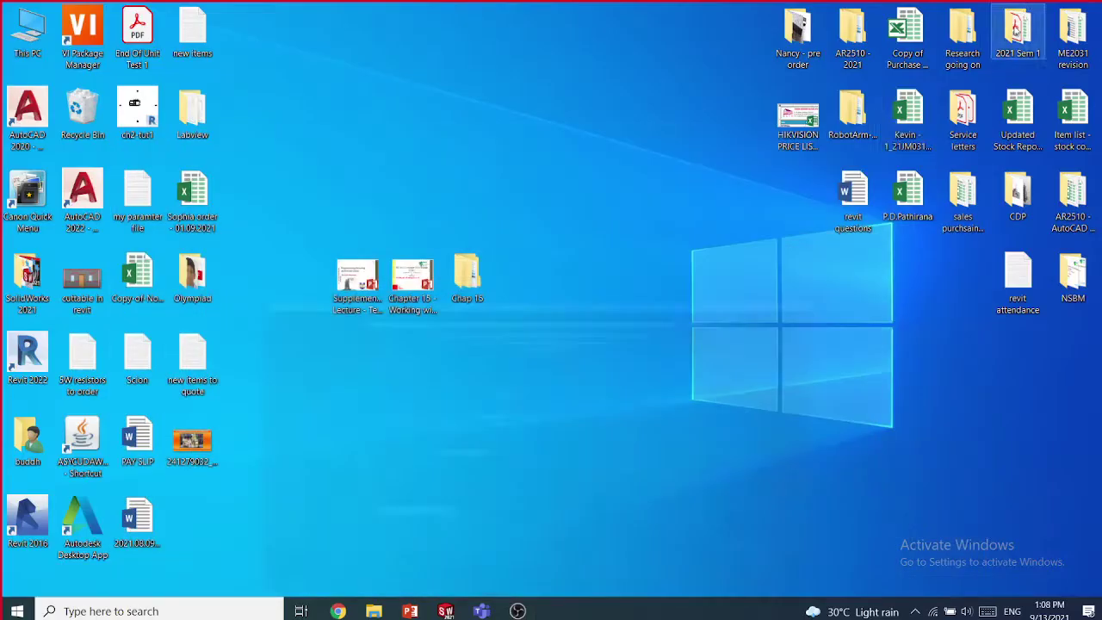
- Review the dimensioning components and basic dimensioning rules on slides 16 to 18 of the Technical Drawings lecture in PowerPoint
{"action": "left_click", "coordinate": [410, 612]}
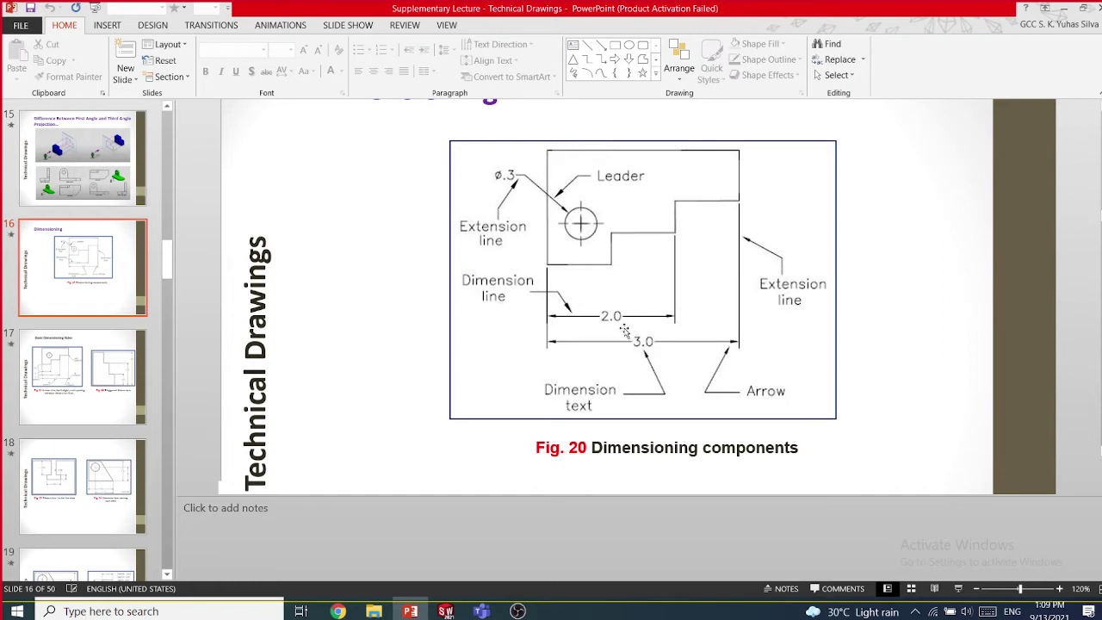
{"action": "scroll", "coordinate": [625, 327], "scroll_direction": "up", "scroll_amount": 1}
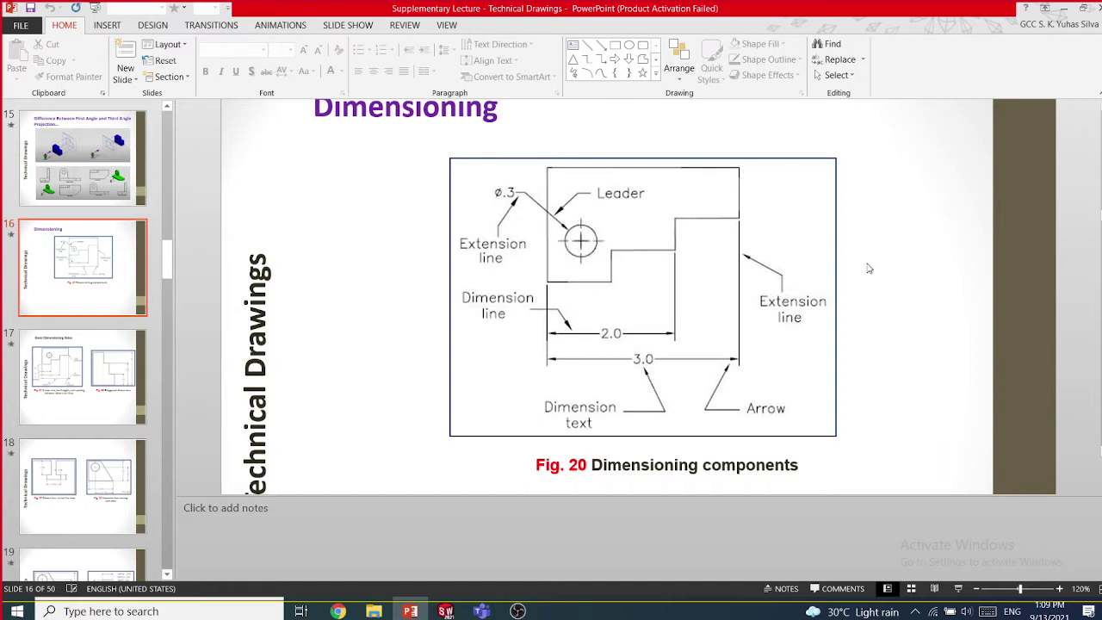
{"action": "key", "text": "Page_Down"}
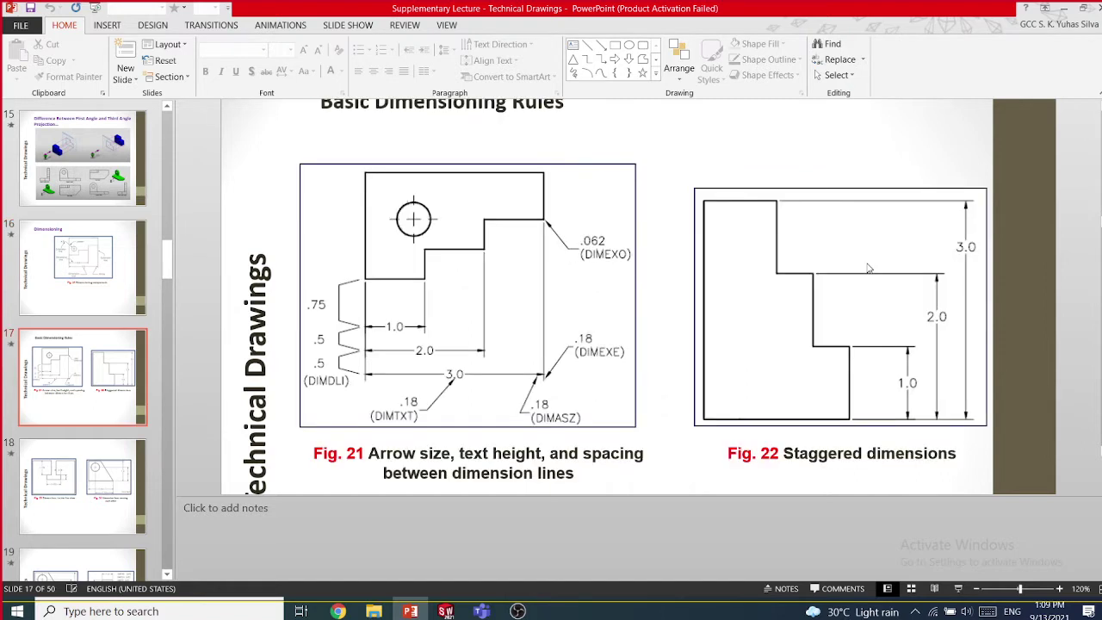
{"action": "left_click", "coordinate": [977, 589]}
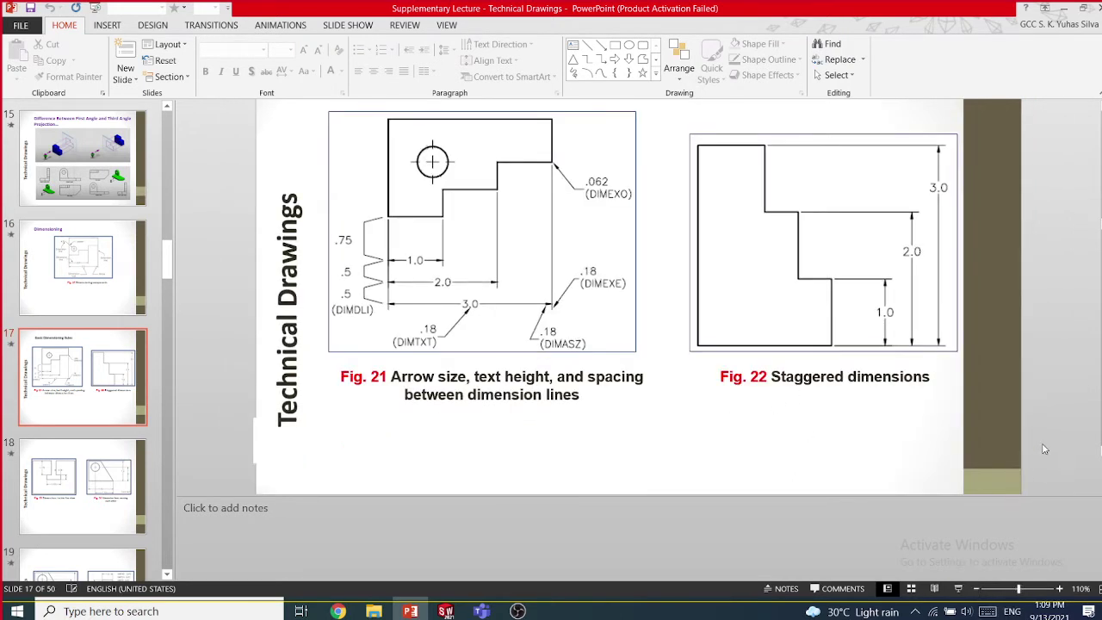
{"action": "scroll", "coordinate": [1045, 449], "scroll_direction": "up", "scroll_amount": 1}
{"action": "left_click_drag", "start_coordinate": [907, 498], "coordinate": [906, 529]}
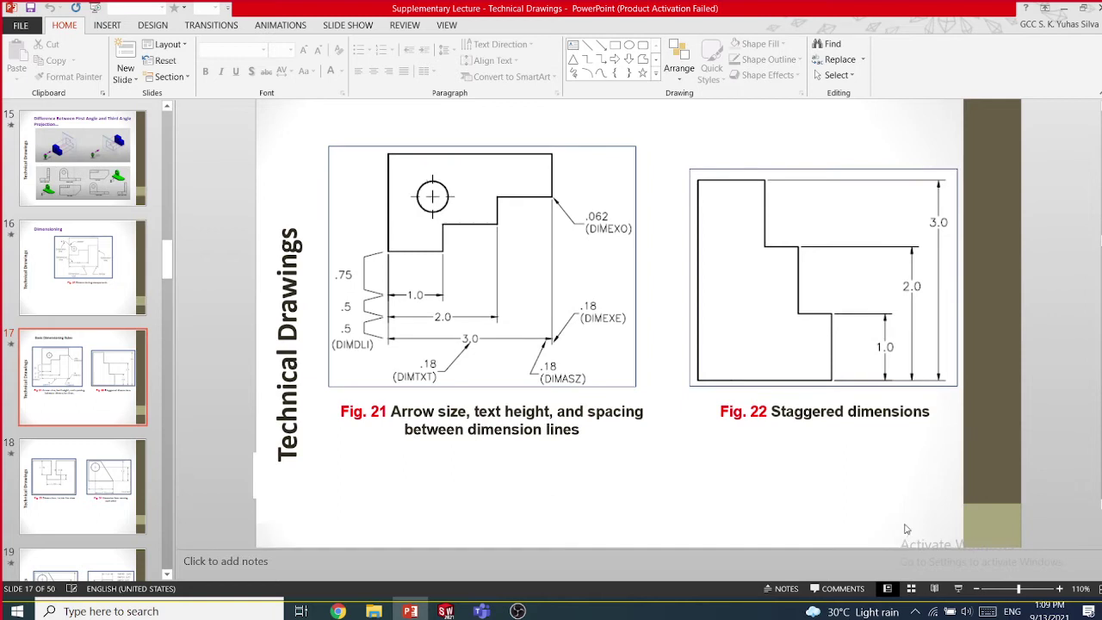
{"action": "left_click", "coordinate": [1059, 589]}
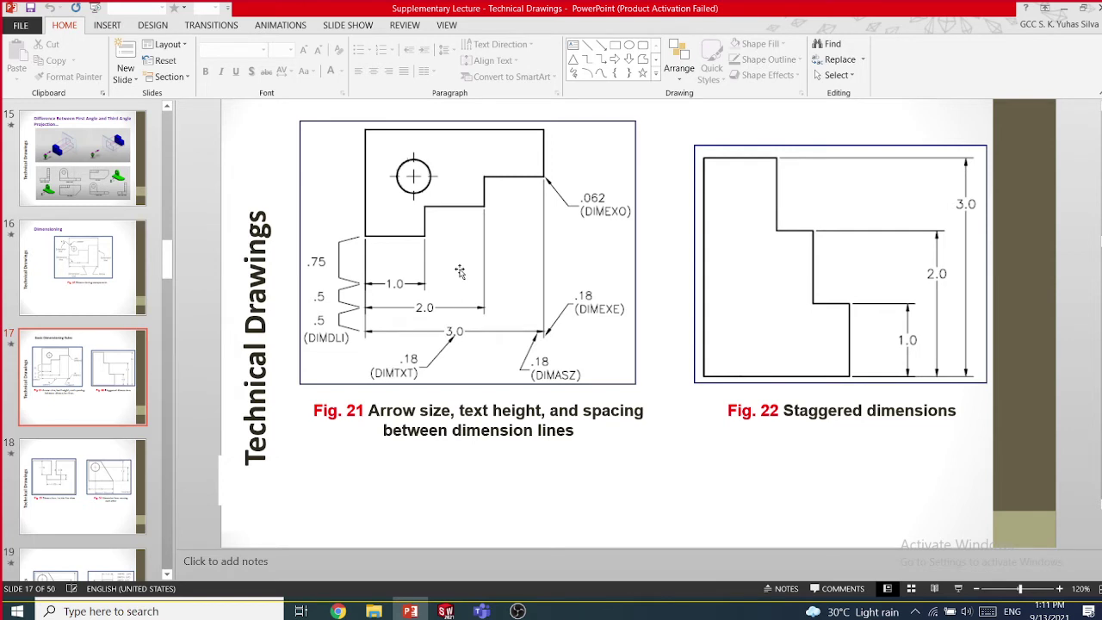
{"action": "scroll", "coordinate": [681, 146], "scroll_direction": "down", "scroll_amount": 1}
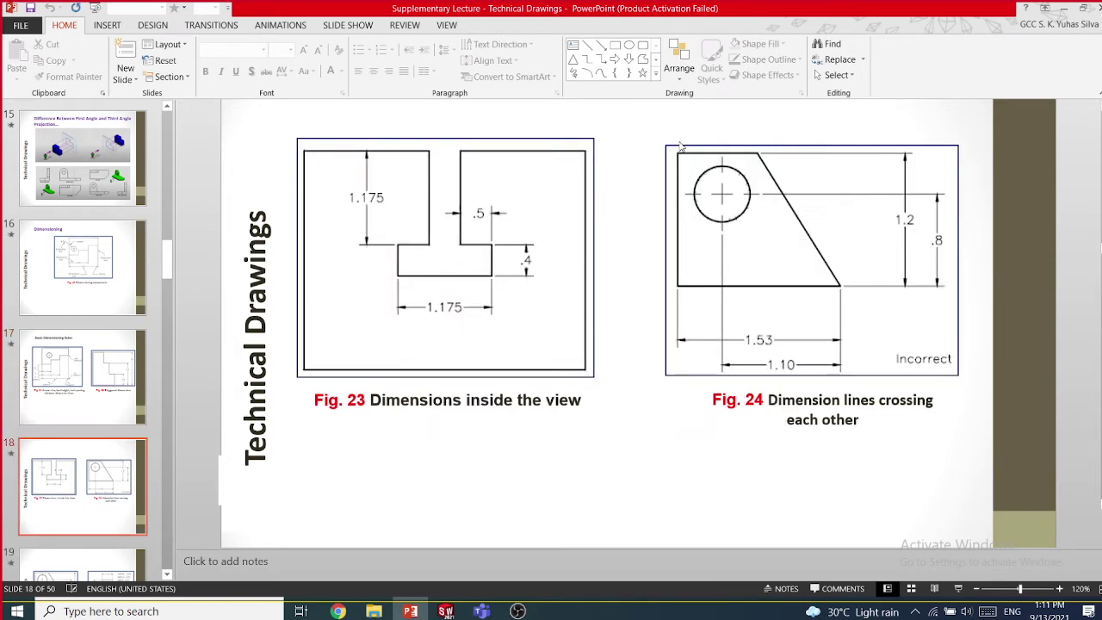
{"action": "scroll", "coordinate": [681, 147], "scroll_direction": "up", "scroll_amount": 1}
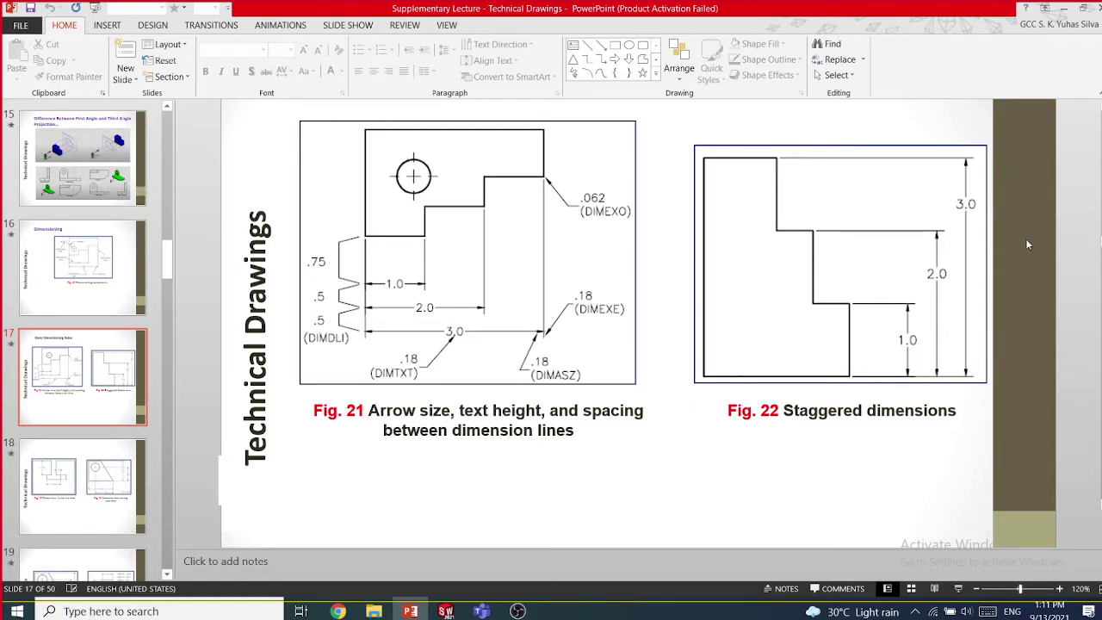
{"action": "scroll", "coordinate": [1027, 245], "scroll_direction": "down", "scroll_amount": 1}
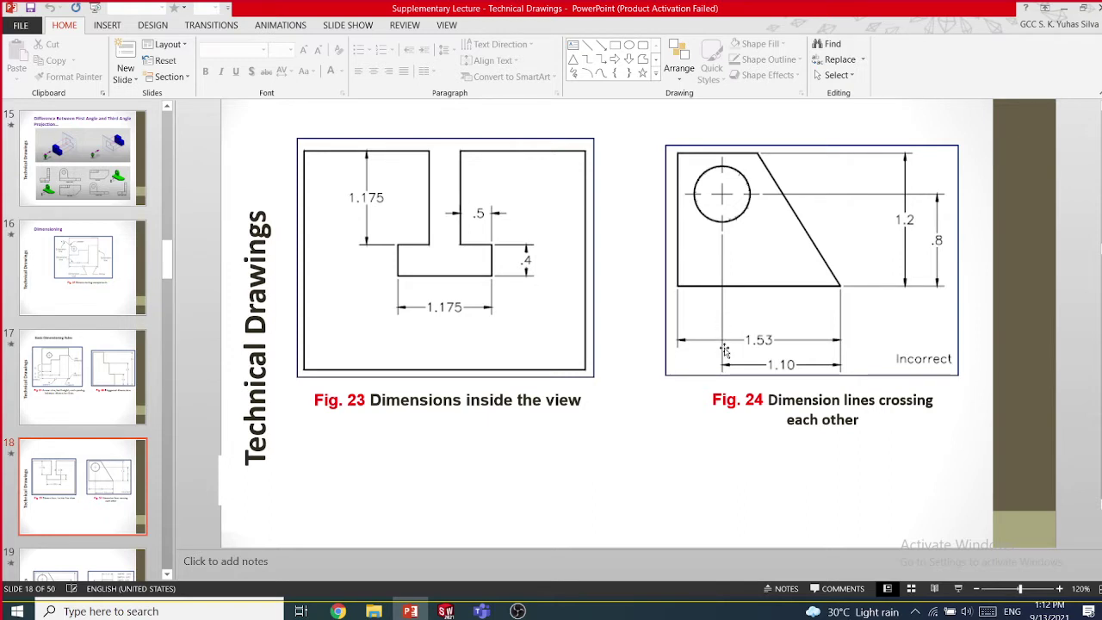
- Open Microsoft Whiteboard, create a new whiteboard and choose the black pen for inking
{"action": "left_click", "coordinate": [147, 610]}
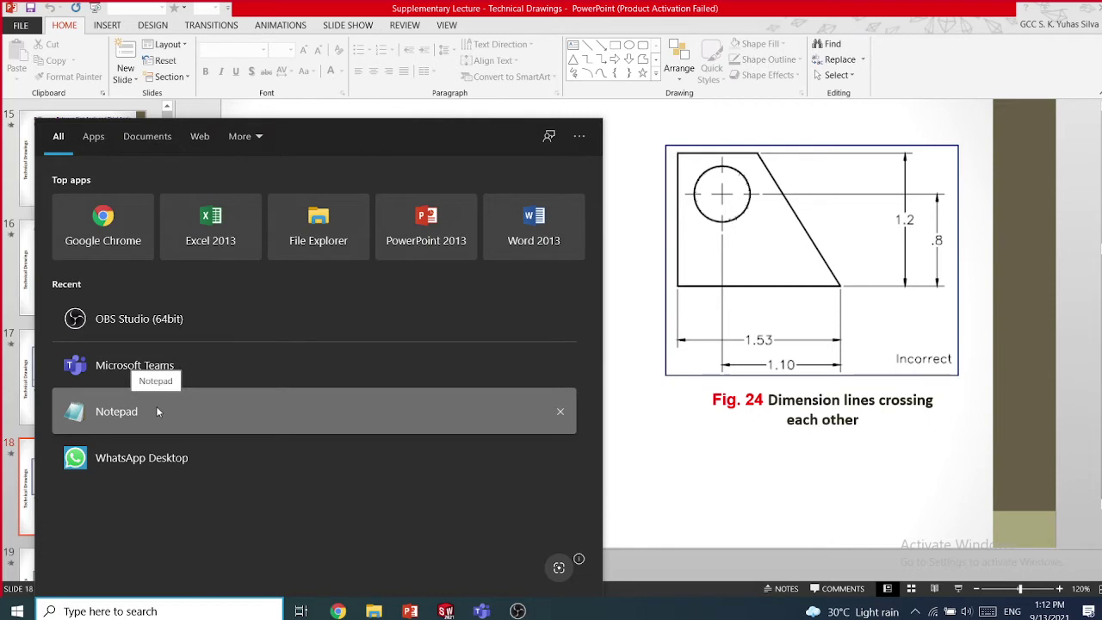
{"action": "type", "text": "whi"}
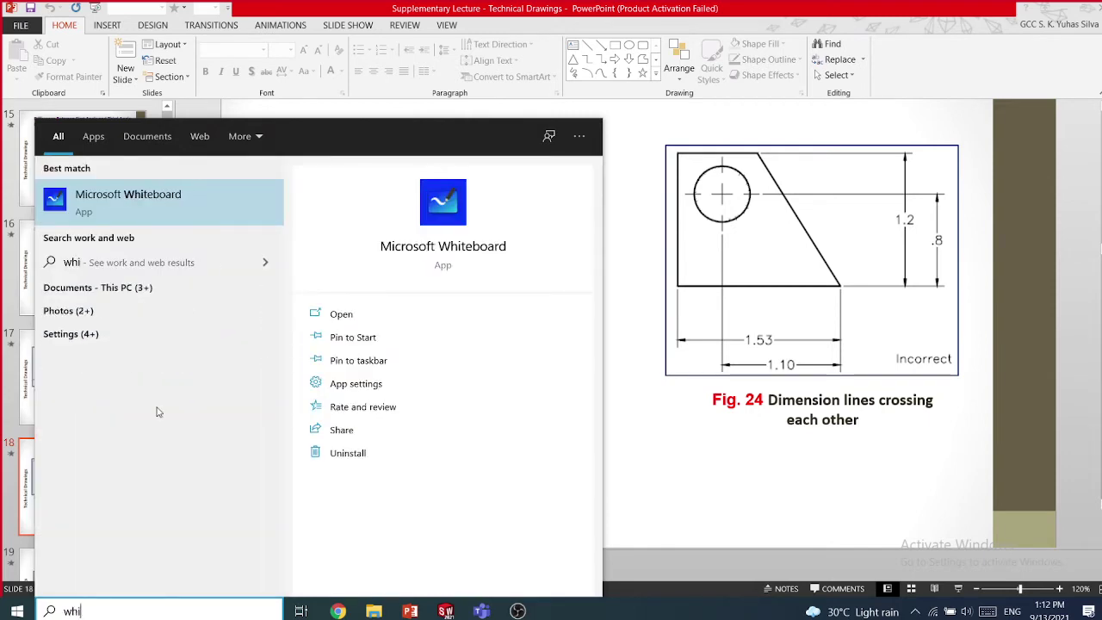
{"action": "left_click", "coordinate": [160, 204]}
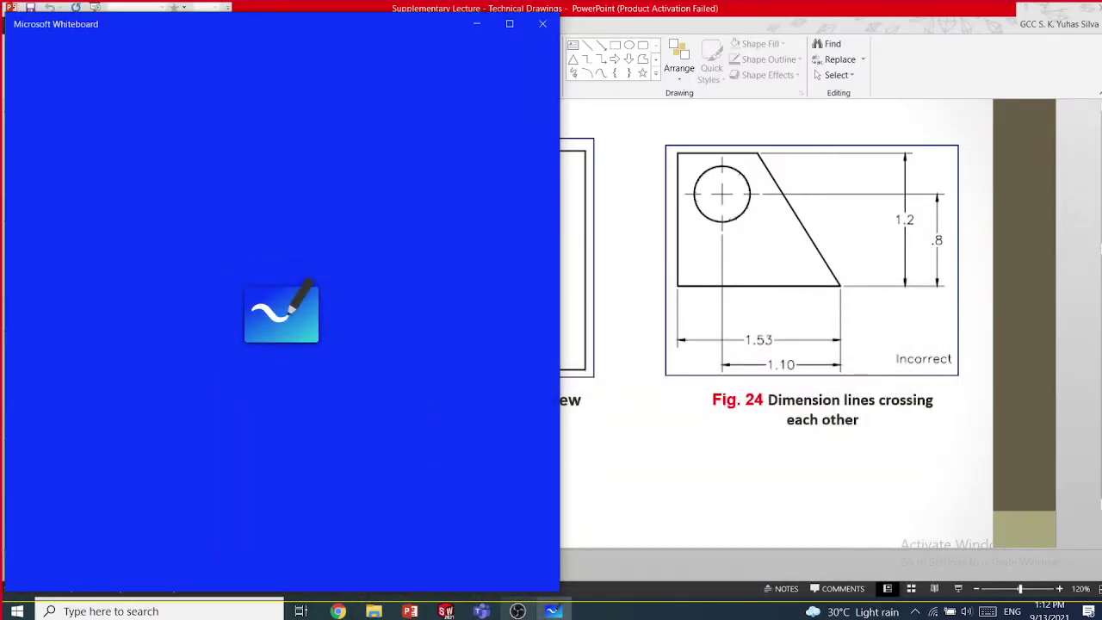
{"action": "left_click", "coordinate": [517, 612]}
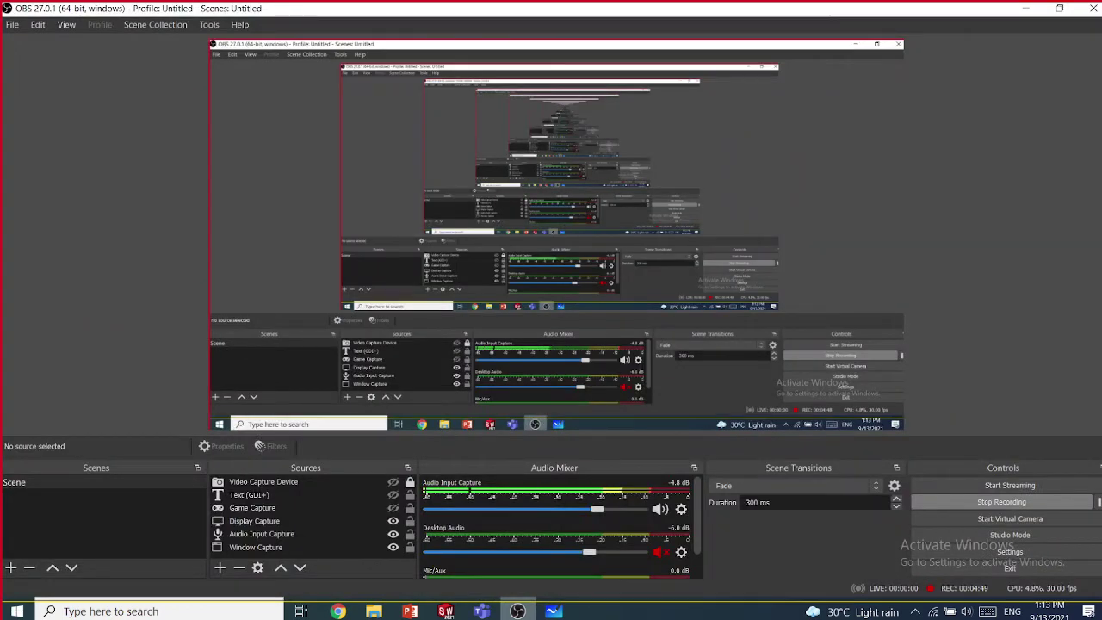
{"action": "left_click", "coordinate": [517, 612]}
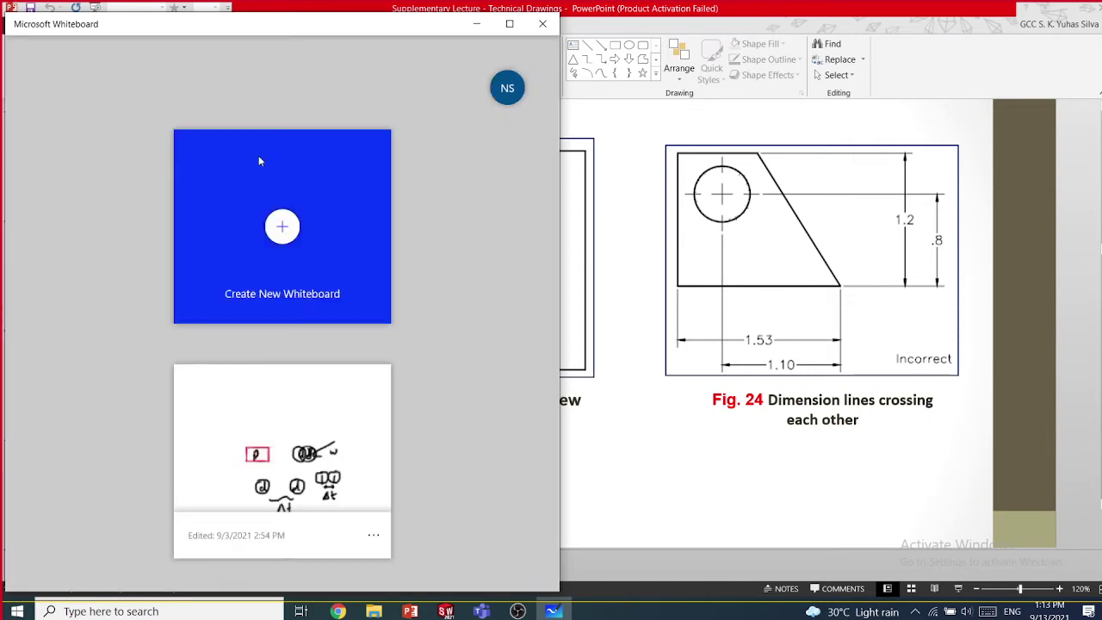
{"action": "left_click", "coordinate": [250, 232]}
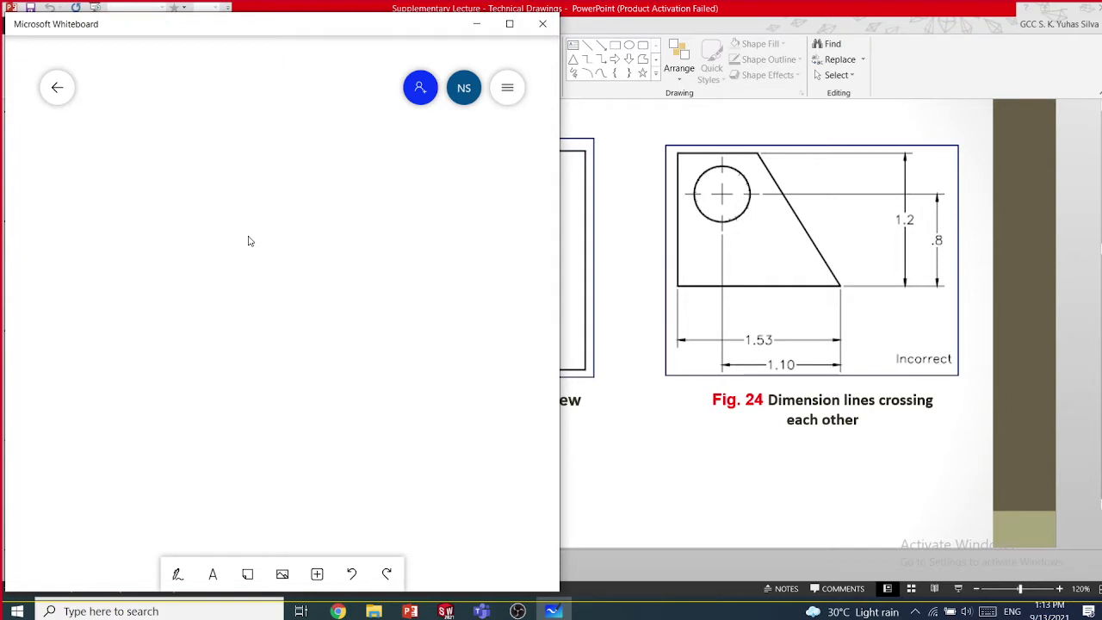
{"action": "left_click", "coordinate": [178, 575]}
{"action": "left_click", "coordinate": [108, 575]}
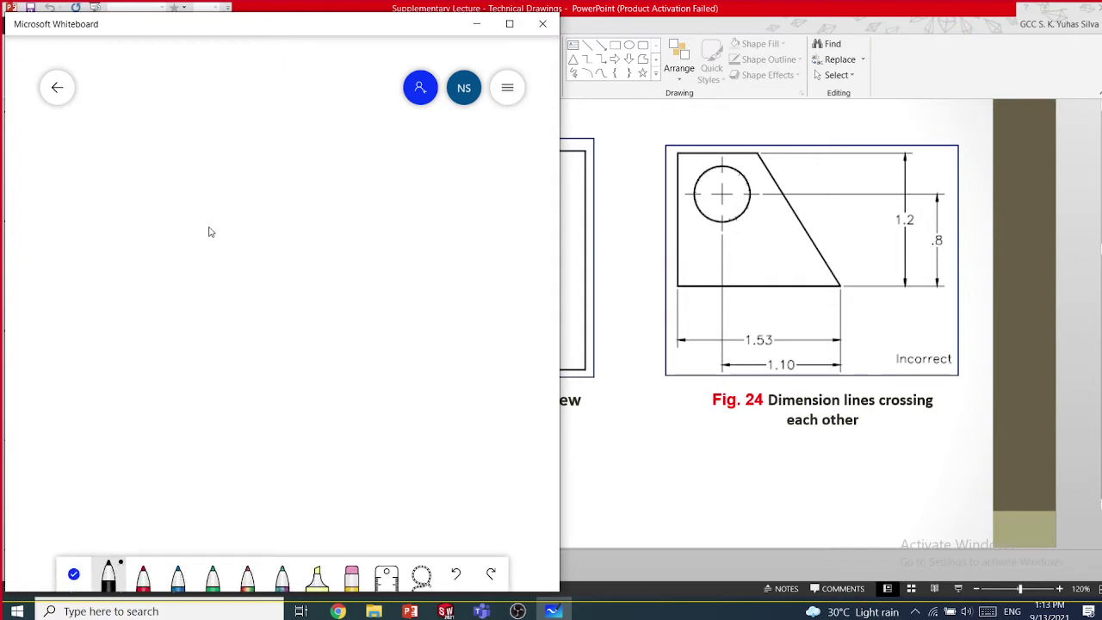
- Sketch a horizontal dimension with two extension lines and arrowheads, and write 1.53 above the dimension line
{"action": "left_click_drag", "start_coordinate": [209, 226], "coordinate": [208, 281]}
{"action": "left_click_drag", "start_coordinate": [404, 225], "coordinate": [404, 280]}
{"action": "mouse_move", "coordinate": [214, 251]}
{"action": "left_mouse_down"}
{"action": "mouse_move", "coordinate": [403, 251]}
{"action": "mouse_move", "coordinate": [388, 261]}
{"action": "left_mouse_up"}
{"action": "left_click_drag", "start_coordinate": [223, 243], "coordinate": [234, 263]}
{"action": "mouse_move", "coordinate": [276, 230]}
{"action": "left_mouse_down"}
{"action": "mouse_move", "coordinate": [277, 244]}
{"action": "mouse_move", "coordinate": [304, 235]}
{"action": "mouse_move", "coordinate": [297, 250]}
{"action": "mouse_move", "coordinate": [320, 238]}
{"action": "mouse_move", "coordinate": [315, 250]}
{"action": "left_mouse_up"}
{"action": "left_click", "coordinate": [287, 240]}
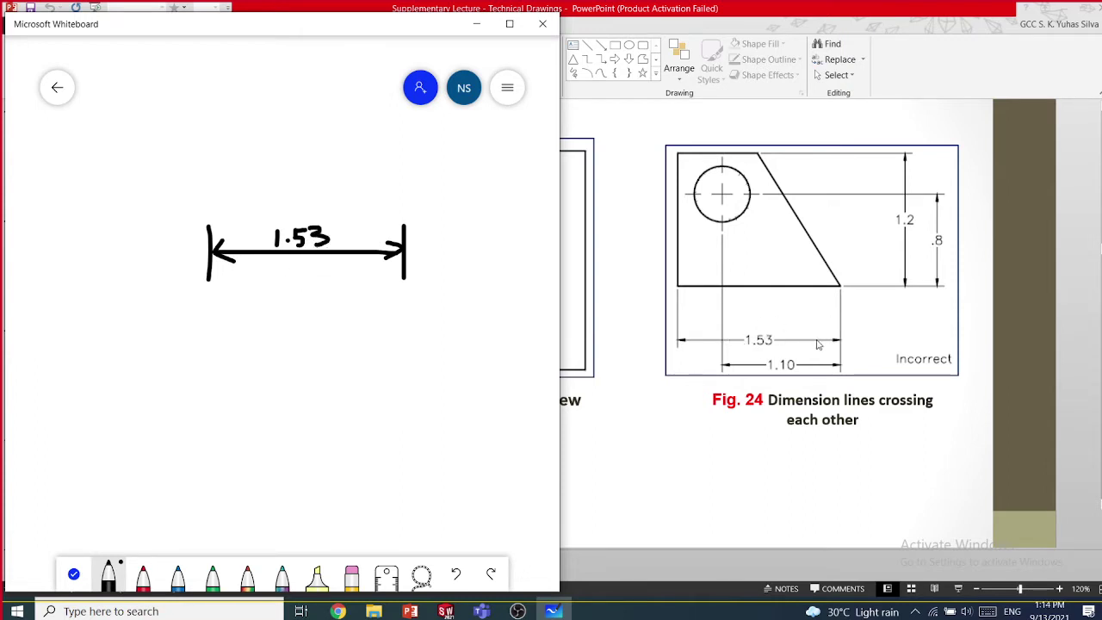
- Write 1.53 below the dimension line as well and put a tick mark beside both text placements
{"action": "mouse_move", "coordinate": [277, 260]}
{"action": "left_mouse_down"}
{"action": "mouse_move", "coordinate": [277, 276]}
{"action": "mouse_move", "coordinate": [298, 276]}
{"action": "mouse_move", "coordinate": [310, 259]}
{"action": "mouse_move", "coordinate": [325, 267]}
{"action": "mouse_move", "coordinate": [317, 276]}
{"action": "left_mouse_up"}
{"action": "left_click", "coordinate": [290, 269]}
{"action": "left_click_drag", "start_coordinate": [341, 228], "coordinate": [365, 220]}
{"action": "mouse_move", "coordinate": [347, 275]}
{"action": "left_mouse_down"}
{"action": "mouse_move", "coordinate": [353, 285]}
{"action": "mouse_move", "coordinate": [396, 265]}
{"action": "left_mouse_up"}
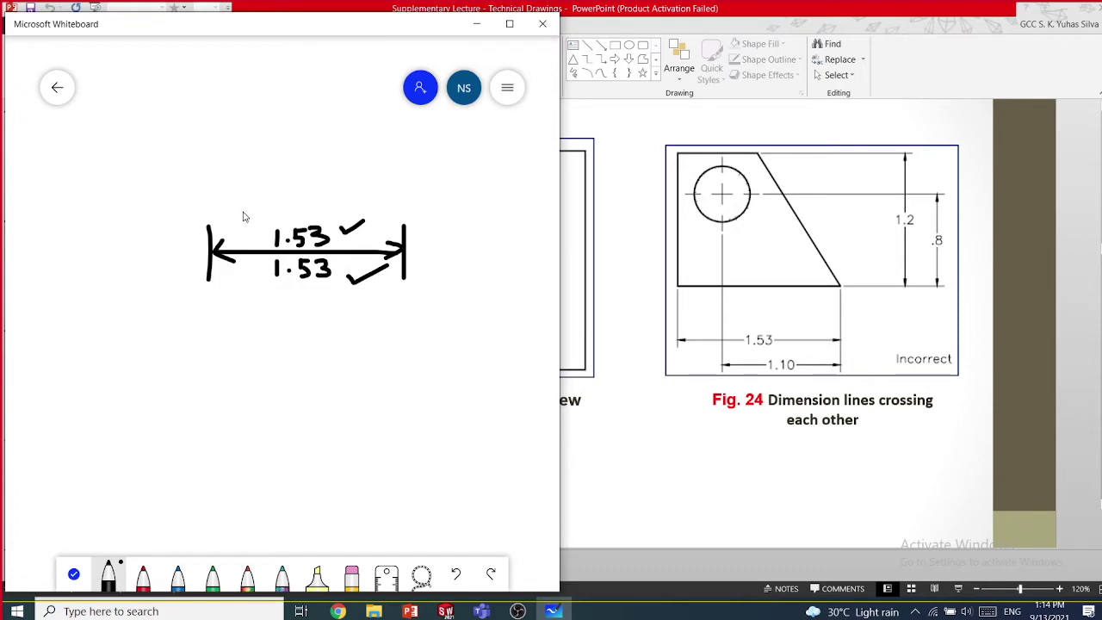
- Sketch a second dimension labelled 1.1 below the first, leaving a gap where its extension line crosses the 1.53 dimension line
{"action": "left_click_drag", "start_coordinate": [249, 185], "coordinate": [248, 310]}
{"action": "left_click_drag", "start_coordinate": [463, 186], "coordinate": [464, 328]}
{"action": "mouse_move", "coordinate": [258, 306]}
{"action": "left_mouse_down"}
{"action": "mouse_move", "coordinate": [319, 307]}
{"action": "mouse_move", "coordinate": [267, 315]}
{"action": "left_mouse_up"}
{"action": "mouse_move", "coordinate": [340, 296]}
{"action": "left_mouse_down"}
{"action": "mouse_move", "coordinate": [342, 312]}
{"action": "mouse_move", "coordinate": [469, 303]}
{"action": "mouse_move", "coordinate": [462, 313]}
{"action": "left_mouse_up"}
{"action": "left_click", "coordinate": [353, 304]}
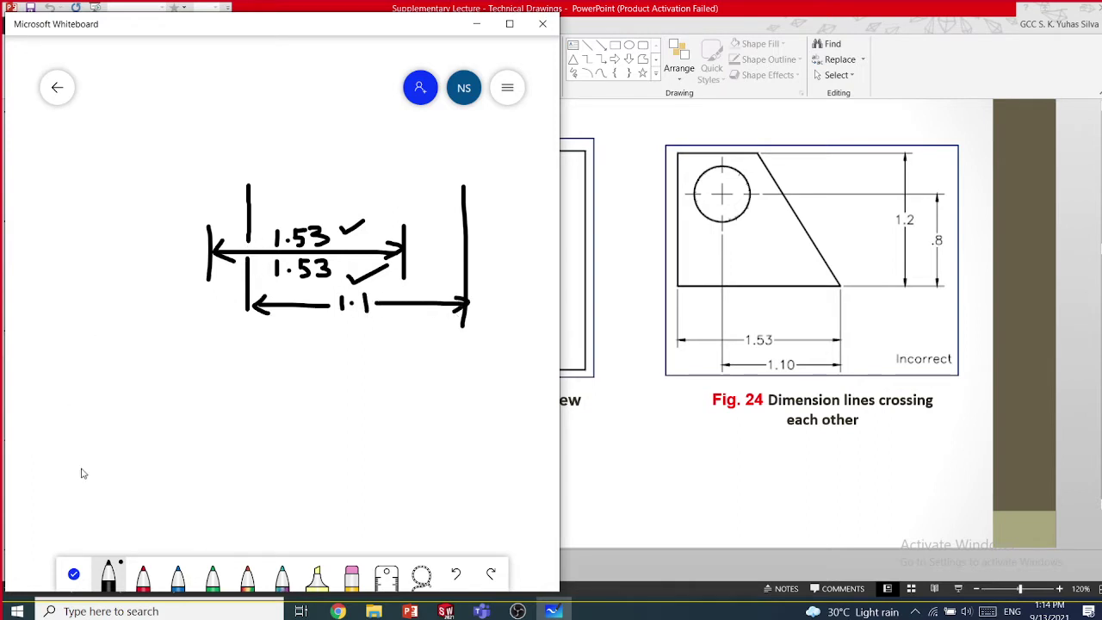
- Circle the gap in the crossing extension line with the red pen and label it "break"
{"action": "left_click", "coordinate": [143, 573]}
{"action": "mouse_move", "coordinate": [245, 234]}
{"action": "left_mouse_down"}
{"action": "mouse_move", "coordinate": [264, 269]}
{"action": "mouse_move", "coordinate": [251, 231]}
{"action": "left_mouse_up"}
{"action": "mouse_move", "coordinate": [173, 164]}
{"action": "left_mouse_down"}
{"action": "mouse_move", "coordinate": [174, 176]}
{"action": "mouse_move", "coordinate": [222, 170]}
{"action": "mouse_move", "coordinate": [233, 153]}
{"action": "mouse_move", "coordinate": [255, 184]}
{"action": "left_mouse_up"}
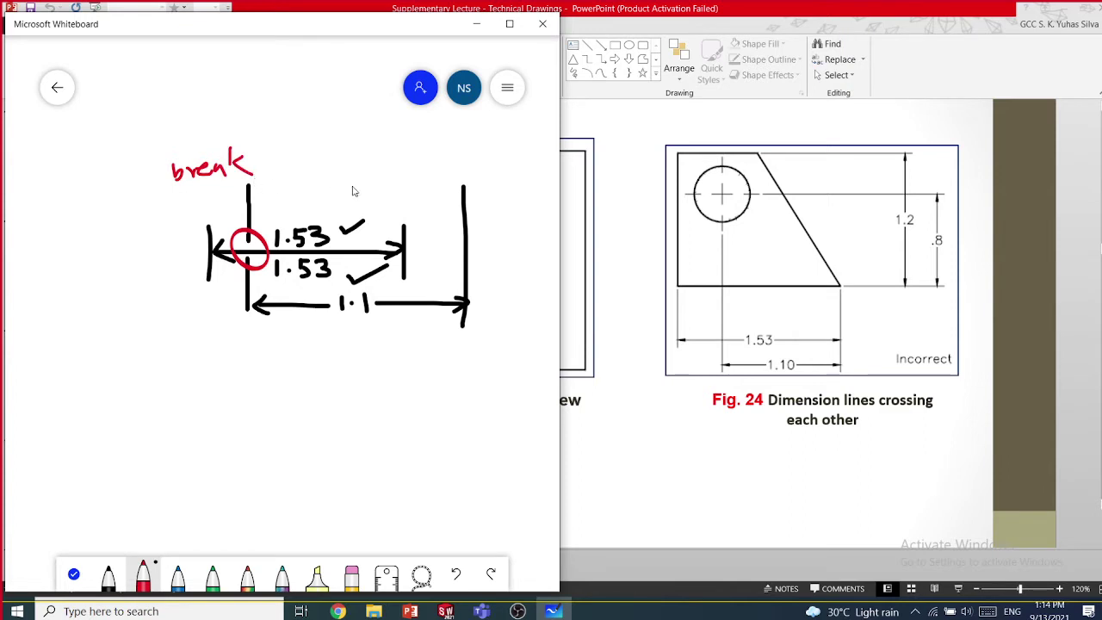
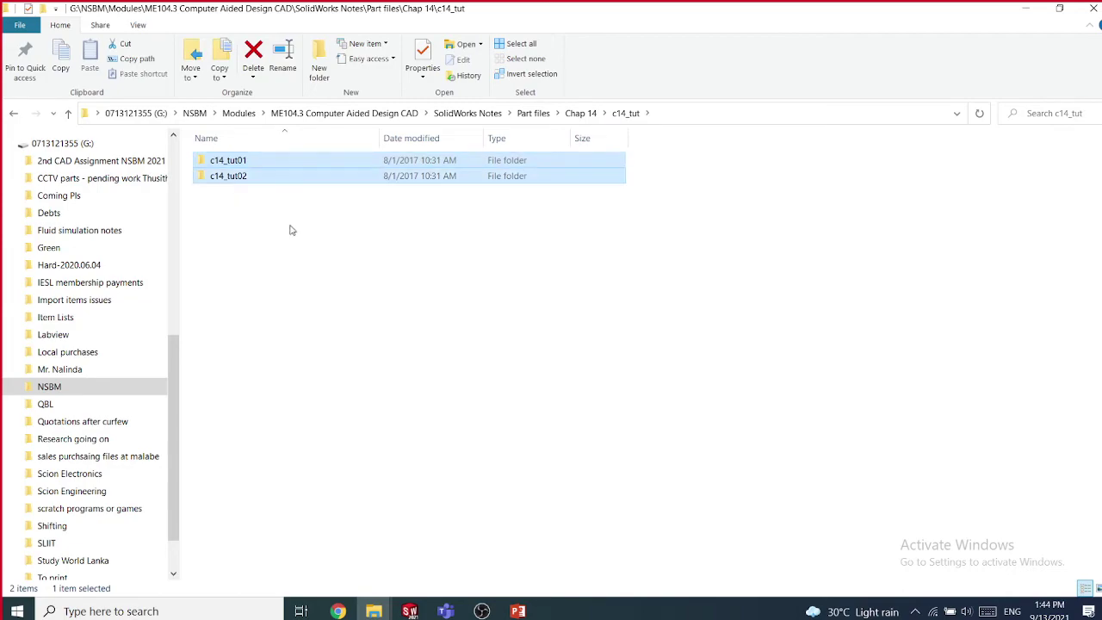
- Paste the copied c14_tut01 and c14_tut02 folders onto the desktop and open c14_tut01
{"action": "key", "text": "super+d"}
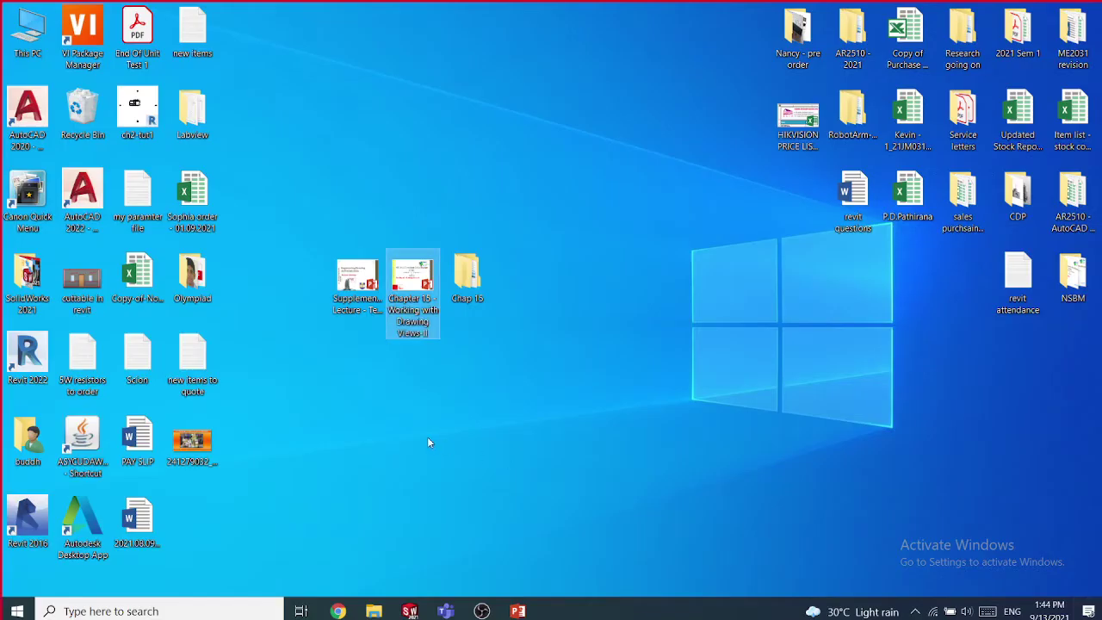
{"action": "key", "text": "ctrl+v"}
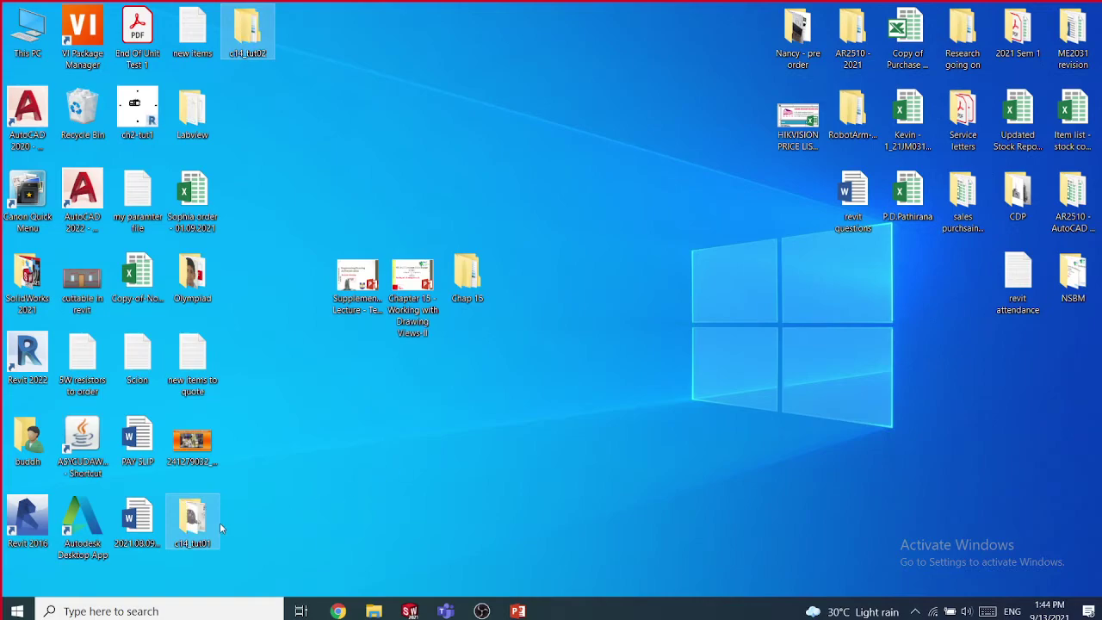
{"action": "double_click", "coordinate": [193, 519]}
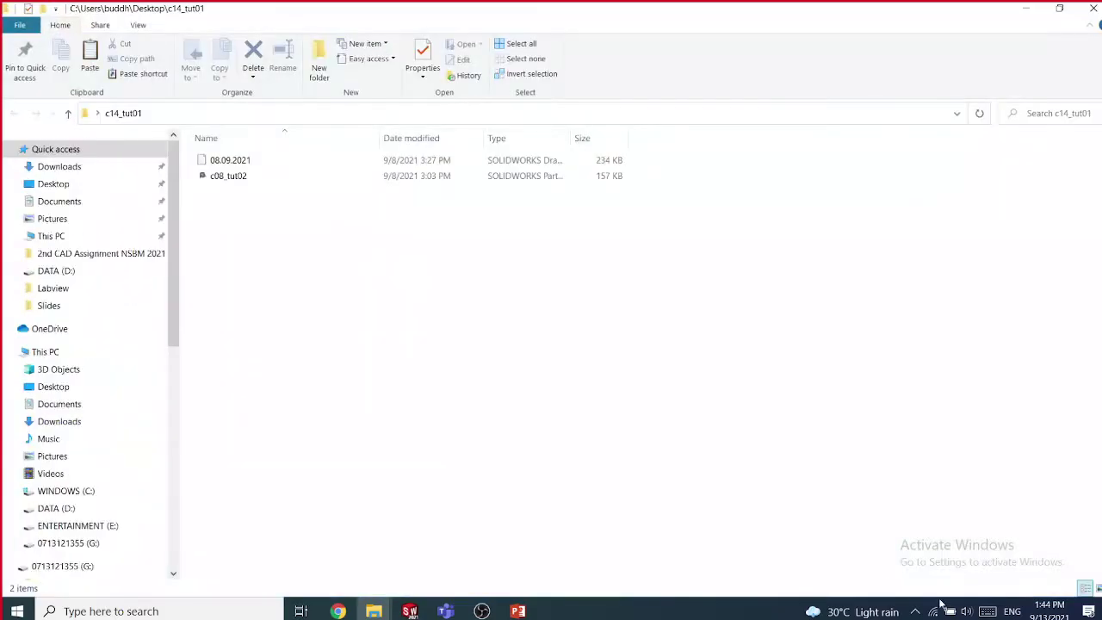
- Safely eject the removable G: drive
{"action": "left_click", "coordinate": [915, 611]}
{"action": "left_click", "coordinate": [871, 524]}
{"action": "left_click", "coordinate": [904, 556]}
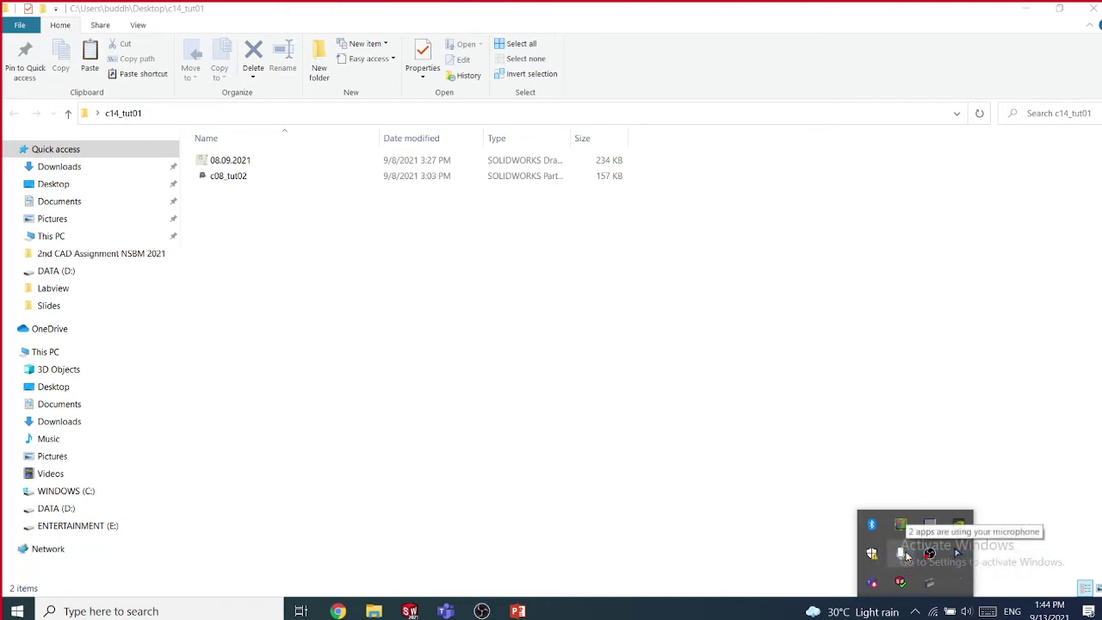
{"action": "left_click", "coordinate": [353, 301]}
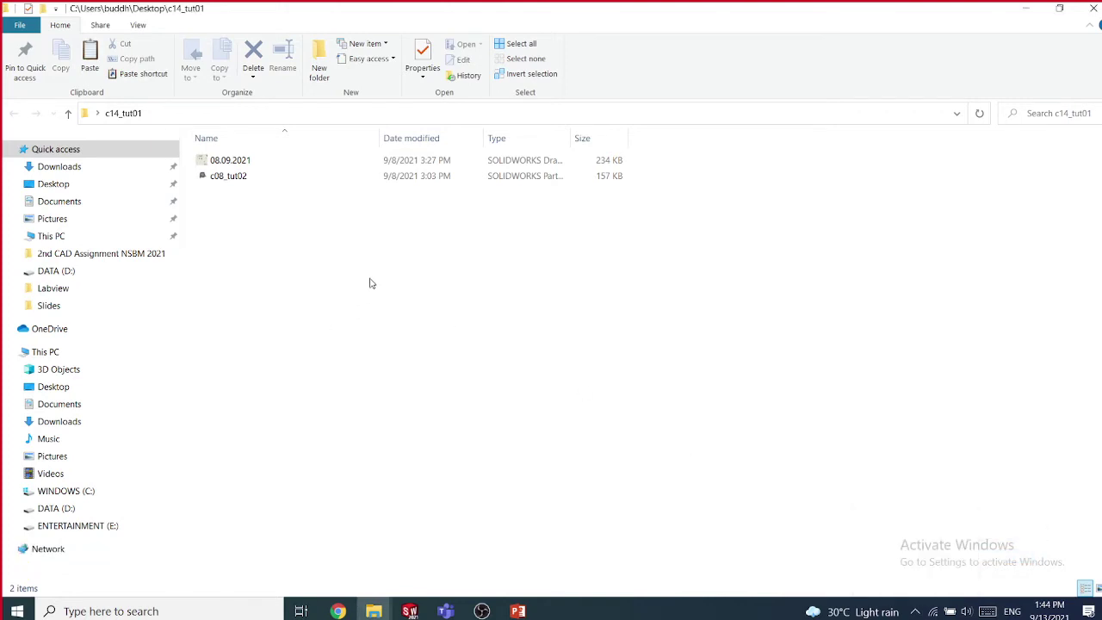
- Show the folder's files as large thumbnails and open the 08.09.2021 drawing with SOLIDWORKS Launcher
{"action": "right_click", "coordinate": [375, 270]}
{"action": "mouse_move", "coordinate": [452, 283]}
{"action": "left_click", "coordinate": [582, 282]}
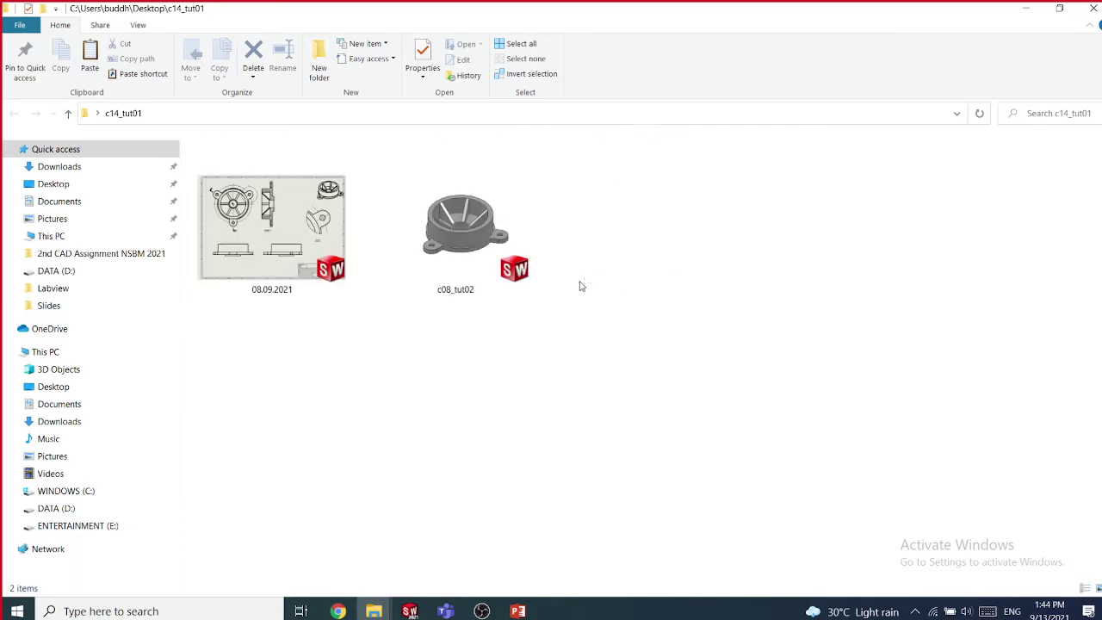
{"action": "double_click", "coordinate": [256, 230]}
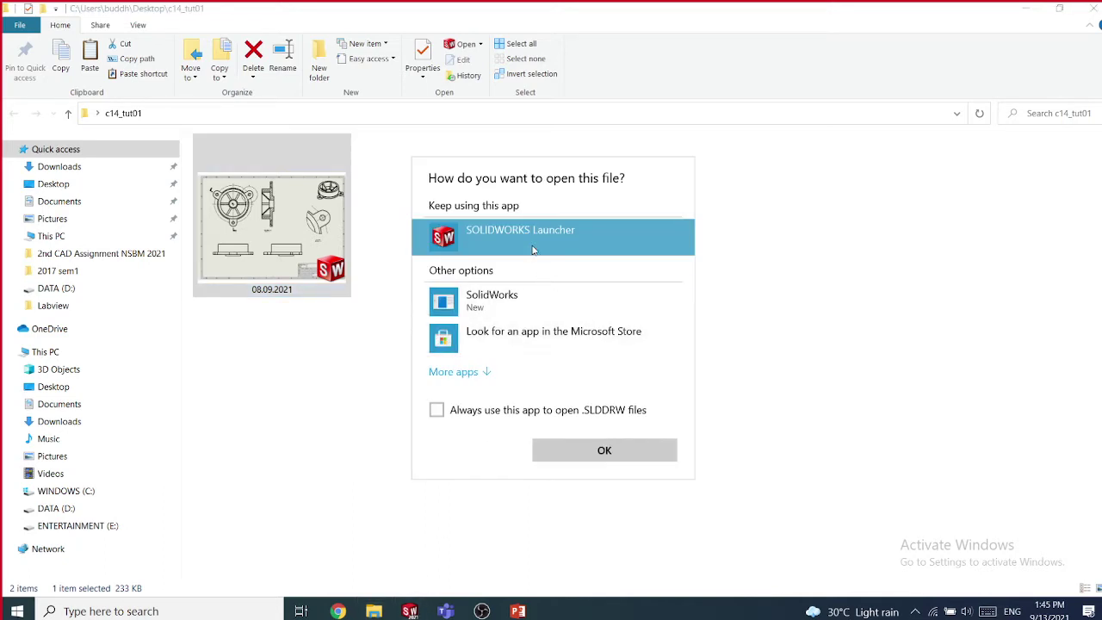
{"action": "left_click", "coordinate": [602, 448]}
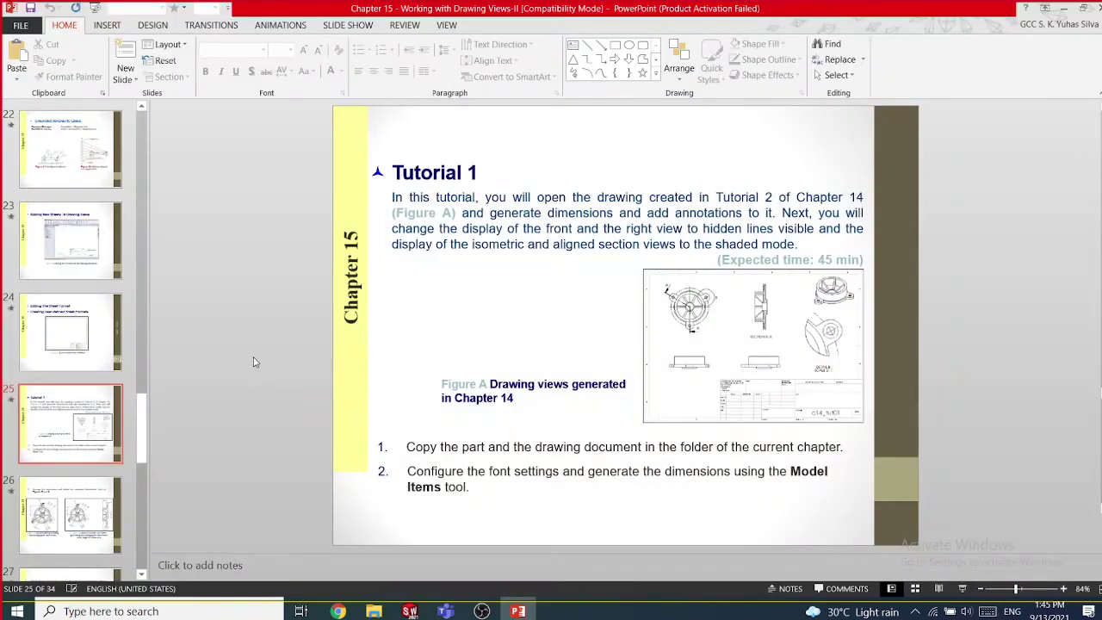
- Go through the opening slides of the Chapter 15 presentation in PowerPoint to examine how annotations are generated with the Model Items tool
{"action": "key", "text": "Page_Up"}
{"action": "key", "text": "Page_Up"}
{"action": "key", "text": "Home"}
{"action": "key", "text": "Page_Down"}
{"action": "key", "text": "Page_Down"}
{"action": "key", "text": "Page_Down"}
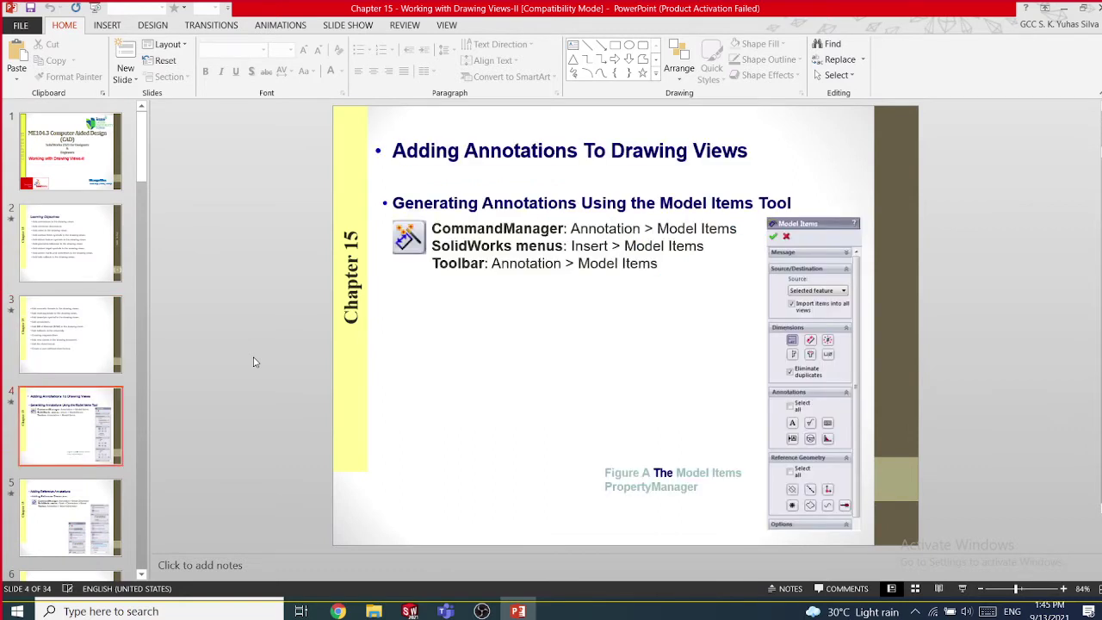
{"action": "key", "text": "Page_Down"}
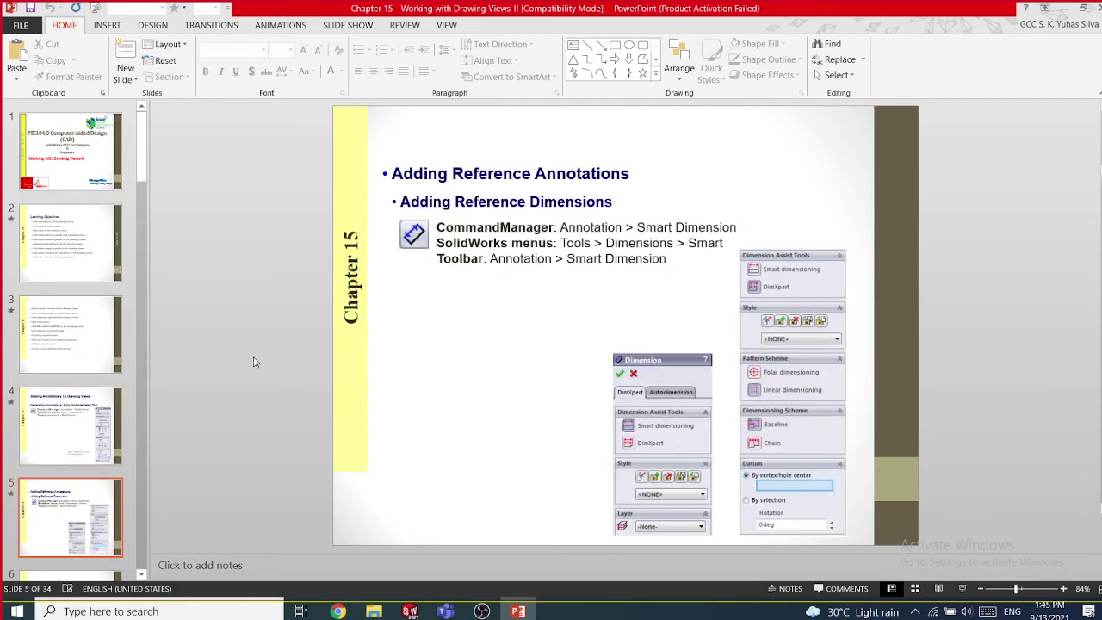
{"action": "key", "text": "Page_Down"}
{"action": "key", "text": "Page_Up"}
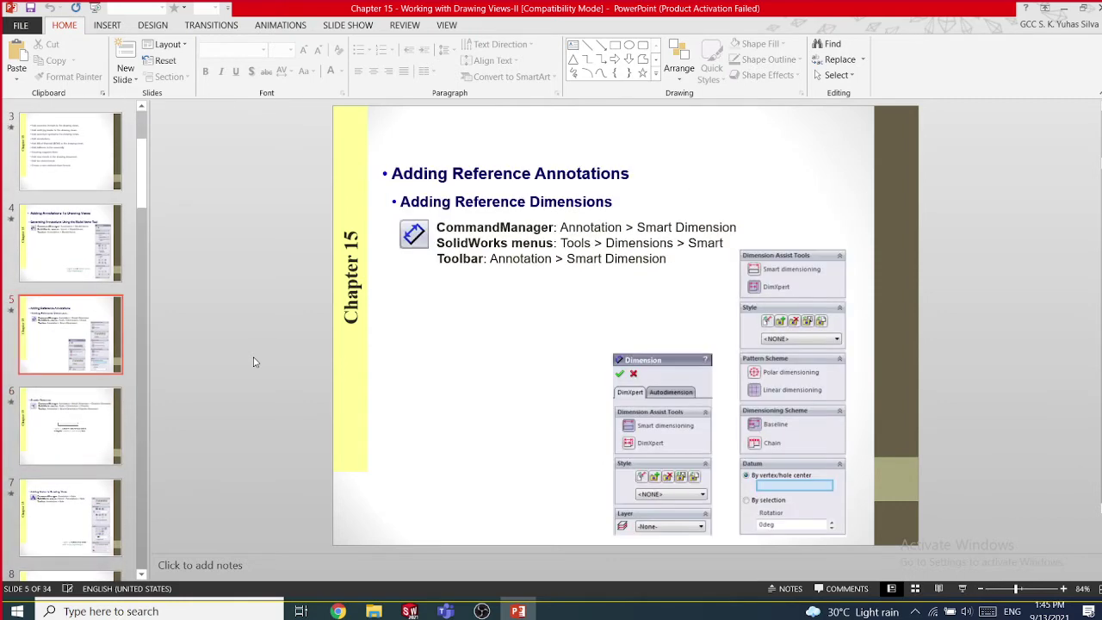
{"action": "key", "text": "Page_Up"}
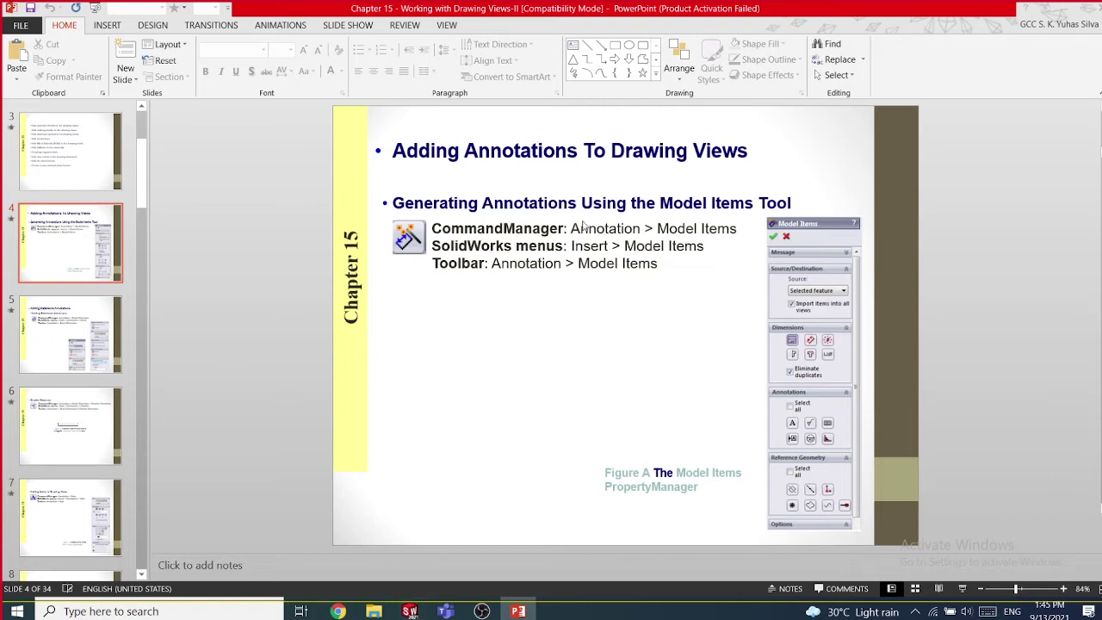
- Switch to SOLIDWORKS and examine the drawing views on Sheet1 of the 08.09.2021 drawing
{"action": "left_click", "coordinate": [1036, 17]}
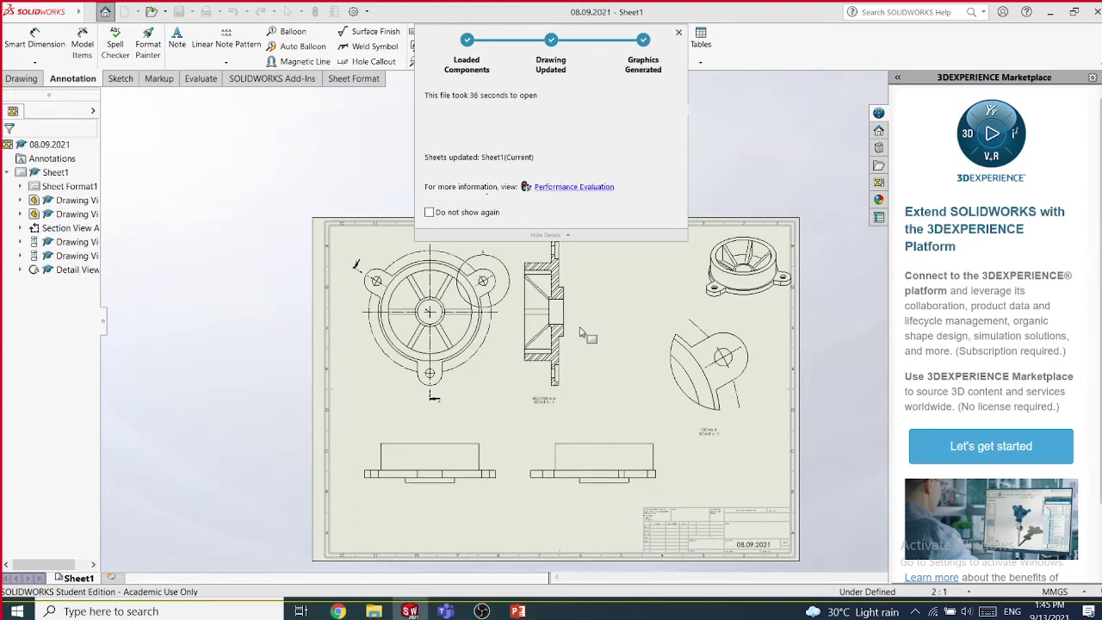
{"action": "scroll", "coordinate": [581, 354], "scroll_direction": "down", "scroll_amount": 2}
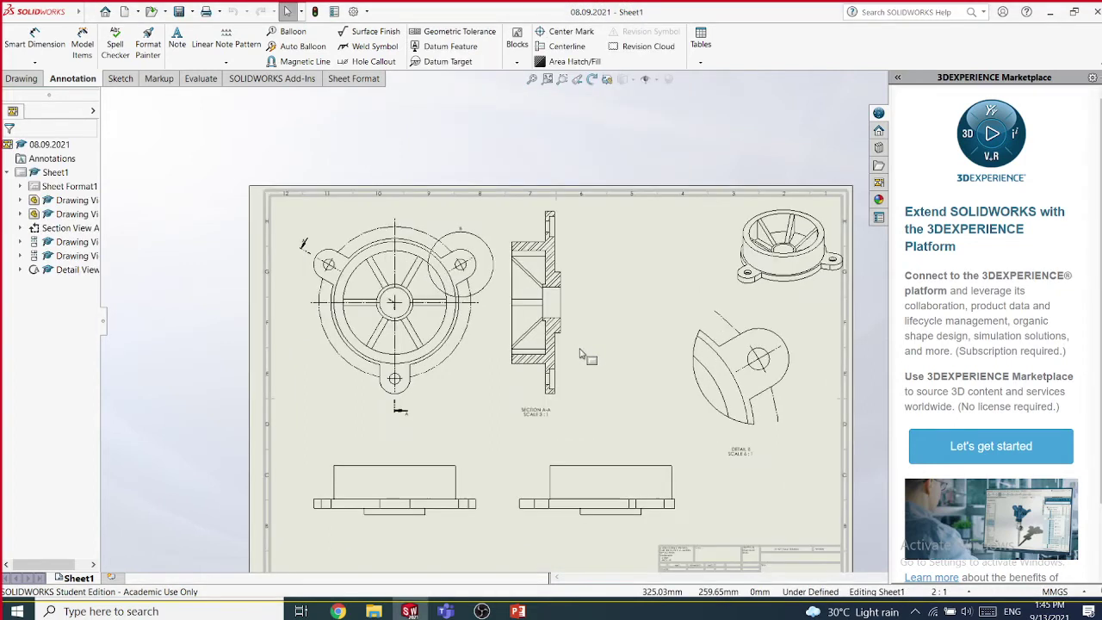
{"action": "scroll", "coordinate": [592, 318], "scroll_direction": "up", "scroll_amount": 1}
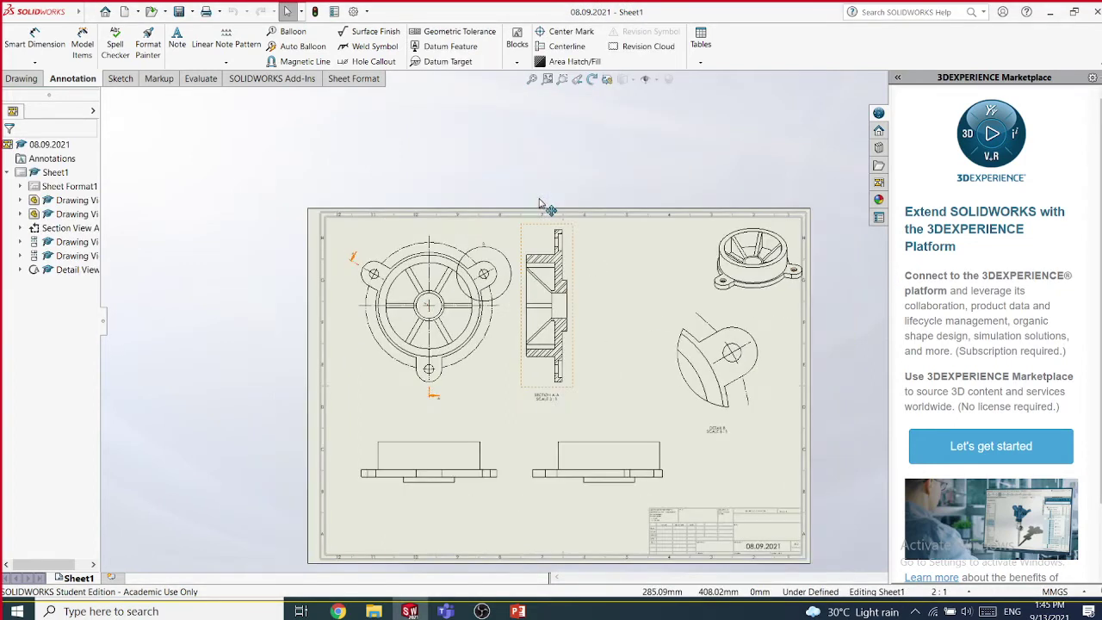
{"action": "scroll", "coordinate": [661, 370], "scroll_direction": "down", "scroll_amount": 2}
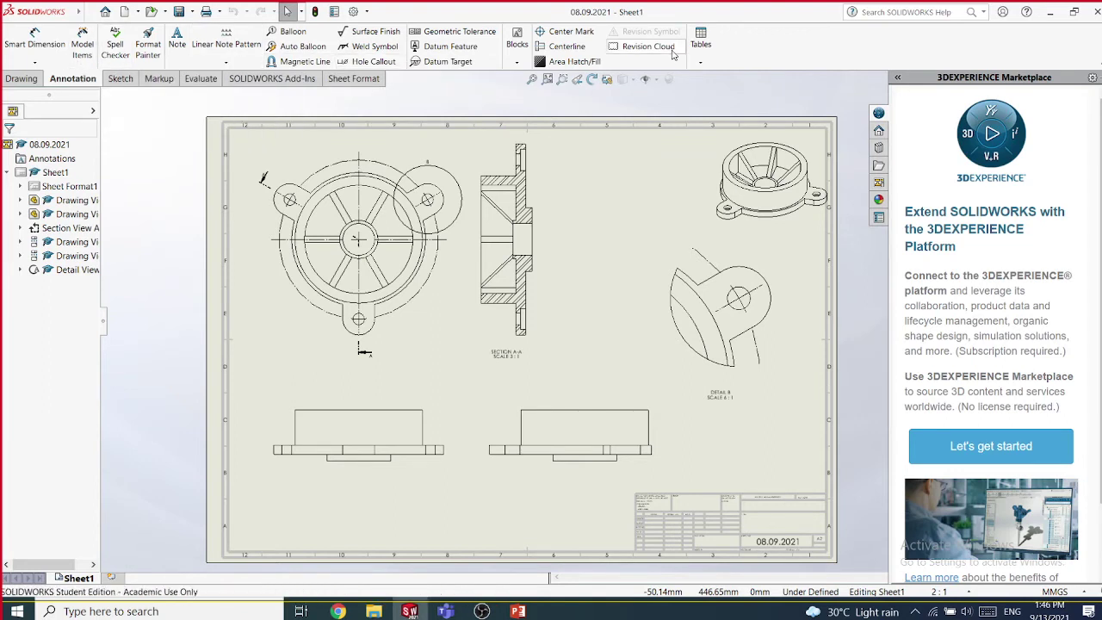
{"action": "mouse_move", "coordinate": [41, 11]}
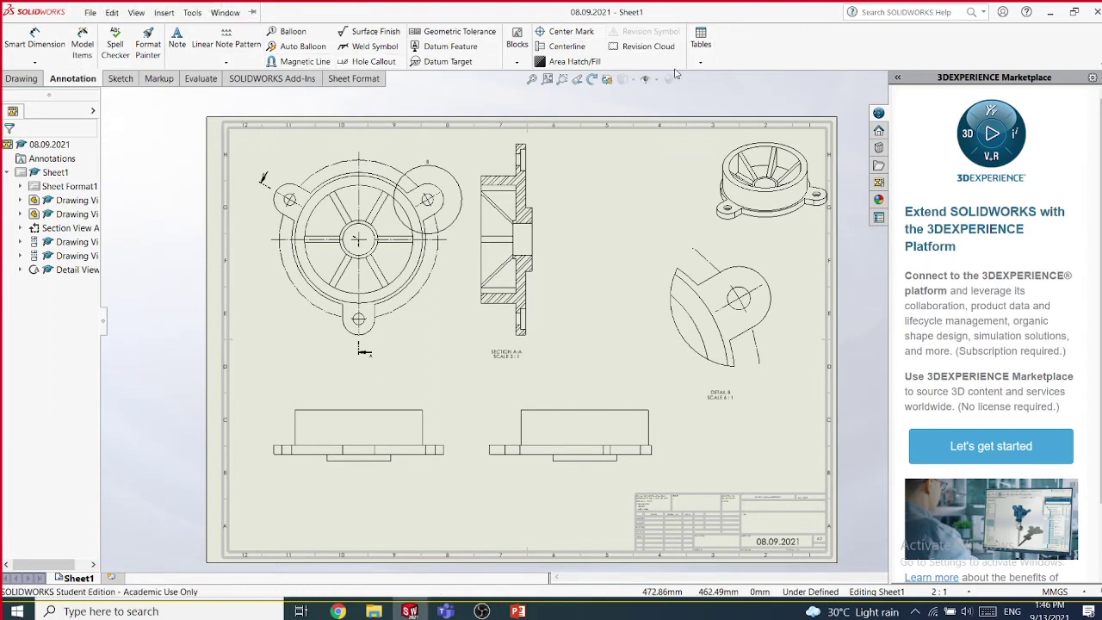
{"action": "left_click", "coordinate": [90, 12]}
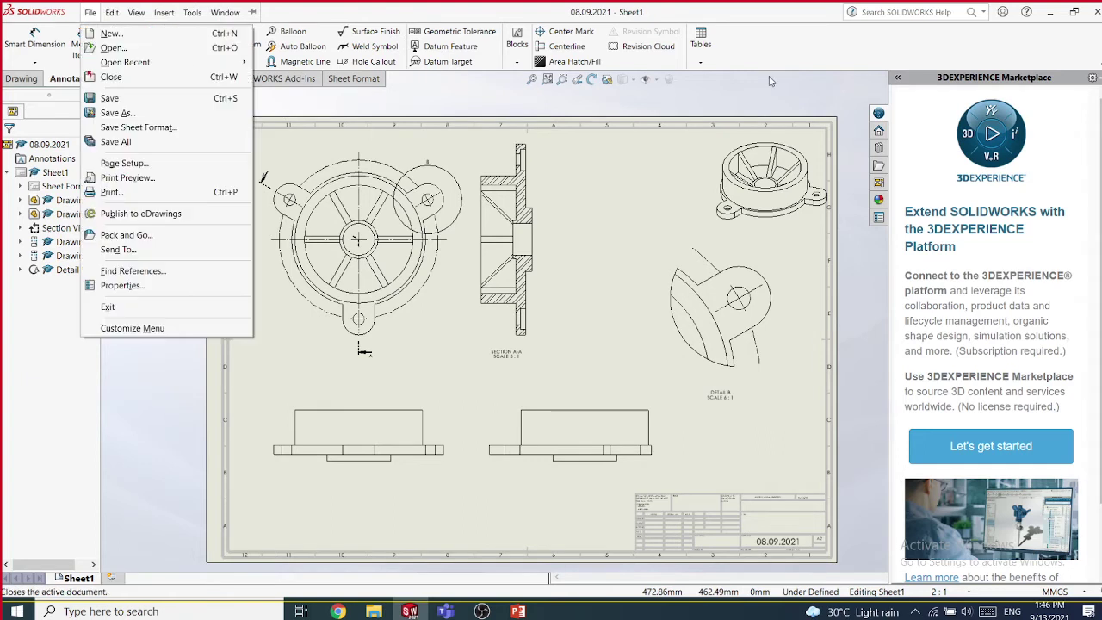
{"action": "left_click", "coordinate": [415, 97]}
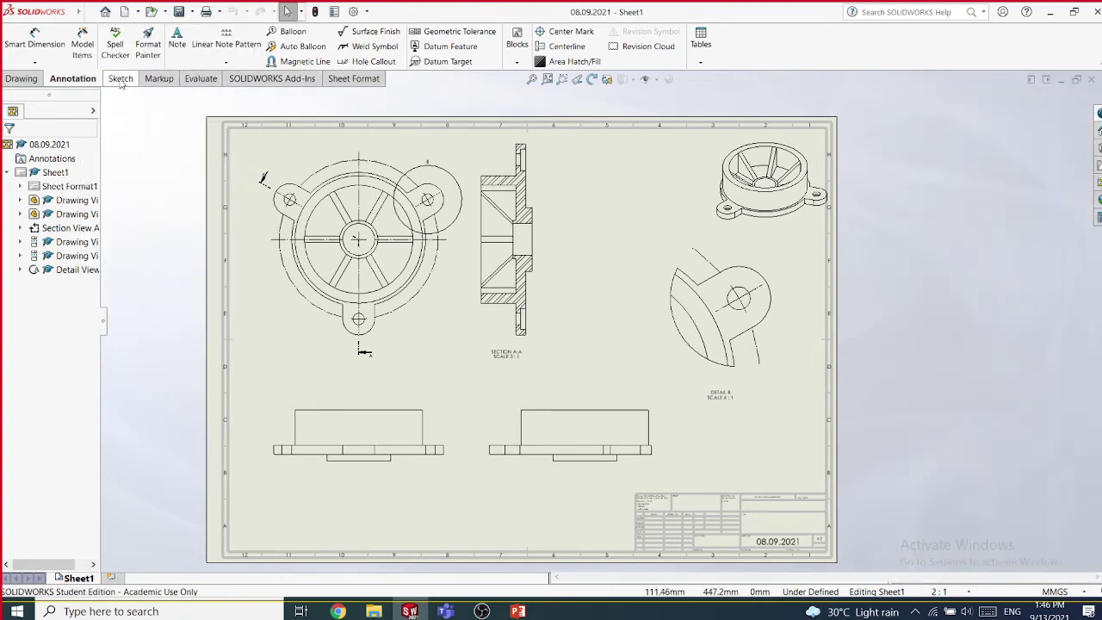
- Use Smart Dimension to dimension the upper cylinder's overall width in the side view directly below the front view, placing the dimension above it
{"action": "left_click", "coordinate": [33, 65]}
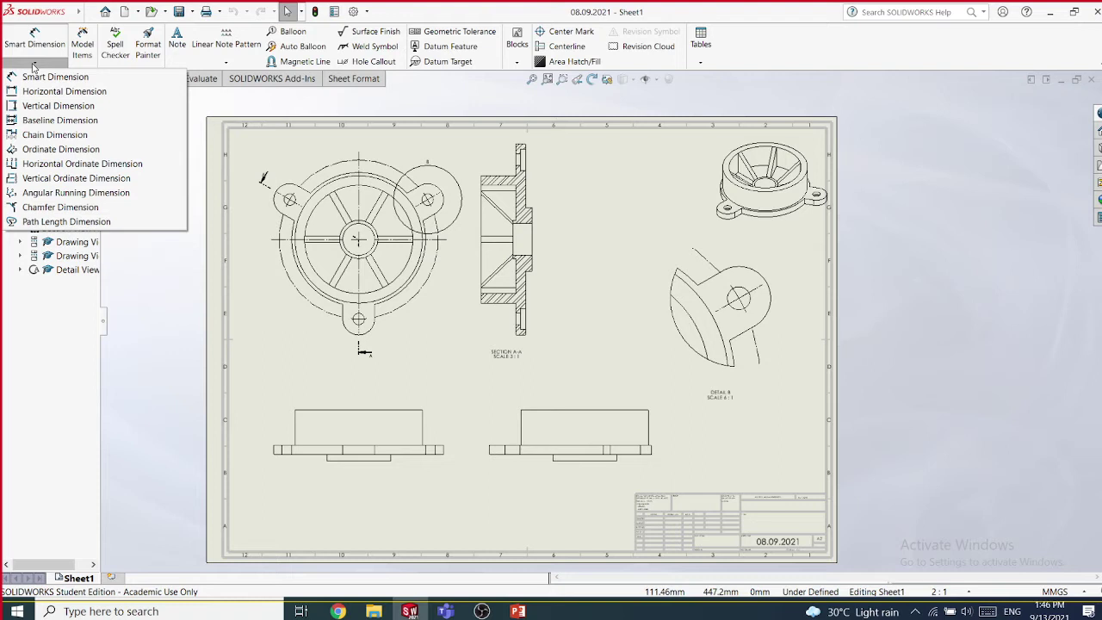
{"action": "left_click", "coordinate": [36, 79]}
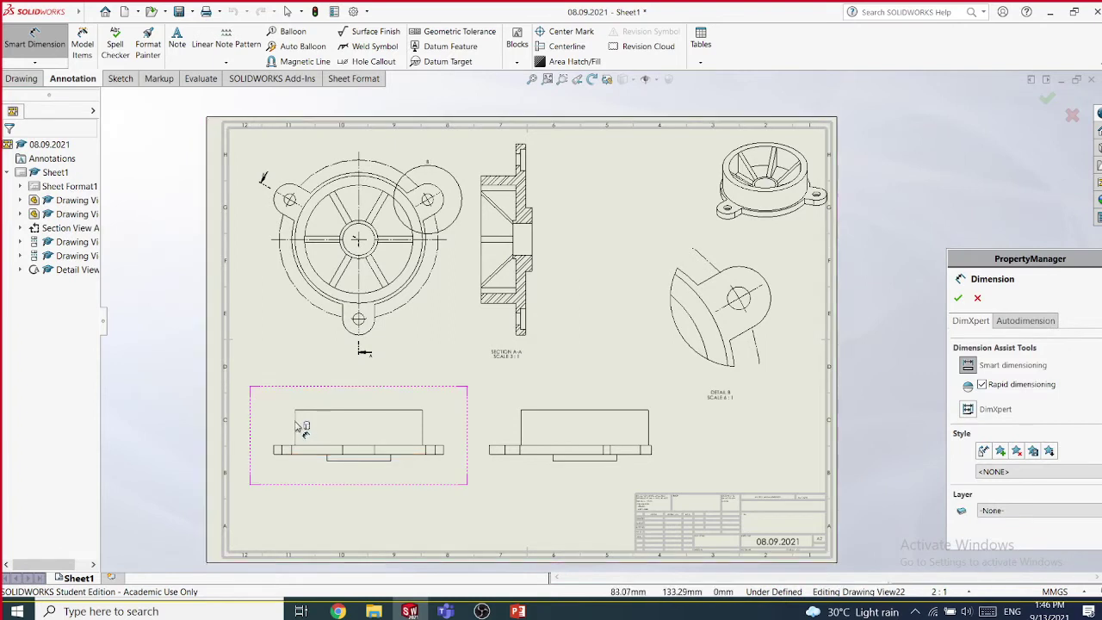
{"action": "left_click", "coordinate": [422, 431]}
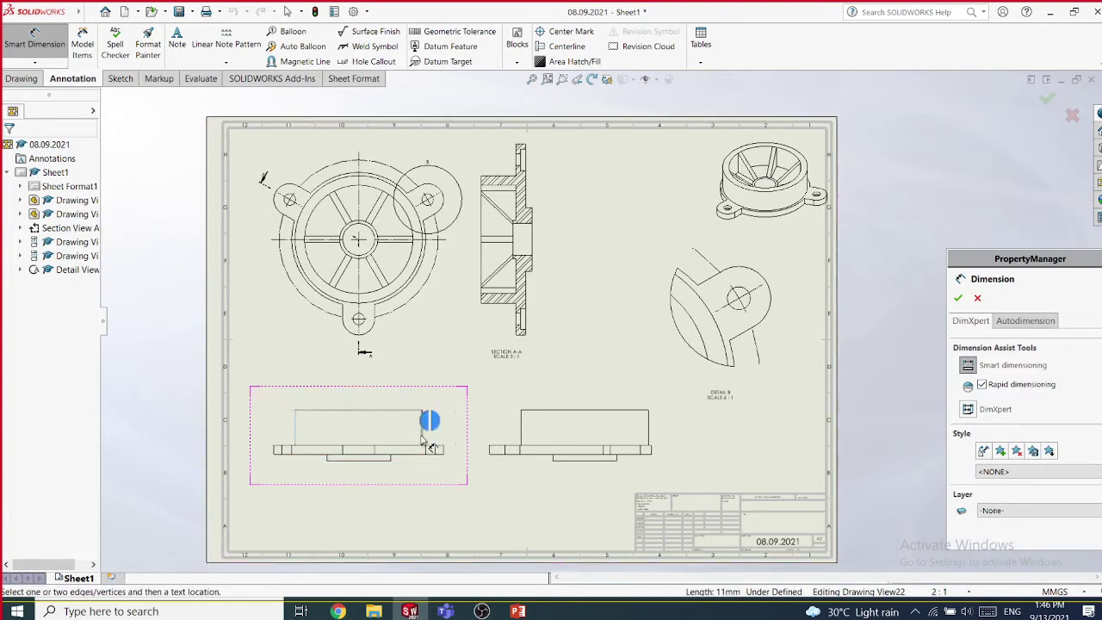
{"action": "left_click", "coordinate": [295, 426]}
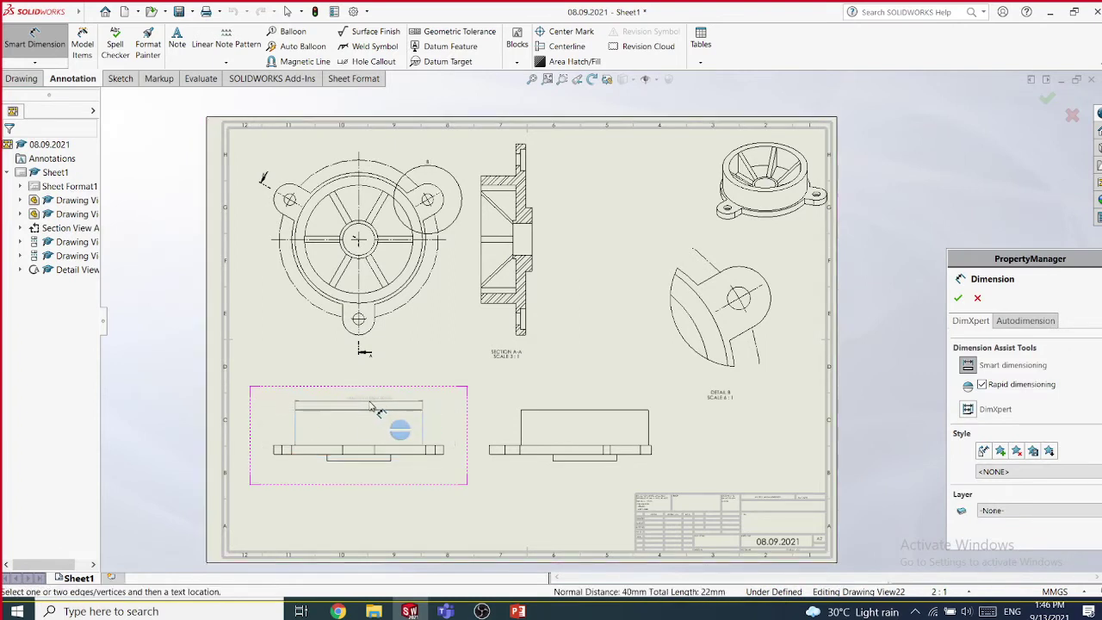
{"action": "left_click", "coordinate": [365, 409]}
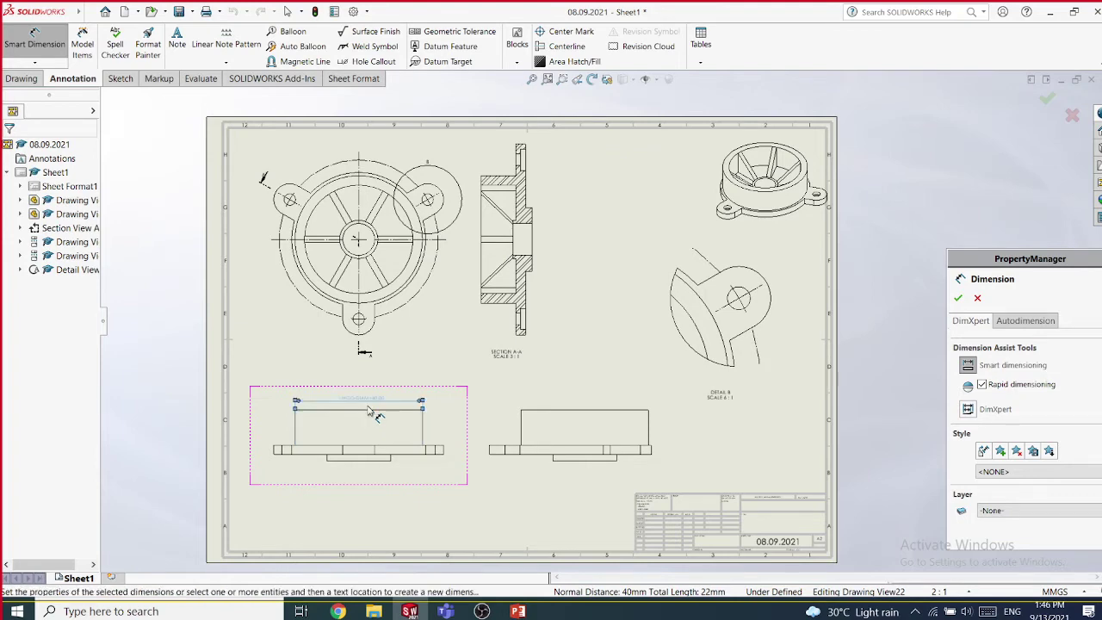
- Try to replace the <MOD-DIAM> prefix in the new dimension's text with the diameter symbol
{"action": "scroll", "coordinate": [387, 416], "scroll_direction": "up", "scroll_amount": 2}
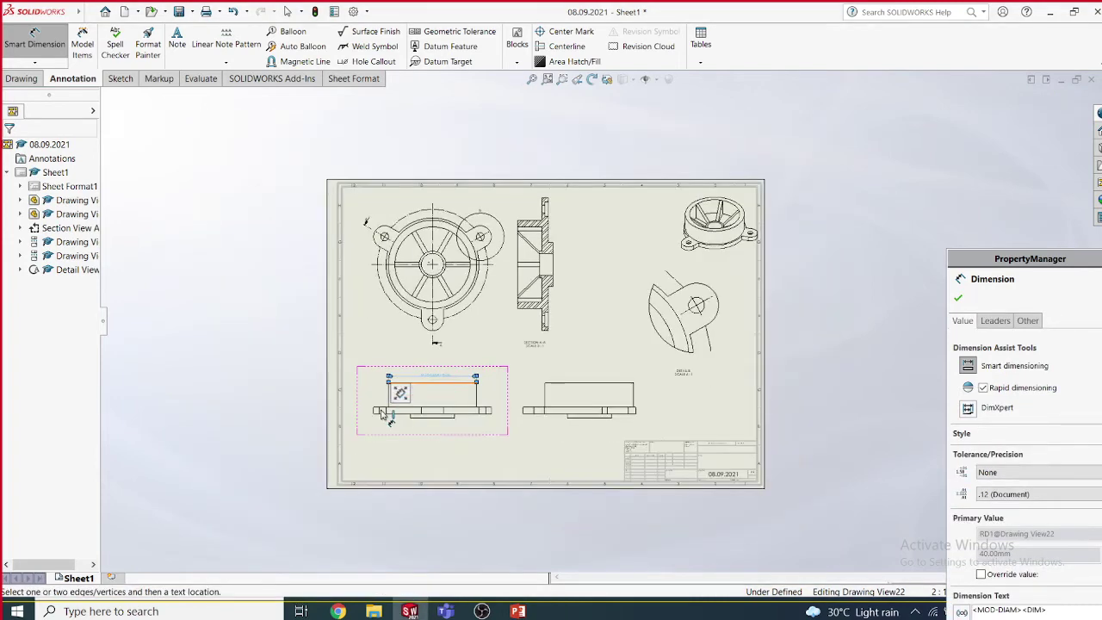
{"action": "scroll", "coordinate": [535, 351], "scroll_direction": "down", "scroll_amount": 5}
{"action": "scroll", "coordinate": [535, 350], "scroll_direction": "down", "scroll_amount": 5}
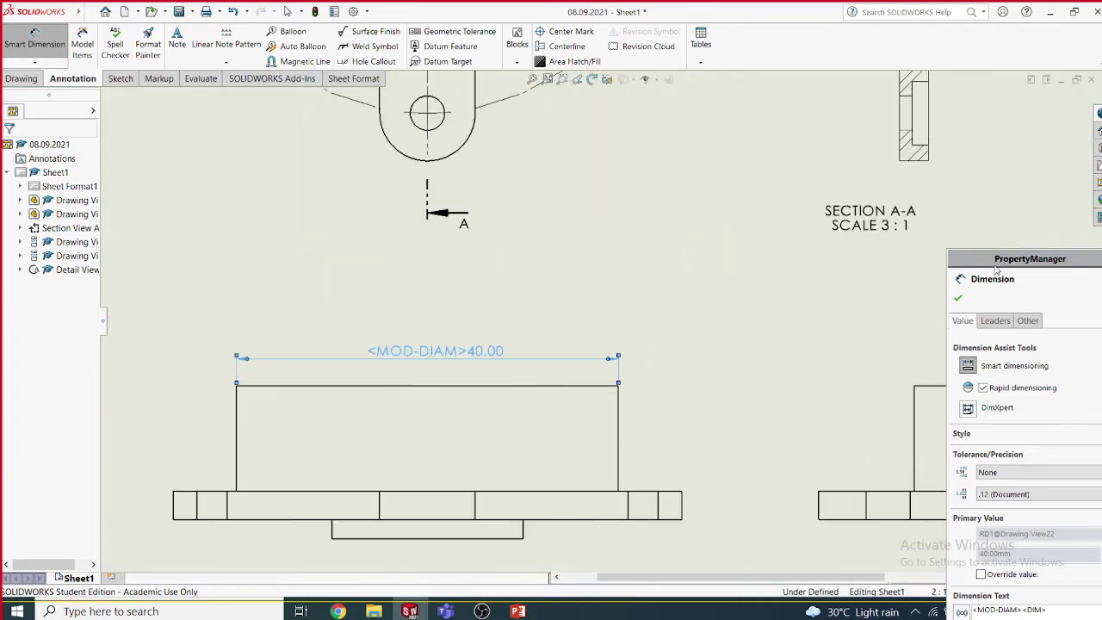
{"action": "left_click_drag", "start_coordinate": [999, 260], "coordinate": [739, 132]}
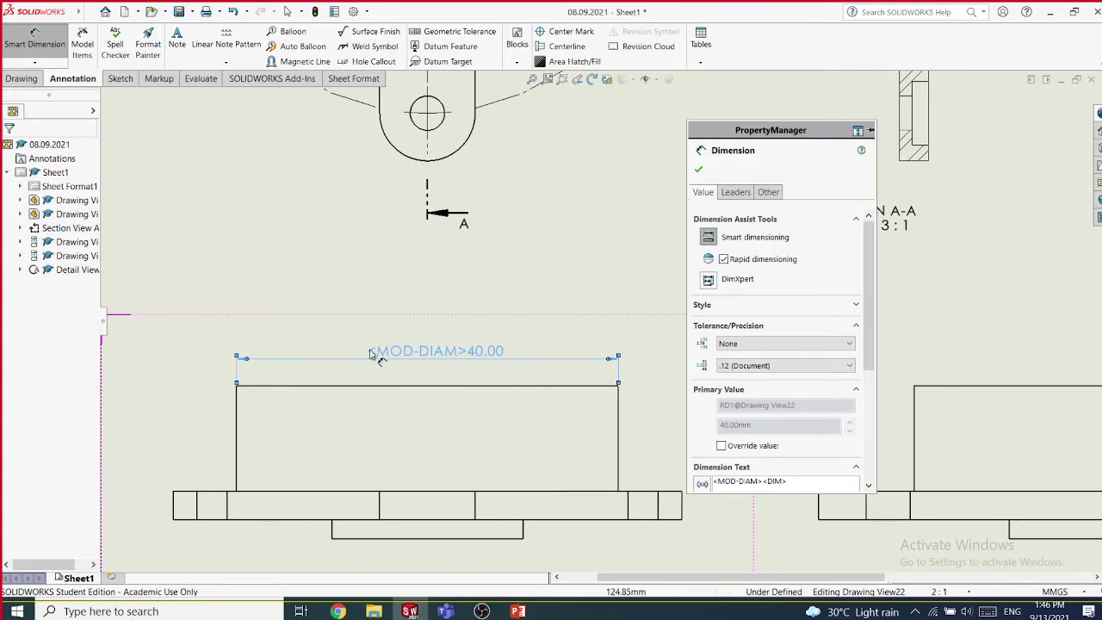
{"action": "left_click_drag", "start_coordinate": [867, 340], "coordinate": [864, 431]}
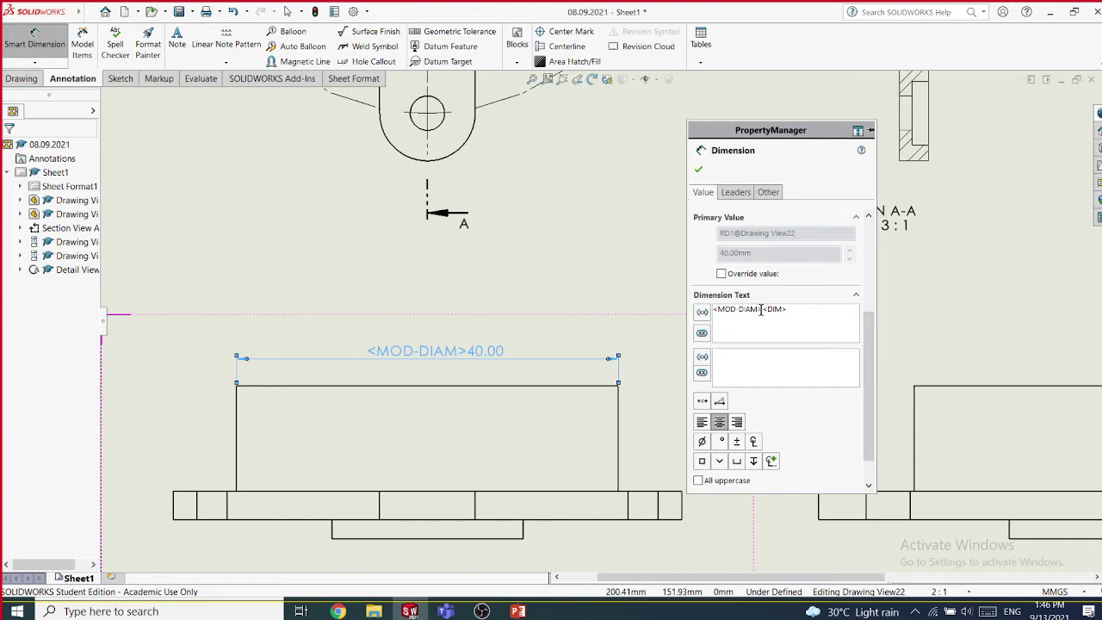
{"action": "left_click_drag", "start_coordinate": [762, 310], "coordinate": [711, 308]}
{"action": "key", "text": "Delete"}
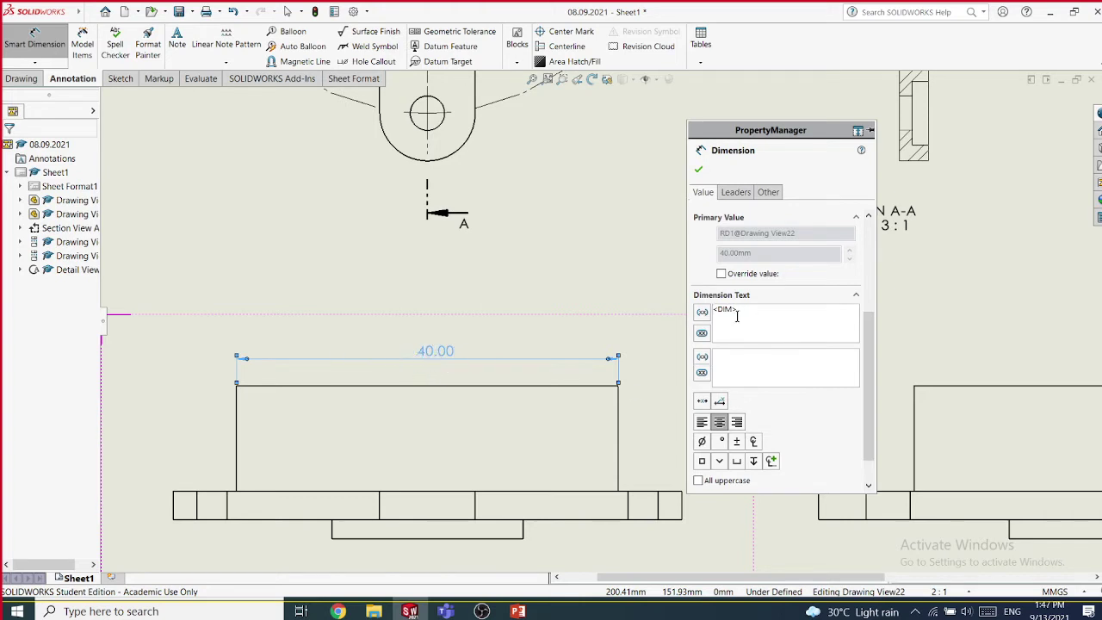
{"action": "left_click", "coordinate": [703, 442]}
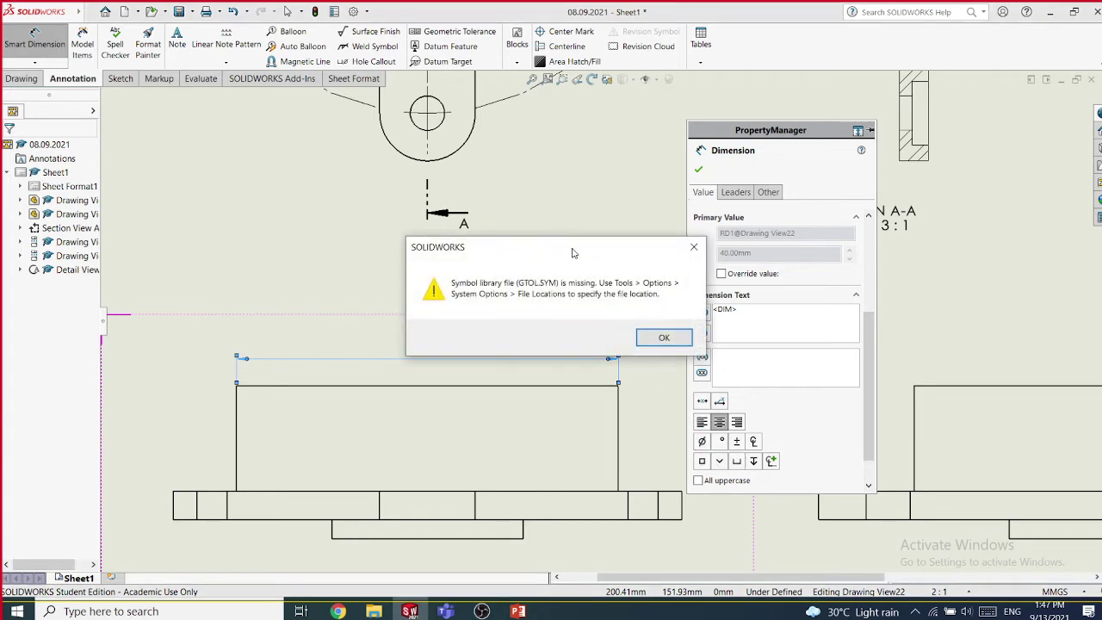
{"action": "left_click_drag", "start_coordinate": [574, 252], "coordinate": [552, 190]}
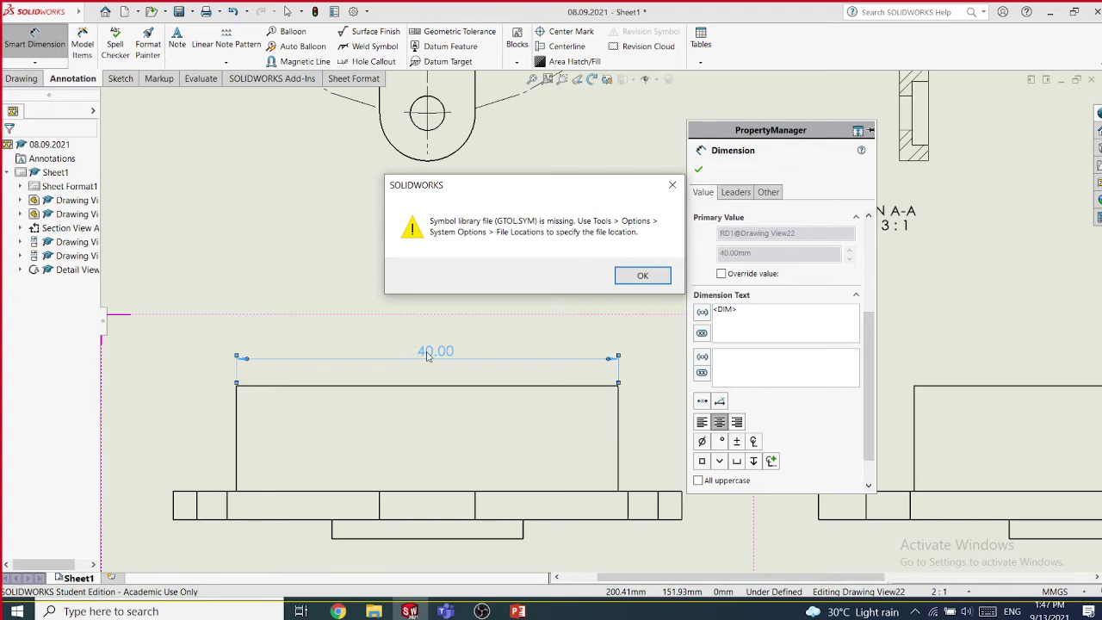
{"action": "left_click", "coordinate": [642, 275]}
{"action": "left_click", "coordinate": [698, 169]}
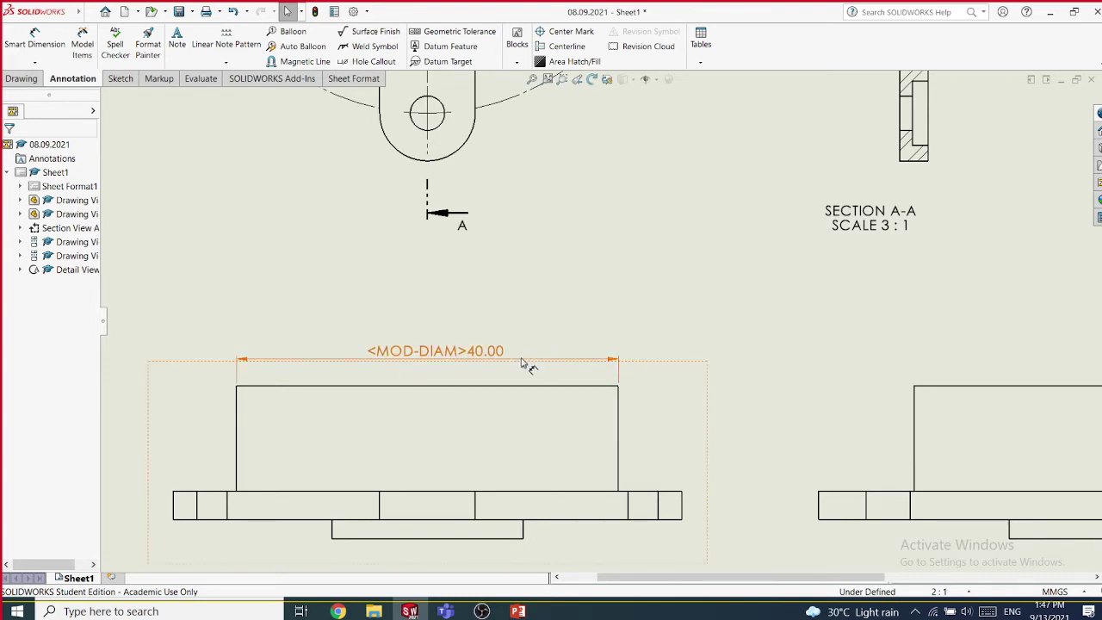
- Replace the <MOD-DIAM> prefix in the cylinder's width dimension with the text "Dia."
{"action": "scroll", "coordinate": [434, 306], "scroll_direction": "up", "scroll_amount": 2}
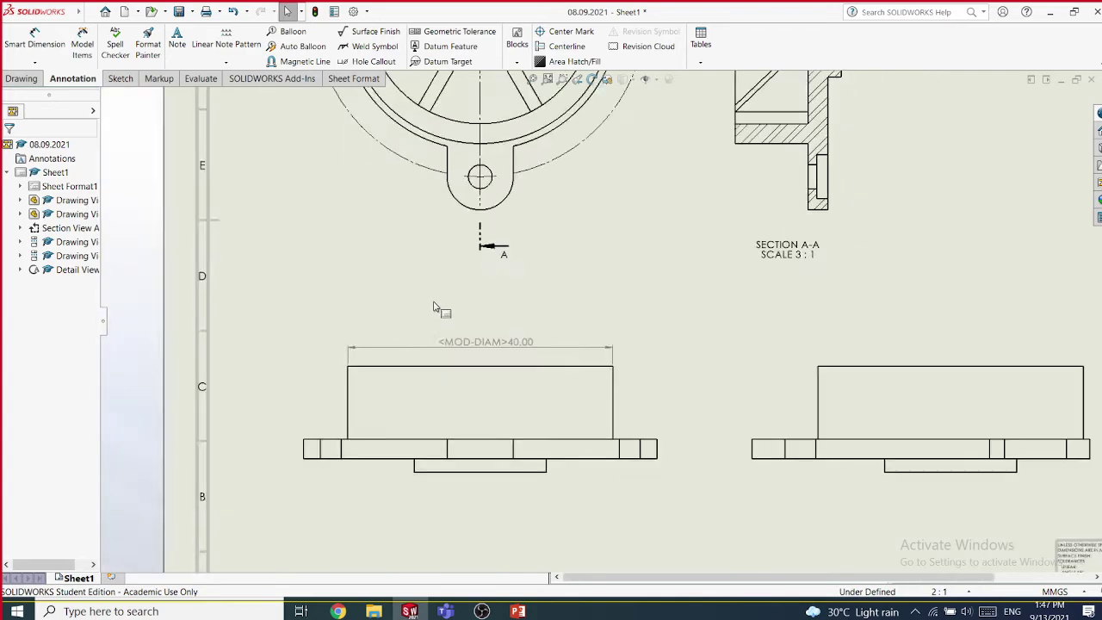
{"action": "scroll", "coordinate": [625, 188], "scroll_direction": "down", "scroll_amount": 2}
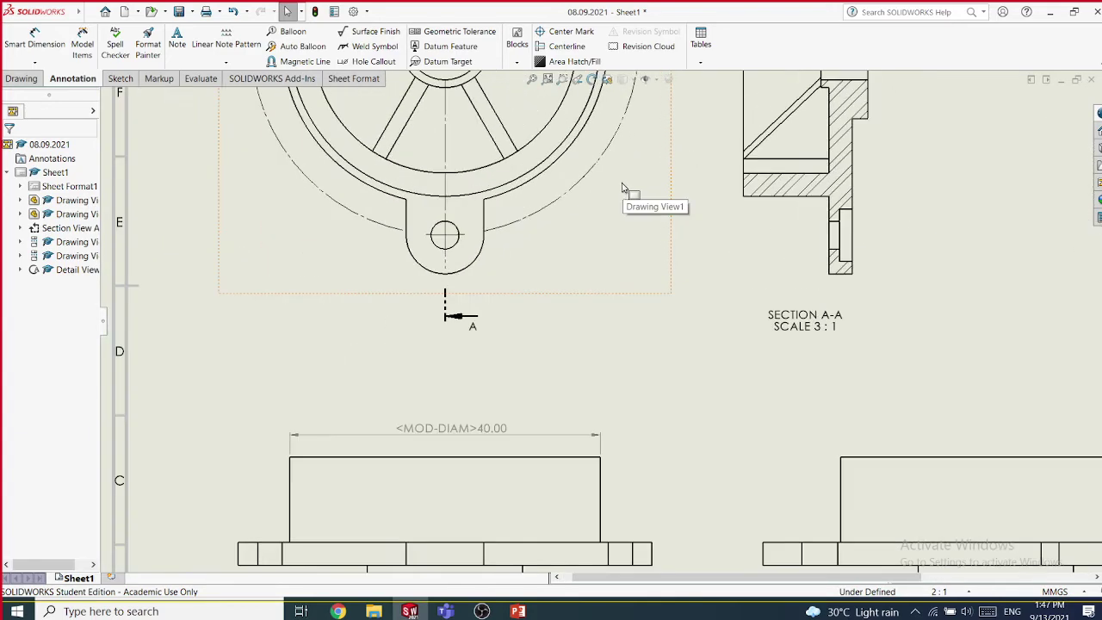
{"action": "left_click", "coordinate": [435, 432]}
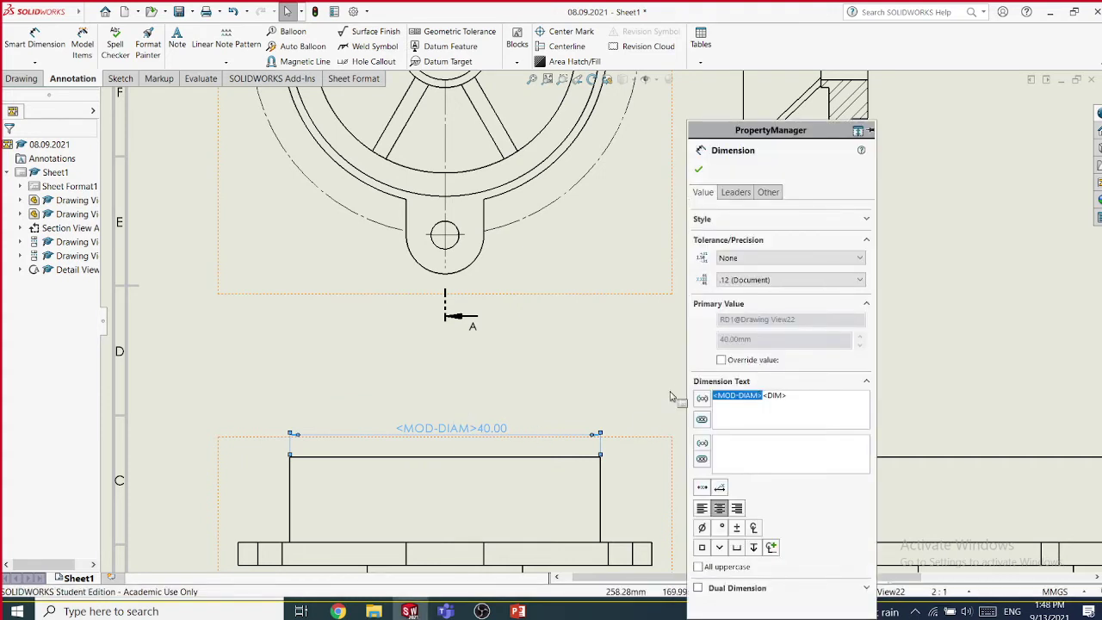
{"action": "key", "text": "BackSpace"}
{"action": "type", "text": "Dia."}
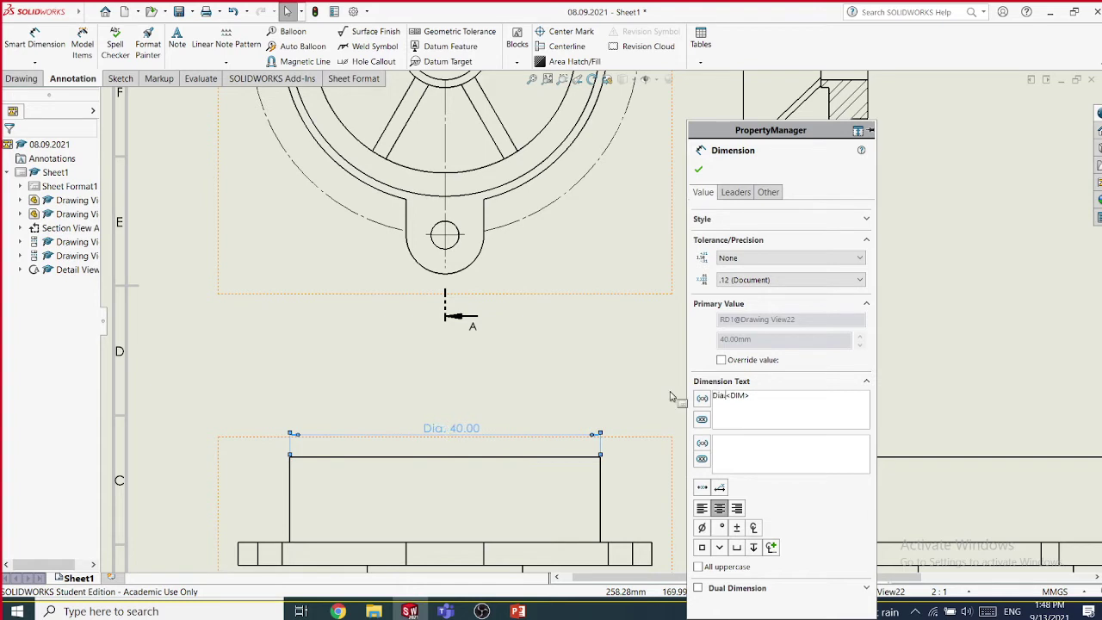
{"action": "left_click", "coordinate": [698, 170]}
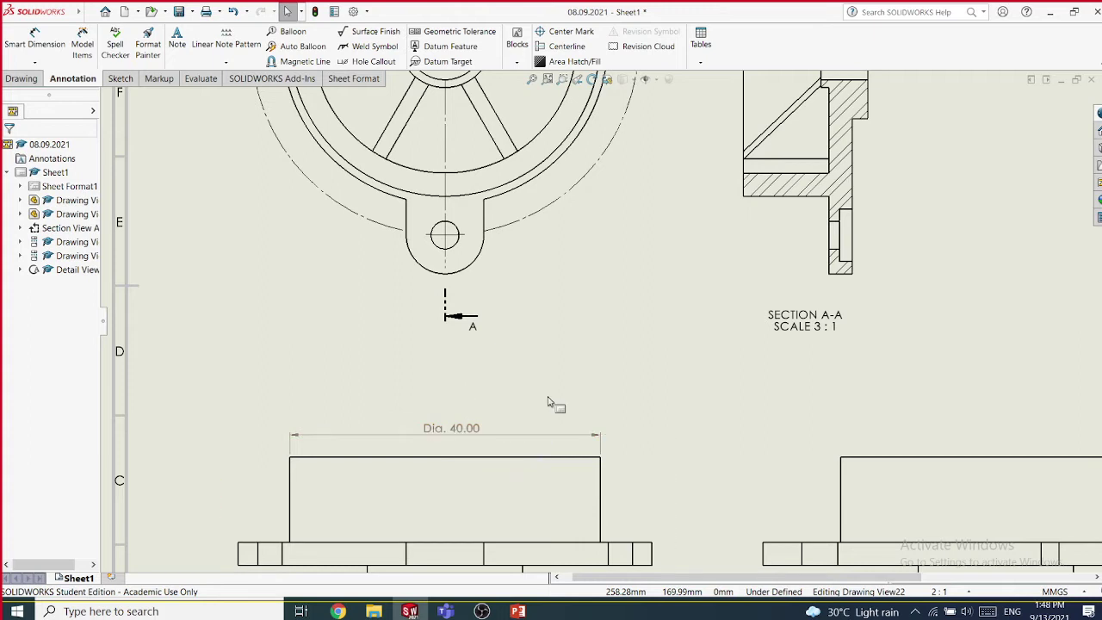
- Try the precisions None and .123 on the cylinder's diameter dimension, and set its precision to .1
{"action": "middle_click_drag", "start_coordinate": [578, 396], "coordinate": [578, 273]}
{"action": "scroll", "coordinate": [533, 330], "scroll_direction": "up", "scroll_amount": 2}
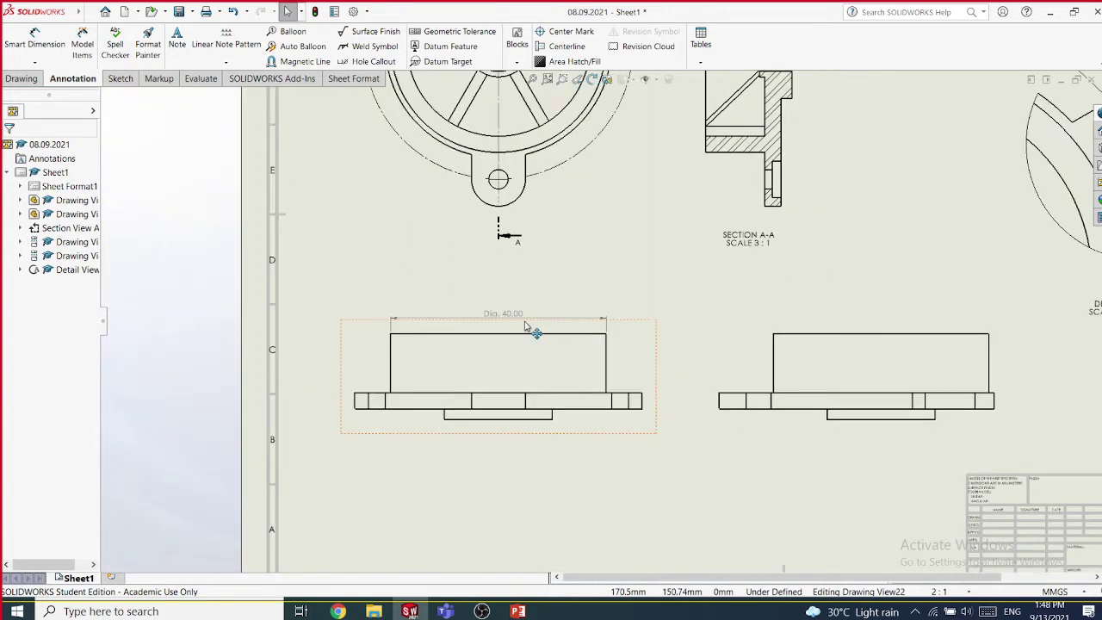
{"action": "scroll", "coordinate": [551, 334], "scroll_direction": "down", "scroll_amount": 5}
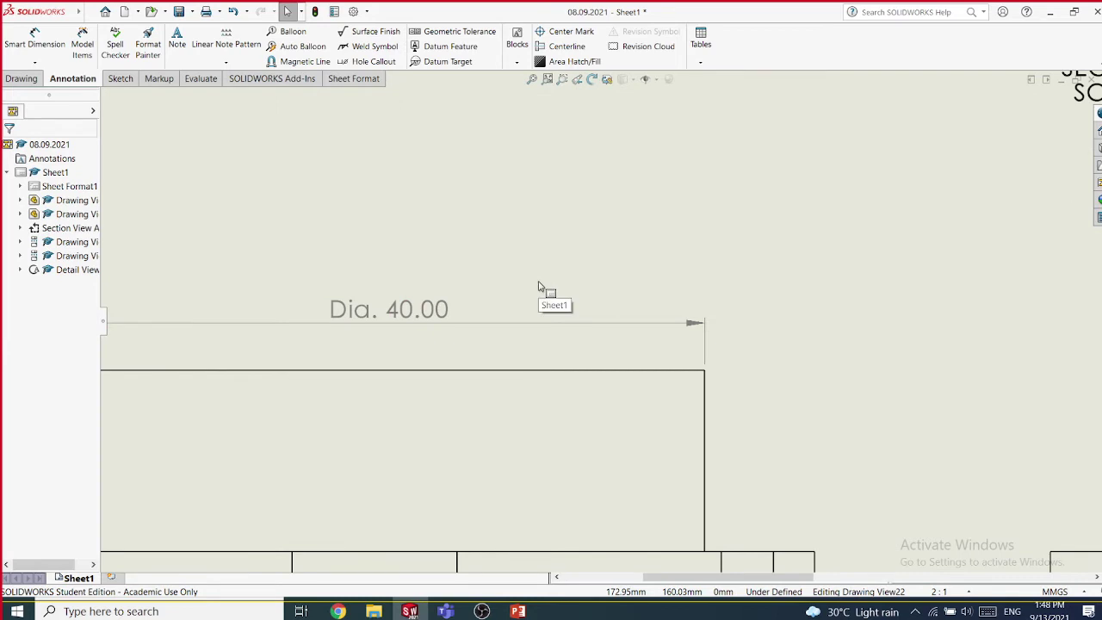
{"action": "left_click", "coordinate": [458, 322]}
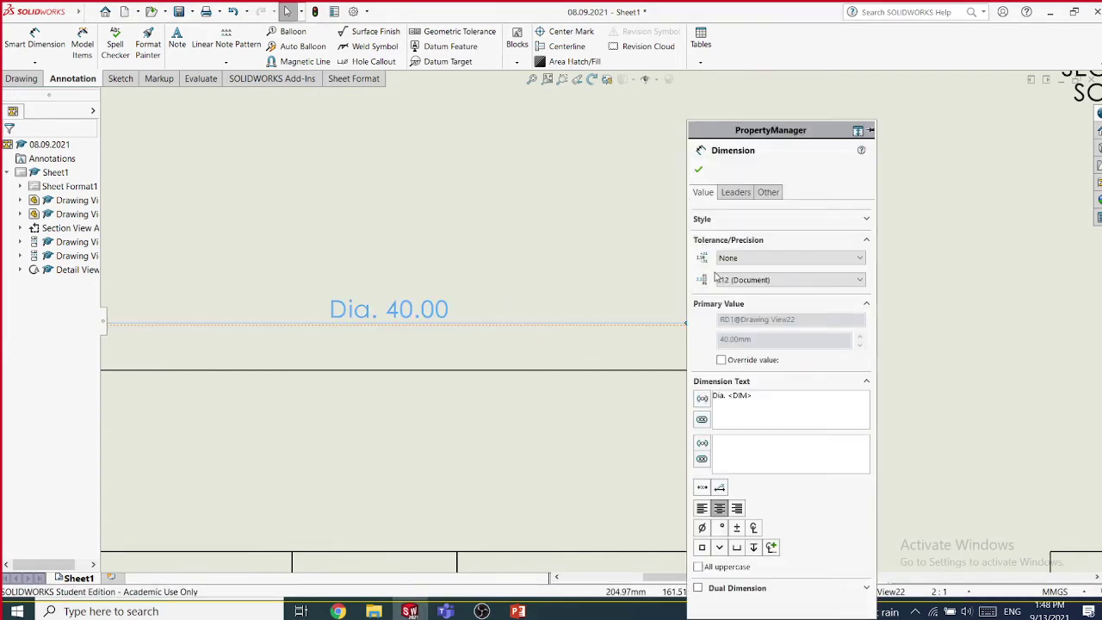
{"action": "left_click_drag", "start_coordinate": [790, 137], "coordinate": [866, 77]}
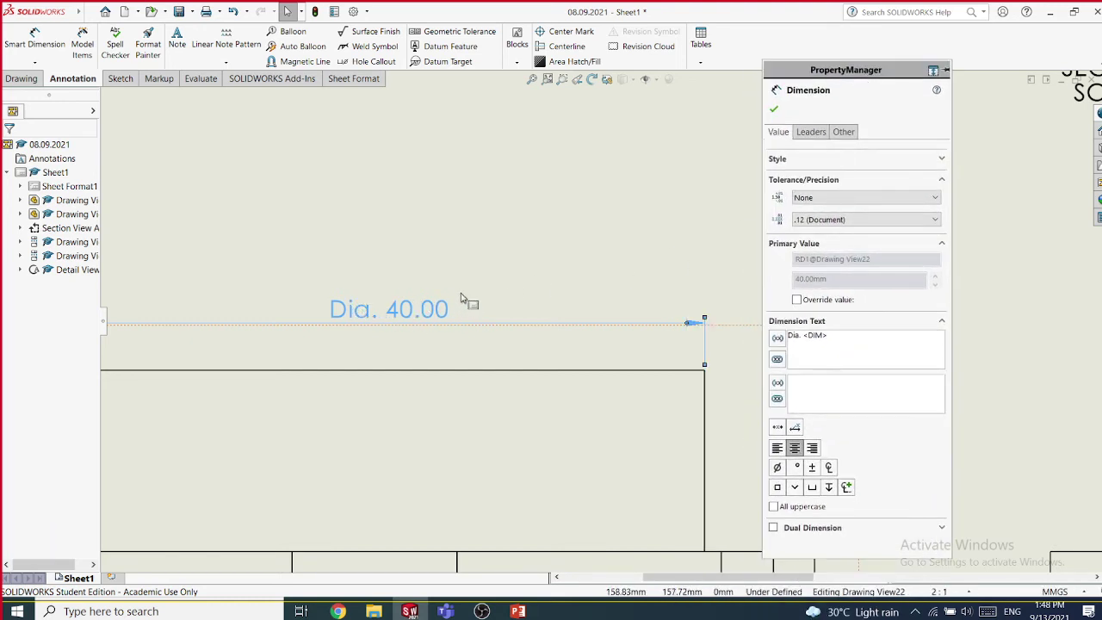
{"action": "left_click", "coordinate": [805, 205]}
{"action": "left_click", "coordinate": [805, 211]}
{"action": "left_click", "coordinate": [804, 220]}
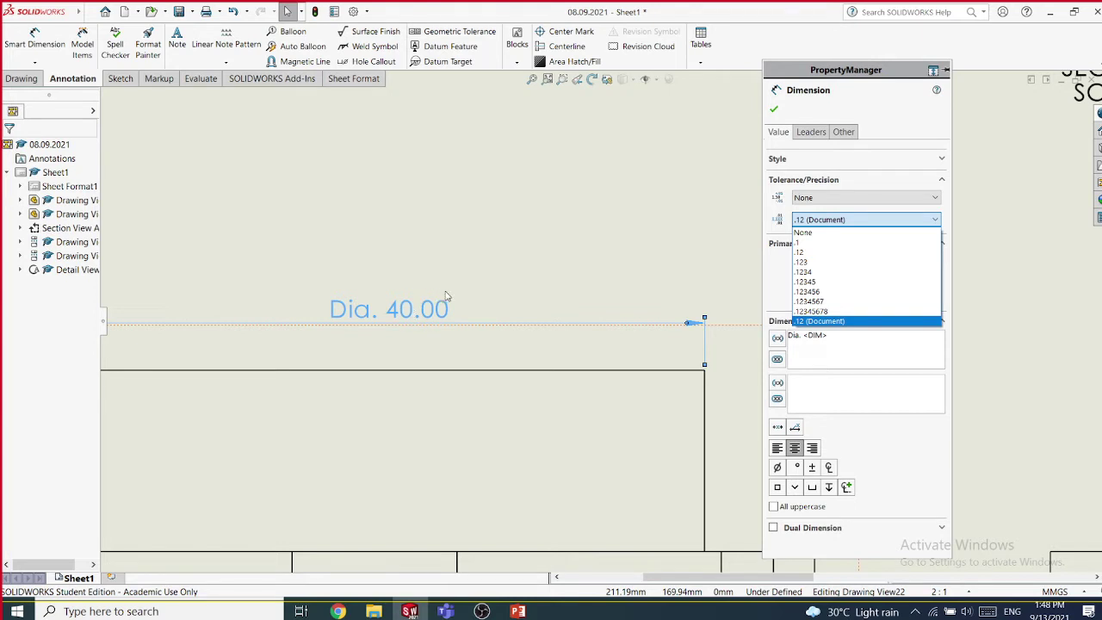
{"action": "left_click", "coordinate": [805, 233]}
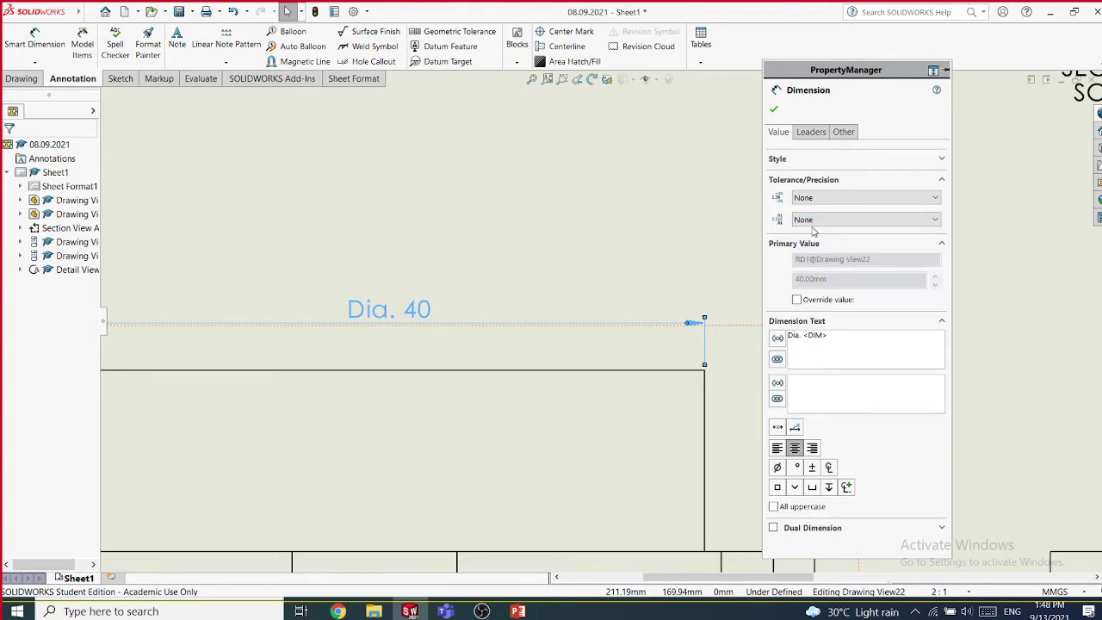
{"action": "left_click", "coordinate": [813, 220]}
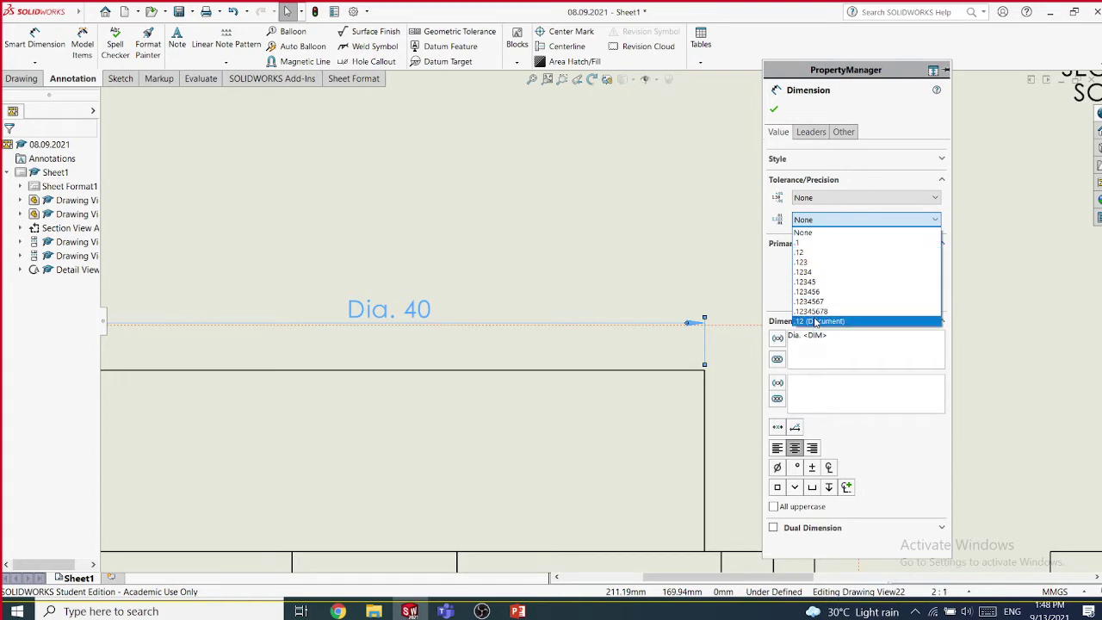
{"action": "left_click", "coordinate": [810, 263]}
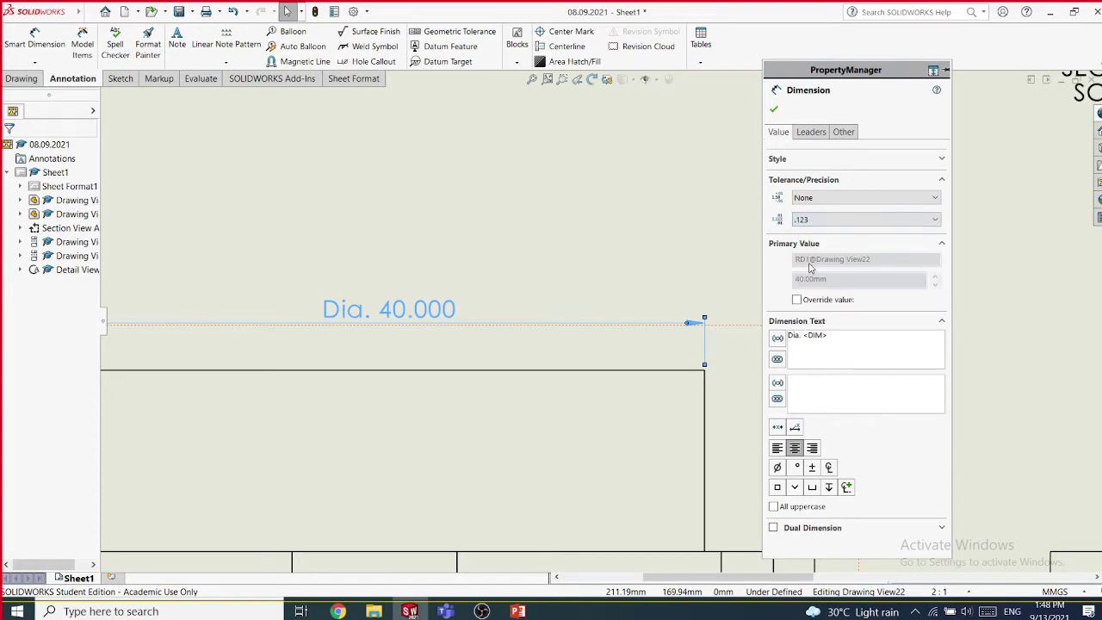
{"action": "left_click", "coordinate": [815, 221]}
{"action": "left_click", "coordinate": [811, 245]}
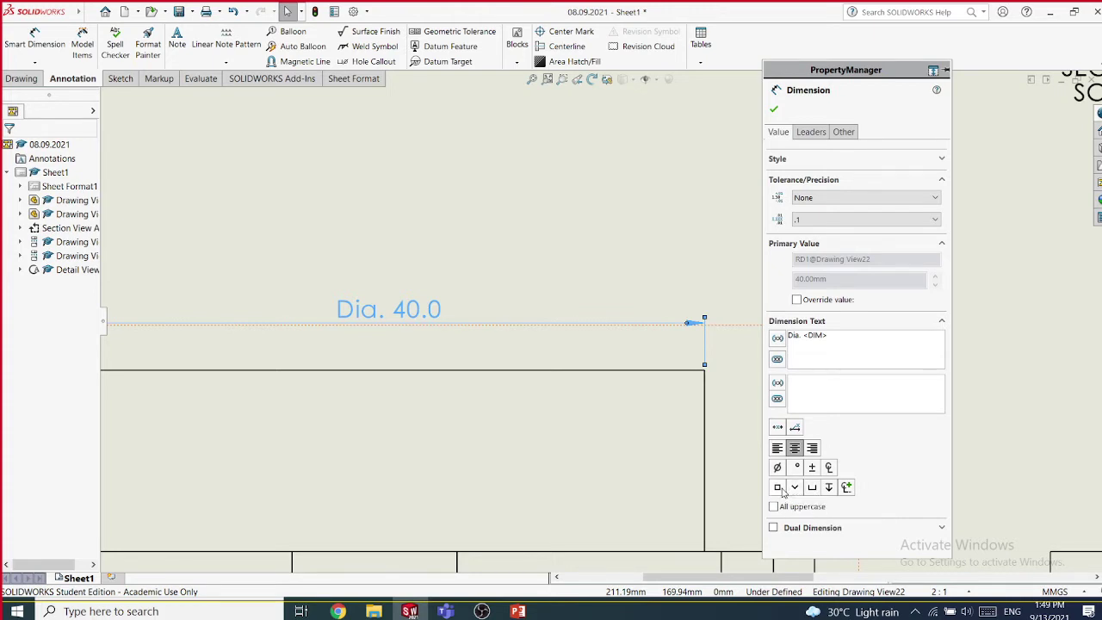
- Try to add the centerline symbol to the diameter dimension's text and close the dimension's properties
{"action": "left_click", "coordinate": [829, 469]}
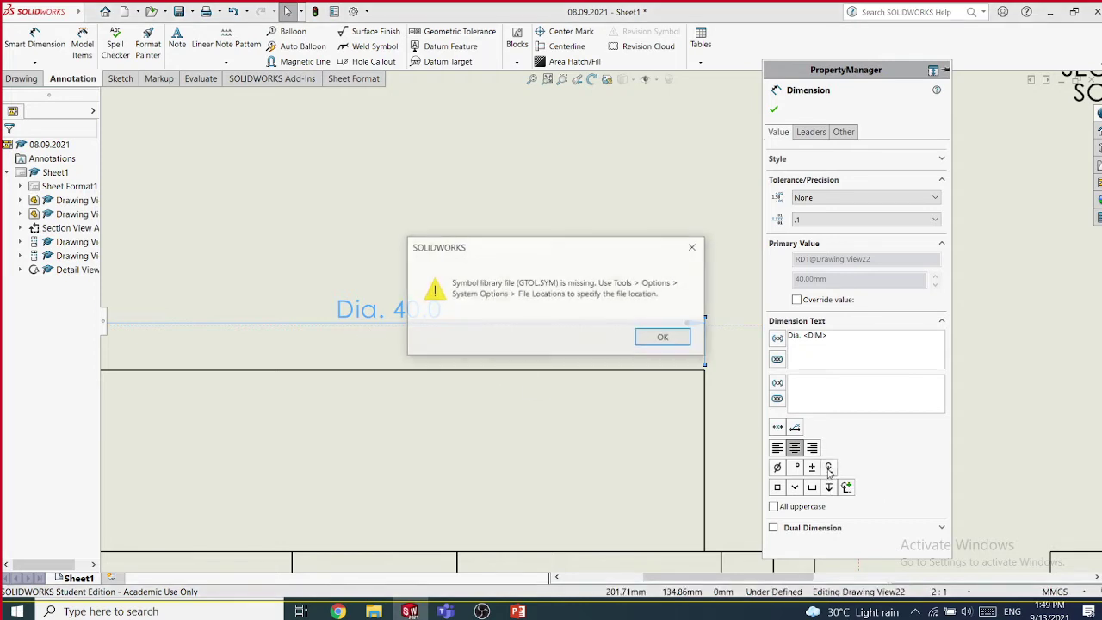
{"action": "left_click", "coordinate": [667, 338]}
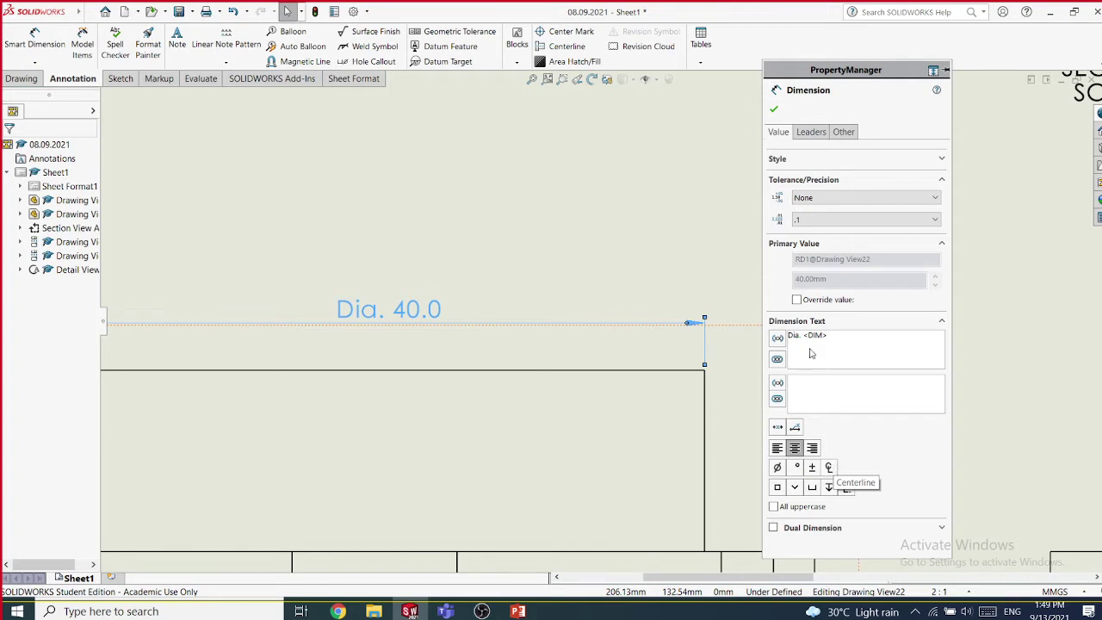
{"action": "left_click", "coordinate": [774, 110]}
{"action": "scroll", "coordinate": [479, 431], "scroll_direction": "down", "scroll_amount": 3}
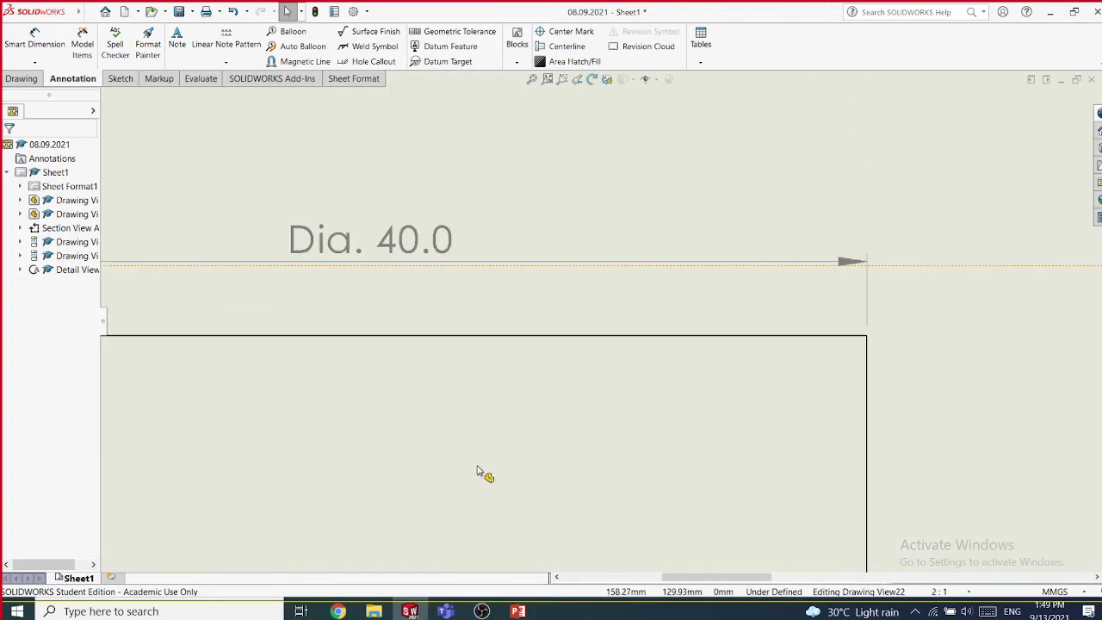
- Find the Microsoft Whiteboard app by searching for "whi" and switch to it
{"action": "left_click", "coordinate": [482, 611]}
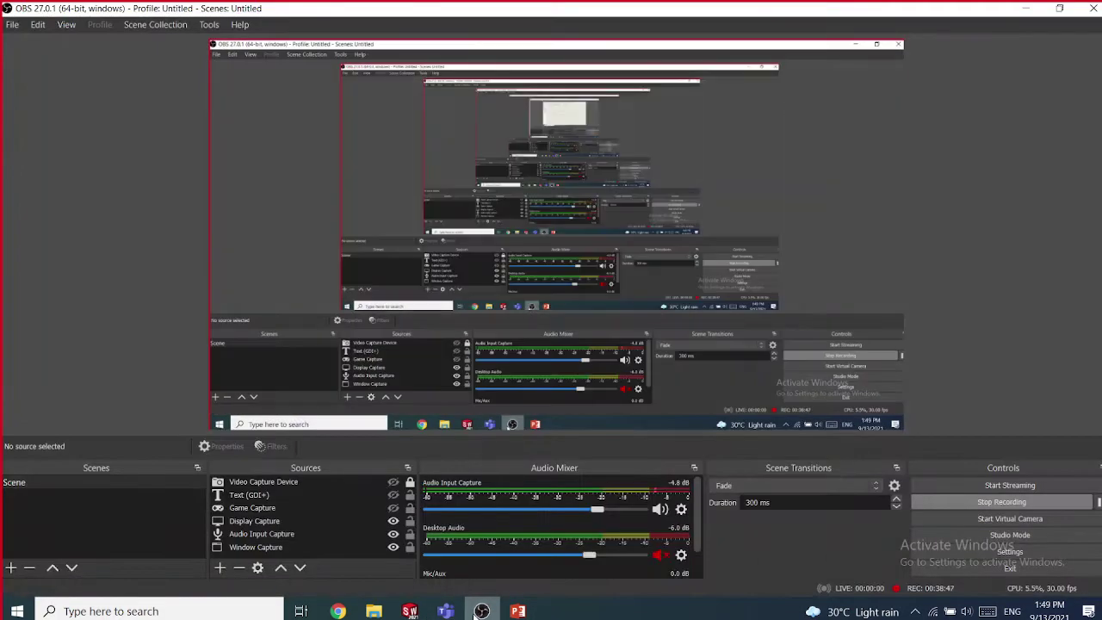
{"action": "left_click", "coordinate": [482, 611]}
{"action": "left_click", "coordinate": [196, 610]}
{"action": "type", "text": "whi"}
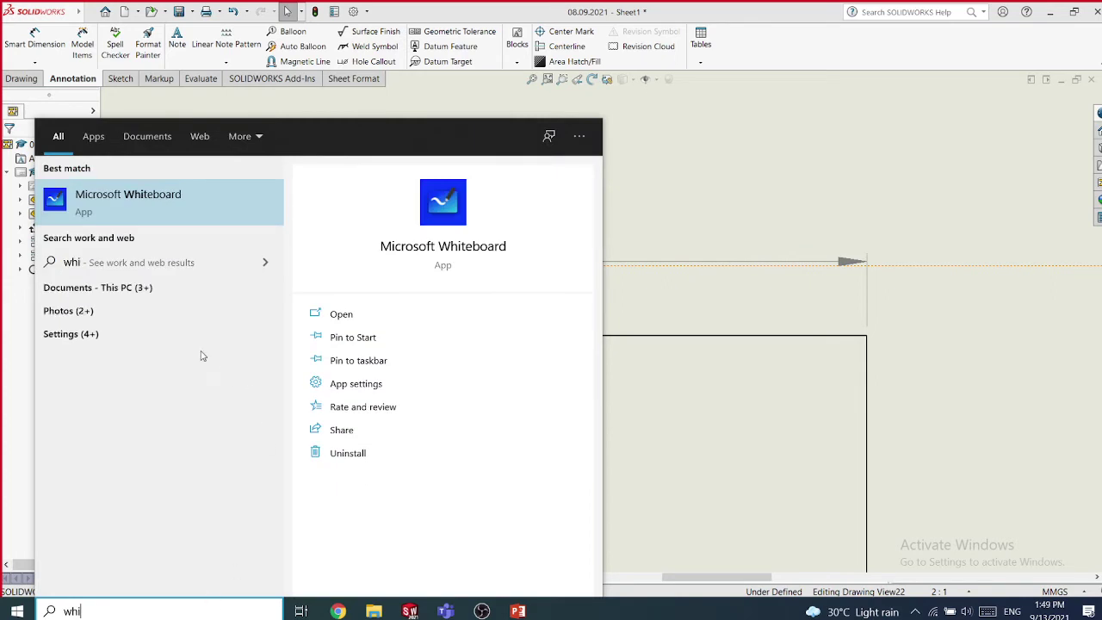
{"action": "left_click", "coordinate": [201, 205]}
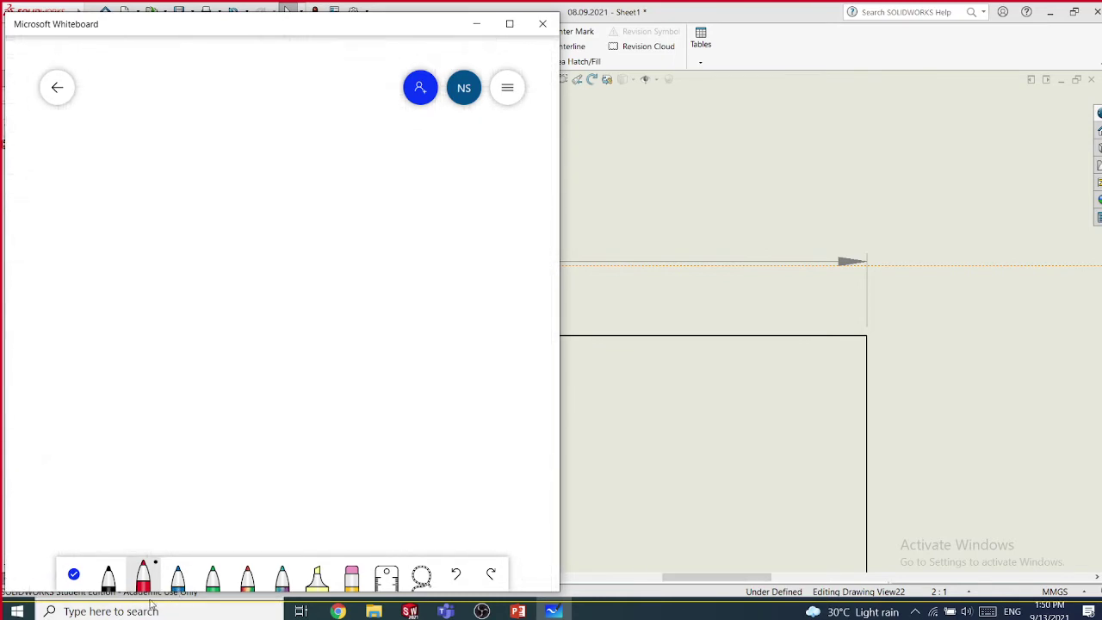
- Draw two nested rectangles with the black pen and label the gap between them "wall" with a leader line
{"action": "mouse_move", "coordinate": [158, 177]}
{"action": "left_mouse_down"}
{"action": "mouse_move", "coordinate": [393, 182]}
{"action": "mouse_move", "coordinate": [394, 293]}
{"action": "left_mouse_up"}
{"action": "mouse_move", "coordinate": [155, 174]}
{"action": "left_mouse_down"}
{"action": "mouse_move", "coordinate": [160, 308]}
{"action": "mouse_move", "coordinate": [387, 312]}
{"action": "mouse_move", "coordinate": [394, 297]}
{"action": "left_mouse_up"}
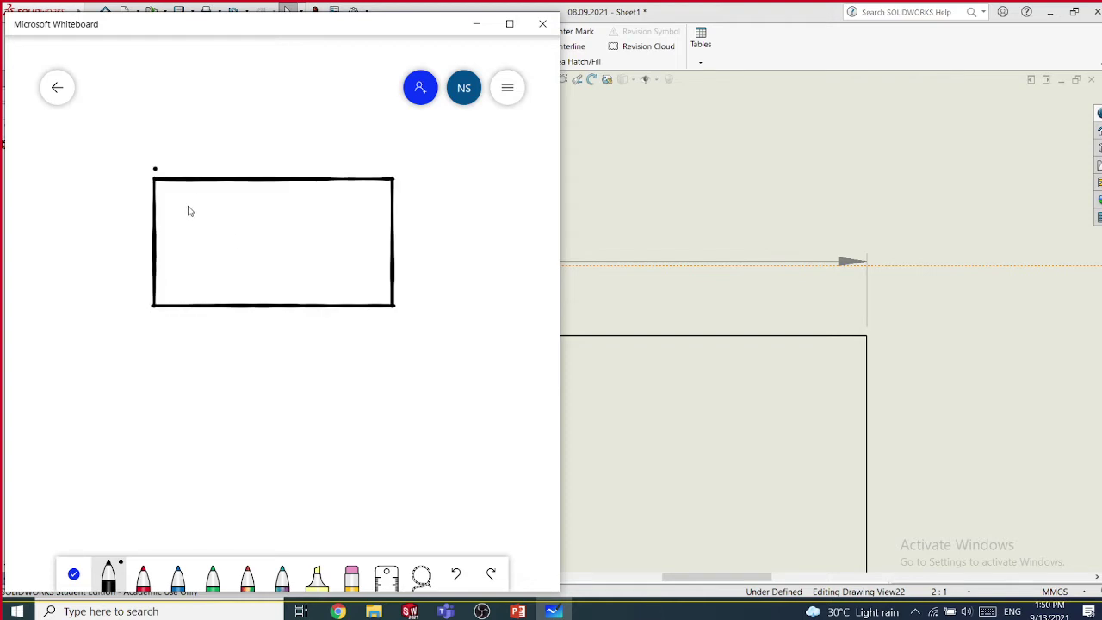
{"action": "mouse_move", "coordinate": [167, 193]}
{"action": "left_mouse_down"}
{"action": "mouse_move", "coordinate": [167, 294]}
{"action": "mouse_move", "coordinate": [378, 294]}
{"action": "mouse_move", "coordinate": [374, 188]}
{"action": "mouse_move", "coordinate": [172, 197]}
{"action": "left_mouse_up"}
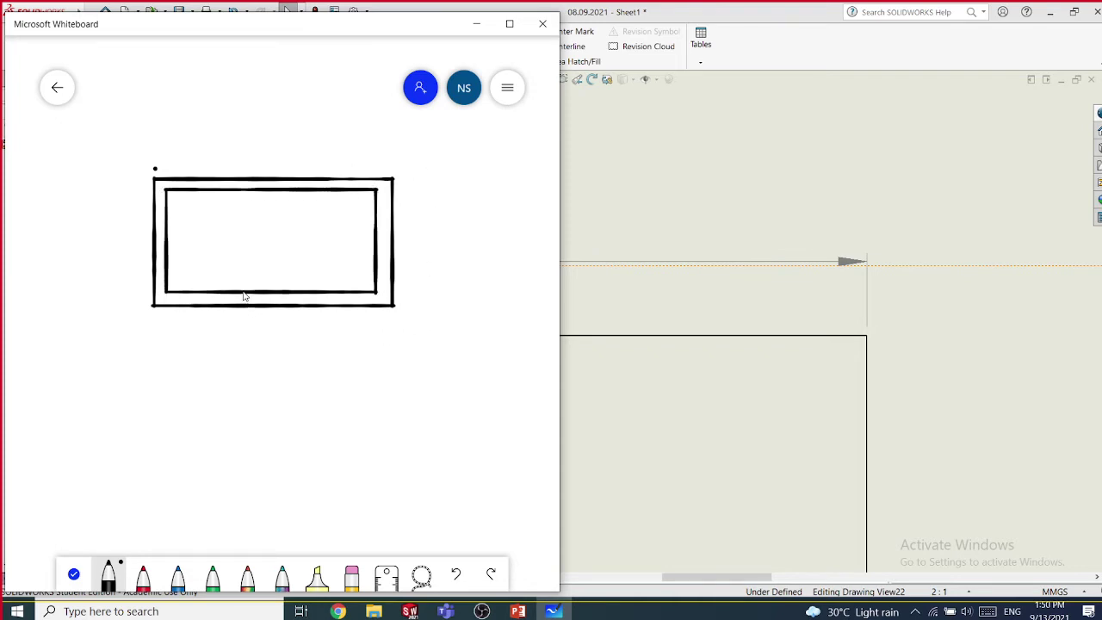
{"action": "mouse_move", "coordinate": [243, 303]}
{"action": "left_mouse_down"}
{"action": "mouse_move", "coordinate": [245, 375]}
{"action": "mouse_move", "coordinate": [266, 407]}
{"action": "mouse_move", "coordinate": [285, 396]}
{"action": "mouse_move", "coordinate": [318, 420]}
{"action": "left_mouse_up"}
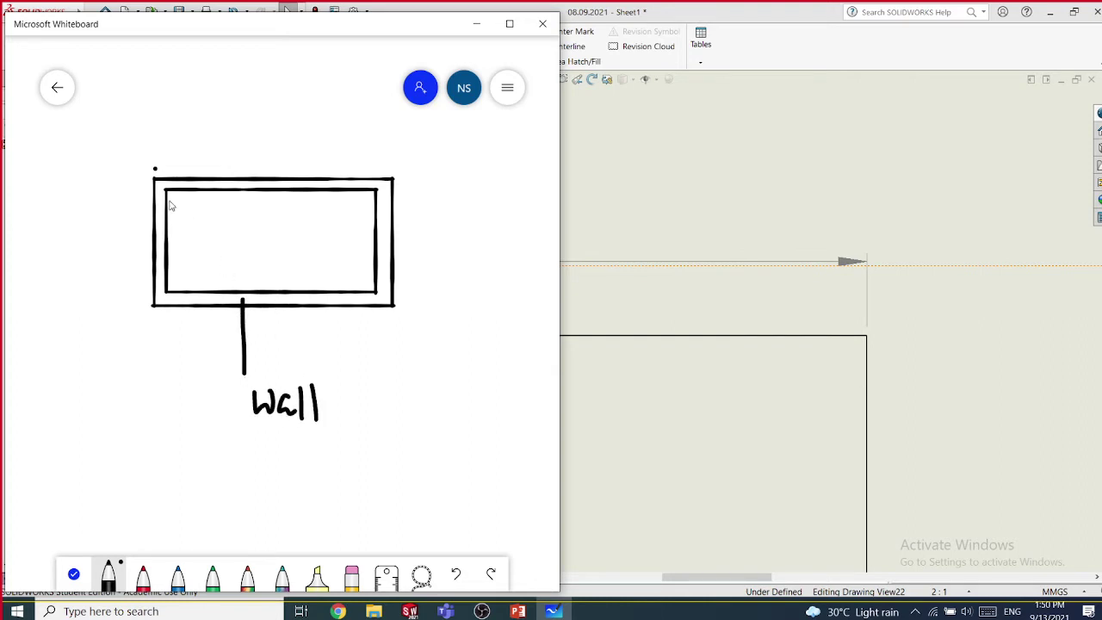
- Draw a black dimension line with end ticks and arrowheads across the outer rectangle's full width, above it
{"action": "left_click_drag", "start_coordinate": [156, 151], "coordinate": [156, 169]}
{"action": "left_click", "coordinate": [391, 153]}
{"action": "left_click_drag", "start_coordinate": [393, 151], "coordinate": [393, 170]}
{"action": "mouse_move", "coordinate": [156, 158]}
{"action": "left_mouse_down"}
{"action": "mouse_move", "coordinate": [394, 162]}
{"action": "mouse_move", "coordinate": [382, 170]}
{"action": "left_mouse_up"}
{"action": "left_click_drag", "start_coordinate": [170, 152], "coordinate": [157, 160]}
{"action": "left_click_drag", "start_coordinate": [156, 160], "coordinate": [174, 171]}
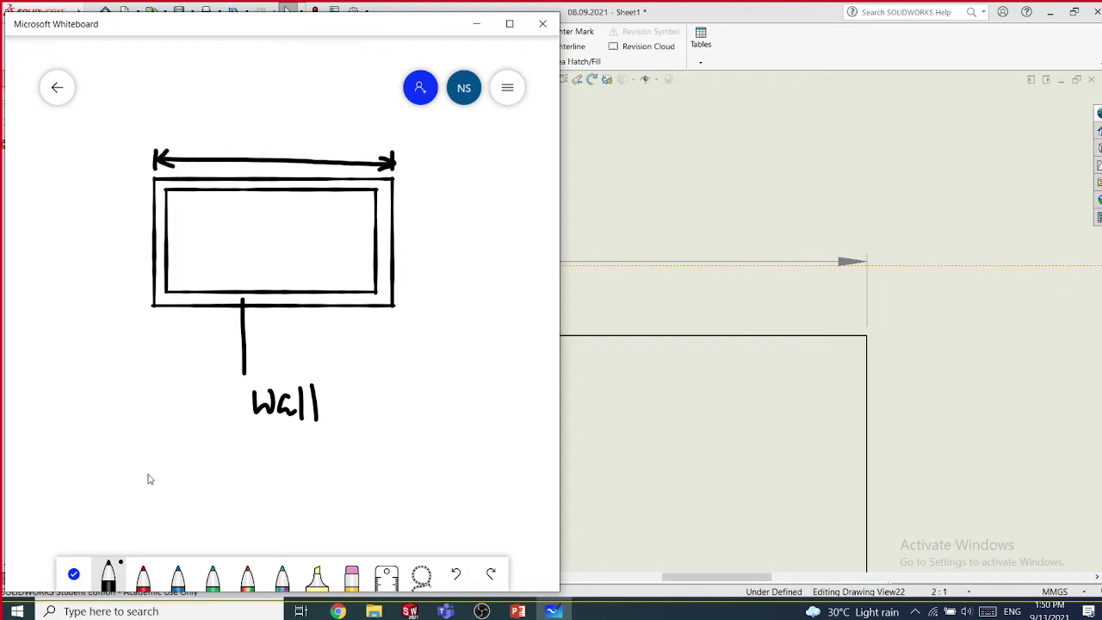
- Draw red dashed centerlines through both side walls and a red double-arrow dimension between them below the rectangle
{"action": "left_click", "coordinate": [143, 577]}
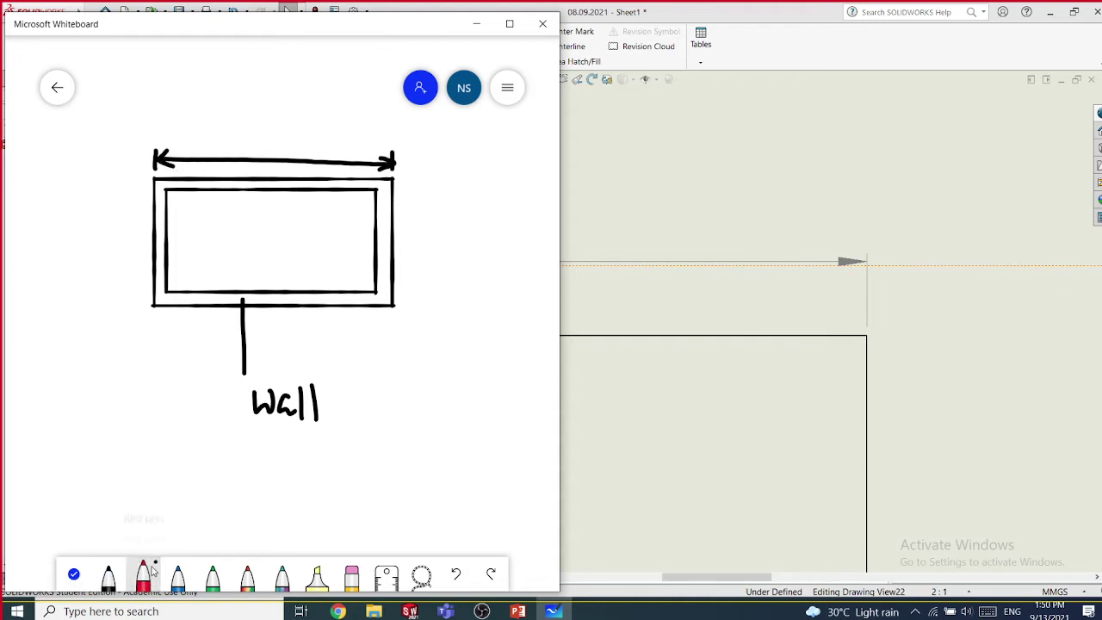
{"action": "left_click", "coordinate": [144, 577]}
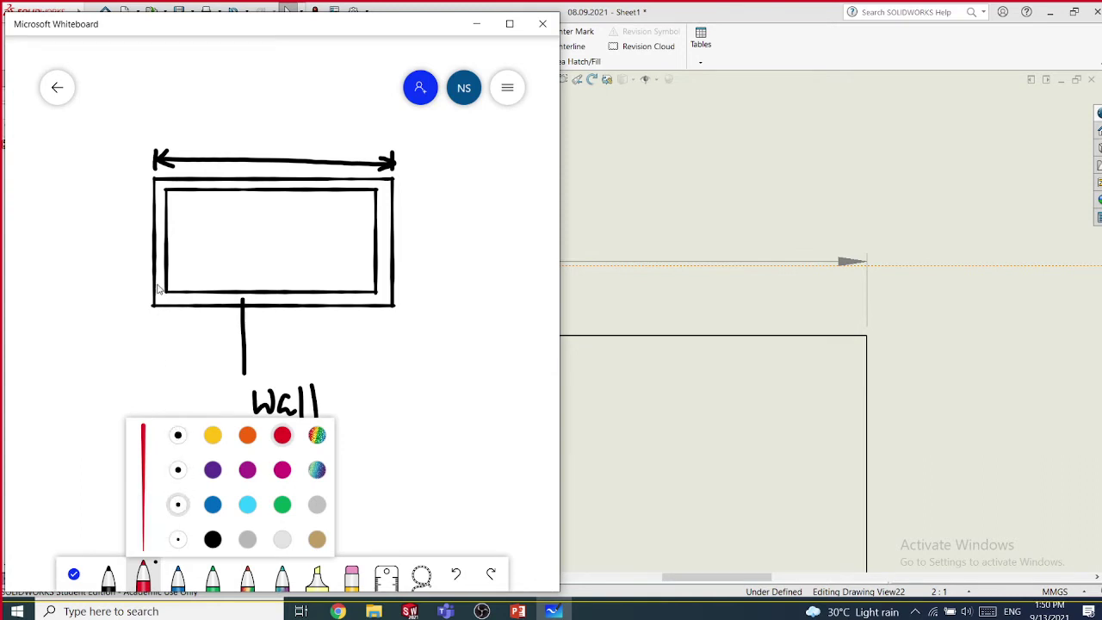
{"action": "left_click_drag", "start_coordinate": [161, 198], "coordinate": [161, 329]}
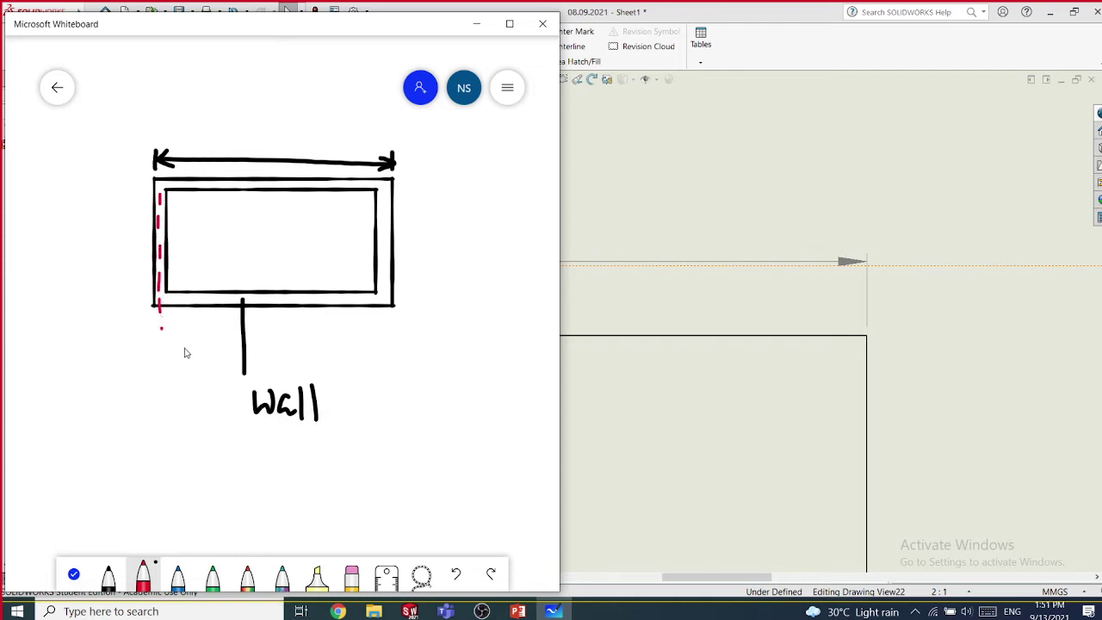
{"action": "left_click_drag", "start_coordinate": [382, 204], "coordinate": [384, 327]}
{"action": "left_click_drag", "start_coordinate": [164, 322], "coordinate": [376, 321]}
{"action": "left_click_drag", "start_coordinate": [173, 318], "coordinate": [179, 332]}
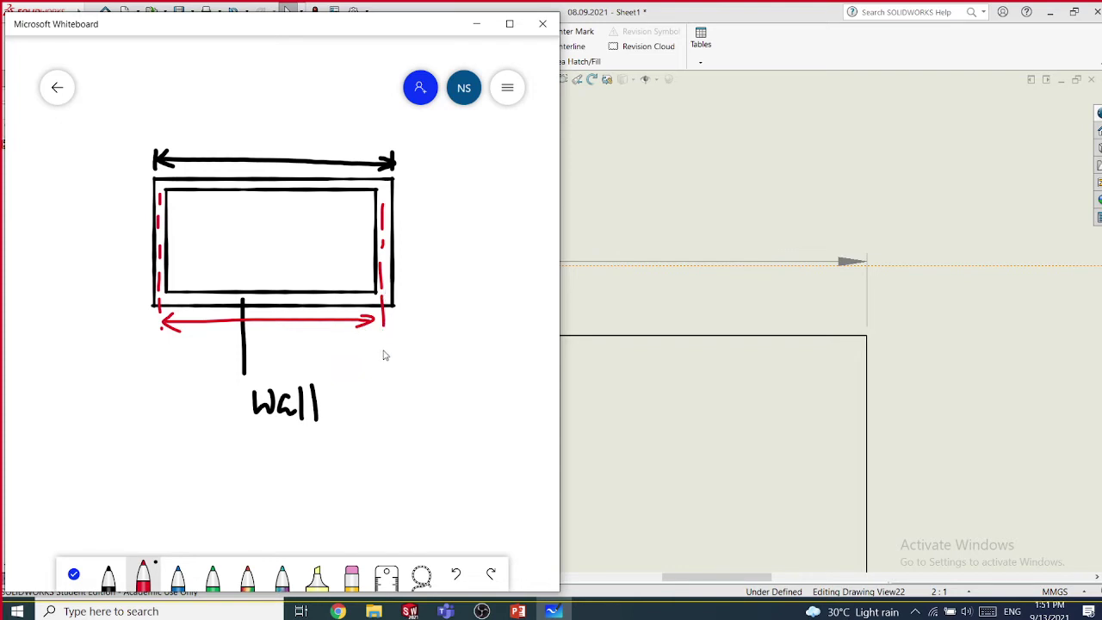
- Check the diameter dimension's symbol options in SOLIDWORKS, then mark the lower ends of both red centerlines in Whiteboard
{"action": "left_click", "coordinate": [410, 612]}
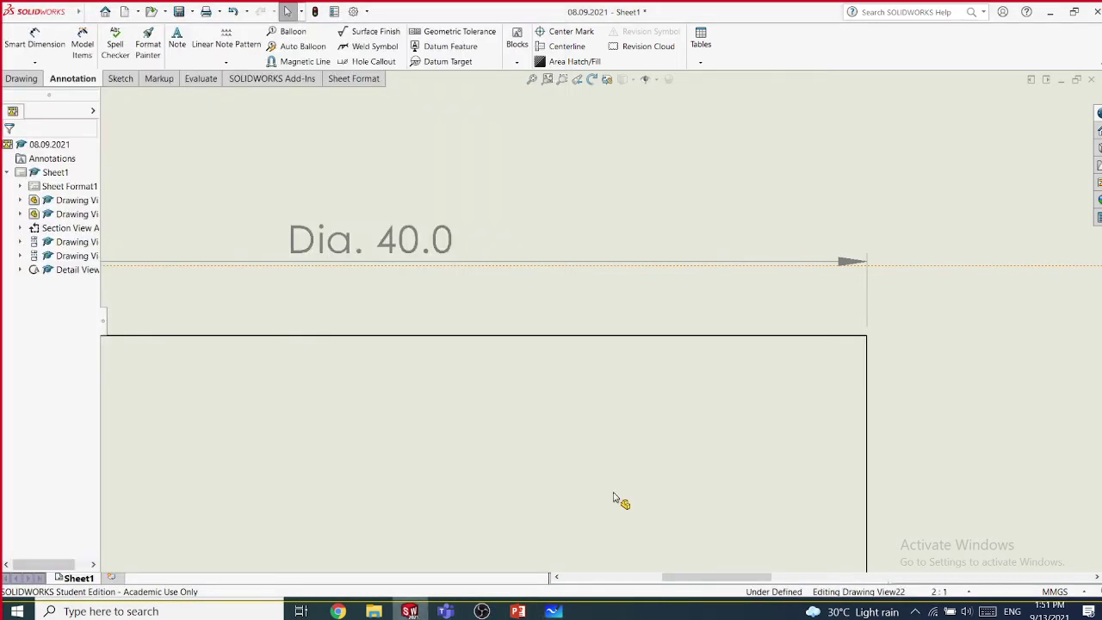
{"action": "left_click", "coordinate": [455, 260]}
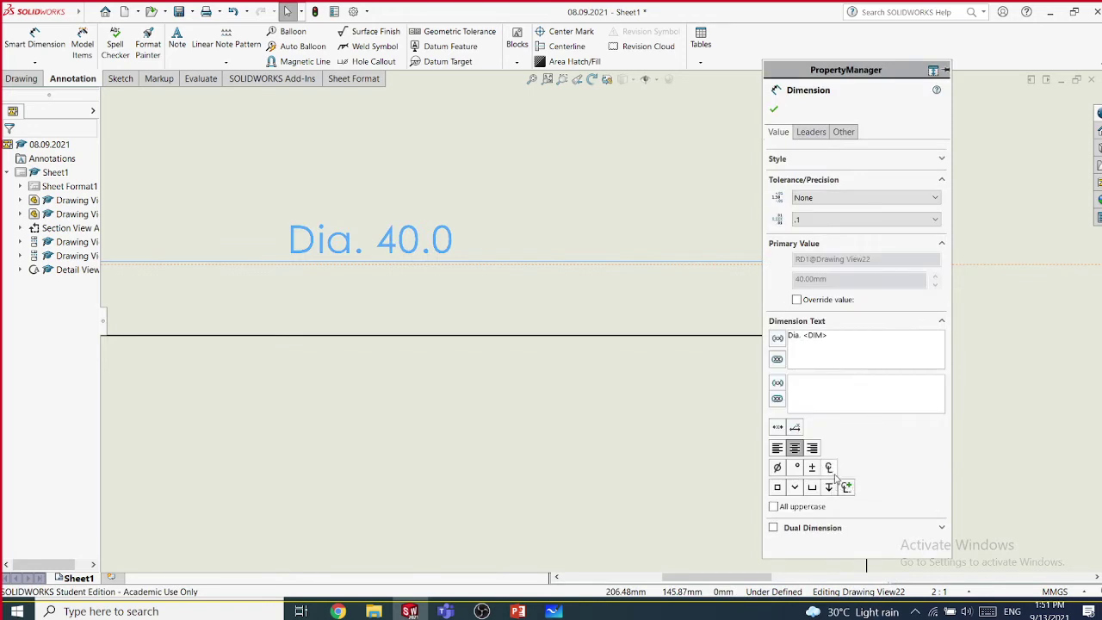
{"action": "left_click", "coordinate": [554, 611]}
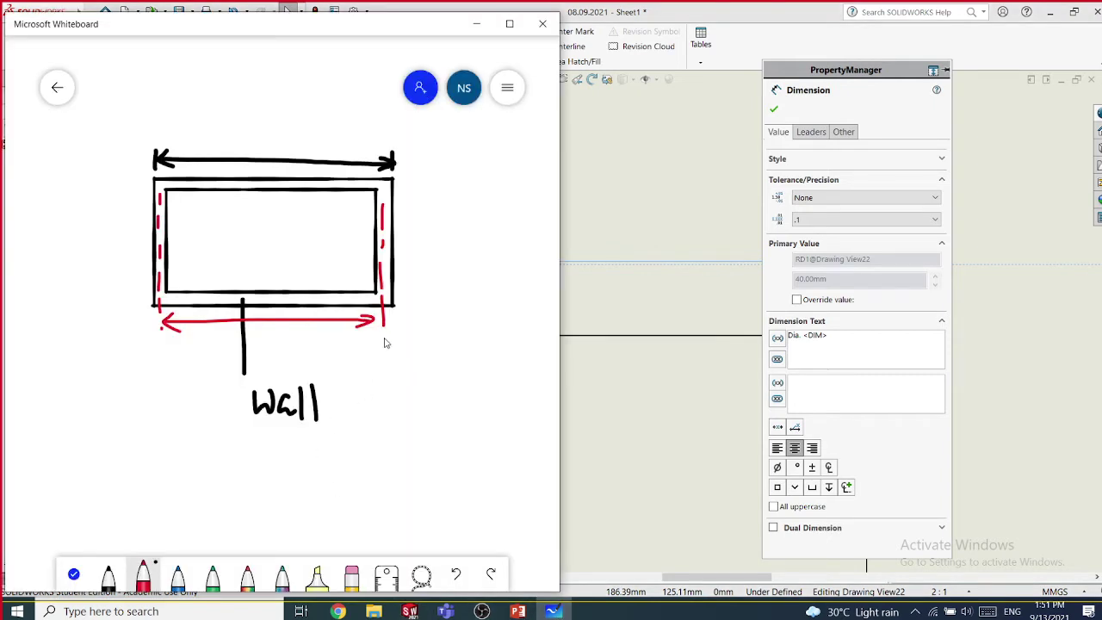
{"action": "left_click_drag", "start_coordinate": [389, 336], "coordinate": [396, 359]}
{"action": "mouse_move", "coordinate": [164, 338]}
{"action": "left_mouse_down"}
{"action": "mouse_move", "coordinate": [162, 354]}
{"action": "mouse_move", "coordinate": [173, 356]}
{"action": "left_mouse_up"}
{"action": "left_click", "coordinate": [774, 110]}
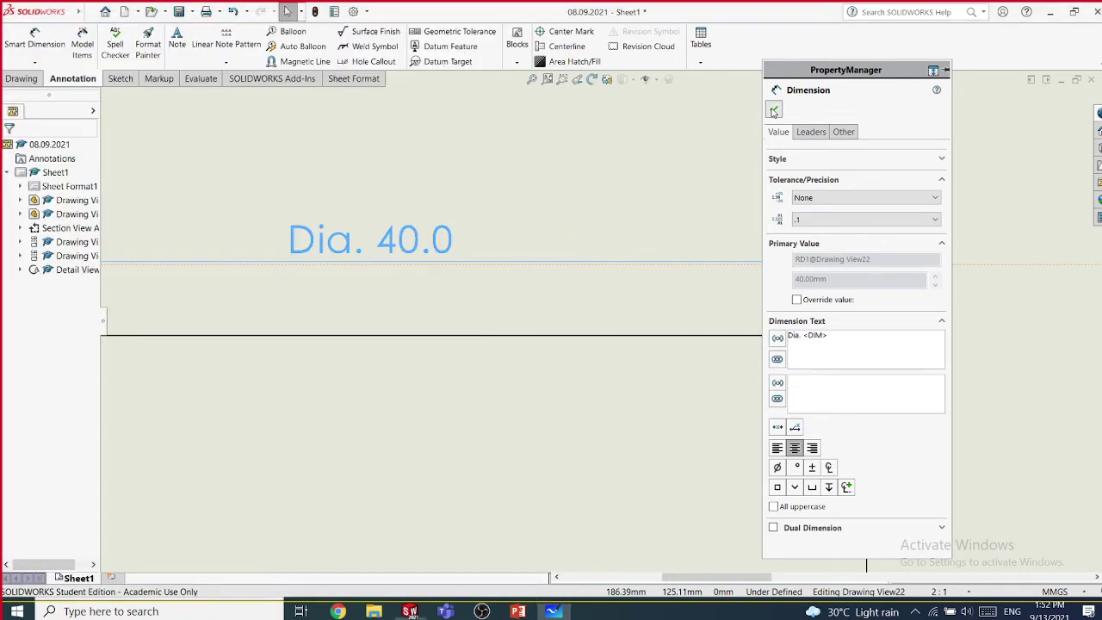
- Give the cylinder's diameter dimension a Symmetric tolerance of 0.10 mm
{"action": "scroll", "coordinate": [423, 287], "scroll_direction": "down", "scroll_amount": 3}
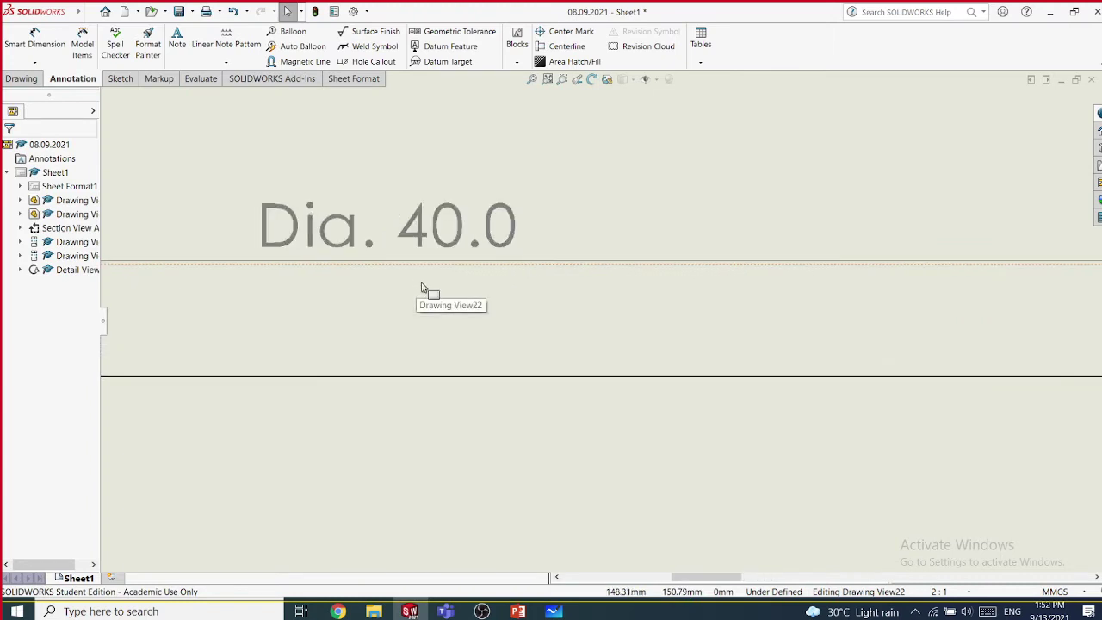
{"action": "scroll", "coordinate": [423, 288], "scroll_direction": "up", "scroll_amount": 5}
{"action": "scroll", "coordinate": [603, 296], "scroll_direction": "down", "scroll_amount": 2}
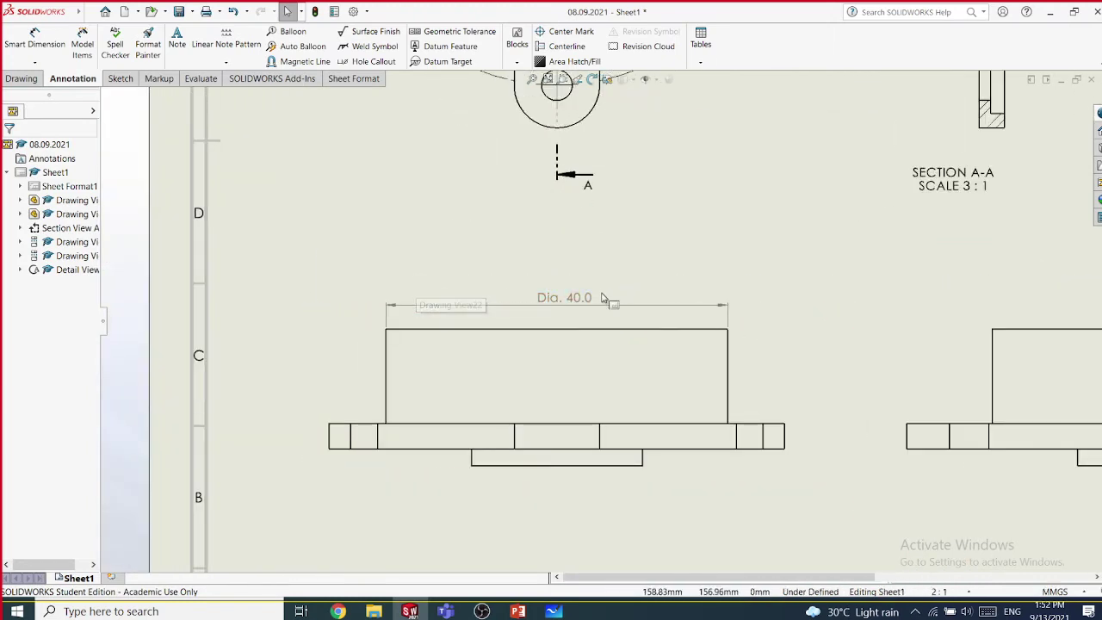
{"action": "left_click", "coordinate": [595, 303]}
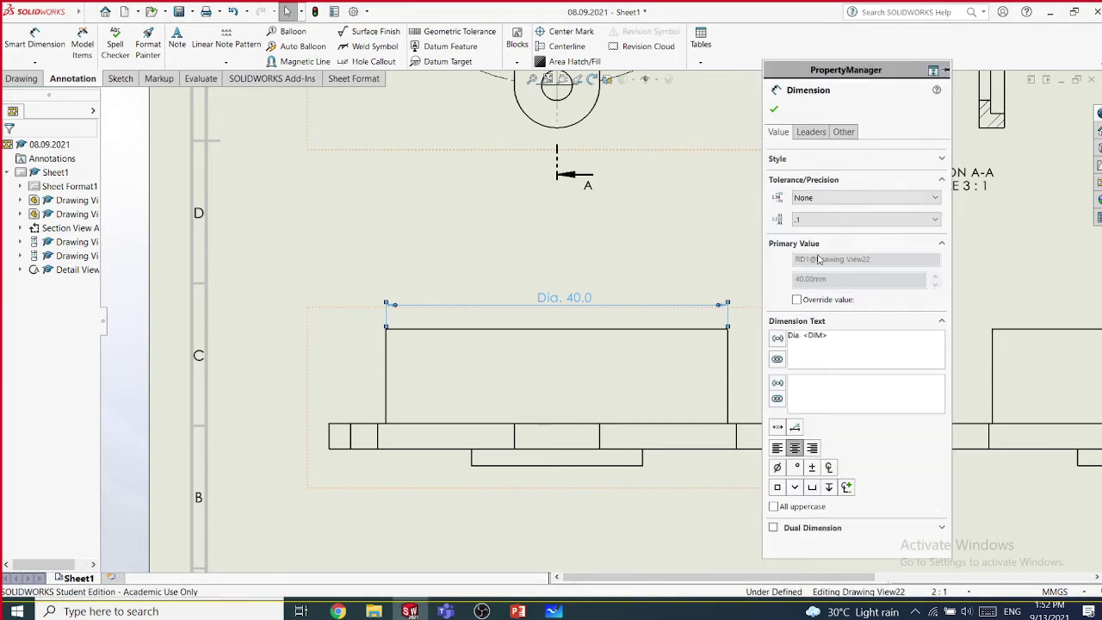
{"action": "left_click", "coordinate": [821, 201]}
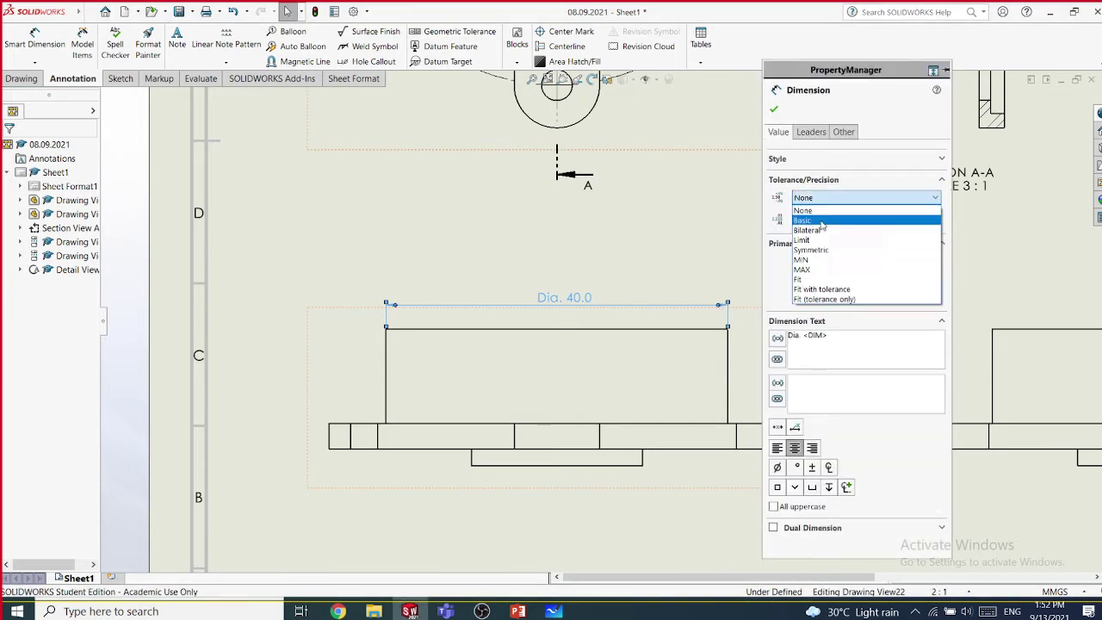
{"action": "left_click", "coordinate": [821, 249]}
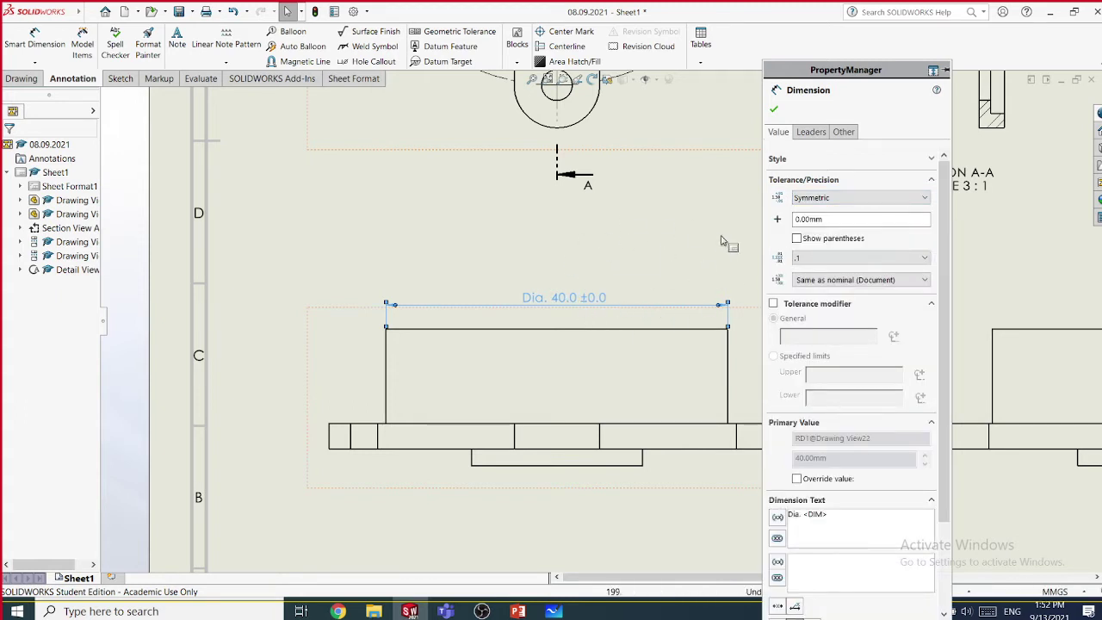
{"action": "left_click", "coordinate": [806, 221]}
{"action": "left_click", "coordinate": [801, 221]}
{"action": "left_click", "coordinate": [795, 219]}
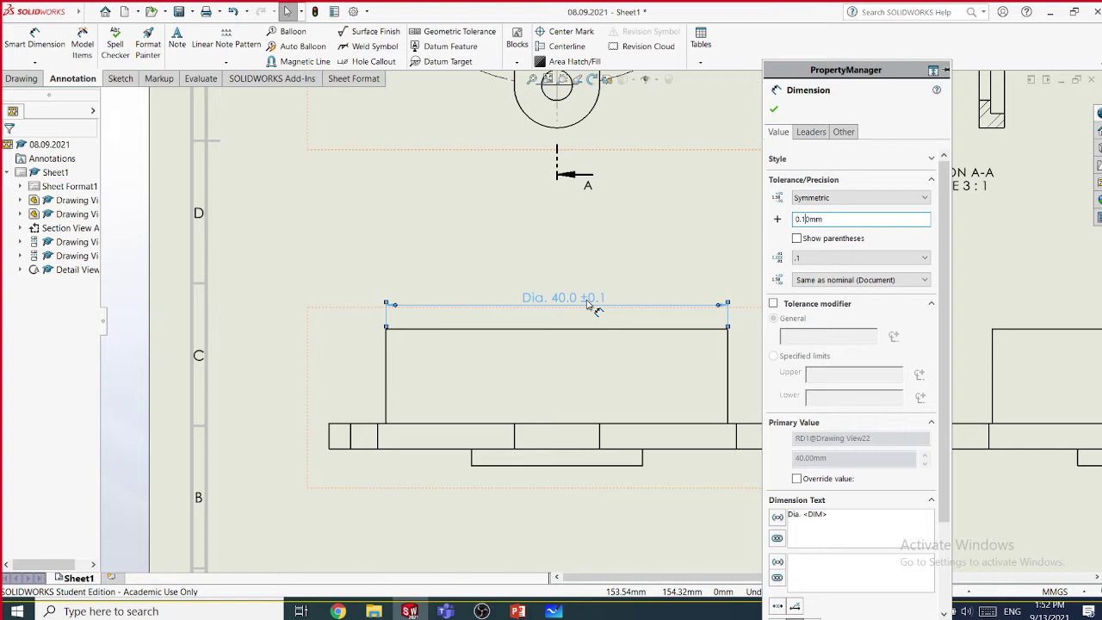
- Change the diameter dimension's tolerance type to Limit with a lower deviation of -0.05 mm
{"action": "left_click", "coordinate": [809, 200]}
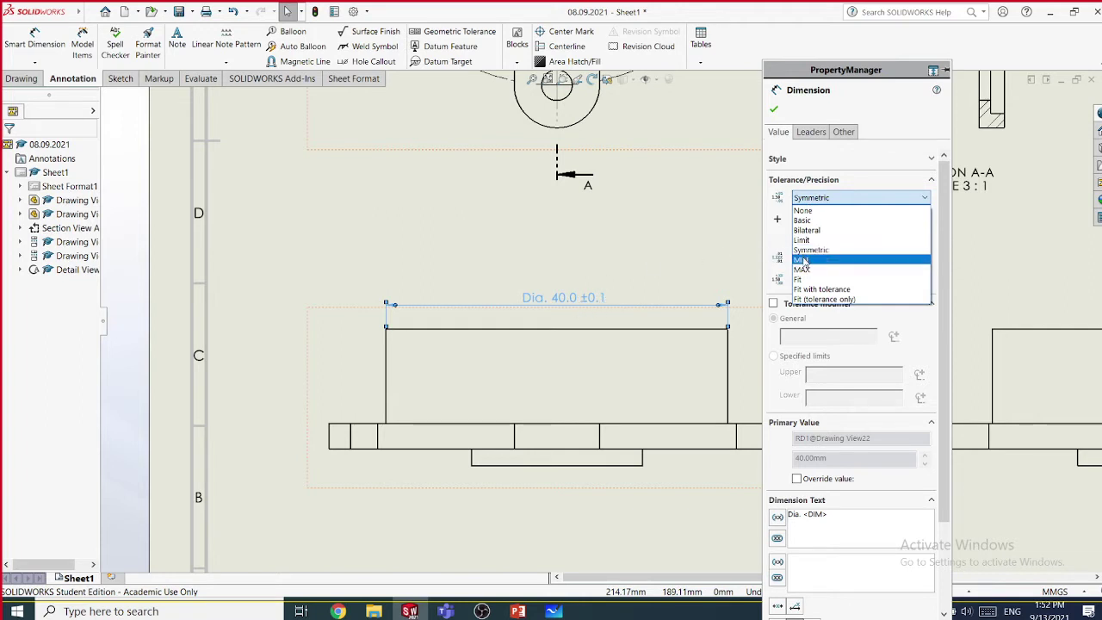
{"action": "left_click", "coordinate": [804, 240]}
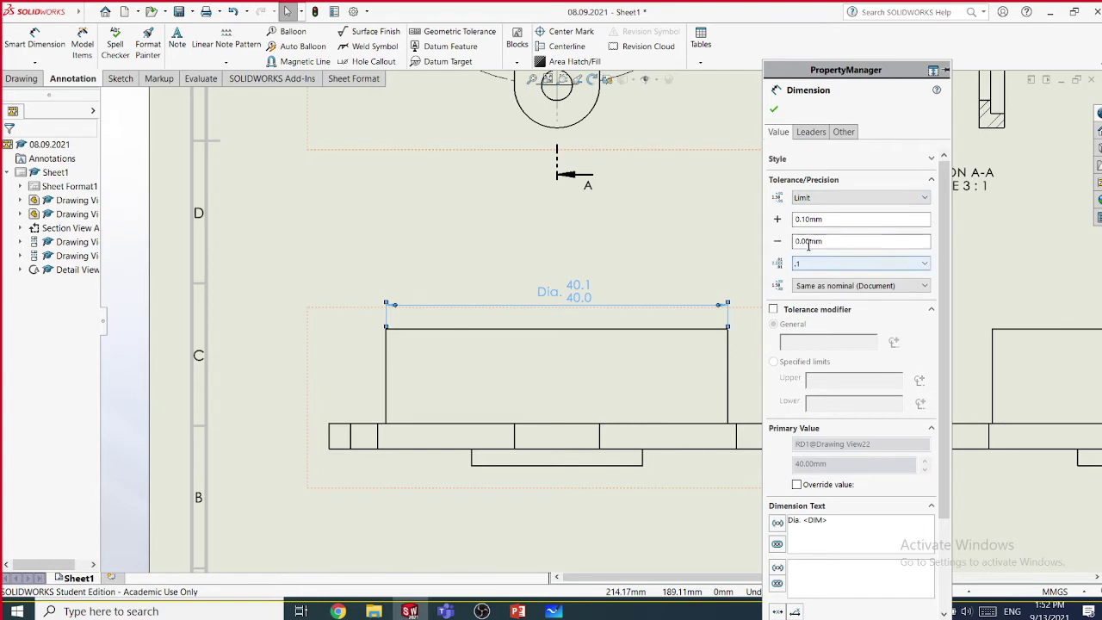
{"action": "left_click", "coordinate": [808, 240]}
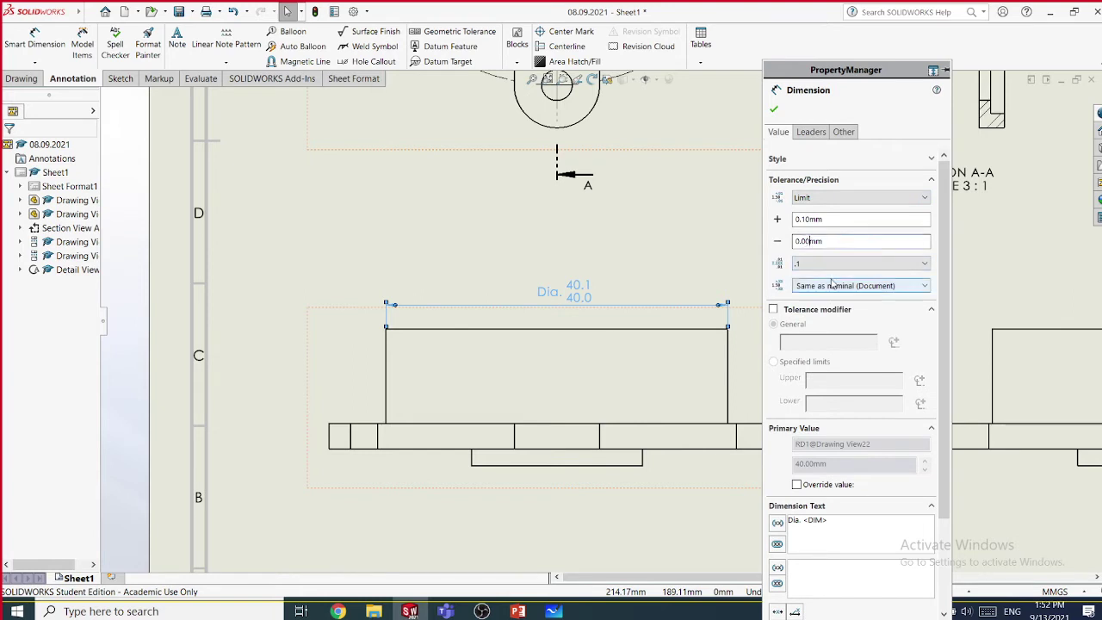
{"action": "type", "text": "5"}
{"action": "left_click", "coordinate": [845, 220]}
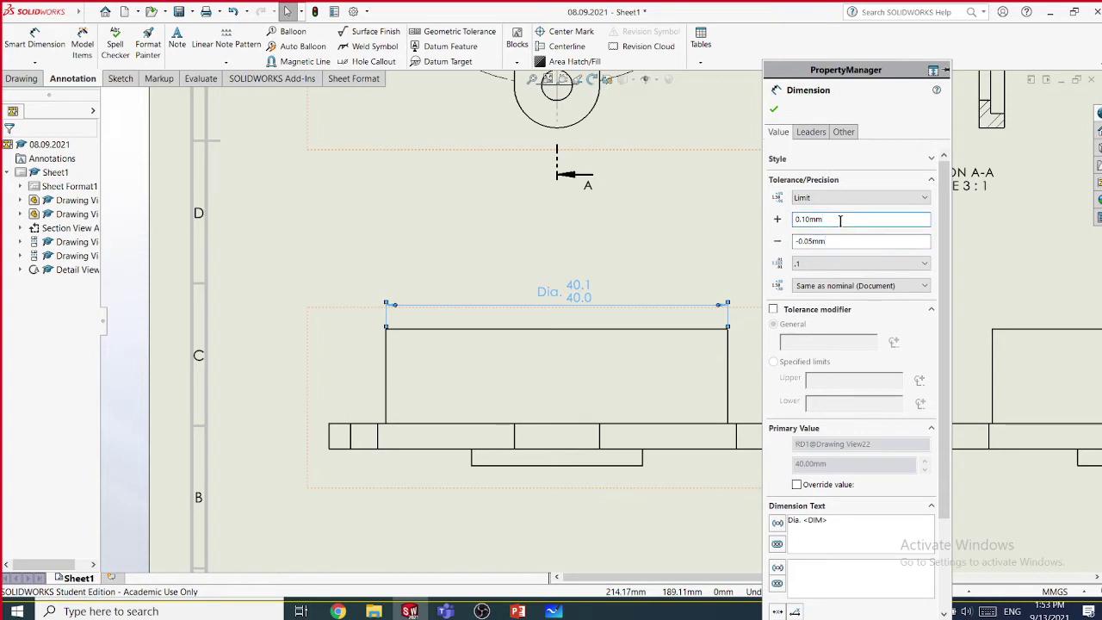
{"action": "left_click", "coordinate": [774, 110]}
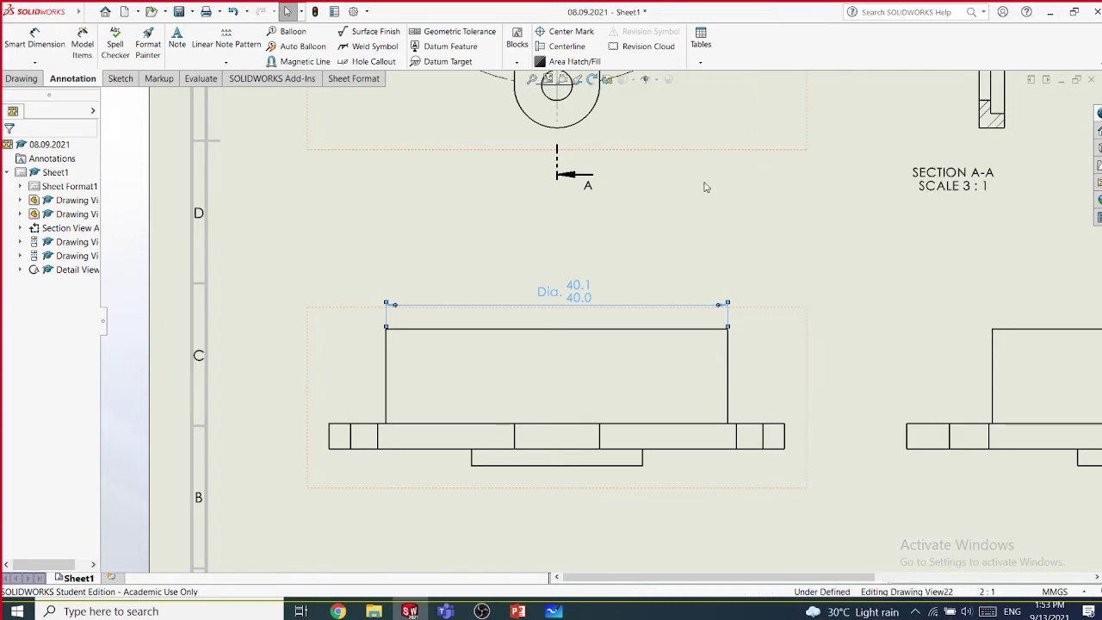
- Set the diameter dimension's precision to .12, keeping the Limit tolerance type
{"action": "scroll", "coordinate": [586, 302], "scroll_direction": "down", "scroll_amount": 3}
{"action": "left_click", "coordinate": [610, 305]}
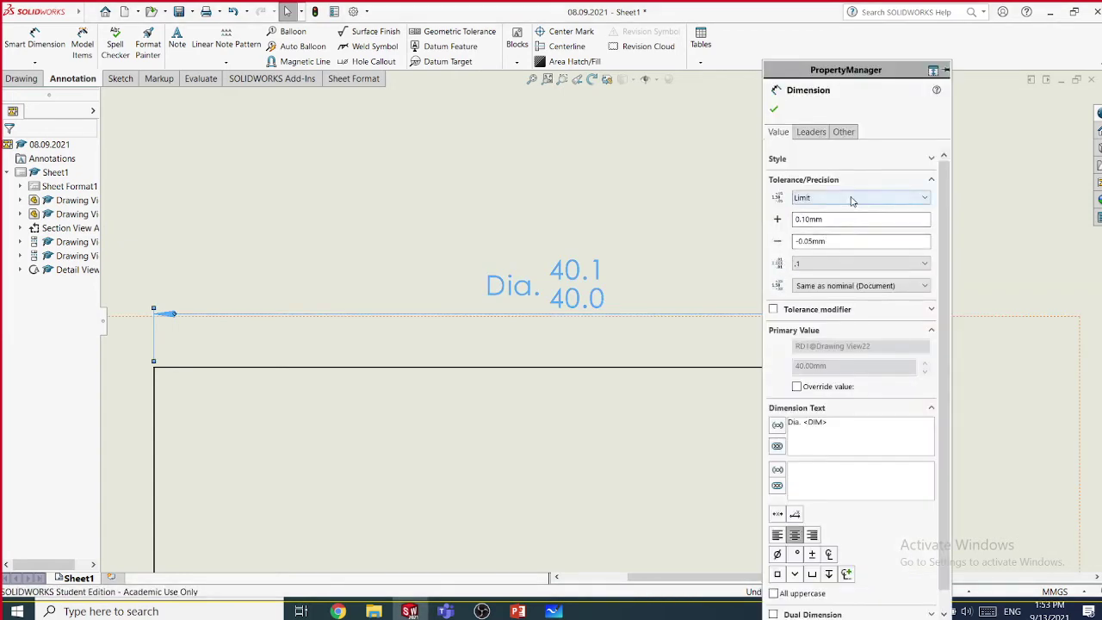
{"action": "left_click", "coordinate": [829, 263]}
{"action": "left_click", "coordinate": [819, 293]}
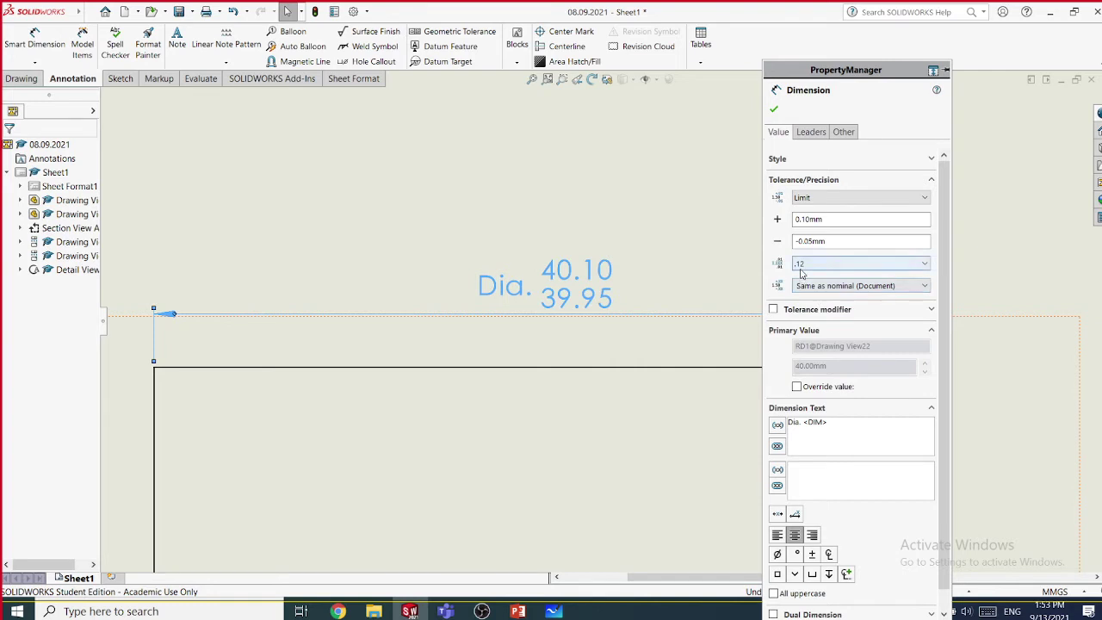
{"action": "left_click", "coordinate": [803, 199]}
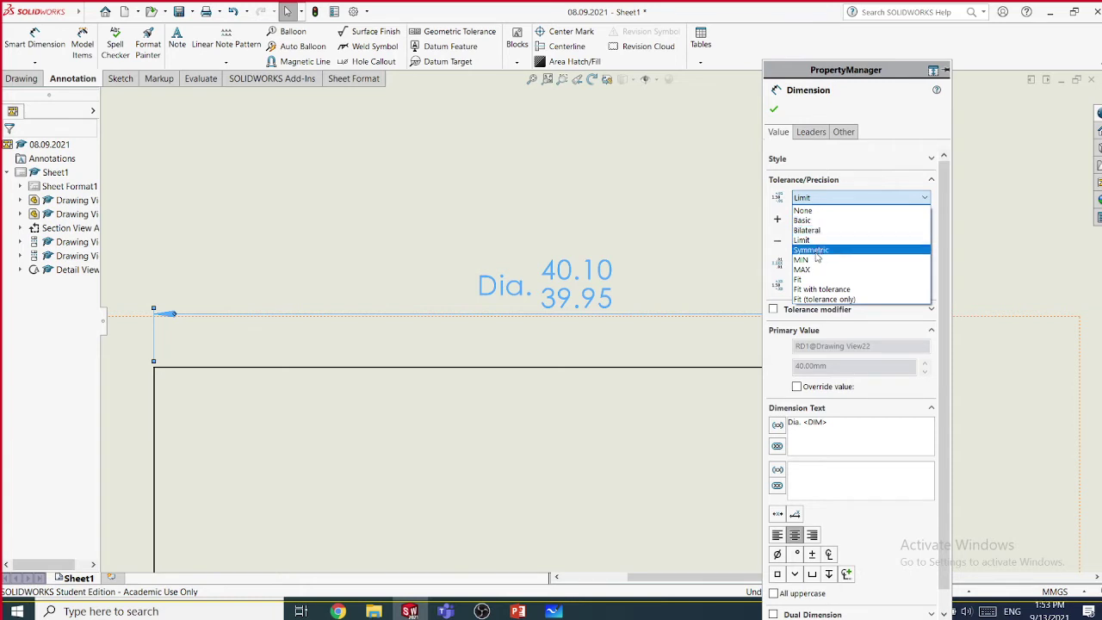
{"action": "left_click", "coordinate": [802, 239]}
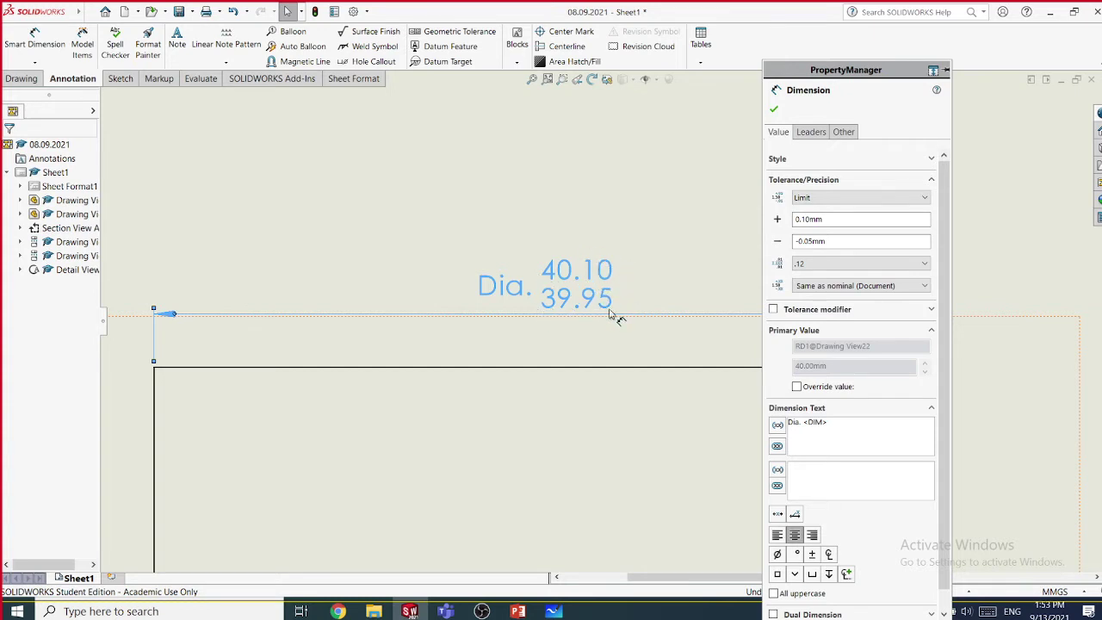
- Change the cylinder's diameter dimension to a Symmetric tolerance, followed by the MIN tolerance type
{"action": "left_click", "coordinate": [818, 199]}
{"action": "left_click", "coordinate": [810, 250]}
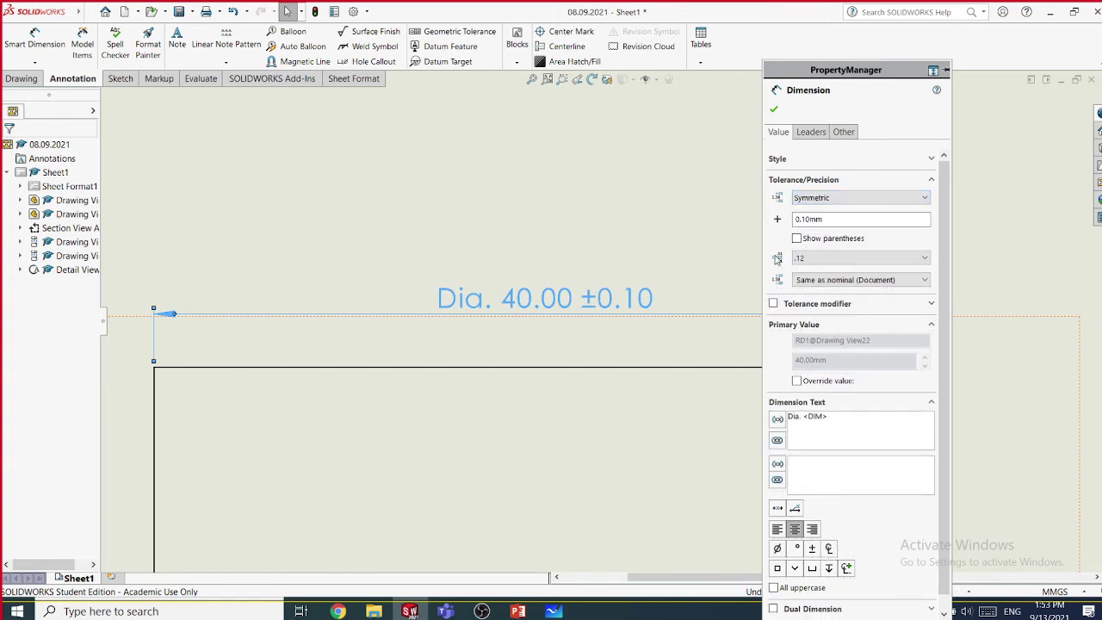
{"action": "left_click", "coordinate": [831, 198]}
{"action": "left_click", "coordinate": [823, 259]}
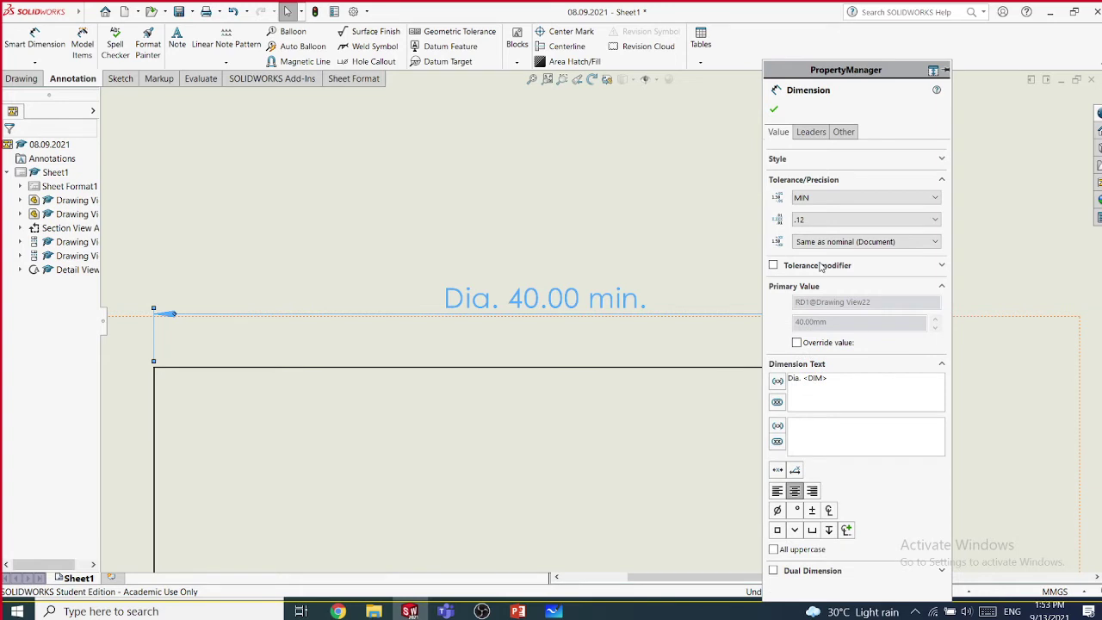
- Switch the diameter dimension's tolerance type to MAX and after that to Bilateral
{"action": "left_click", "coordinate": [817, 199]}
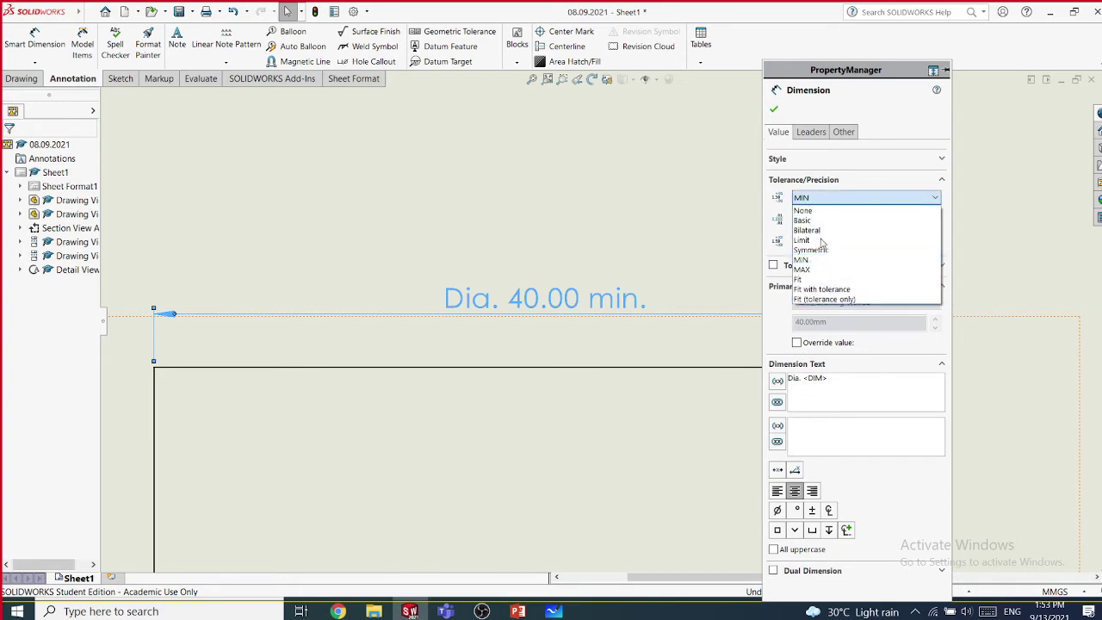
{"action": "left_click", "coordinate": [817, 271]}
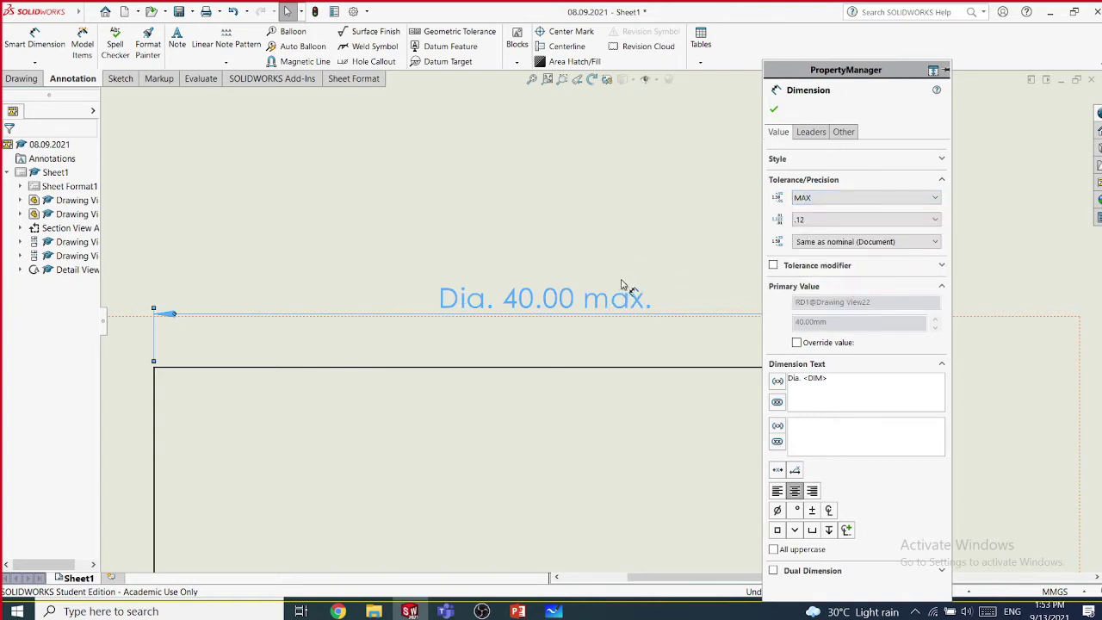
{"action": "left_click", "coordinate": [805, 202]}
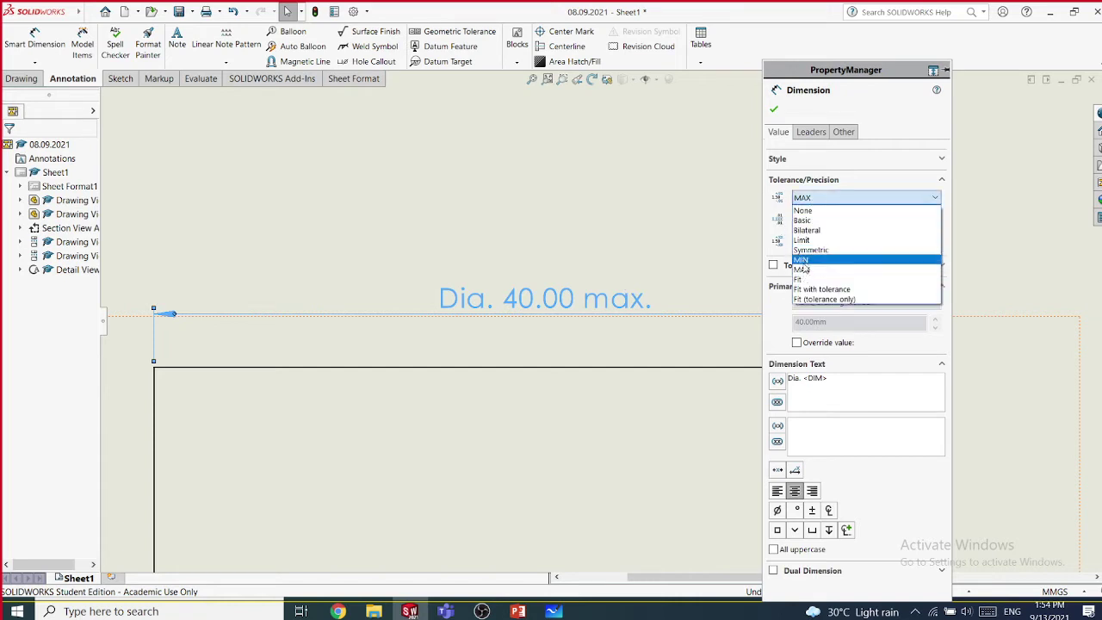
{"action": "left_click", "coordinate": [809, 232]}
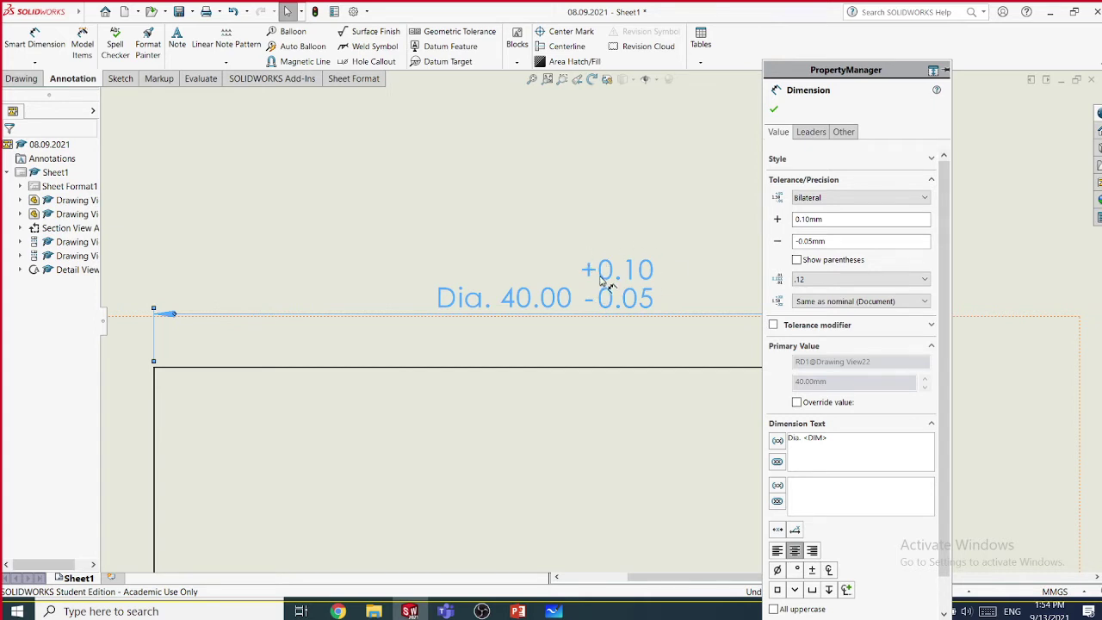
- Compare the None and Basic tolerance types on the diameter dimension by applying each in turn
{"action": "left_click", "coordinate": [827, 199]}
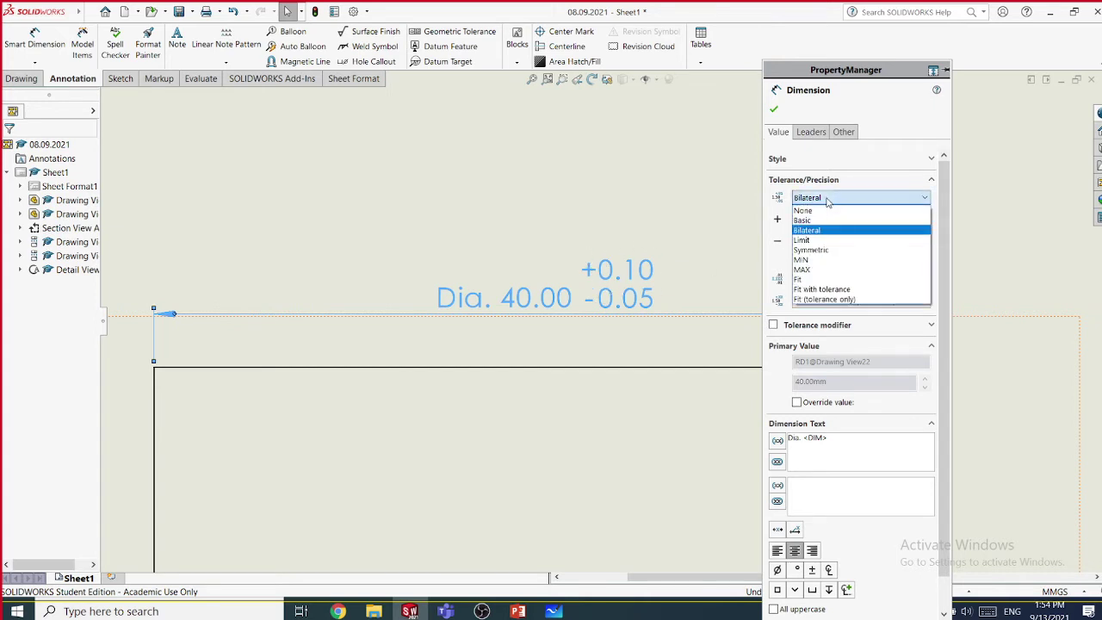
{"action": "left_click", "coordinate": [814, 210]}
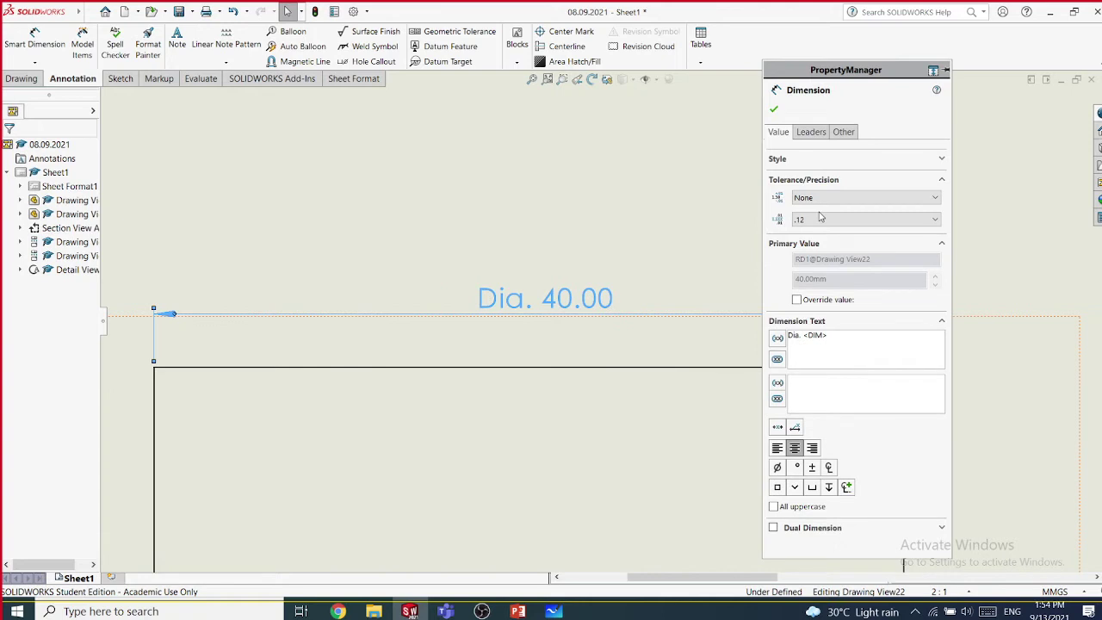
{"action": "left_click", "coordinate": [858, 199]}
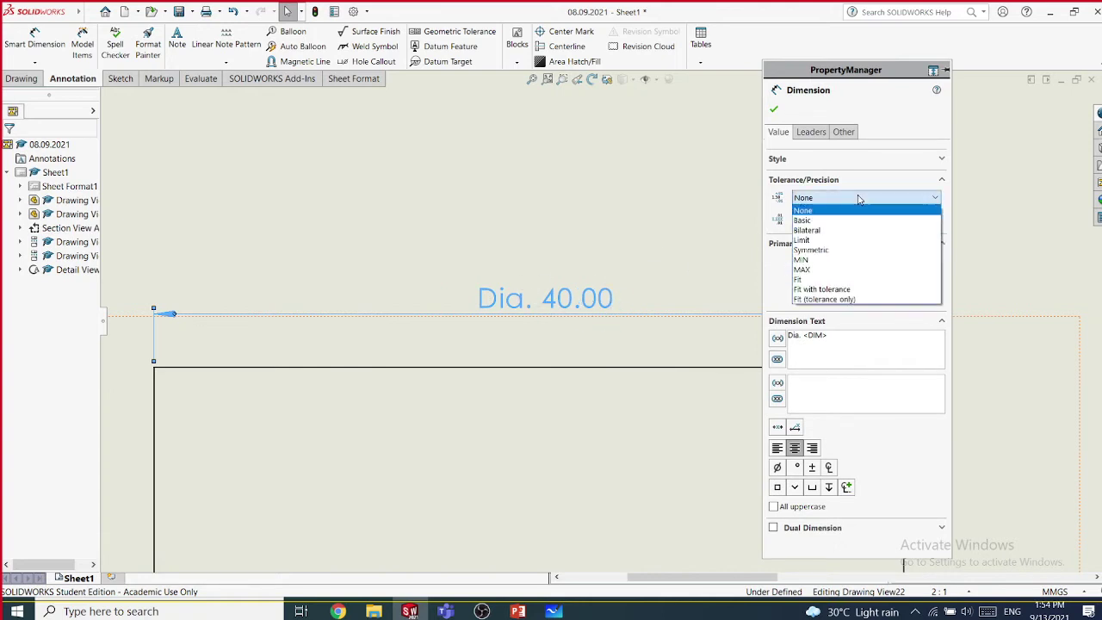
{"action": "left_click", "coordinate": [814, 221]}
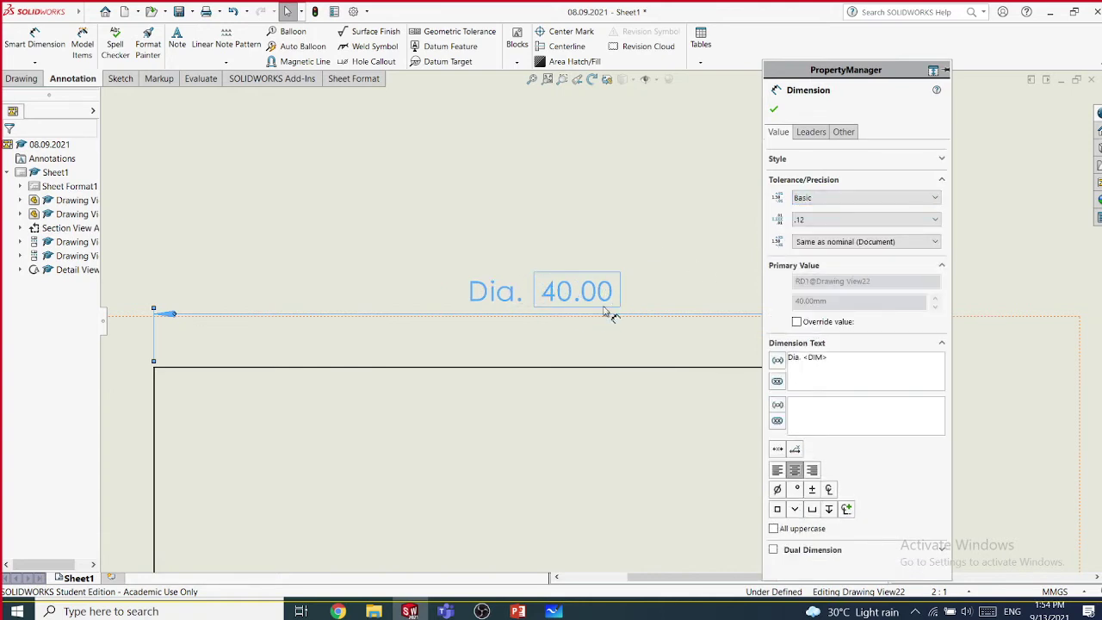
- Toggle the diameter dimension's tolerance type between Basic and None, finishing on None
{"action": "left_click", "coordinate": [804, 198]}
{"action": "left_click", "coordinate": [804, 220]}
{"action": "left_click", "coordinate": [822, 198]}
{"action": "left_click", "coordinate": [824, 207]}
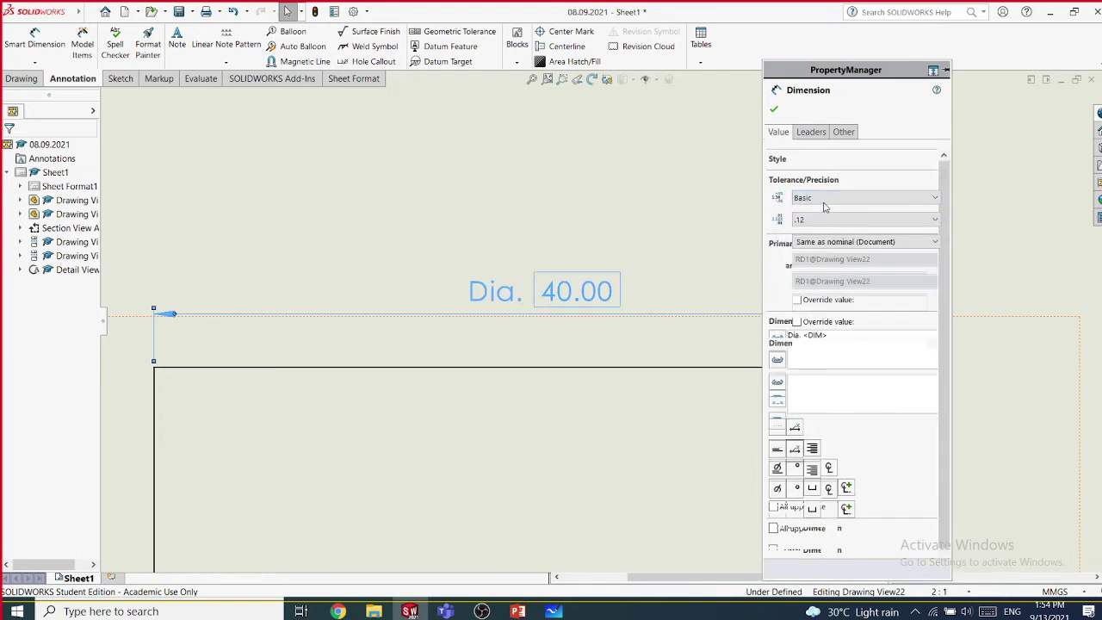
{"action": "left_click", "coordinate": [824, 201]}
{"action": "left_click", "coordinate": [824, 211]}
{"action": "left_click", "coordinate": [822, 198]}
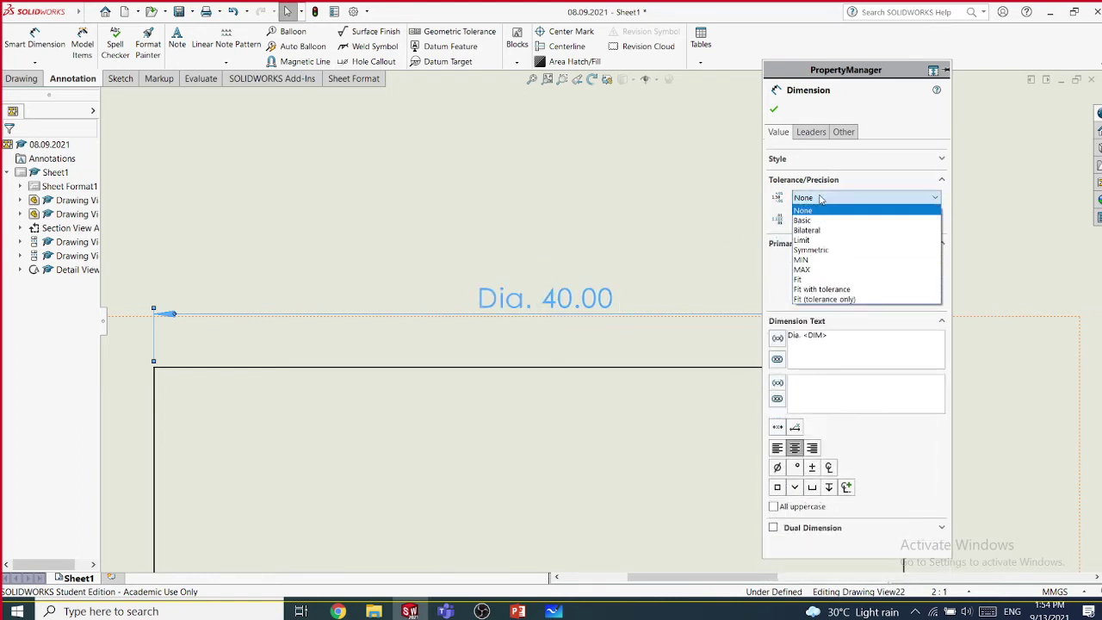
{"action": "left_click", "coordinate": [819, 211]}
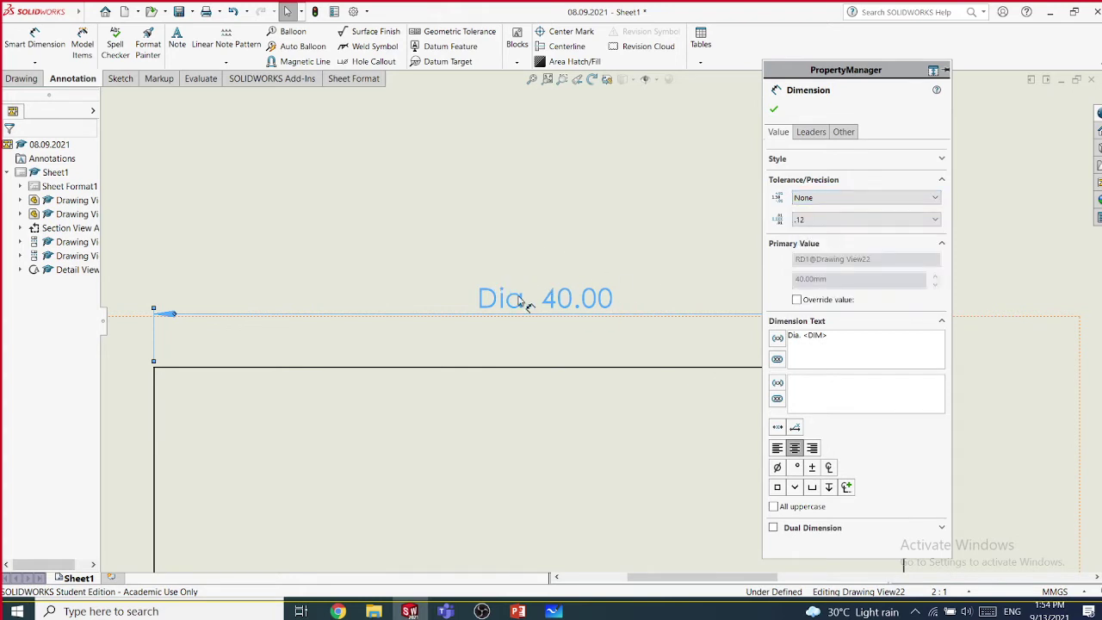
- Demonstrate the Symmetric and Bilateral tolerance types on the diameter dimension, resetting it to None between them
{"action": "left_click", "coordinate": [827, 201]}
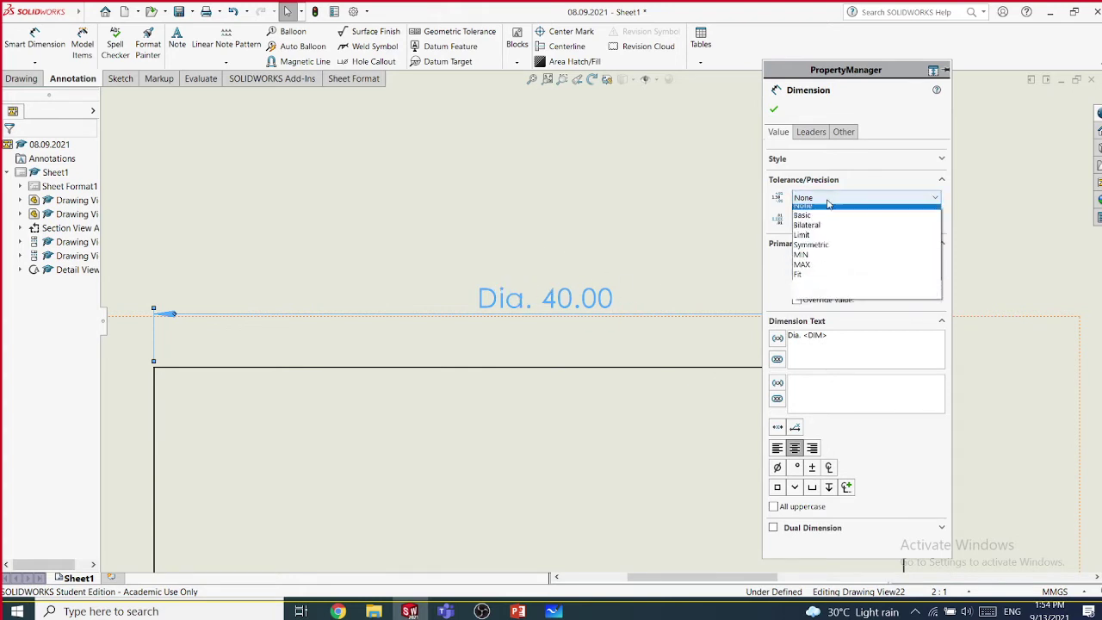
{"action": "left_click", "coordinate": [820, 250]}
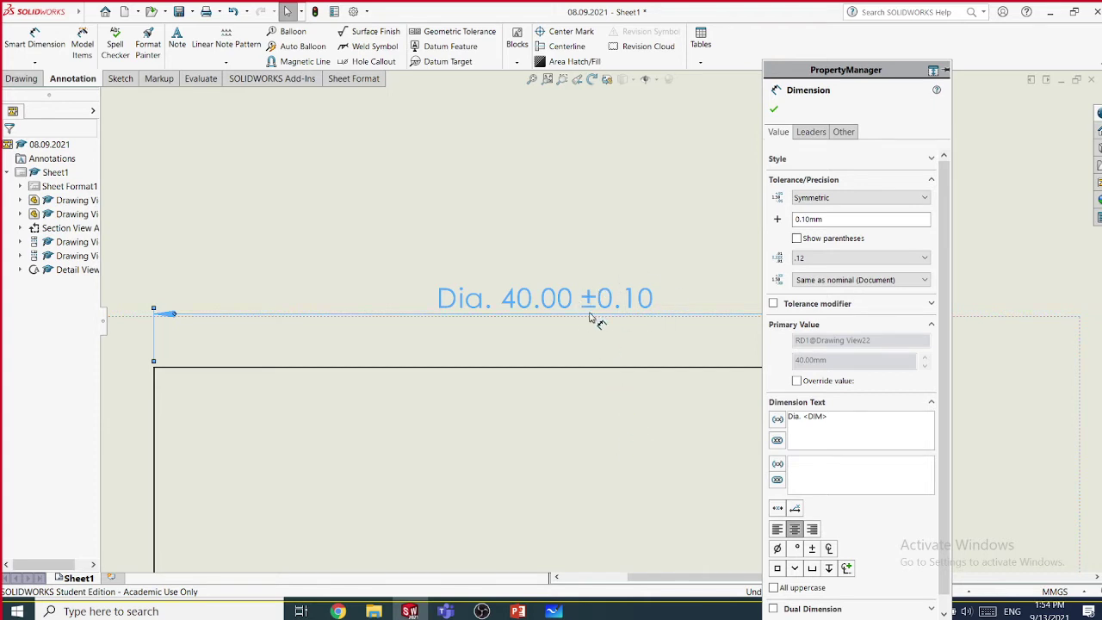
{"action": "left_click", "coordinate": [841, 203]}
{"action": "left_click", "coordinate": [841, 210]}
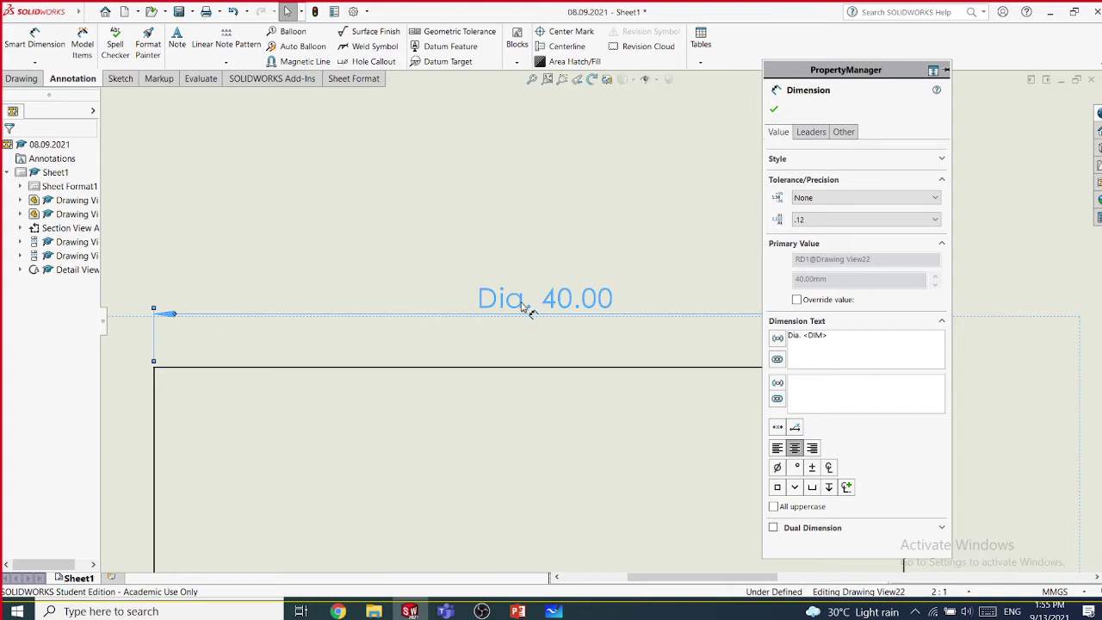
{"action": "left_click", "coordinate": [817, 204]}
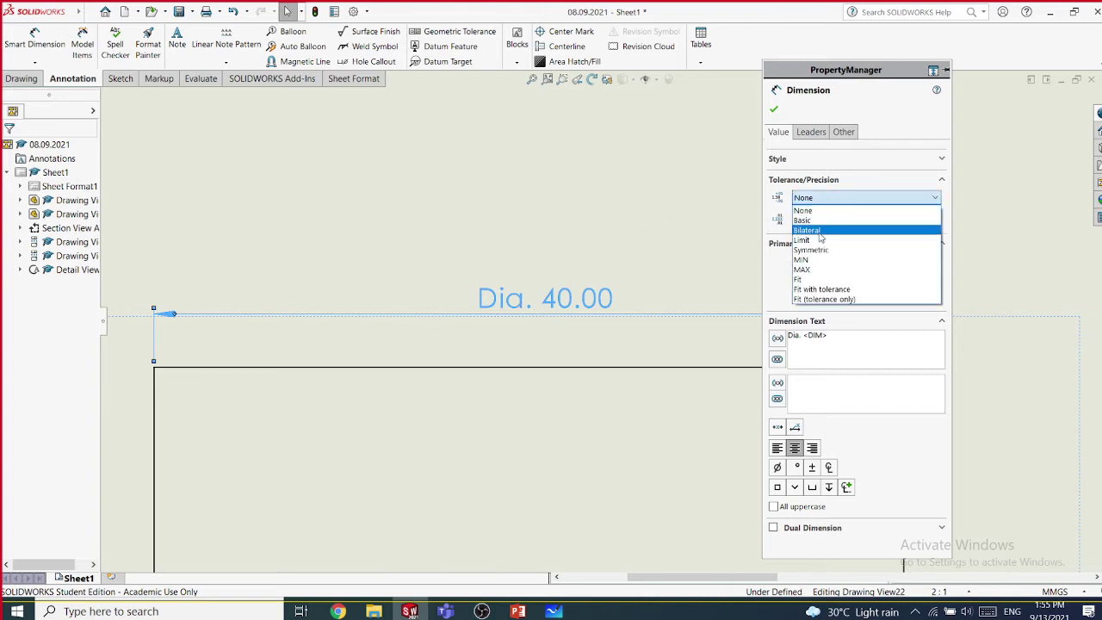
{"action": "left_click", "coordinate": [820, 232]}
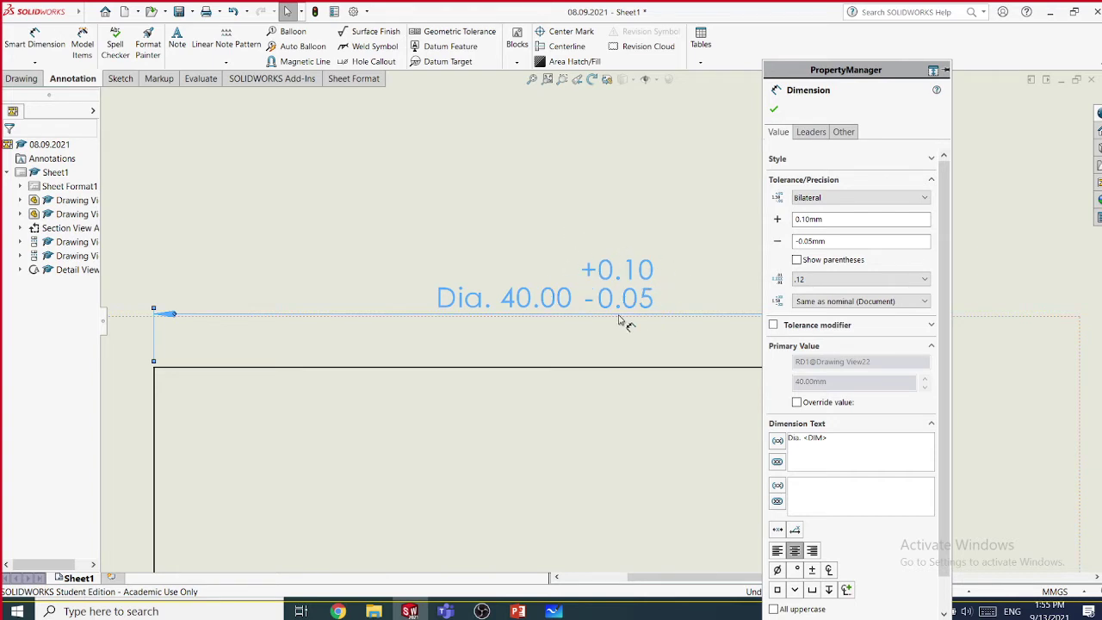
- Remove the tolerance from the cylinder's diameter dimension by choosing None, and accept the dimension properties
{"action": "left_click", "coordinate": [845, 199]}
{"action": "left_click", "coordinate": [839, 213]}
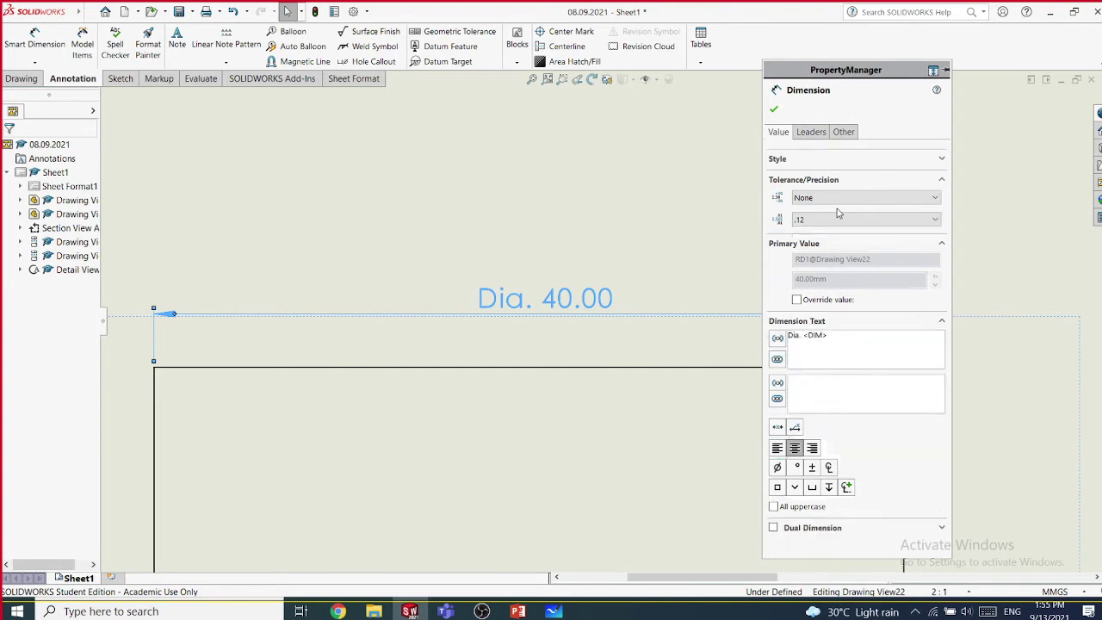
{"action": "scroll", "coordinate": [522, 391], "scroll_direction": "up", "scroll_amount": 3}
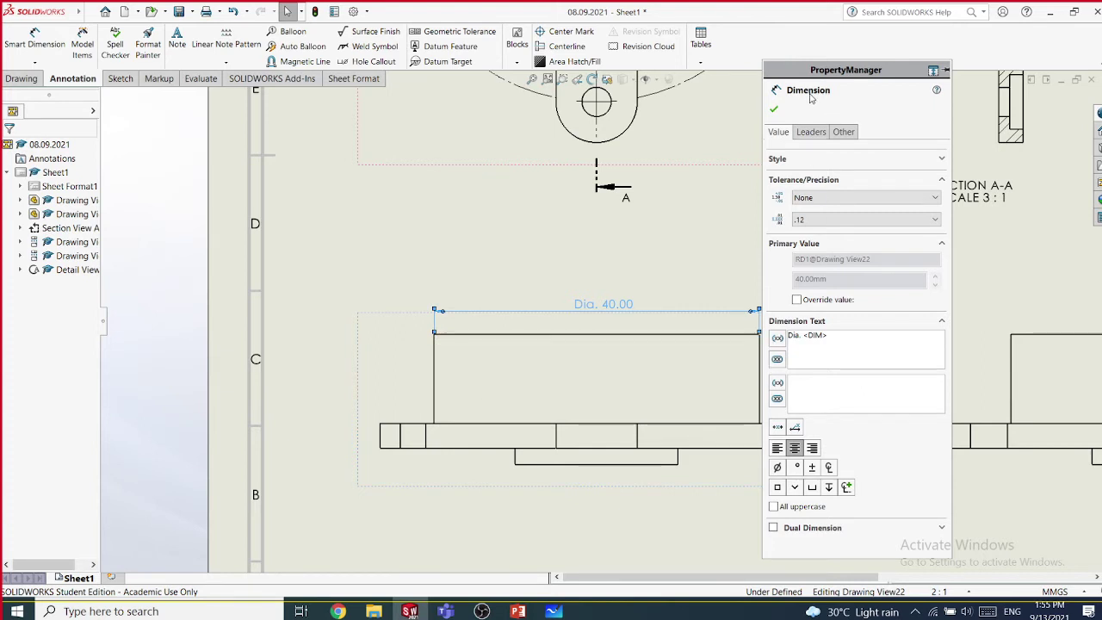
{"action": "left_click", "coordinate": [774, 110]}
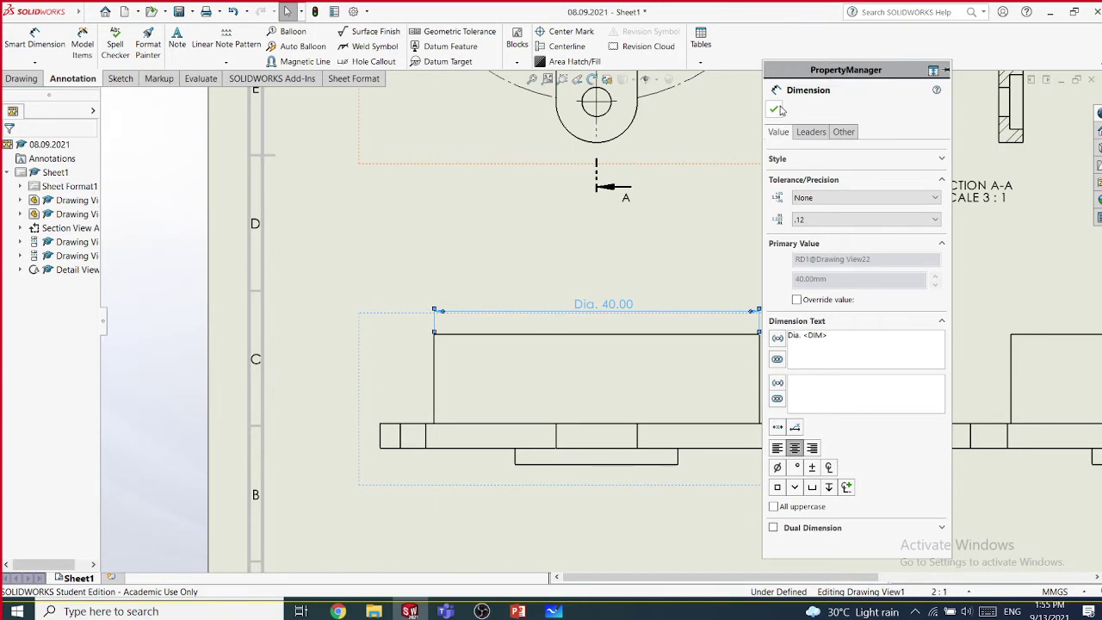
{"action": "left_click", "coordinate": [774, 109]}
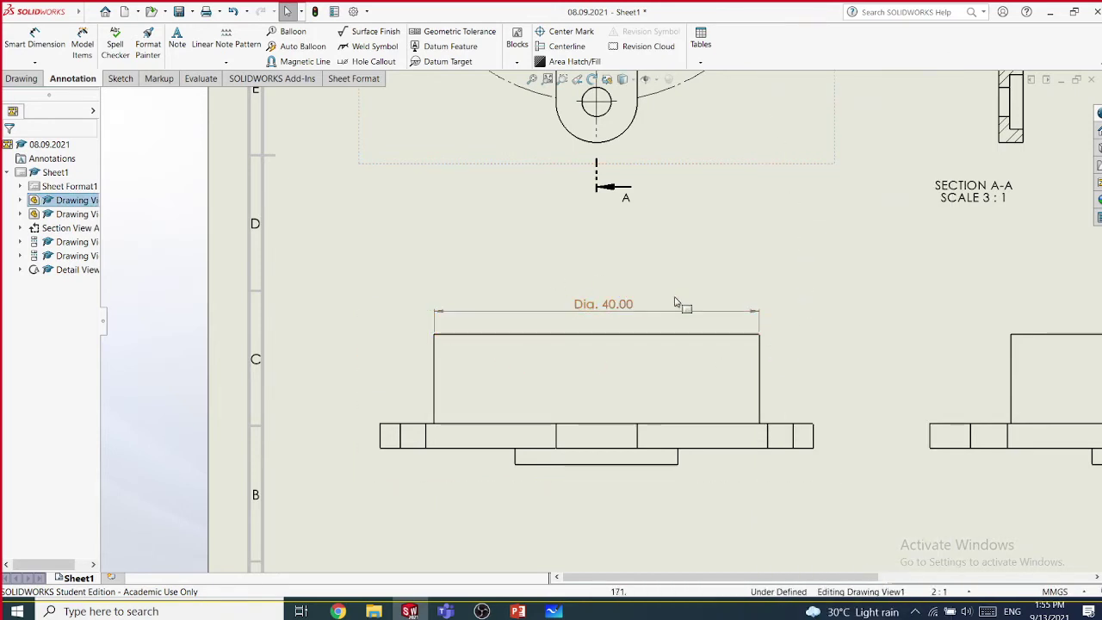
- Reopen the properties of the cylinder's diameter dimension and set its precision to None
{"action": "scroll", "coordinate": [714, 310], "scroll_direction": "down", "scroll_amount": 2}
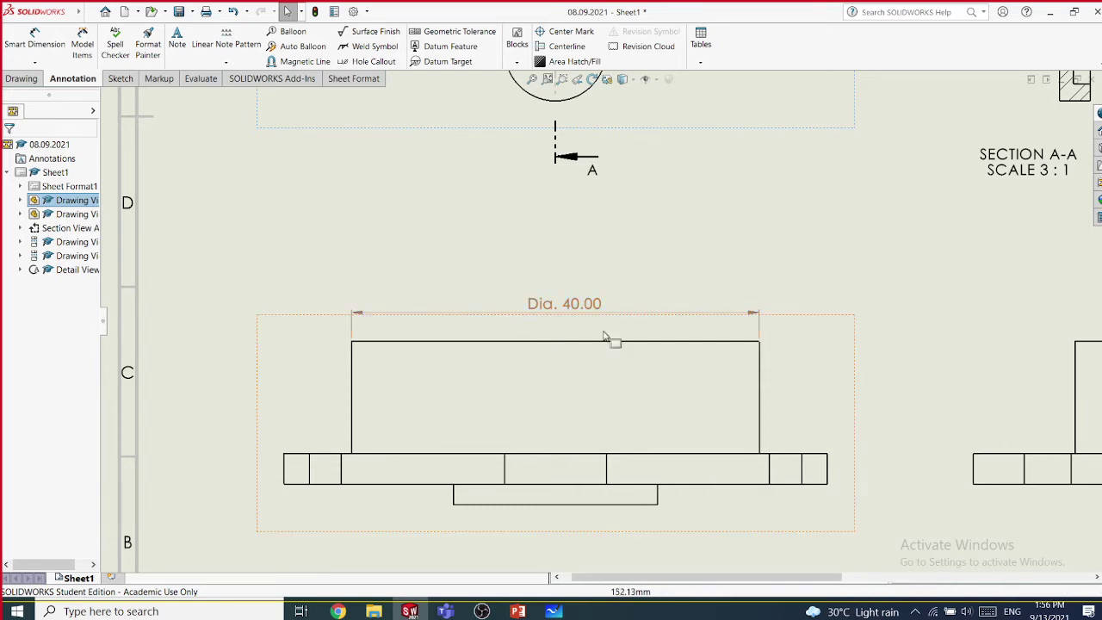
{"action": "left_click", "coordinate": [712, 316]}
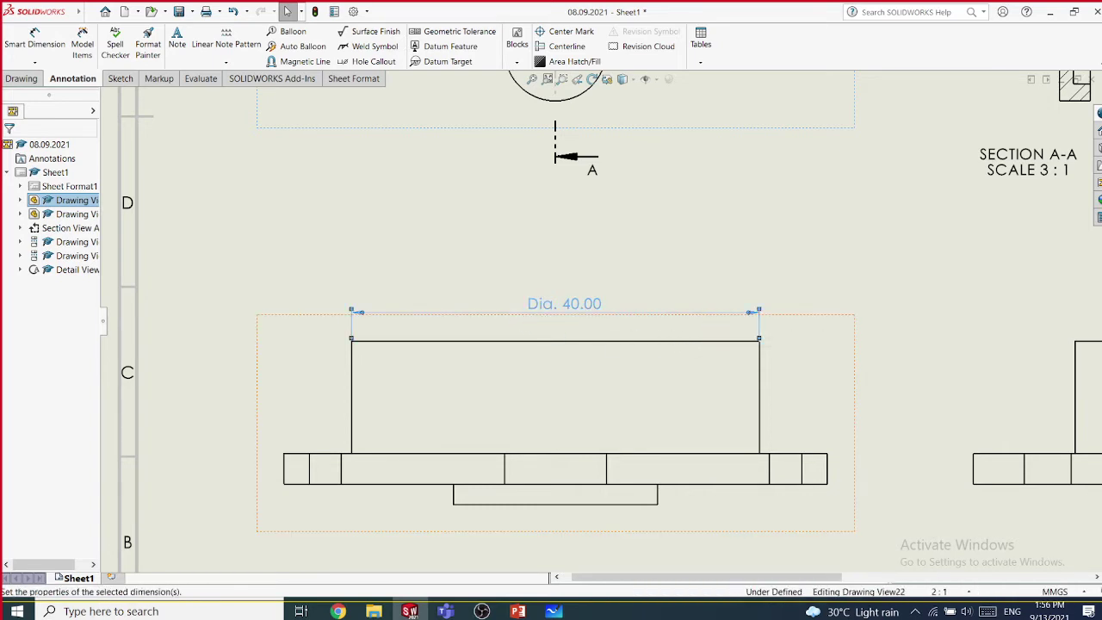
{"action": "left_click", "coordinate": [541, 316]}
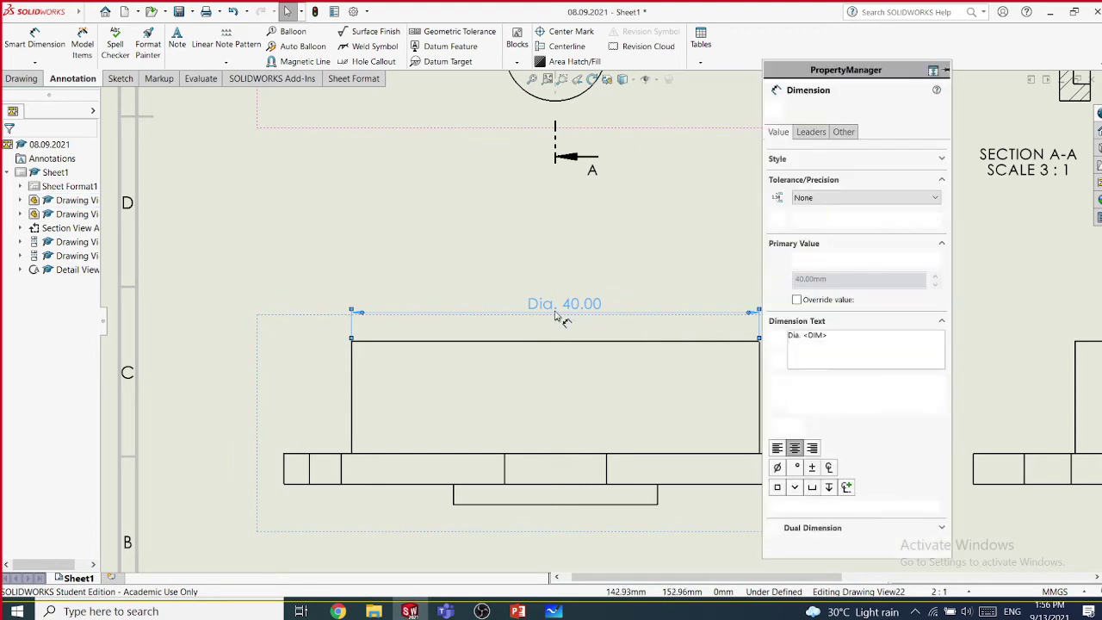
{"action": "left_click", "coordinate": [857, 222]}
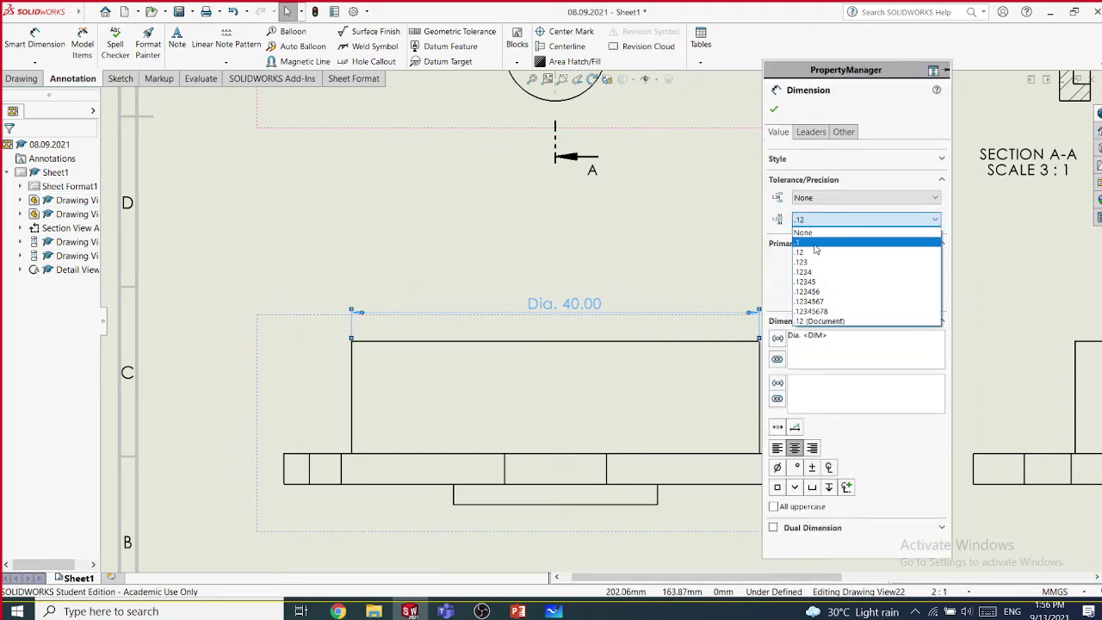
{"action": "key", "text": "Up"}
{"action": "key", "text": "Up"}
{"action": "key", "text": "Return"}
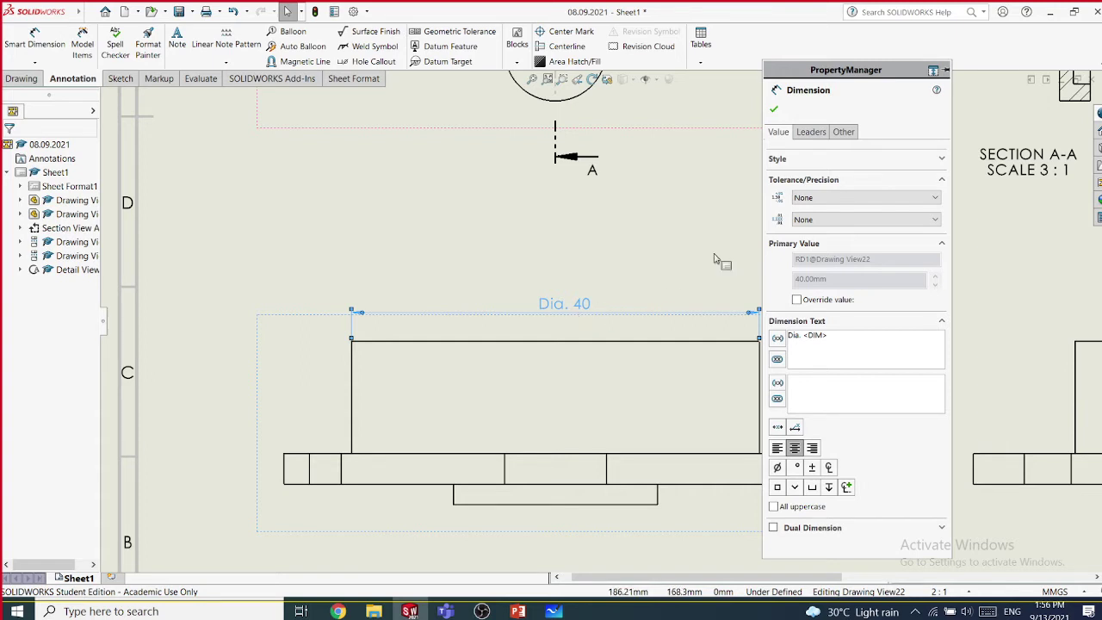
- Apply a Symmetric tolerance to the diameter dimension and set its precision to .12
{"action": "left_click", "coordinate": [849, 199]}
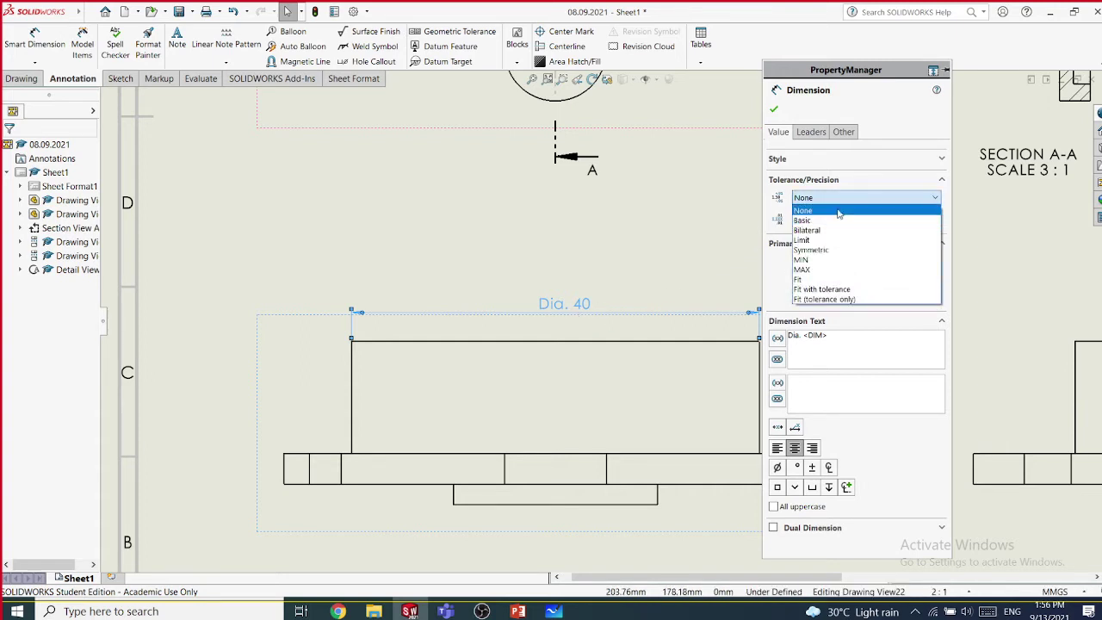
{"action": "left_click", "coordinate": [841, 221]}
{"action": "left_click", "coordinate": [833, 200]}
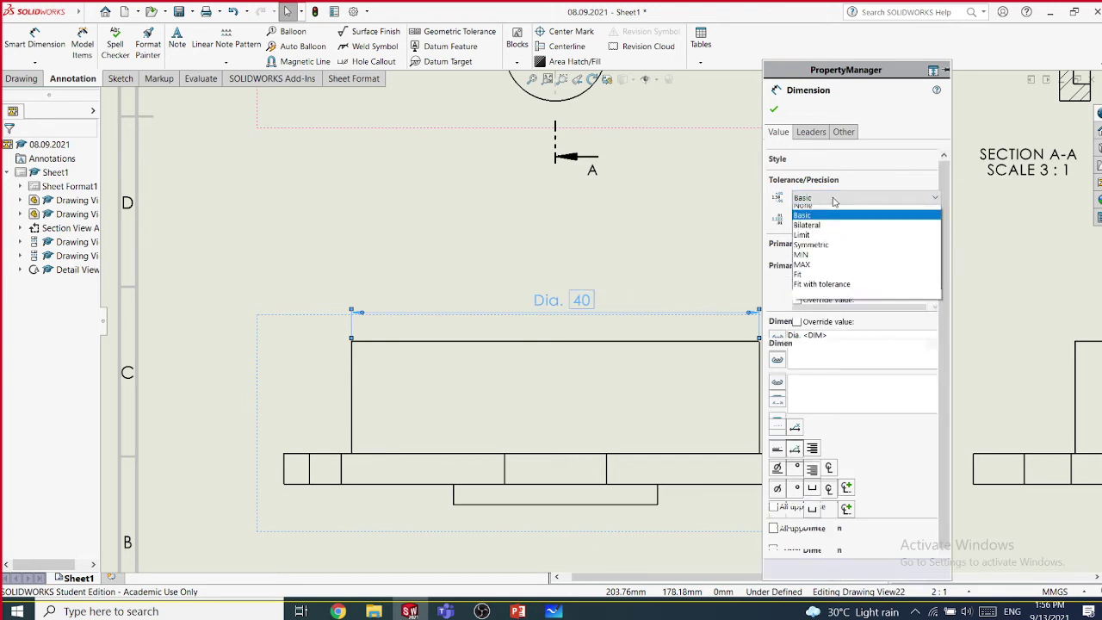
{"action": "left_click", "coordinate": [811, 245]}
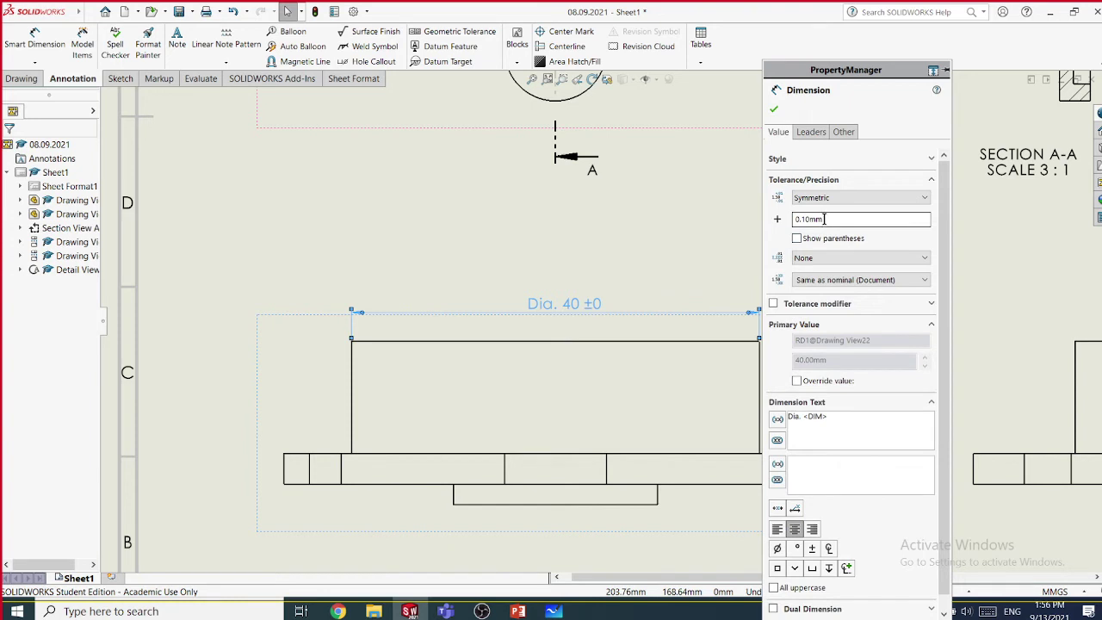
{"action": "left_click", "coordinate": [820, 259]}
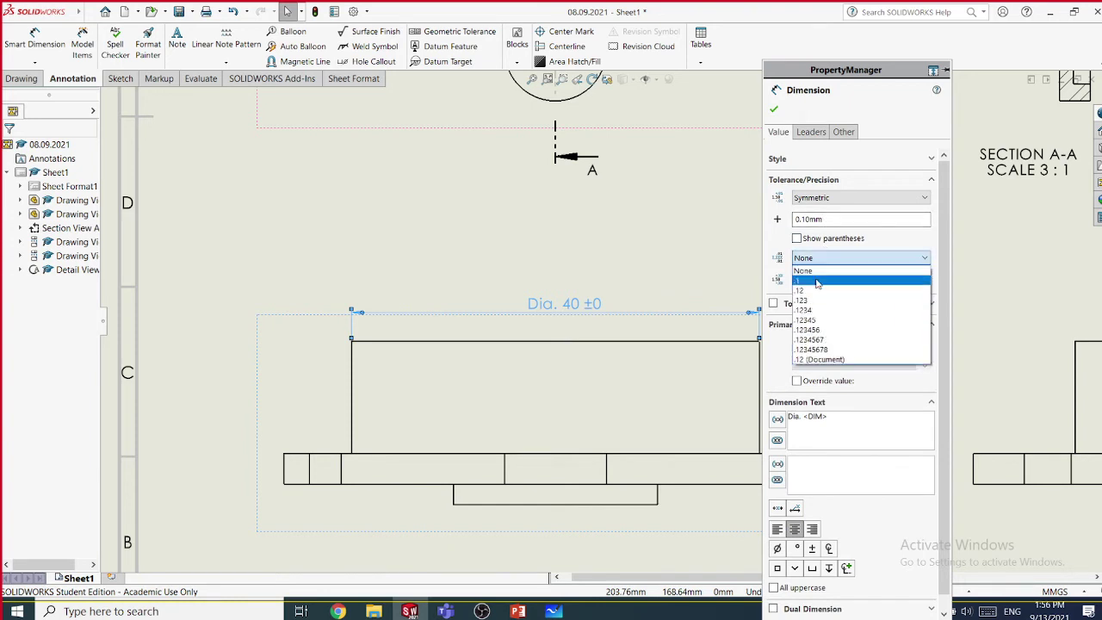
{"action": "left_click", "coordinate": [818, 291]}
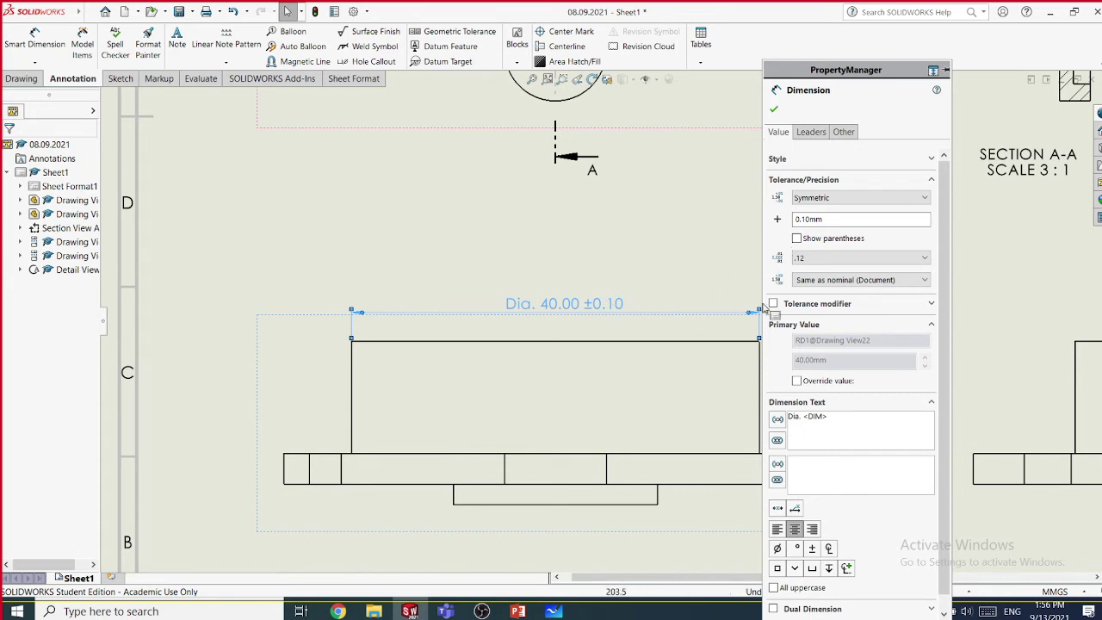
- Change the tolerance type of the cylinder's diameter dimension to Fit
{"action": "left_click", "coordinate": [840, 198]}
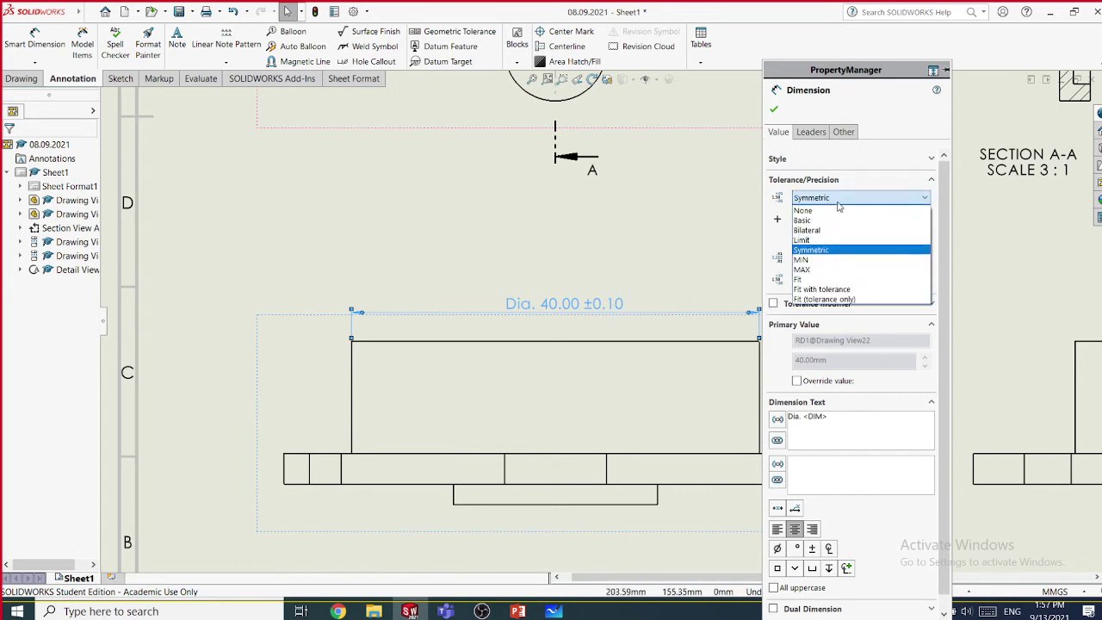
{"action": "left_click", "coordinate": [824, 280]}
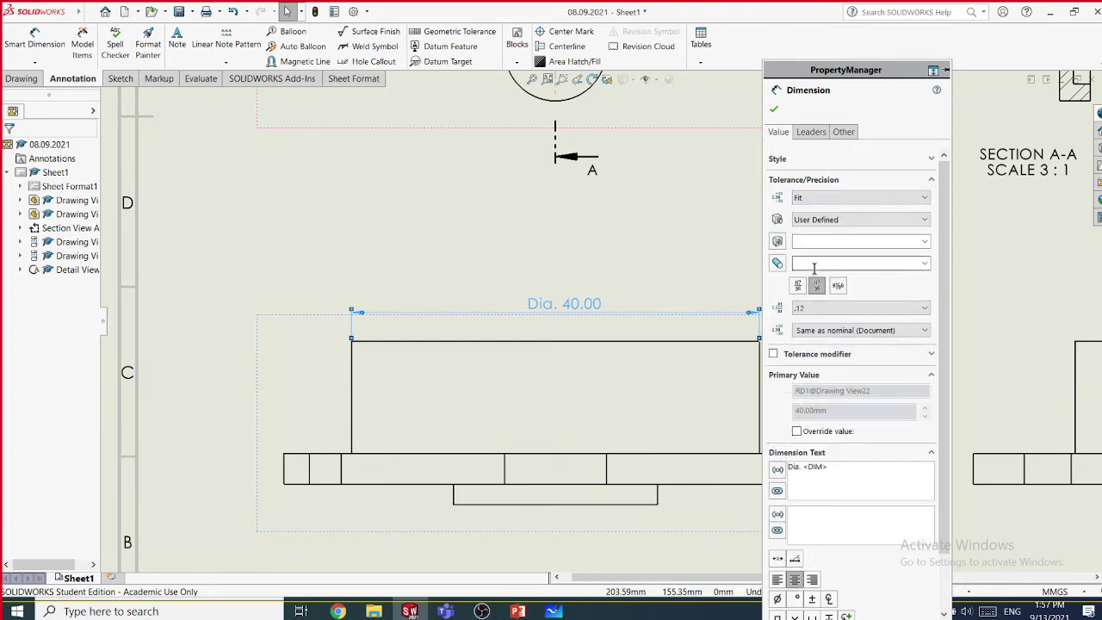
{"action": "left_click", "coordinate": [823, 200]}
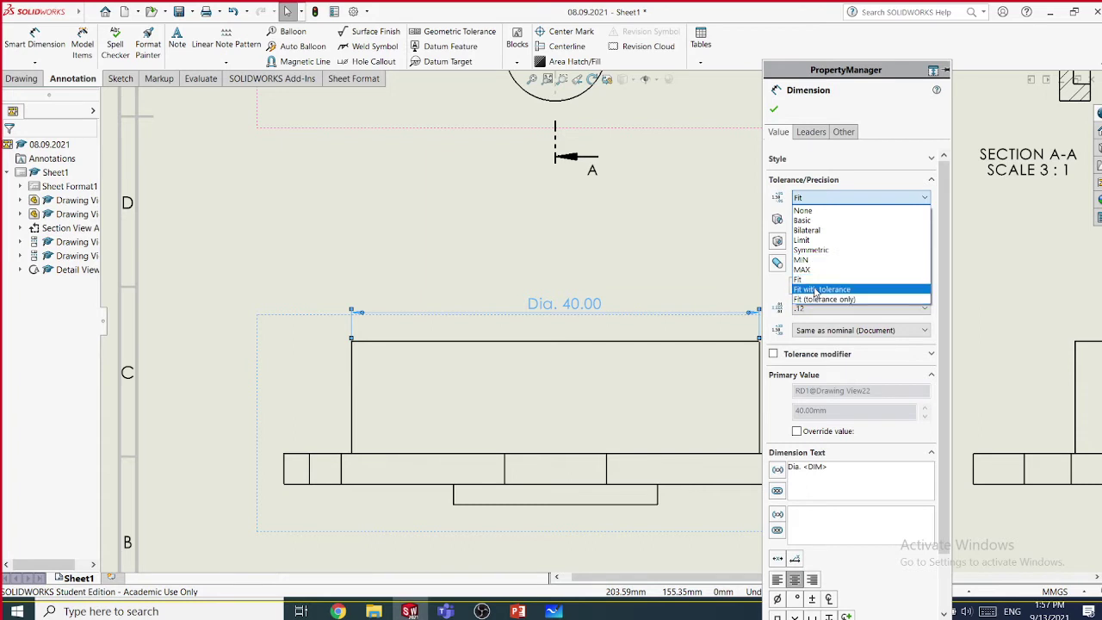
{"action": "left_click", "coordinate": [789, 281]}
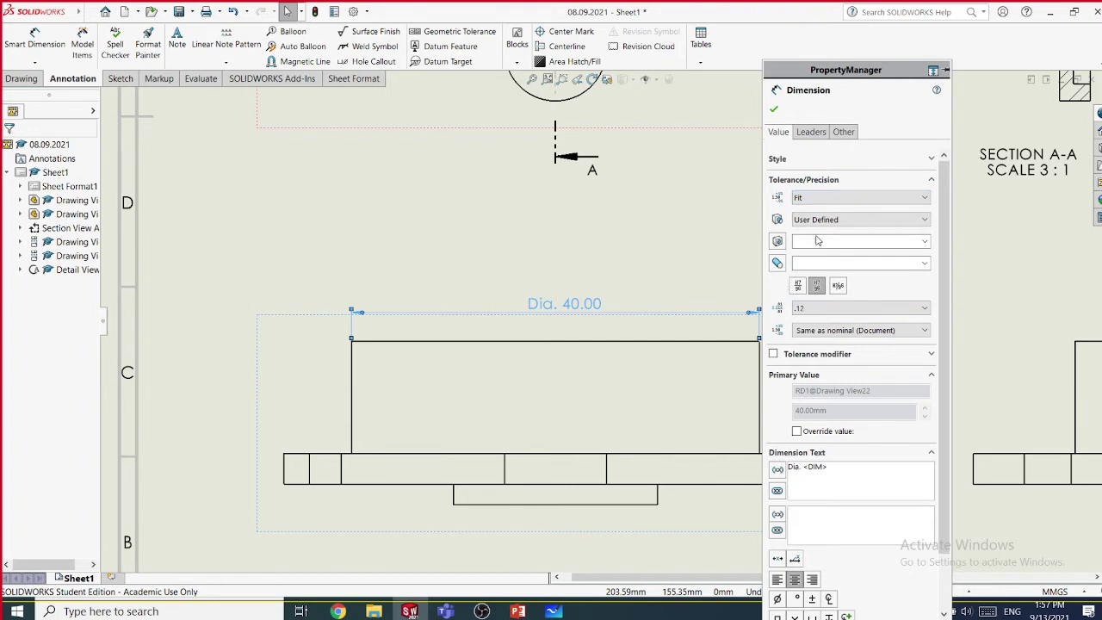
{"action": "left_click", "coordinate": [827, 199]}
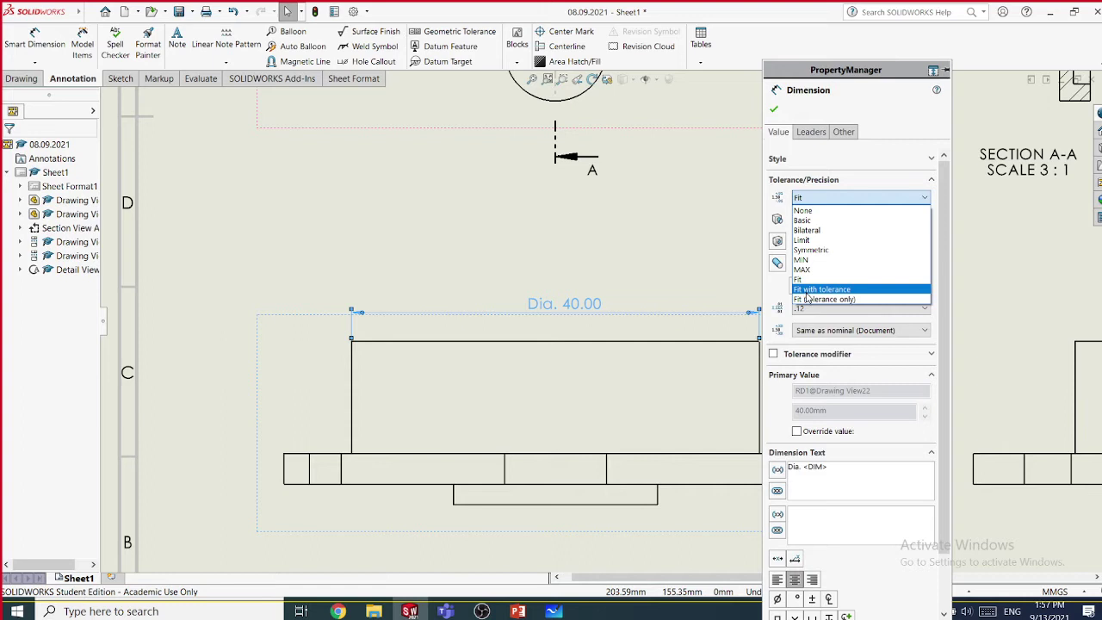
{"action": "left_click", "coordinate": [813, 281]}
{"action": "left_click", "coordinate": [814, 285]}
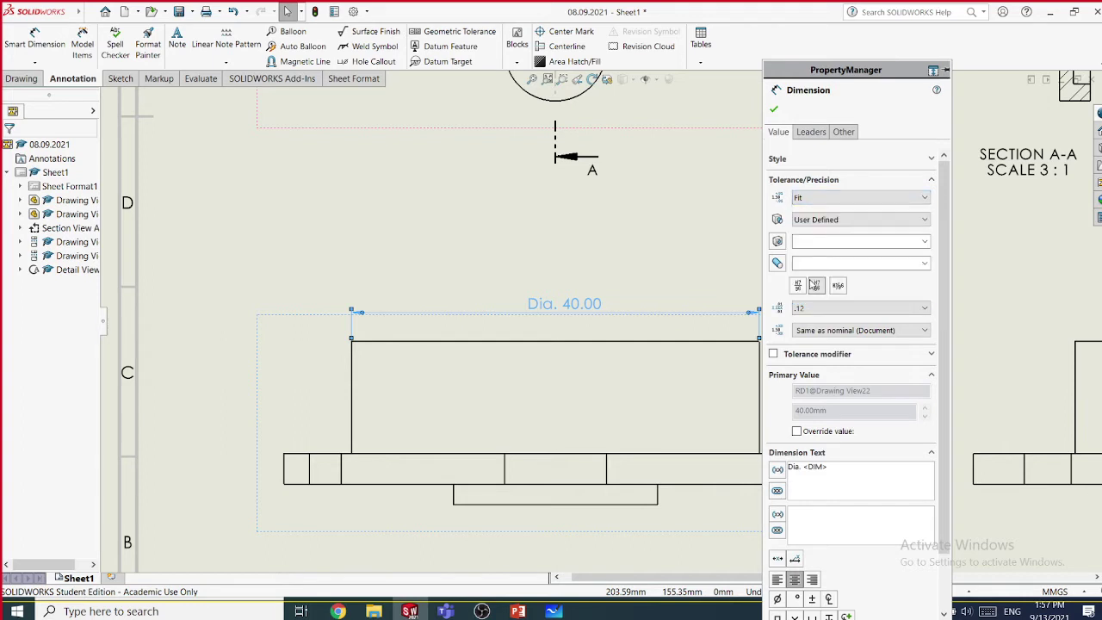
- Choose A10 as the hole fit for the diameter dimension
{"action": "left_click", "coordinate": [925, 244]}
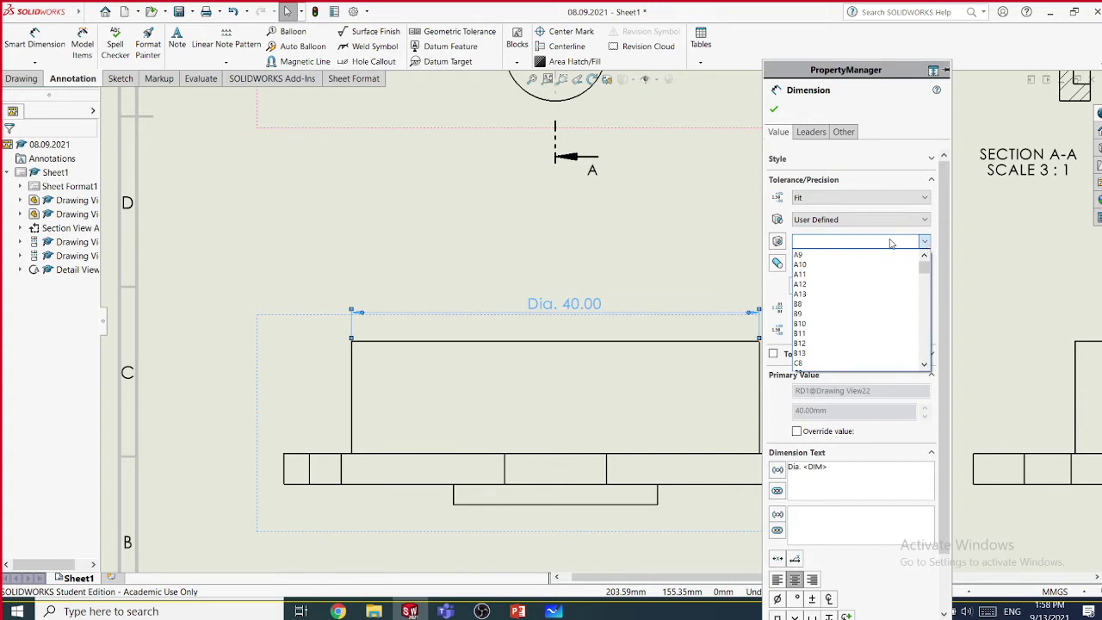
{"action": "left_click", "coordinate": [777, 295]}
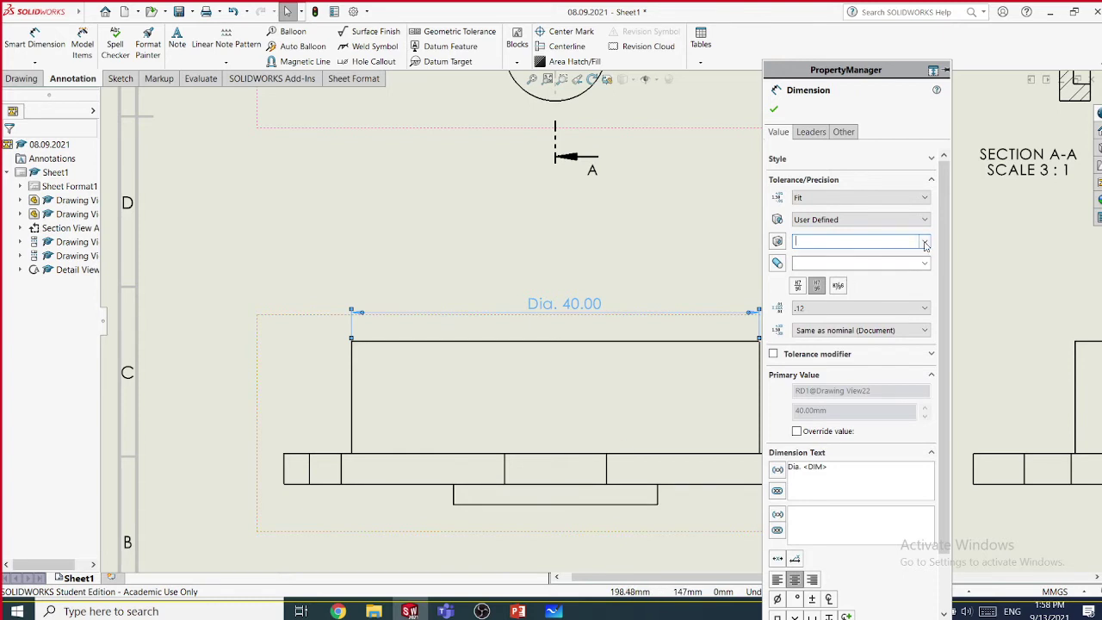
{"action": "left_click", "coordinate": [898, 242]}
{"action": "left_click", "coordinate": [800, 266]}
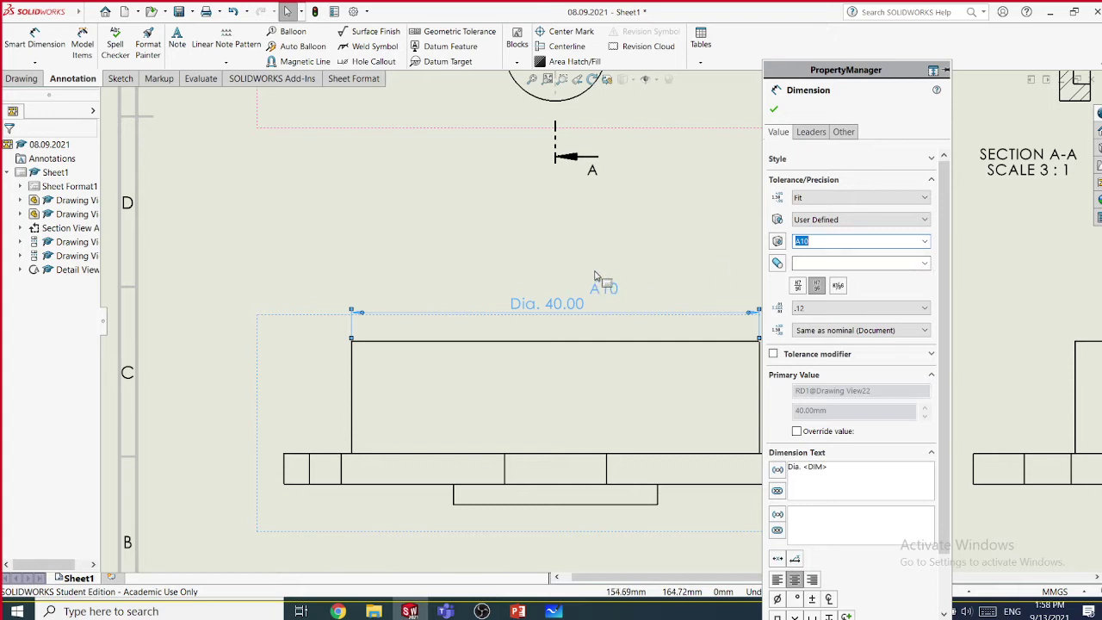
{"action": "left_click", "coordinate": [796, 199]}
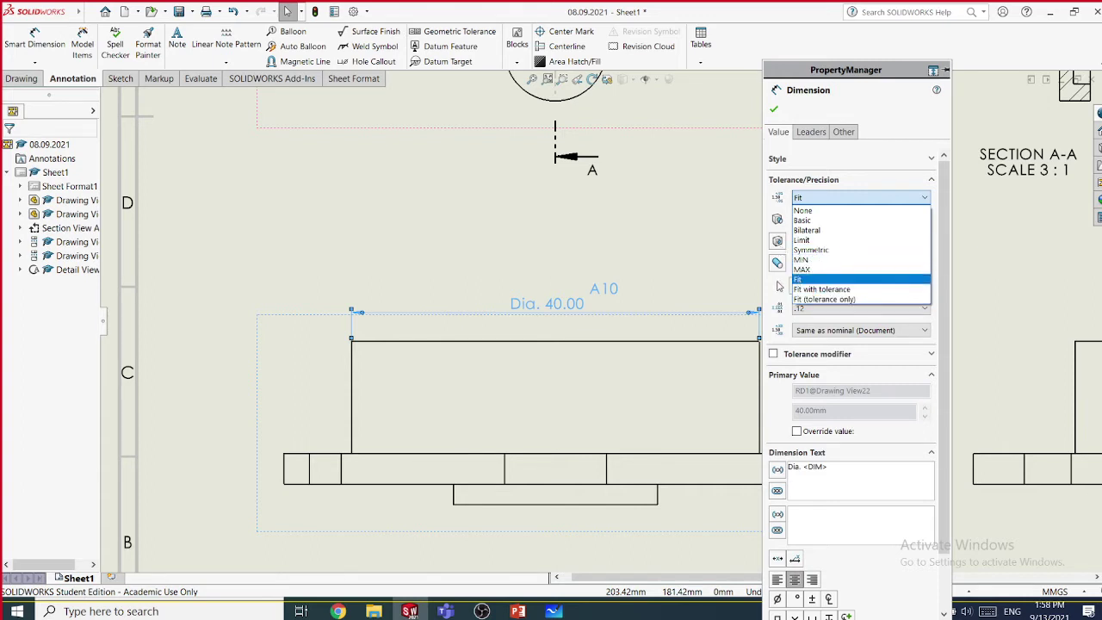
{"action": "left_click", "coordinate": [798, 280]}
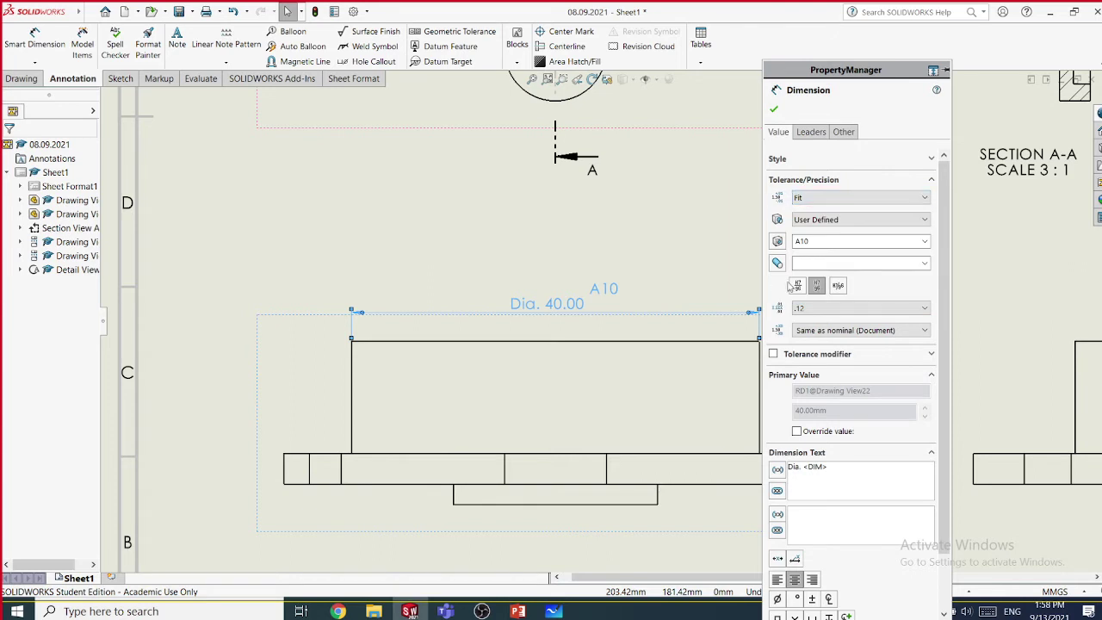
{"action": "left_click", "coordinate": [820, 200]}
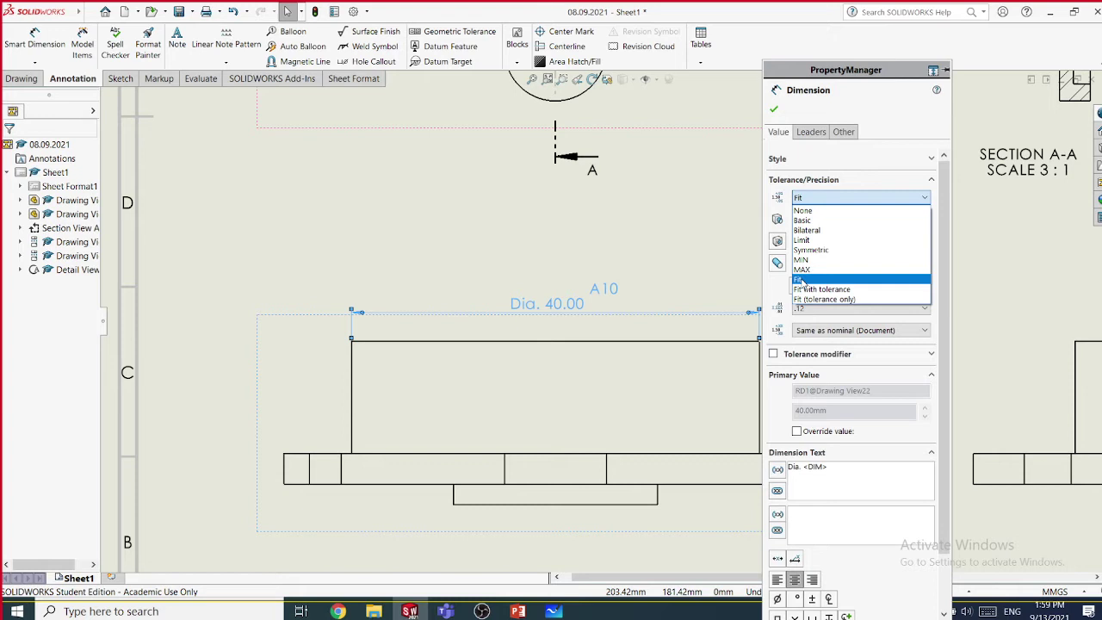
{"action": "left_click", "coordinate": [801, 280]}
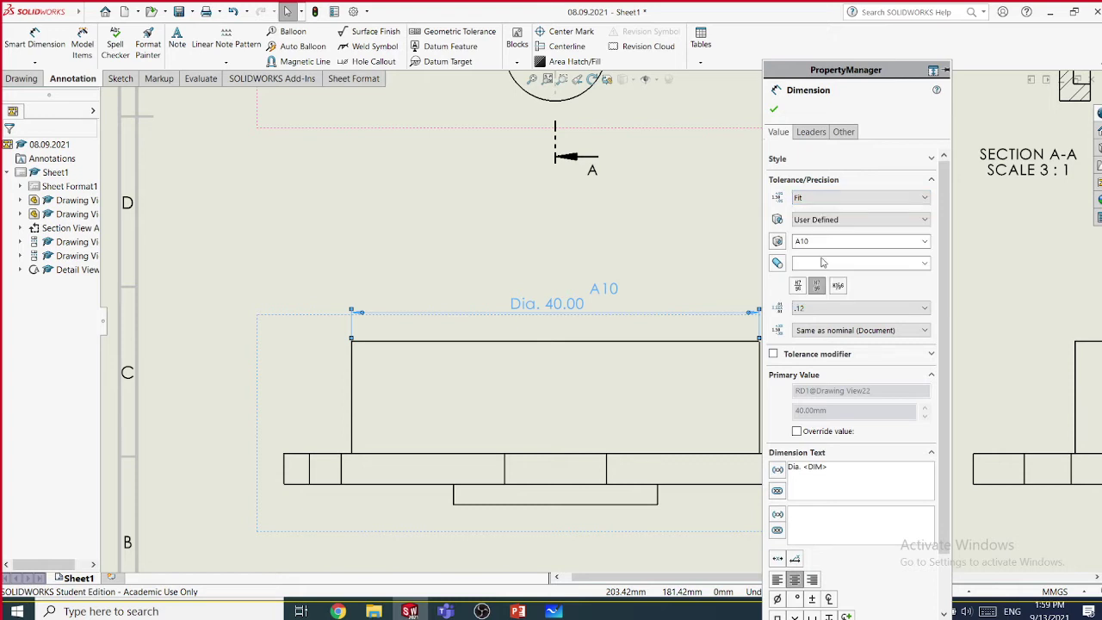
{"action": "left_click", "coordinate": [817, 201]}
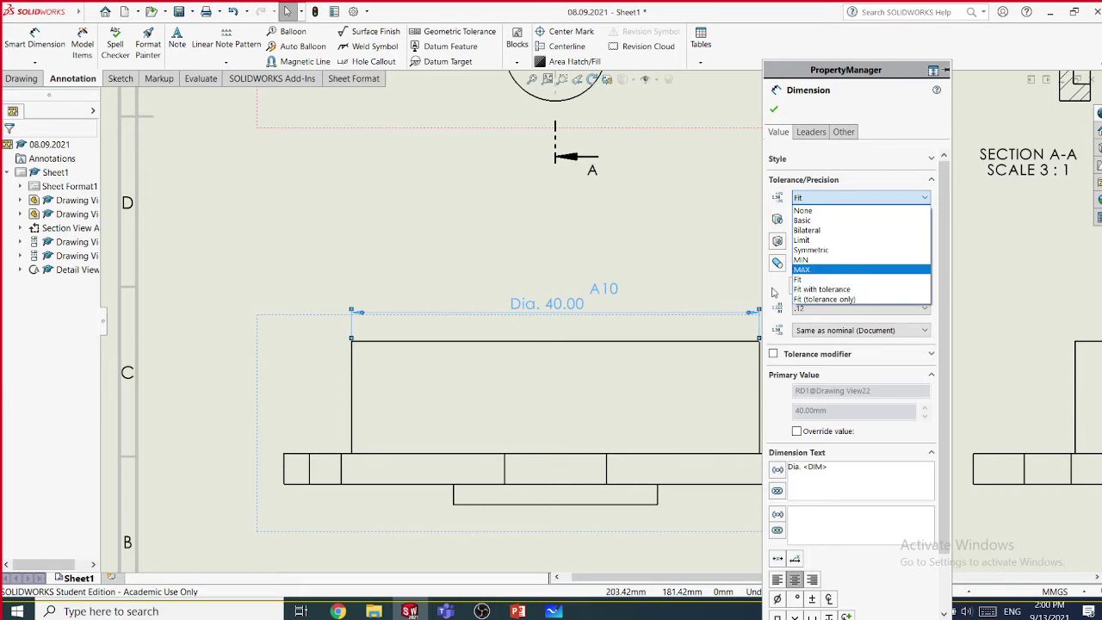
{"action": "left_click", "coordinate": [773, 293]}
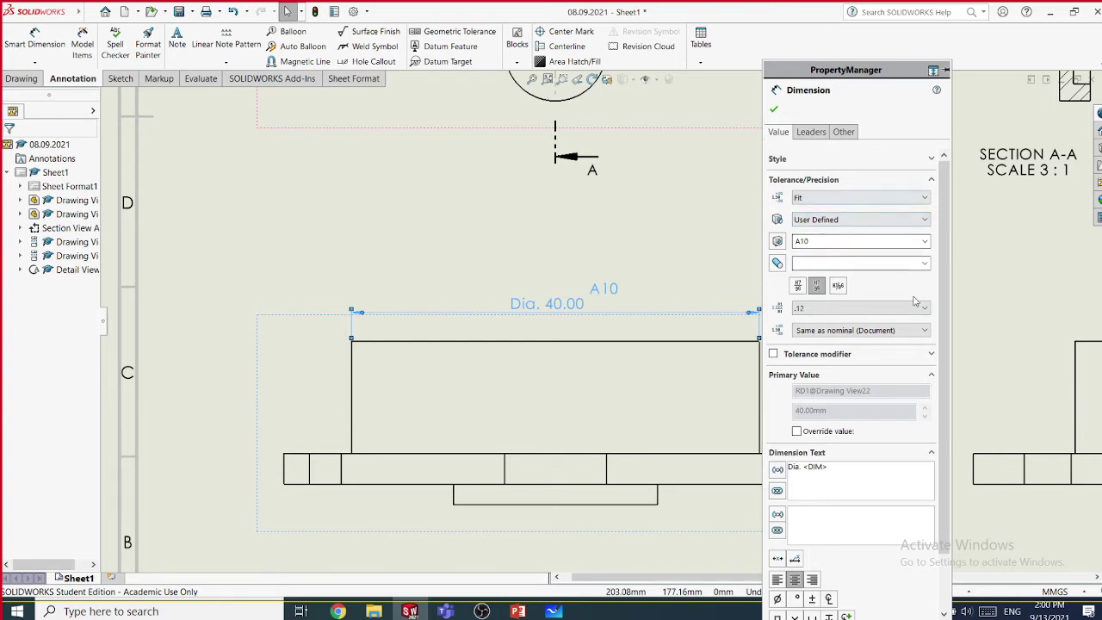
- Turn on dual dimension display for the diameter dimension and set its tolerance type to None
{"action": "left_click_drag", "start_coordinate": [947, 345], "coordinate": [946, 432]}
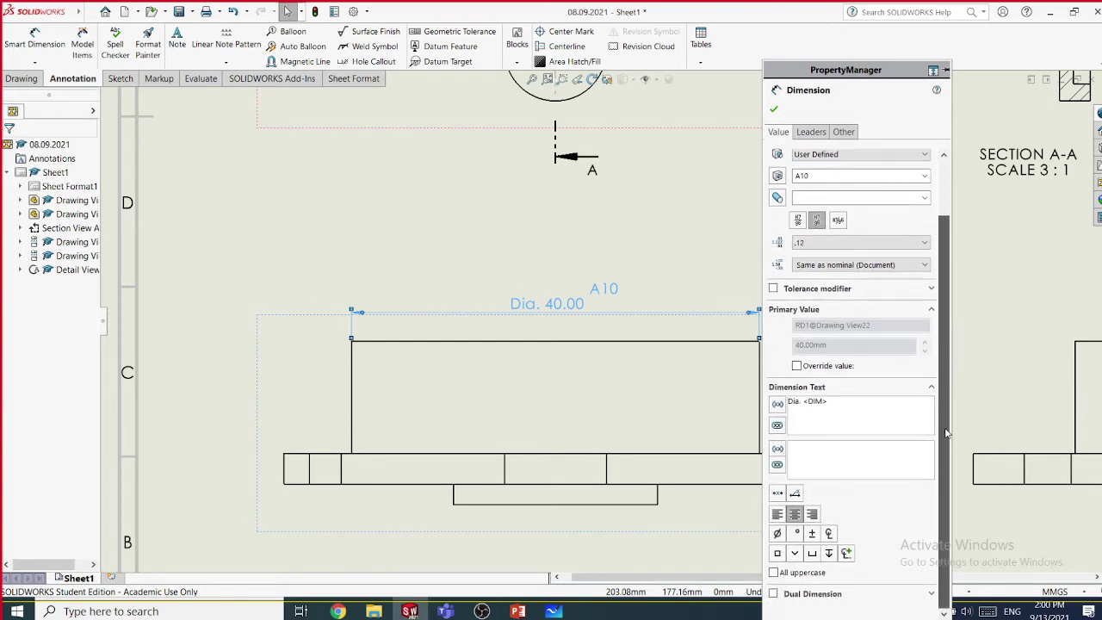
{"action": "left_click", "coordinate": [773, 594]}
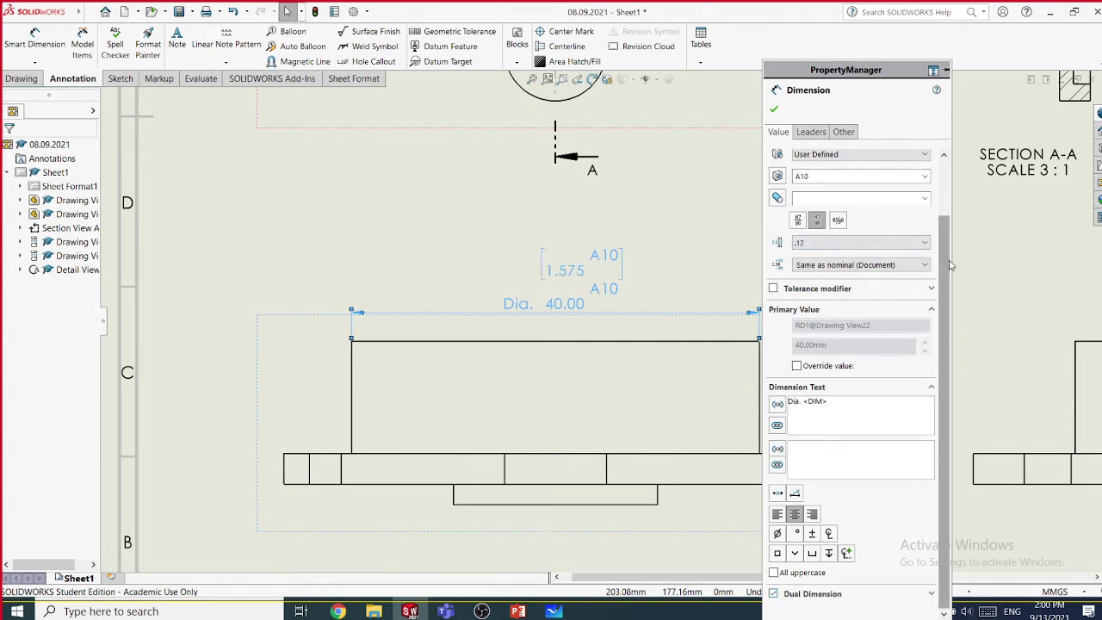
{"action": "scroll", "coordinate": [951, 267], "scroll_direction": "up", "scroll_amount": 2}
{"action": "left_click", "coordinate": [857, 198]}
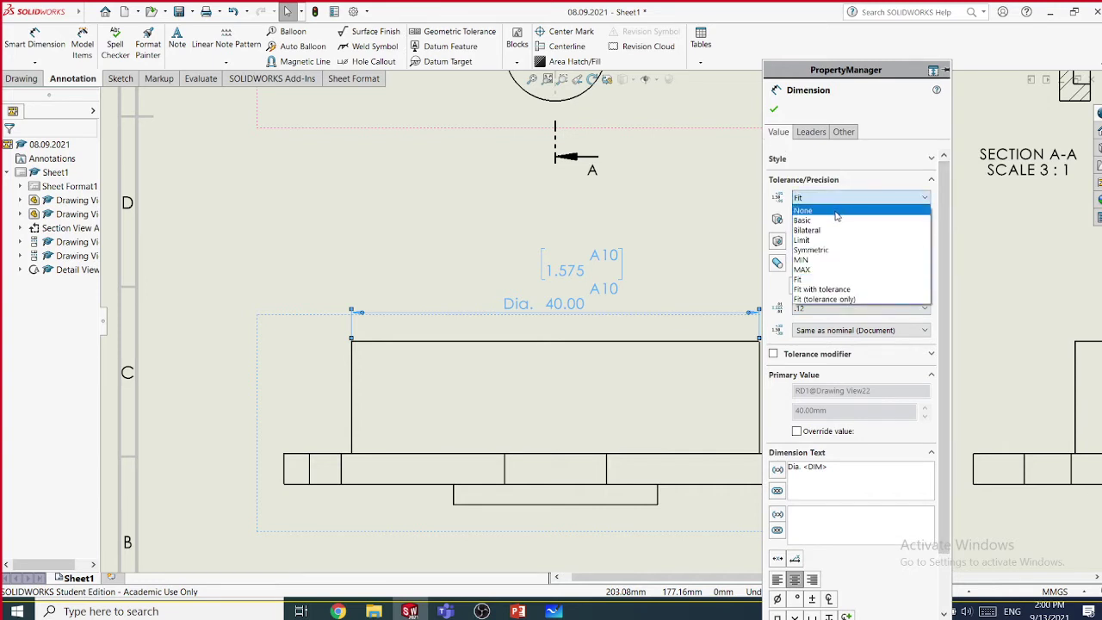
{"action": "left_click", "coordinate": [836, 217]}
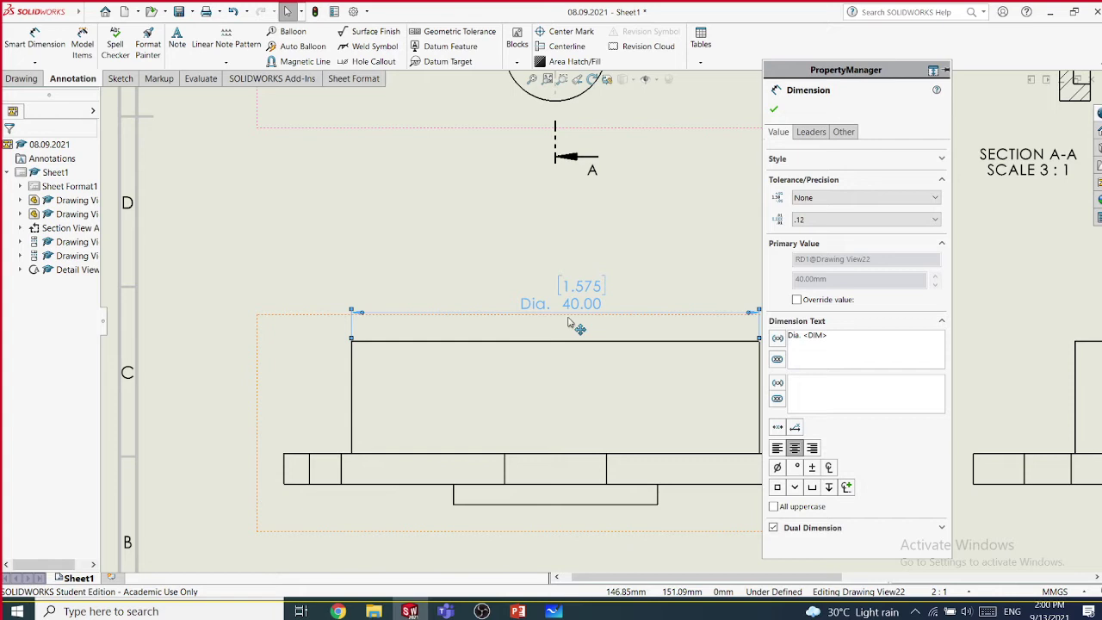
- Expand the Dual Dimension options of the diameter dimension and turn dual dimension display off
{"action": "left_click", "coordinate": [774, 528]}
{"action": "left_click", "coordinate": [773, 528]}
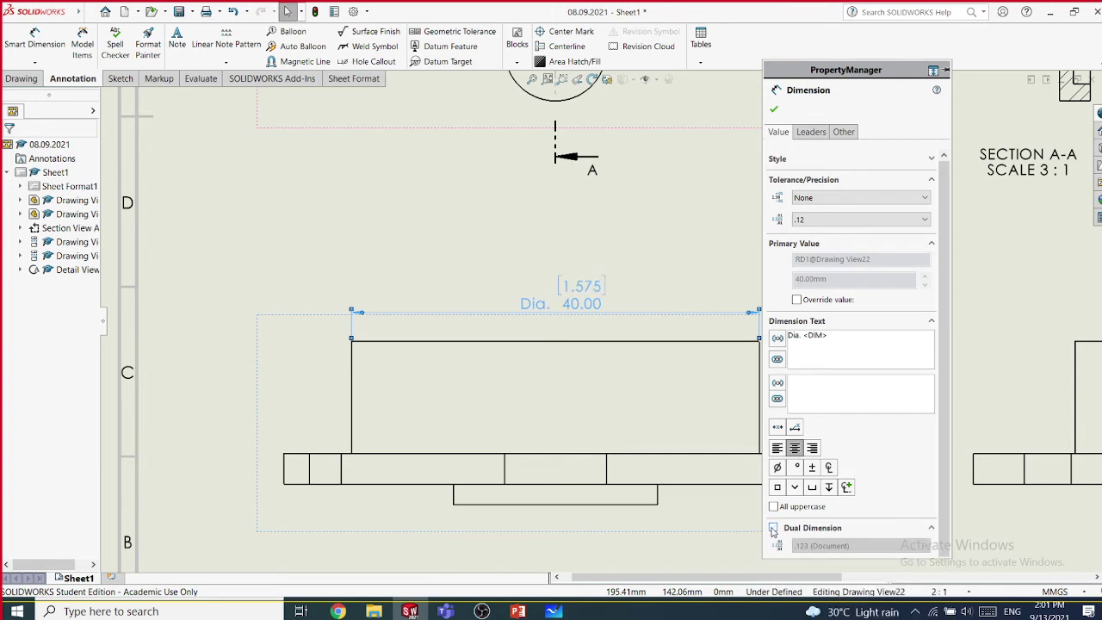
{"action": "left_click", "coordinate": [941, 527]}
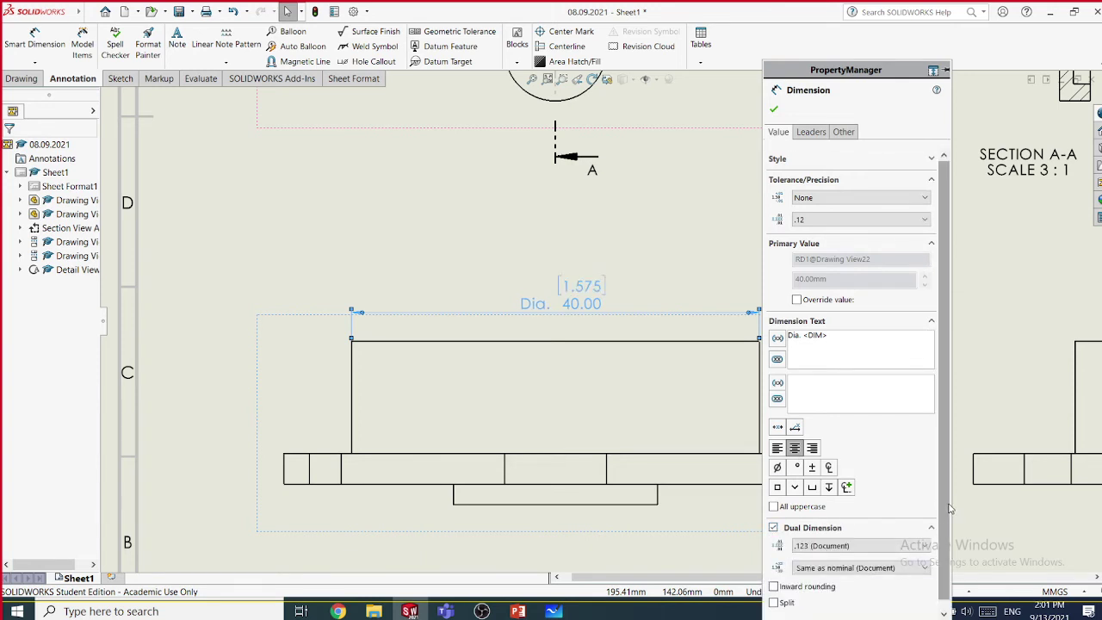
{"action": "left_click_drag", "start_coordinate": [943, 531], "coordinate": [945, 549]}
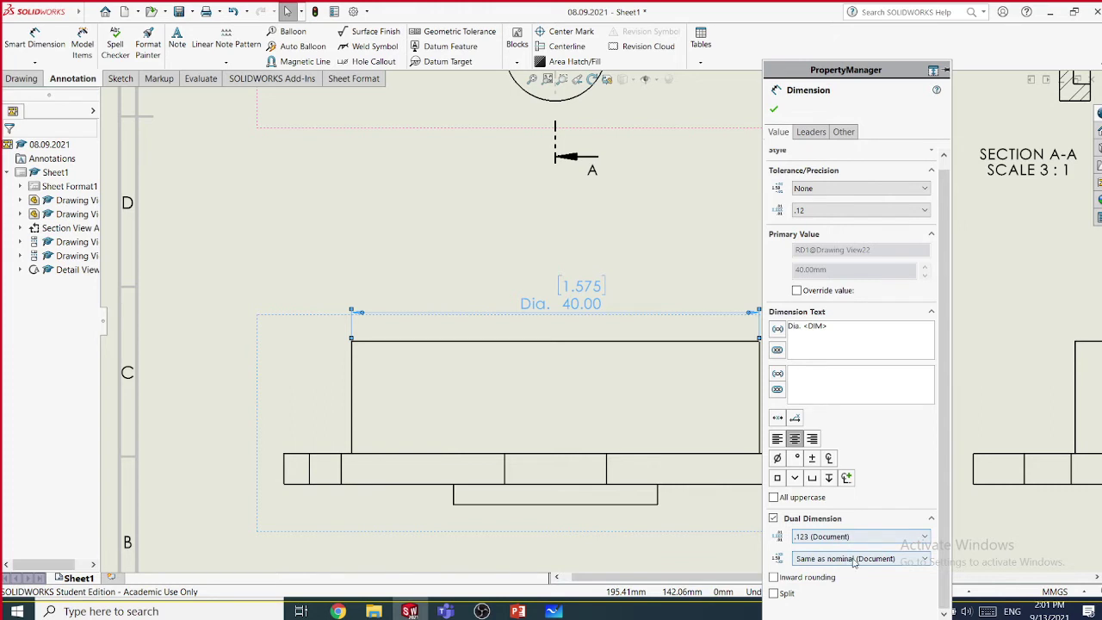
{"action": "left_click", "coordinate": [773, 518]}
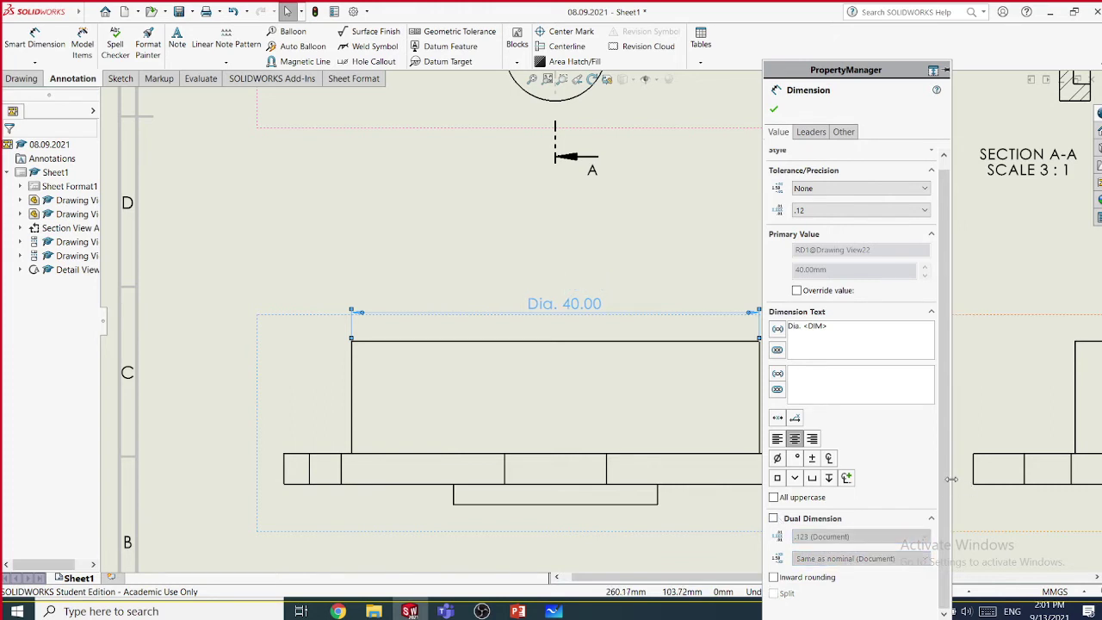
- Open the diameter dimension's leader settings and assign the solid filled arrowhead style in place of the document default
{"action": "scroll", "coordinate": [947, 465], "scroll_direction": "up", "scroll_amount": 1}
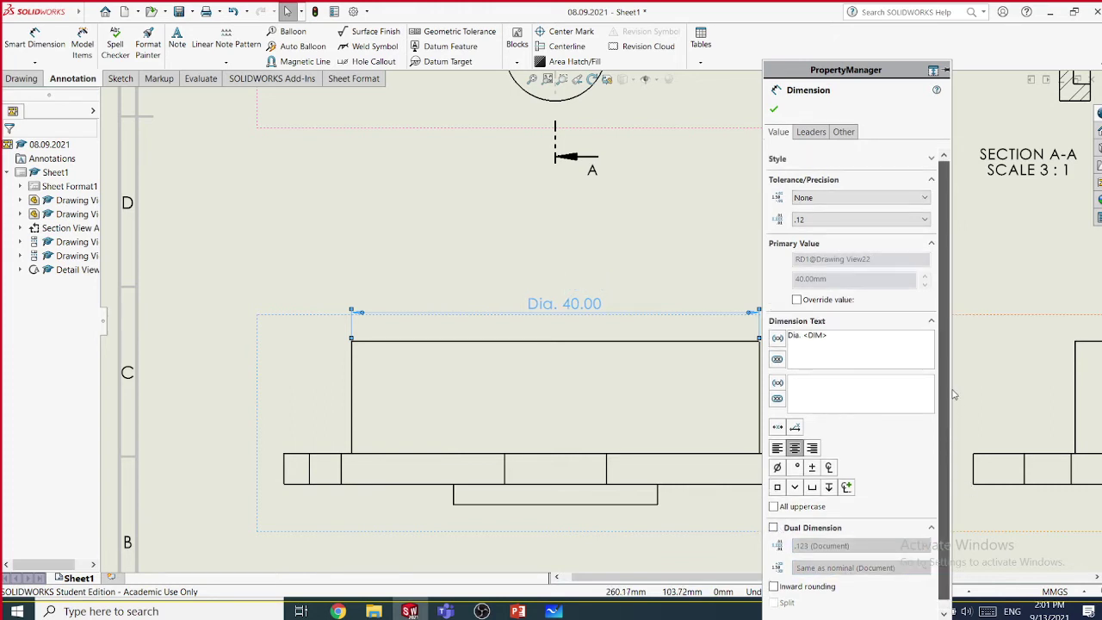
{"action": "left_click", "coordinate": [816, 134]}
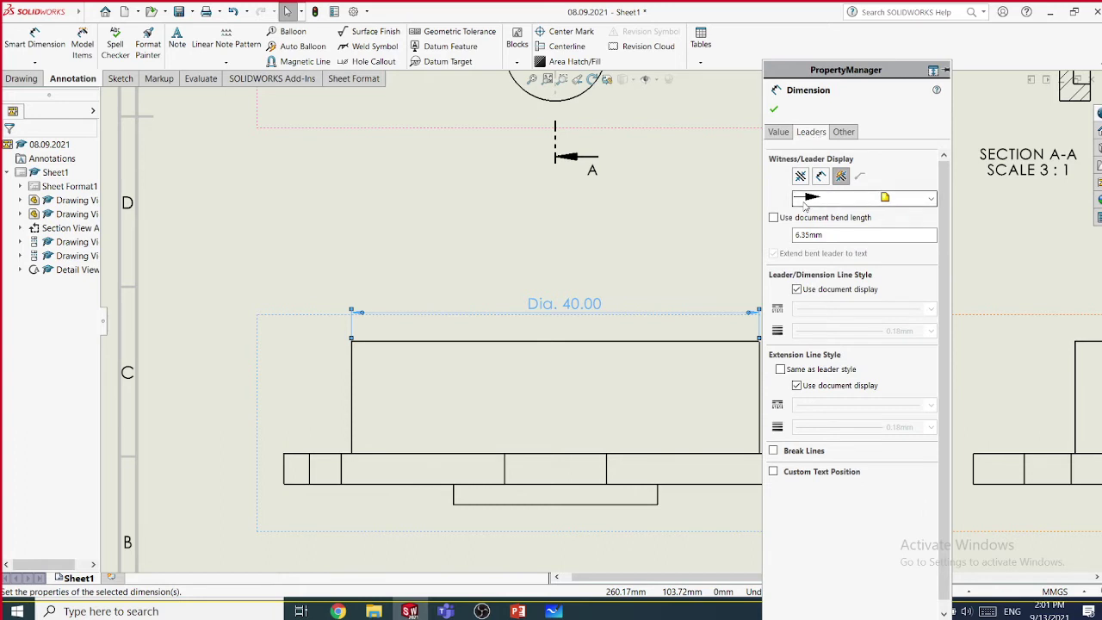
{"action": "left_click", "coordinate": [932, 200]}
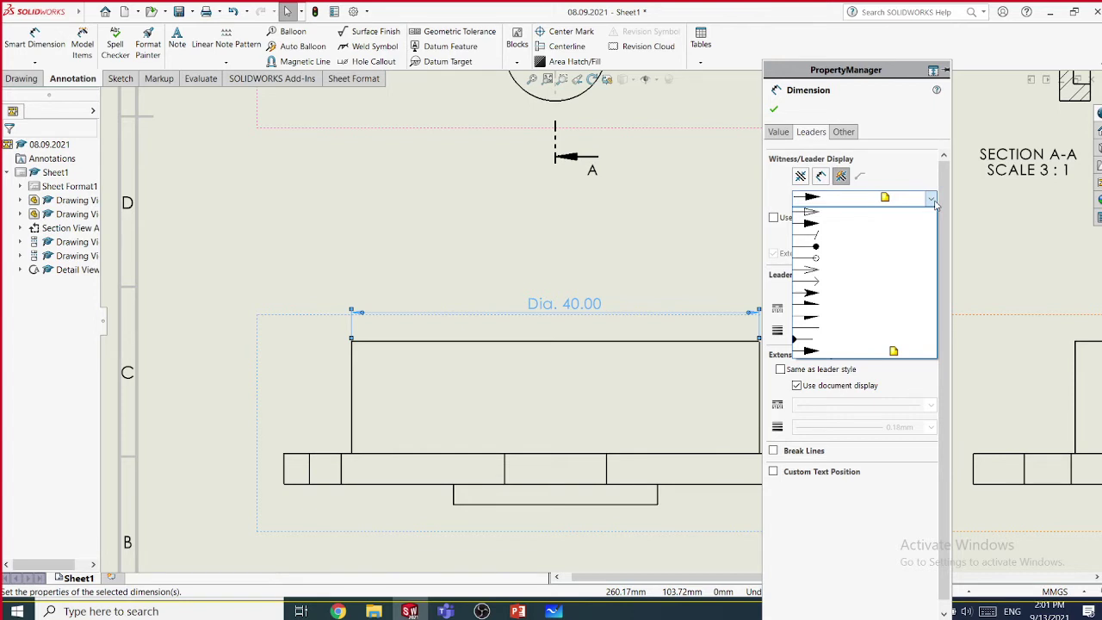
{"action": "left_click", "coordinate": [805, 226]}
{"action": "scroll", "coordinate": [752, 323], "scroll_direction": "down", "scroll_amount": 1}
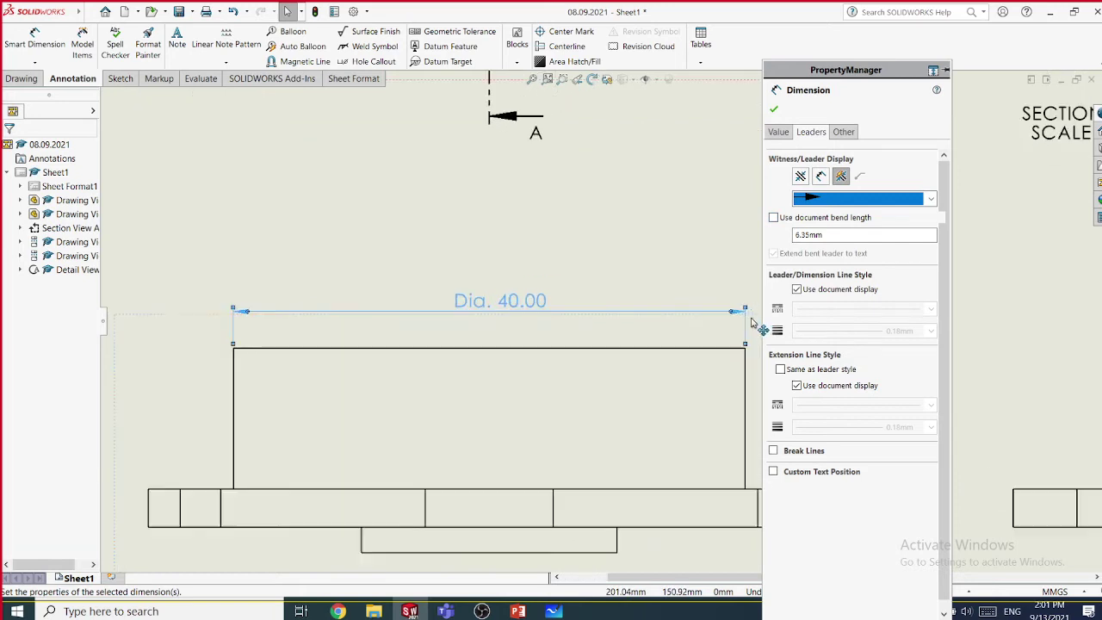
{"action": "scroll", "coordinate": [752, 323], "scroll_direction": "down", "scroll_amount": 5}
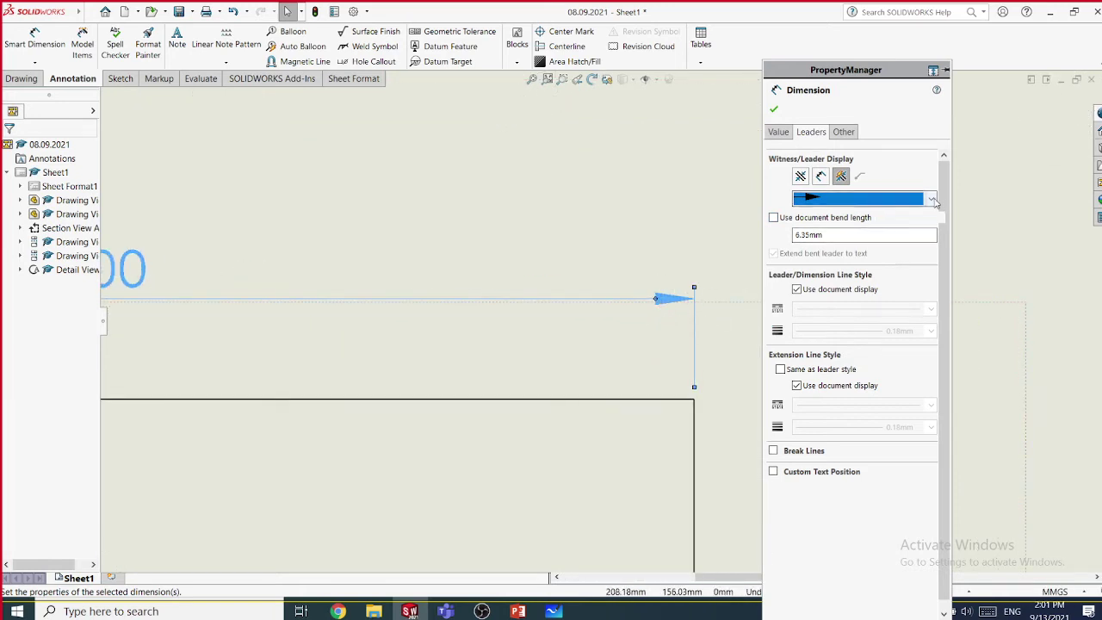
- Switch the diameter dimension's arrowheads to the unfilled triangle style and examine them on the dimension line
{"action": "left_click", "coordinate": [932, 199]}
{"action": "left_click", "coordinate": [833, 217]}
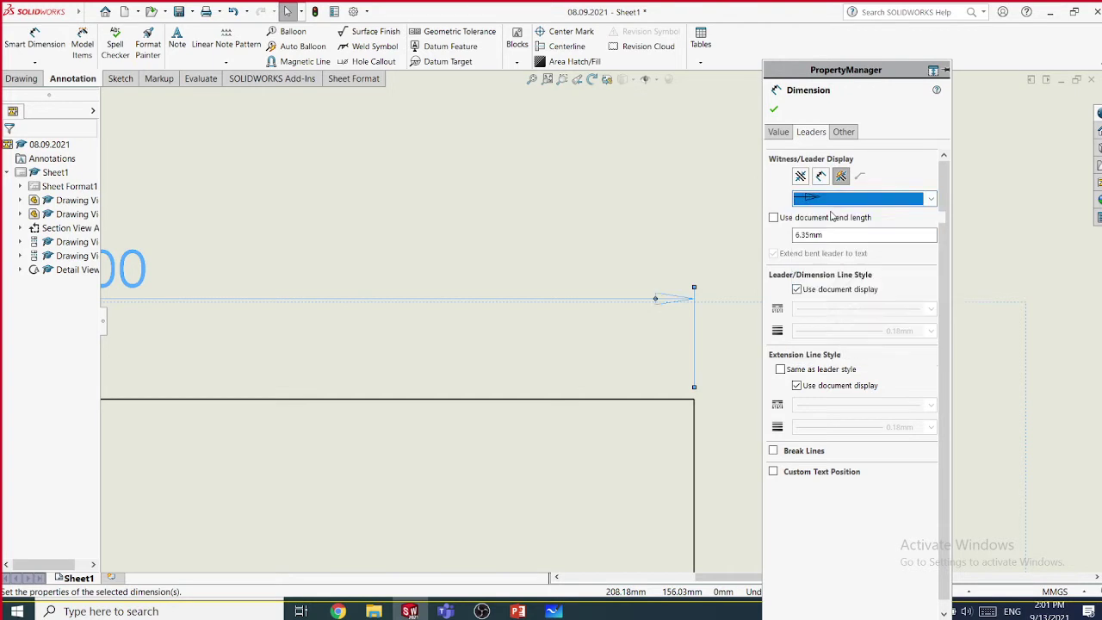
{"action": "scroll", "coordinate": [657, 278], "scroll_direction": "up", "scroll_amount": 2}
{"action": "scroll", "coordinate": [492, 322], "scroll_direction": "up", "scroll_amount": 4}
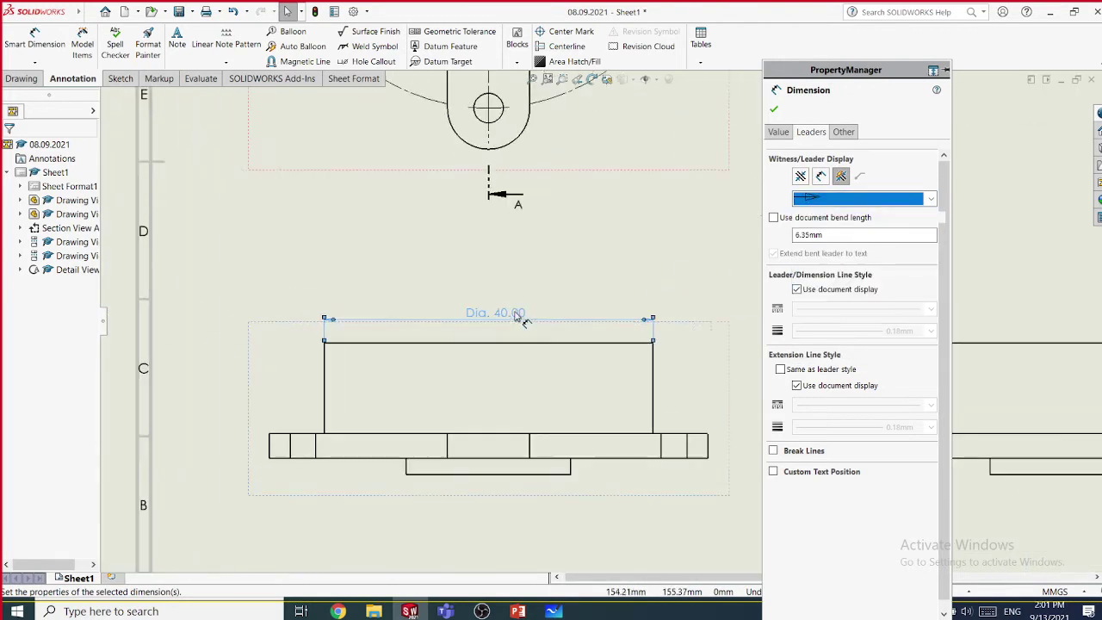
{"action": "scroll", "coordinate": [387, 318], "scroll_direction": "down", "scroll_amount": 5}
{"action": "scroll", "coordinate": [370, 341], "scroll_direction": "up", "scroll_amount": 4}
{"action": "scroll", "coordinate": [449, 249], "scroll_direction": "up", "scroll_amount": 3}
{"action": "scroll", "coordinate": [583, 317], "scroll_direction": "up", "scroll_amount": 2}
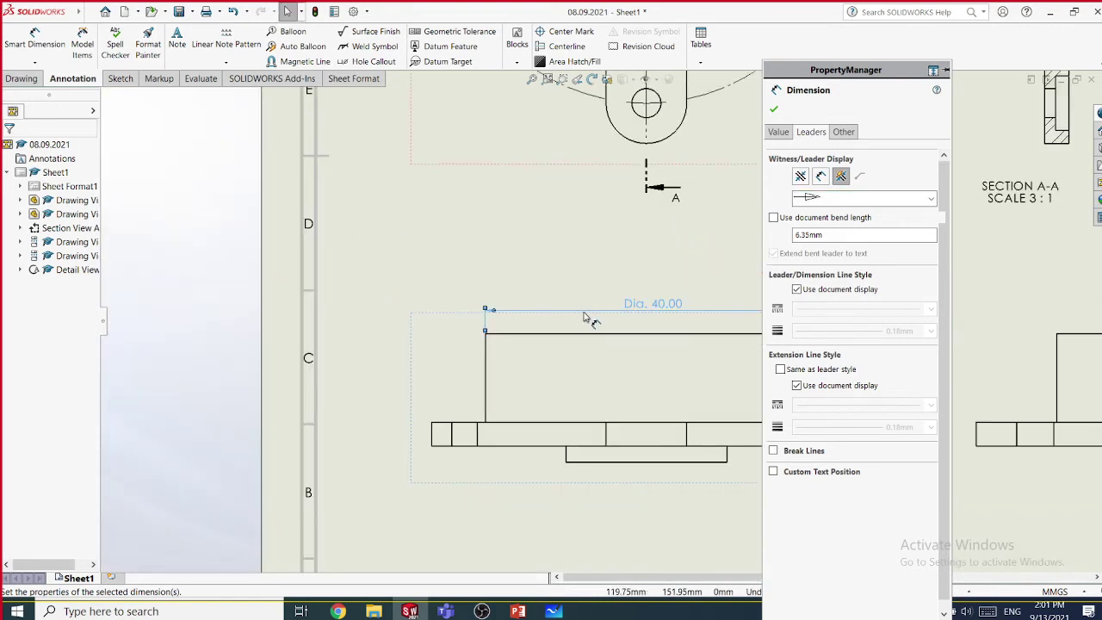
{"action": "scroll", "coordinate": [528, 276], "scroll_direction": "down", "scroll_amount": 5}
{"action": "scroll", "coordinate": [548, 312], "scroll_direction": "down", "scroll_amount": 3}
- Try the oblique slash style on the diameter dimension's line ends and restore the solid filled arrowheads
{"action": "left_click", "coordinate": [904, 199]}
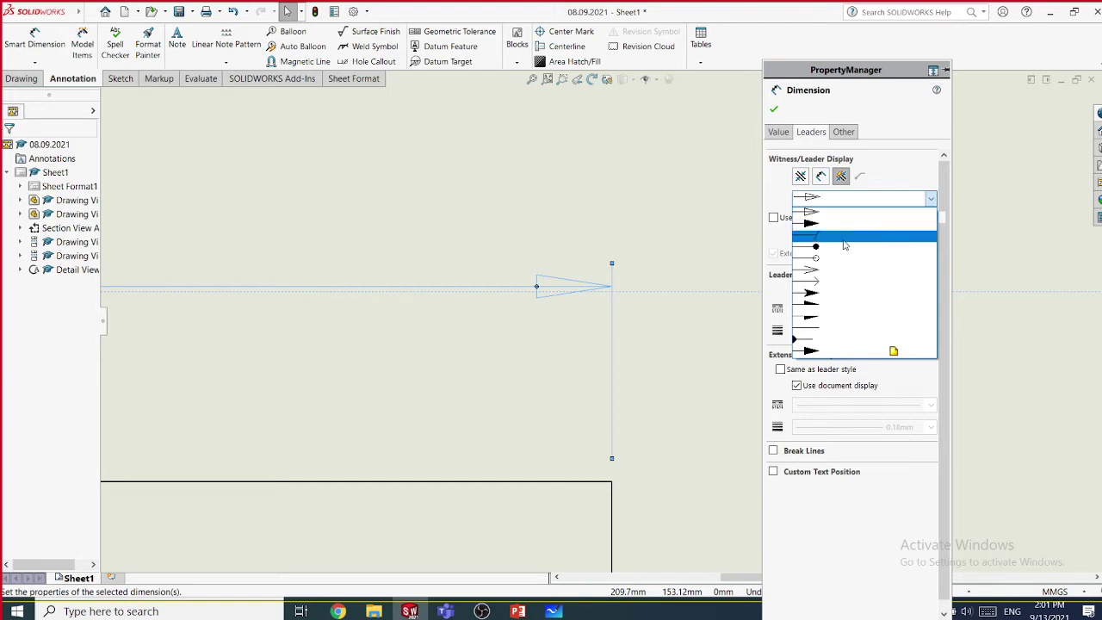
{"action": "left_click", "coordinate": [840, 238]}
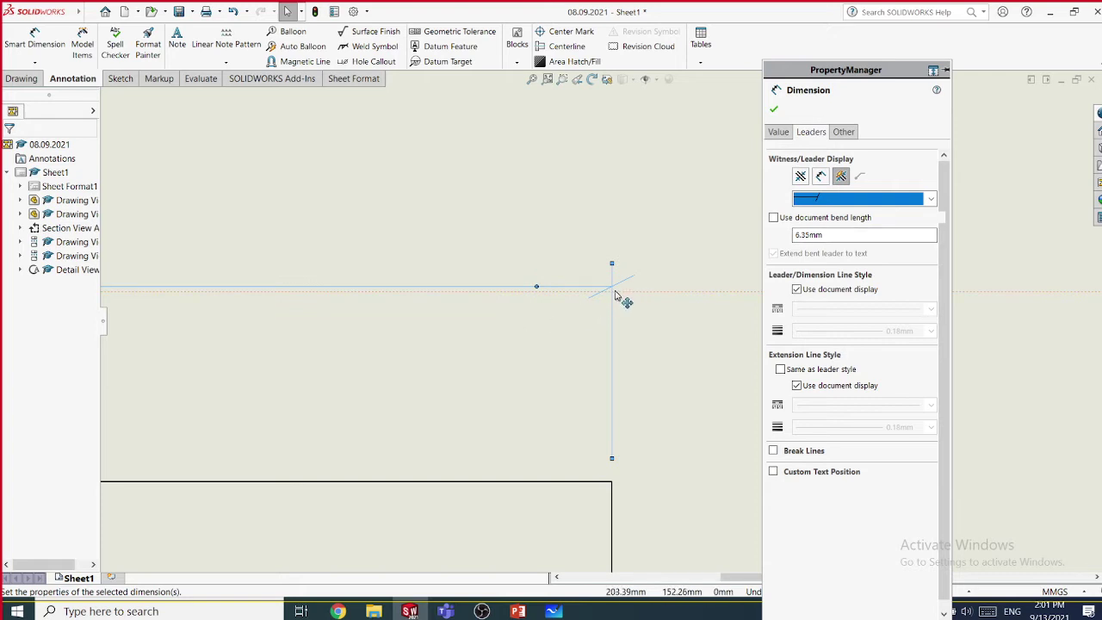
{"action": "left_click", "coordinate": [929, 200]}
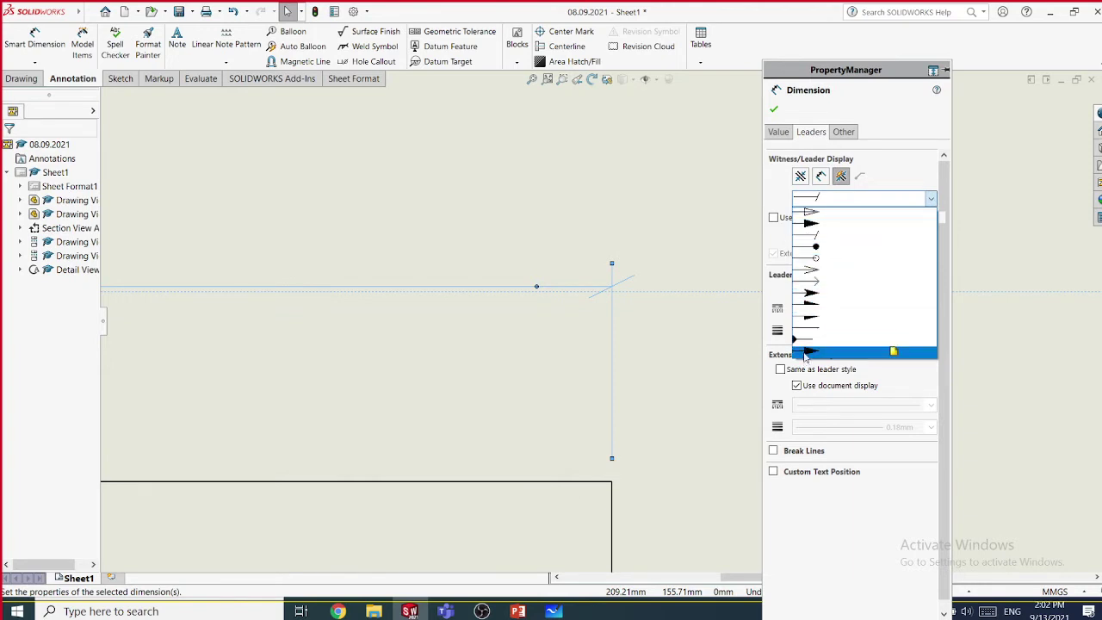
{"action": "left_click", "coordinate": [827, 228]}
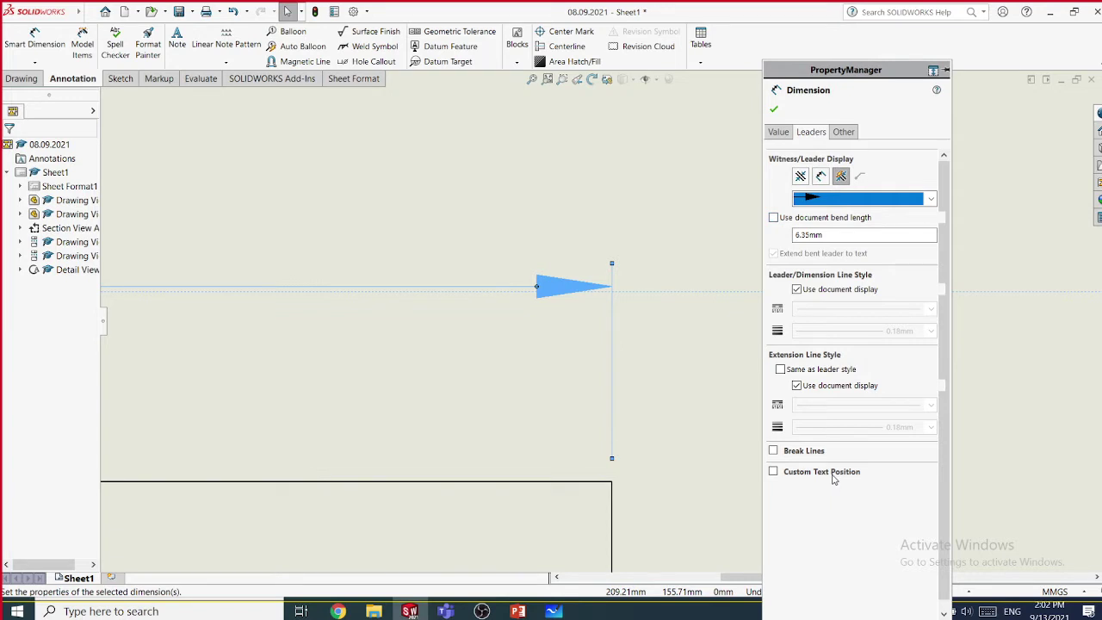
- Override the document display for the diameter dimension's leader line style and keep the continuous solid line
{"action": "left_click", "coordinate": [797, 289]}
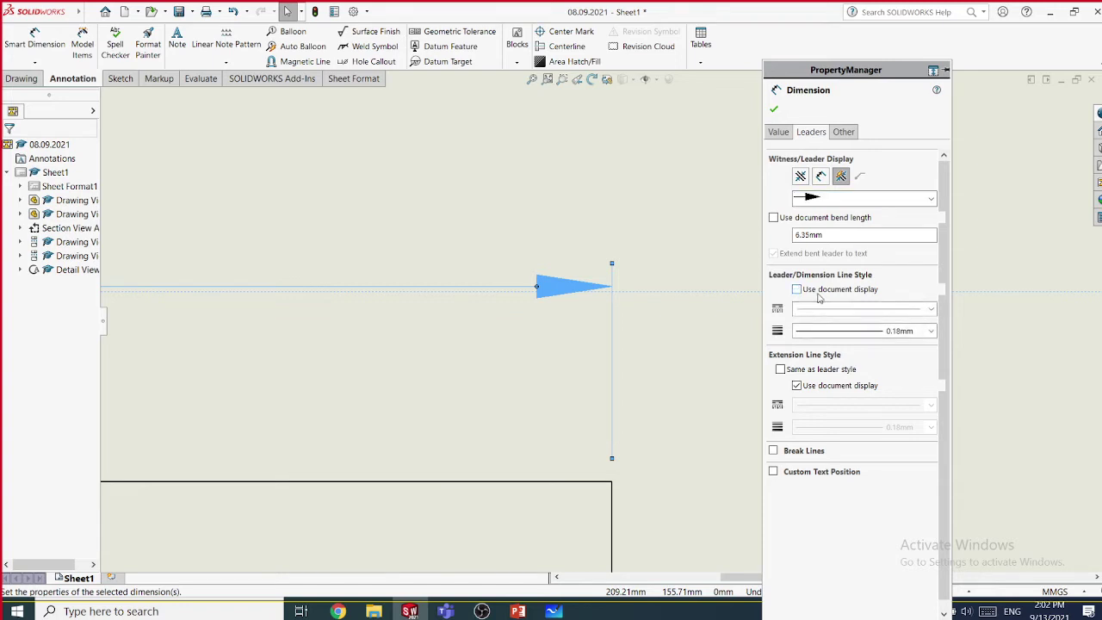
{"action": "left_click", "coordinate": [932, 310]}
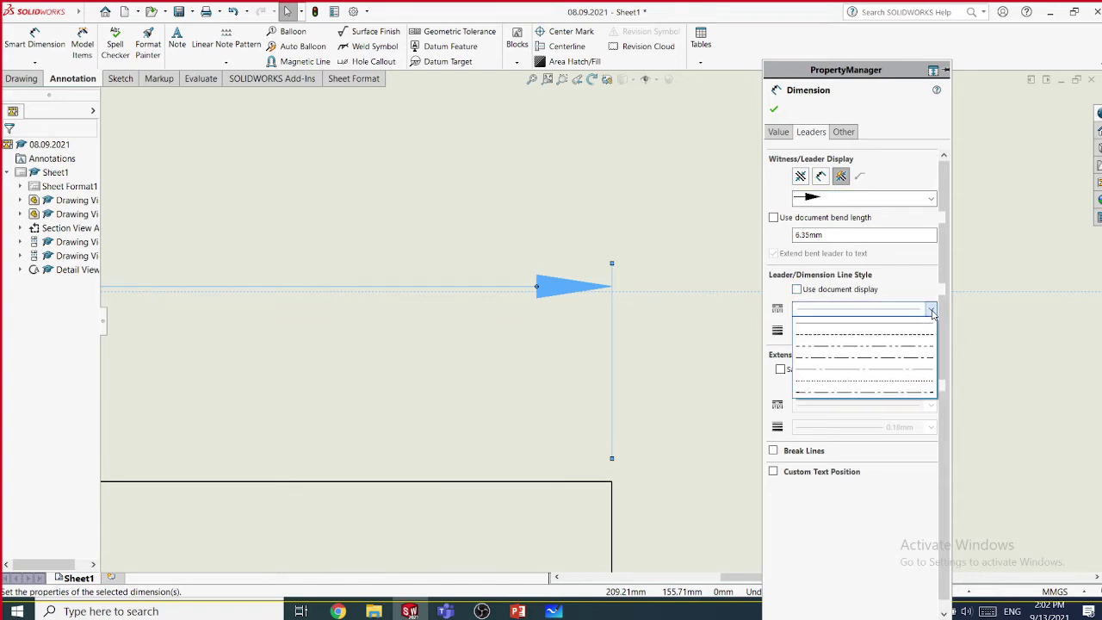
{"action": "left_click", "coordinate": [887, 333]}
{"action": "left_click", "coordinate": [933, 310]}
{"action": "left_click", "coordinate": [858, 330]}
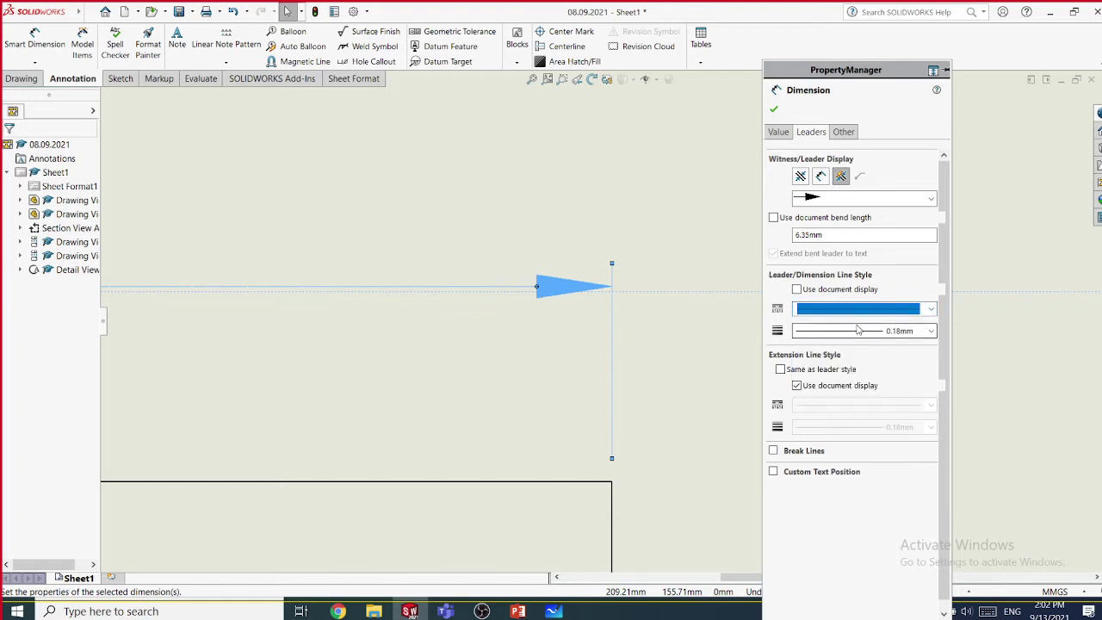
- Set the diameter dimension's leader line thickness to 0.35 mm and look through the remaining thickness choices
{"action": "left_click", "coordinate": [930, 333]}
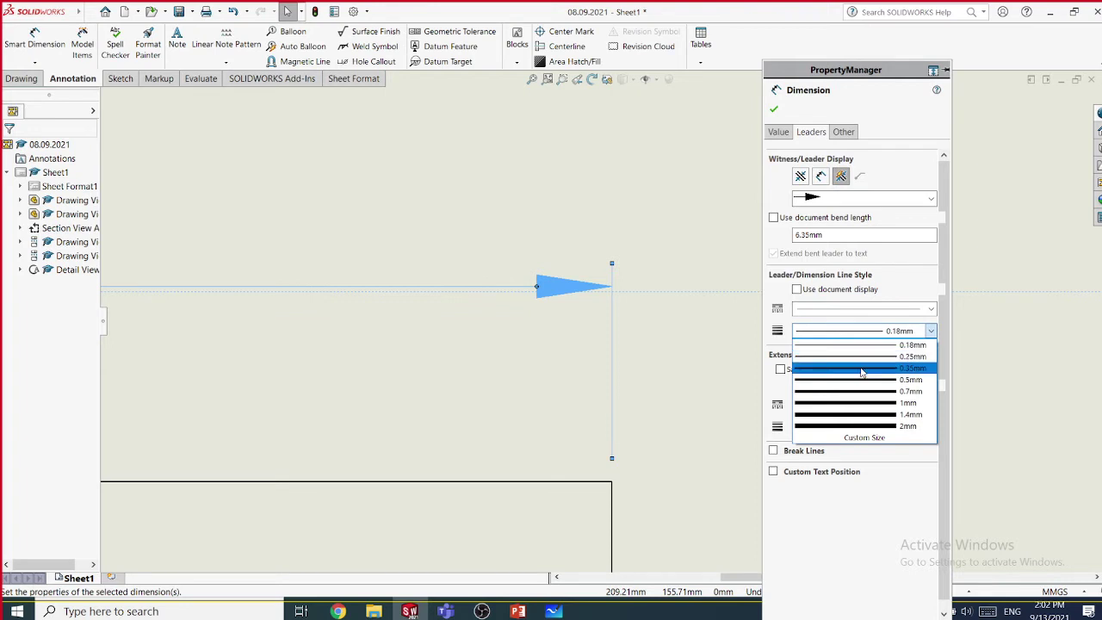
{"action": "left_click", "coordinate": [862, 371]}
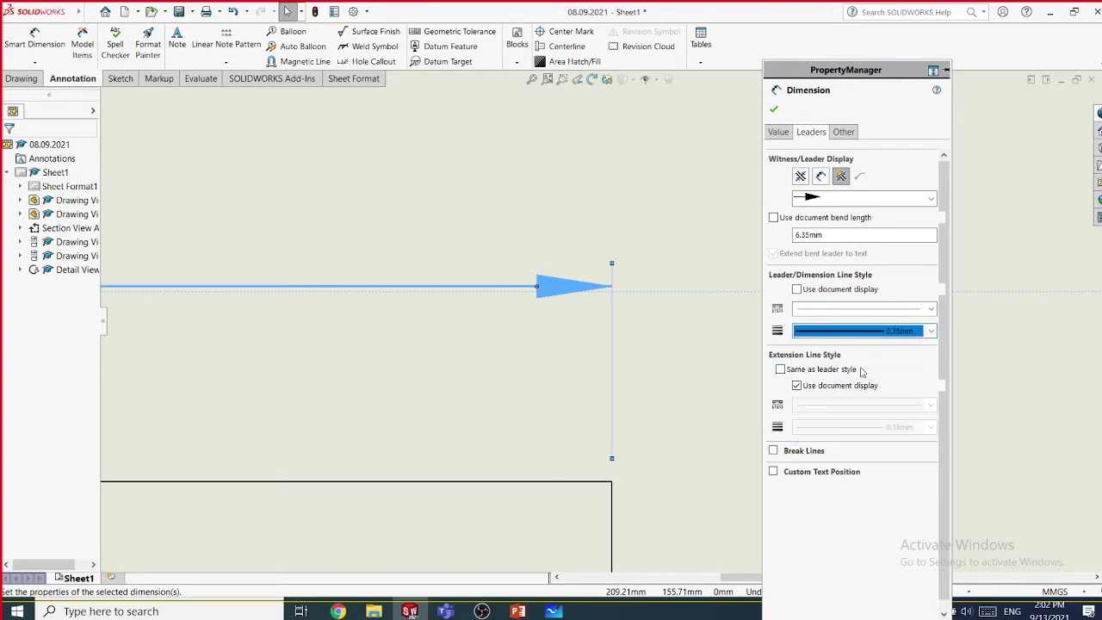
{"action": "left_click", "coordinate": [935, 332]}
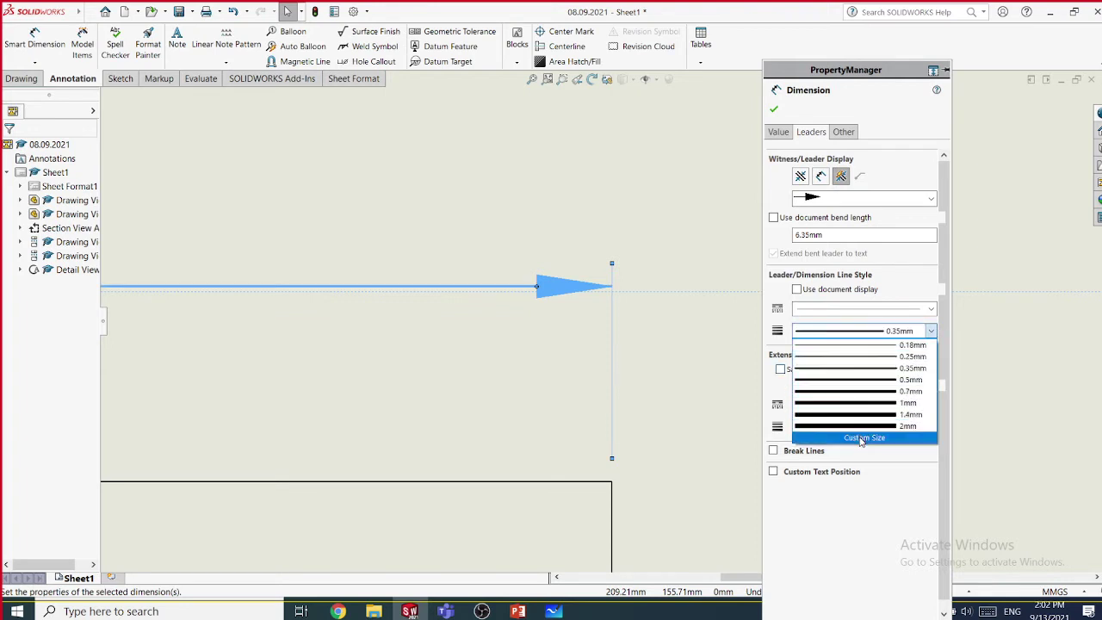
{"action": "left_click", "coordinate": [787, 350]}
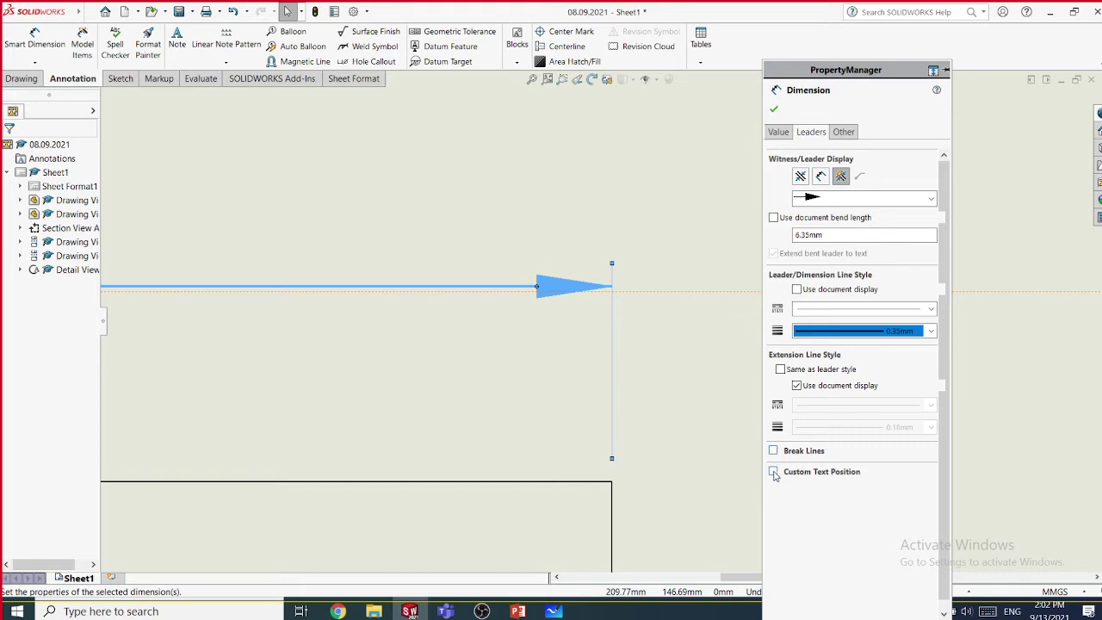
- Enable custom text position for the diameter dimension, compare the three layouts, and place the text in line with a broken dimension line
{"action": "scroll", "coordinate": [573, 401], "scroll_direction": "up", "scroll_amount": 4}
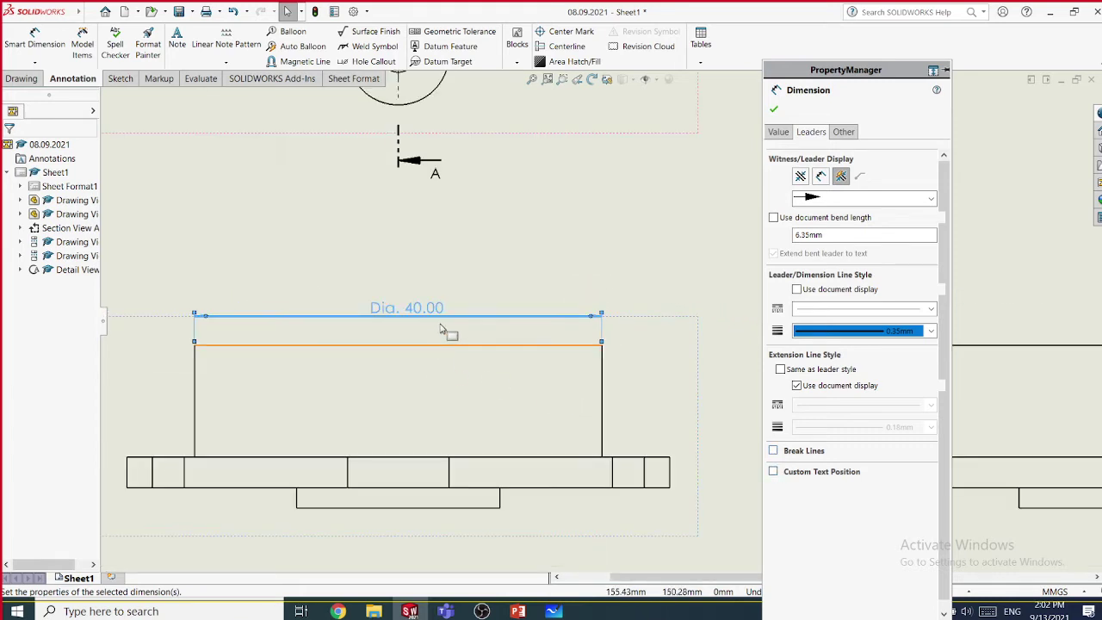
{"action": "scroll", "coordinate": [441, 328], "scroll_direction": "down", "scroll_amount": 4}
{"action": "scroll", "coordinate": [446, 326], "scroll_direction": "up", "scroll_amount": 2}
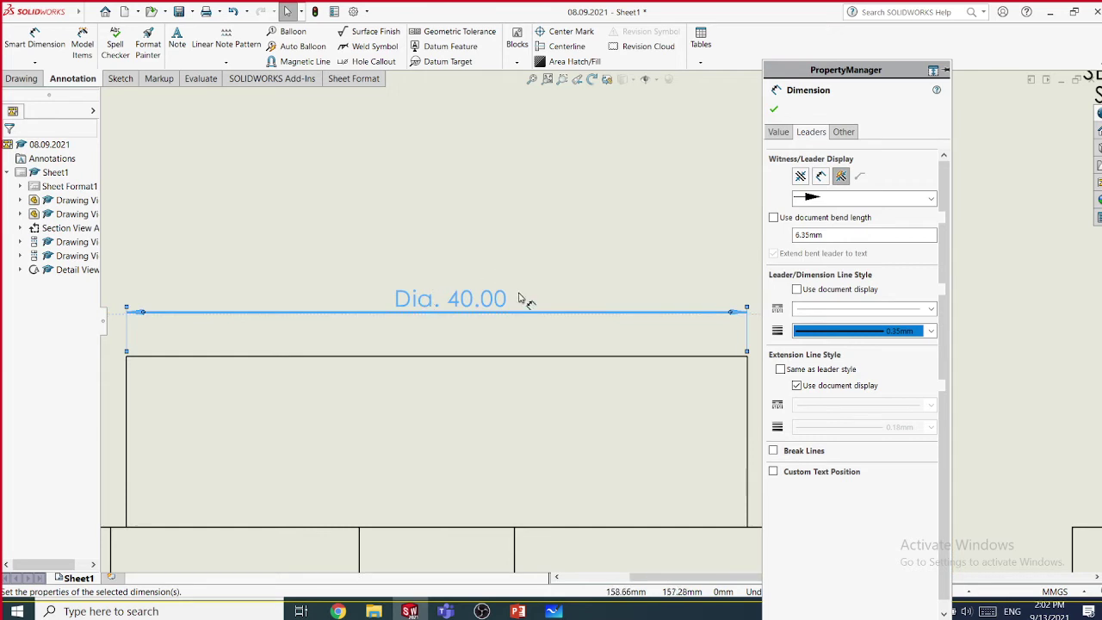
{"action": "left_click", "coordinate": [773, 472]}
{"action": "left_click", "coordinate": [813, 490]}
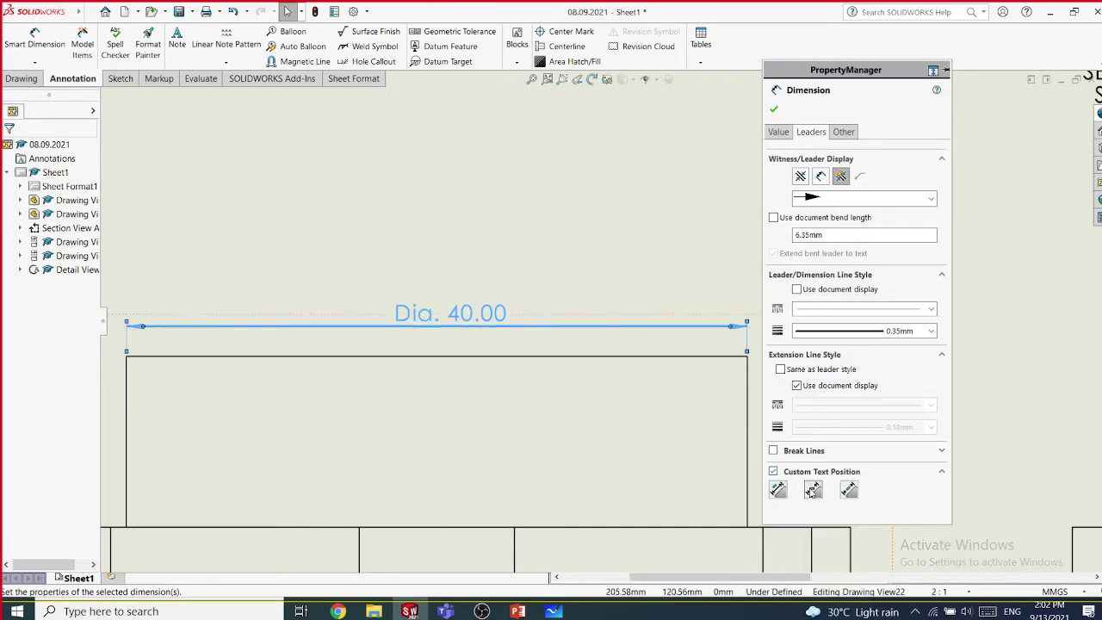
{"action": "left_click", "coordinate": [850, 490]}
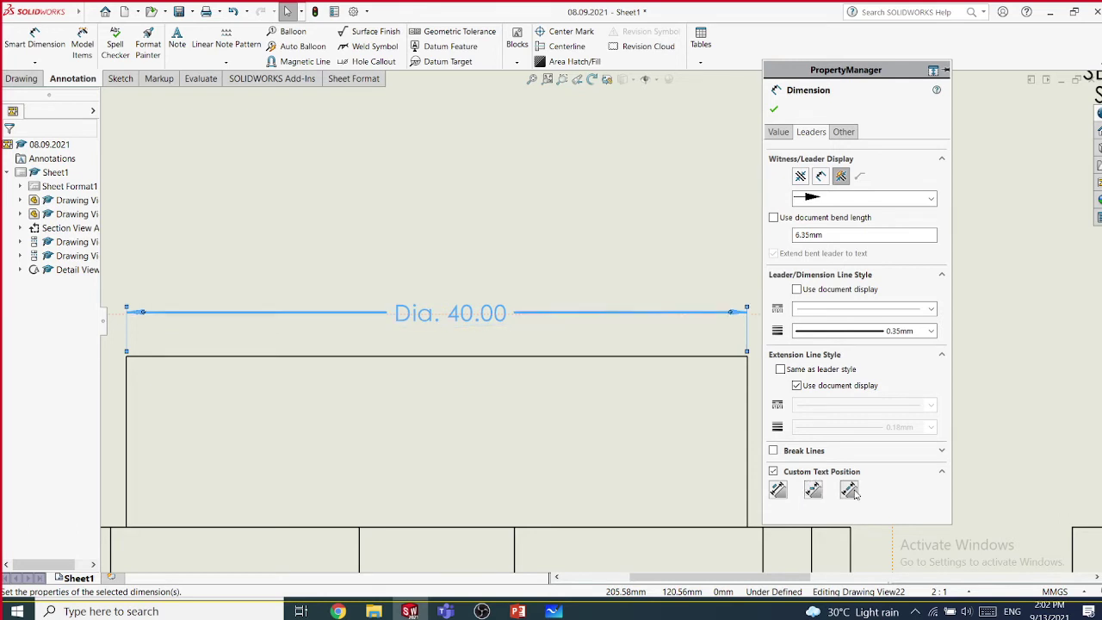
{"action": "left_click", "coordinate": [777, 490]}
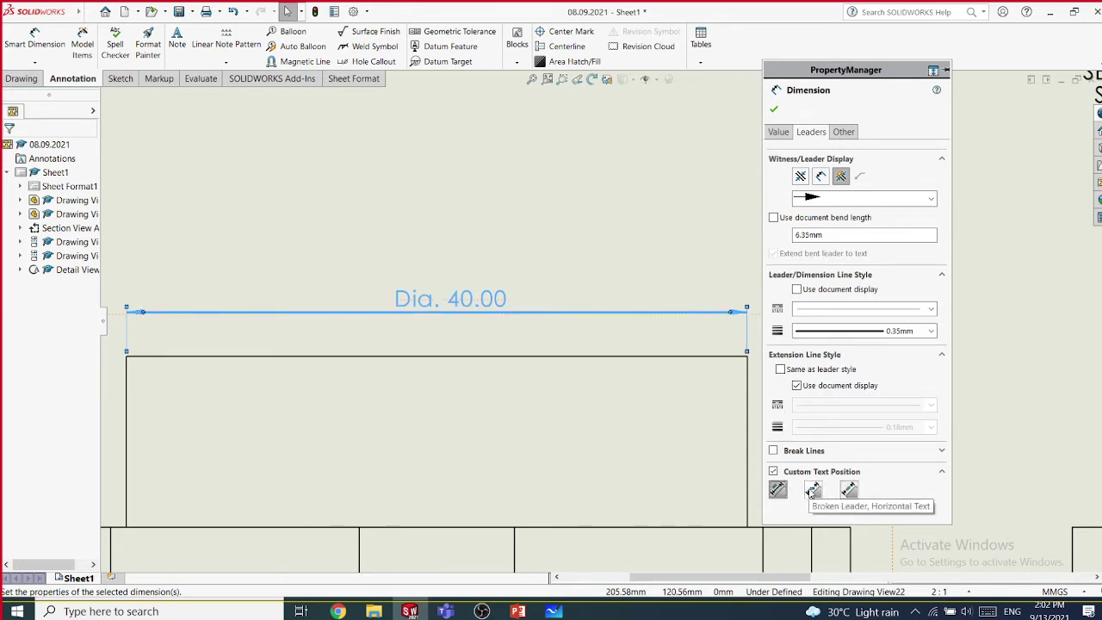
{"action": "left_click", "coordinate": [813, 490]}
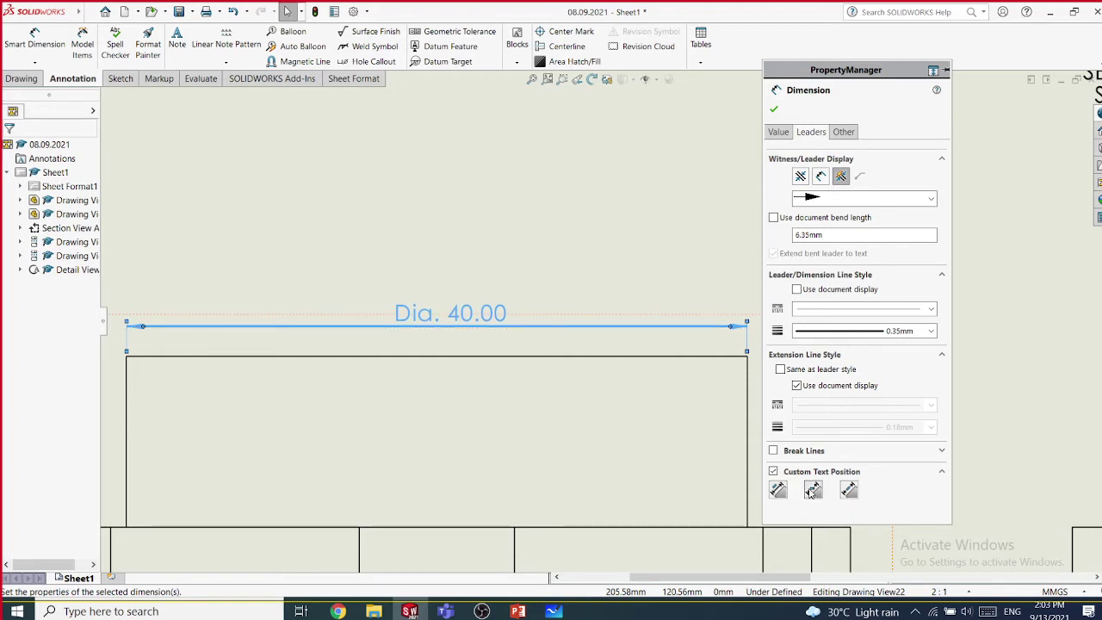
{"action": "left_click", "coordinate": [848, 490]}
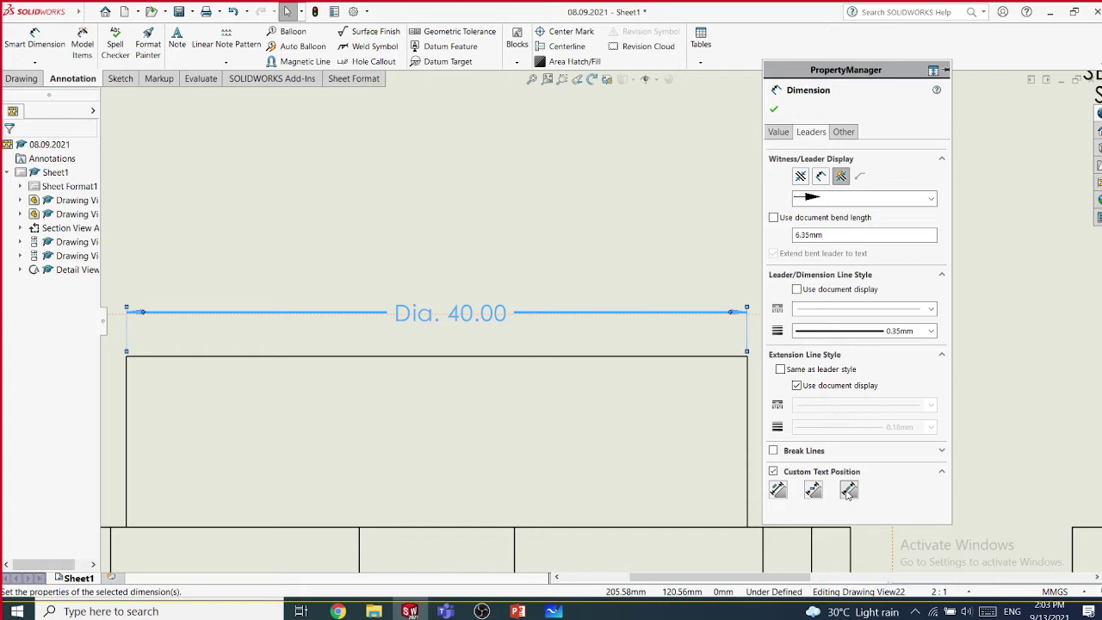
{"action": "left_click", "coordinate": [849, 490]}
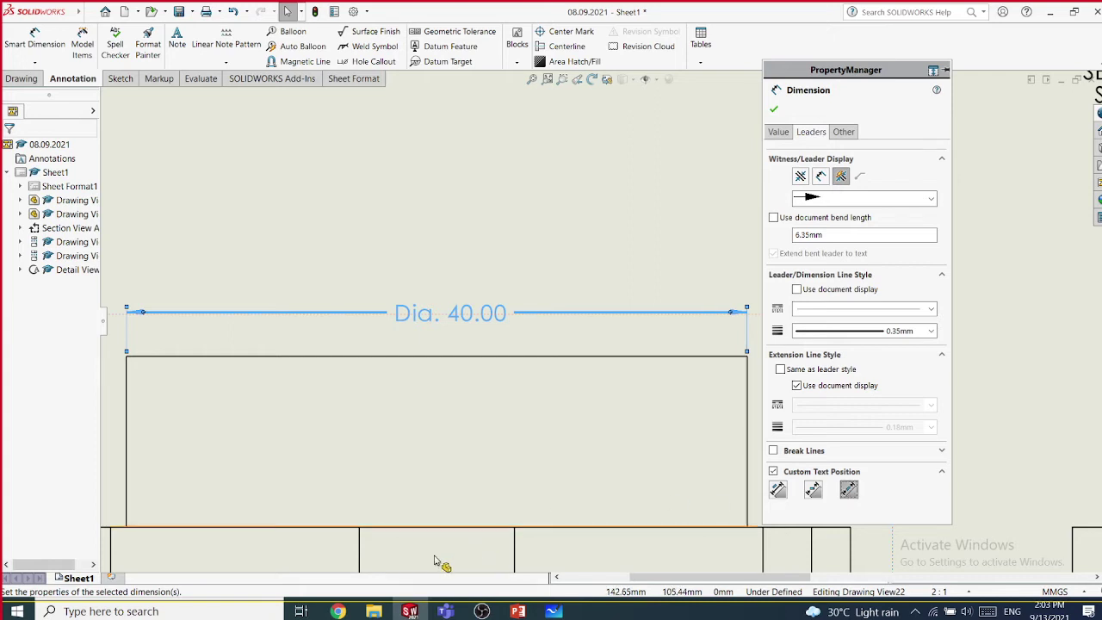
- Find AutoCAD 2022 - English among the installed programs and launch it while staying on the SOLIDWORKS drawing
{"action": "left_click", "coordinate": [140, 613]}
{"action": "type", "text": "a"}
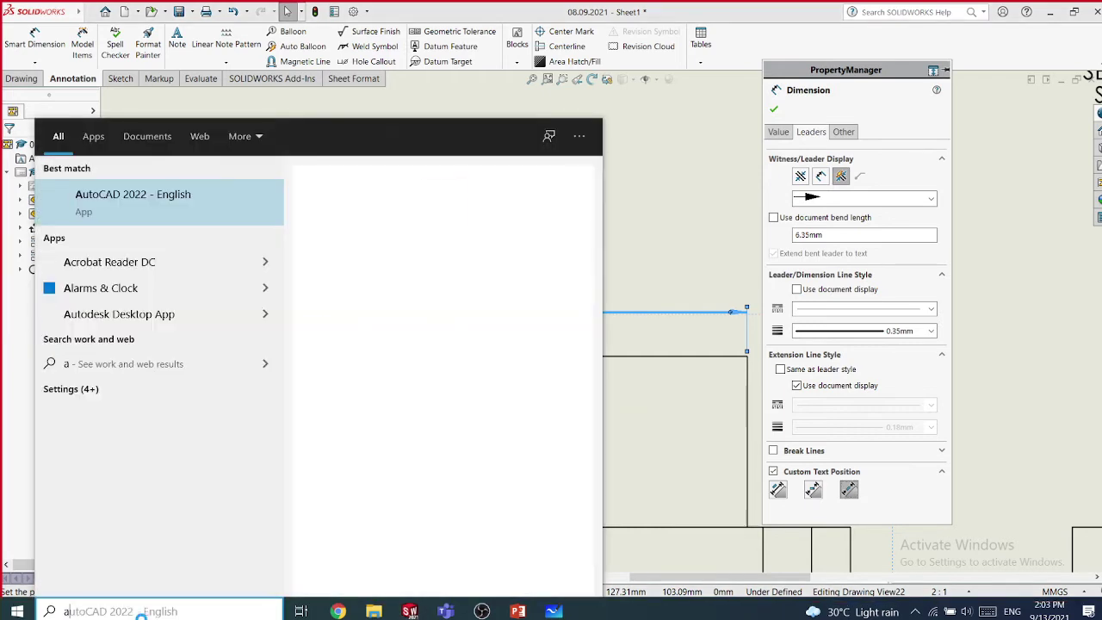
{"action": "type", "text": "ut"}
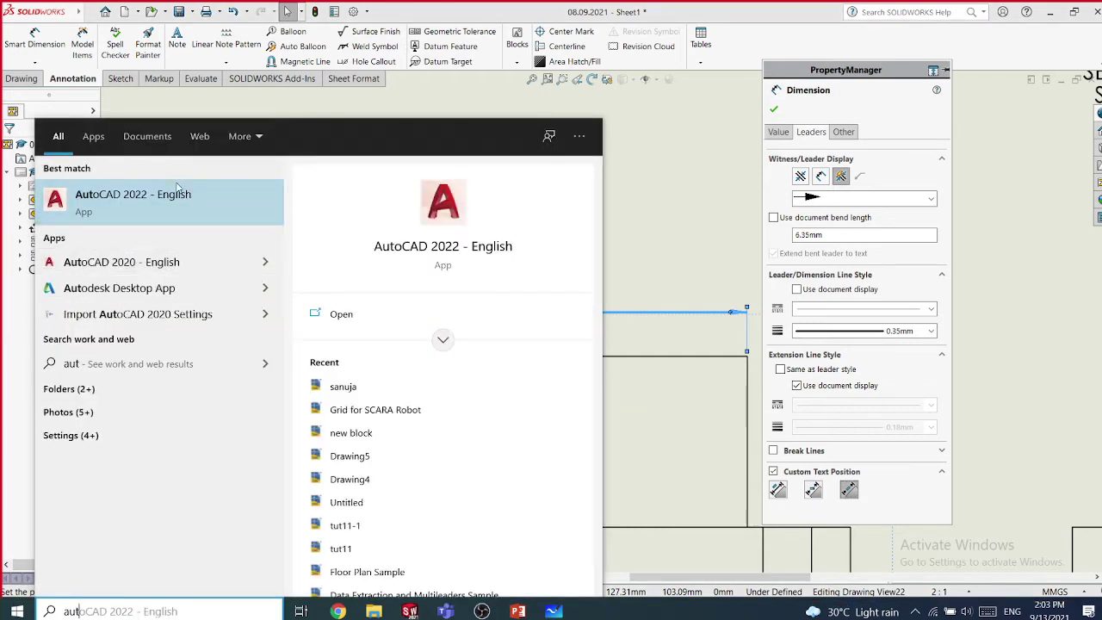
{"action": "left_click", "coordinate": [160, 199]}
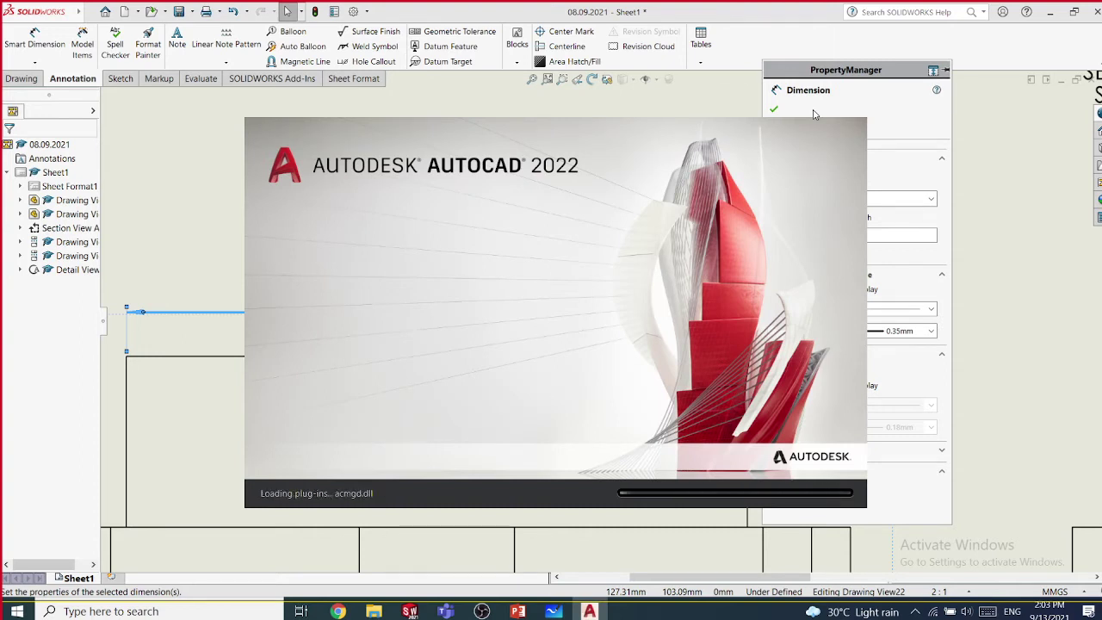
{"action": "left_click", "coordinate": [811, 115]}
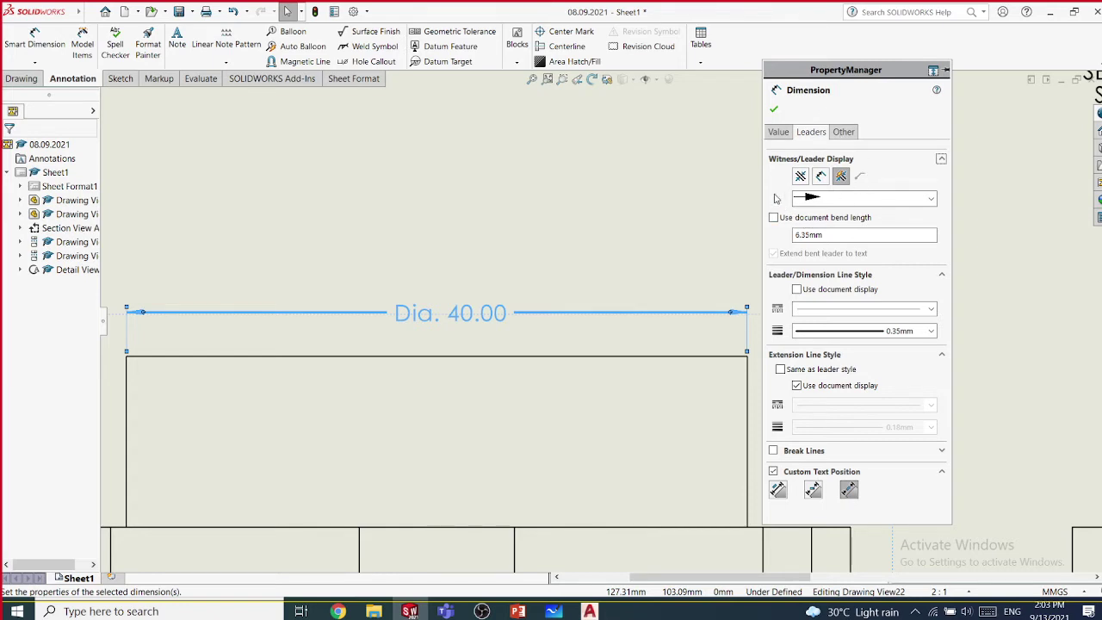
- Set the diameter dimension's leader line thickness to 0.18 mm and turn off the document display for its extension lines
{"action": "left_click", "coordinate": [820, 200]}
{"action": "left_click", "coordinate": [818, 200]}
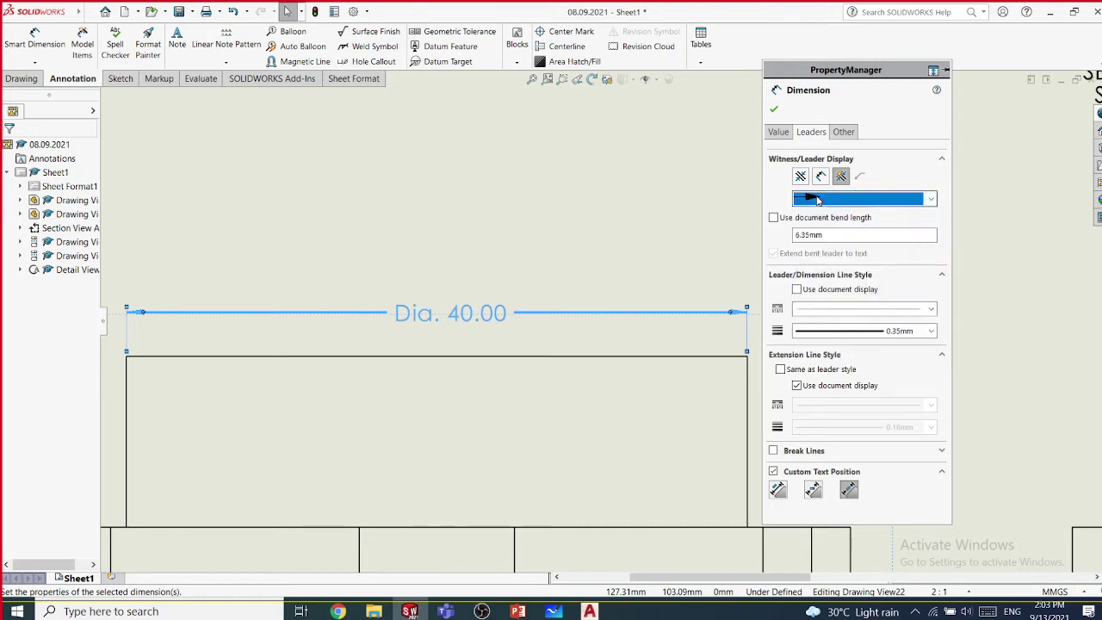
{"action": "left_click", "coordinate": [844, 311]}
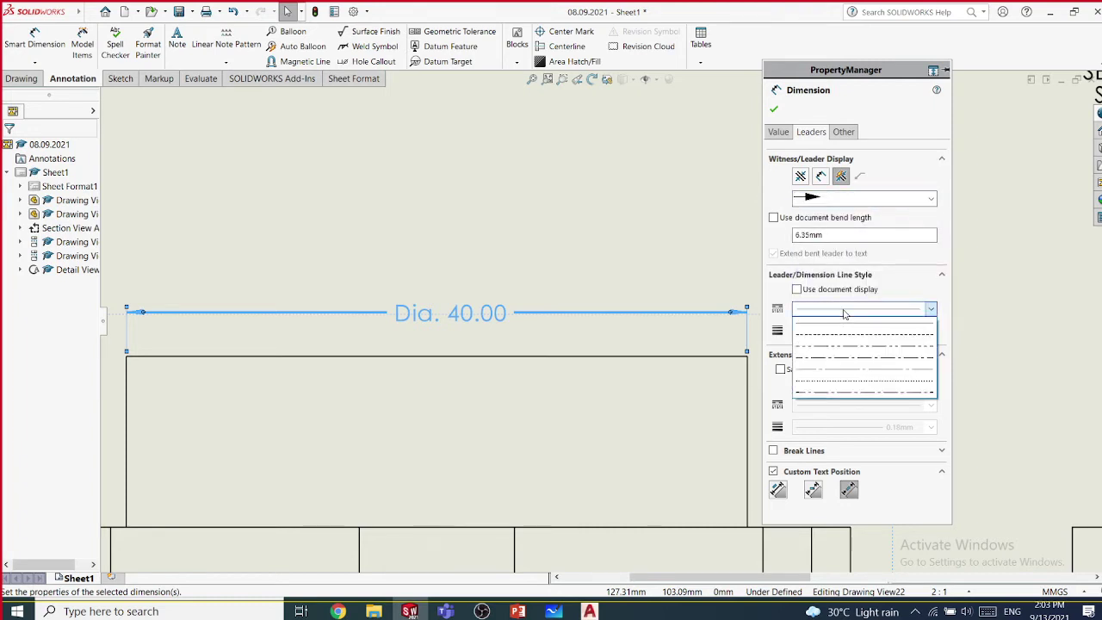
{"action": "left_click", "coordinate": [847, 313]}
{"action": "left_click", "coordinate": [849, 331]}
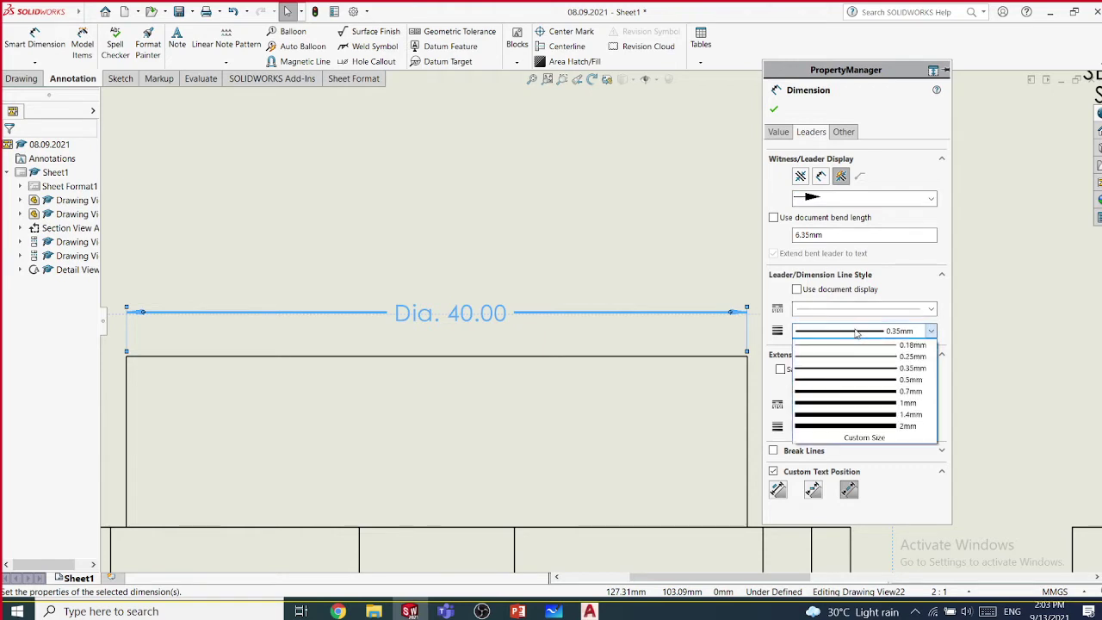
{"action": "left_click", "coordinate": [859, 348]}
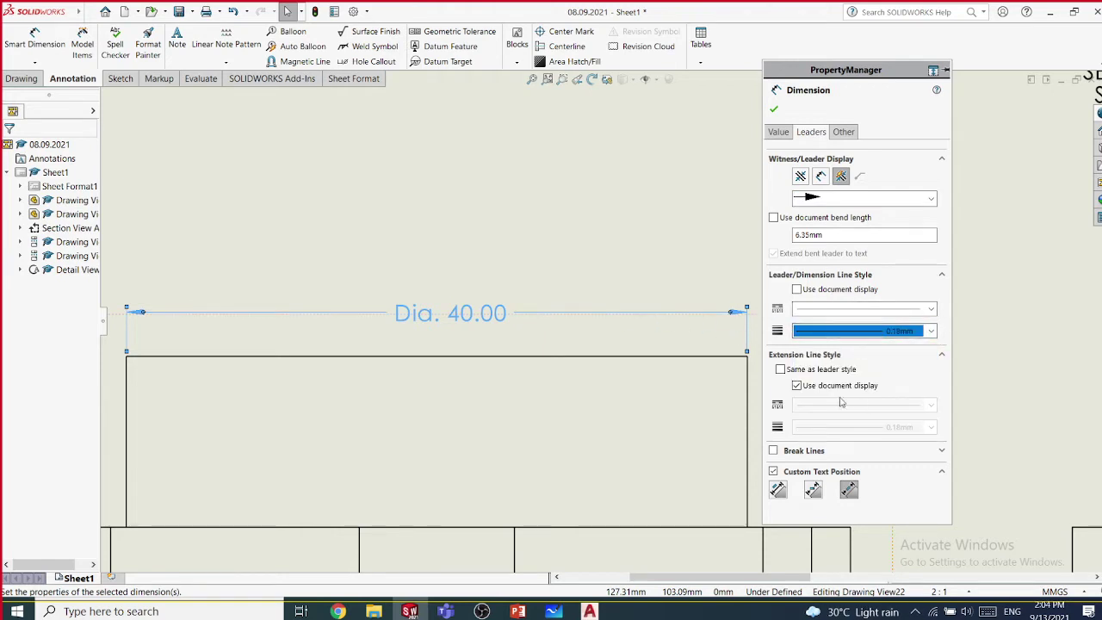
{"action": "left_click", "coordinate": [797, 386]}
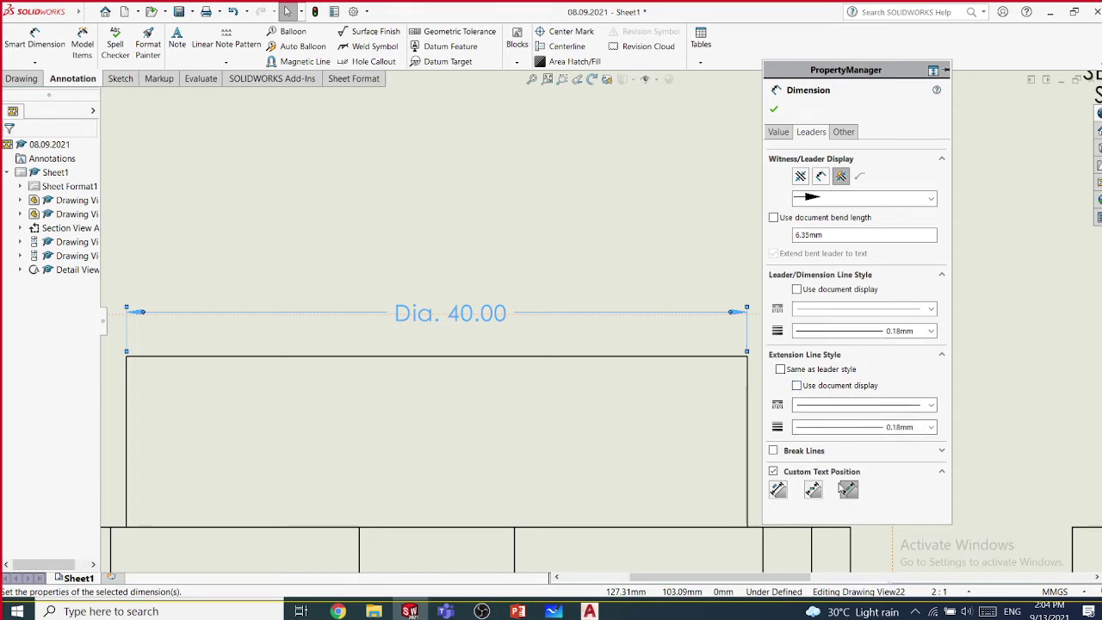
- Turn off the document font for the diameter dimension and accept Century Gothic Regular at 3.50 mm height
{"action": "left_click", "coordinate": [844, 133]}
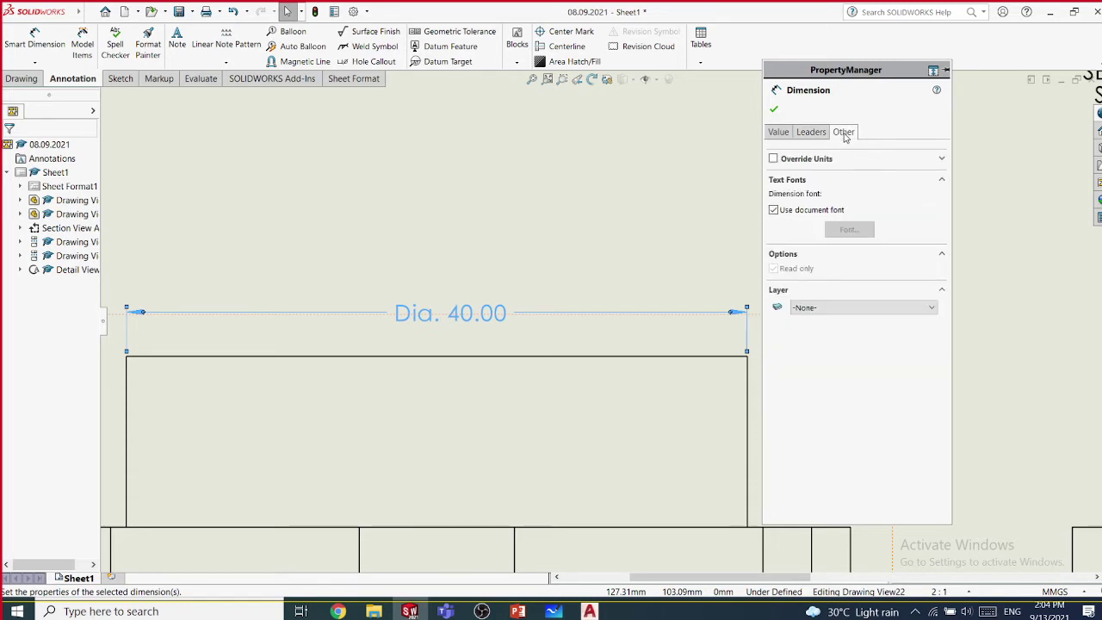
{"action": "left_click", "coordinate": [773, 210]}
{"action": "left_click", "coordinate": [846, 230]}
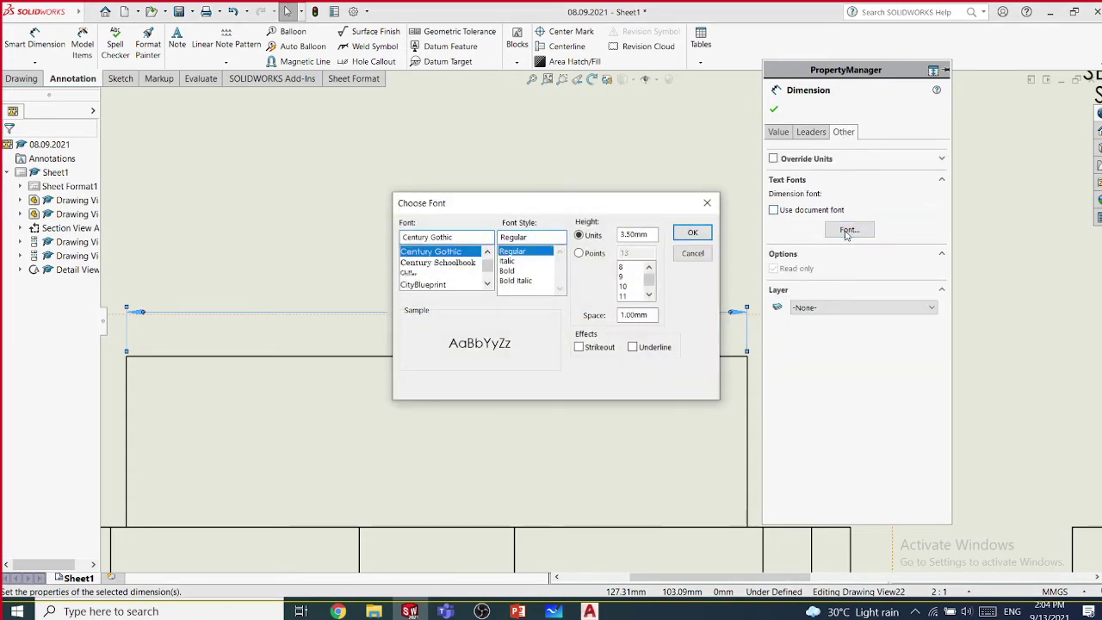
{"action": "left_click", "coordinate": [692, 234]}
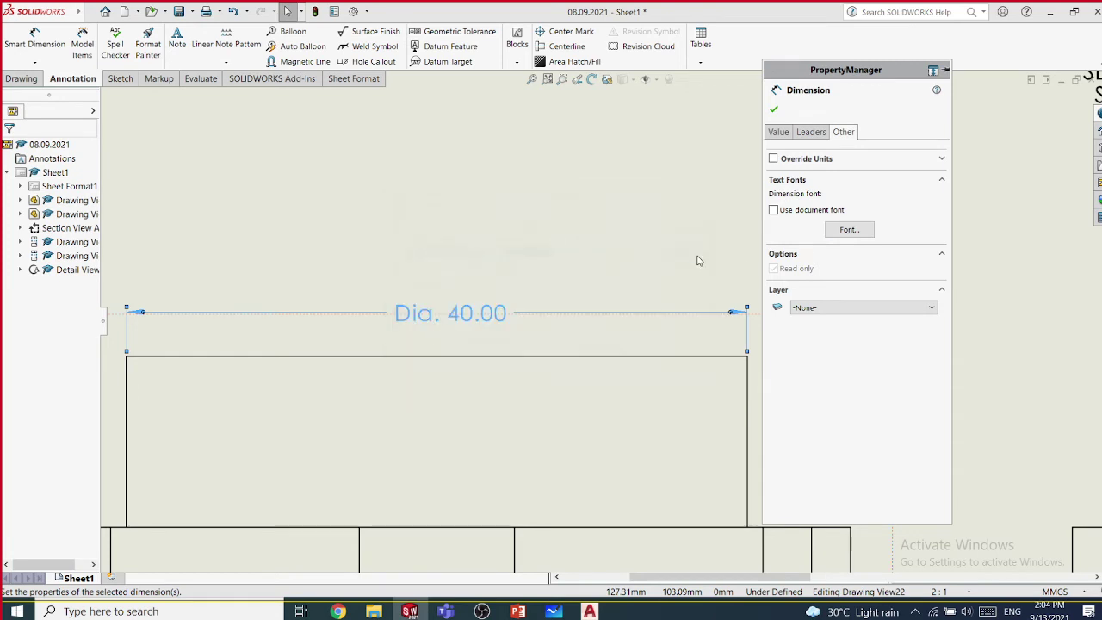
- Look through the layers available for the diameter dimension and keep its layer assignment at None
{"action": "left_click", "coordinate": [823, 310]}
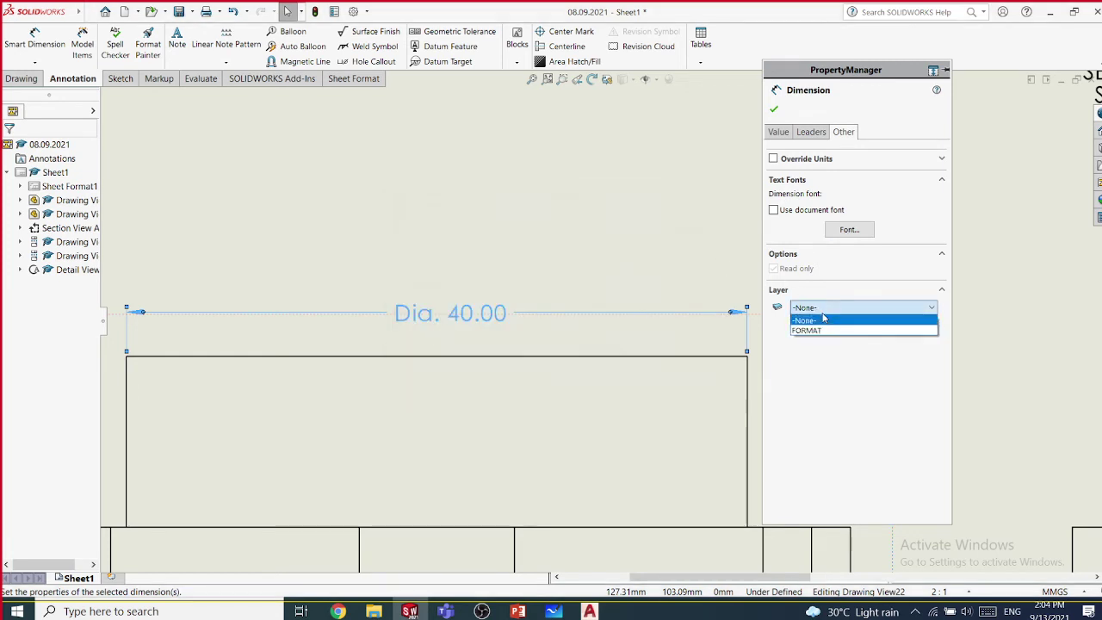
{"action": "left_click", "coordinate": [823, 319]}
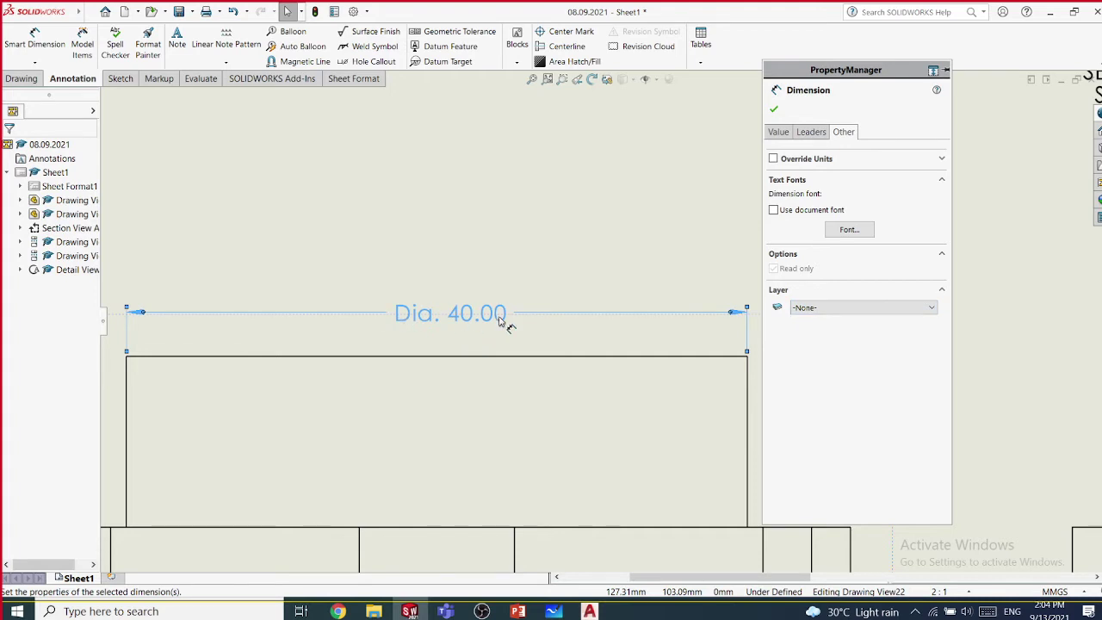
{"action": "scroll", "coordinate": [483, 320], "scroll_direction": "up", "scroll_amount": 5}
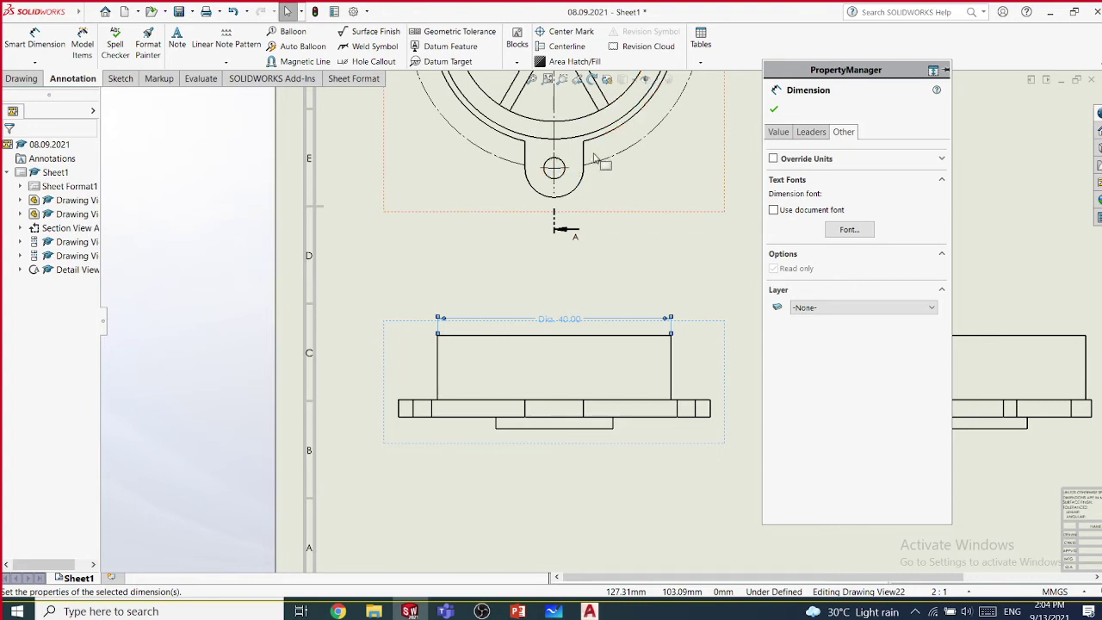
{"action": "left_click", "coordinate": [836, 312]}
{"action": "left_click", "coordinate": [837, 316]}
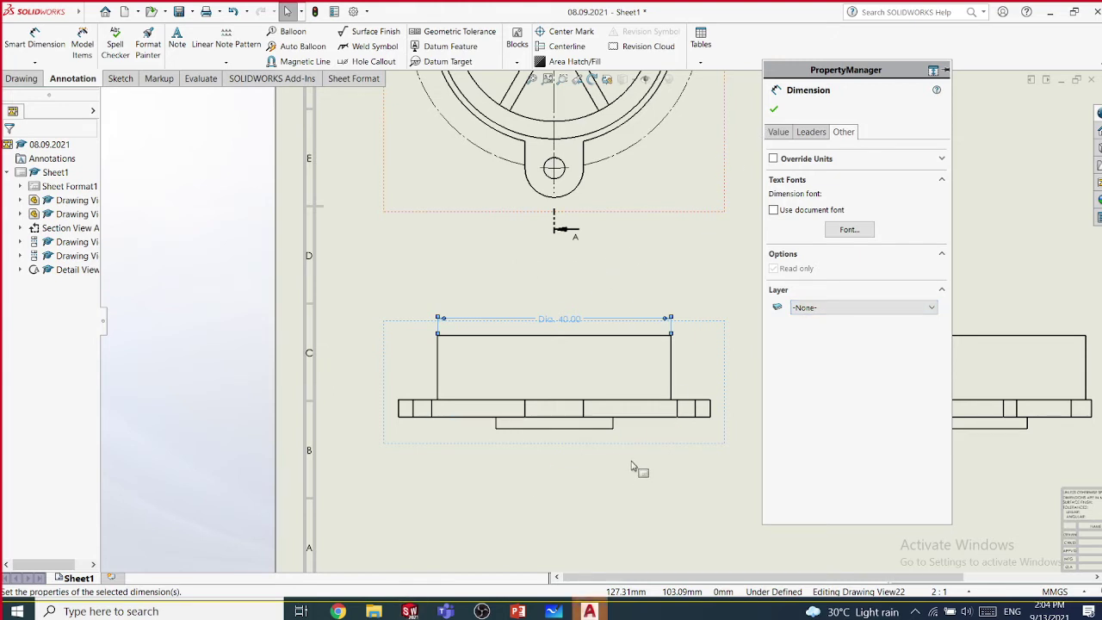
- Revisit the diameter dimension's leader and value settings and switch to AutoCAD 2022
{"action": "left_click", "coordinate": [809, 135]}
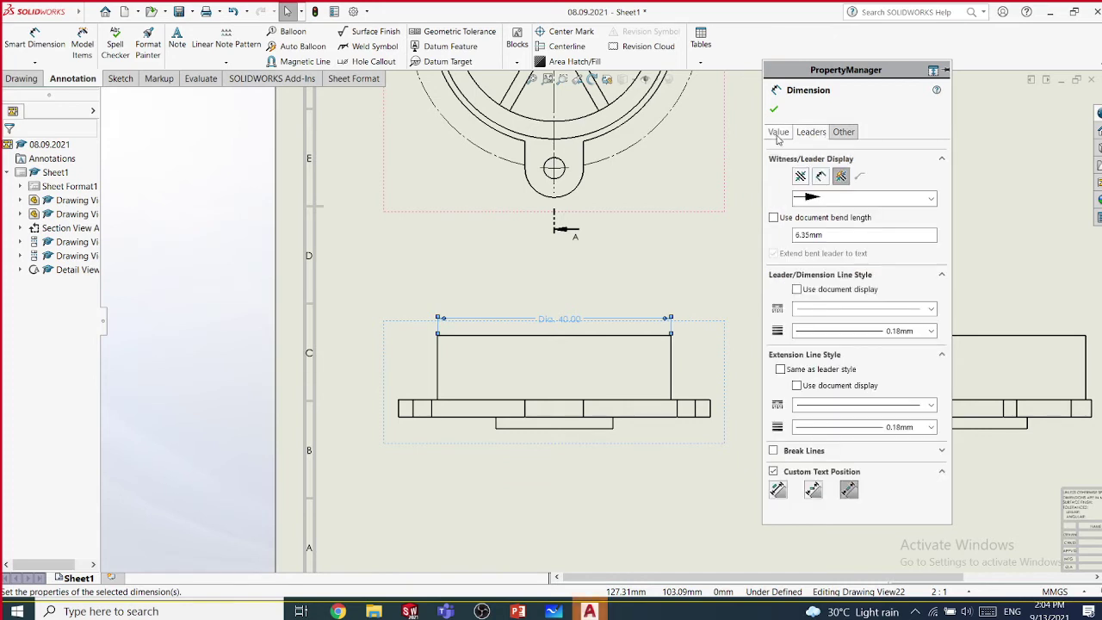
{"action": "left_click", "coordinate": [778, 132]}
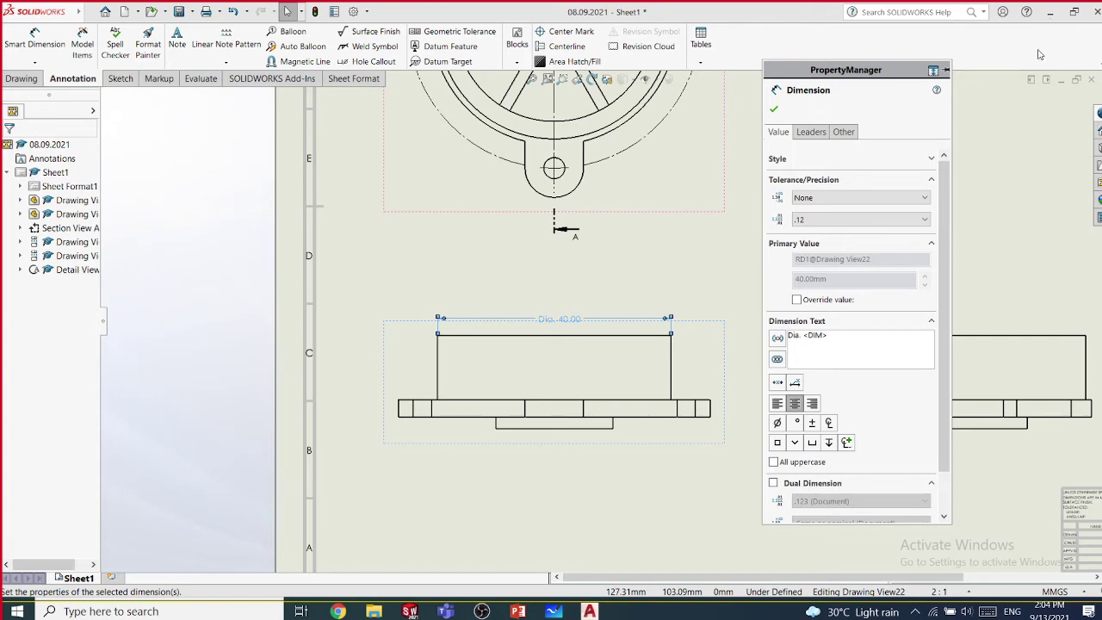
{"action": "mouse_move", "coordinate": [589, 612]}
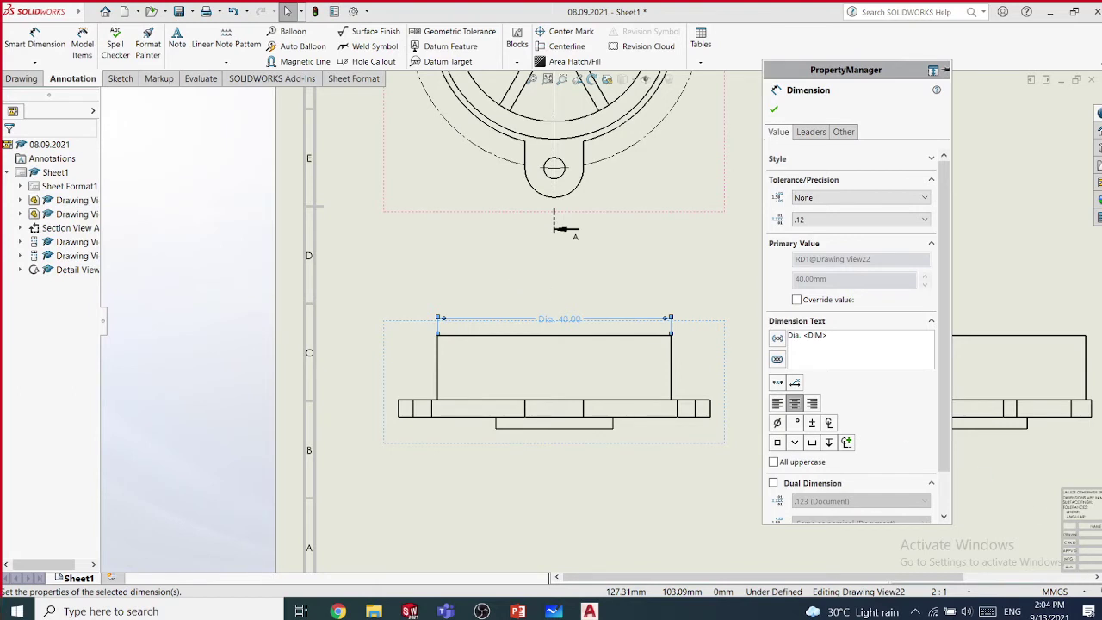
{"action": "key", "text": "alt+Tab"}
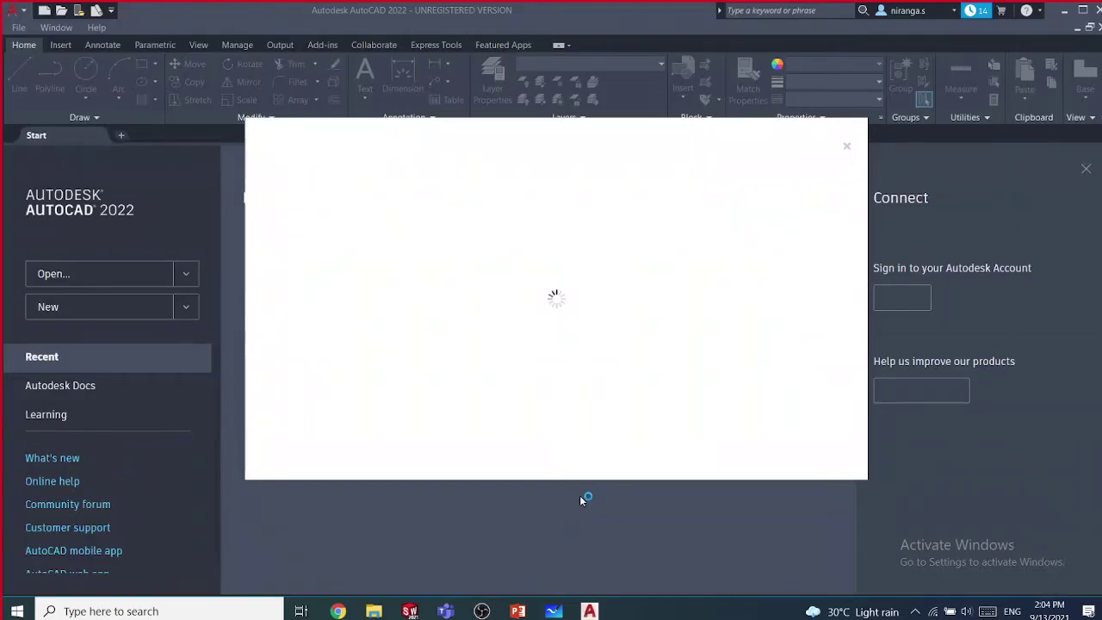
- Switch briefly to the SOLIDWORKS drawing, return to AutoCAD 2022 and dismiss its trial notice
{"action": "key", "text": "alt+Tab"}
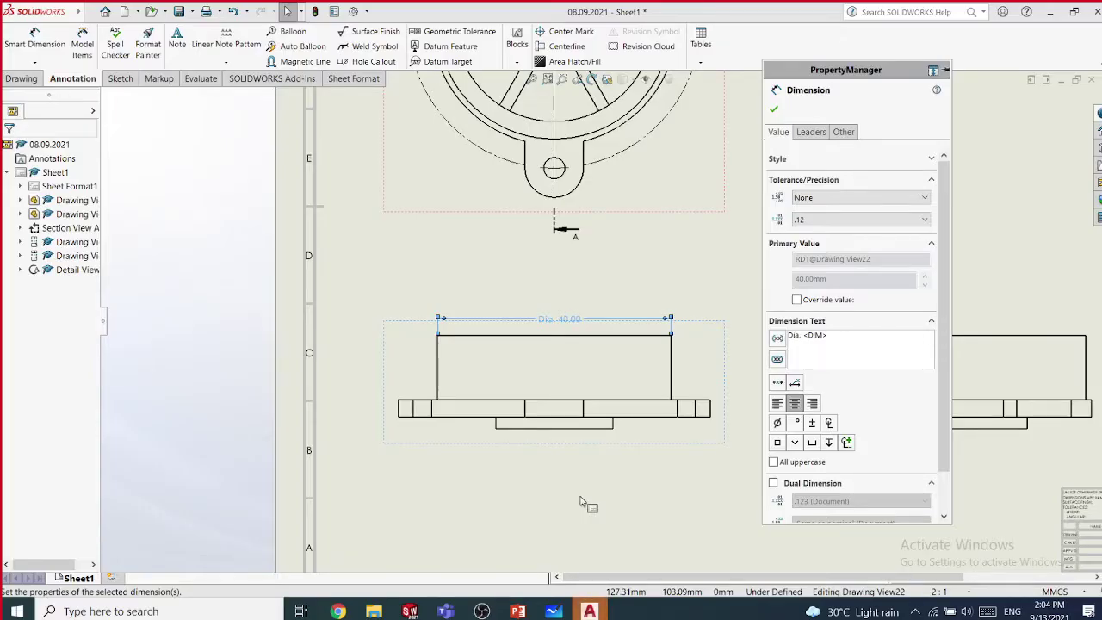
{"action": "key", "text": "super+d"}
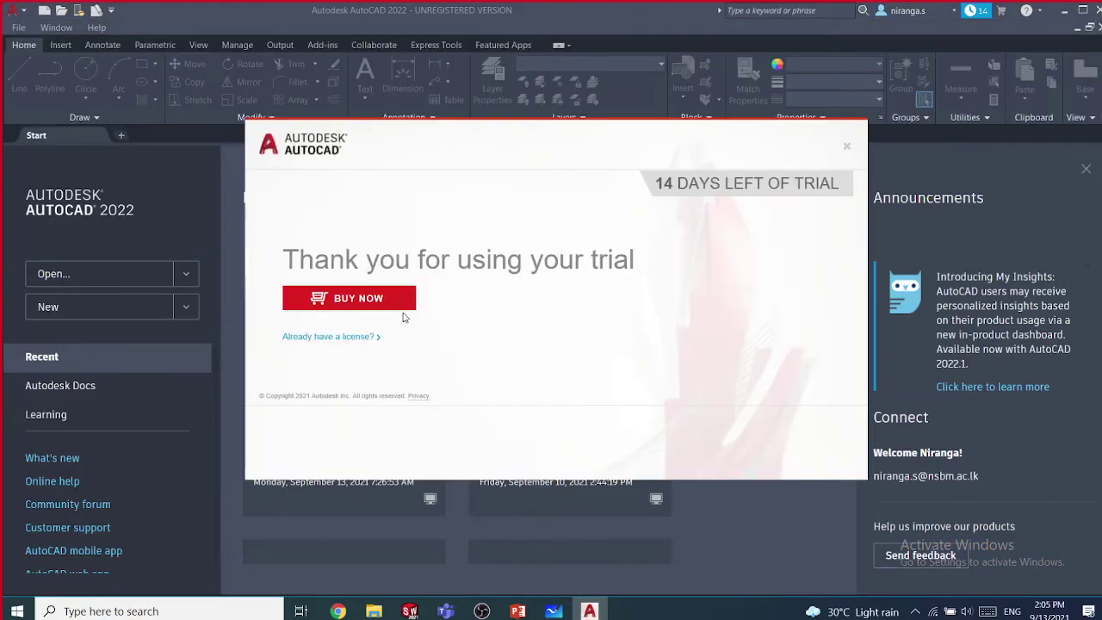
{"action": "left_click", "coordinate": [848, 150]}
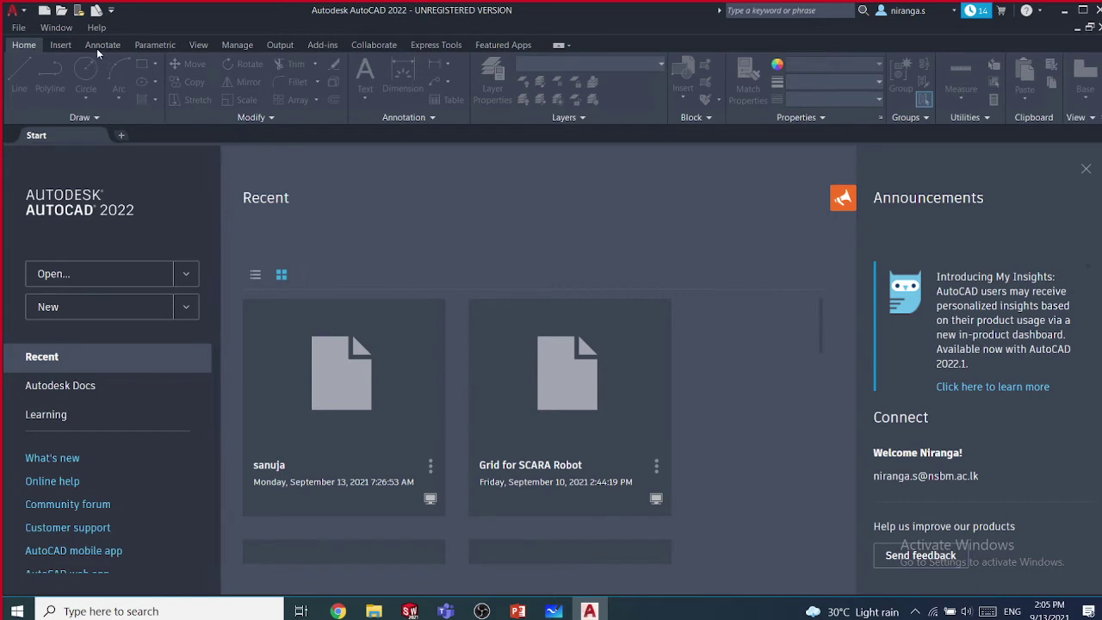
{"action": "left_click", "coordinate": [352, 397]}
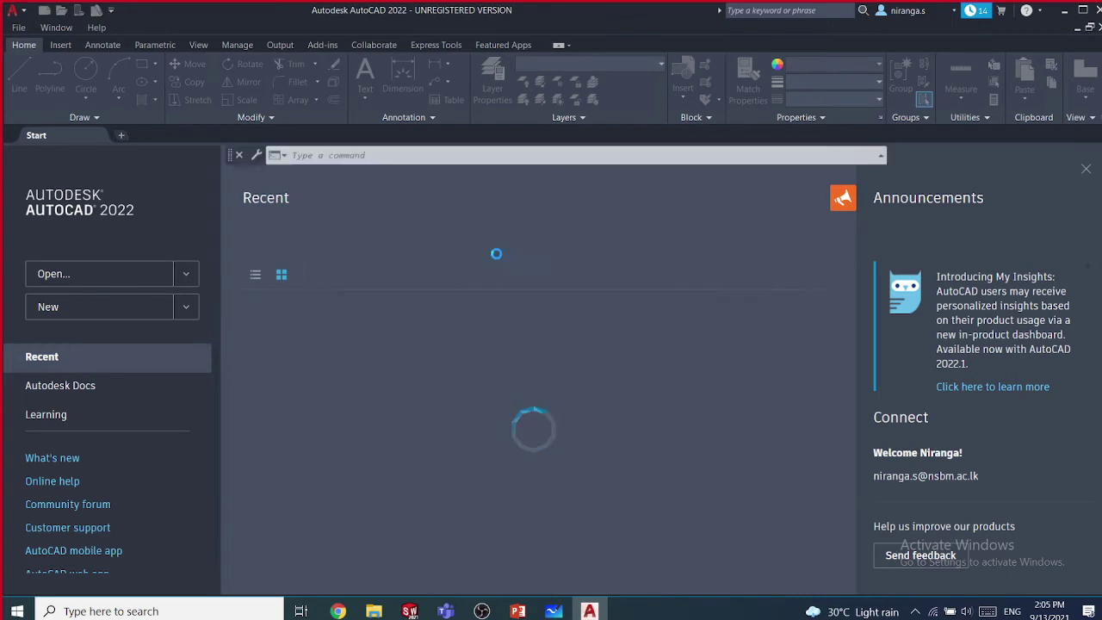
{"action": "left_click", "coordinate": [597, 338]}
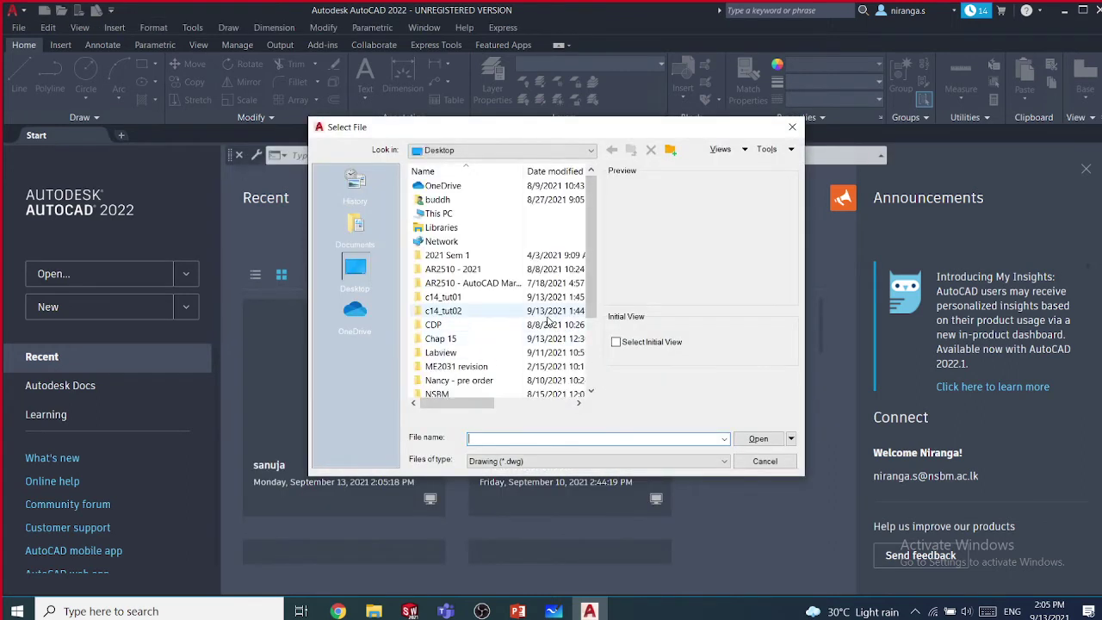
{"action": "left_click_drag", "start_coordinate": [589, 306], "coordinate": [590, 370]}
{"action": "left_click", "coordinate": [765, 461]}
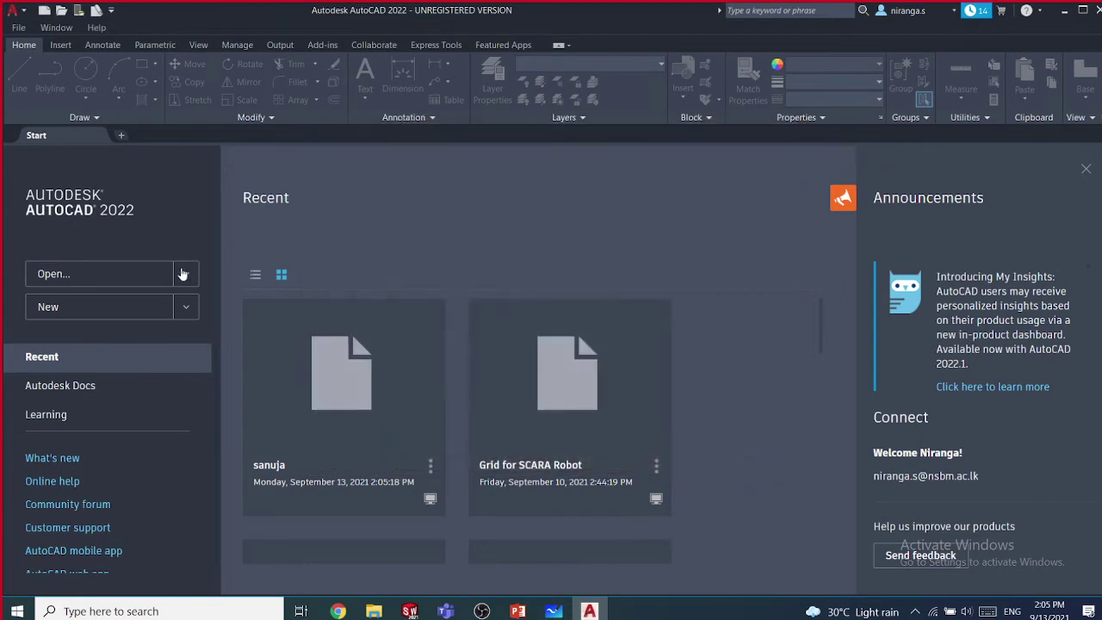
- Start a new blank drawing and look through the available dimensioning commands without running any
{"action": "left_click", "coordinate": [98, 306]}
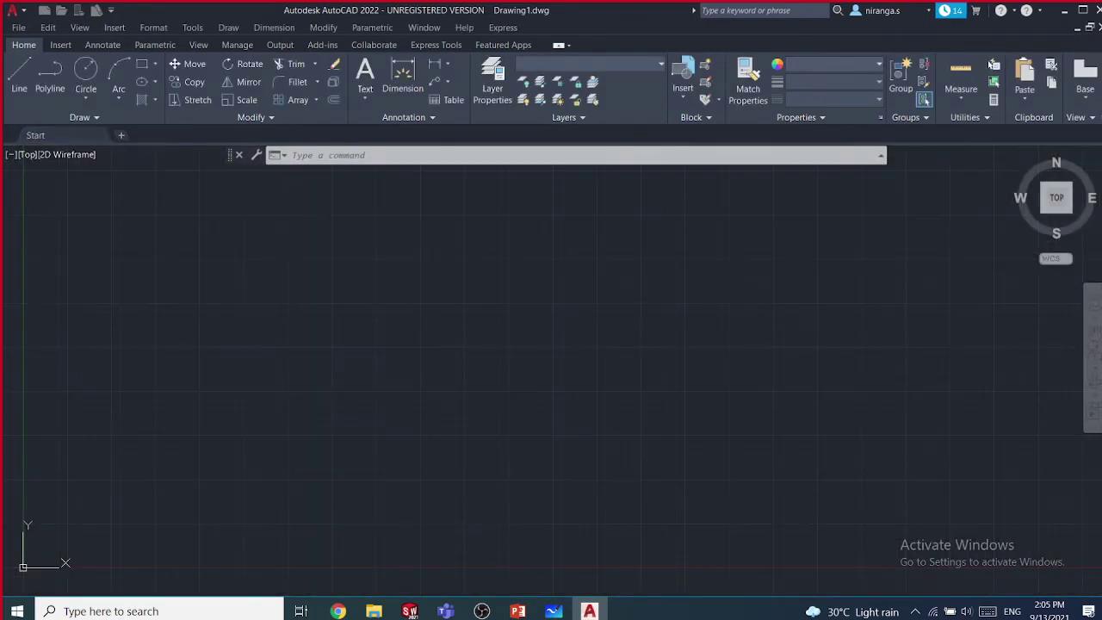
{"action": "left_click", "coordinate": [278, 31]}
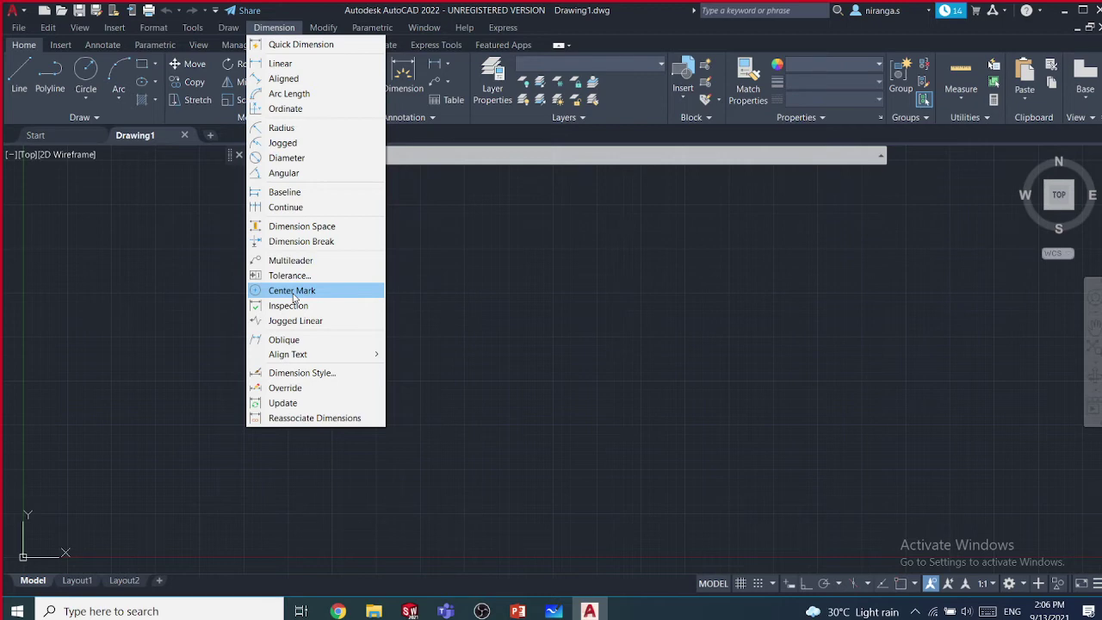
{"action": "left_click", "coordinate": [436, 132]}
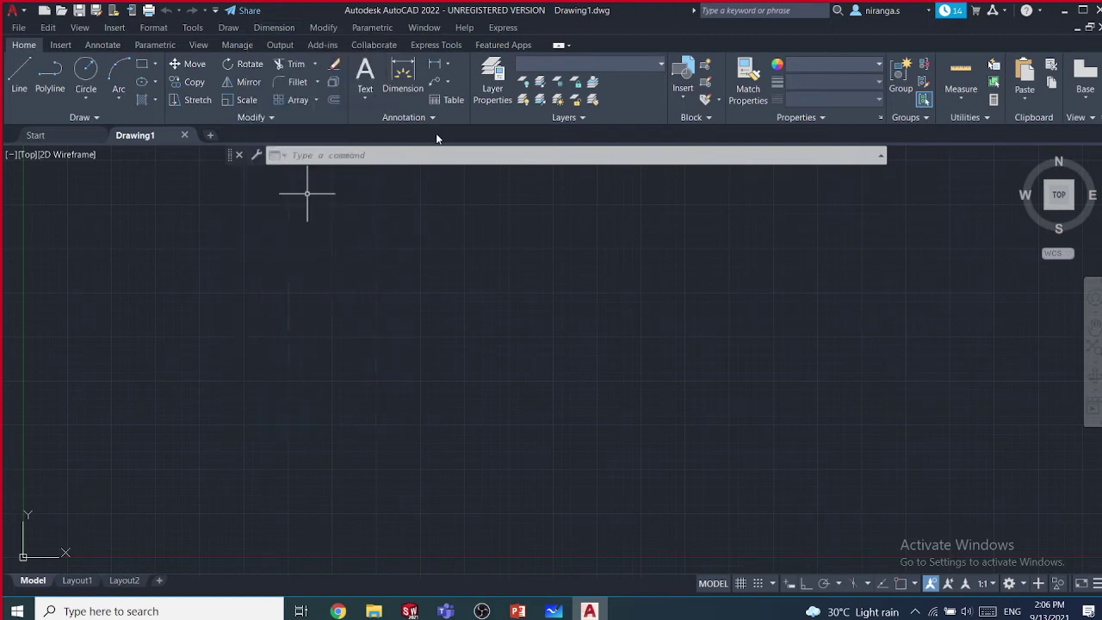
{"action": "left_click", "coordinate": [274, 28]}
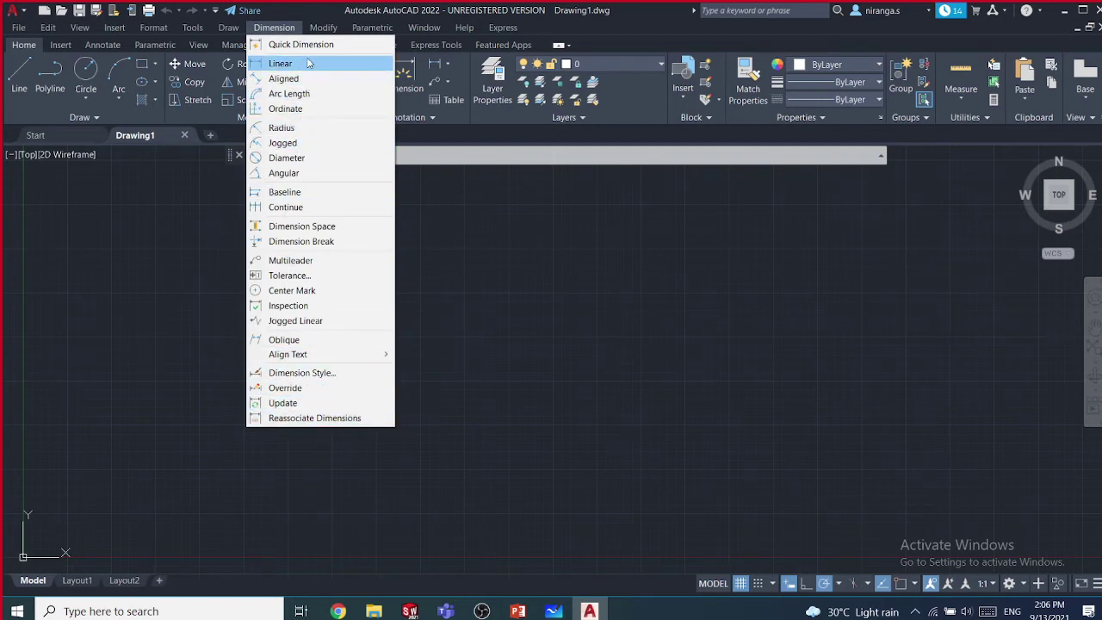
{"action": "left_click", "coordinate": [408, 144]}
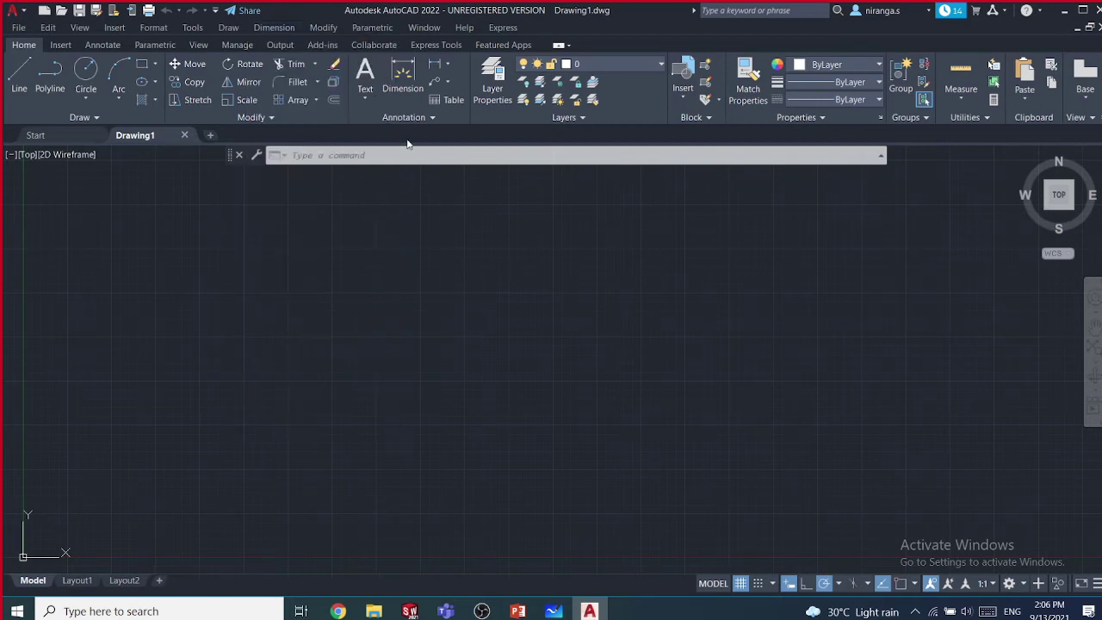
- Open the Standard dimension style for modification and examine the arrowhead types offered for the first and leader arrowheads
{"action": "left_click", "coordinate": [372, 118]}
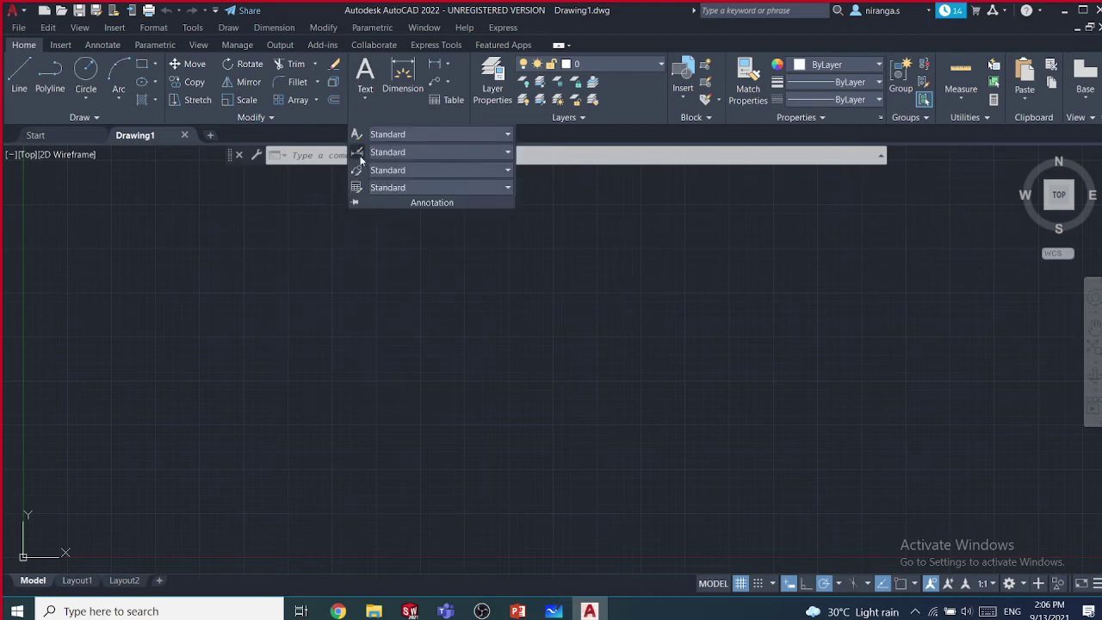
{"action": "left_click", "coordinate": [360, 160]}
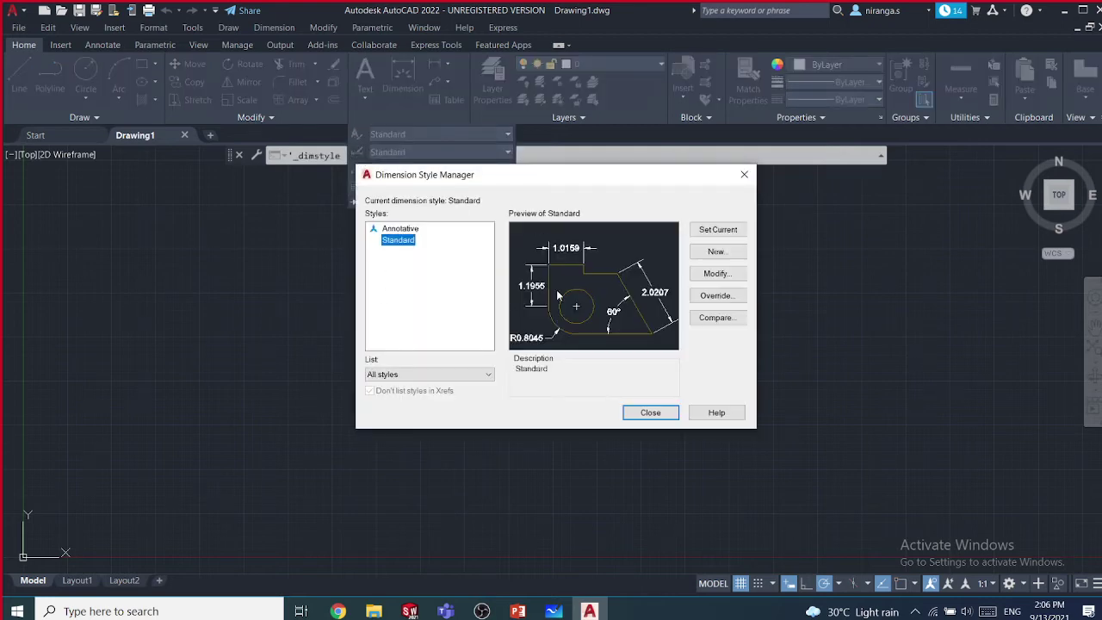
{"action": "left_click", "coordinate": [717, 276]}
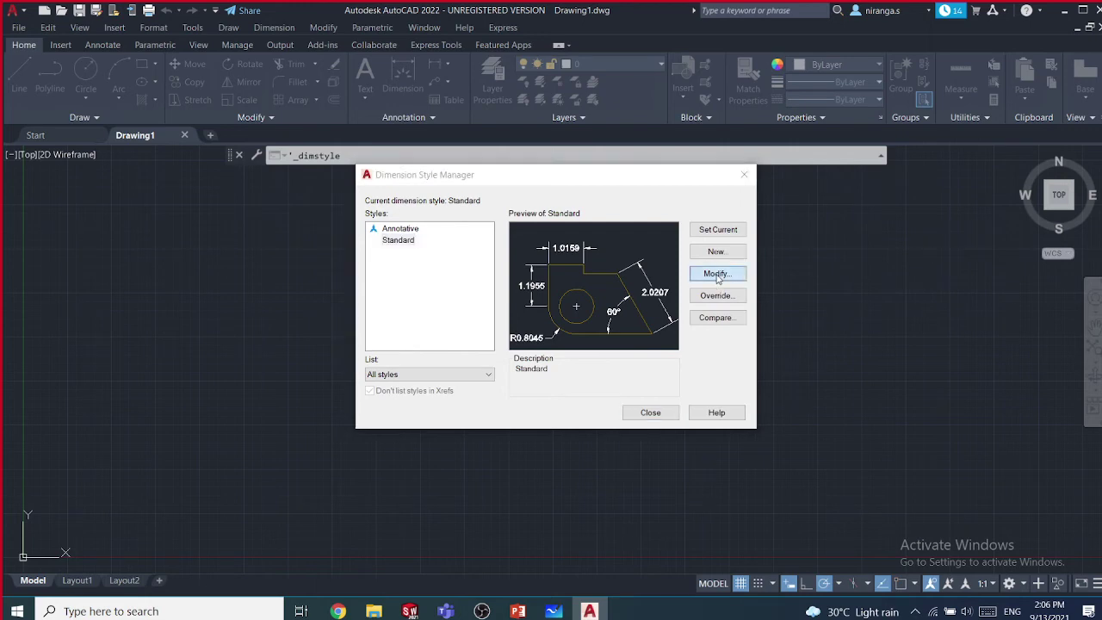
{"action": "left_click", "coordinate": [718, 275]}
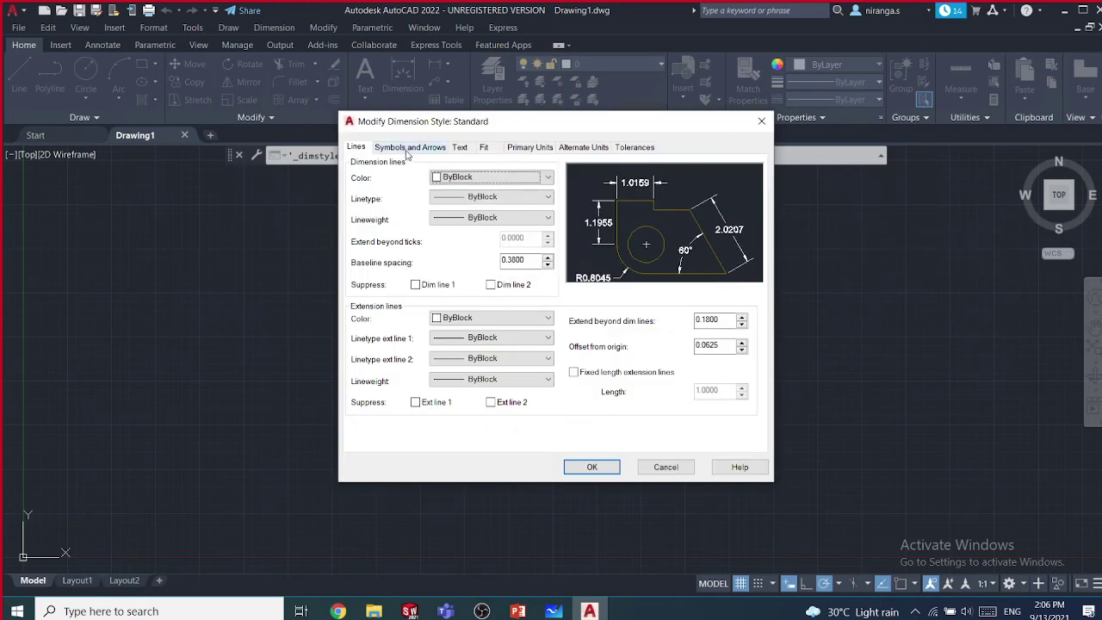
{"action": "left_click", "coordinate": [398, 150]}
{"action": "left_click", "coordinate": [534, 191]}
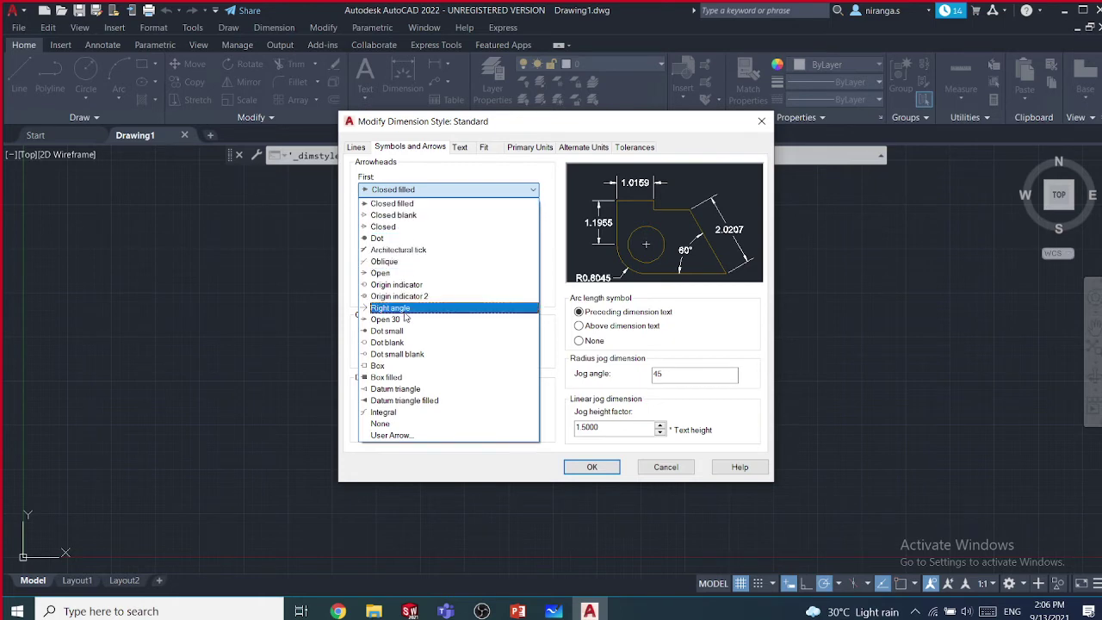
{"action": "left_click", "coordinate": [553, 336]}
{"action": "left_click", "coordinate": [401, 255]}
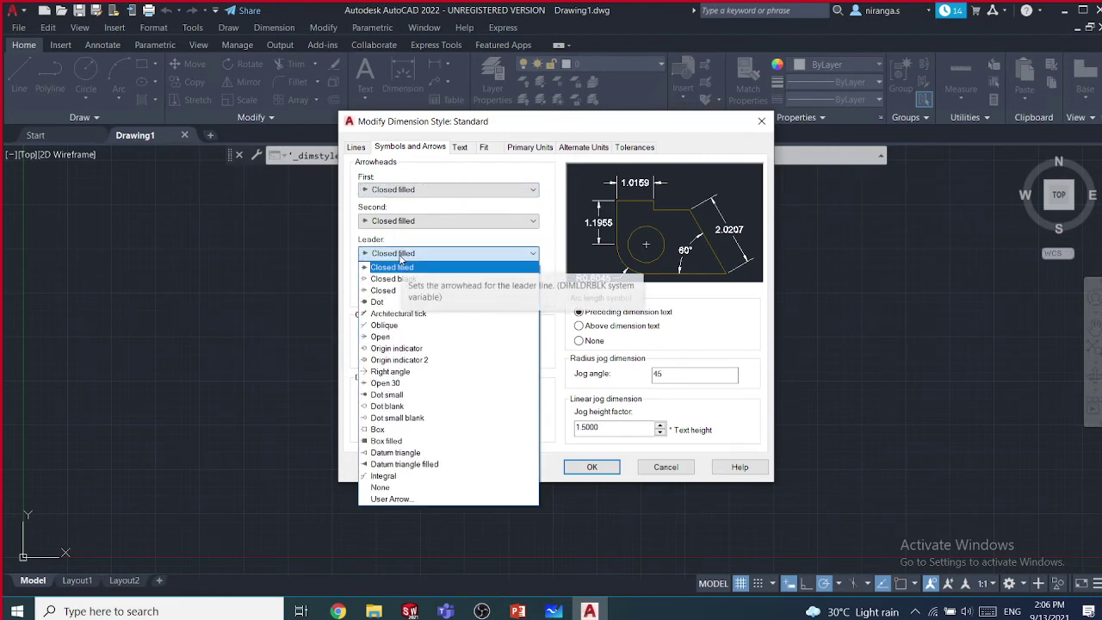
{"action": "left_click", "coordinate": [400, 255]}
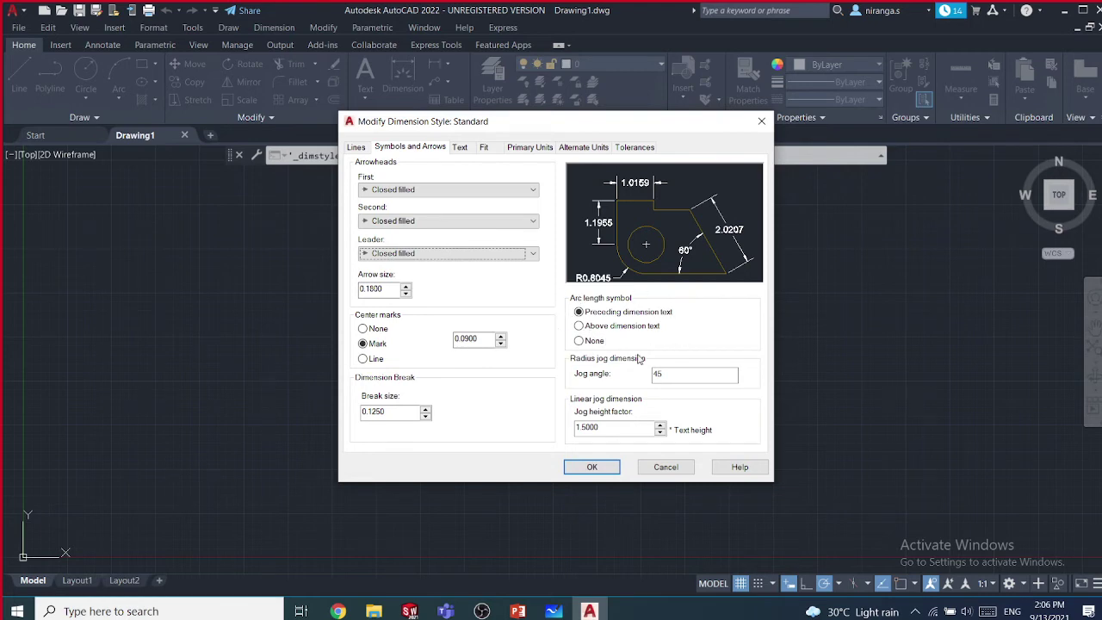
- Review the Standard style's text, fit, unit, tolerance, line and arrow settings, then leave the dimension style manager without changes
{"action": "left_click", "coordinate": [461, 147]}
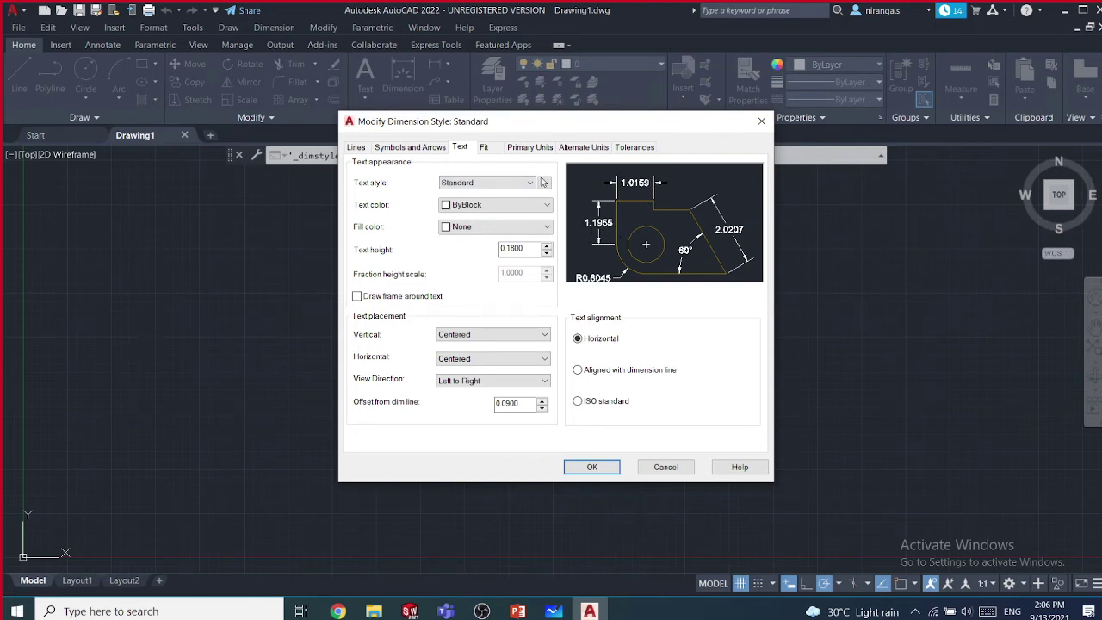
{"action": "left_click", "coordinate": [484, 149]}
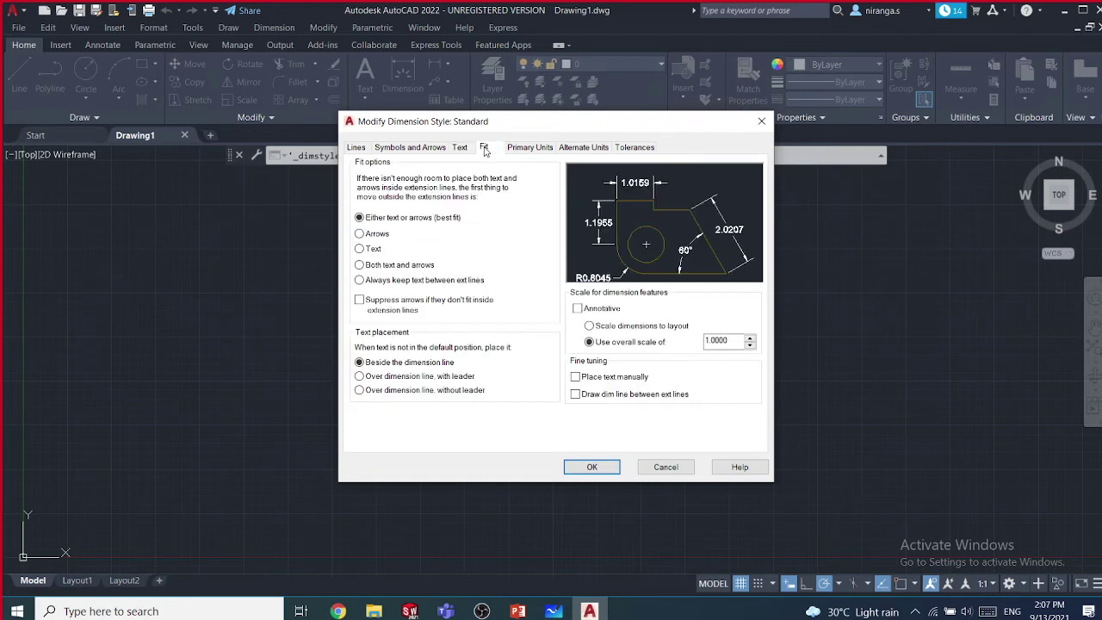
{"action": "left_click", "coordinate": [545, 150]}
{"action": "left_click", "coordinate": [575, 150]}
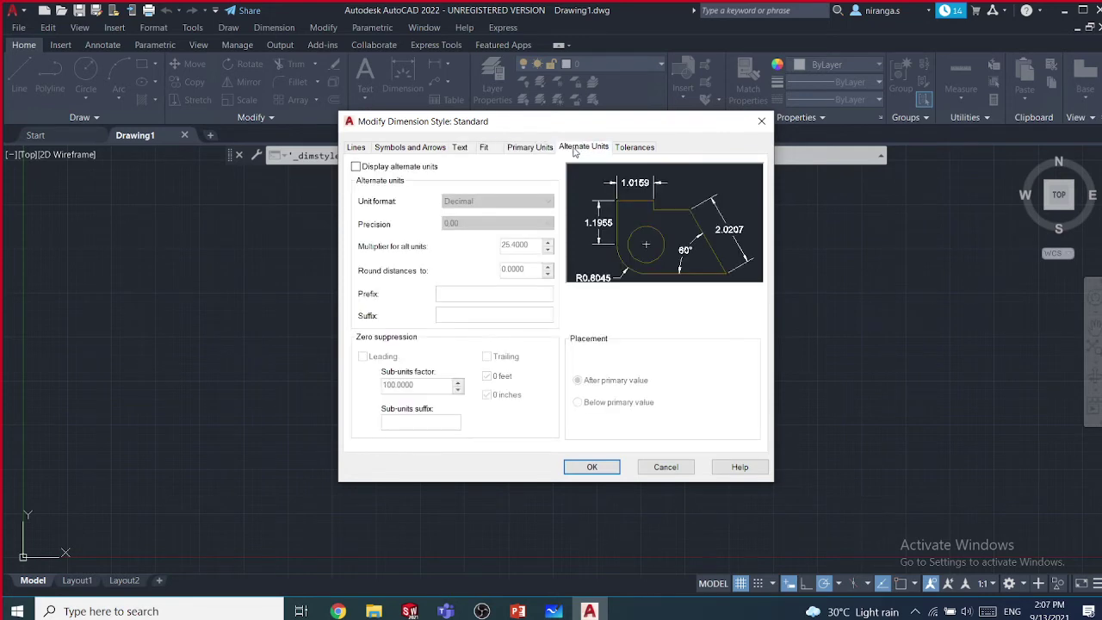
{"action": "left_click", "coordinate": [622, 153]}
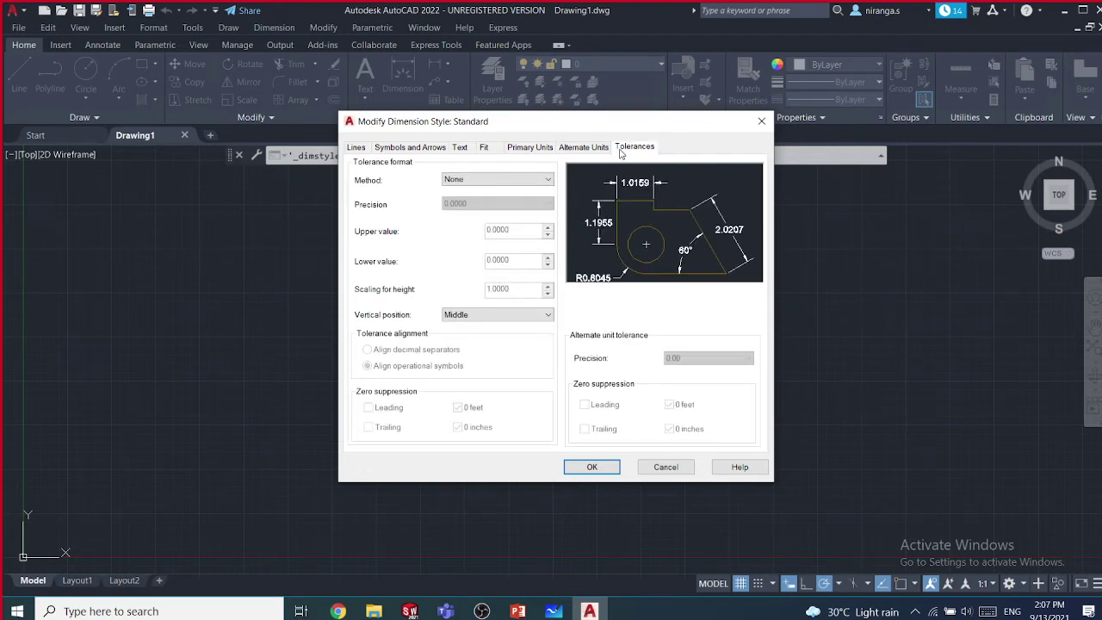
{"action": "left_click", "coordinate": [360, 150]}
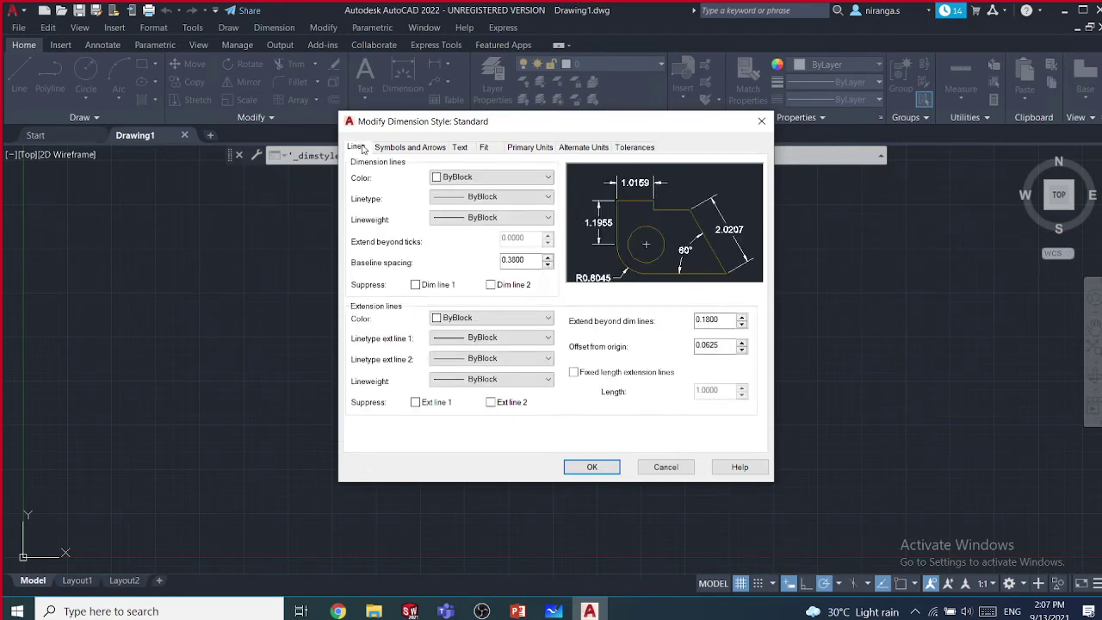
{"action": "left_click", "coordinate": [420, 151]}
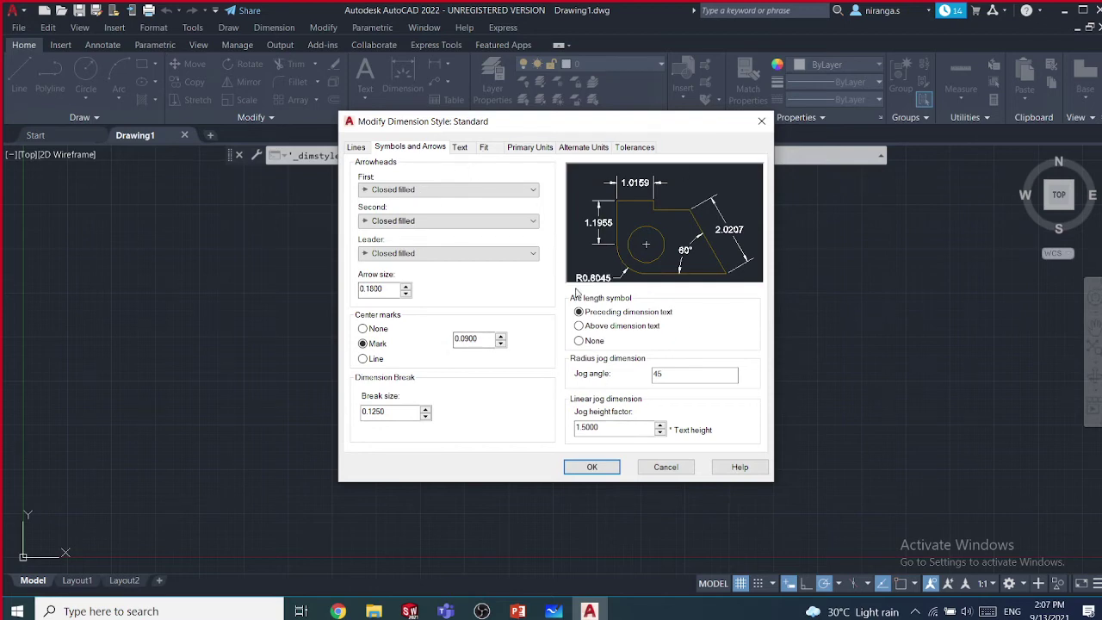
{"action": "left_click", "coordinate": [665, 469]}
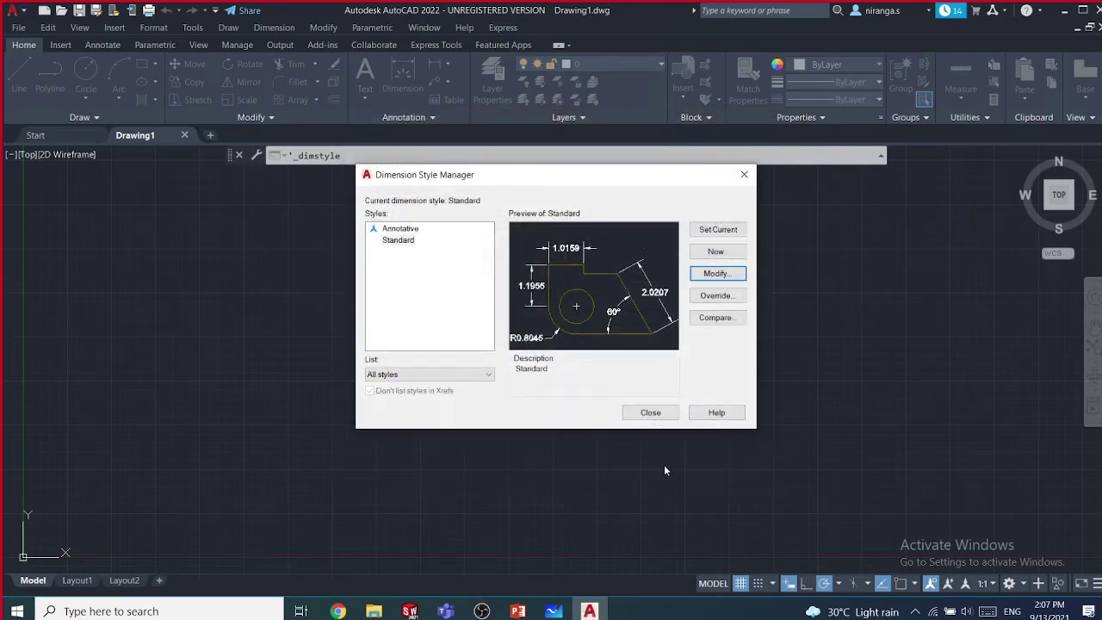
{"action": "left_click", "coordinate": [651, 413]}
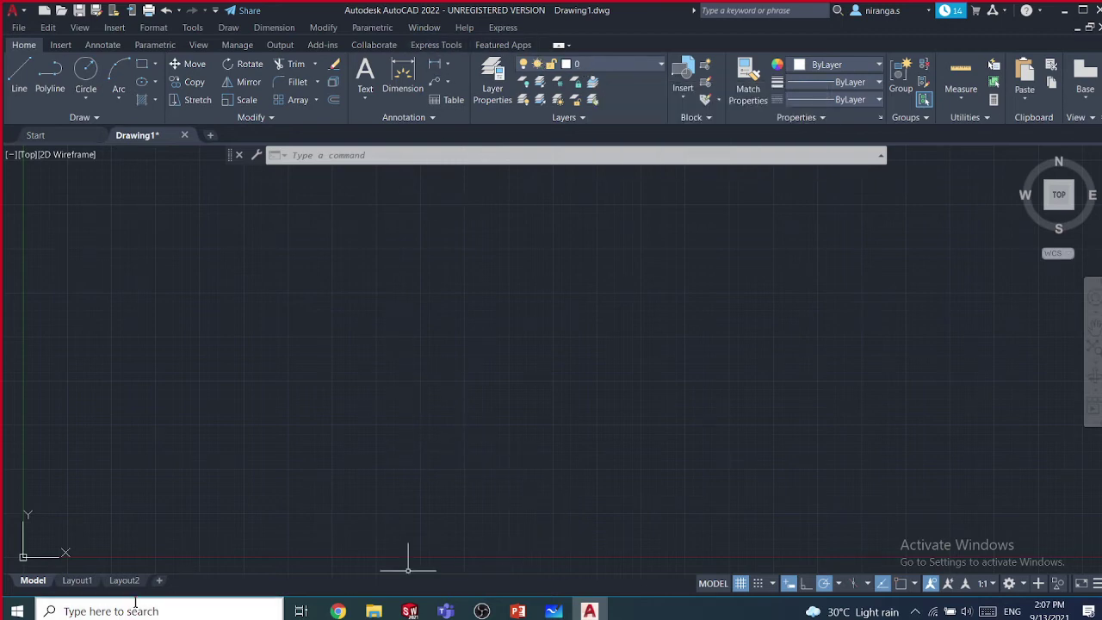
- Switch to Google Chrome with the first profile and go to autodesk.com
{"action": "left_click", "coordinate": [338, 611]}
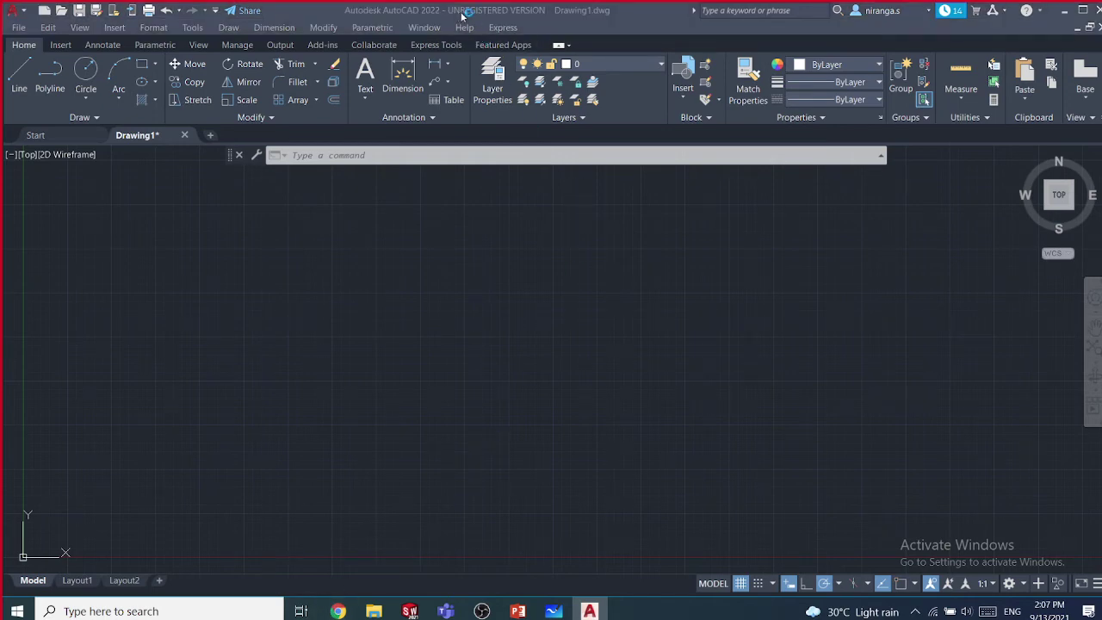
{"action": "mouse_move", "coordinate": [454, 4]}
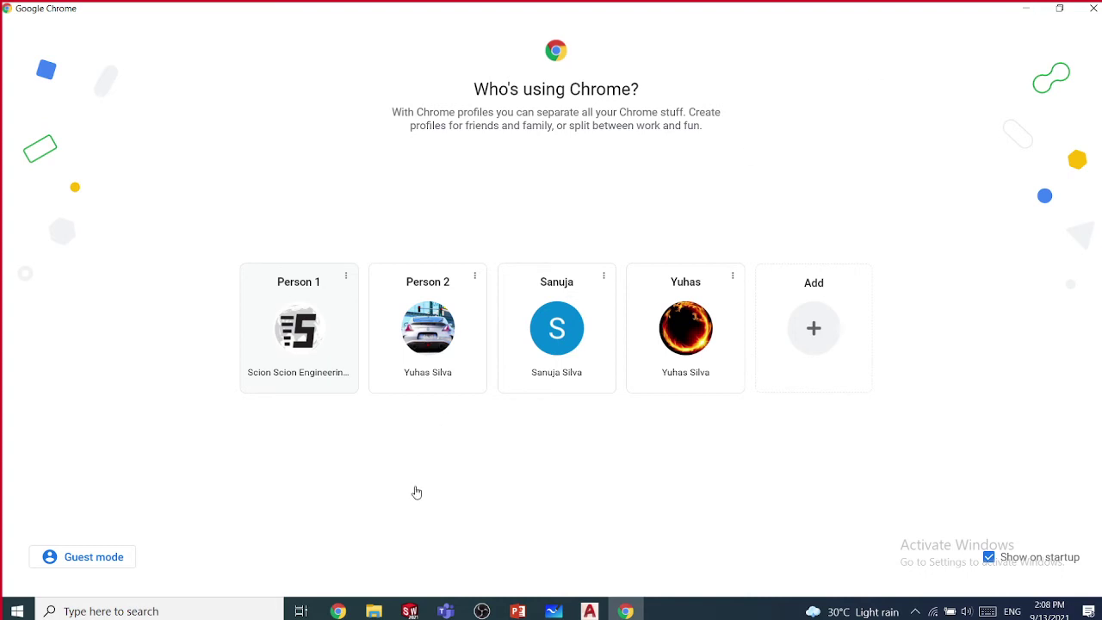
{"action": "left_click", "coordinate": [340, 614]}
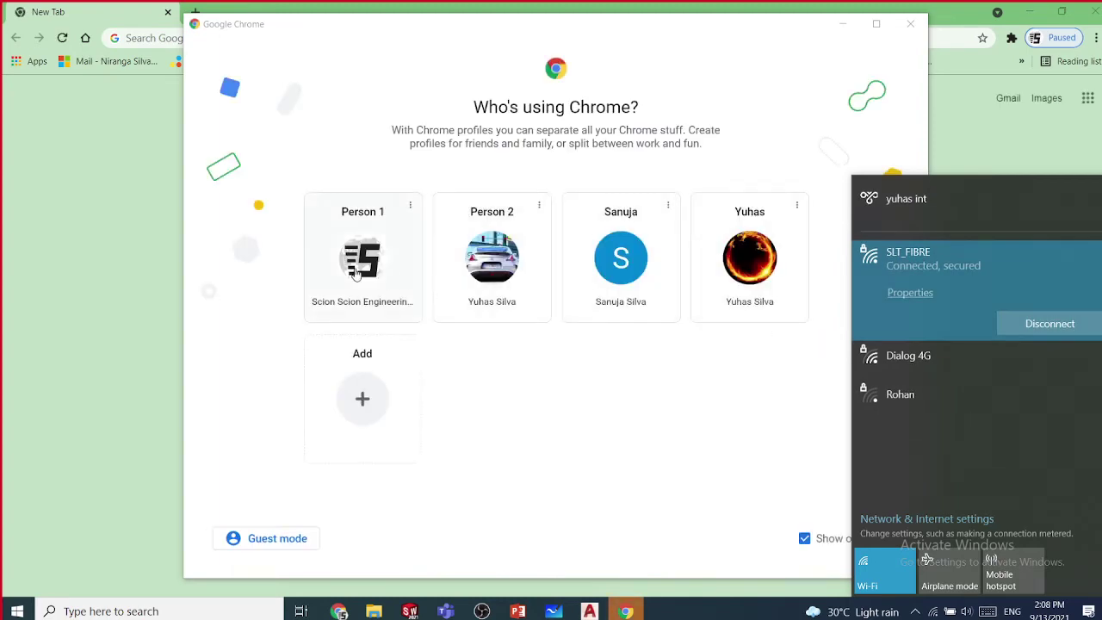
{"action": "left_click", "coordinate": [353, 272]}
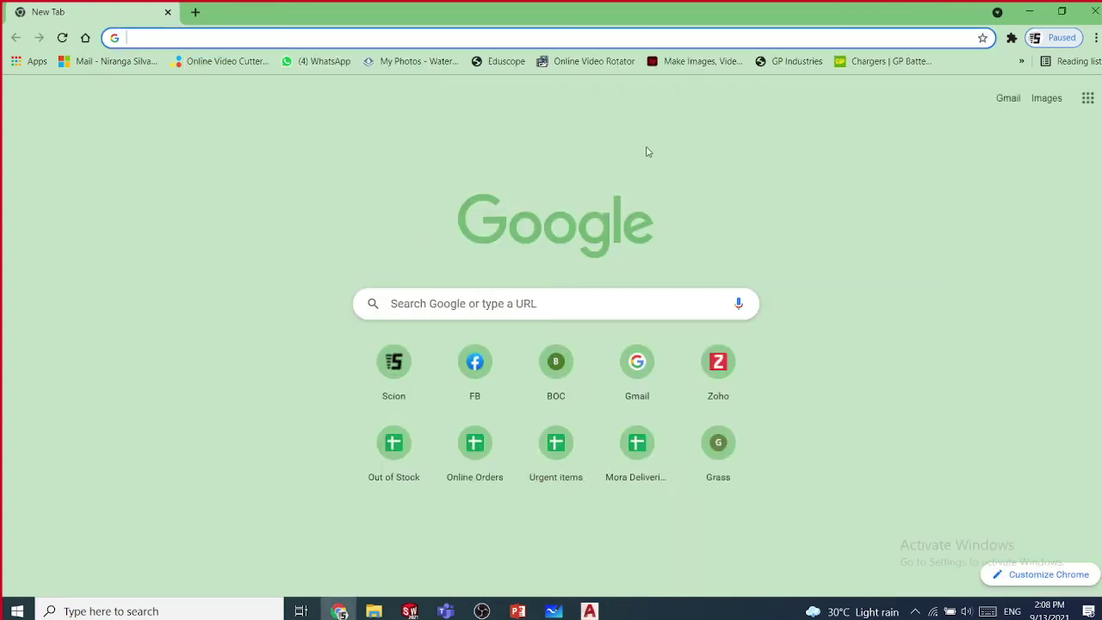
{"action": "left_click", "coordinate": [241, 36]}
{"action": "type", "text": "auto"}
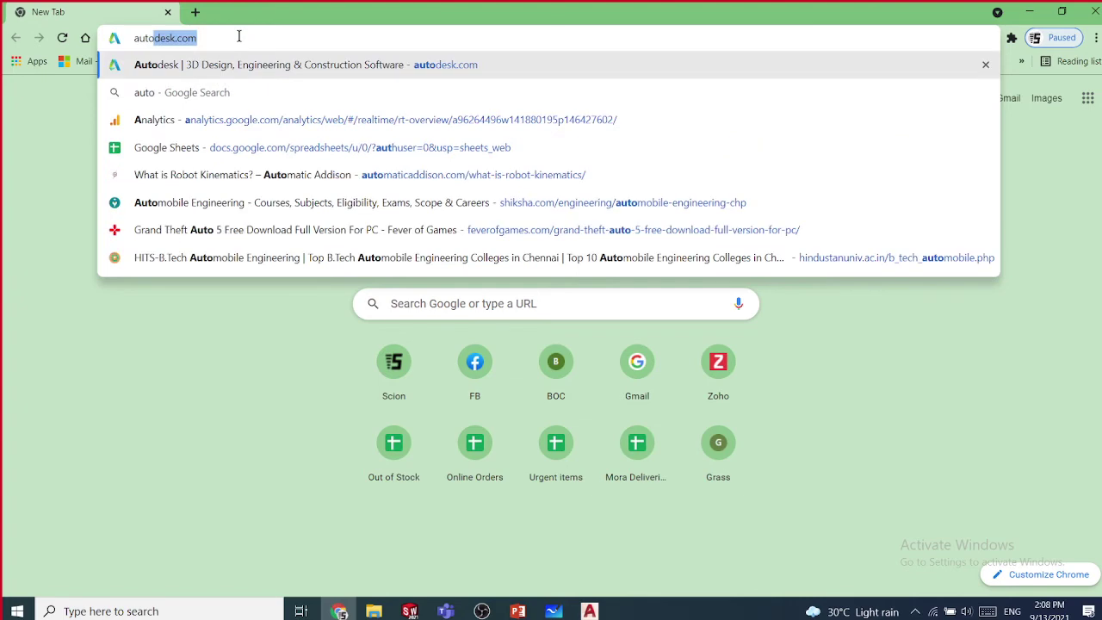
{"action": "key", "text": "Return"}
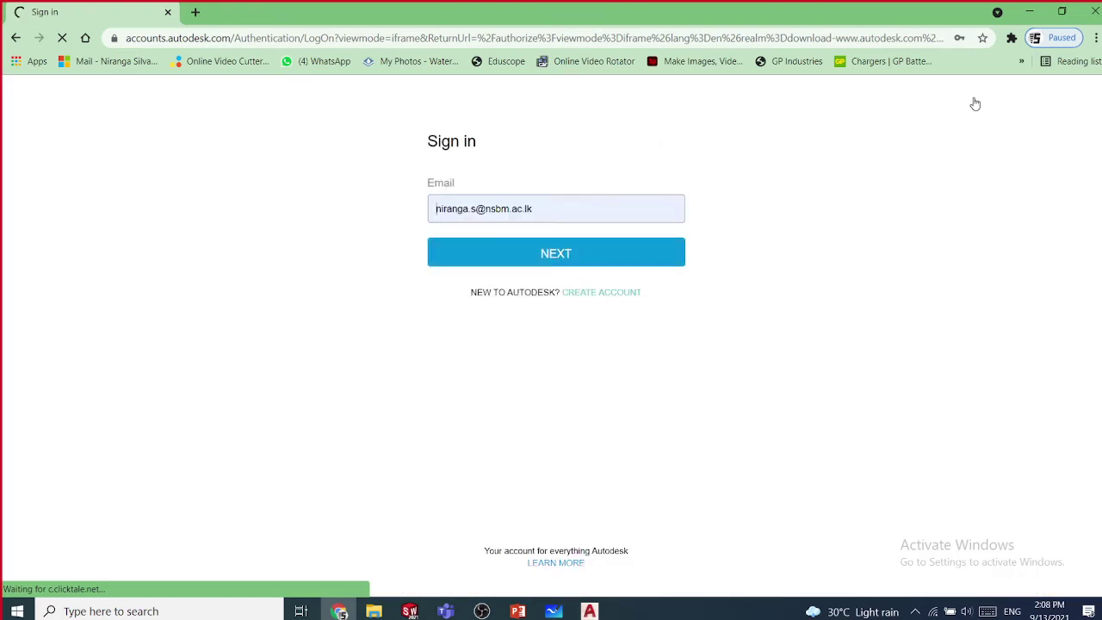
- Try to sign in to the Autodesk account with the prefilled e-mail and password, and back out of the security code request
{"action": "left_click", "coordinate": [552, 263]}
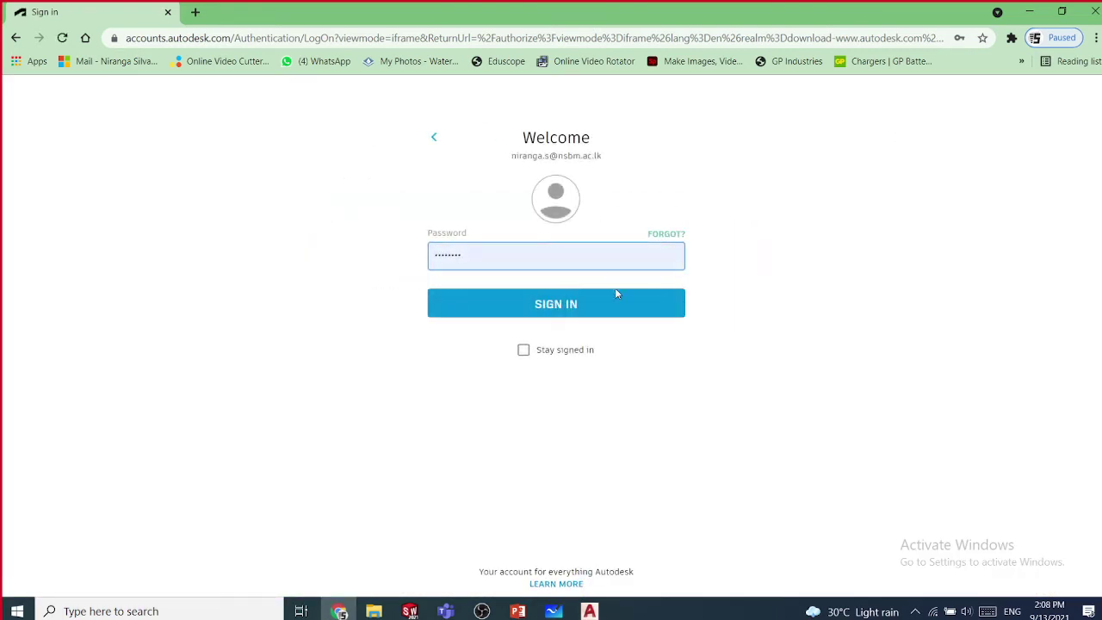
{"action": "left_click", "coordinate": [565, 303]}
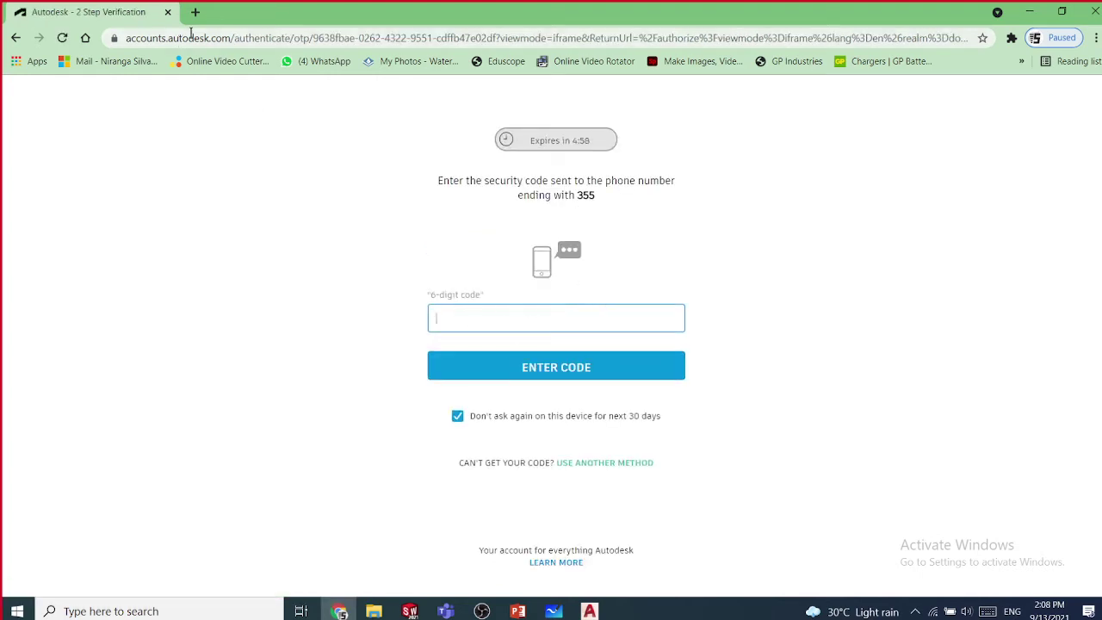
{"action": "left_click", "coordinate": [13, 39]}
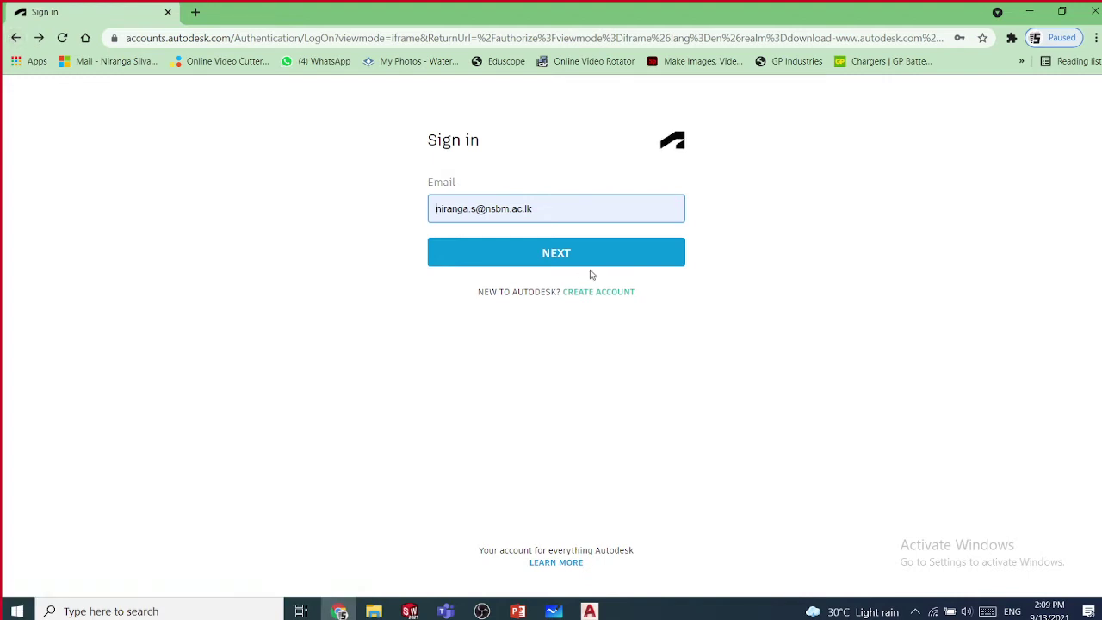
- Leave the sign-in page for the Autodesk home page and open the AutoCAD product page to view its purchase options
{"action": "left_click", "coordinate": [16, 39]}
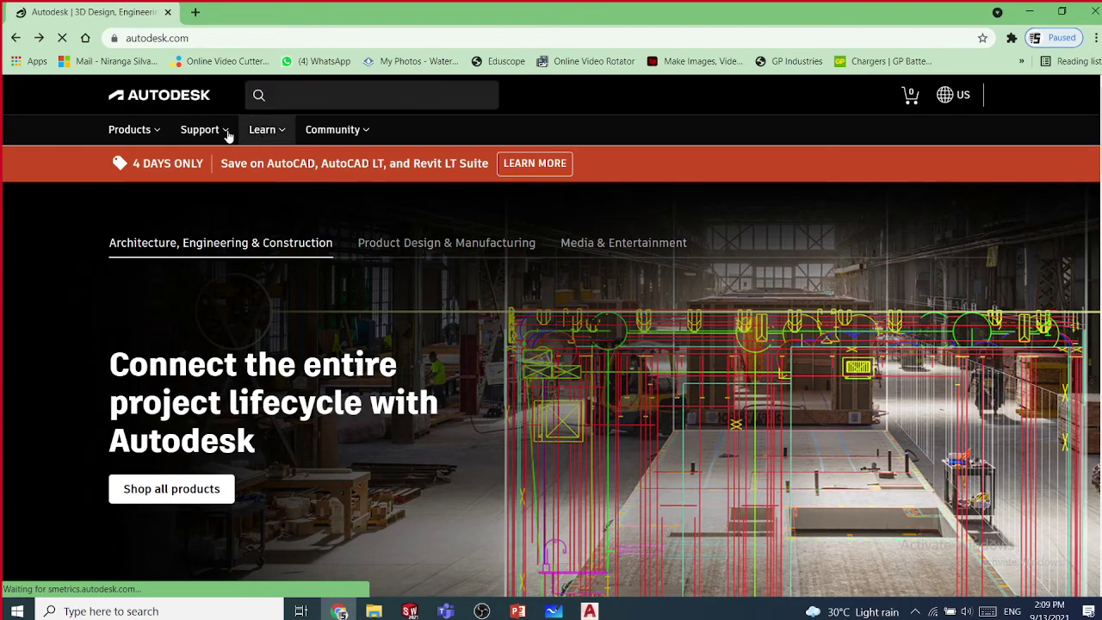
{"action": "left_click", "coordinate": [156, 131]}
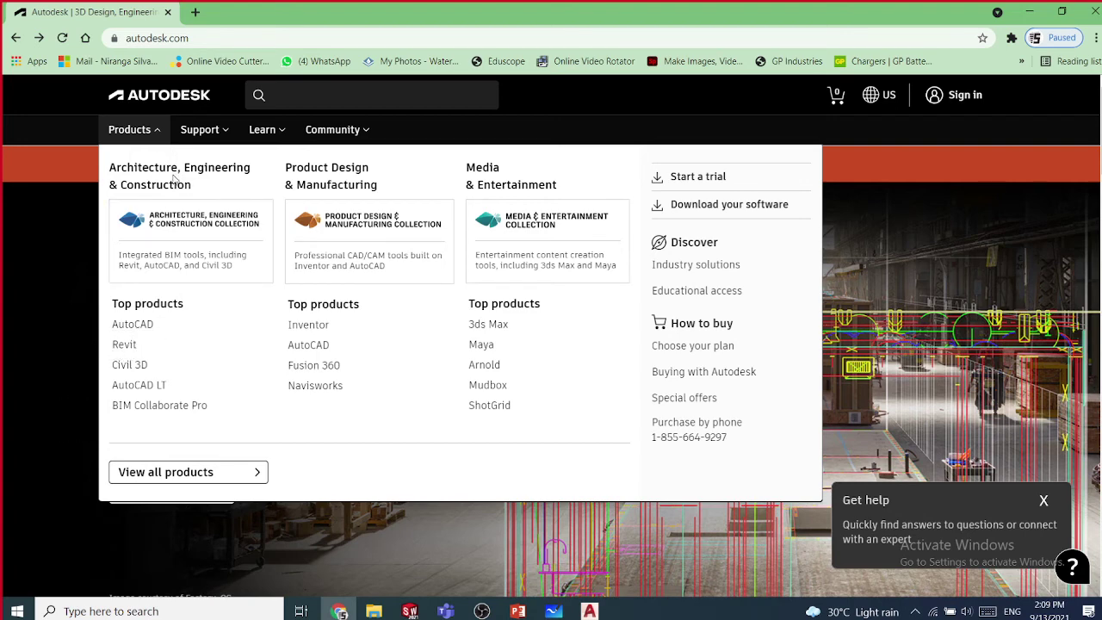
{"action": "left_click", "coordinate": [134, 324]}
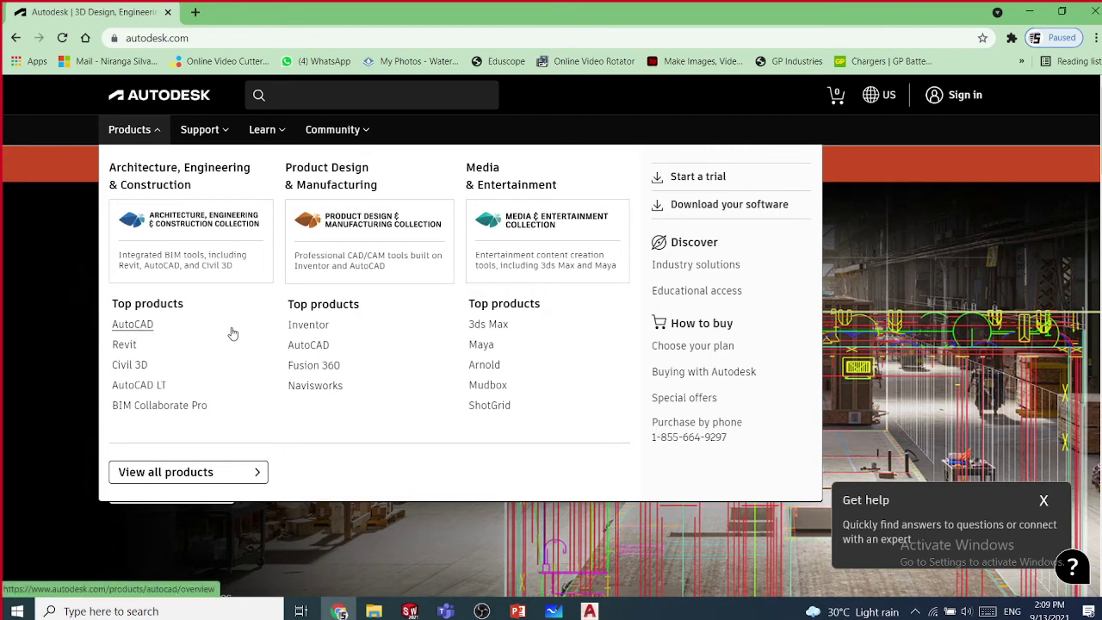
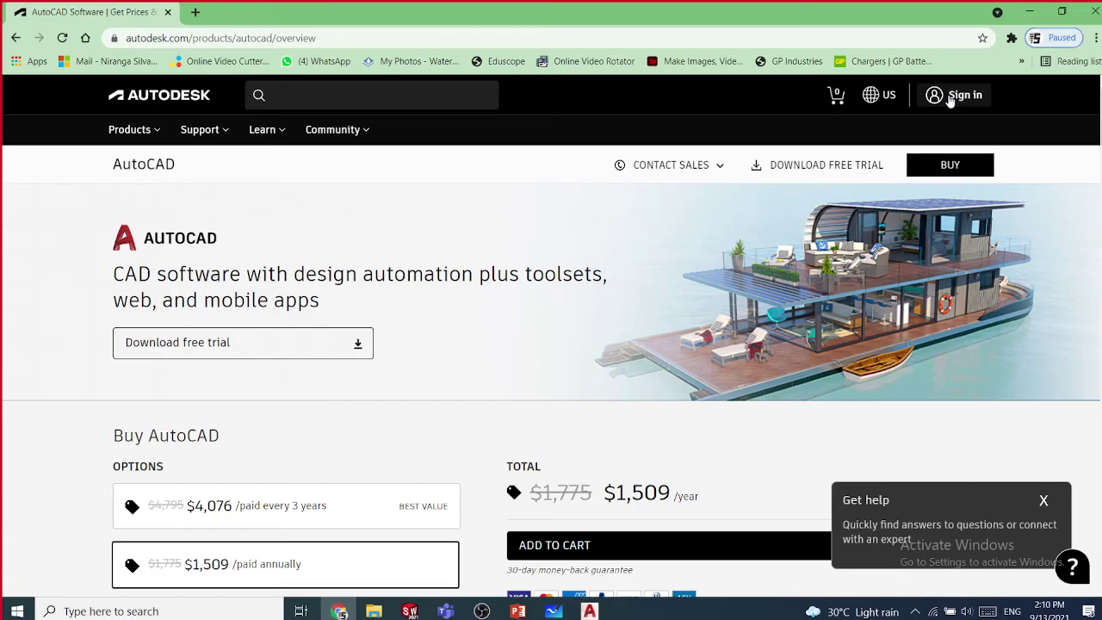
- Switch back to AutoCAD and close Drawing1
{"action": "left_click", "coordinate": [1030, 11]}
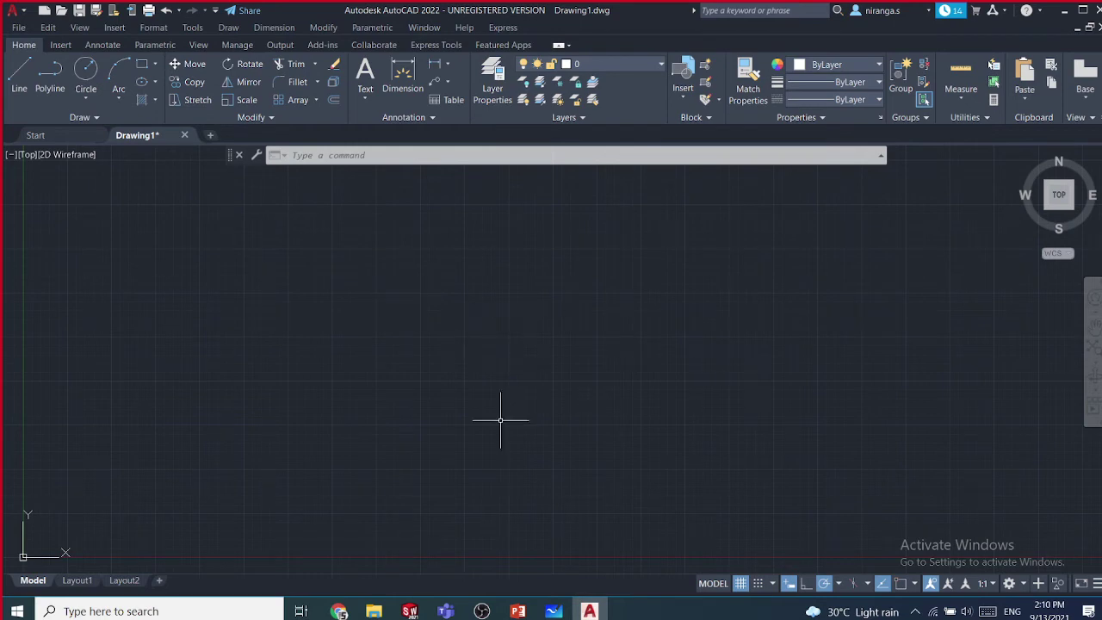
{"action": "mouse_move", "coordinate": [412, 612]}
{"action": "left_click", "coordinate": [187, 138]}
{"action": "left_click", "coordinate": [560, 339]}
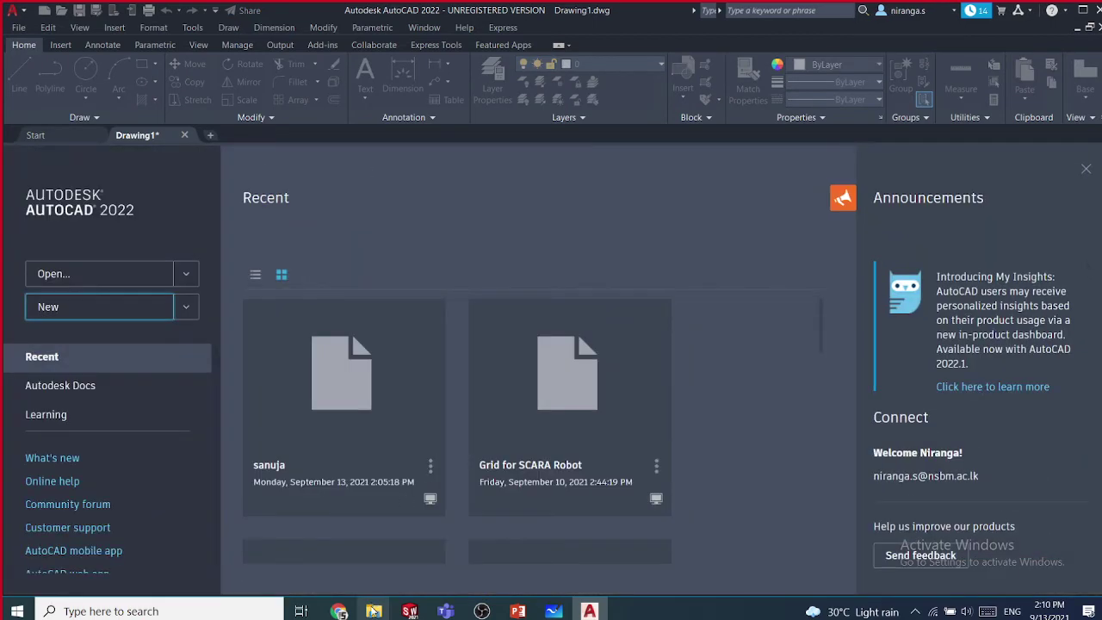
- Show the desktop, look into the AR2510 - AutoCAD Marks 2021 folder and close it again
{"action": "mouse_move", "coordinate": [373, 610]}
{"action": "mouse_move", "coordinate": [364, 560]}
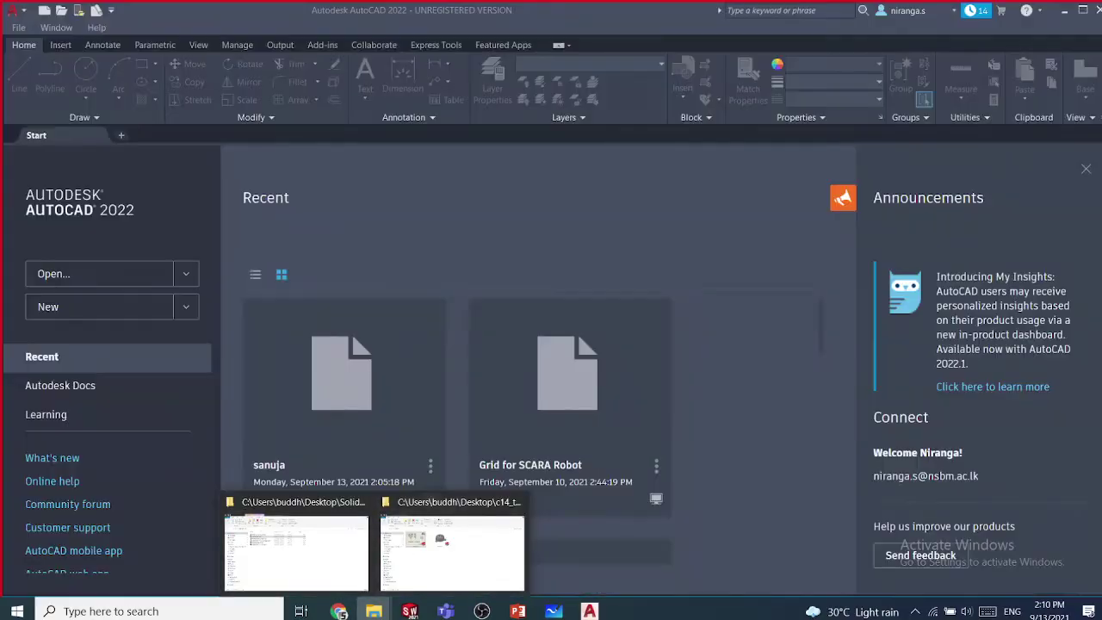
{"action": "left_click", "coordinate": [1099, 611]}
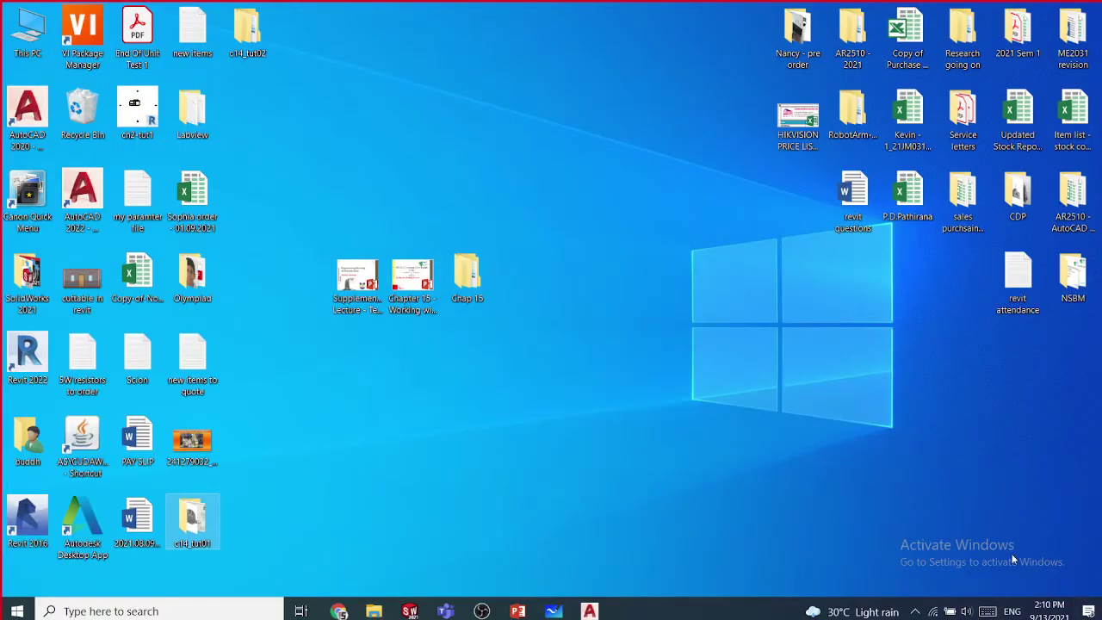
{"action": "double_click", "coordinate": [1069, 224]}
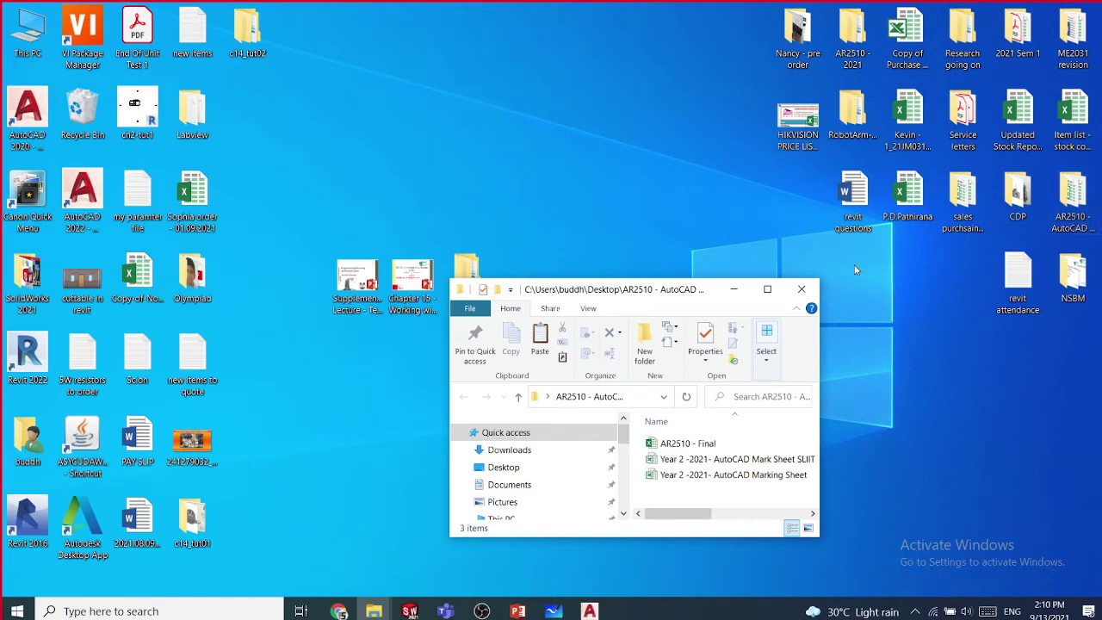
{"action": "left_click", "coordinate": [802, 290]}
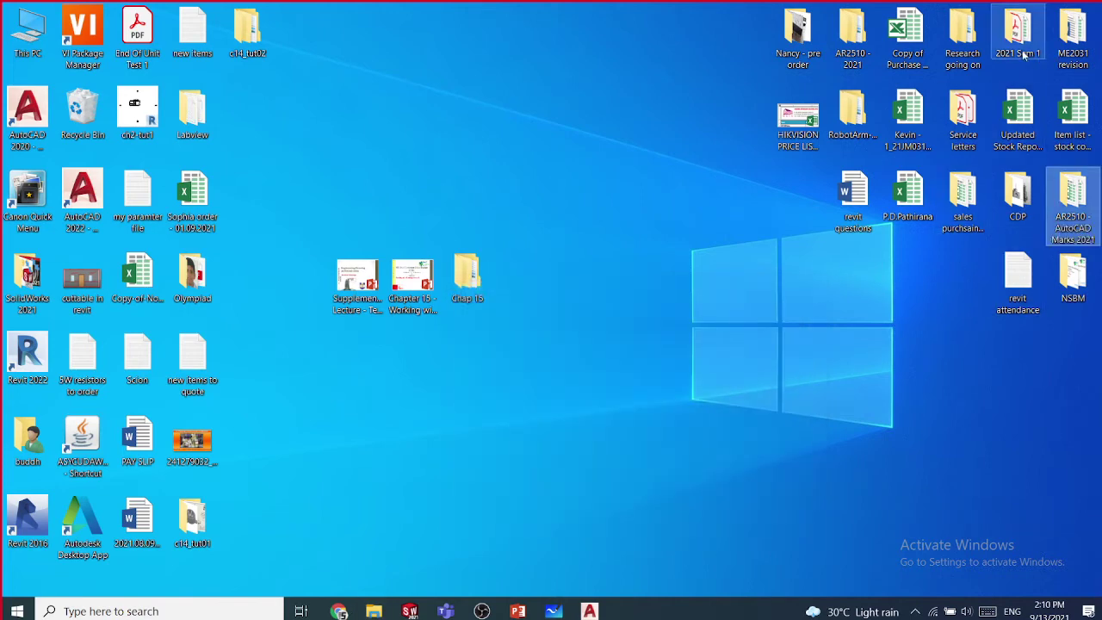
{"action": "left_click", "coordinate": [518, 182]}
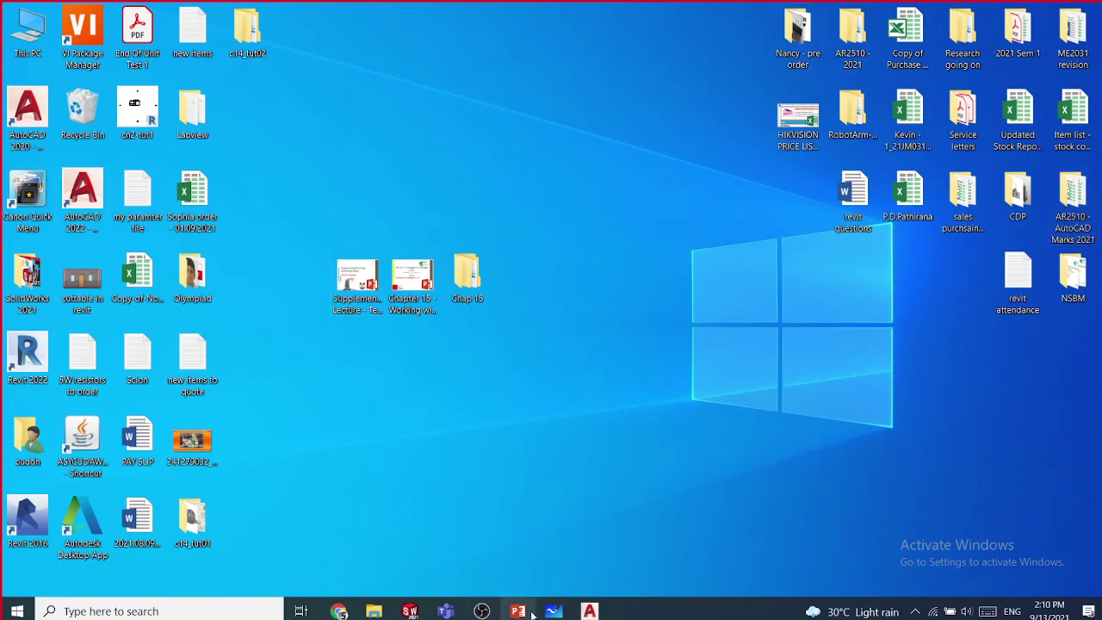
- Switch to SOLIDWORKS and review the Dia. 40.00 dimension's value, leader and font properties, including the available arrowhead styles
{"action": "left_click", "coordinate": [411, 611]}
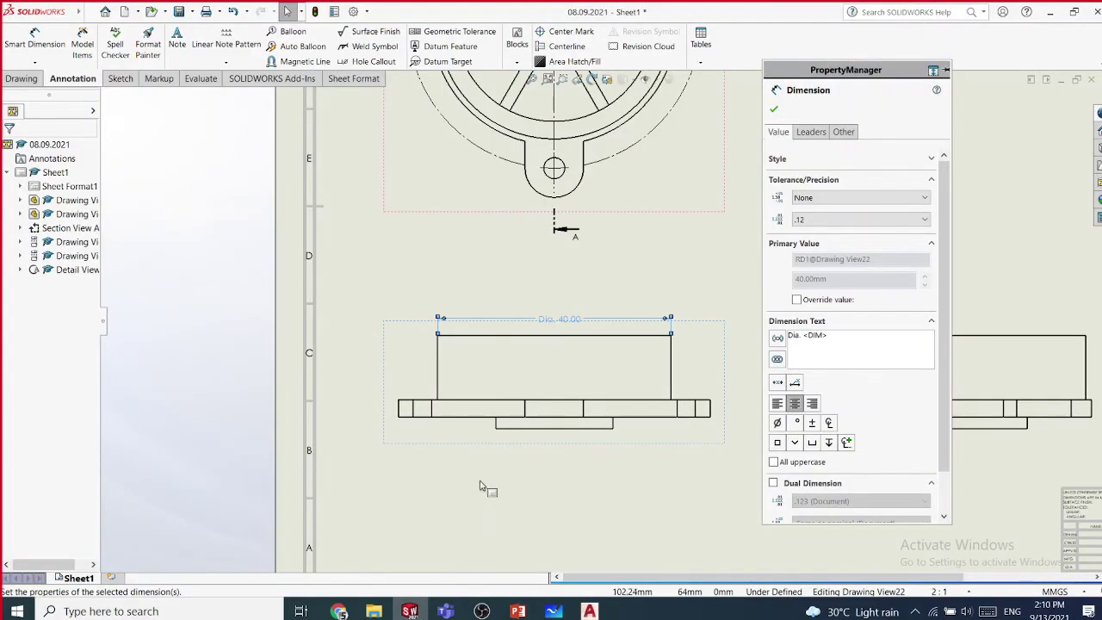
{"action": "left_click", "coordinate": [774, 109]}
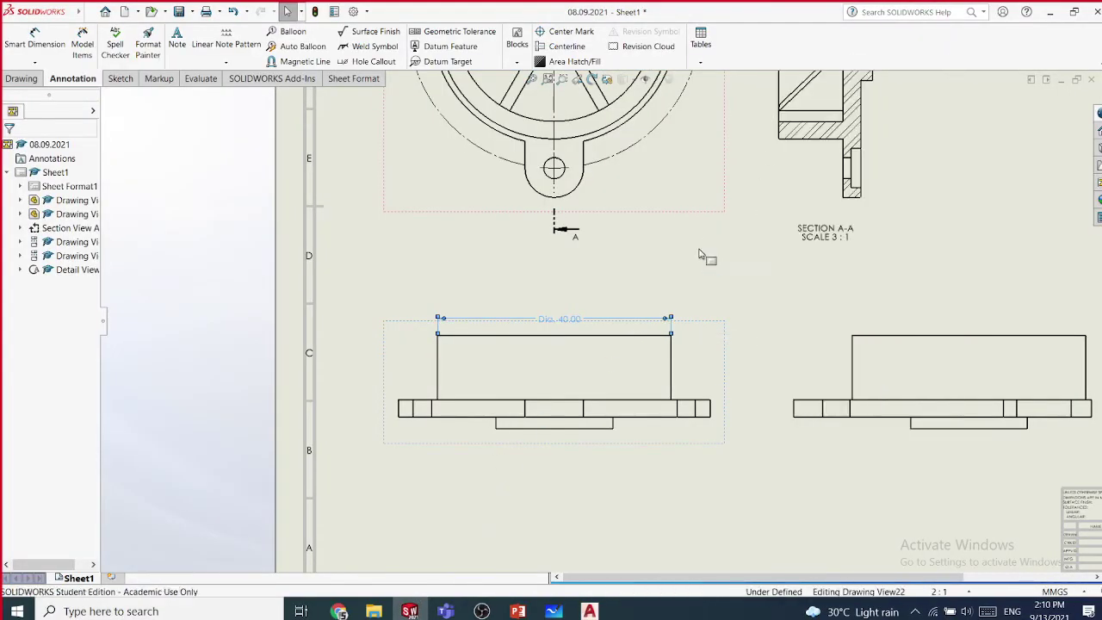
{"action": "left_click", "coordinate": [608, 320]}
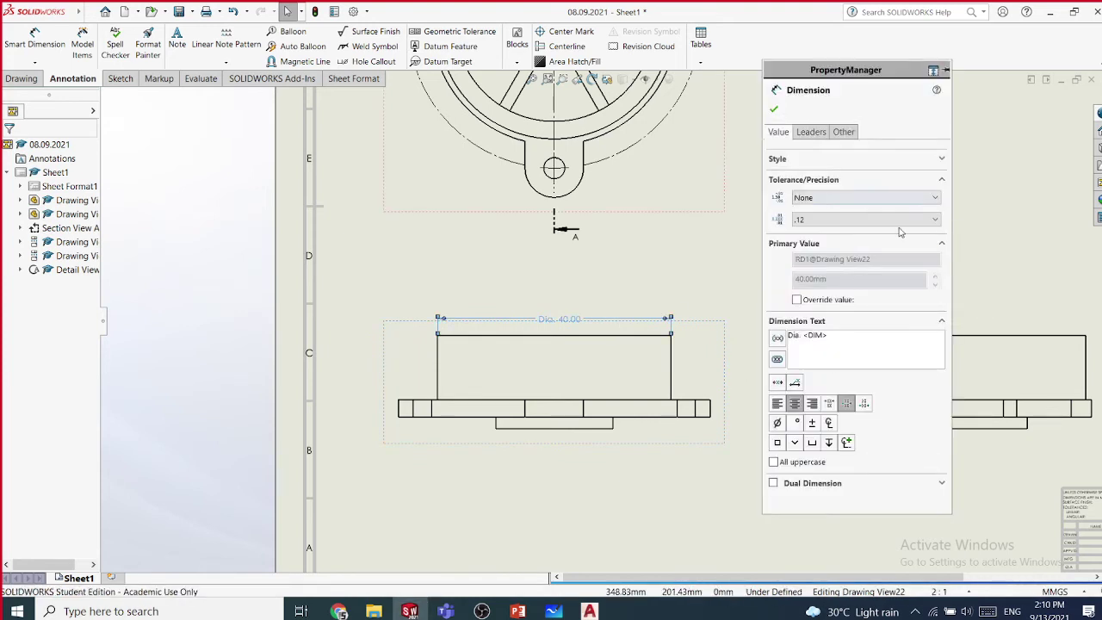
{"action": "left_click", "coordinate": [811, 132]}
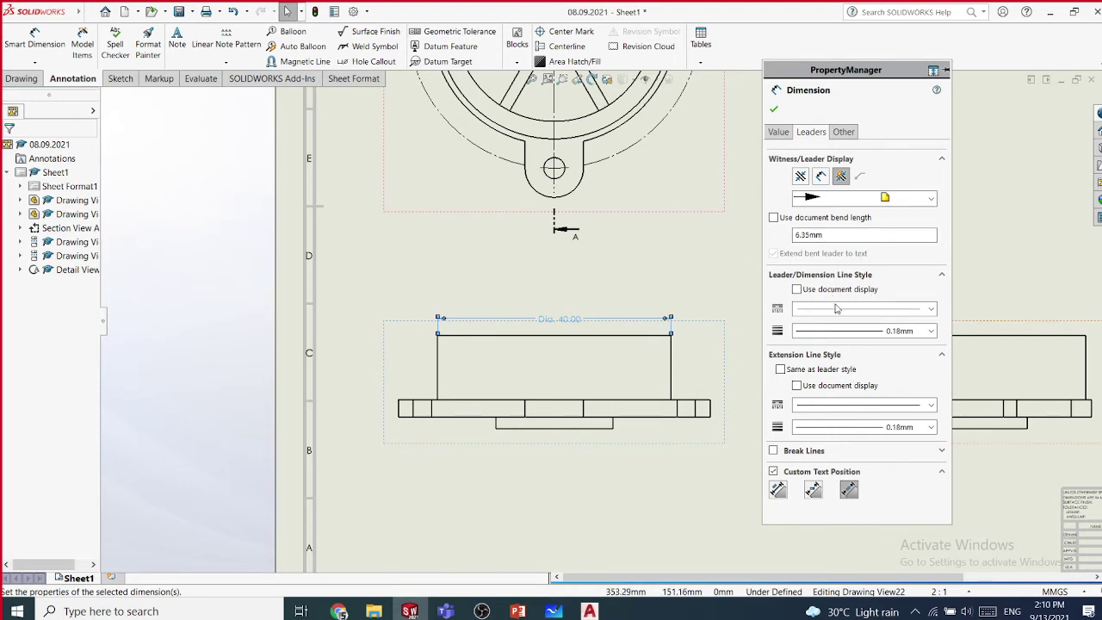
{"action": "left_click", "coordinate": [847, 133]}
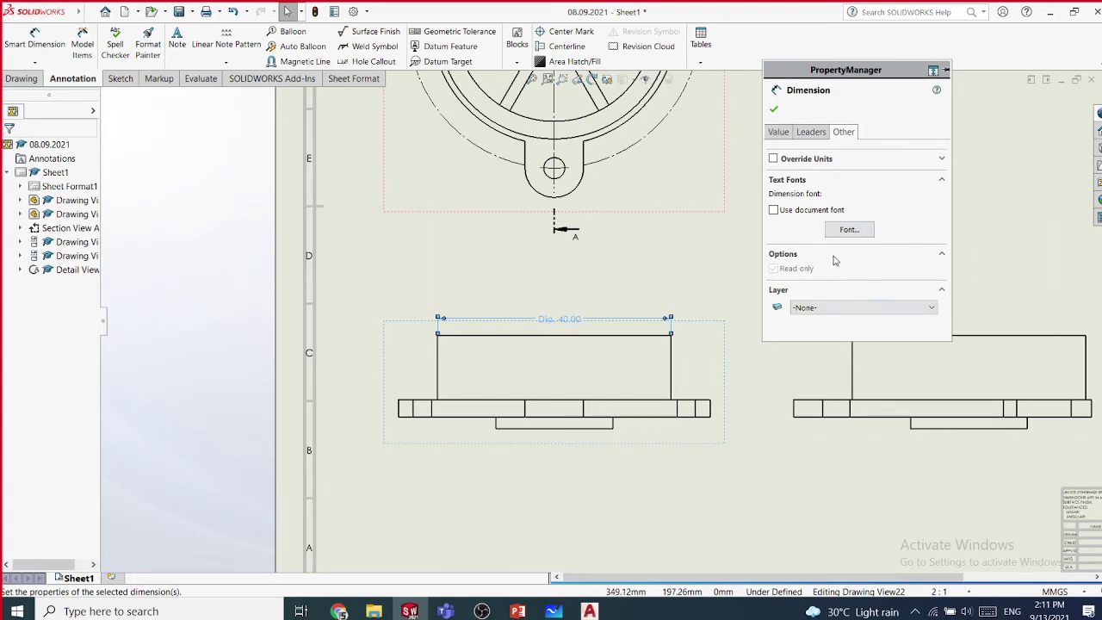
{"action": "left_click", "coordinate": [812, 134]}
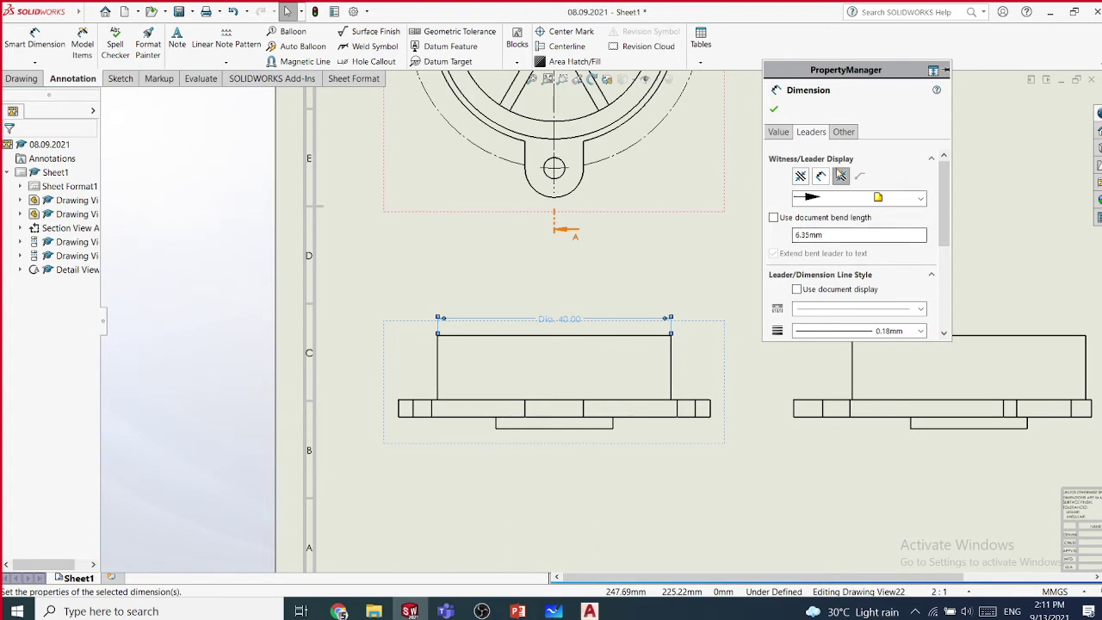
{"action": "left_click_drag", "start_coordinate": [934, 341], "coordinate": [937, 594]}
{"action": "left_click", "coordinate": [878, 196]}
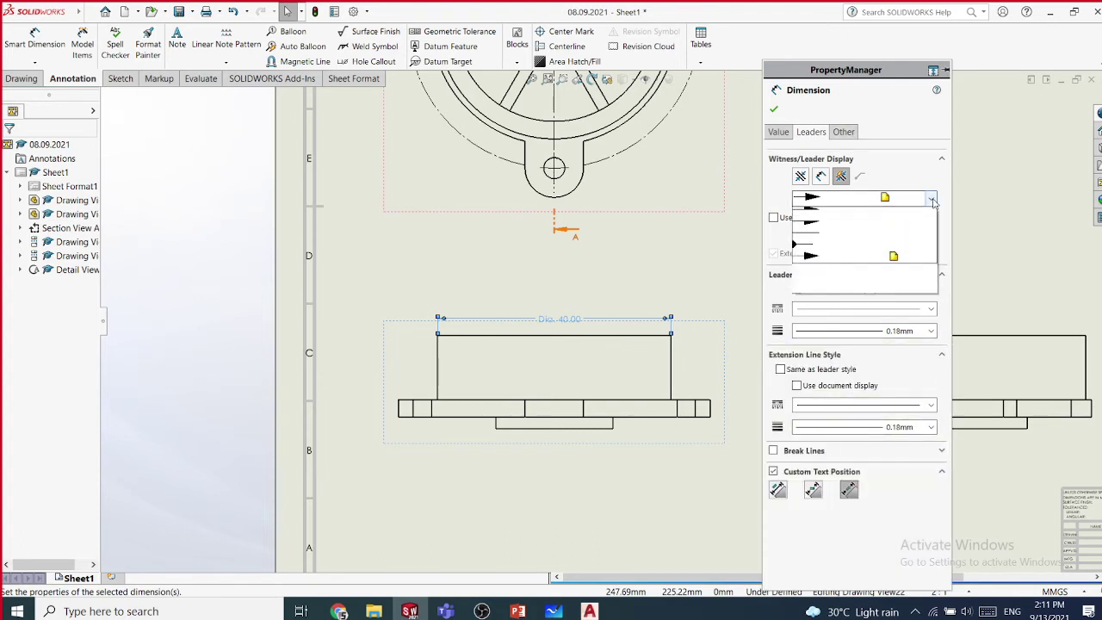
{"action": "left_click", "coordinate": [769, 247]}
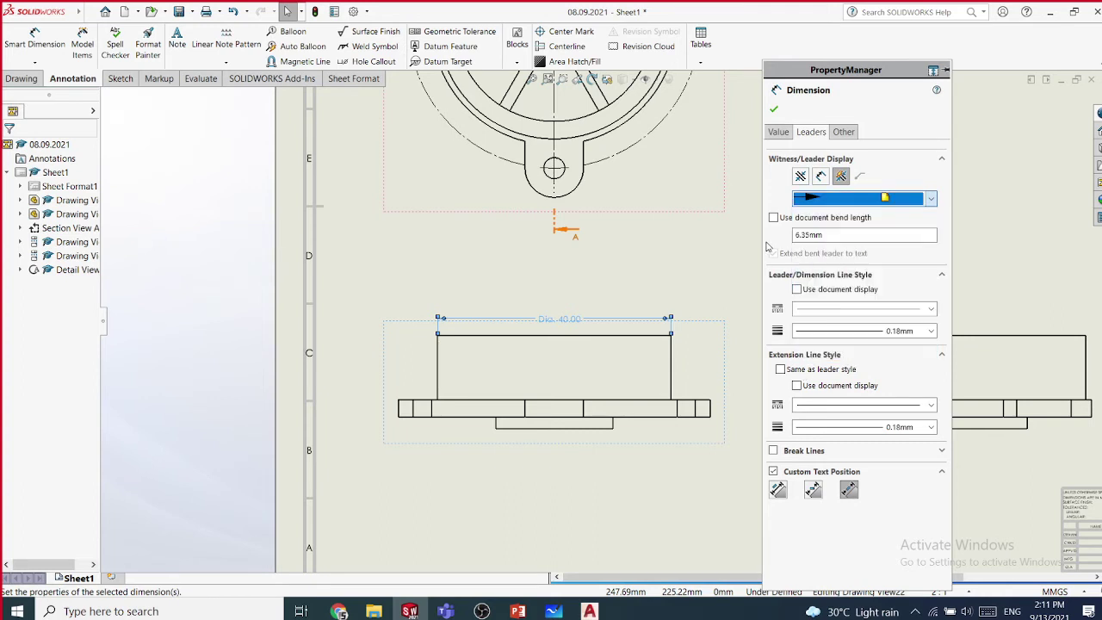
- Try the outside arrow placement on the Dia. 40.00 dimension and compare it with the inside placement
{"action": "left_click", "coordinate": [801, 176]}
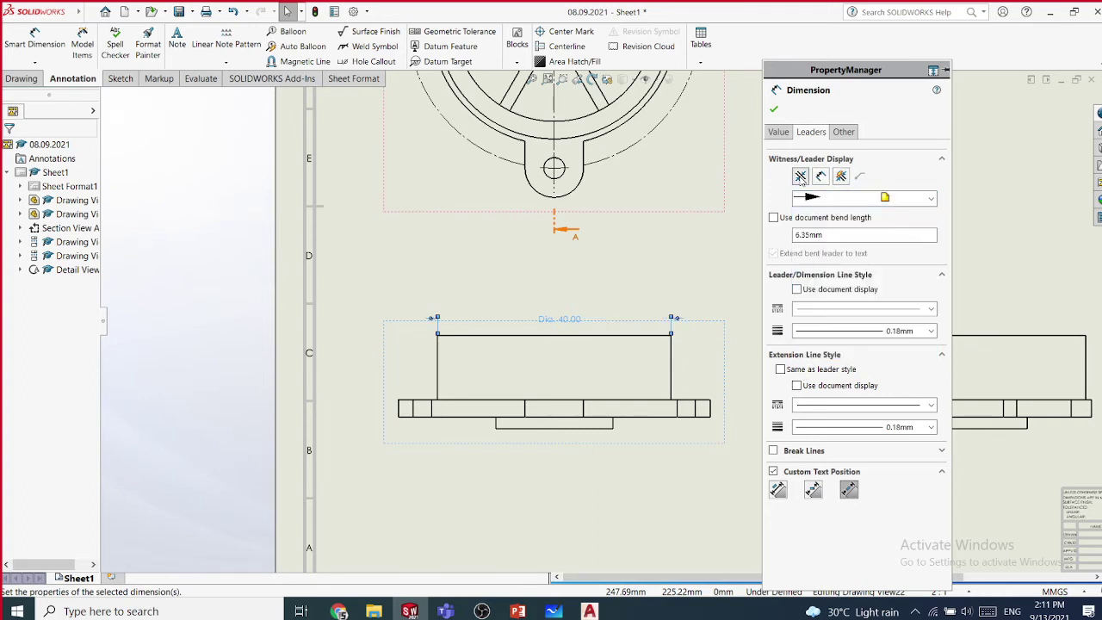
{"action": "scroll", "coordinate": [669, 317], "scroll_direction": "down", "scroll_amount": 5}
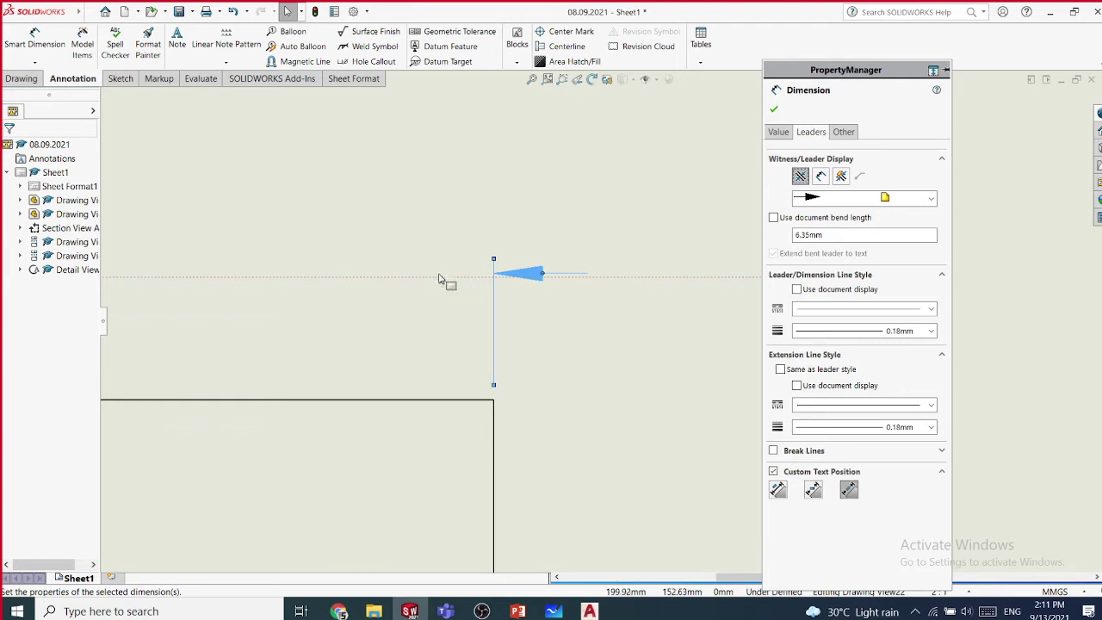
{"action": "scroll", "coordinate": [527, 295], "scroll_direction": "up", "scroll_amount": 10}
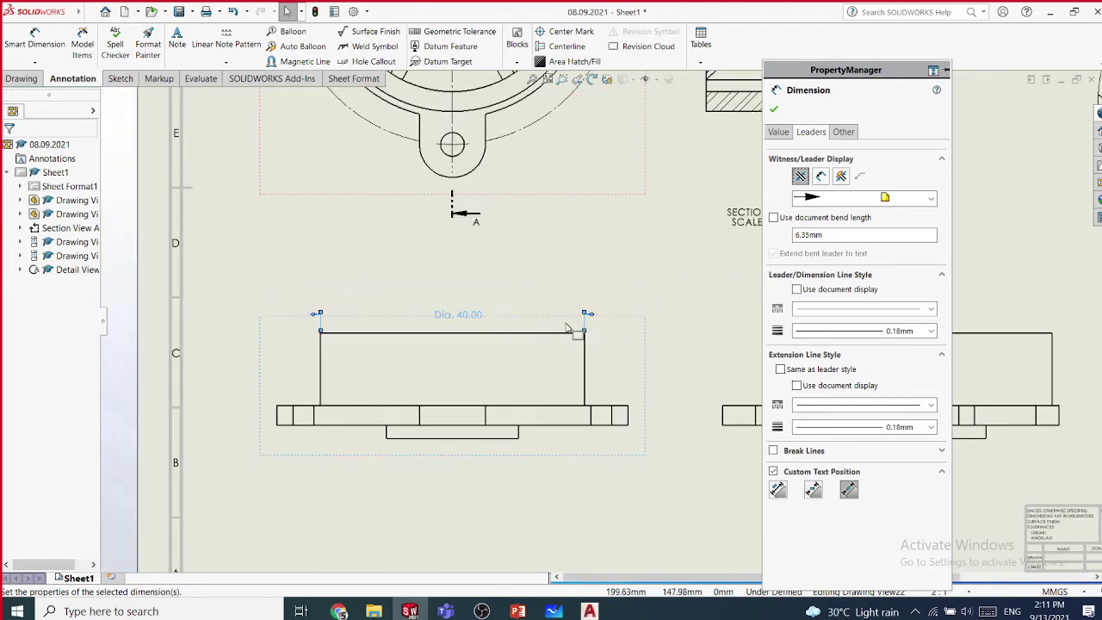
{"action": "scroll", "coordinate": [592, 321], "scroll_direction": "down", "scroll_amount": 5}
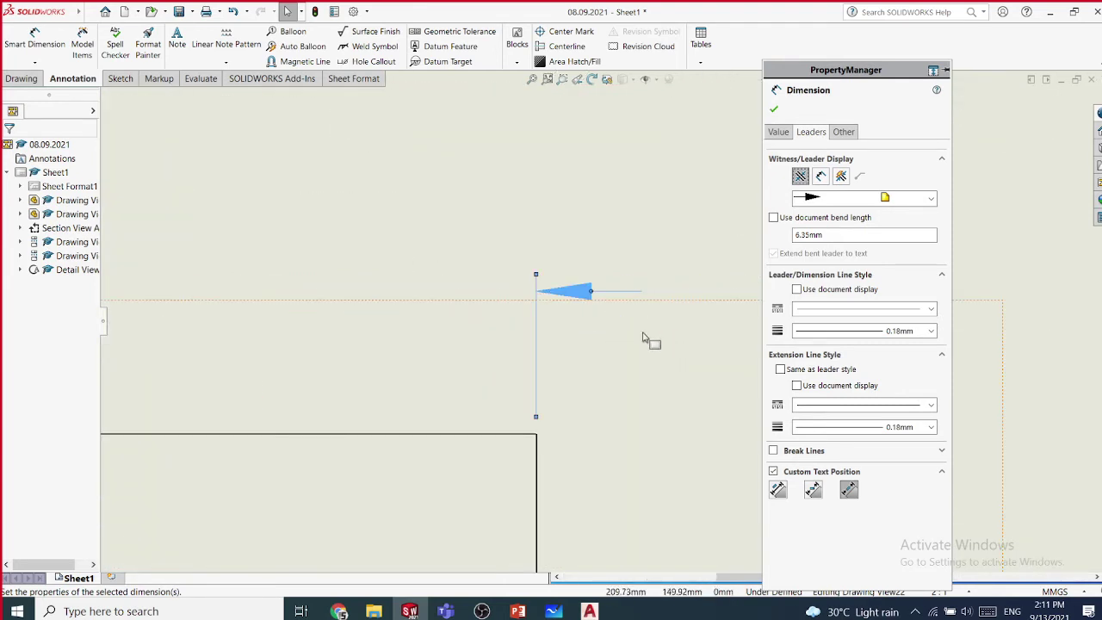
{"action": "left_click", "coordinate": [822, 177]}
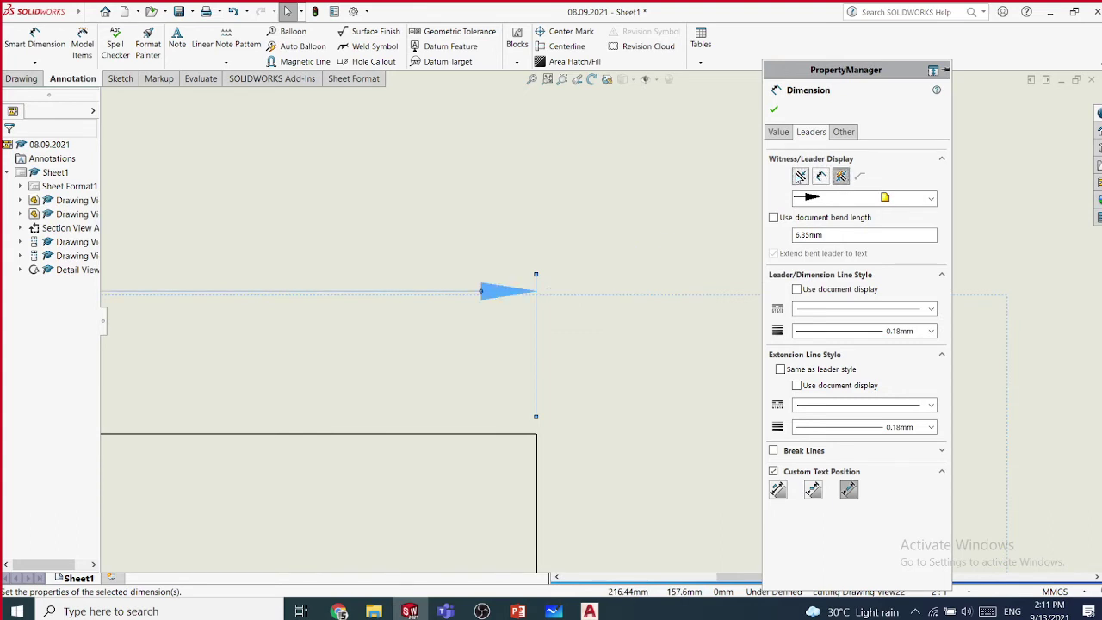
{"action": "left_click", "coordinate": [800, 176]}
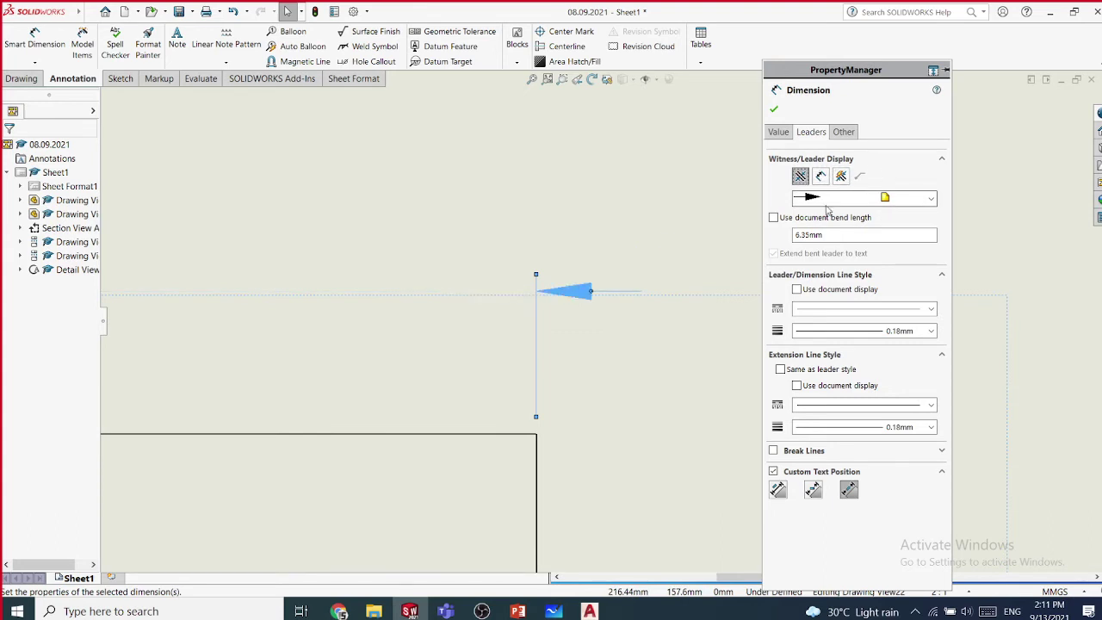
{"action": "scroll", "coordinate": [570, 345], "scroll_direction": "up", "scroll_amount": 5}
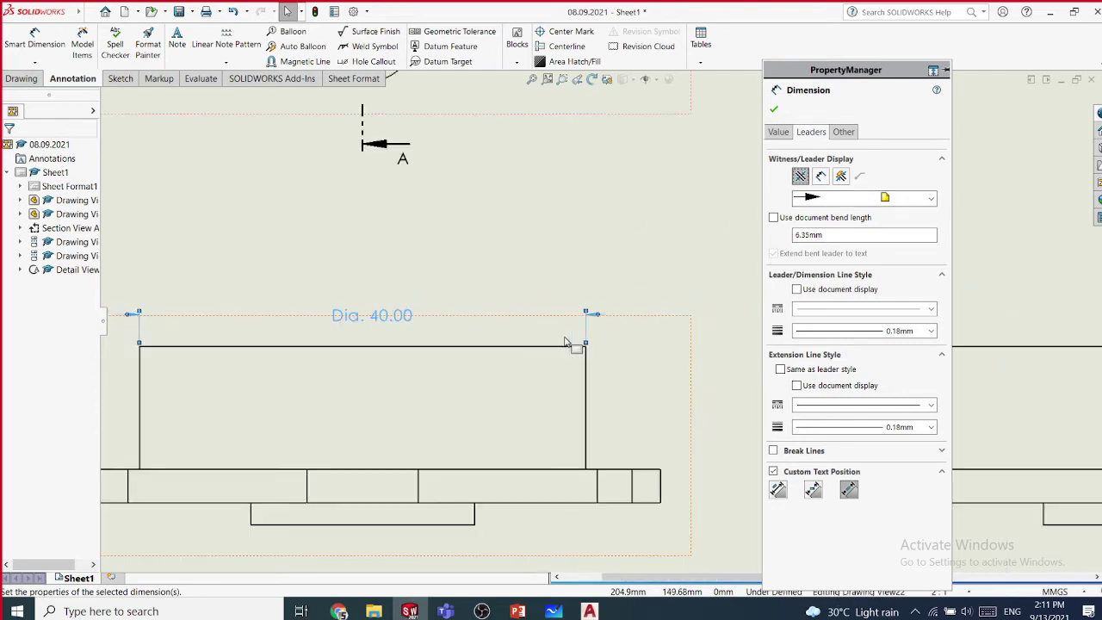
{"action": "scroll", "coordinate": [569, 344], "scroll_direction": "up", "scroll_amount": 2}
- Place the Dia. 40.00 dimension's arrows inside the extension lines and accept the dimension properties
{"action": "left_click", "coordinate": [822, 176]}
{"action": "left_click", "coordinate": [776, 110]}
{"action": "left_click", "coordinate": [567, 243]}
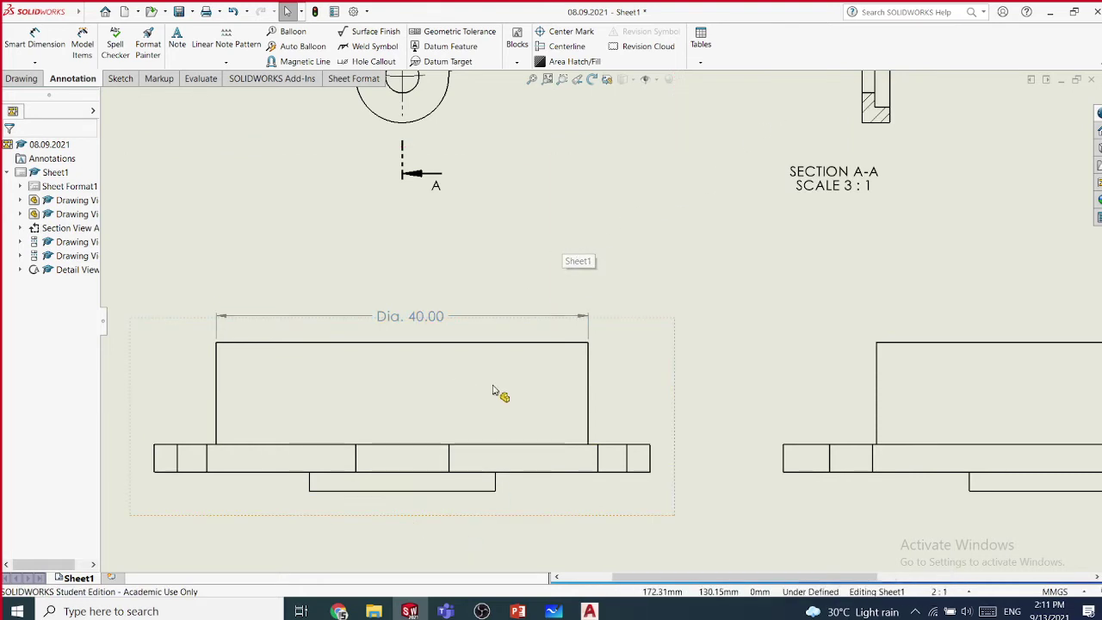
- Review the dimension types offered with Smart Dimension, then bring the whole drawing sheet into view
{"action": "scroll", "coordinate": [270, 233], "scroll_direction": "up", "scroll_amount": 3}
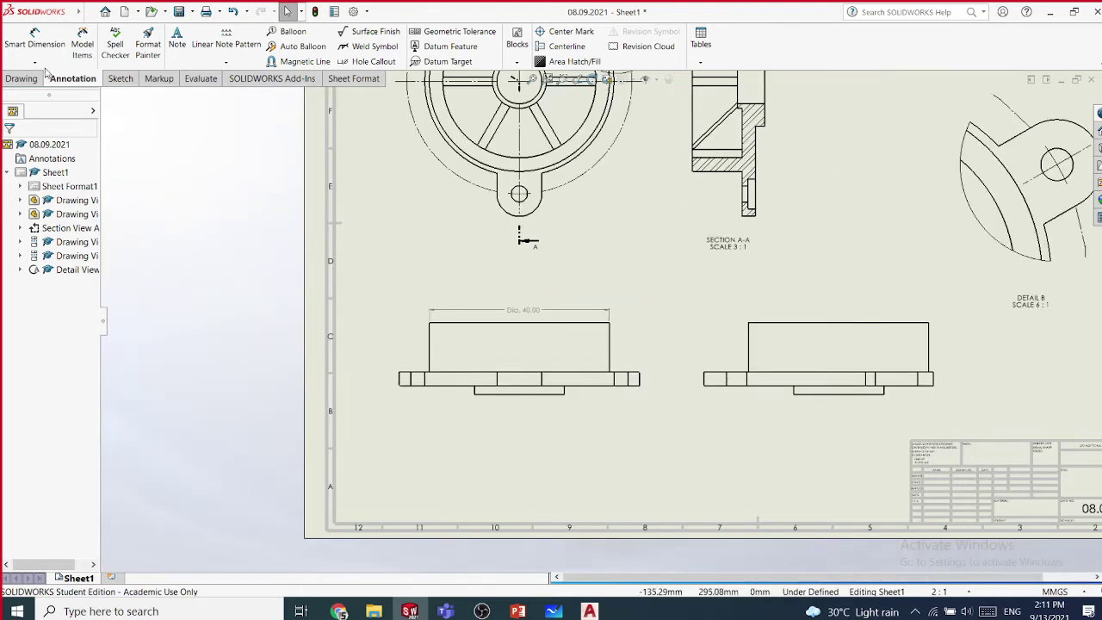
{"action": "left_click", "coordinate": [35, 62]}
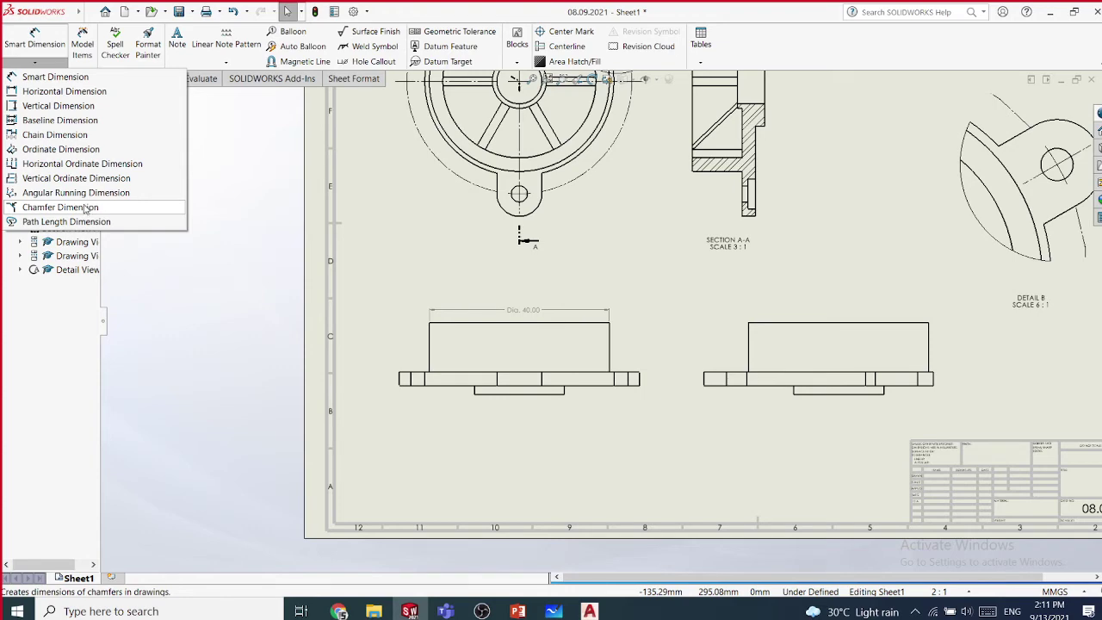
{"action": "scroll", "coordinate": [612, 293], "scroll_direction": "up", "scroll_amount": 3}
{"action": "middle_click_drag", "start_coordinate": [710, 218], "coordinate": [615, 301]}
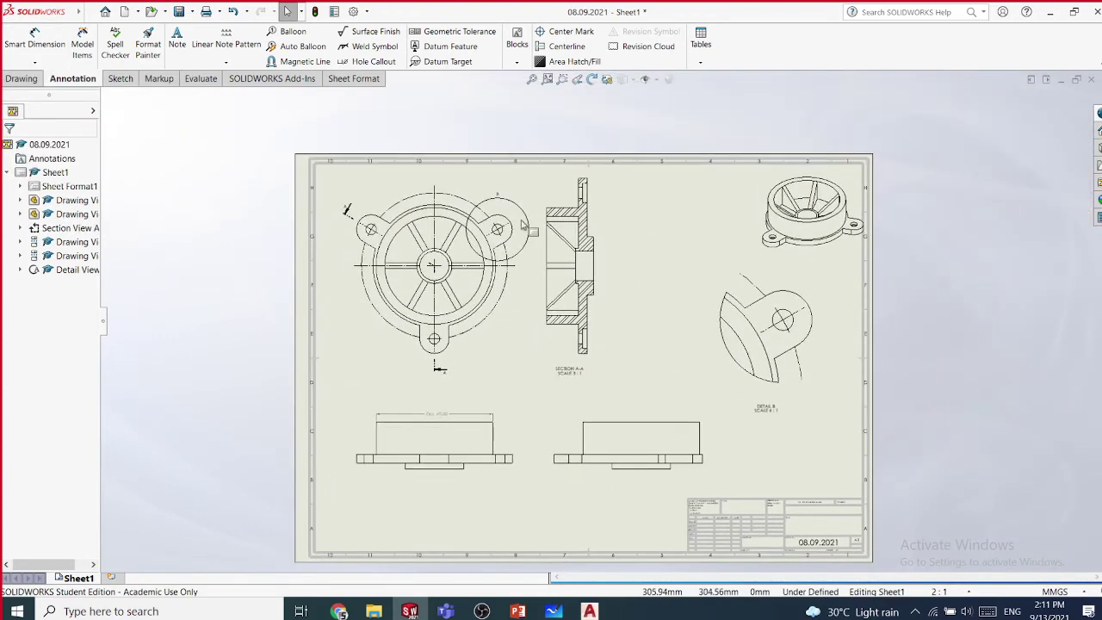
- Start inserting Model Items, move its settings clear of the views, and set the source to Entire model
{"action": "left_click", "coordinate": [83, 49]}
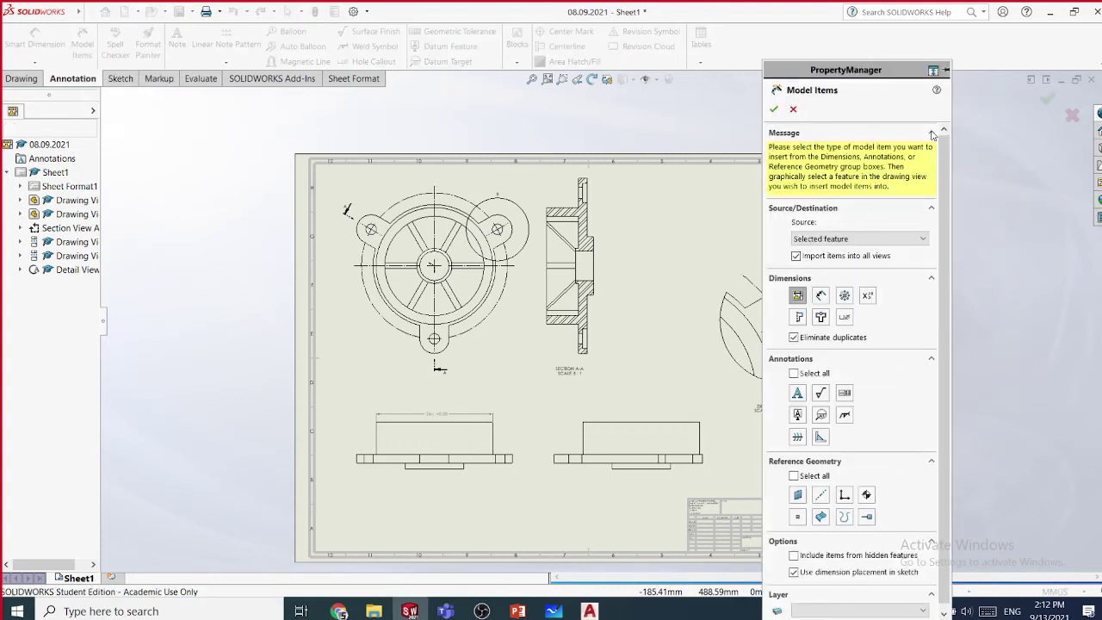
{"action": "left_click_drag", "start_coordinate": [944, 246], "coordinate": [937, 287]}
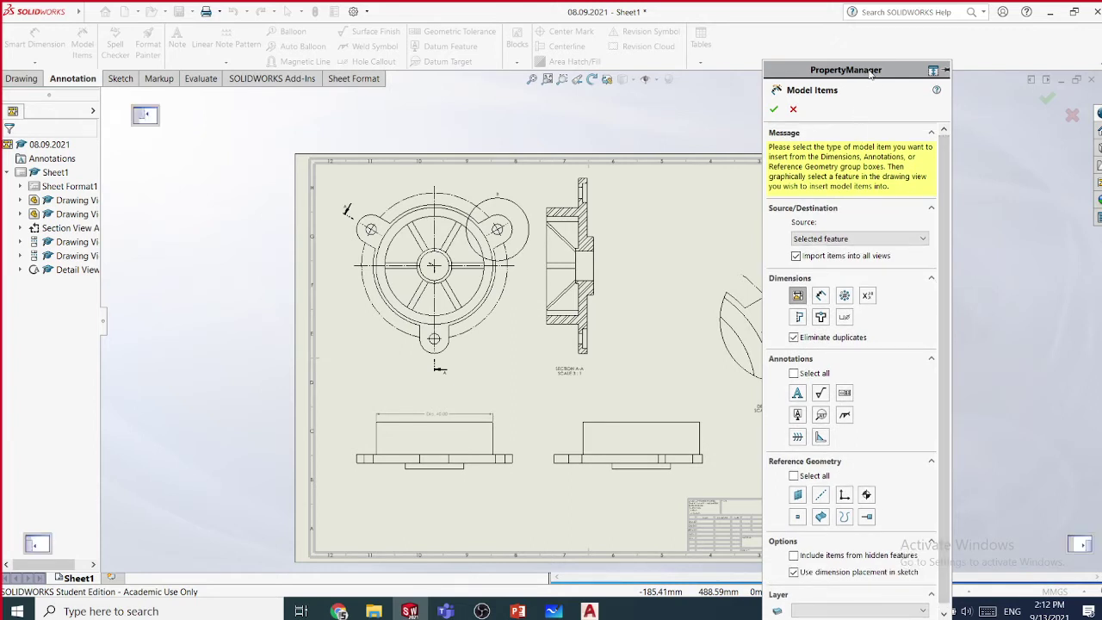
{"action": "left_click_drag", "start_coordinate": [869, 69], "coordinate": [981, 44]}
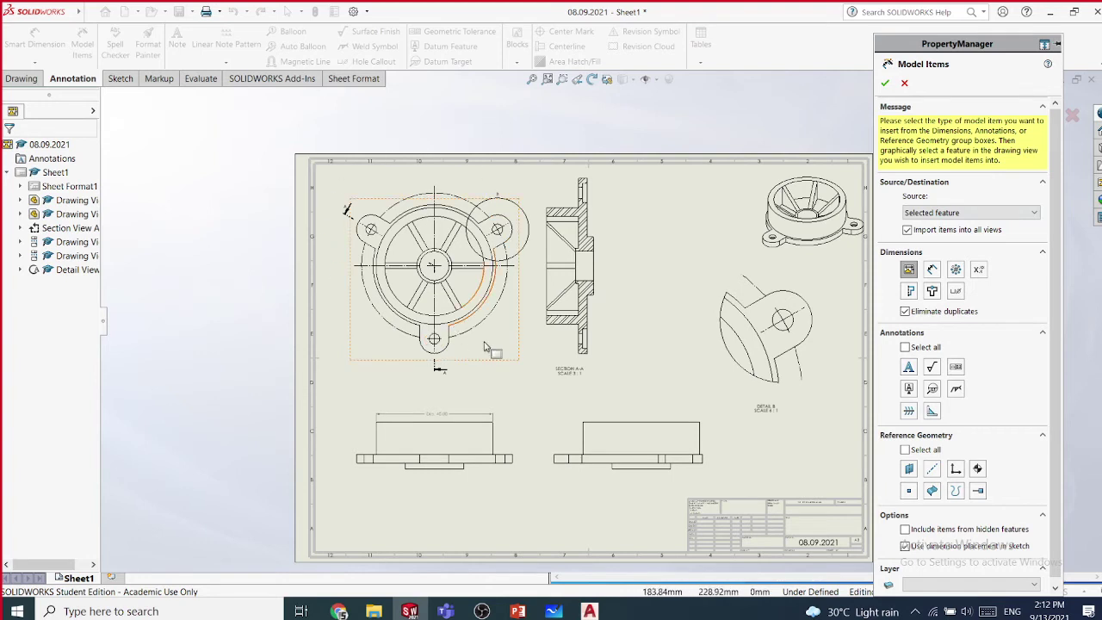
{"action": "left_click", "coordinate": [973, 213]}
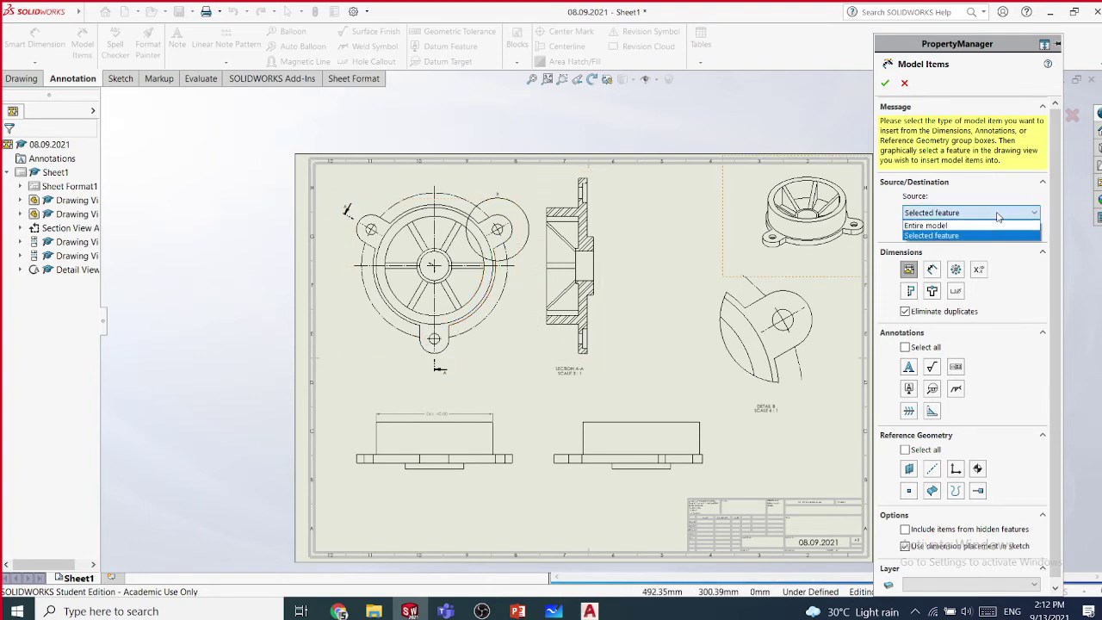
{"action": "left_click", "coordinate": [961, 226]}
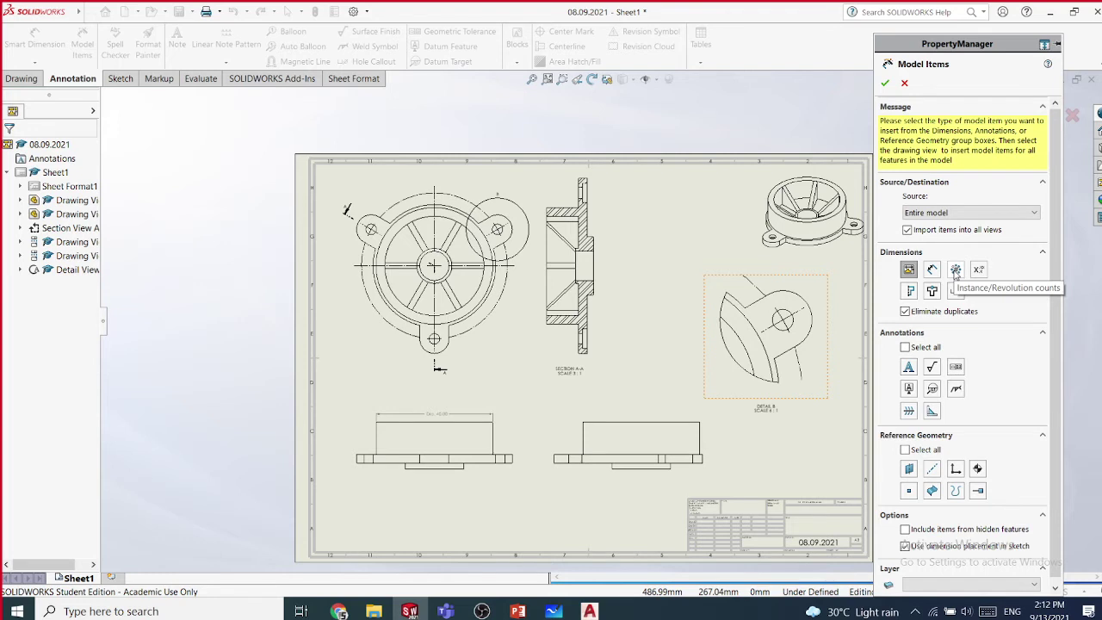
- Include every dimension type except Hole Wizard profiles, plus all annotations and all reference geometry
{"action": "left_click", "coordinate": [910, 271]}
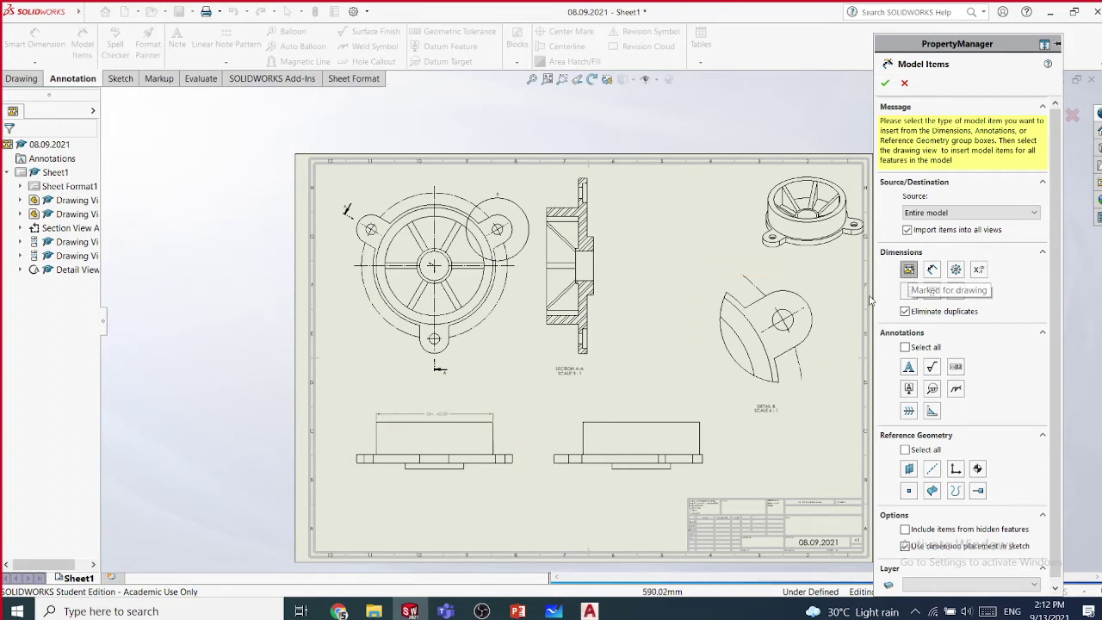
{"action": "left_click", "coordinate": [933, 270]}
{"action": "left_click", "coordinate": [962, 295]}
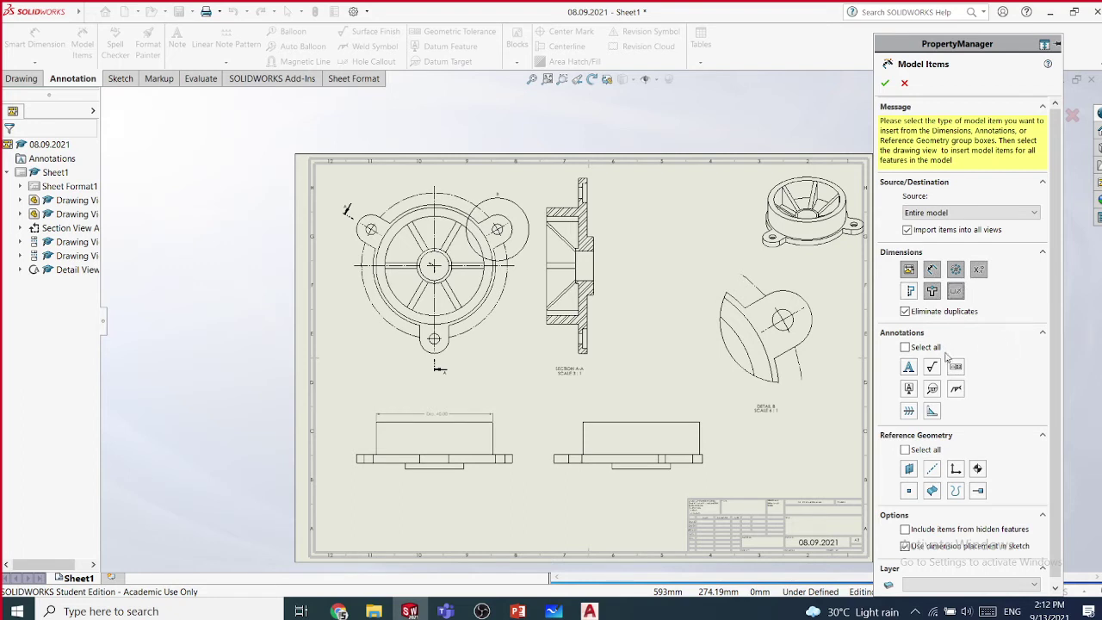
{"action": "left_click", "coordinate": [907, 349]}
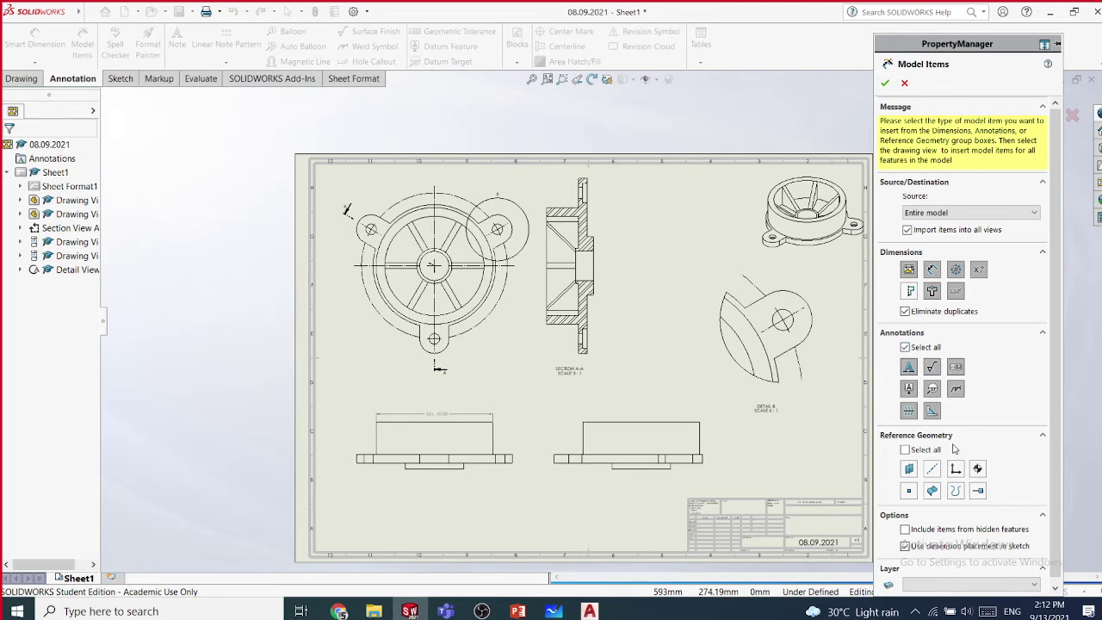
{"action": "left_click", "coordinate": [906, 451]}
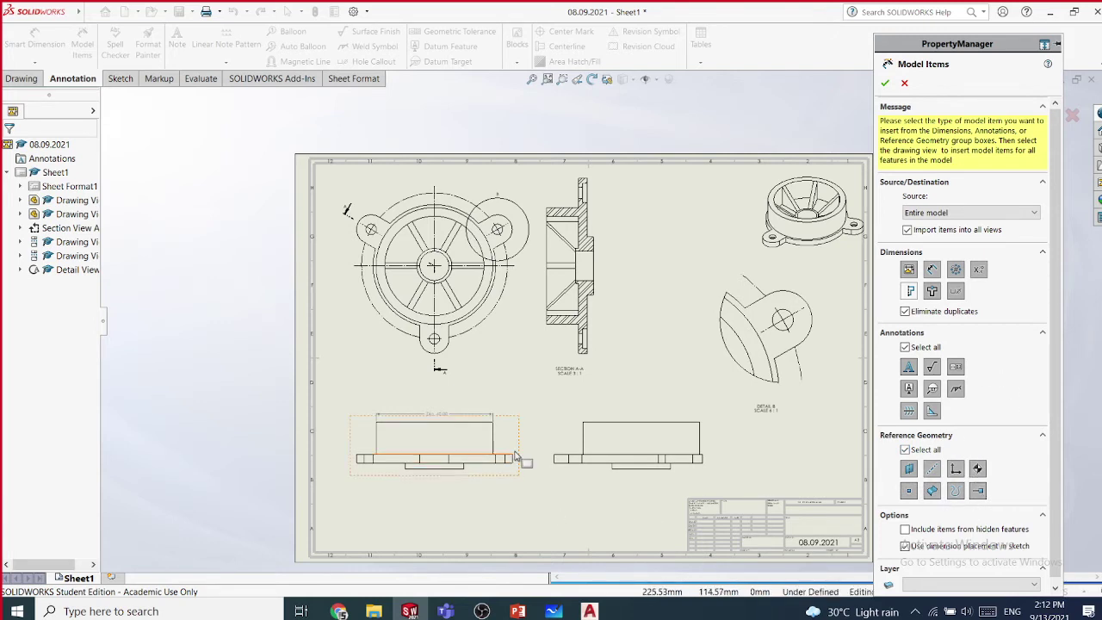
- Insert the model items into the projected view carrying the Dia. 40.00 dimension
{"action": "left_click", "coordinate": [519, 454]}
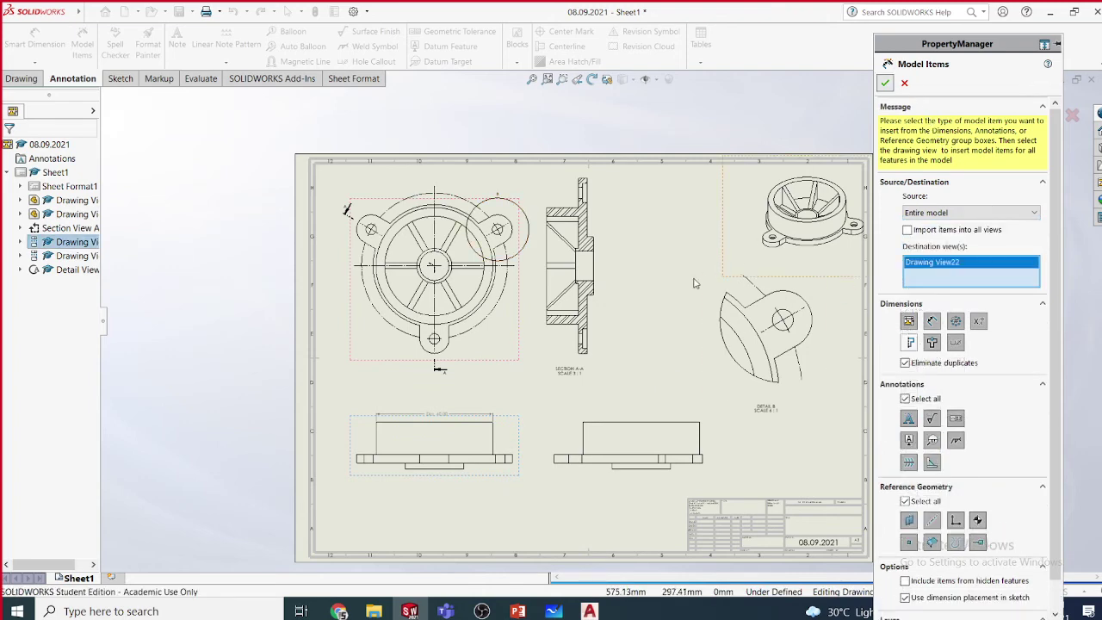
{"action": "key", "text": "Return"}
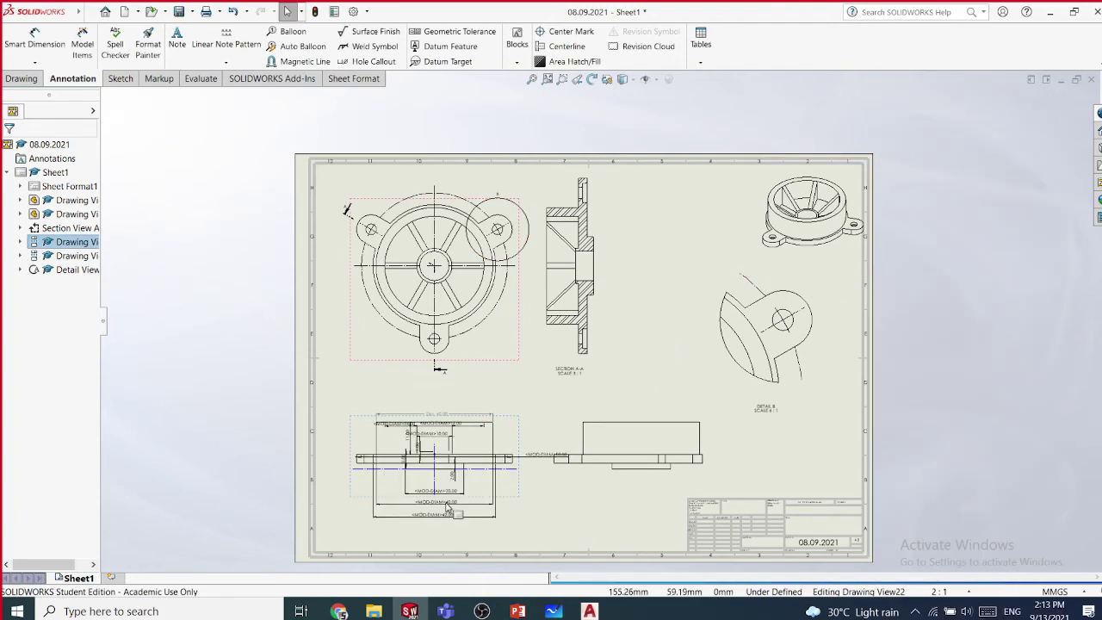
{"action": "scroll", "coordinate": [443, 515], "scroll_direction": "down", "scroll_amount": 5}
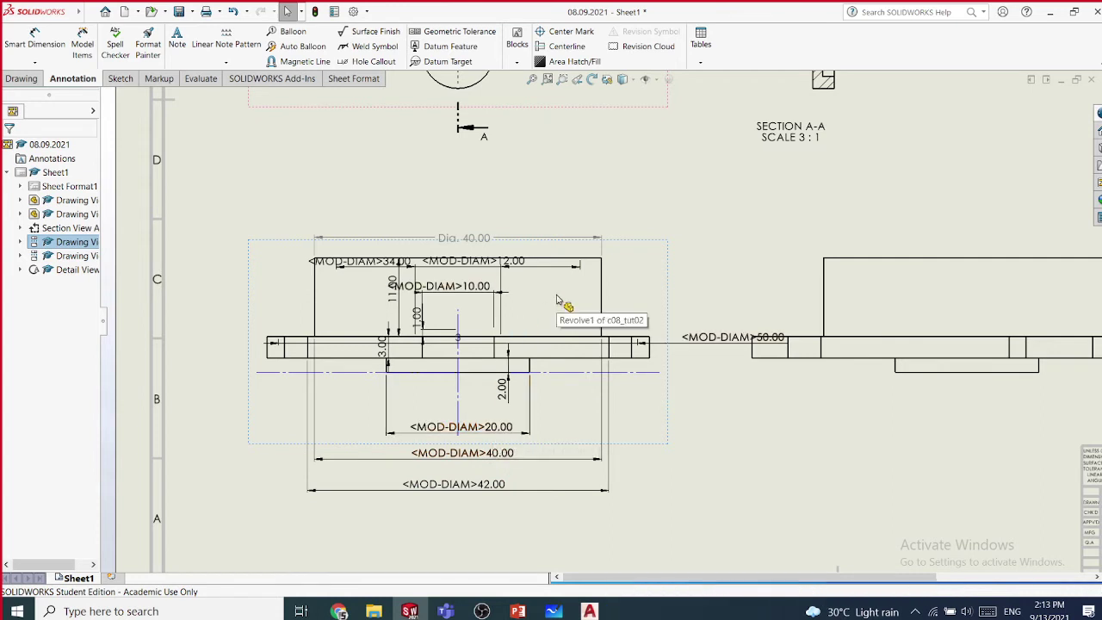
{"action": "key", "text": "Escape"}
- Move the 2.00 dimension to the right of the bottom boss and the 3.00 flange dimension toward the flange's left end
{"action": "left_click_drag", "start_coordinate": [546, 385], "coordinate": [569, 385]}
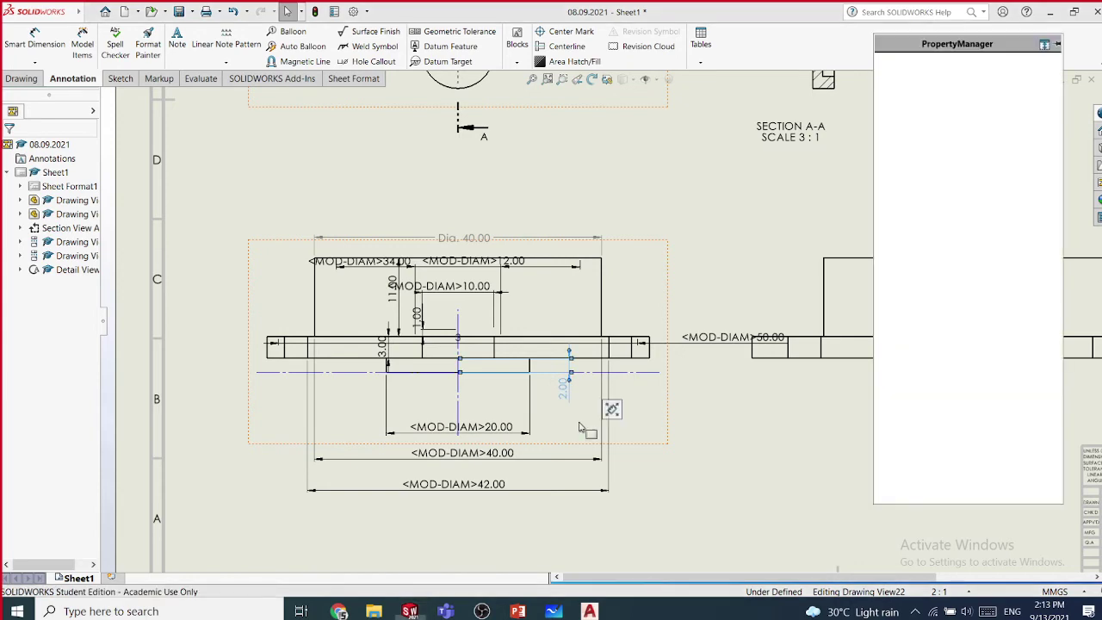
{"action": "scroll", "coordinate": [585, 376], "scroll_direction": "up", "scroll_amount": 2}
{"action": "scroll", "coordinate": [573, 353], "scroll_direction": "down", "scroll_amount": 5}
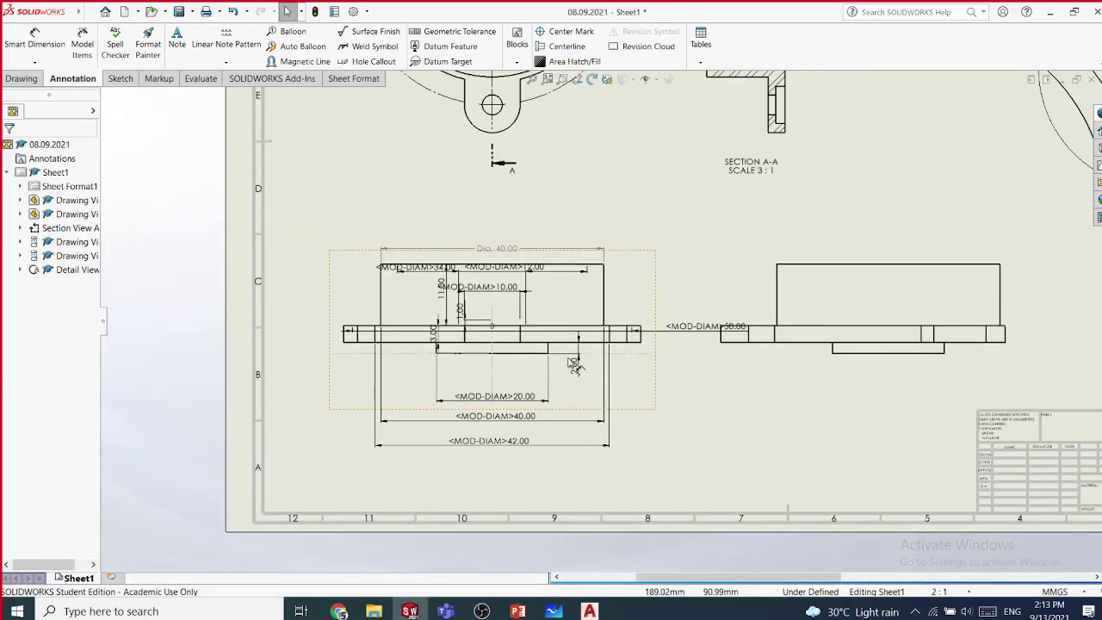
{"action": "scroll", "coordinate": [572, 353], "scroll_direction": "up", "scroll_amount": 2}
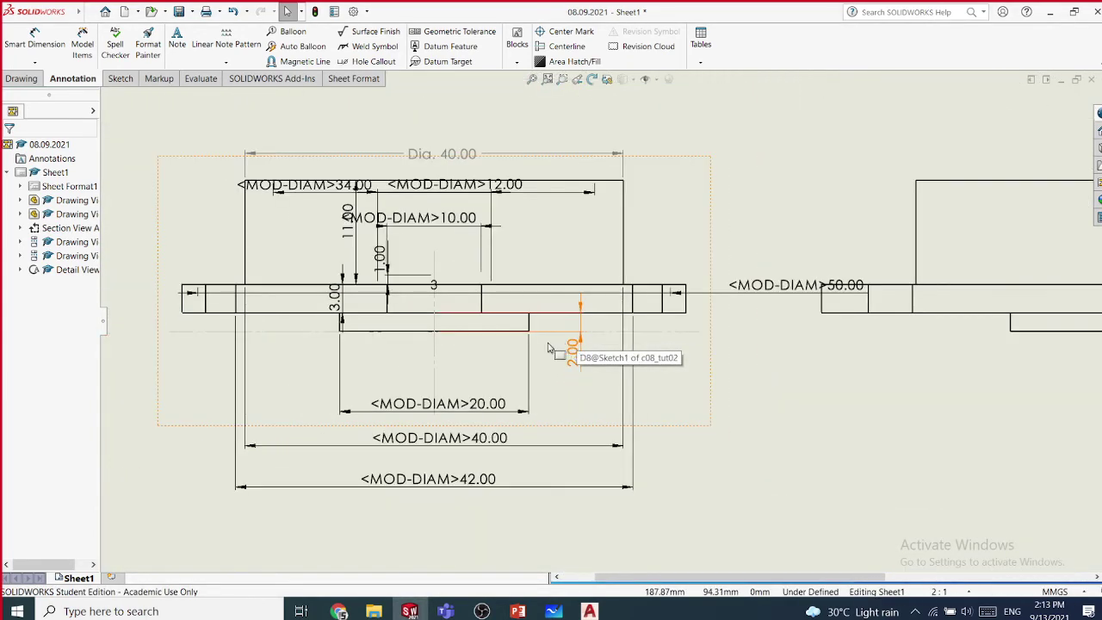
{"action": "left_click_drag", "start_coordinate": [345, 323], "coordinate": [269, 320]}
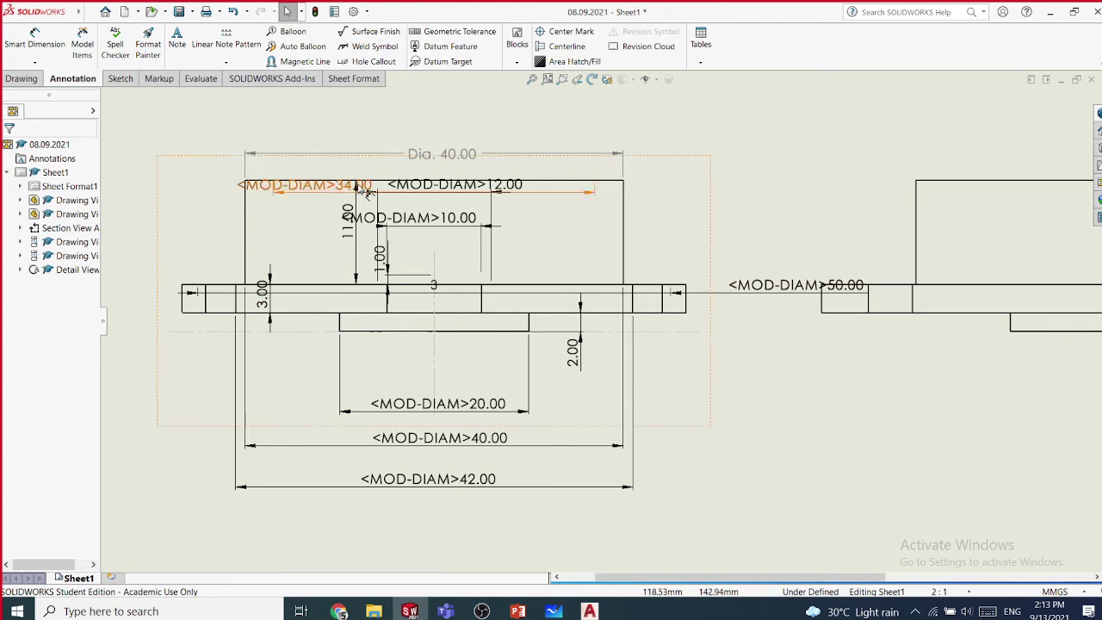
- Centre the 34.00 diameter dimension above the upper body and place the 50.00 diameter dimension below the flange
{"action": "mouse_move", "coordinate": [330, 192]}
{"action": "left_mouse_down"}
{"action": "mouse_move", "coordinate": [465, 211]}
{"action": "mouse_move", "coordinate": [405, 197]}
{"action": "mouse_move", "coordinate": [431, 191]}
{"action": "mouse_move", "coordinate": [423, 198]}
{"action": "mouse_move", "coordinate": [437, 129]}
{"action": "mouse_move", "coordinate": [438, 188]}
{"action": "mouse_move", "coordinate": [457, 182]}
{"action": "left_mouse_up"}
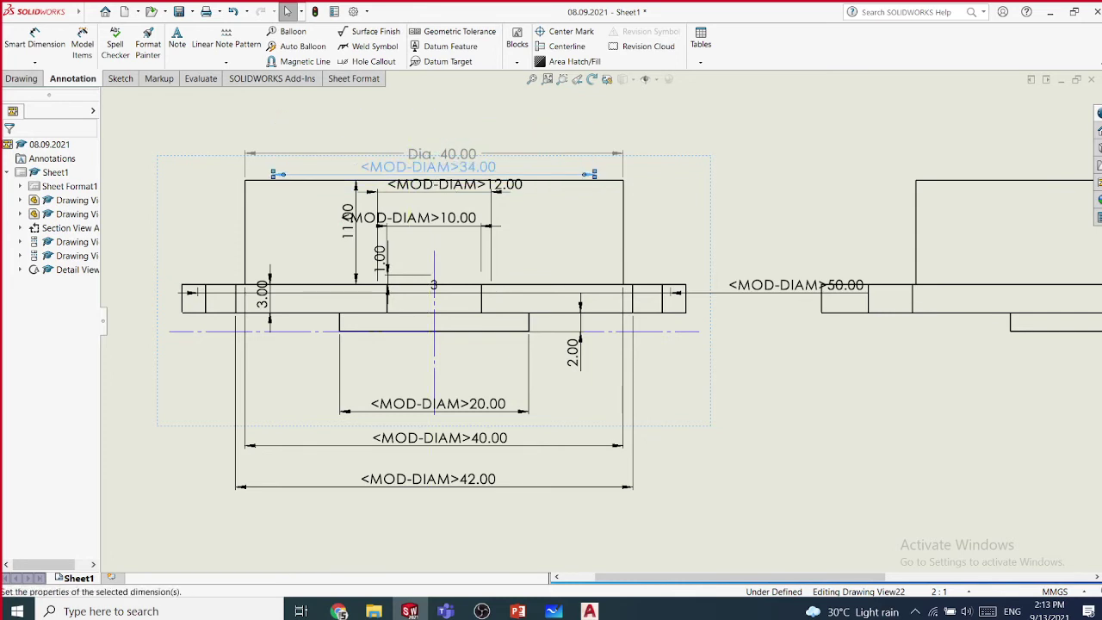
{"action": "left_click", "coordinate": [768, 356]}
{"action": "left_click_drag", "start_coordinate": [770, 301], "coordinate": [431, 361]}
{"action": "left_click", "coordinate": [775, 417]}
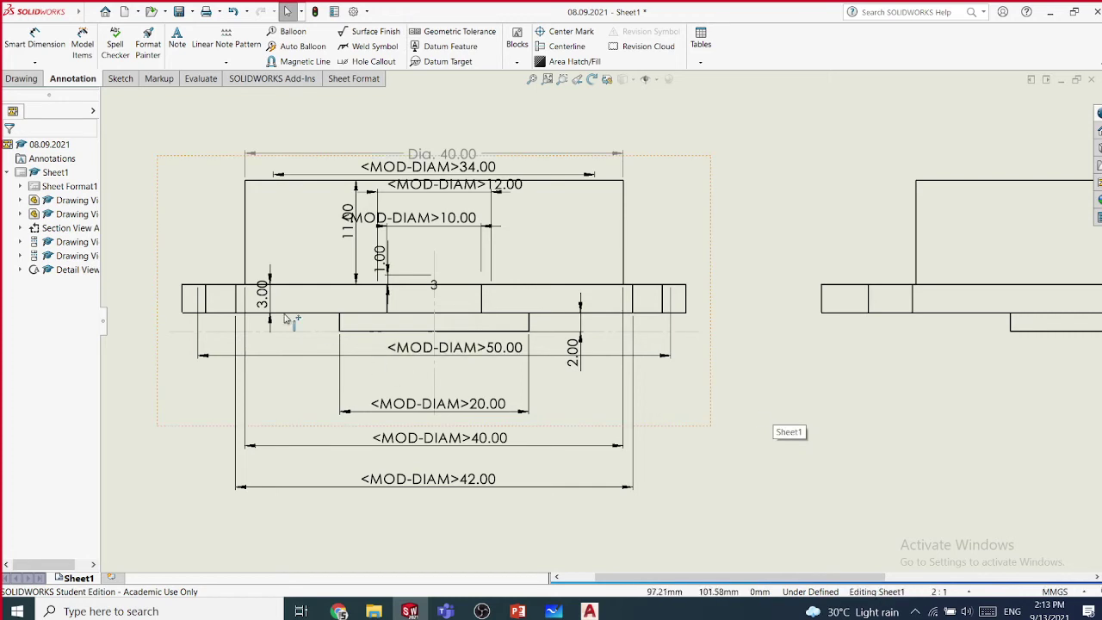
- Move the 3.00 dimension's text above the flange and delete the 1.00 dimension
{"action": "left_click_drag", "start_coordinate": [263, 295], "coordinate": [259, 260]}
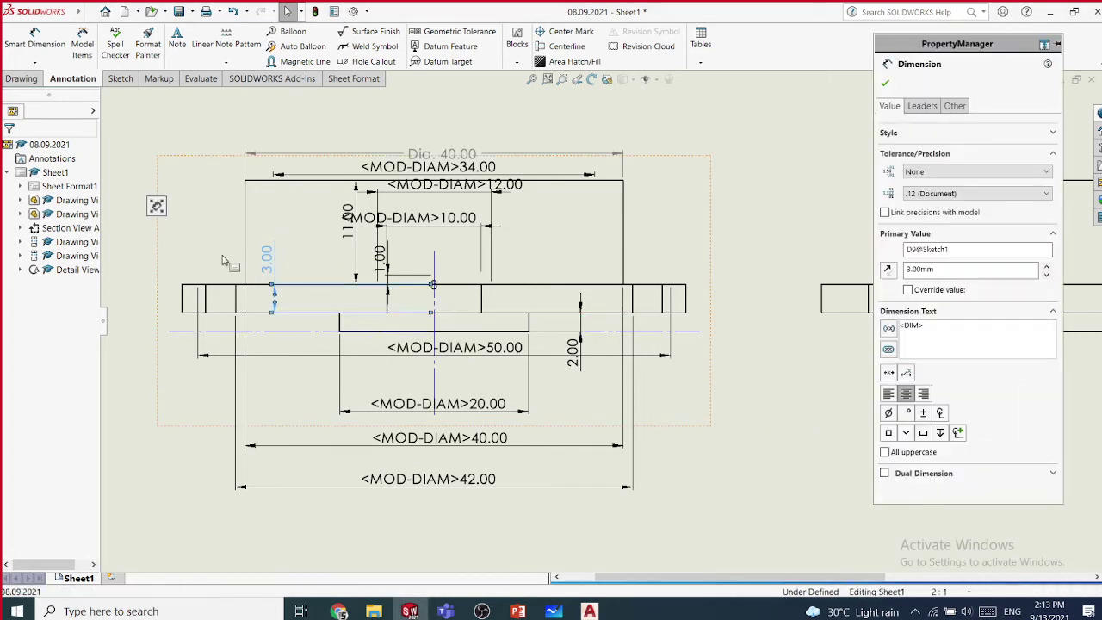
{"action": "key", "text": "Escape"}
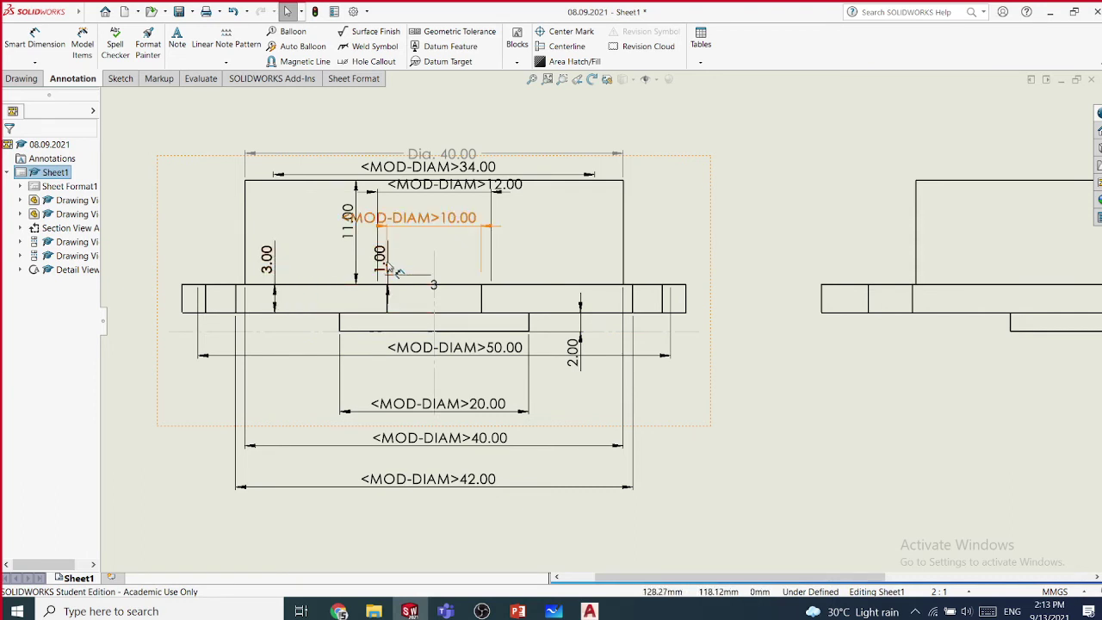
{"action": "left_click_drag", "start_coordinate": [386, 265], "coordinate": [320, 264]}
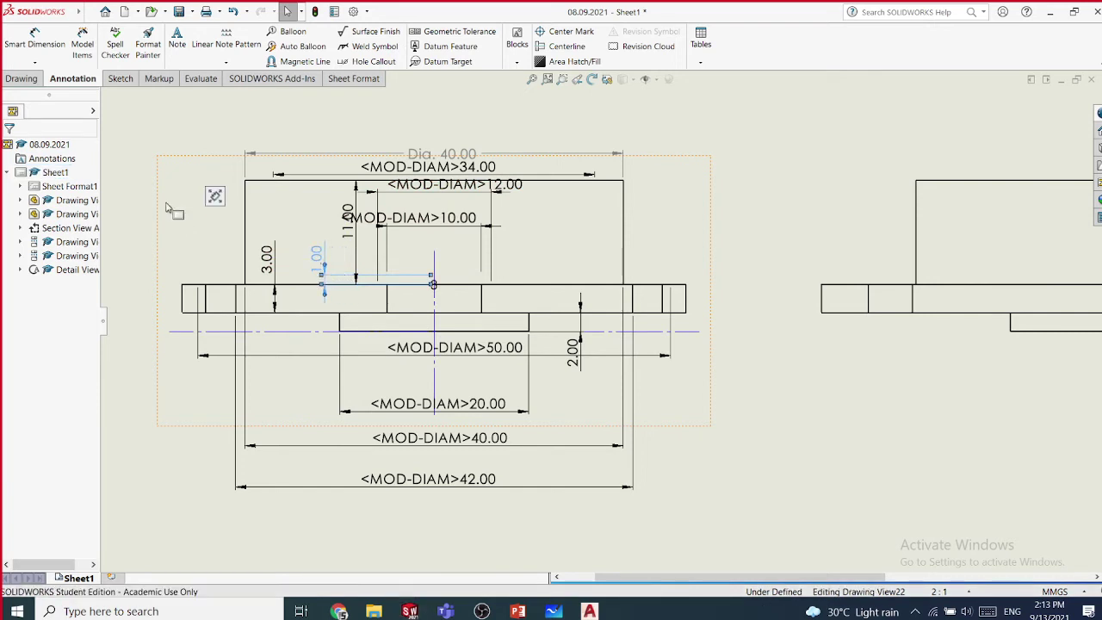
{"action": "left_click", "coordinate": [188, 138]}
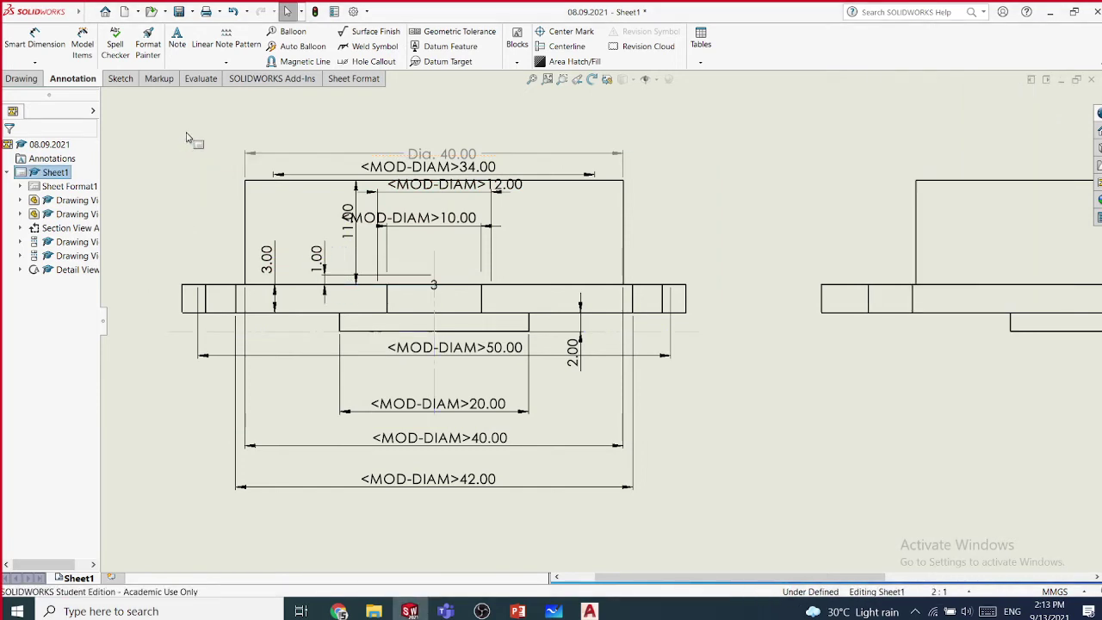
{"action": "left_click", "coordinate": [348, 278]}
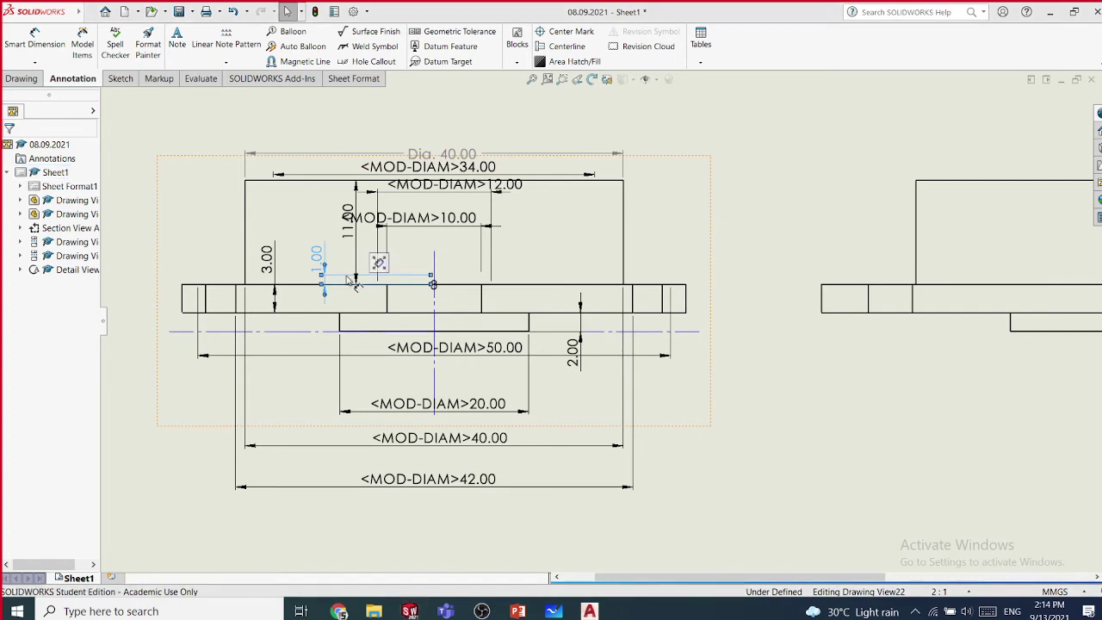
{"action": "key", "text": "Delete"}
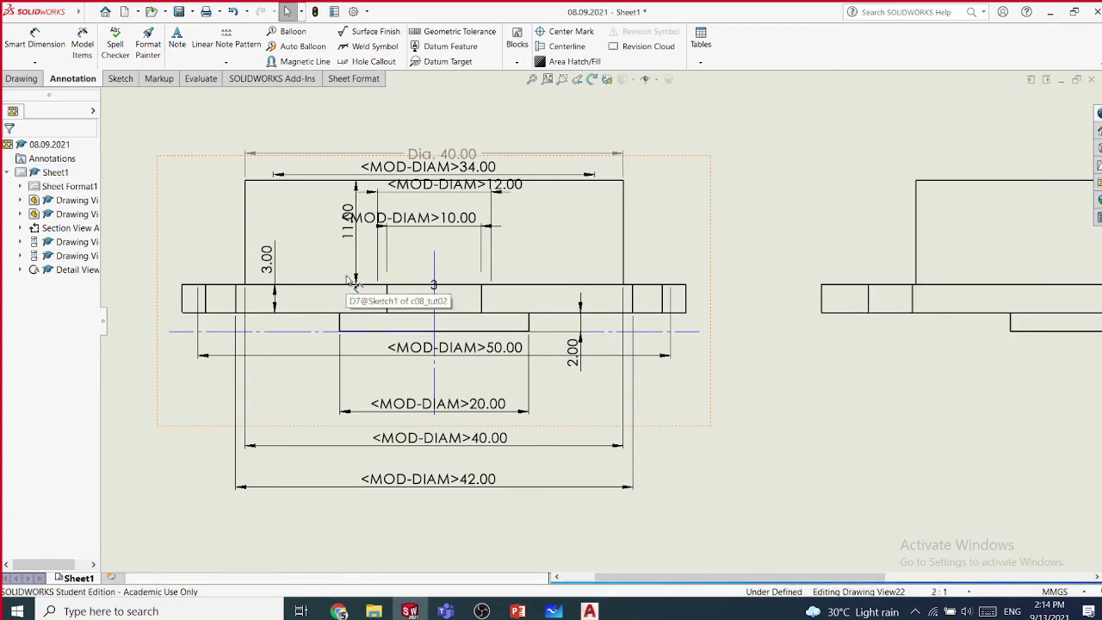
- Set the unit precision of the 3.00 flange thickness dimension to None
{"action": "left_click", "coordinate": [278, 273]}
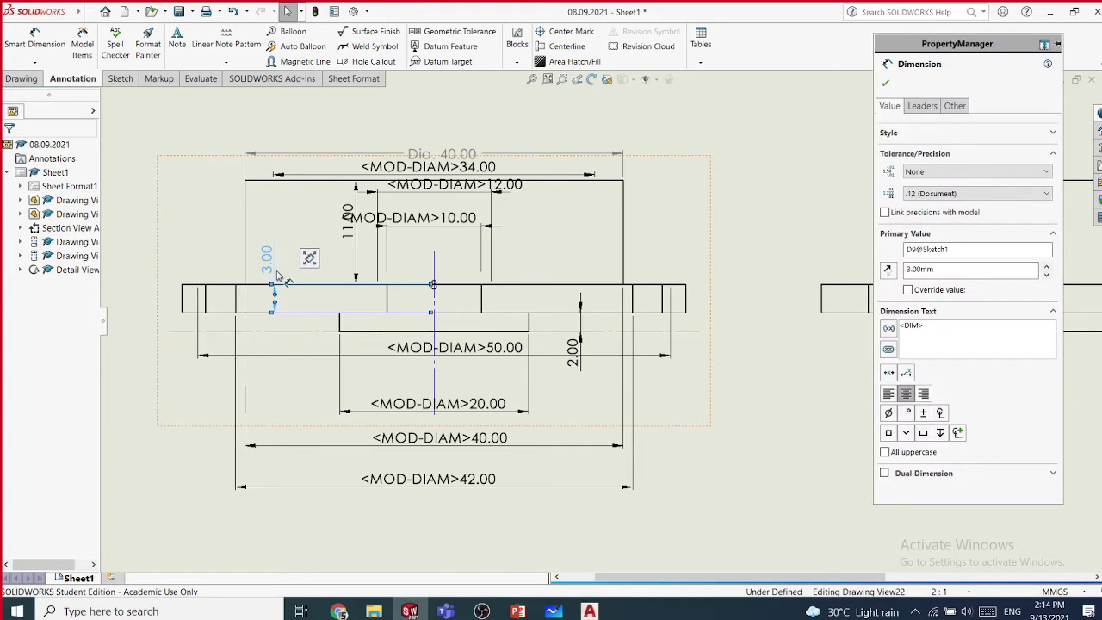
{"action": "left_click", "coordinate": [948, 194]}
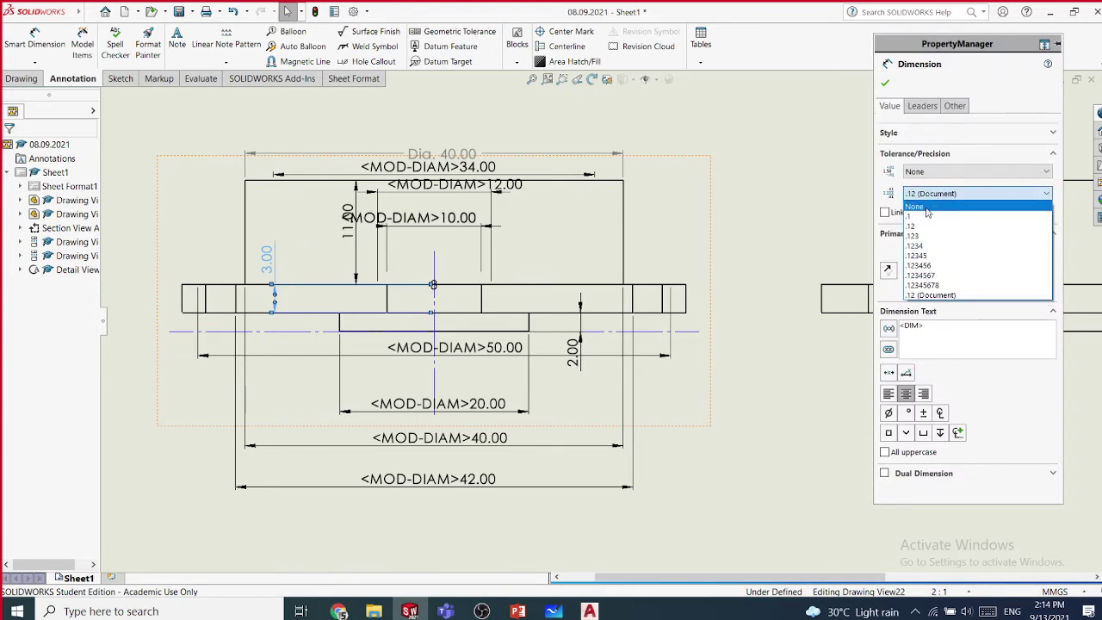
{"action": "left_click", "coordinate": [932, 209]}
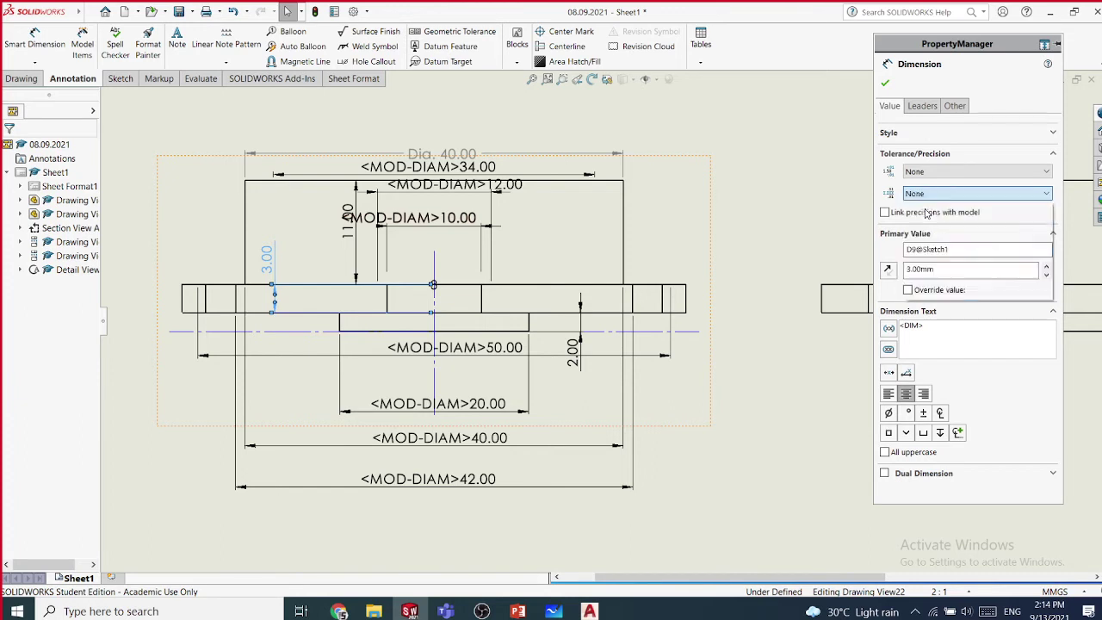
- Enable Custom Text Position for the flange thickness dimension, choose the broken leader with horizontal text, and close its properties
{"action": "left_click", "coordinate": [922, 106]}
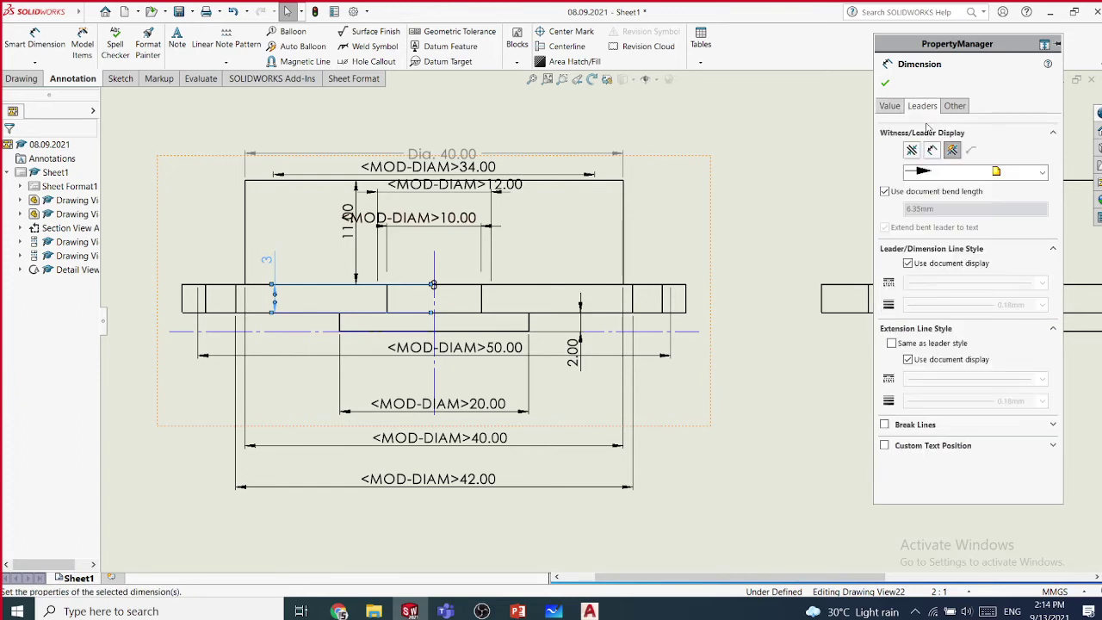
{"action": "left_click", "coordinate": [886, 446]}
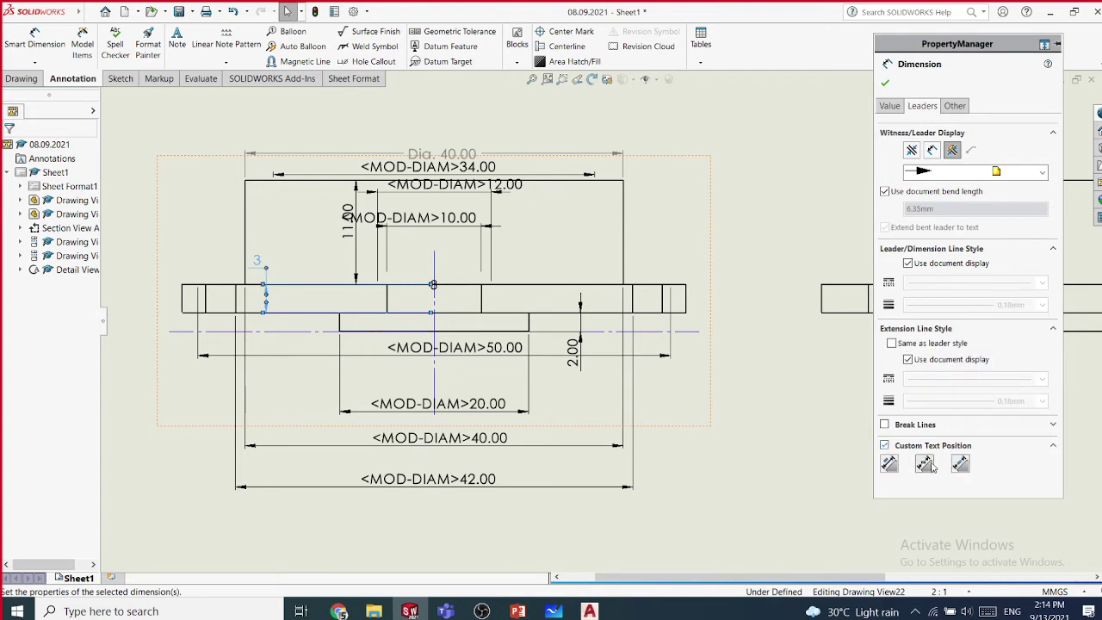
{"action": "left_click", "coordinate": [926, 465]}
{"action": "left_click", "coordinate": [192, 234]}
{"action": "key", "text": "Escape"}
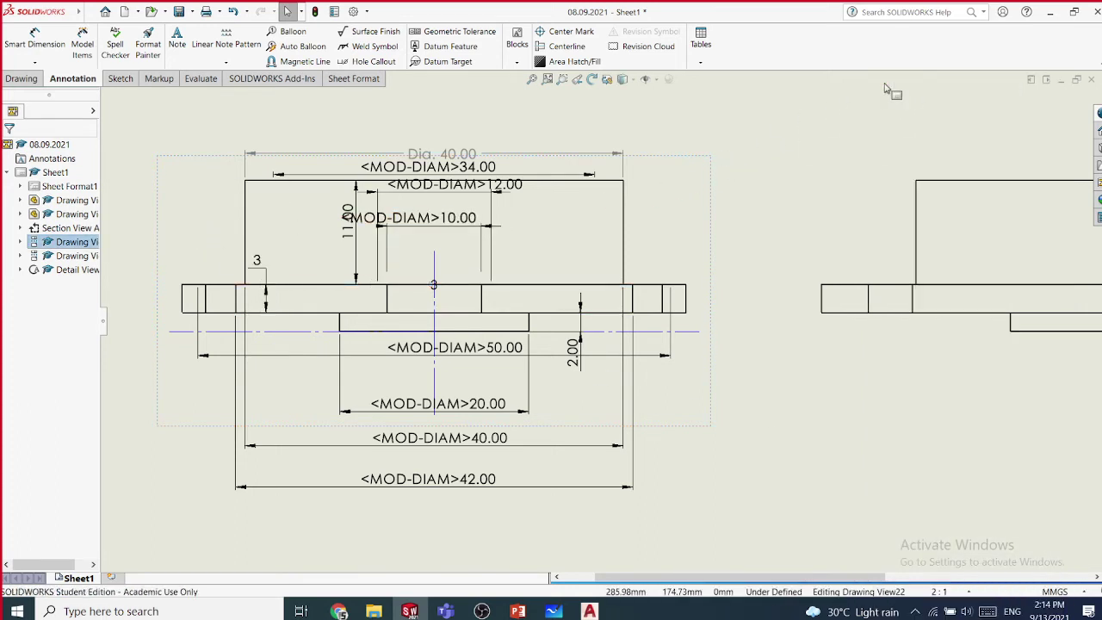
- Move Section View A-A horizontally away from the front view to widen the gap between them
{"action": "scroll", "coordinate": [251, 285], "scroll_direction": "down", "scroll_amount": 1}
{"action": "scroll", "coordinate": [252, 284], "scroll_direction": "down", "scroll_amount": 1}
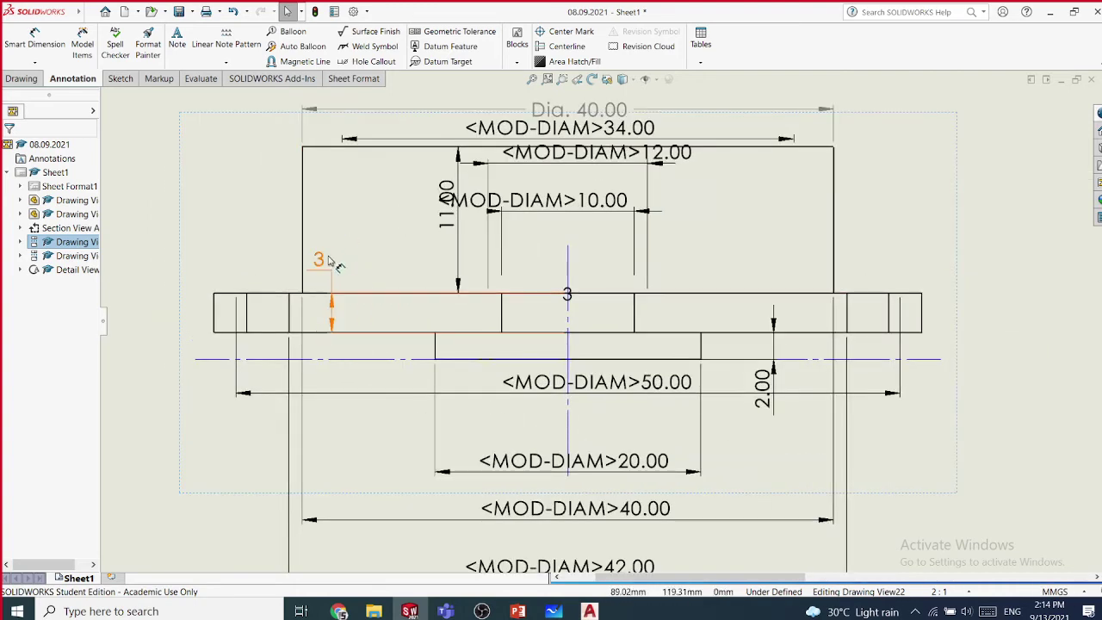
{"action": "scroll", "coordinate": [508, 337], "scroll_direction": "up", "scroll_amount": 2}
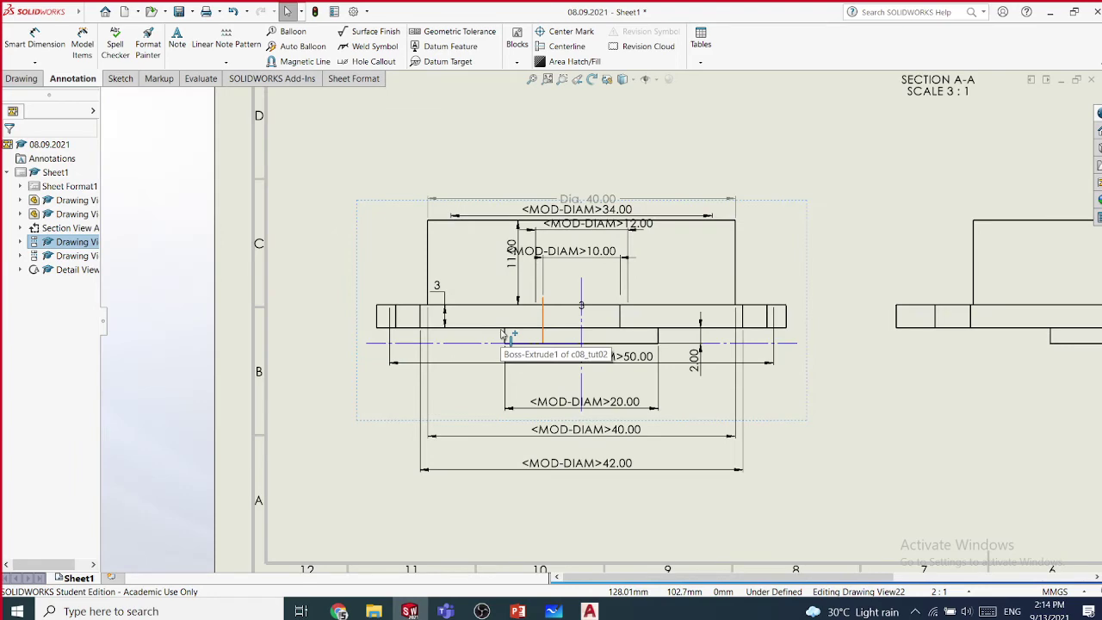
{"action": "scroll", "coordinate": [866, 430], "scroll_direction": "up", "scroll_amount": 2}
{"action": "scroll", "coordinate": [731, 418], "scroll_direction": "down", "scroll_amount": 1}
{"action": "scroll", "coordinate": [603, 413], "scroll_direction": "up", "scroll_amount": 3}
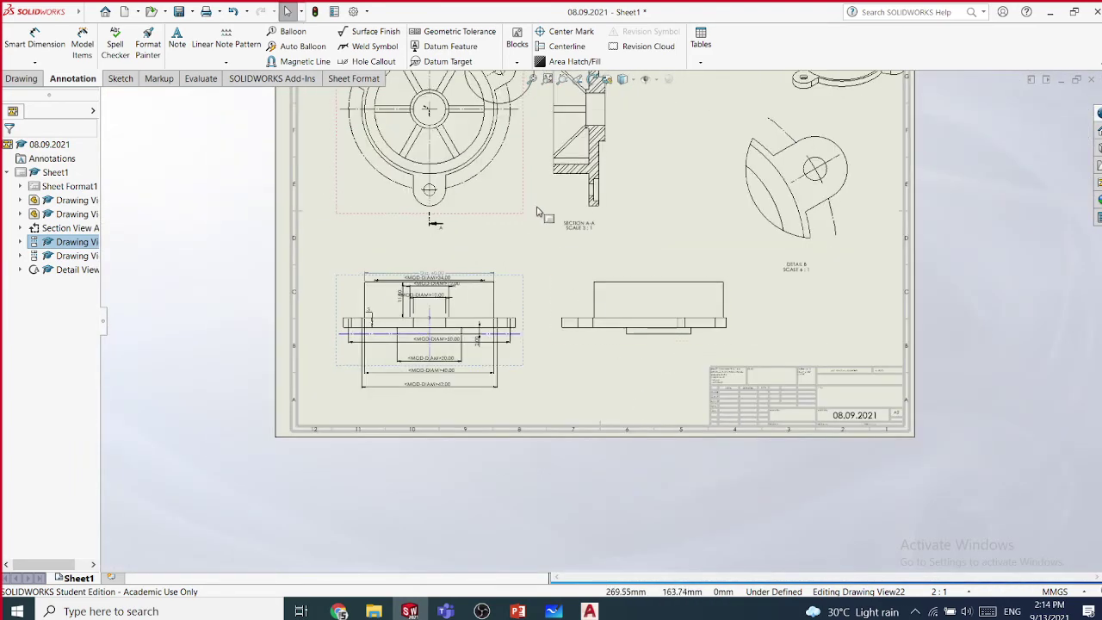
{"action": "scroll", "coordinate": [550, 265], "scroll_direction": "down", "scroll_amount": 1}
{"action": "scroll", "coordinate": [570, 332], "scroll_direction": "down", "scroll_amount": 1}
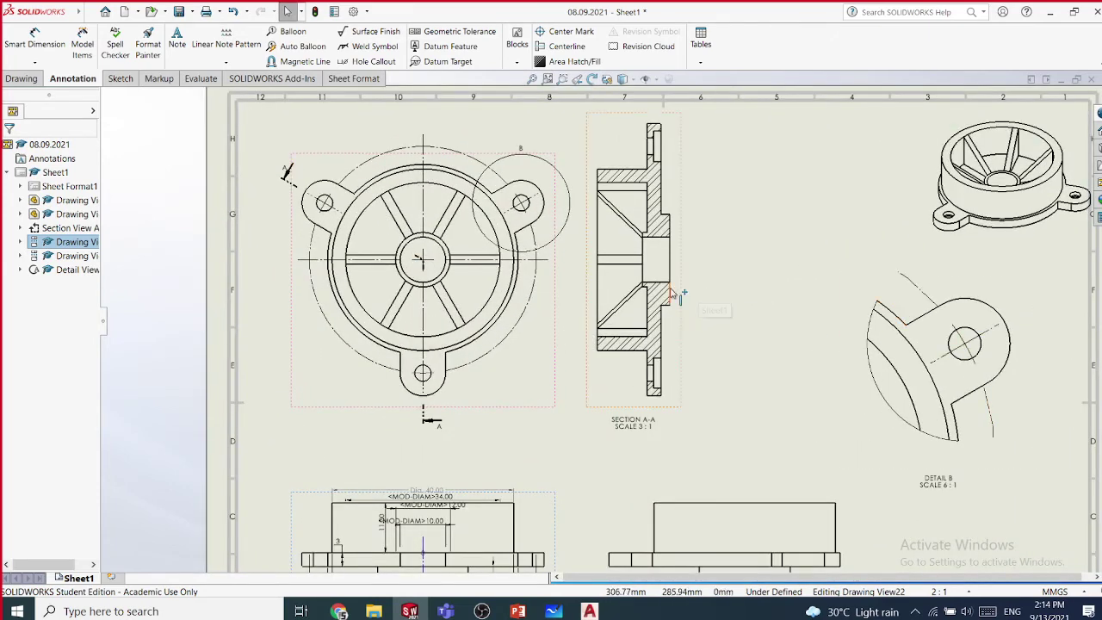
{"action": "left_click_drag", "start_coordinate": [689, 293], "coordinate": [802, 298]}
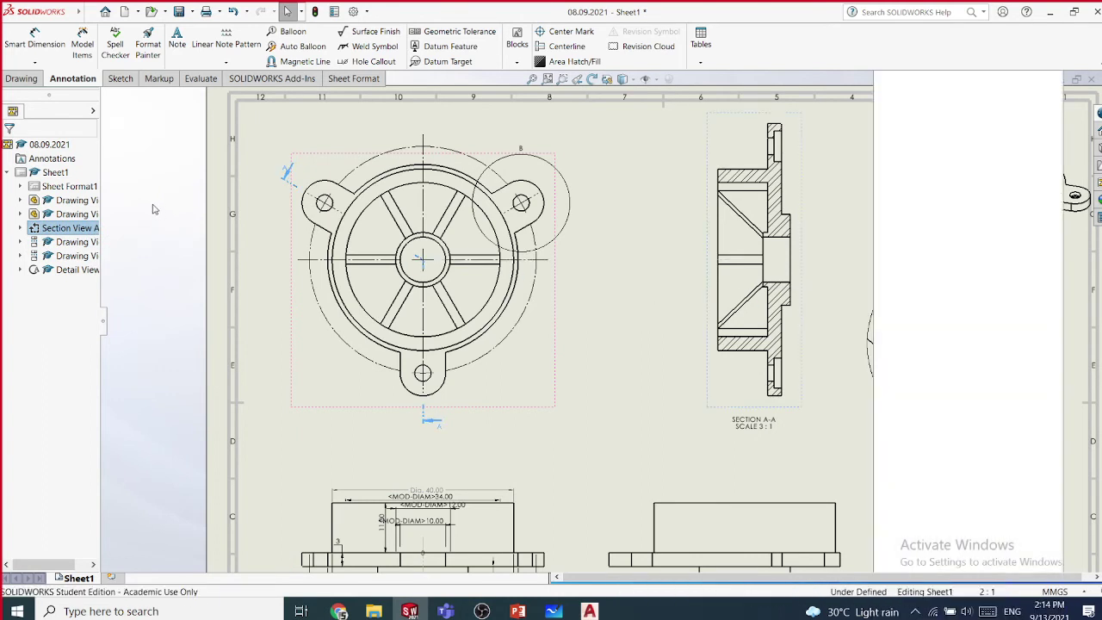
- Insert model items from the entire model into the front view only, with importing into all views turned off
{"action": "key", "text": "Escape"}
{"action": "left_click", "coordinate": [34, 62]}
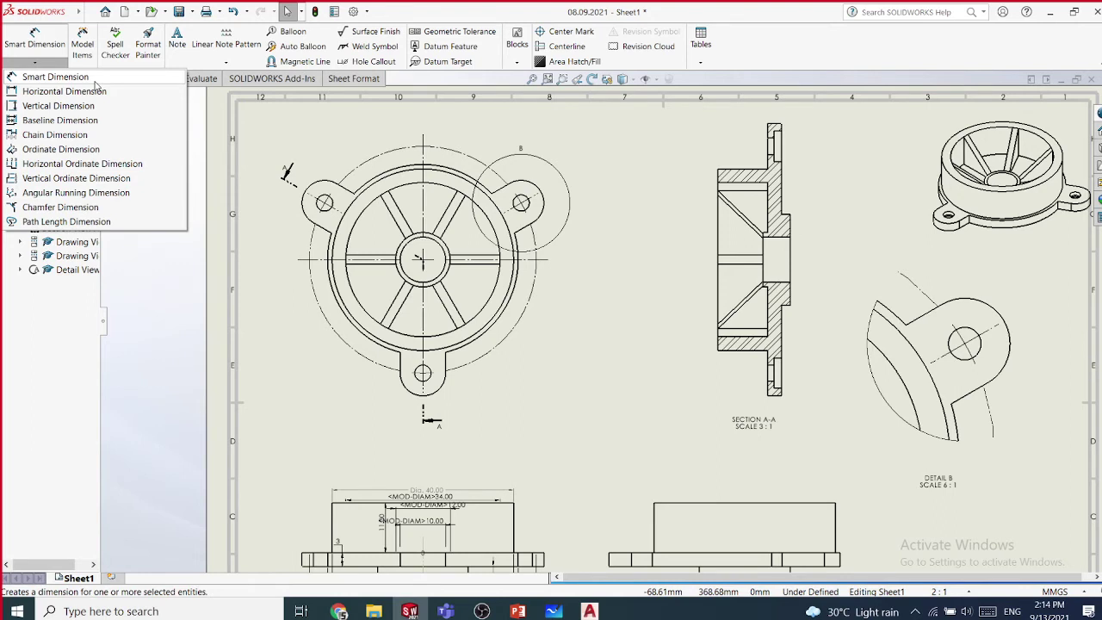
{"action": "left_click", "coordinate": [83, 50]}
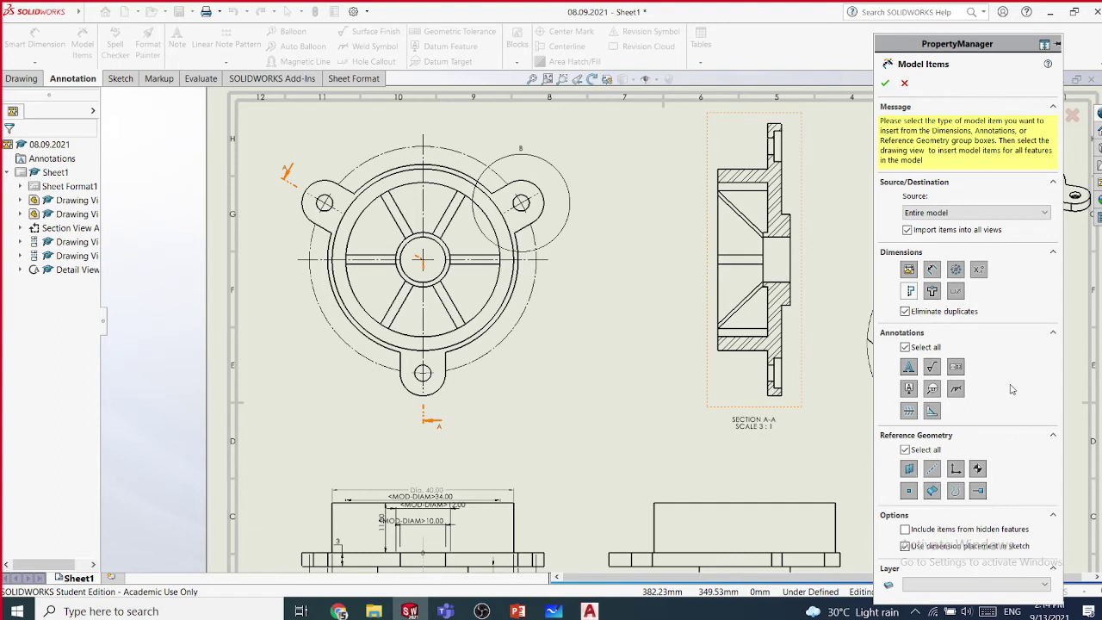
{"action": "left_click", "coordinate": [930, 213]}
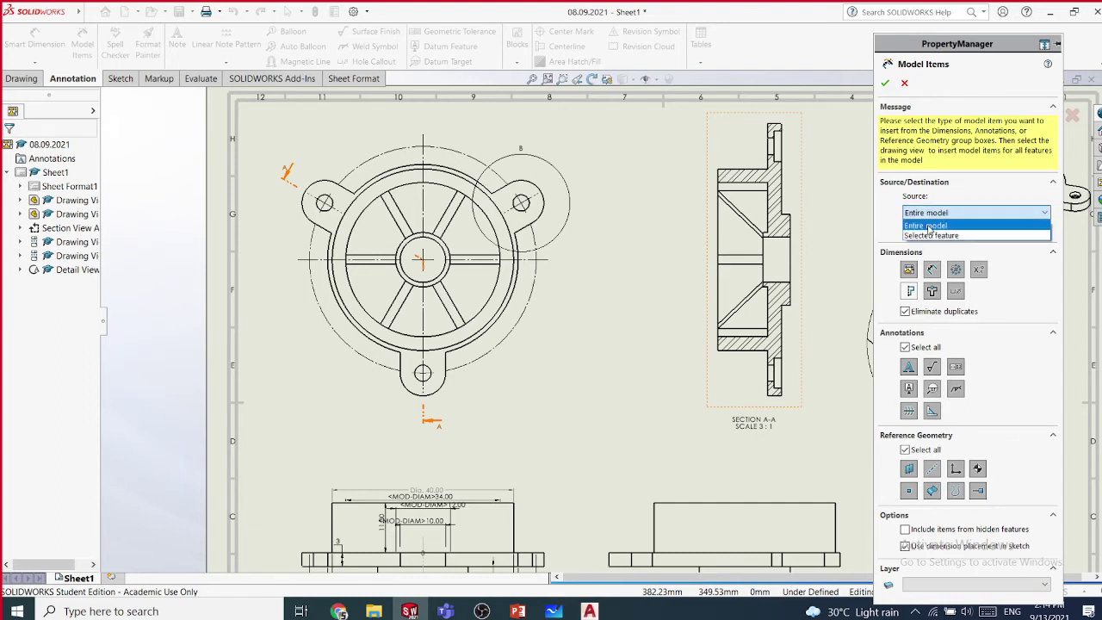
{"action": "left_click", "coordinate": [930, 226]}
{"action": "left_click", "coordinate": [551, 362]}
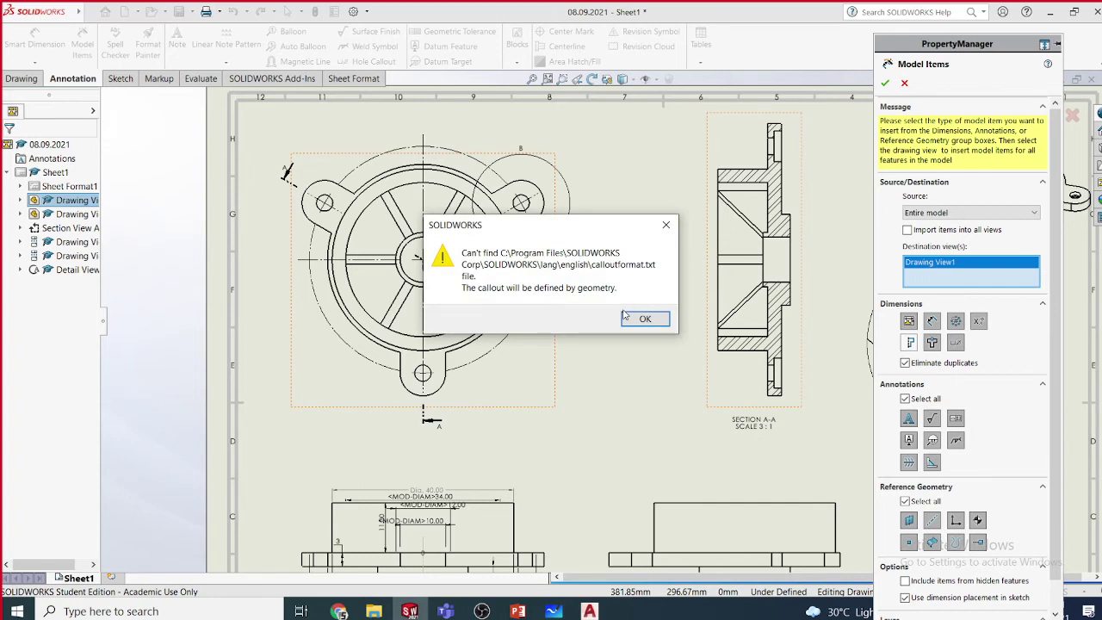
{"action": "left_click", "coordinate": [642, 320]}
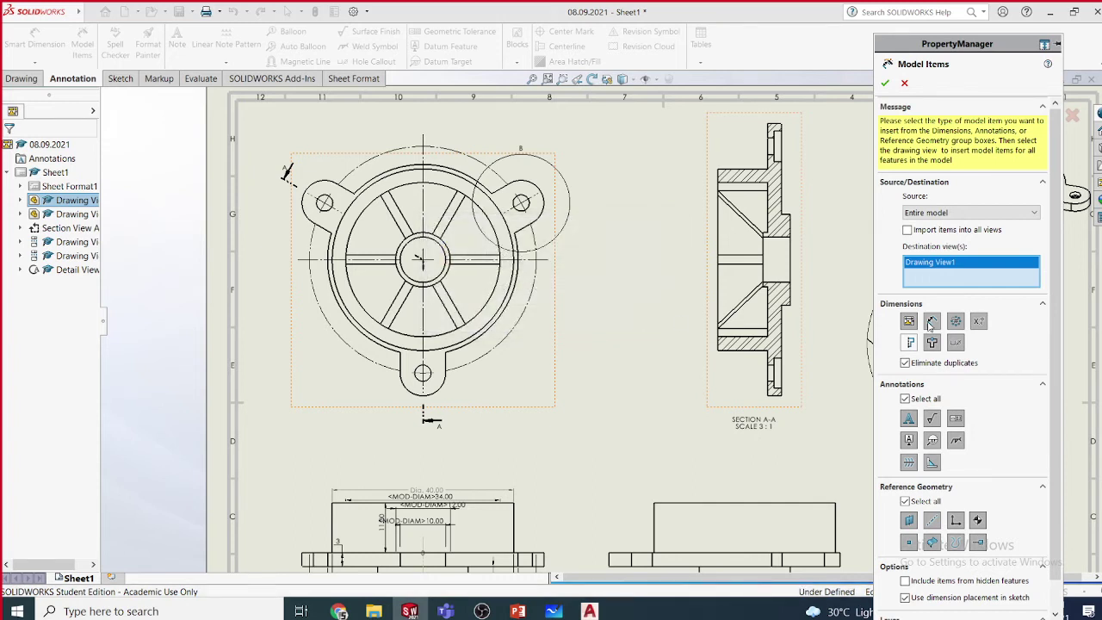
{"action": "key", "text": "Return"}
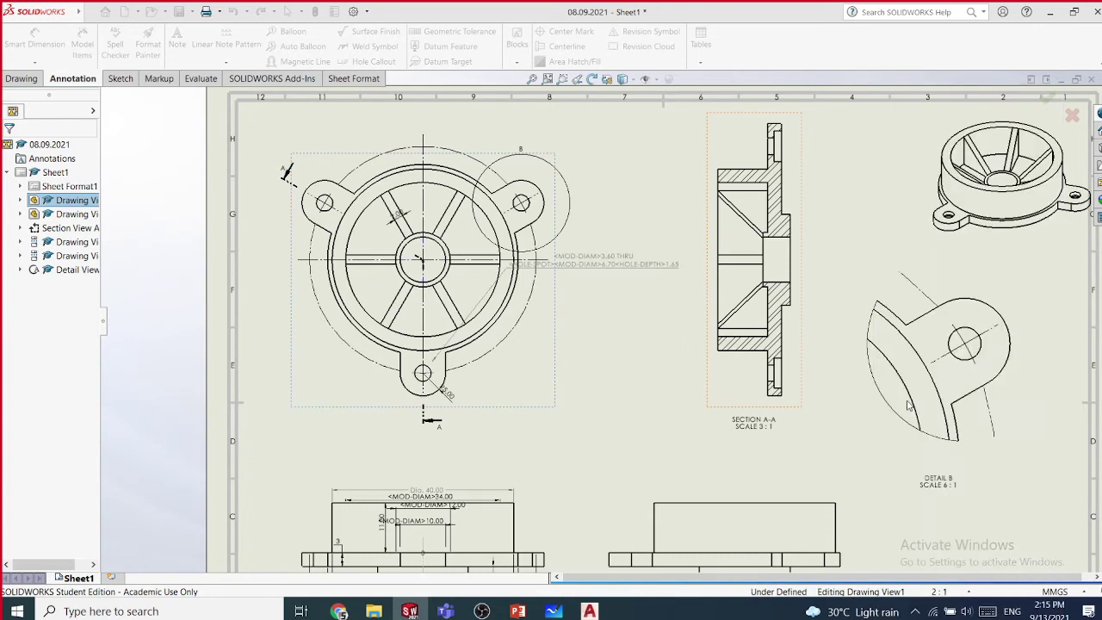
- Move the hole callout outside the front view, below and to the right of the bottom lug, and inspect its text
{"action": "mouse_move", "coordinate": [541, 255]}
{"action": "left_mouse_down"}
{"action": "mouse_move", "coordinate": [591, 273]}
{"action": "mouse_move", "coordinate": [606, 308]}
{"action": "mouse_move", "coordinate": [583, 437]}
{"action": "left_mouse_up"}
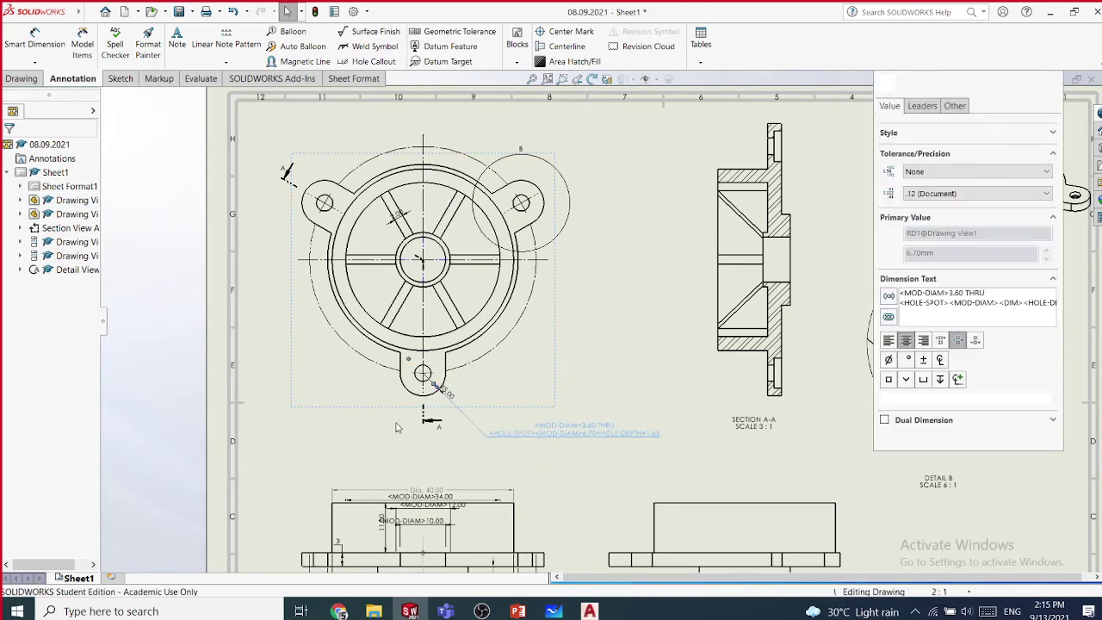
{"action": "scroll", "coordinate": [583, 439], "scroll_direction": "down", "scroll_amount": 8}
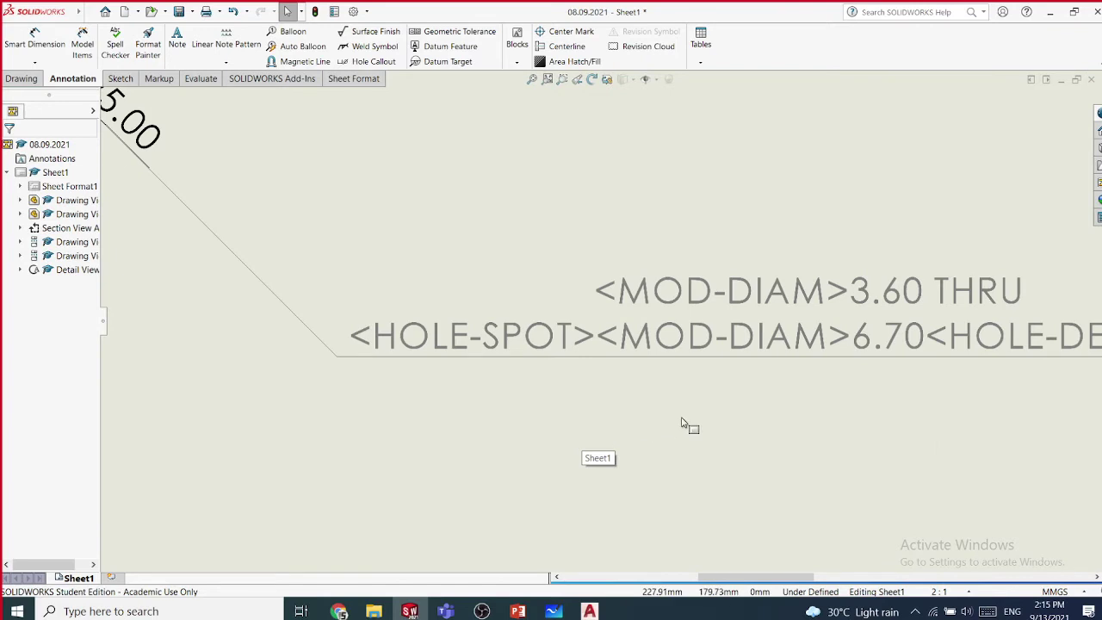
{"action": "scroll", "coordinate": [682, 424], "scroll_direction": "up", "scroll_amount": 3}
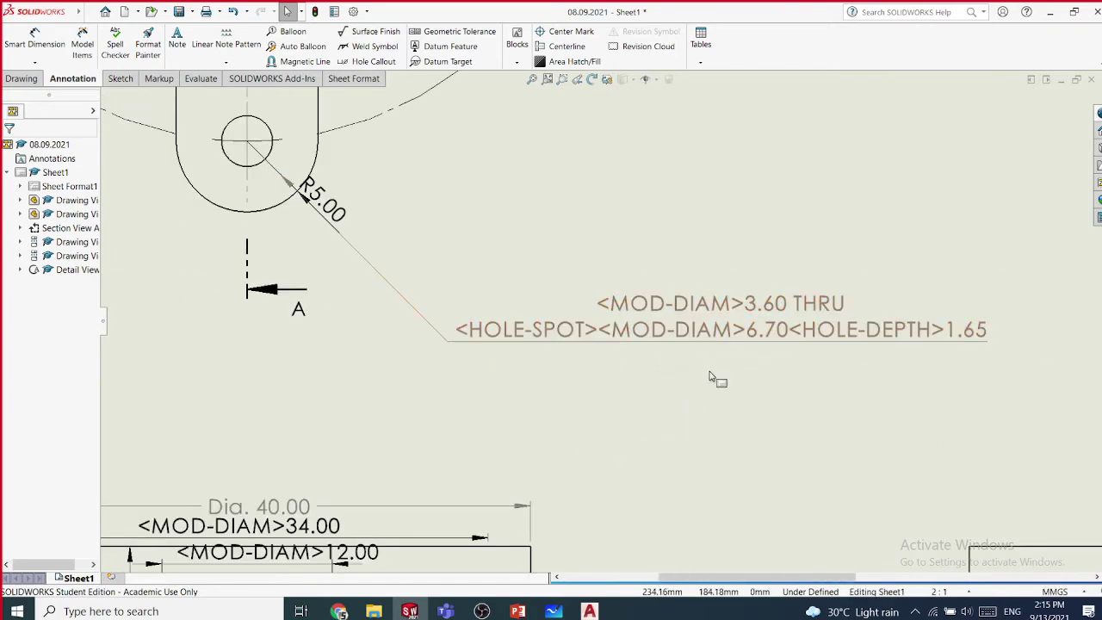
{"action": "scroll", "coordinate": [709, 376], "scroll_direction": "up", "scroll_amount": 2}
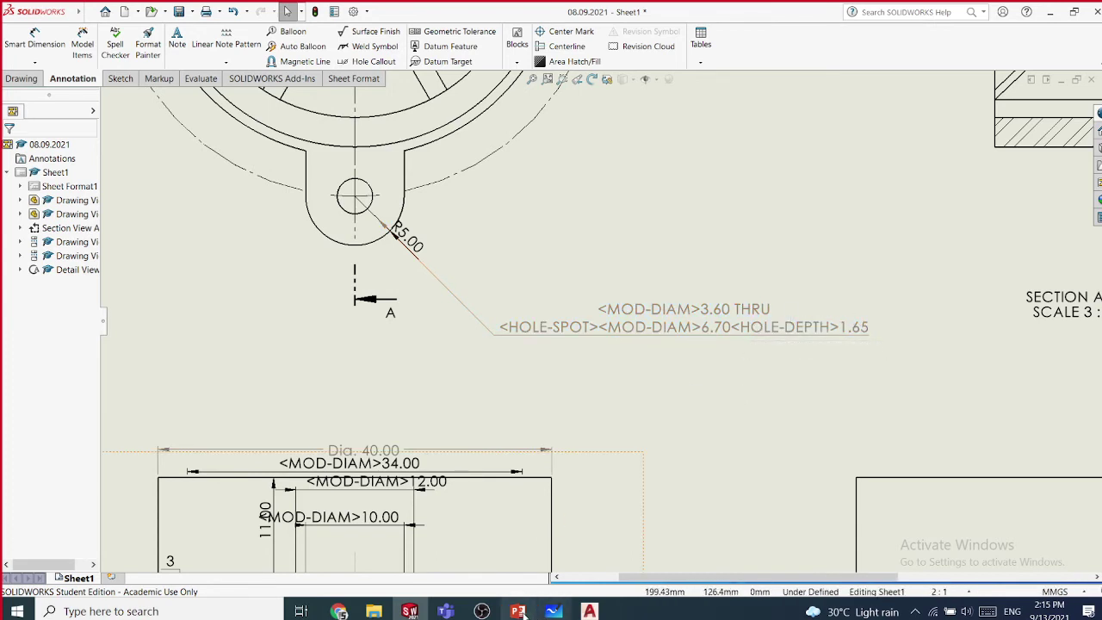
- Switch to the Chapter 15 PowerPoint presentation and review the tutorial slides through the datum symbol and geometric tolerance instructions
{"action": "key", "text": "alt+Tab"}
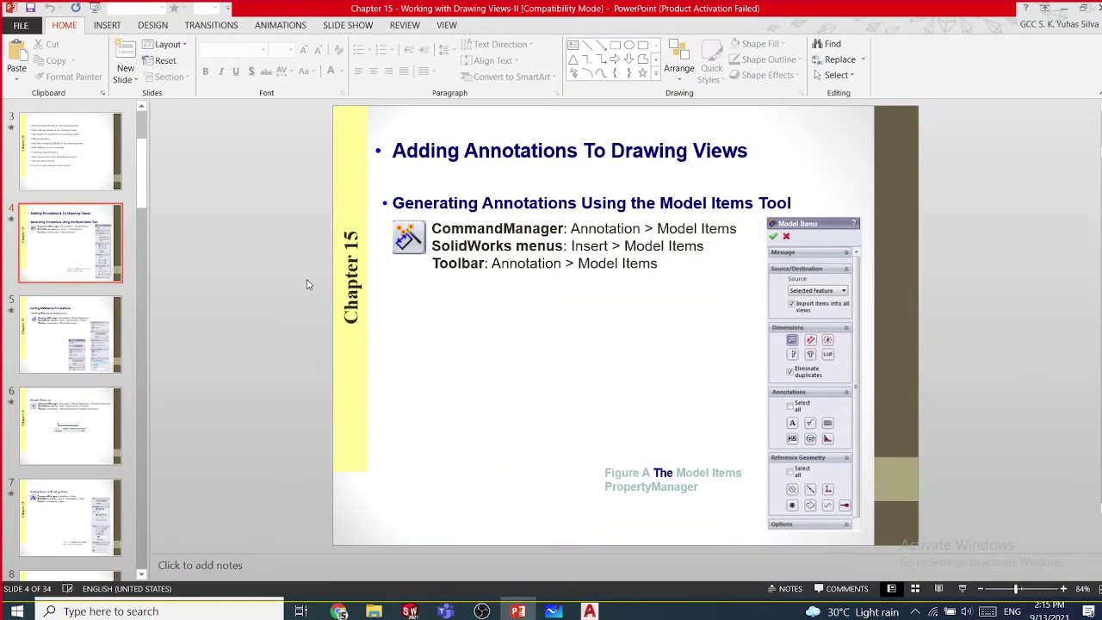
{"action": "scroll", "coordinate": [306, 284], "scroll_direction": "down", "scroll_amount": 20}
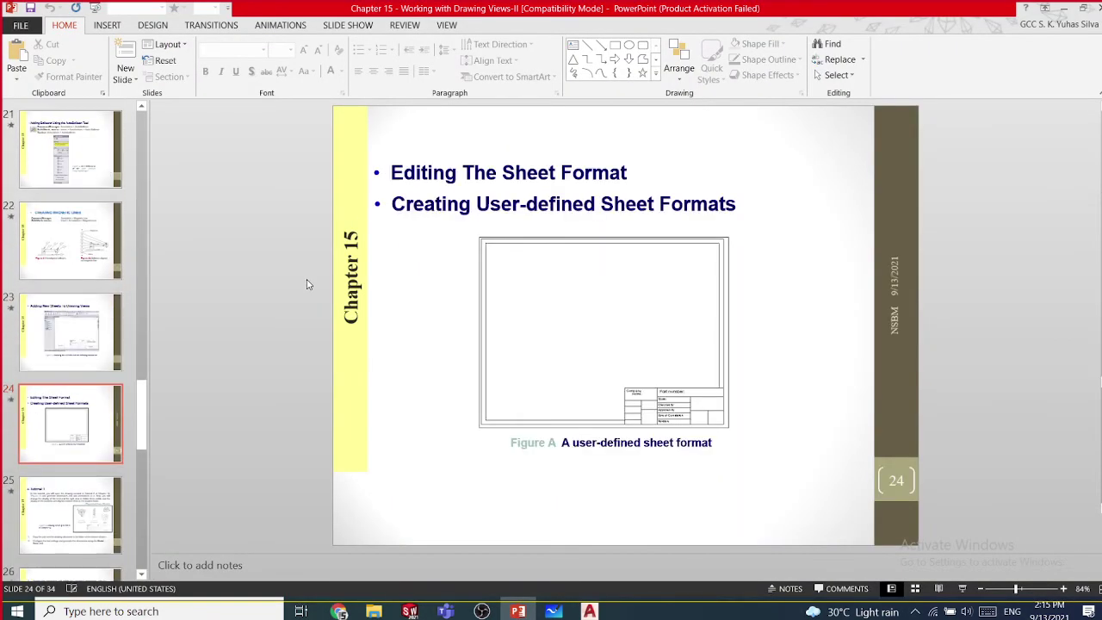
{"action": "scroll", "coordinate": [307, 285], "scroll_direction": "down", "scroll_amount": 2}
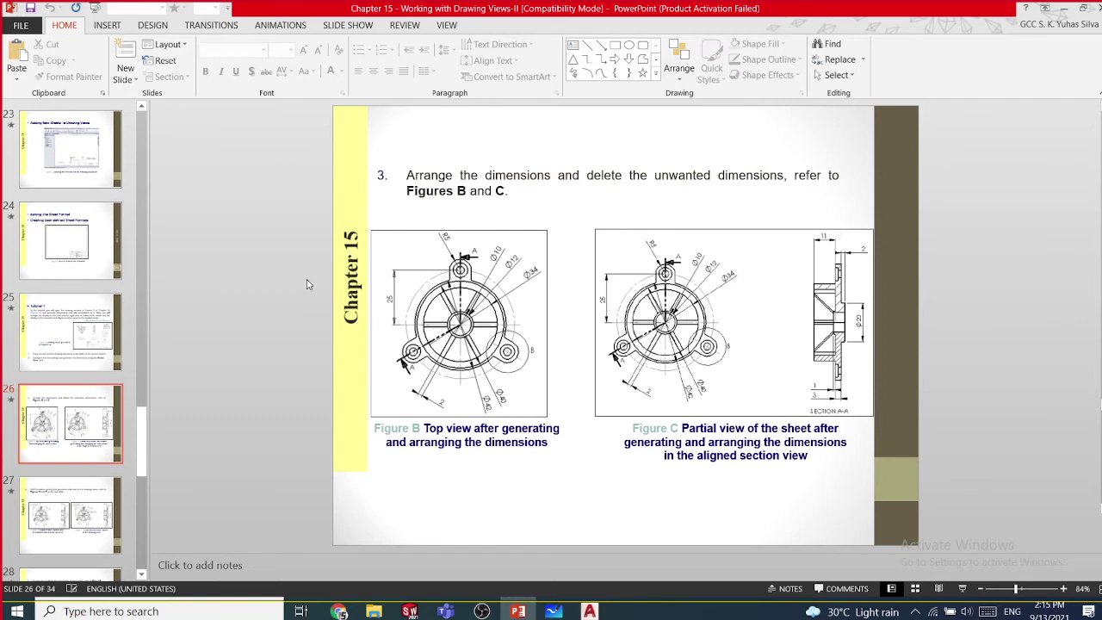
{"action": "scroll", "coordinate": [306, 284], "scroll_direction": "down", "scroll_amount": 1}
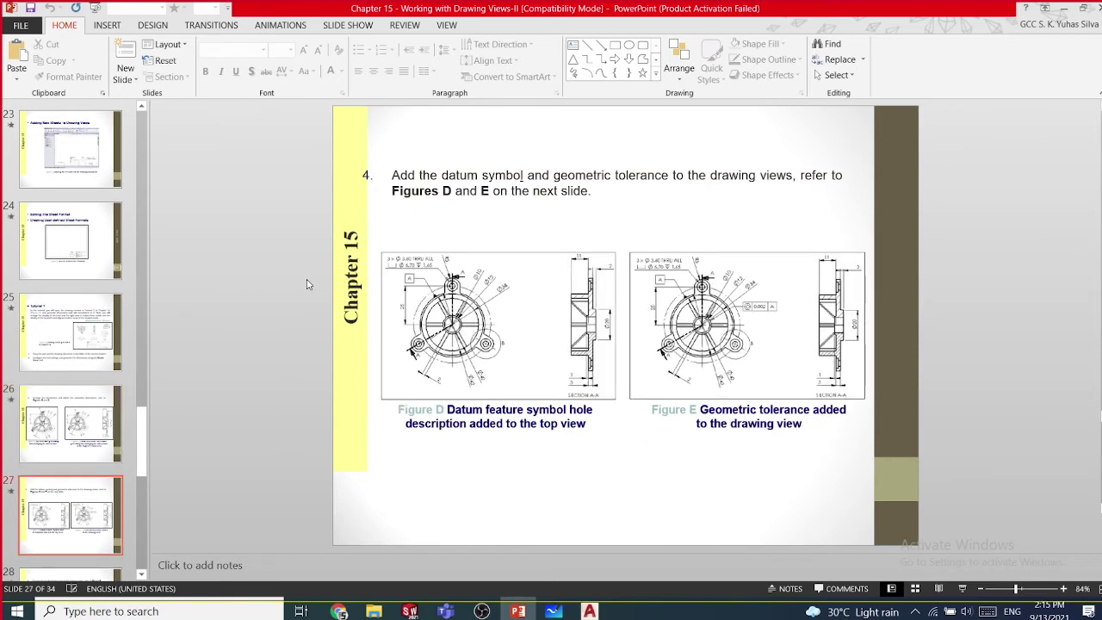
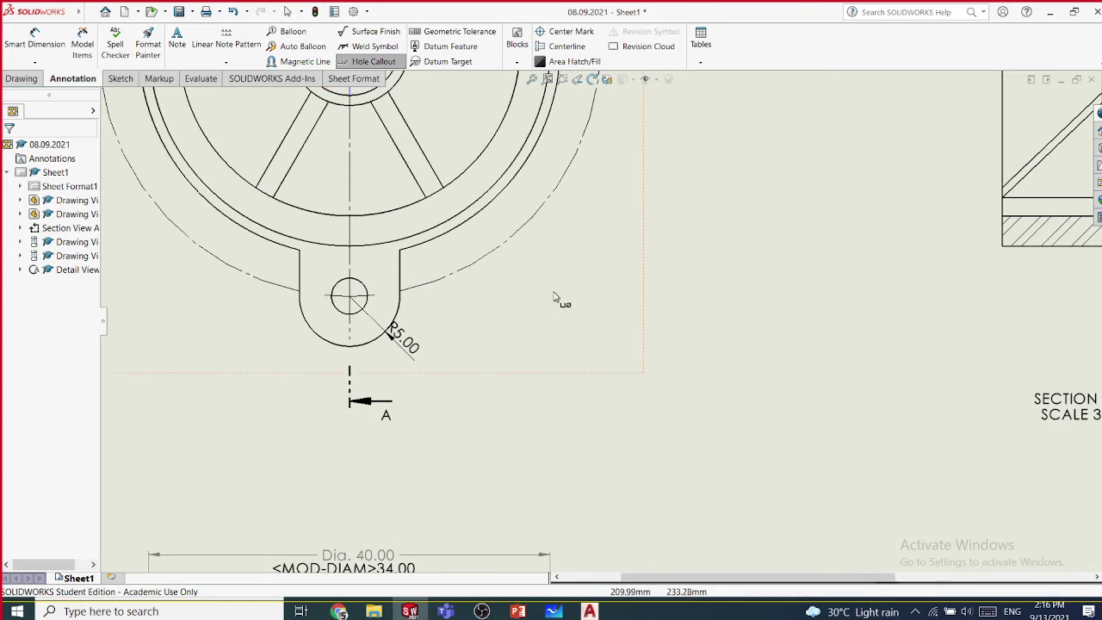
- Add a hole callout to the hole in the lower lug of the circular front view
{"action": "left_click", "coordinate": [365, 309]}
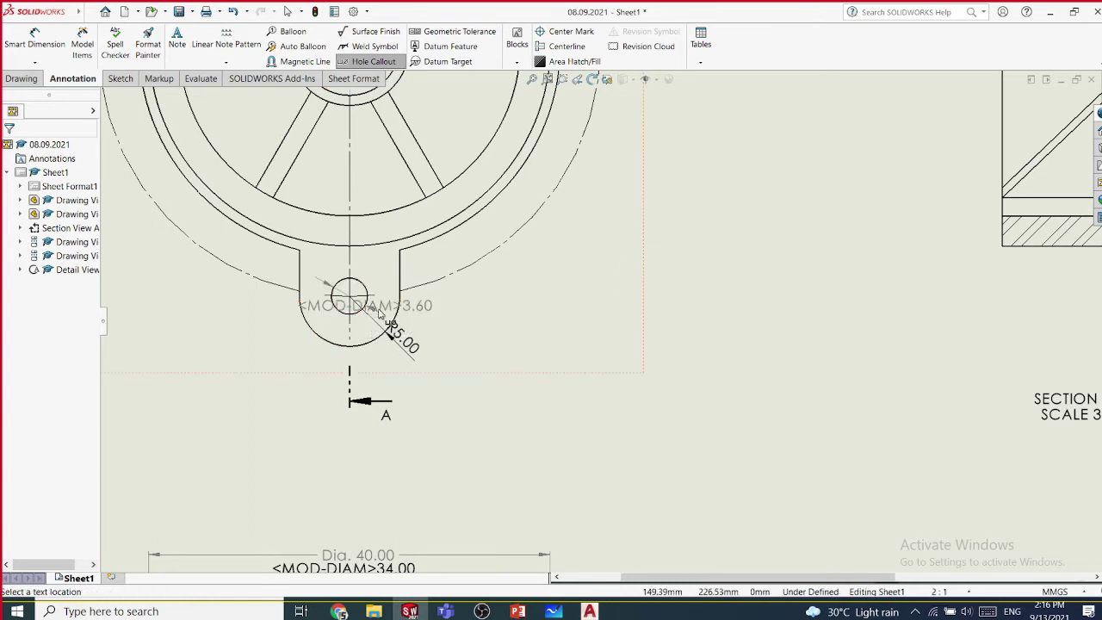
{"action": "left_click", "coordinate": [532, 321]}
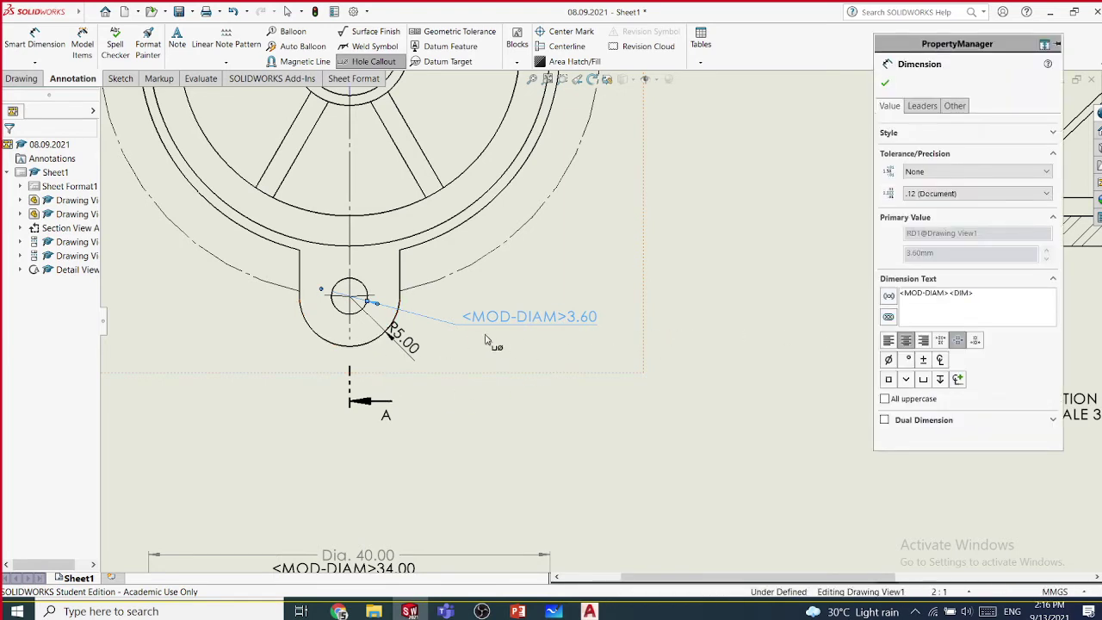
{"action": "left_click", "coordinate": [886, 84]}
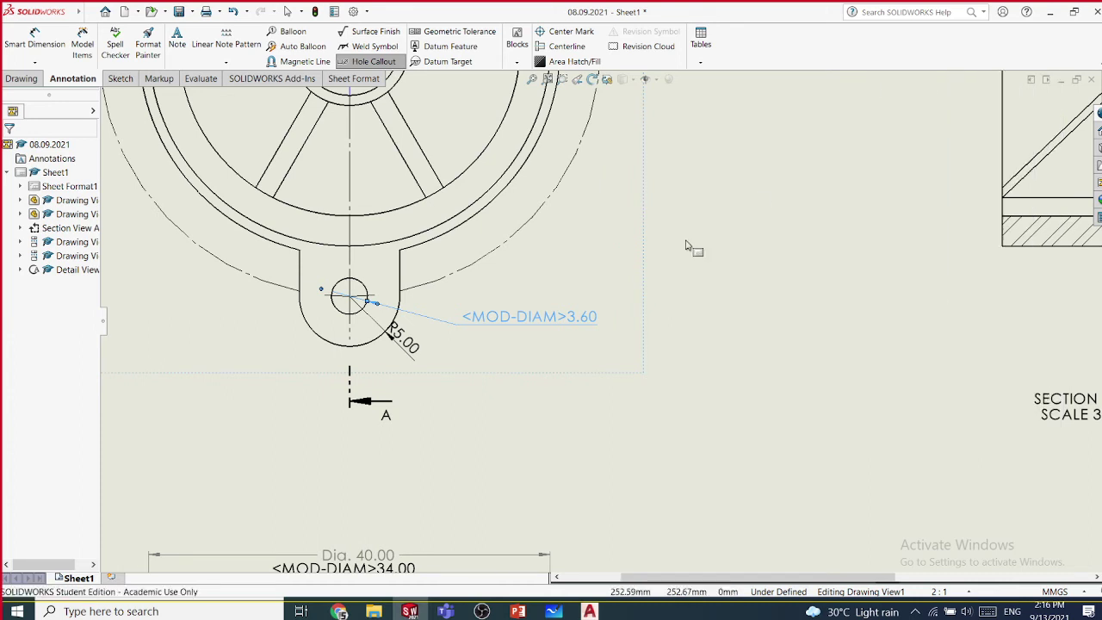
- Add a hole callout to the rounded outer arc of the lower lug, placing its text below the R5.00 dimension
{"action": "left_click", "coordinate": [375, 346]}
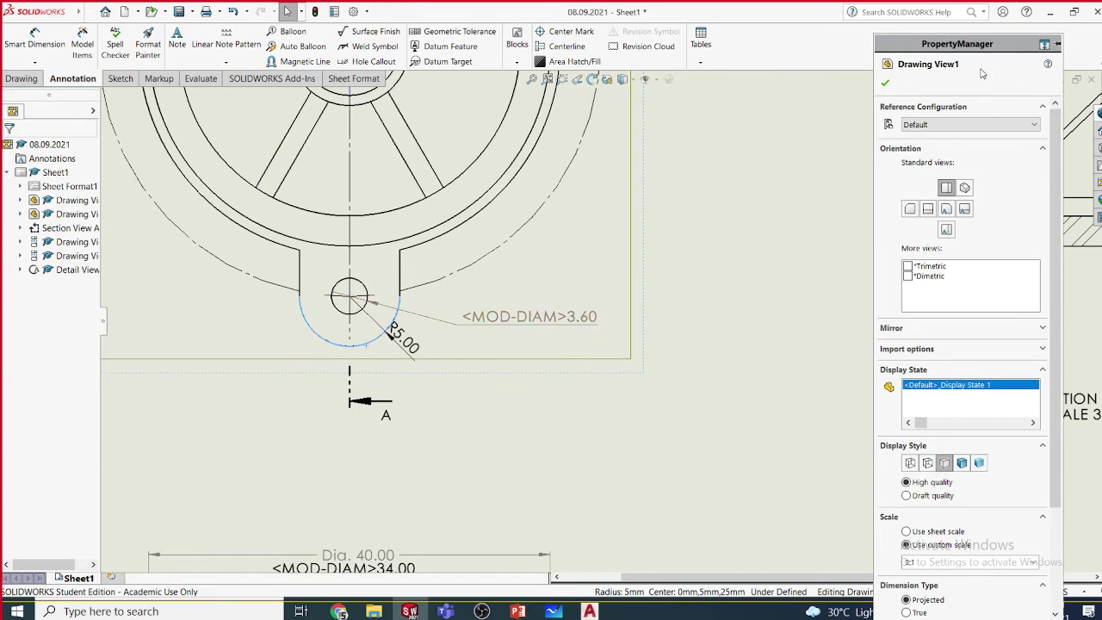
{"action": "left_click", "coordinate": [885, 84]}
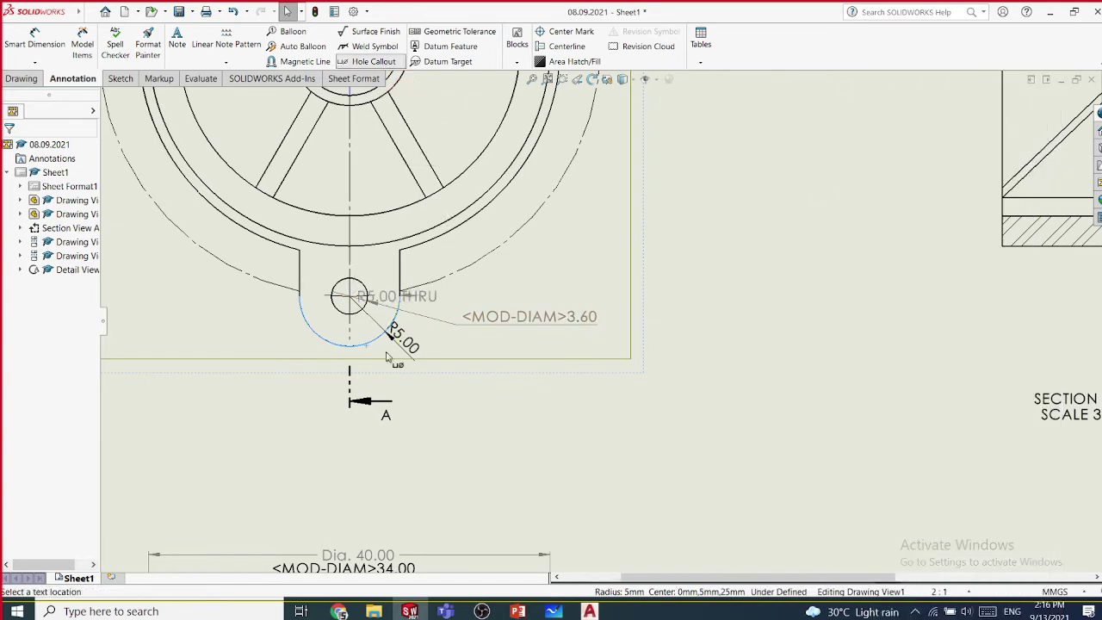
{"action": "left_click", "coordinate": [476, 392]}
{"action": "left_click", "coordinate": [568, 426]}
{"action": "key", "text": "Escape"}
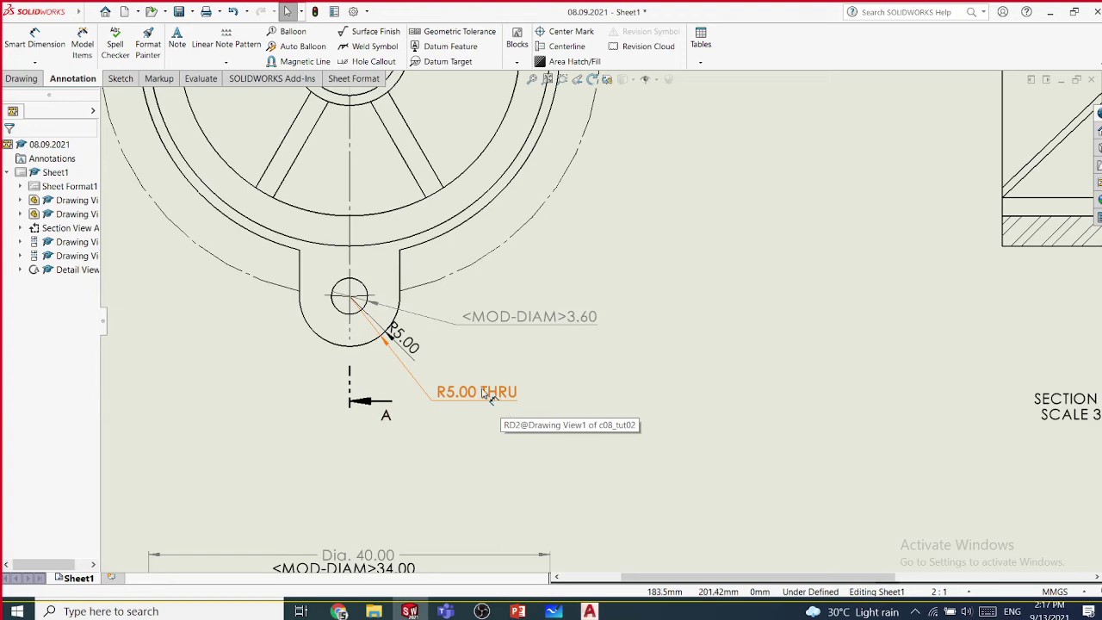
- Delete the callout attached to the lower lug's hole
{"action": "scroll", "coordinate": [555, 396], "scroll_direction": "up", "scroll_amount": 5}
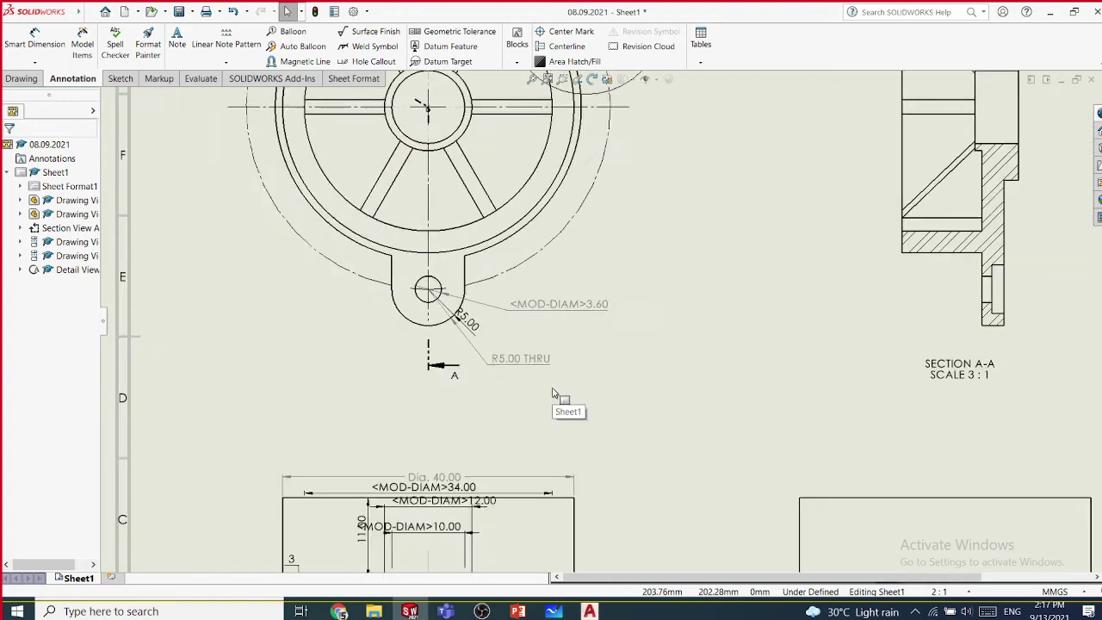
{"action": "key", "text": "f"}
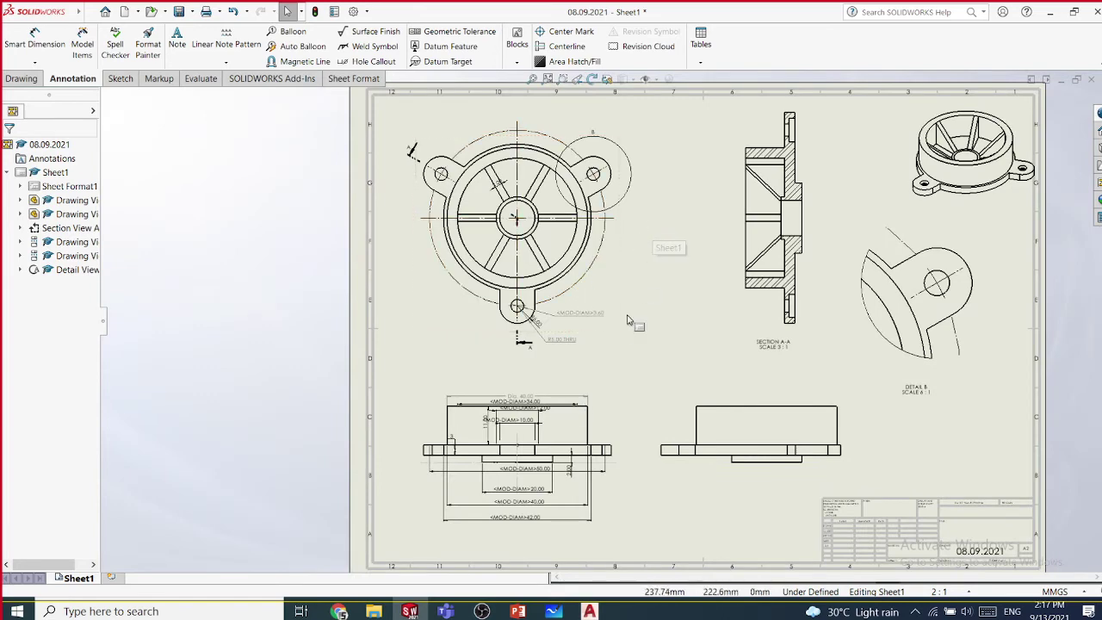
{"action": "scroll", "coordinate": [613, 320], "scroll_direction": "down", "scroll_amount": 1}
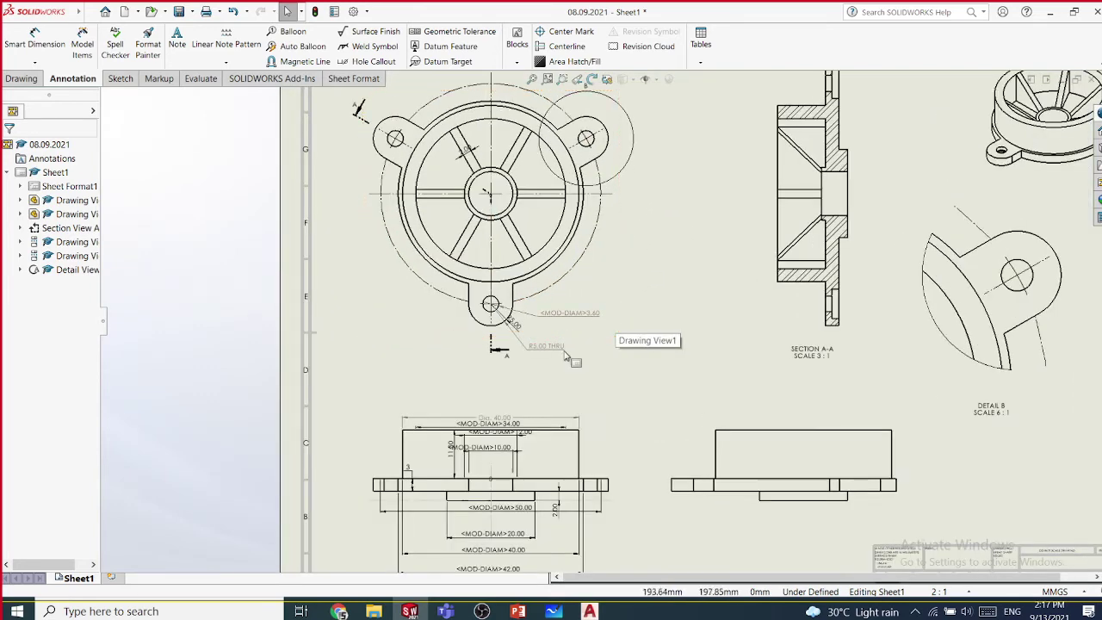
{"action": "scroll", "coordinate": [615, 320], "scroll_direction": "down", "scroll_amount": 3}
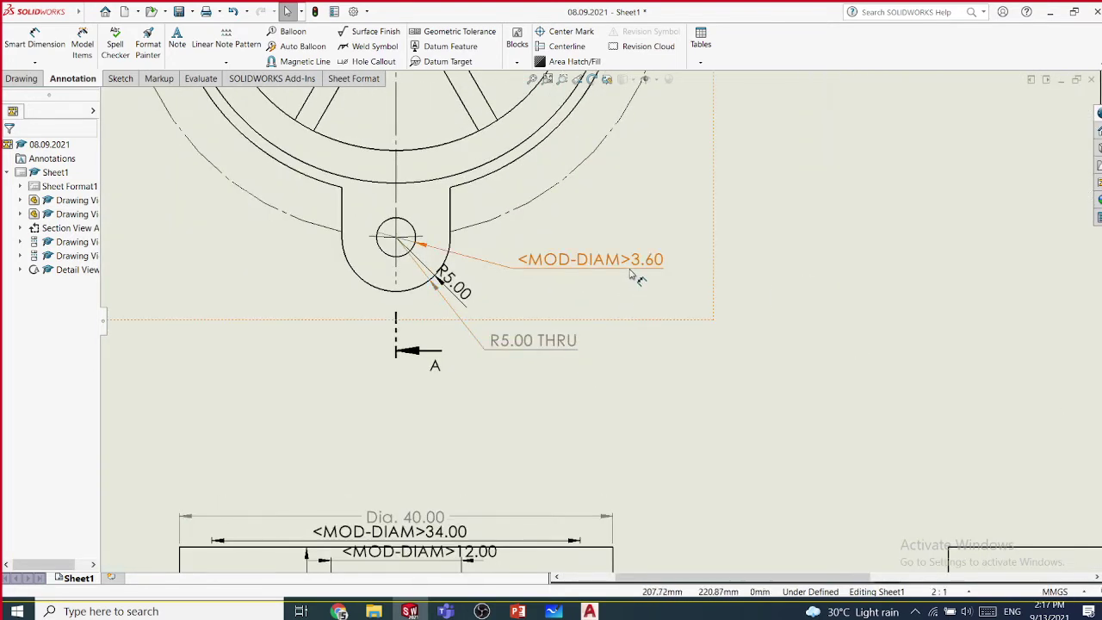
{"action": "left_click", "coordinate": [634, 274]}
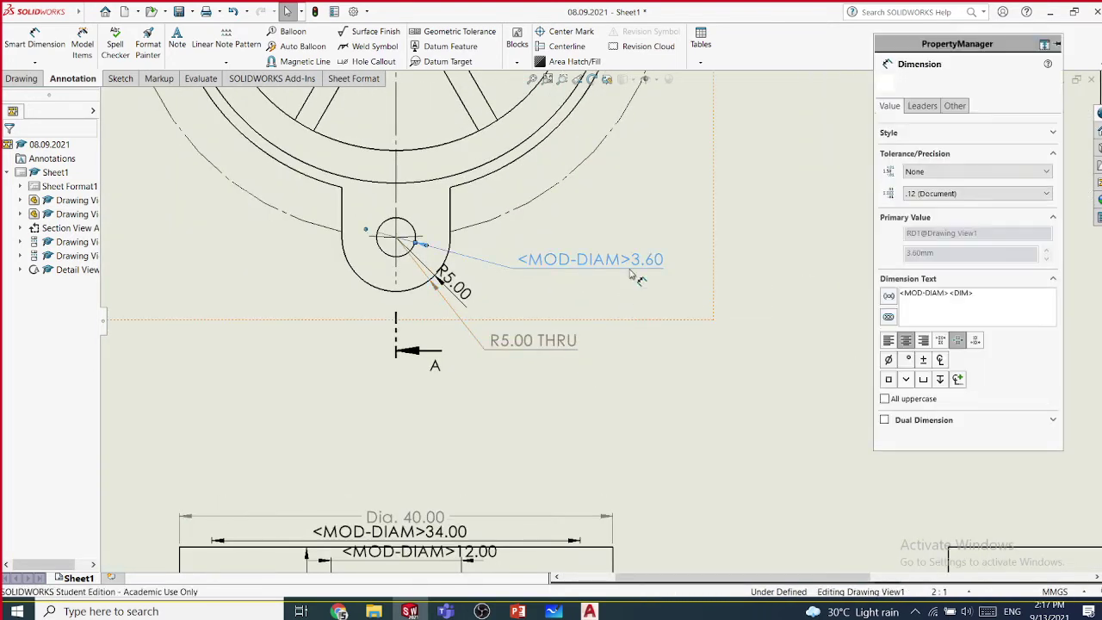
{"action": "key", "text": "Delete"}
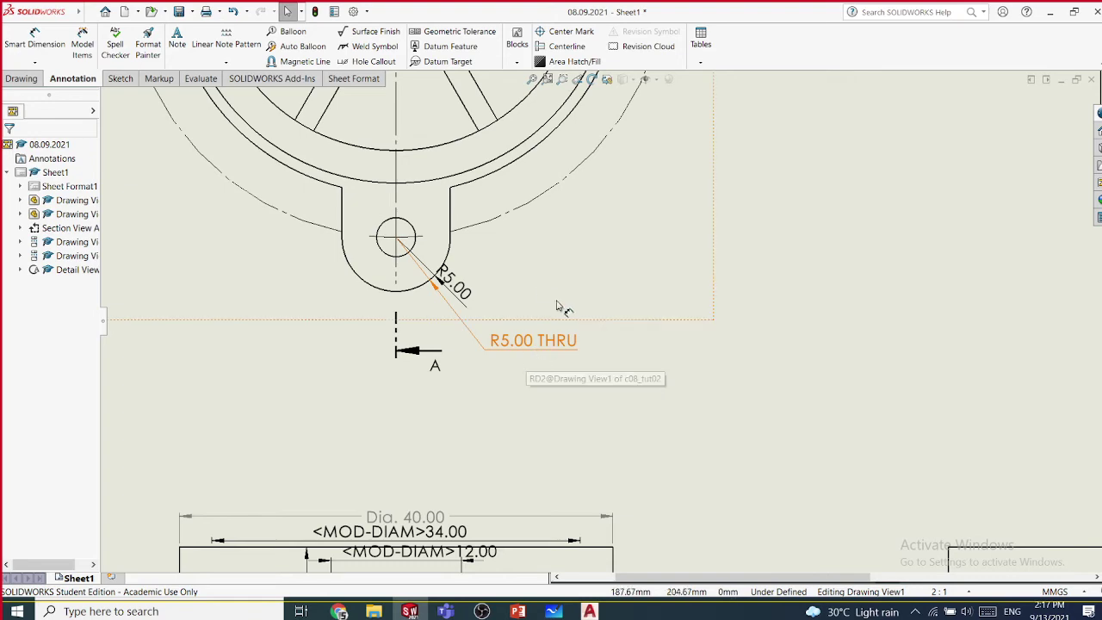
{"action": "scroll", "coordinate": [546, 290], "scroll_direction": "down", "scroll_amount": 1}
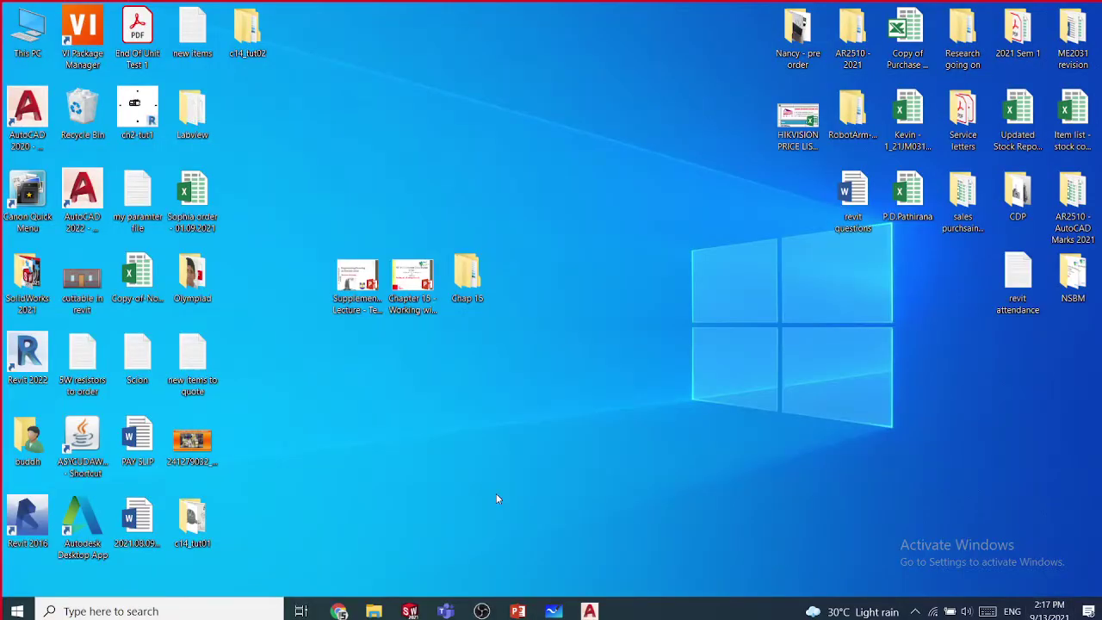
{"action": "double_click", "coordinate": [26, 303]}
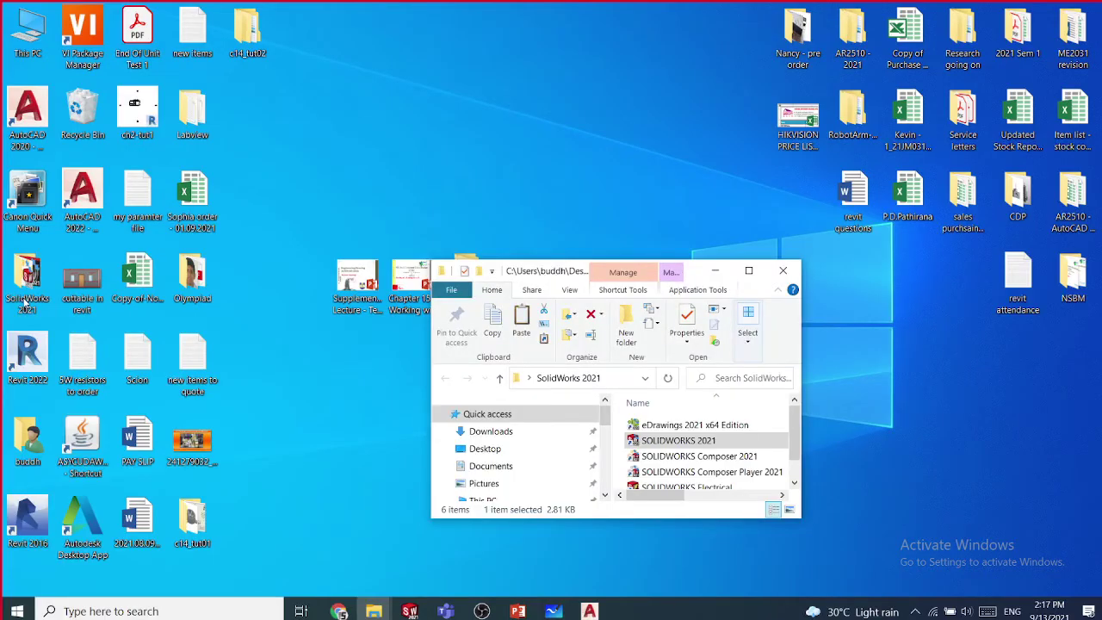
{"action": "left_click", "coordinate": [783, 270]}
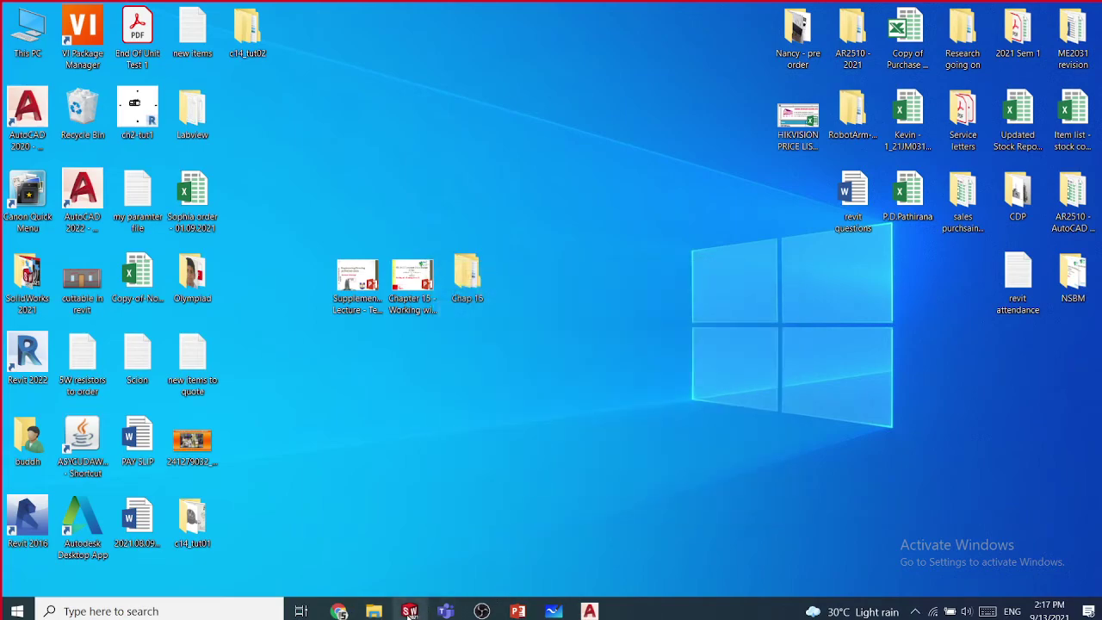
{"action": "left_click", "coordinate": [409, 611]}
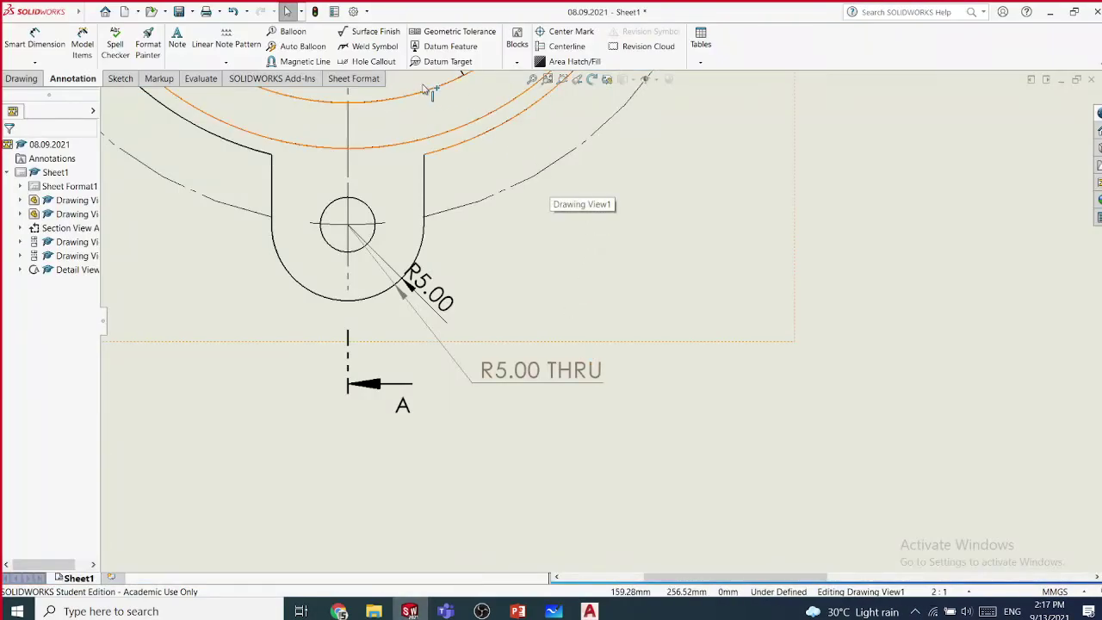
{"action": "left_click", "coordinate": [374, 65]}
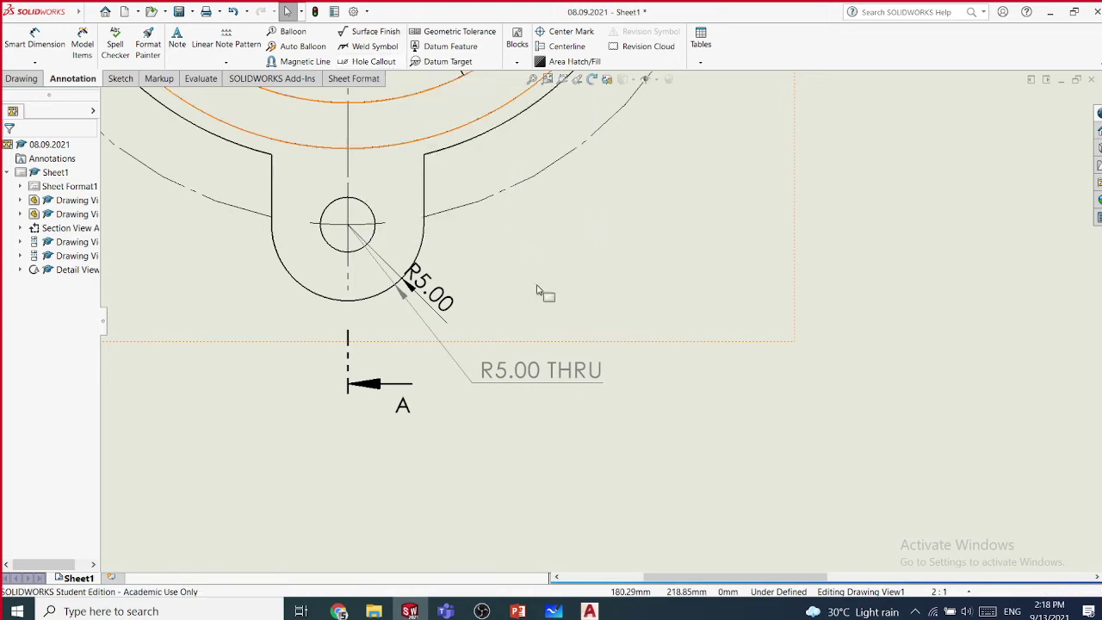
- Undo the earlier edits so that the dimensions and callouts are removed from all drawing views
{"action": "scroll", "coordinate": [641, 325], "scroll_direction": "up", "scroll_amount": 4}
{"action": "scroll", "coordinate": [639, 325], "scroll_direction": "up", "scroll_amount": 3}
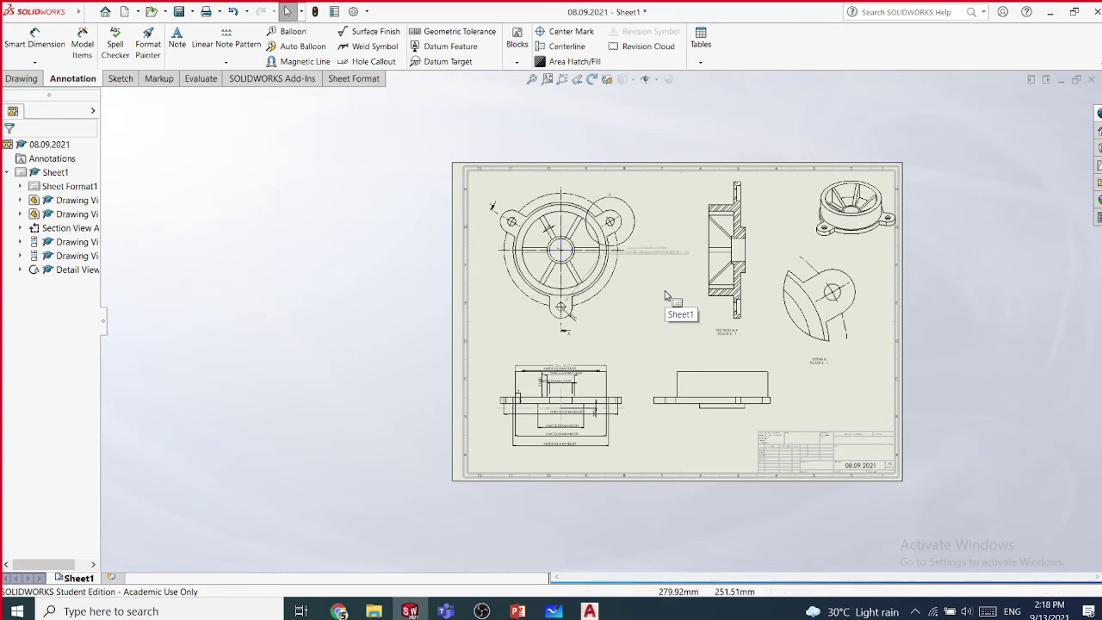
{"action": "left_click_drag", "start_coordinate": [727, 297], "coordinate": [668, 296]}
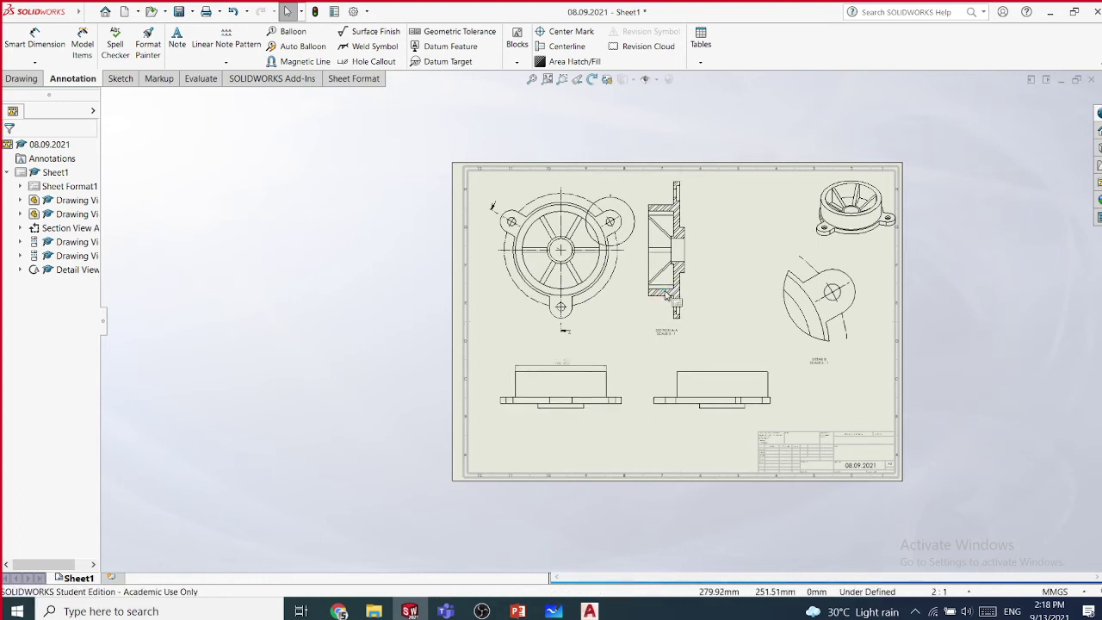
{"action": "key", "text": "ctrl+z"}
{"action": "scroll", "coordinate": [690, 272], "scroll_direction": "down", "scroll_amount": 4}
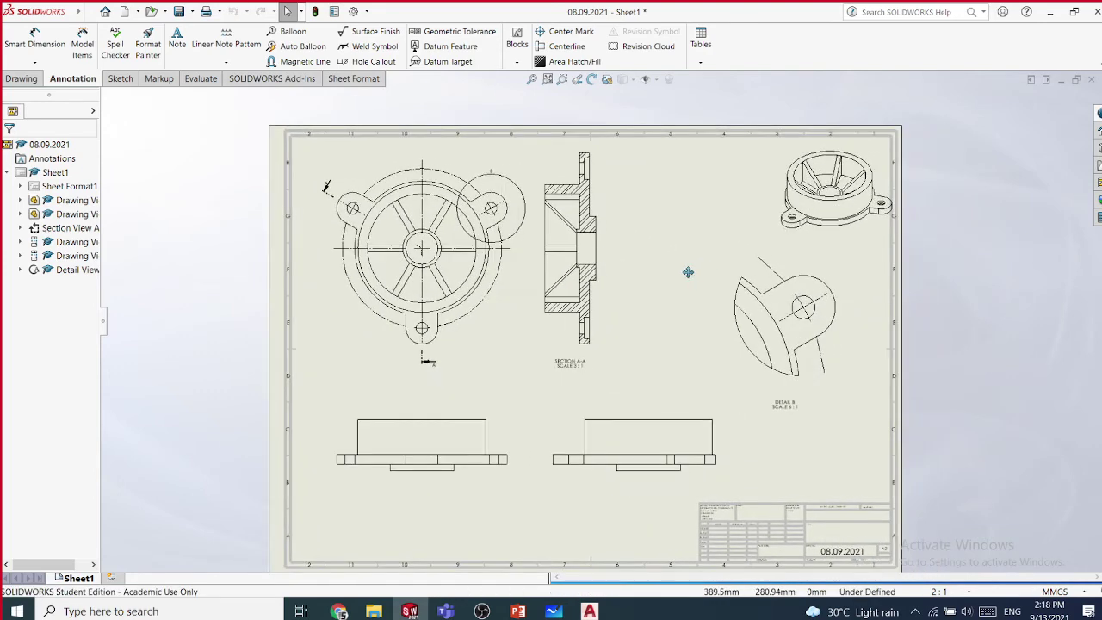
- Set up a Model Items import that leaves out tolerated dimensions and surface finish symbols
{"action": "left_click", "coordinate": [34, 62]}
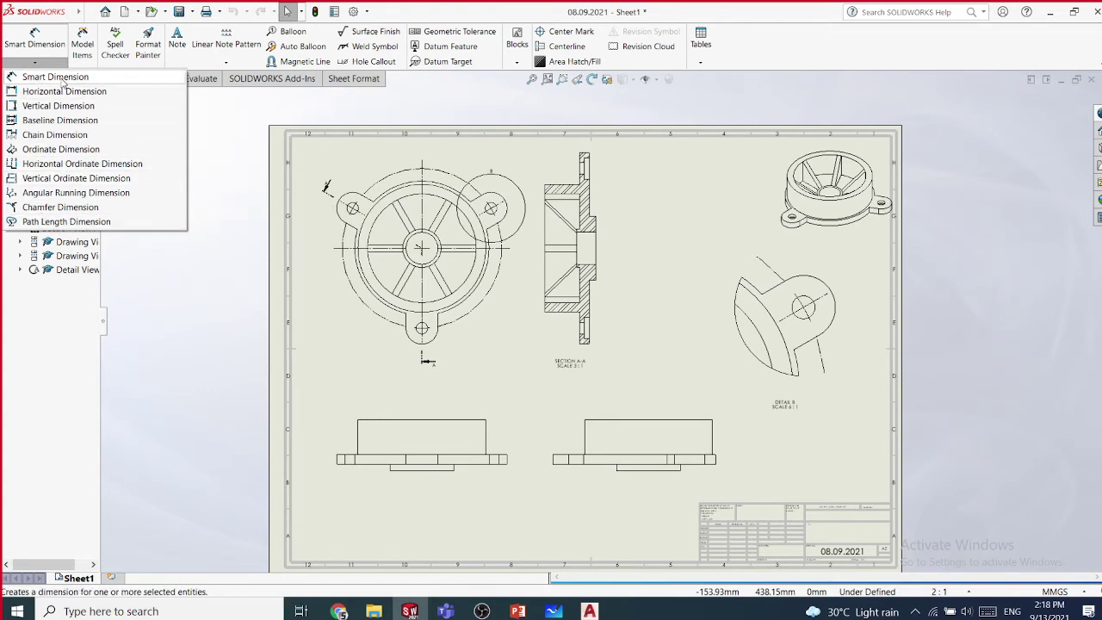
{"action": "left_click", "coordinate": [83, 53]}
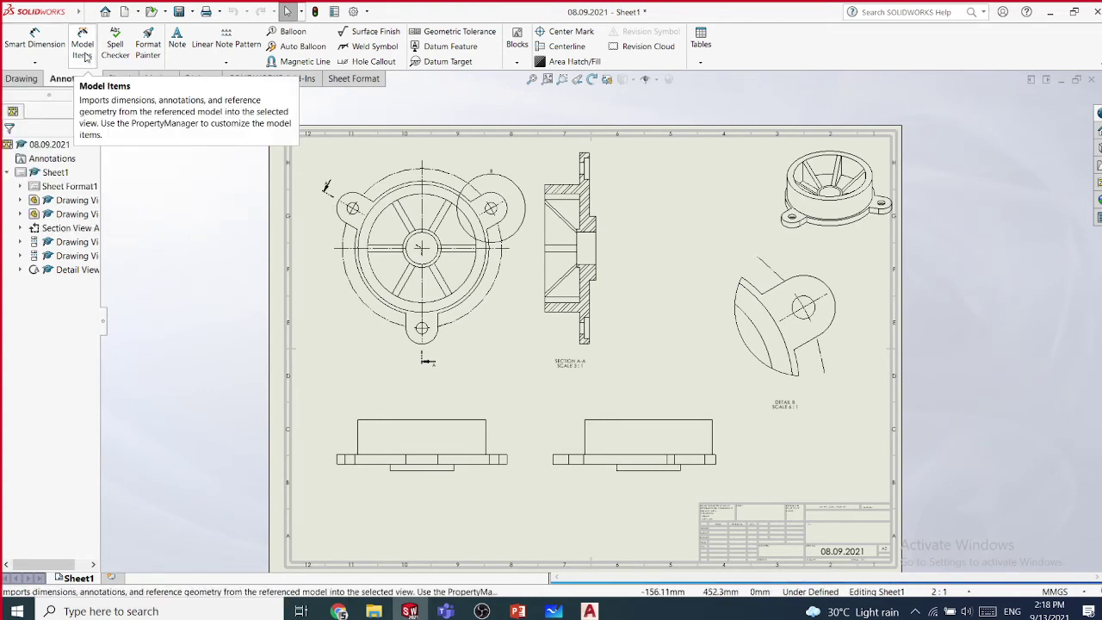
{"action": "left_click", "coordinate": [84, 53]}
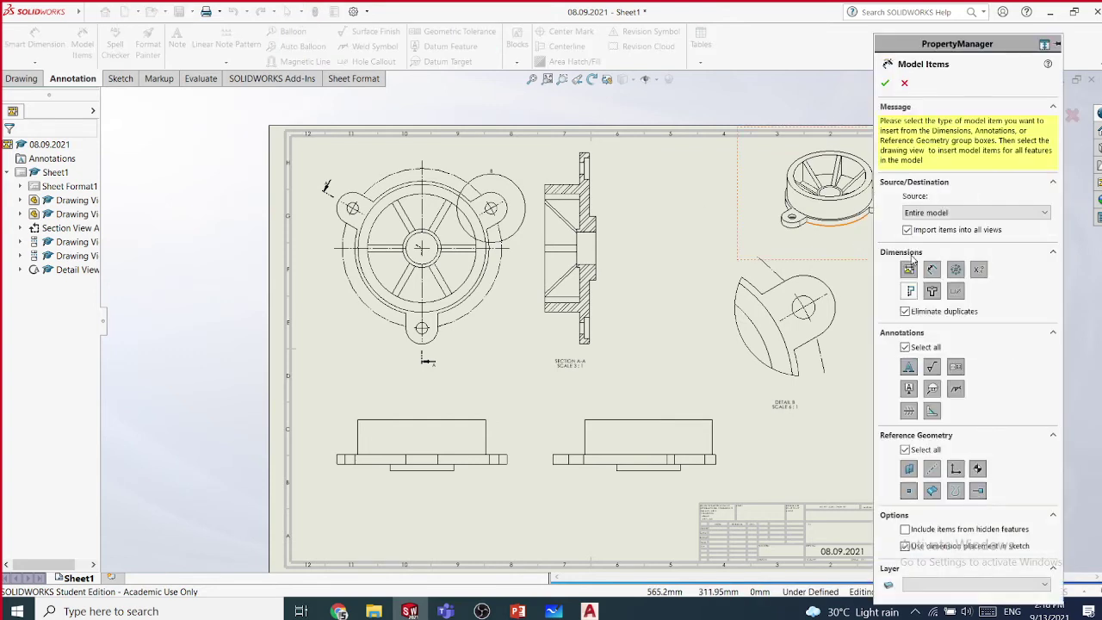
{"action": "left_click", "coordinate": [932, 271]}
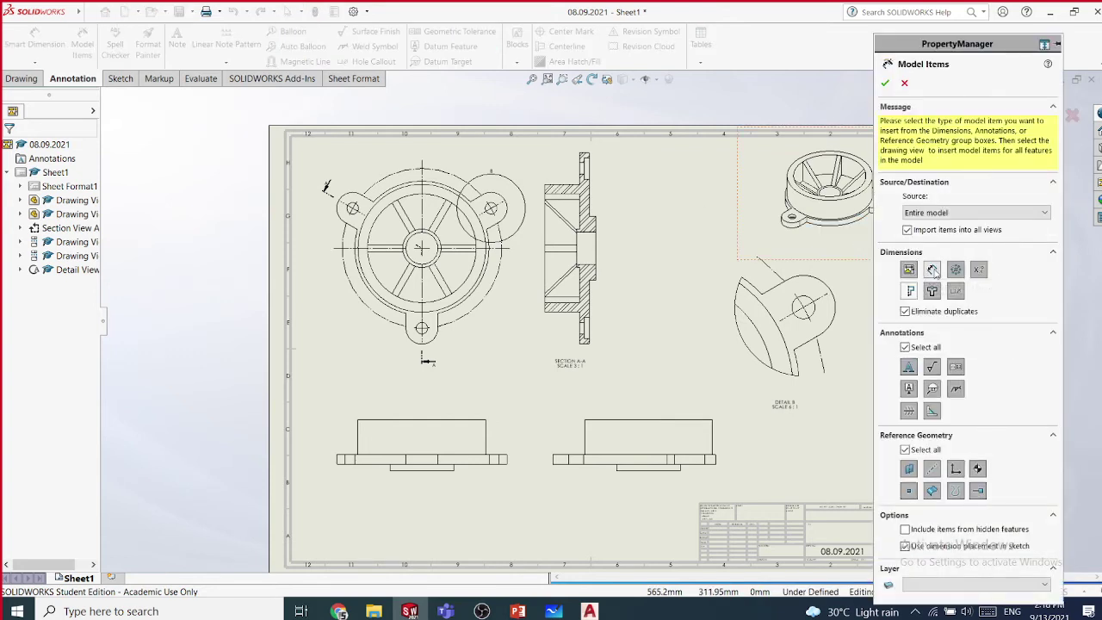
{"action": "left_click", "coordinate": [979, 270]}
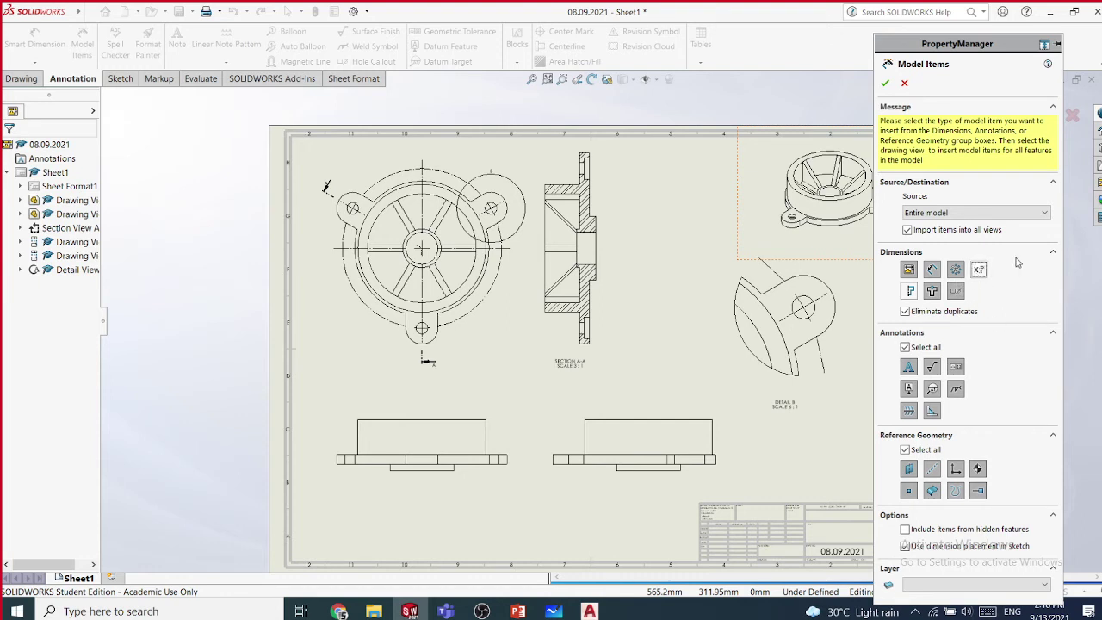
{"action": "left_click", "coordinate": [933, 368]}
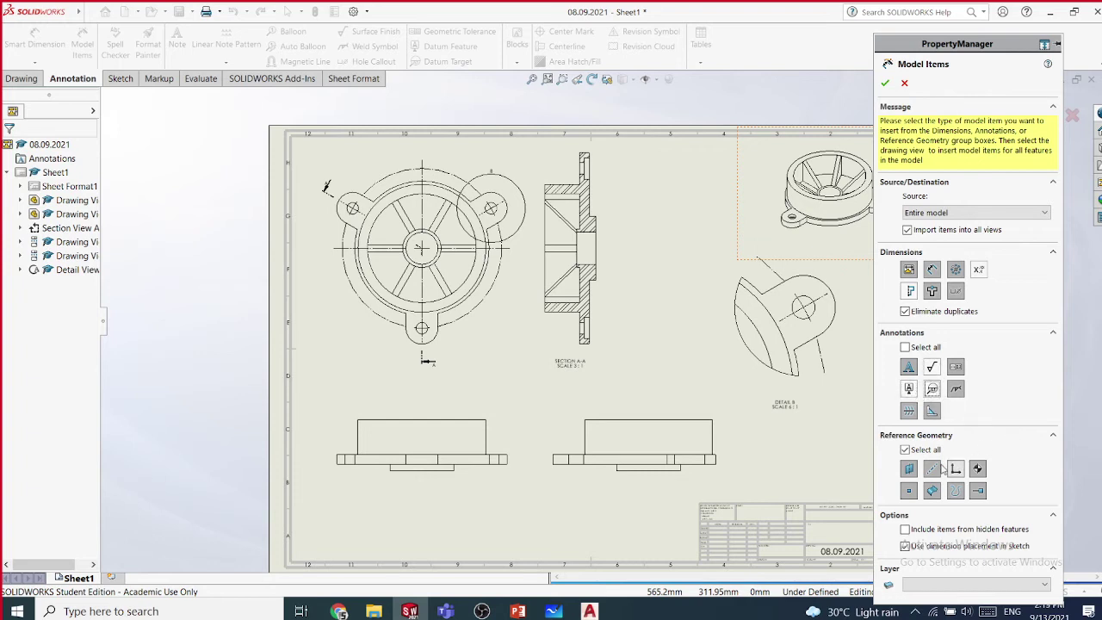
- Insert the model items from the entire model into the circular front view (Drawing View1) only
{"action": "left_click", "coordinate": [920, 213]}
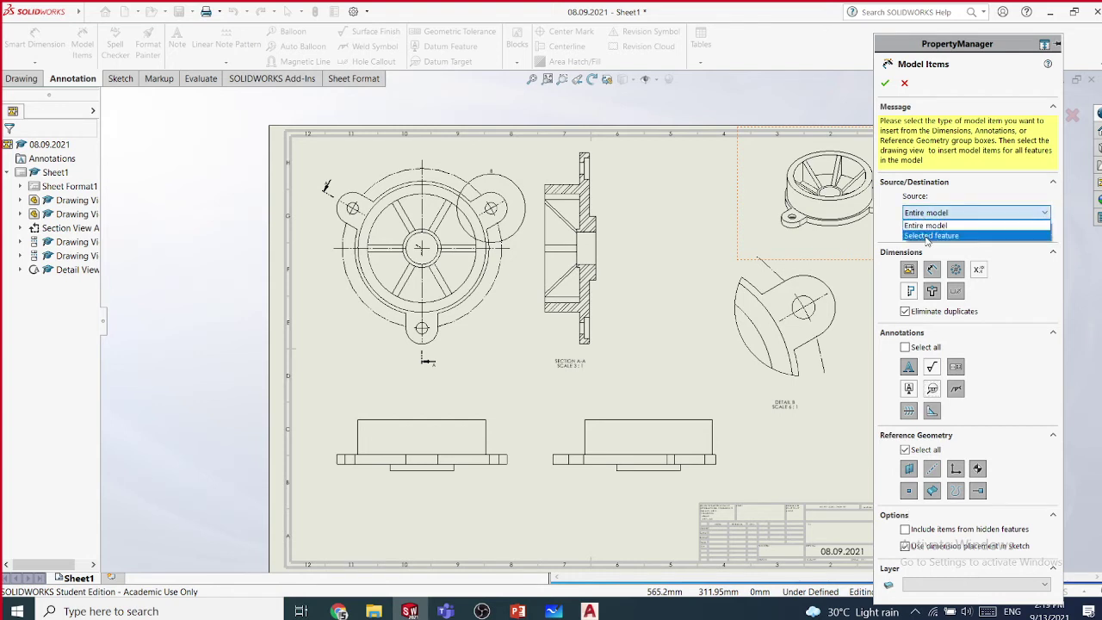
{"action": "left_click", "coordinate": [926, 224]}
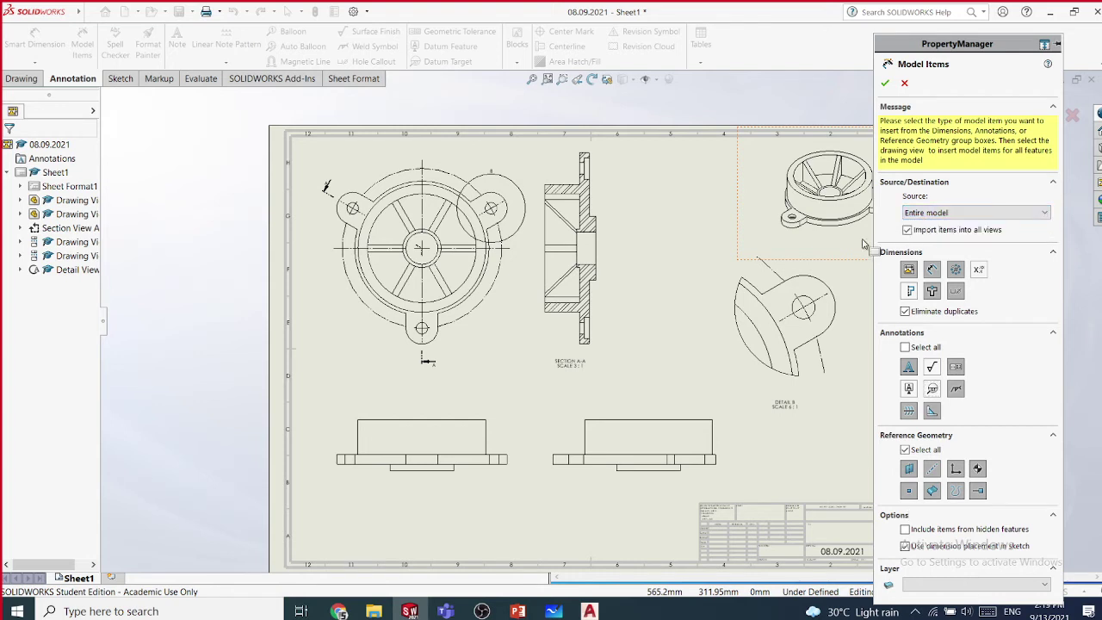
{"action": "left_click", "coordinate": [481, 360]}
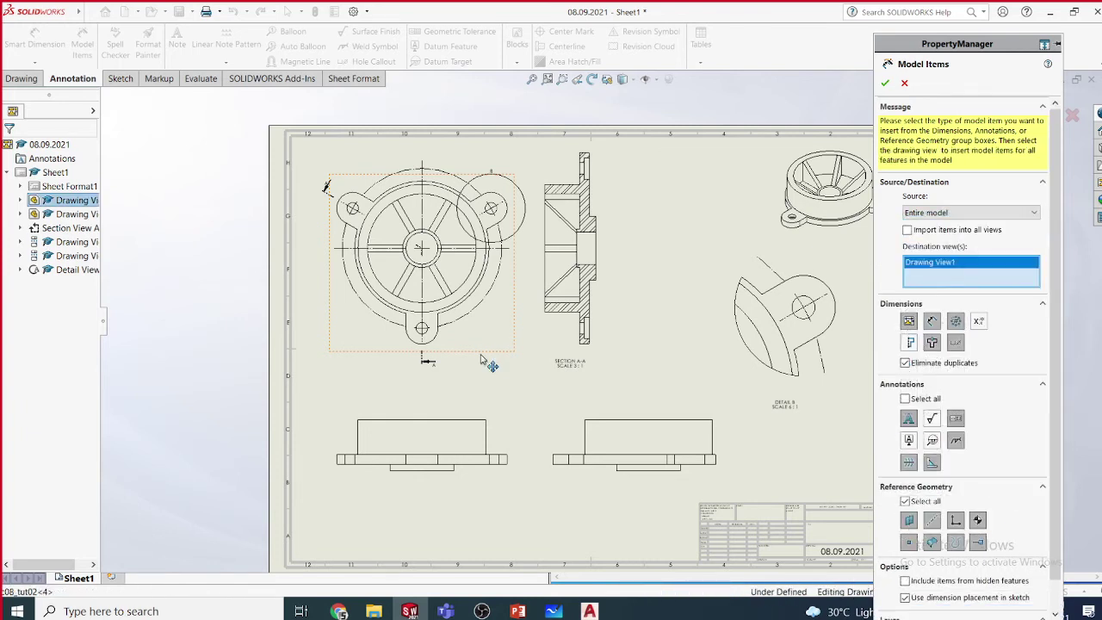
{"action": "left_click", "coordinate": [885, 84]}
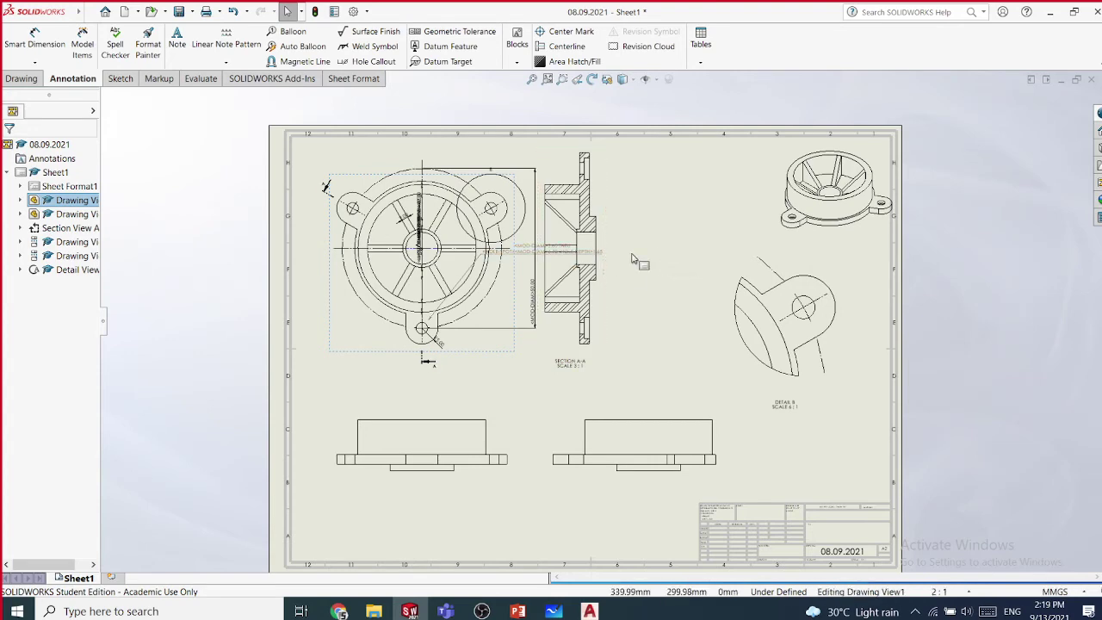
- Move the outer rim's diameter dimension out of the hub cluster to the lower-left outside of the circular front view
{"action": "scroll", "coordinate": [433, 259], "scroll_direction": "up", "scroll_amount": 1}
{"action": "scroll", "coordinate": [433, 260], "scroll_direction": "down", "scroll_amount": 2}
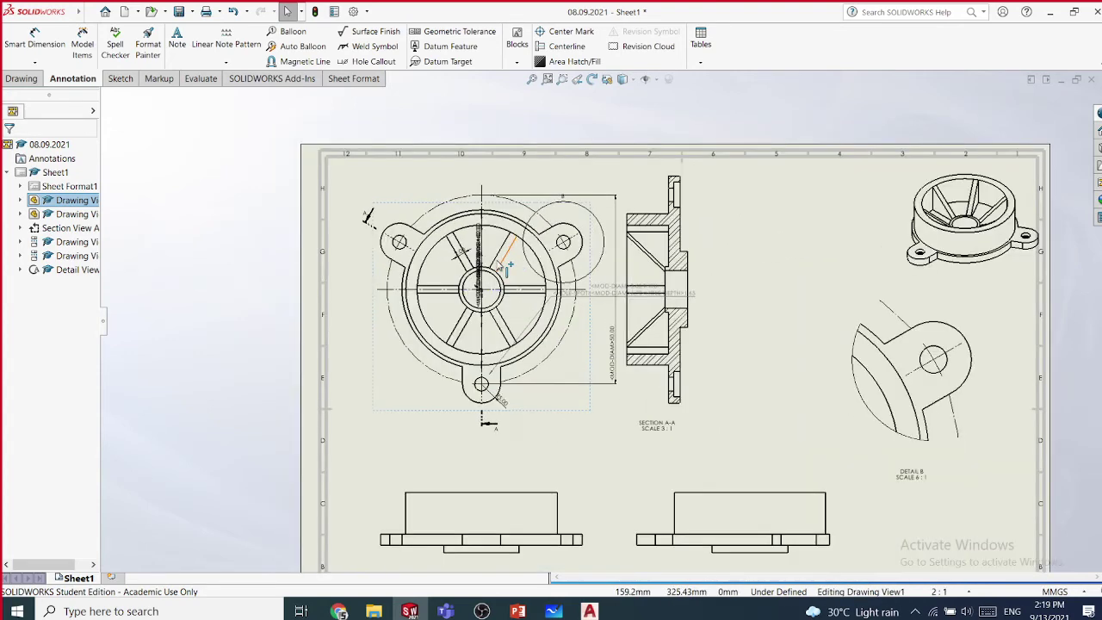
{"action": "key", "text": "Escape"}
{"action": "left_click", "coordinate": [408, 286]}
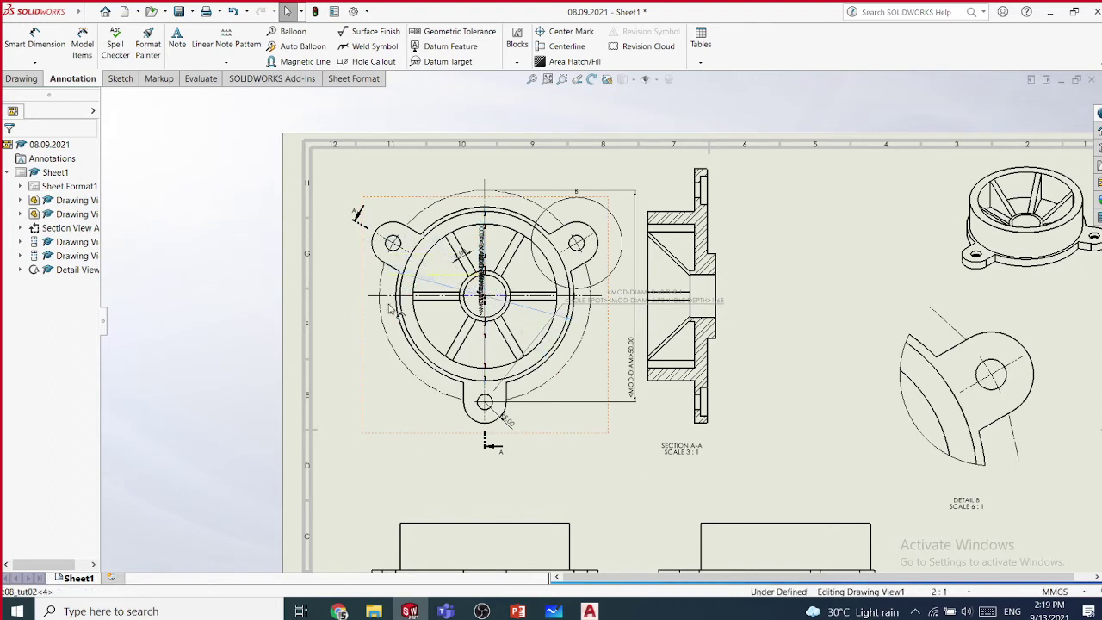
{"action": "left_click", "coordinate": [389, 379]}
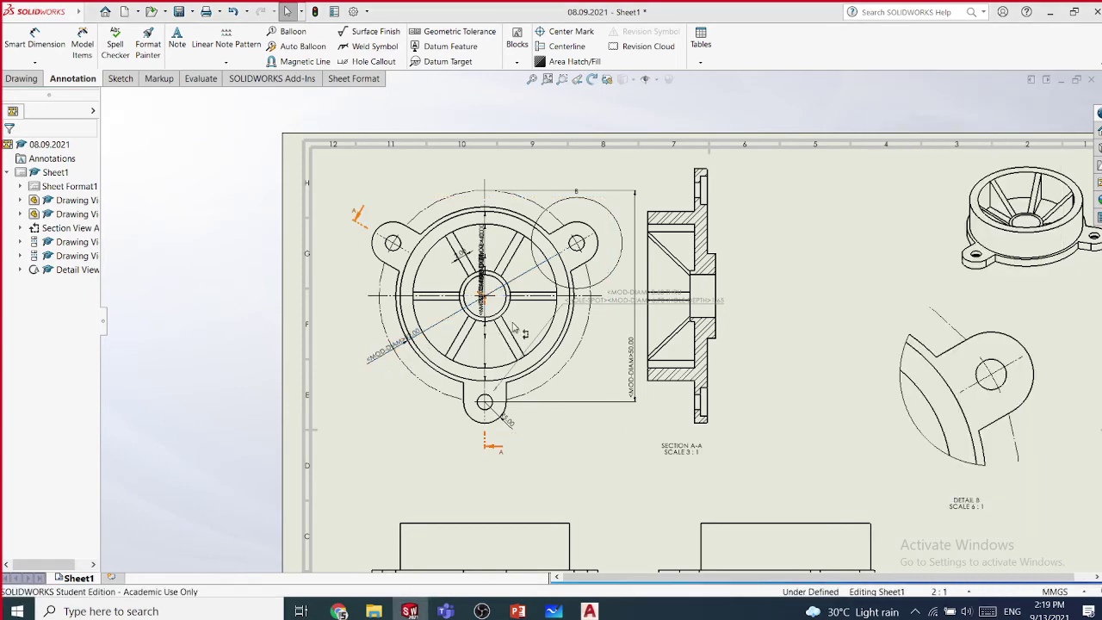
- Move the 40 mm diameter dimension away from the hub to the upper-left part of the ring in the front view
{"action": "scroll", "coordinate": [538, 328], "scroll_direction": "down", "scroll_amount": 2}
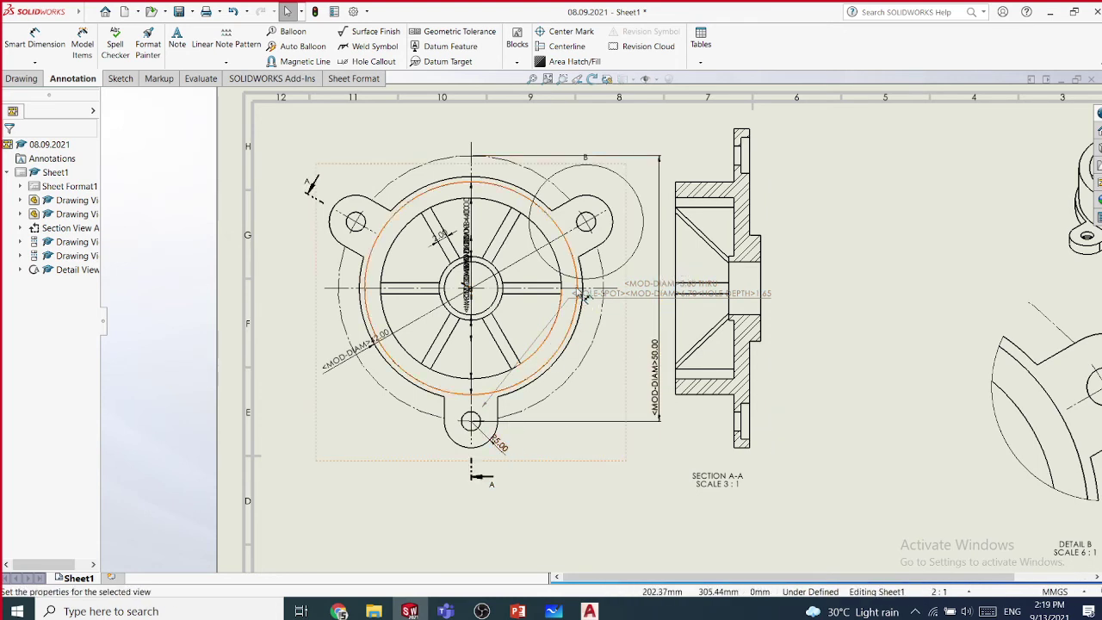
{"action": "scroll", "coordinate": [584, 295], "scroll_direction": "down", "scroll_amount": 1}
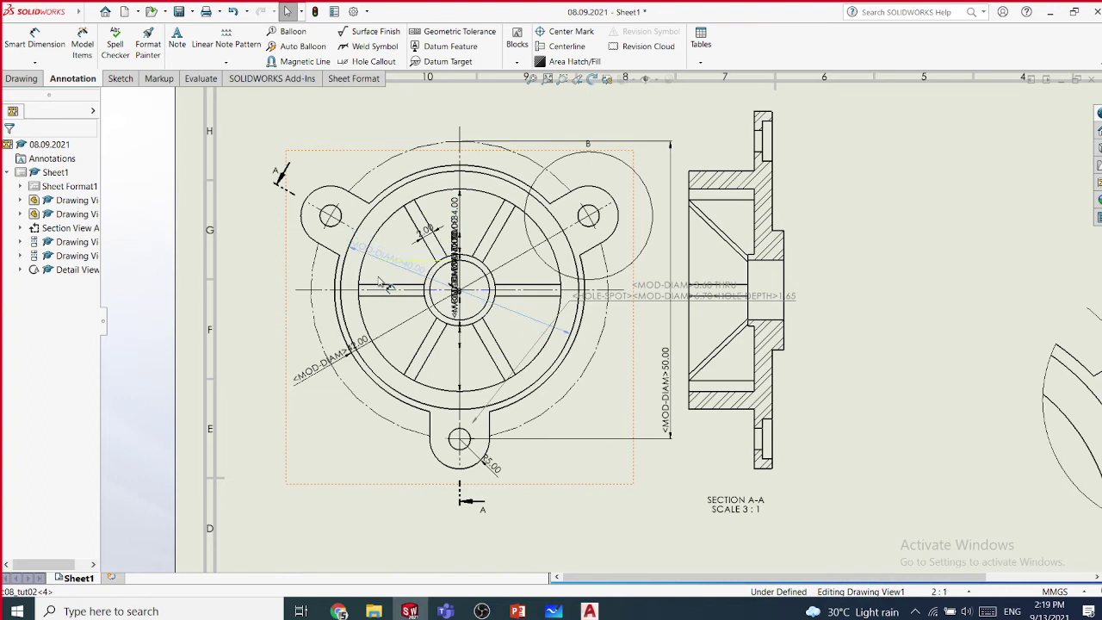
{"action": "left_click", "coordinate": [370, 276]}
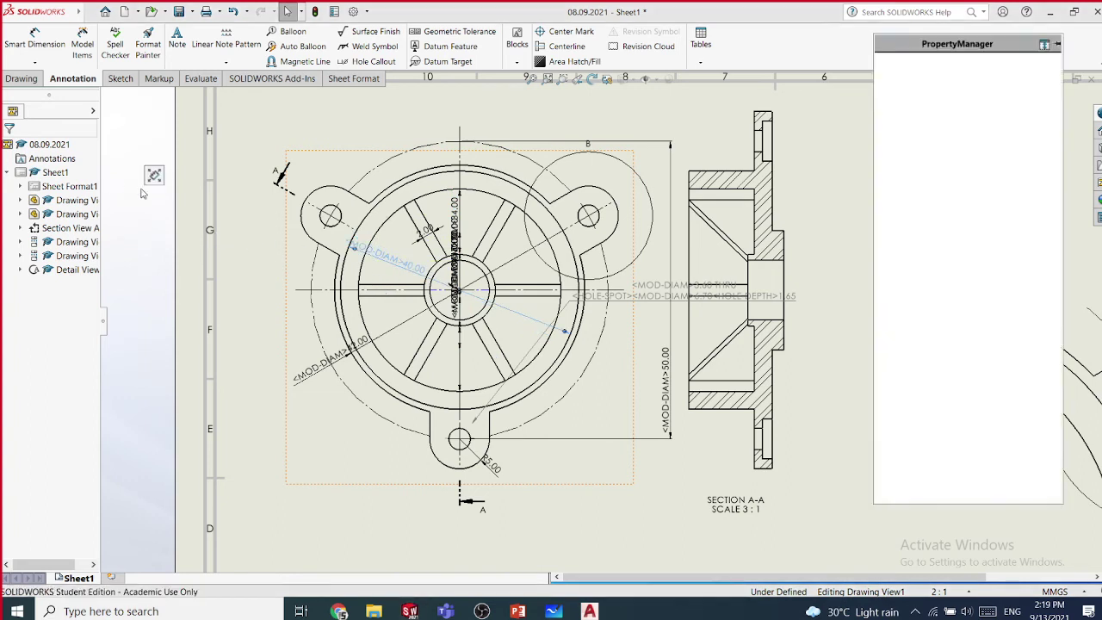
{"action": "key", "text": "Escape"}
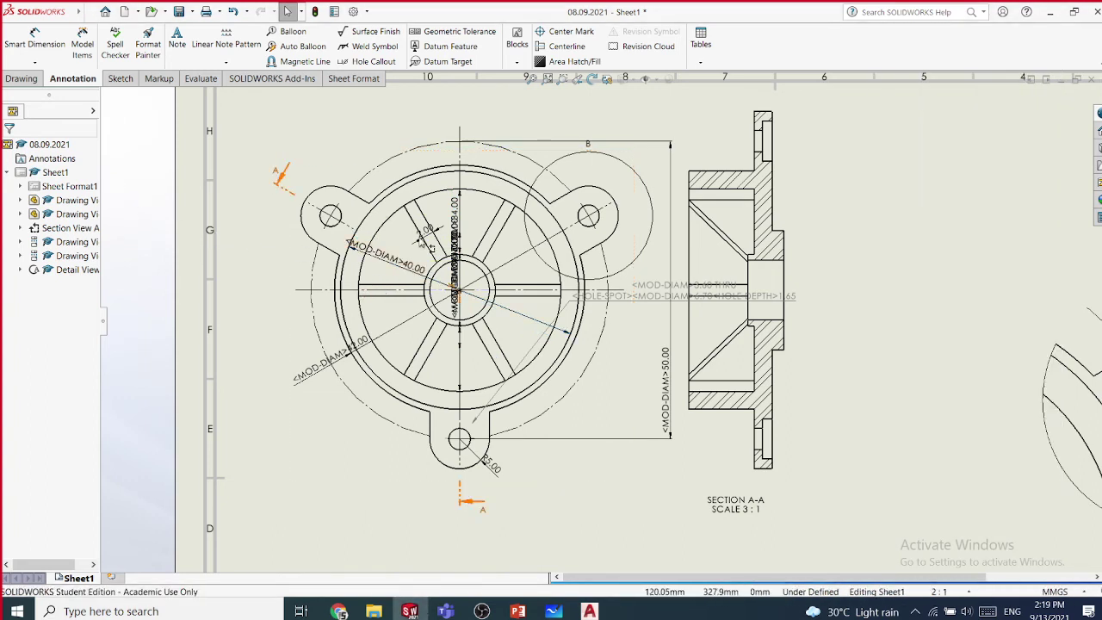
- Move the 34 mm diameter dimension above the front view and the 20 mm one to the left of the hub
{"action": "left_click", "coordinate": [459, 249]}
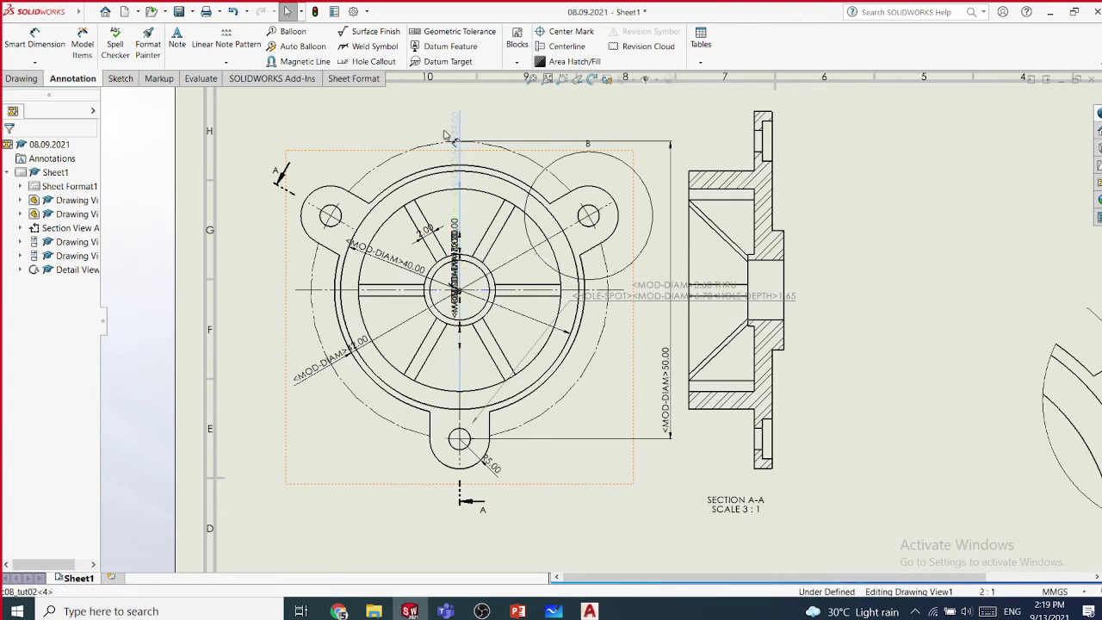
{"action": "left_click", "coordinate": [446, 112]}
{"action": "left_click", "coordinate": [389, 133]}
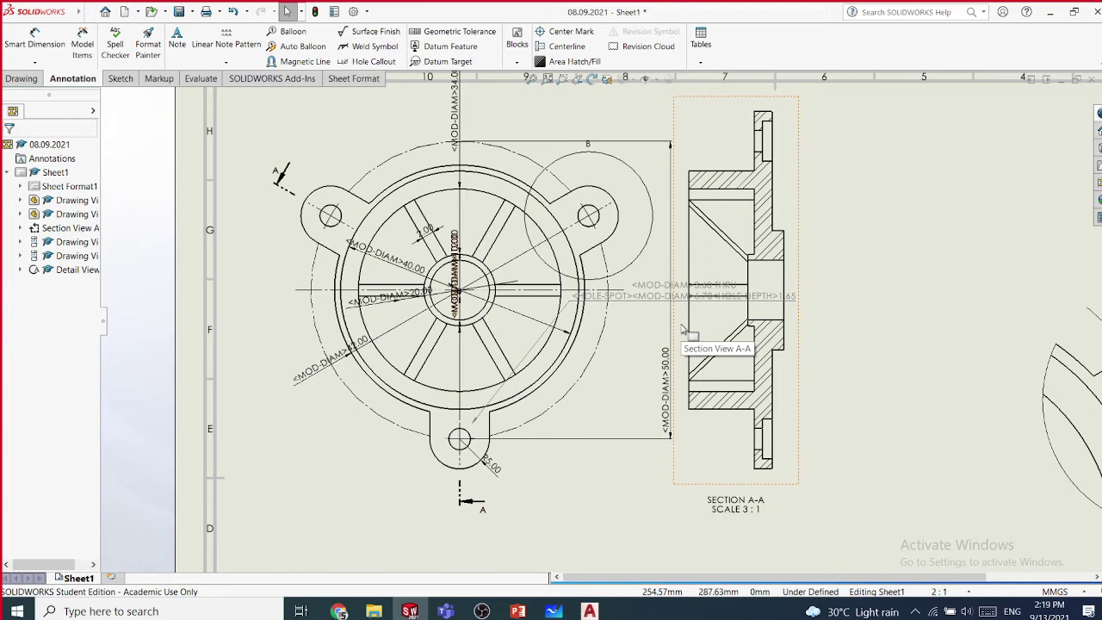
{"action": "scroll", "coordinate": [784, 344], "scroll_direction": "up", "scroll_amount": 5}
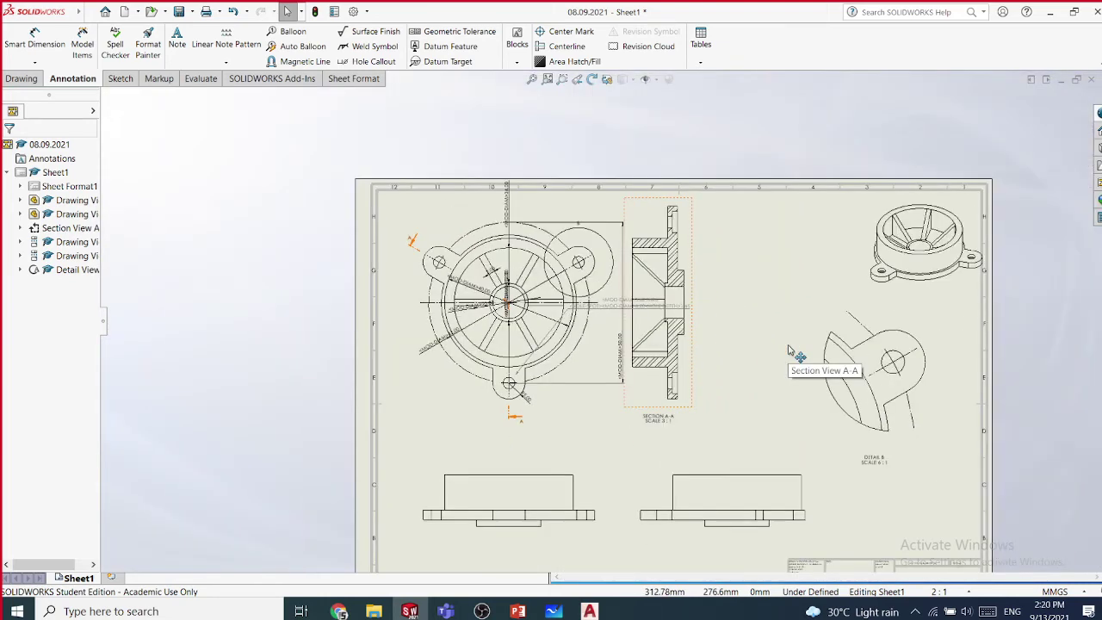
{"action": "scroll", "coordinate": [758, 379], "scroll_direction": "down", "scroll_amount": 2}
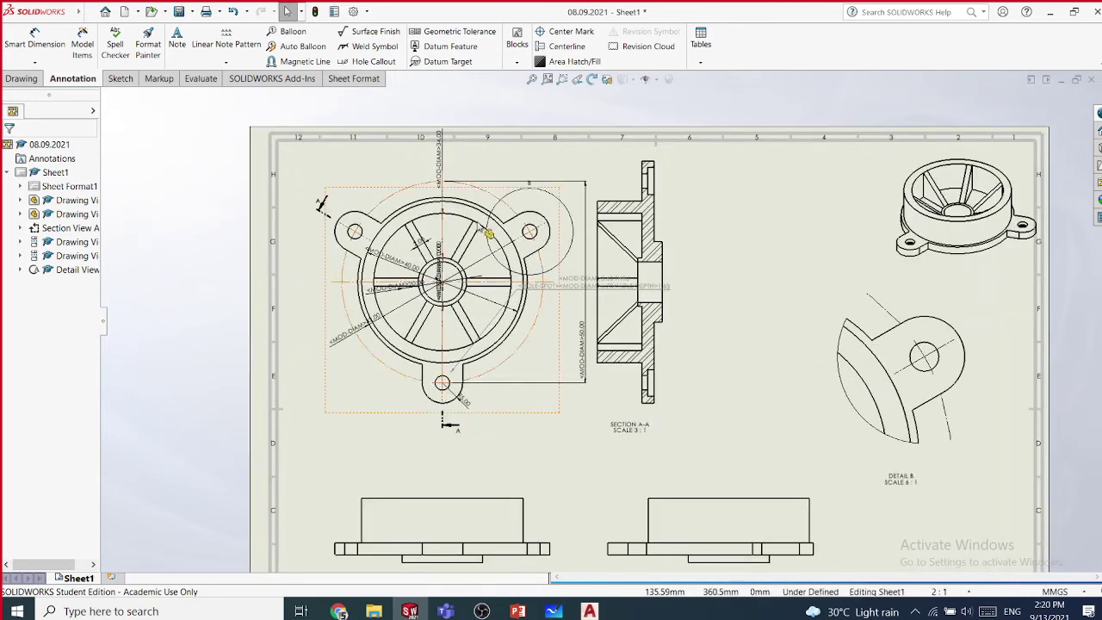
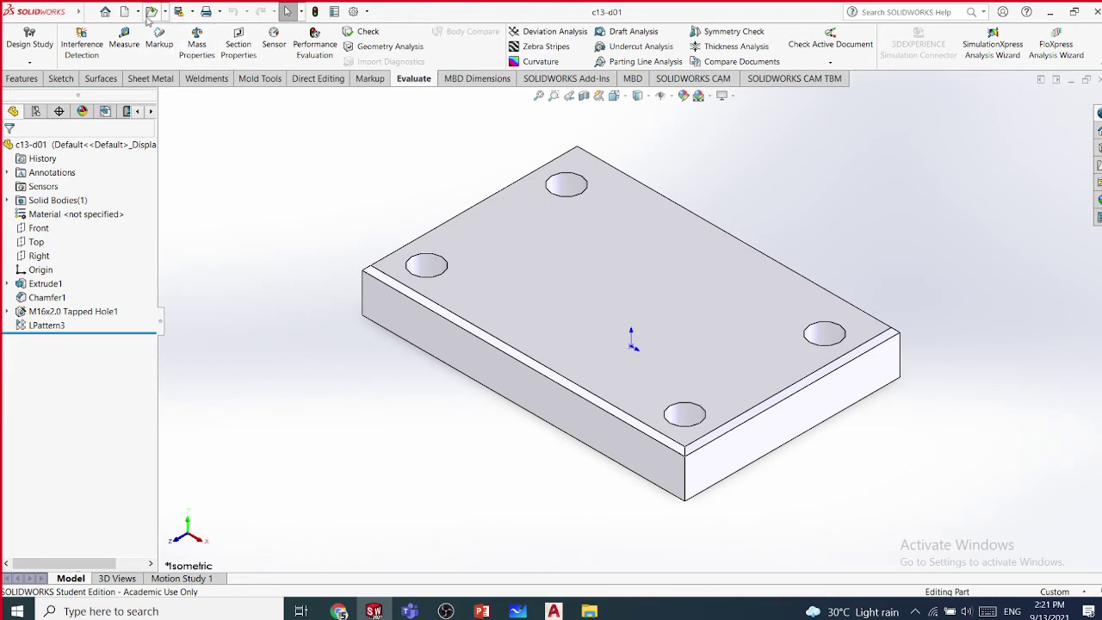
- Make a new drawing from part c13-d01, declining to open the existing drawing and cancelling the sheet format selection
{"action": "mouse_move", "coordinate": [160, 15]}
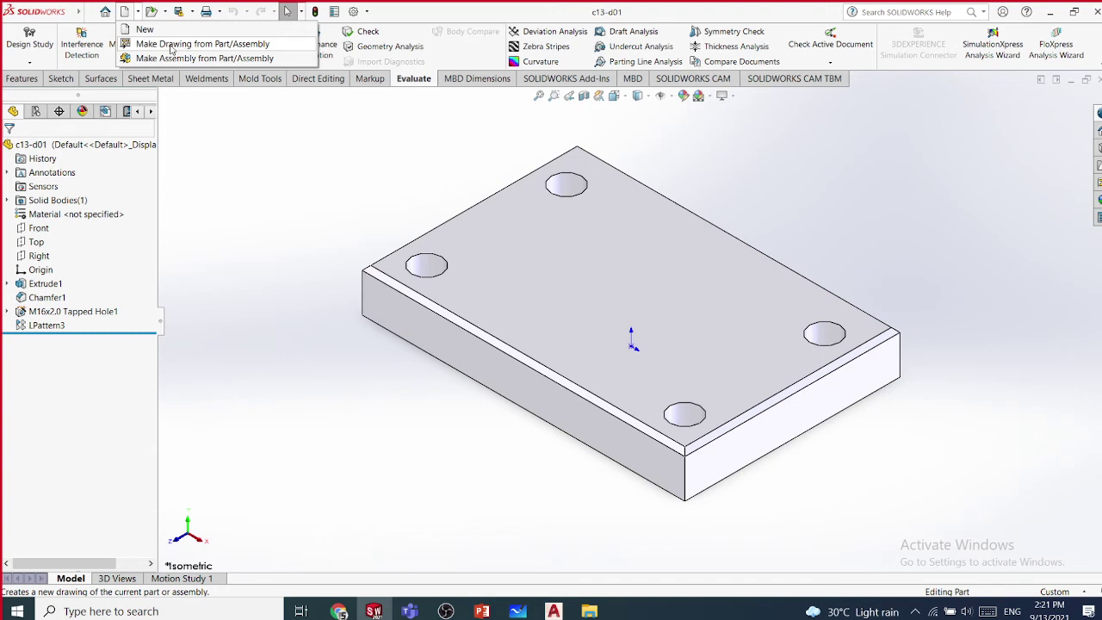
{"action": "left_click", "coordinate": [173, 45]}
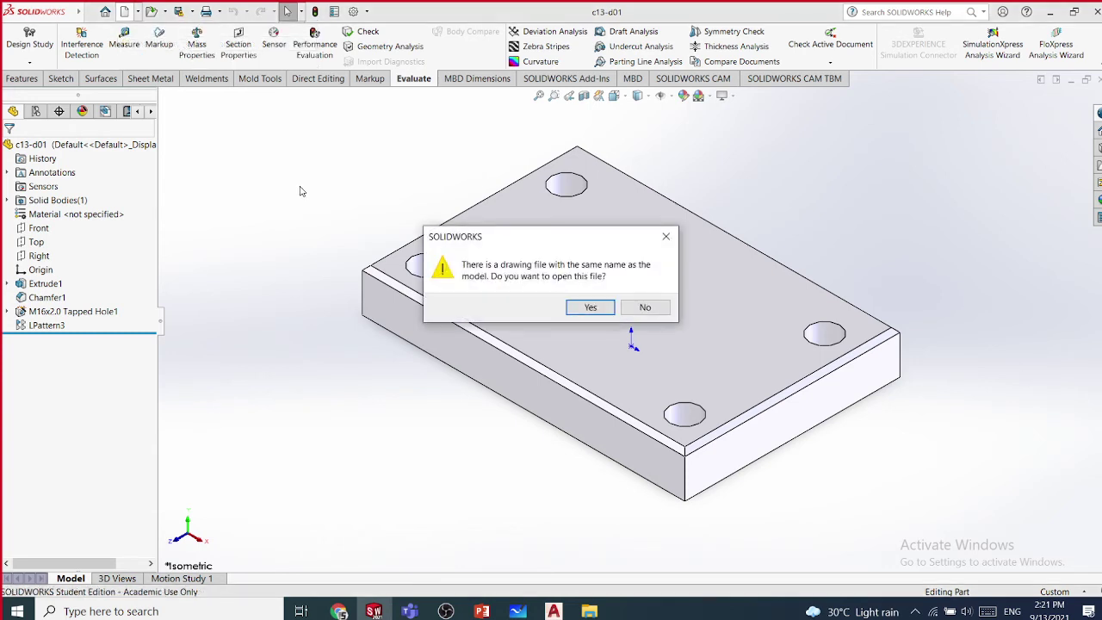
{"action": "left_click", "coordinate": [644, 308]}
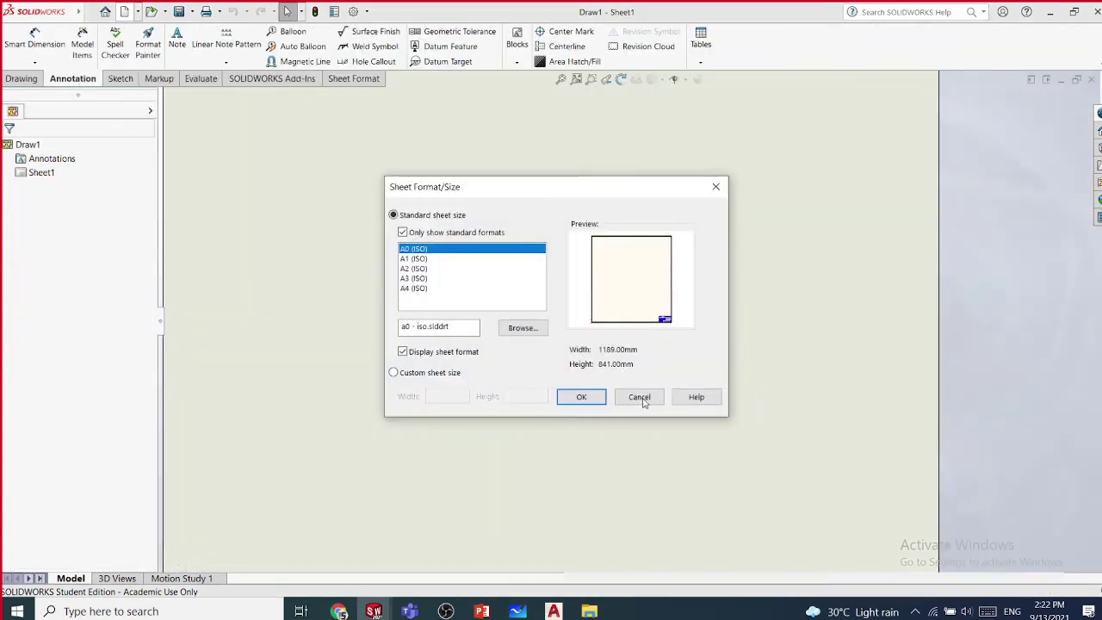
{"action": "left_click", "coordinate": [641, 398]}
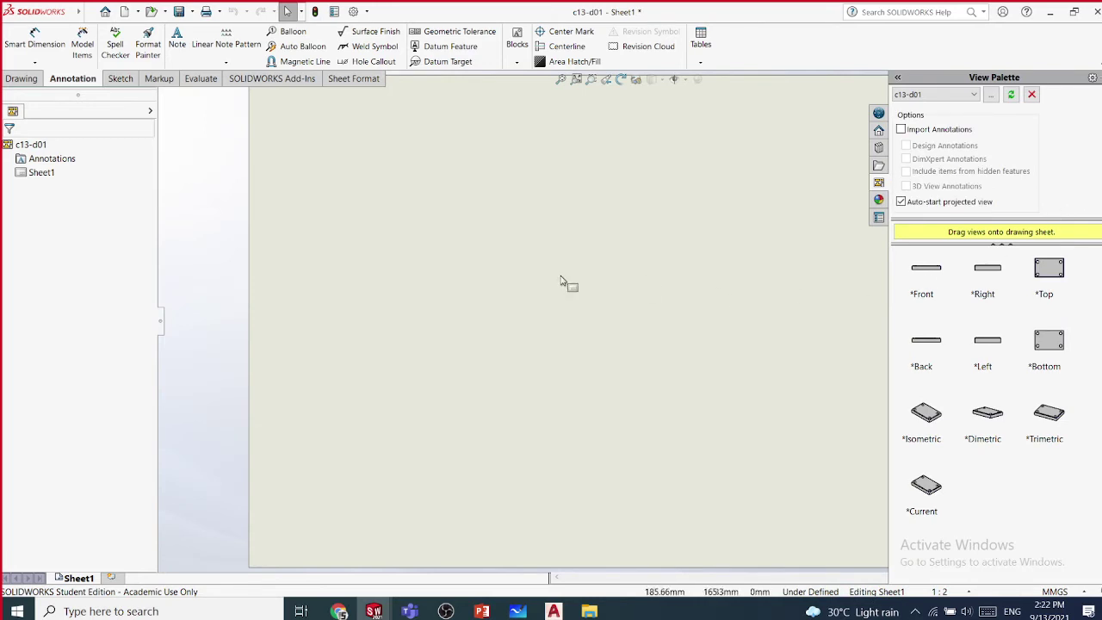
{"action": "scroll", "coordinate": [569, 282], "scroll_direction": "up", "scroll_amount": 3}
{"action": "scroll", "coordinate": [620, 286], "scroll_direction": "down", "scroll_amount": 2}
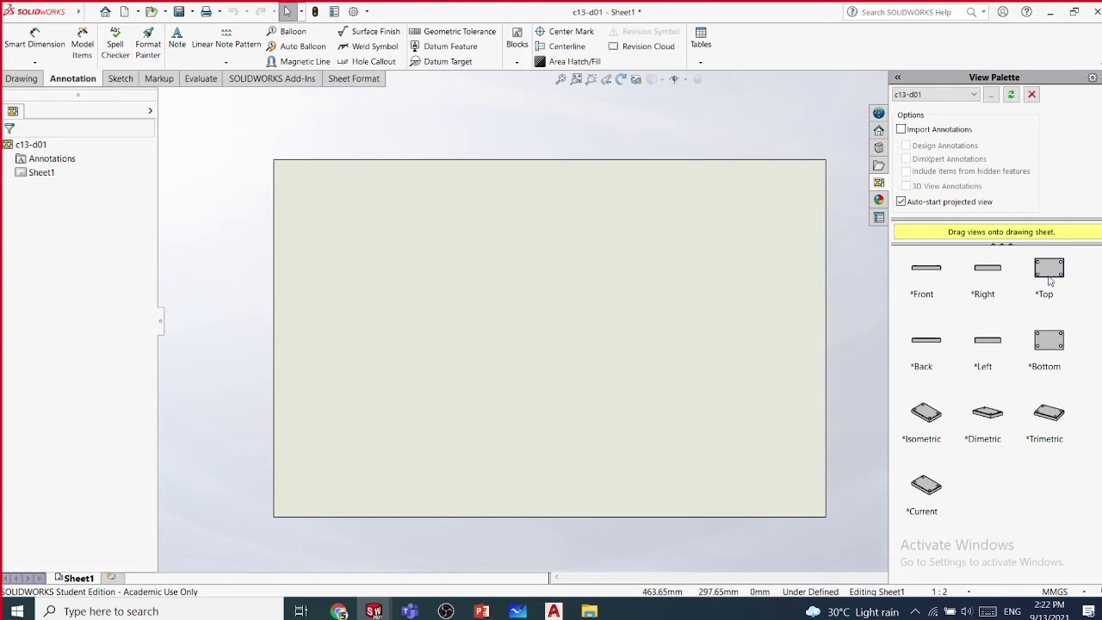
- Place the plate's Top view in the upper-left area of the sheet with a projected view directly below it
{"action": "left_click_drag", "start_coordinate": [1043, 274], "coordinate": [440, 243]}
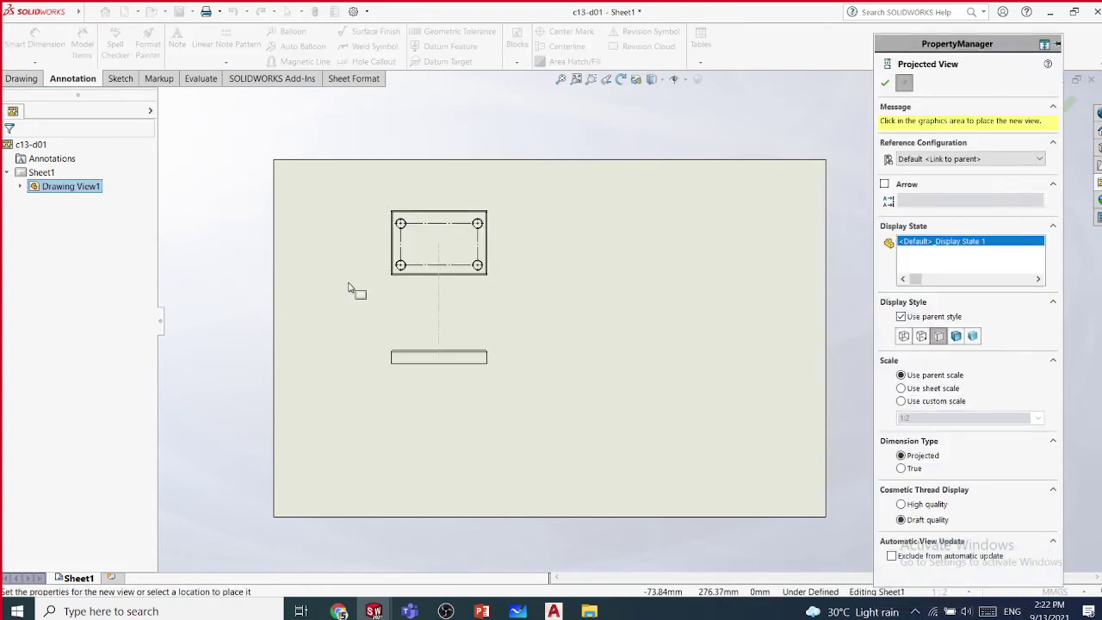
{"action": "left_click", "coordinate": [443, 337]}
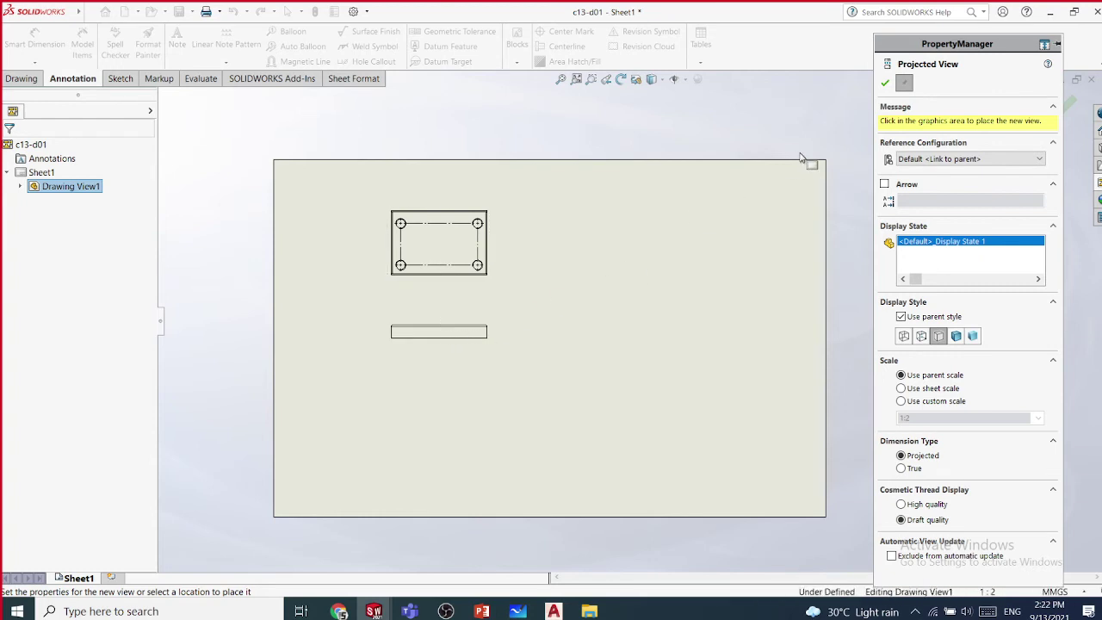
{"action": "left_click", "coordinate": [886, 83]}
{"action": "scroll", "coordinate": [431, 258], "scroll_direction": "down", "scroll_amount": 3}
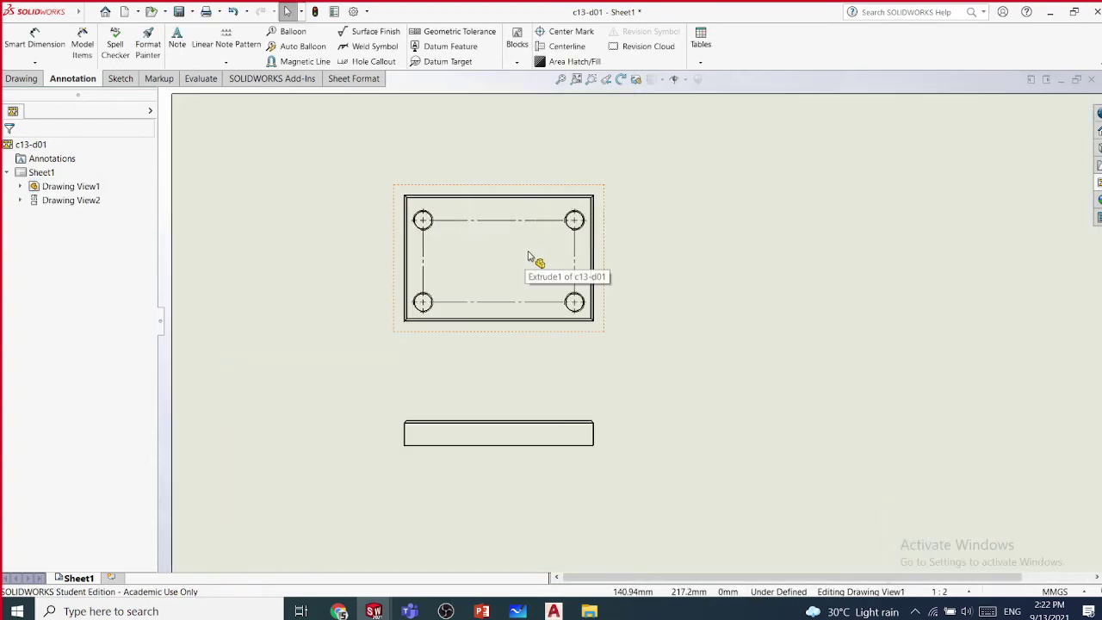
- Add a hole callout to the plate's lower-right hole in the top view, placing its text outside the right edge
{"action": "scroll", "coordinate": [529, 256], "scroll_direction": "down", "scroll_amount": 1}
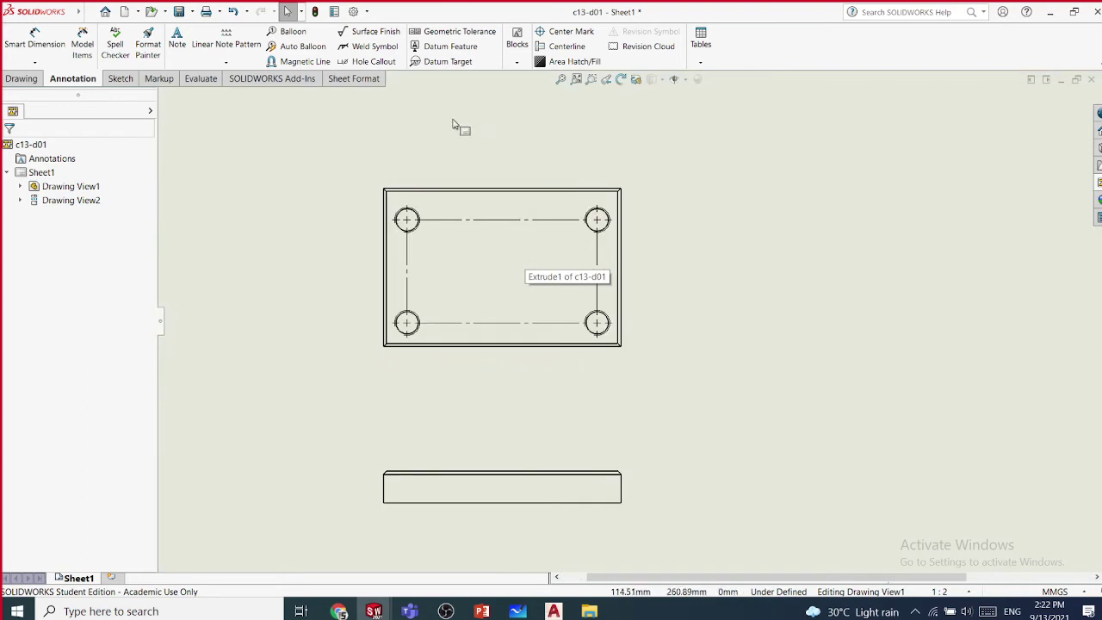
{"action": "left_click", "coordinate": [384, 63]}
{"action": "scroll", "coordinate": [619, 322], "scroll_direction": "down", "scroll_amount": 2}
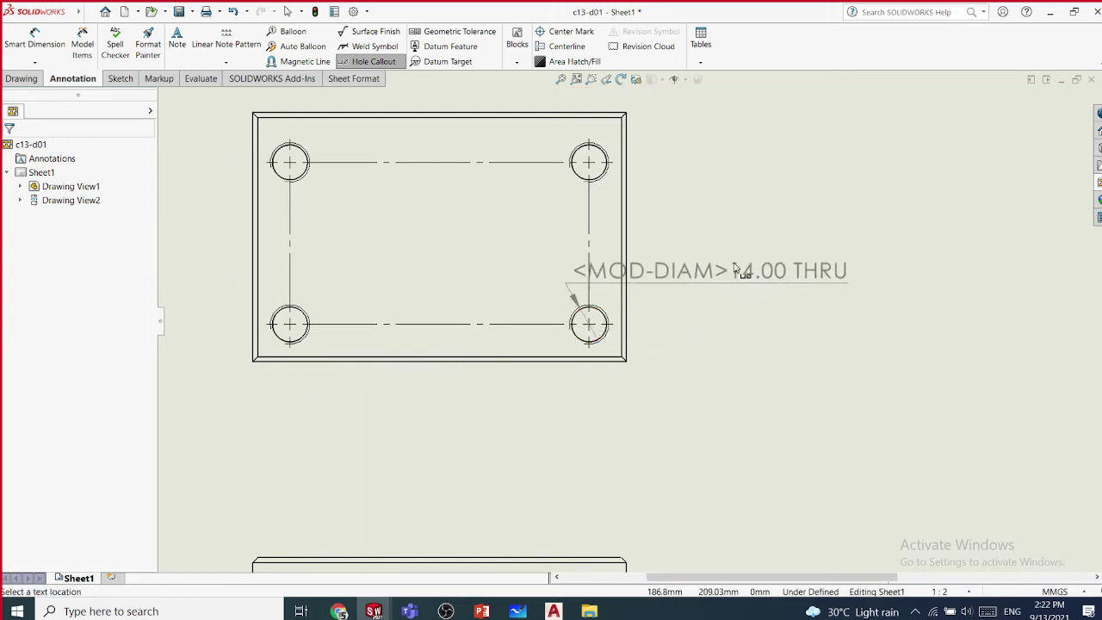
{"action": "left_click", "coordinate": [801, 266]}
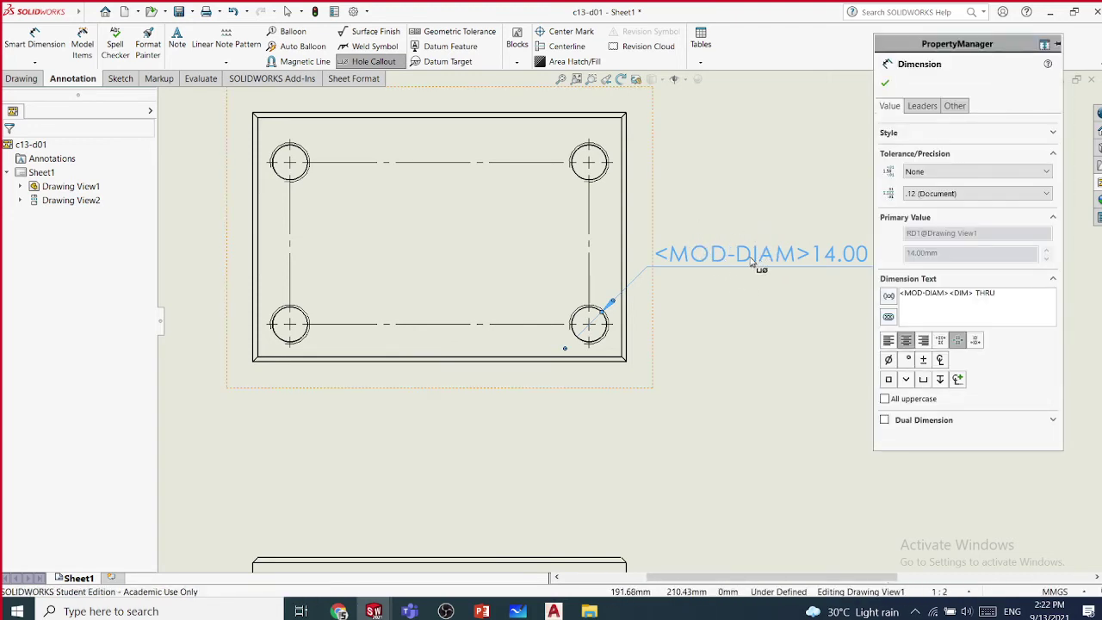
{"action": "scroll", "coordinate": [831, 276], "scroll_direction": "up", "scroll_amount": 2}
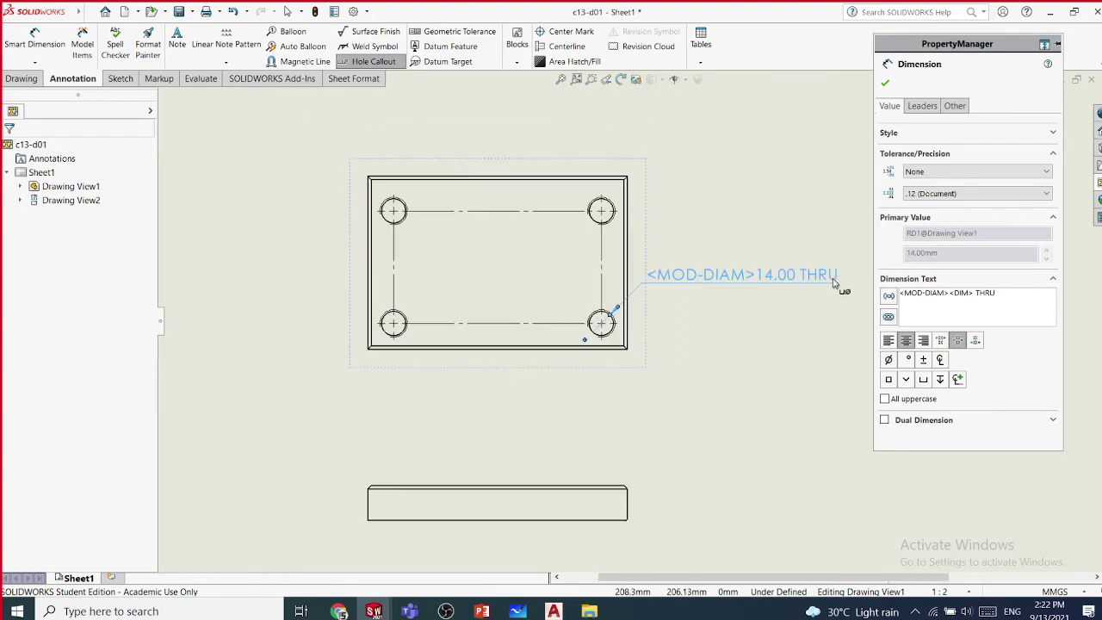
{"action": "left_click", "coordinate": [885, 83]}
{"action": "key", "text": "Escape"}
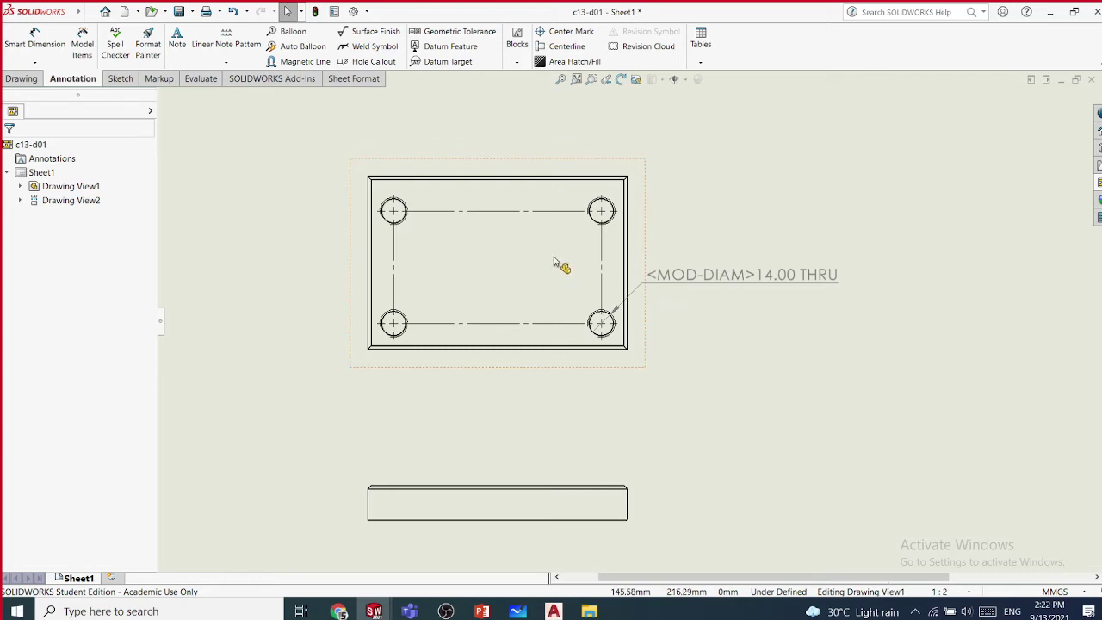
- Set the display style of the projected view below the top view to Hidden Lines Visible
{"action": "middle_click_drag", "start_coordinate": [519, 453], "coordinate": [500, 376]}
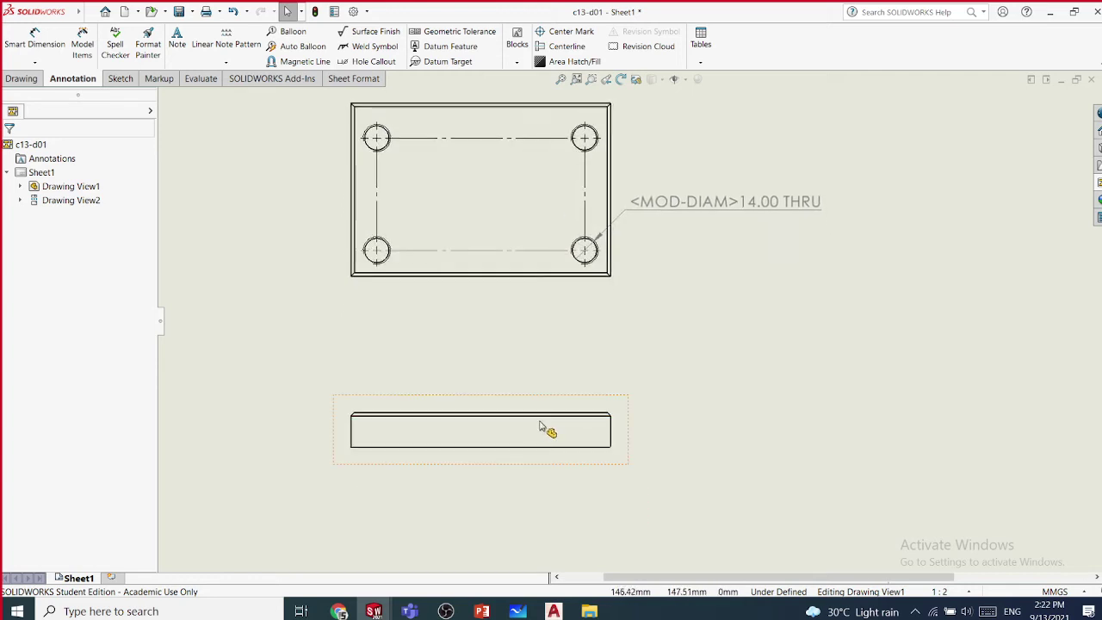
{"action": "left_click", "coordinate": [575, 401]}
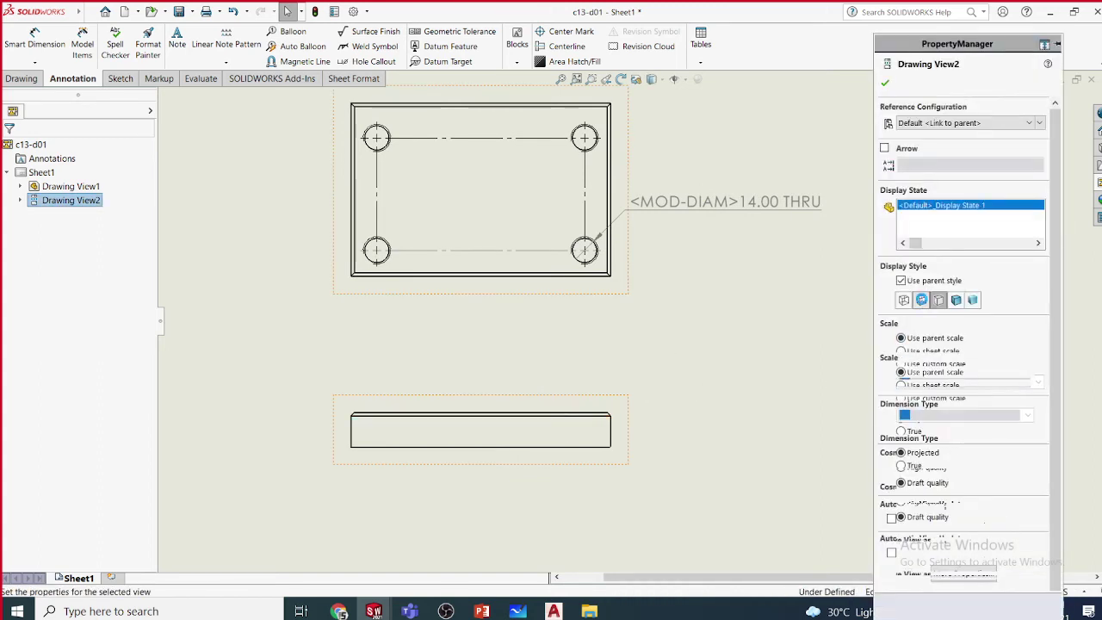
{"action": "left_click", "coordinate": [922, 300]}
{"action": "left_click", "coordinate": [884, 84]}
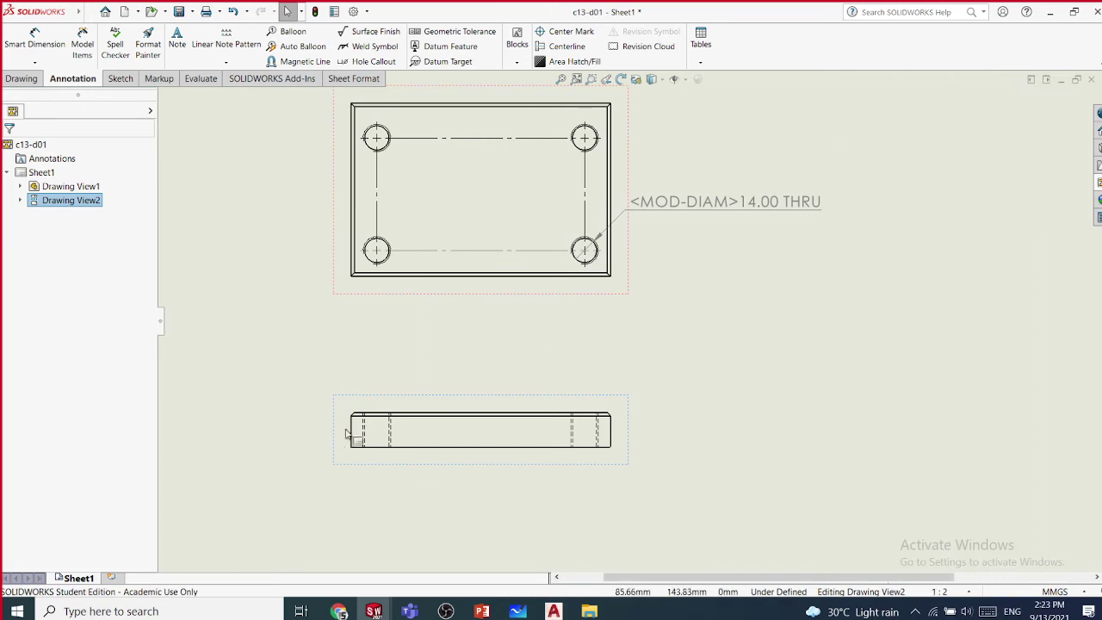
{"action": "scroll", "coordinate": [413, 443], "scroll_direction": "down", "scroll_amount": 1}
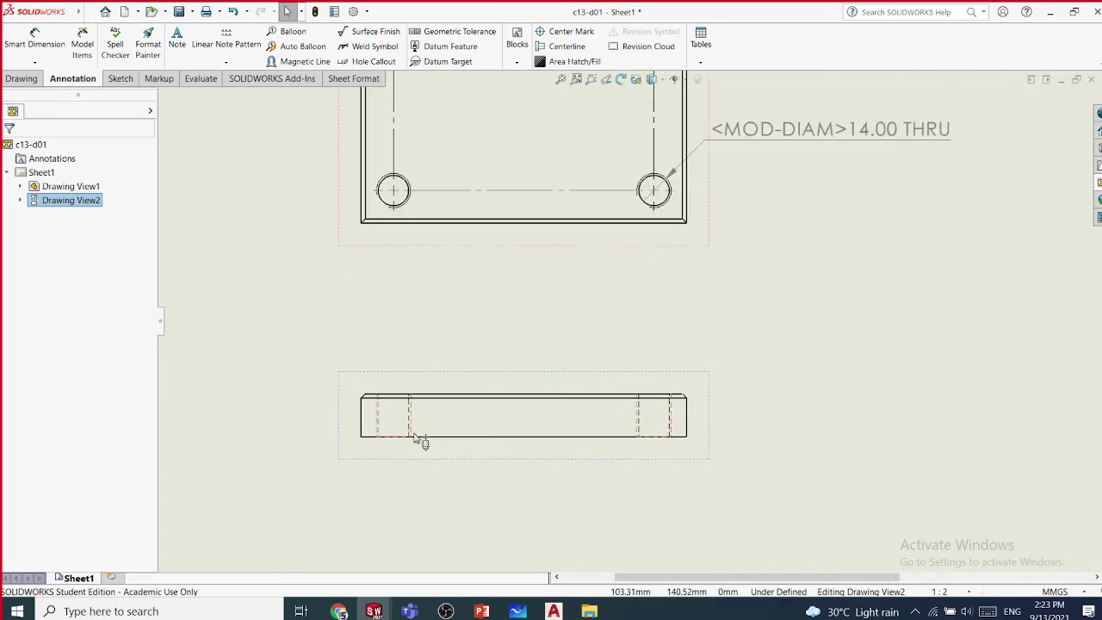
{"action": "left_click", "coordinate": [559, 336]}
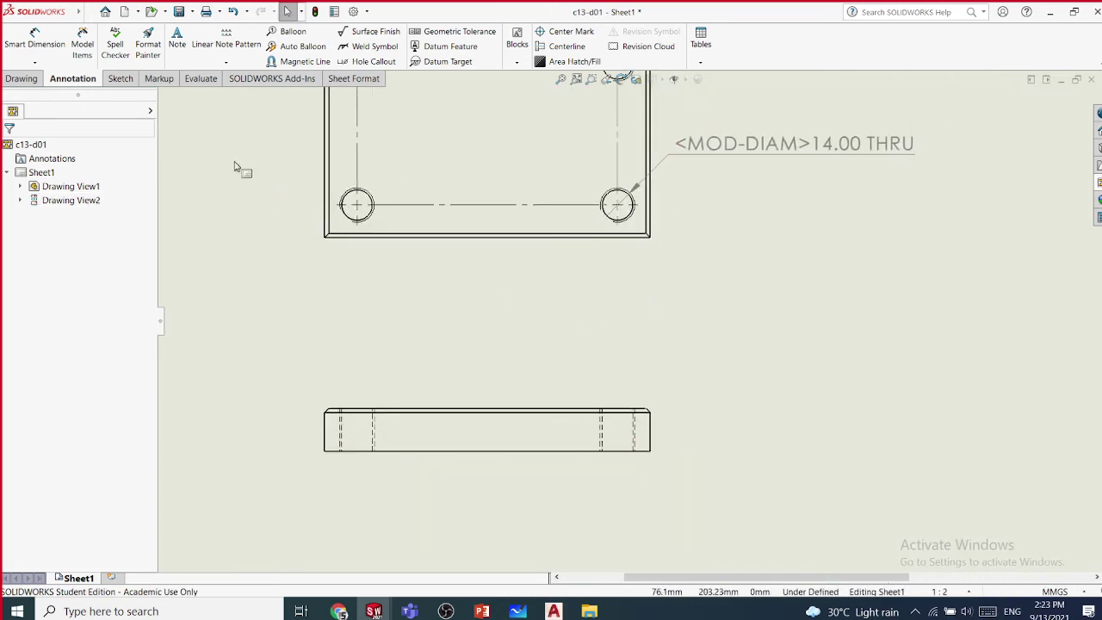
- Add a chamfer dimension to the right end's top chamfer in the projected view, using the horizontal edge line below it as reference
{"action": "left_click", "coordinate": [35, 62]}
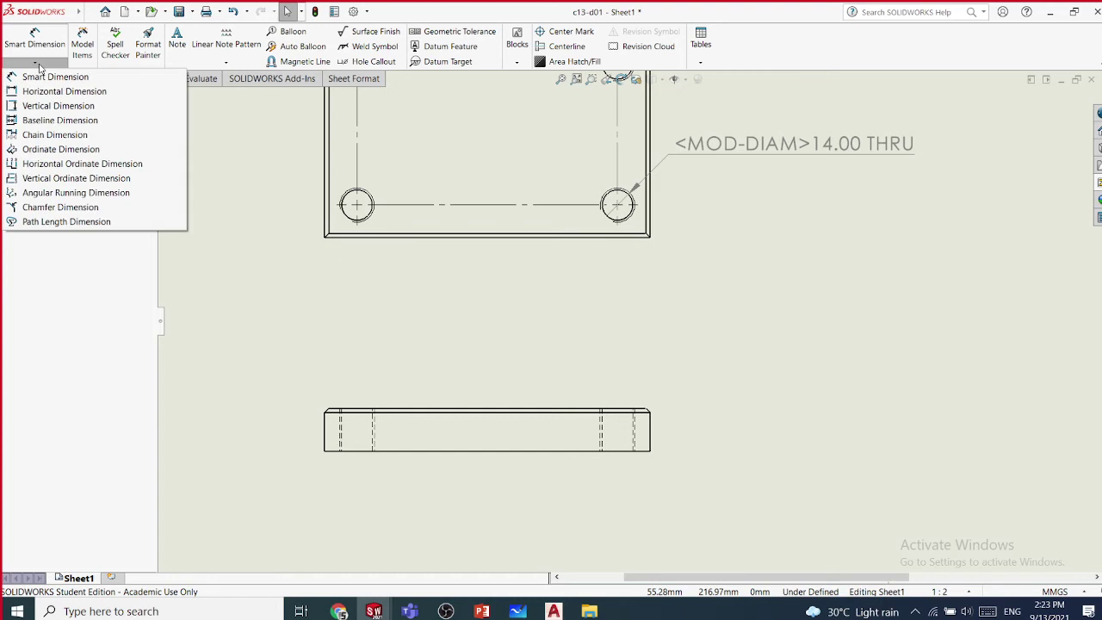
{"action": "left_click", "coordinate": [77, 211]}
{"action": "scroll", "coordinate": [657, 425], "scroll_direction": "down", "scroll_amount": 5}
{"action": "scroll", "coordinate": [652, 422], "scroll_direction": "down", "scroll_amount": 1}
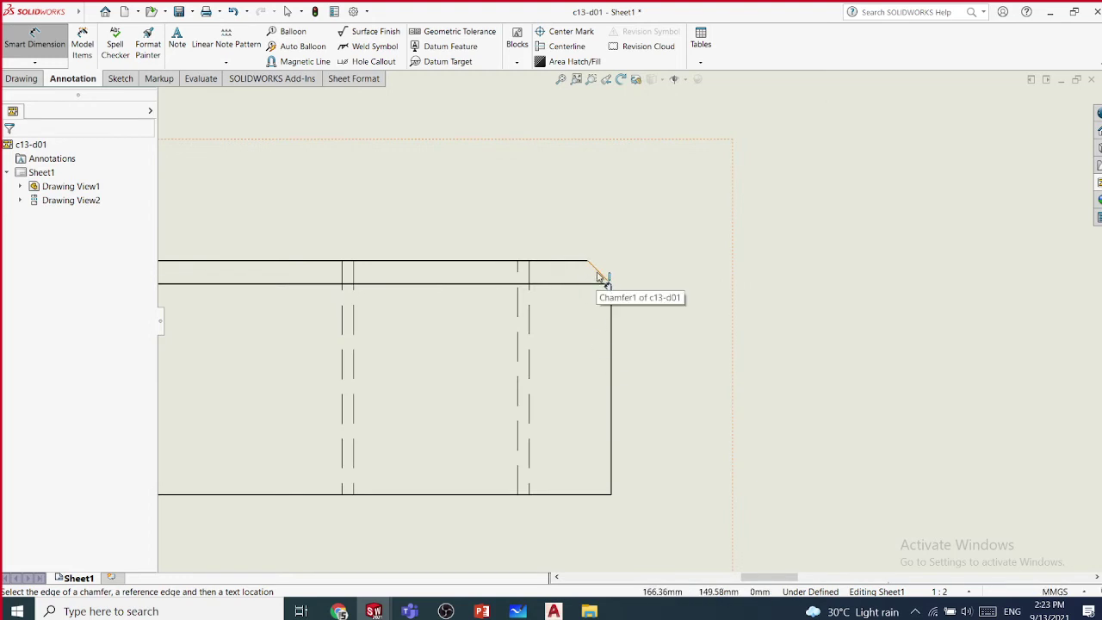
{"action": "left_click", "coordinate": [598, 274]}
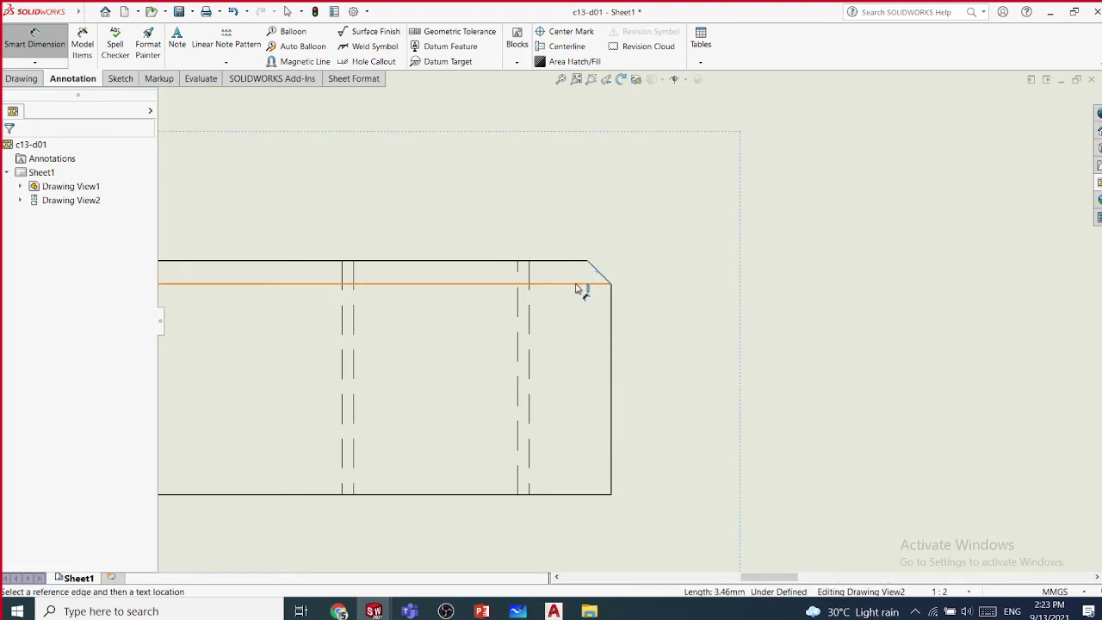
{"action": "left_click", "coordinate": [576, 285]}
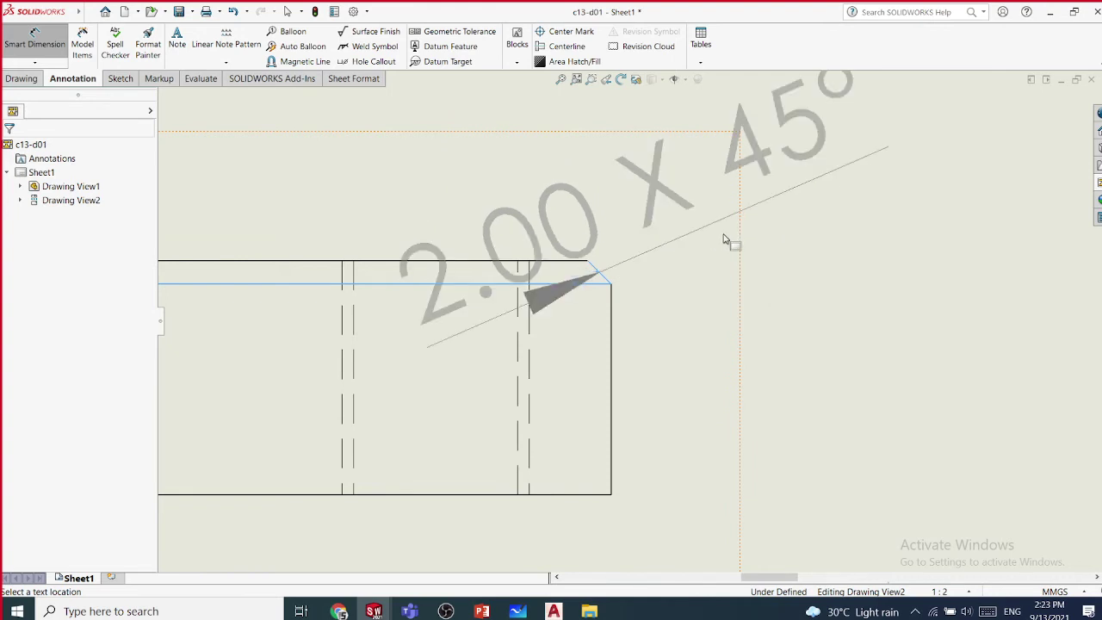
{"action": "scroll", "coordinate": [738, 235], "scroll_direction": "up", "scroll_amount": 2}
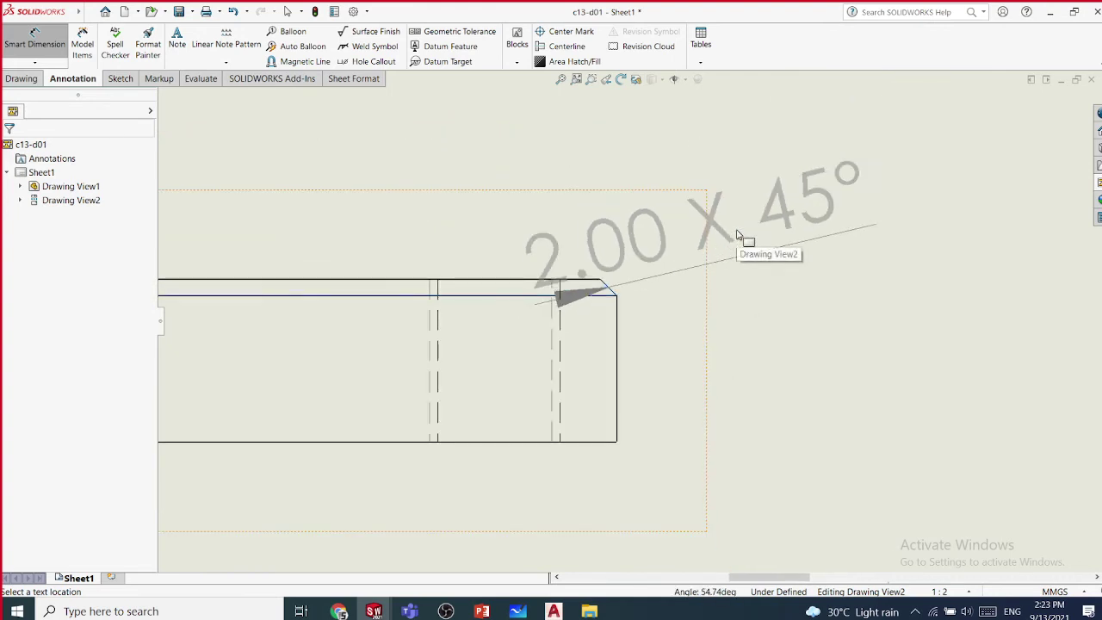
{"action": "left_click", "coordinate": [687, 233]}
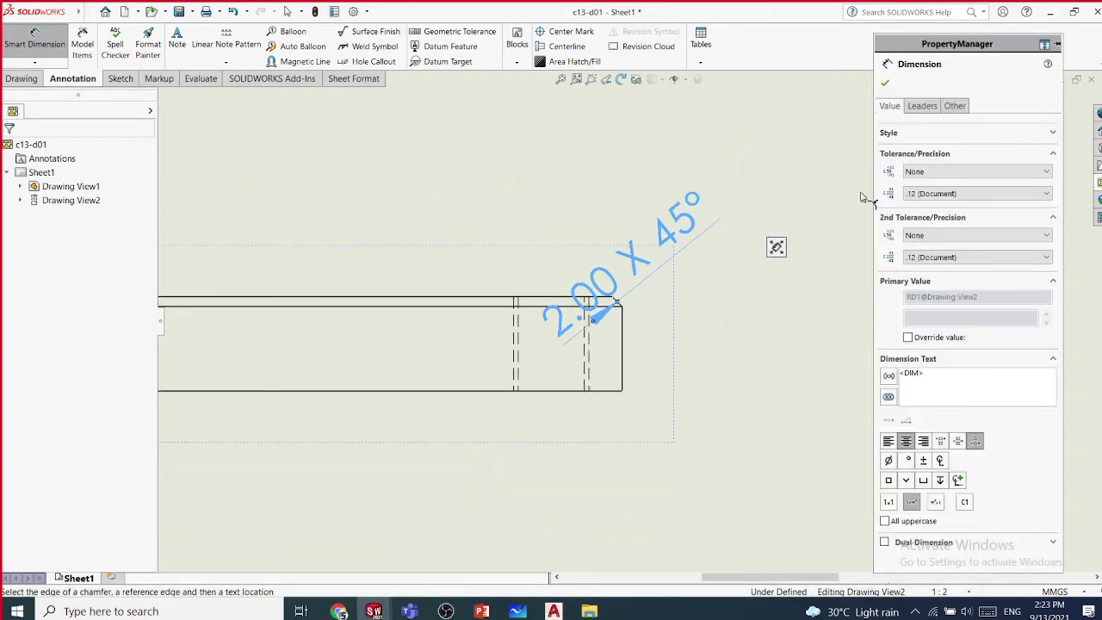
- Enable a custom text position for the right chamfer dimension, choosing horizontal text without an underline
{"action": "left_click", "coordinate": [923, 107]}
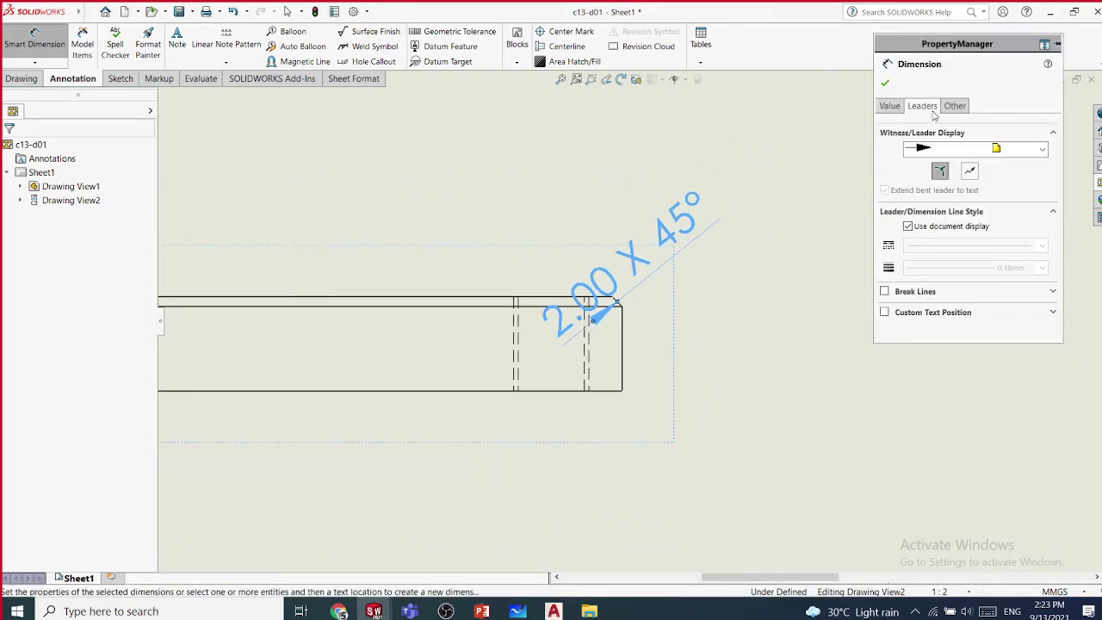
{"action": "left_click", "coordinate": [885, 313]}
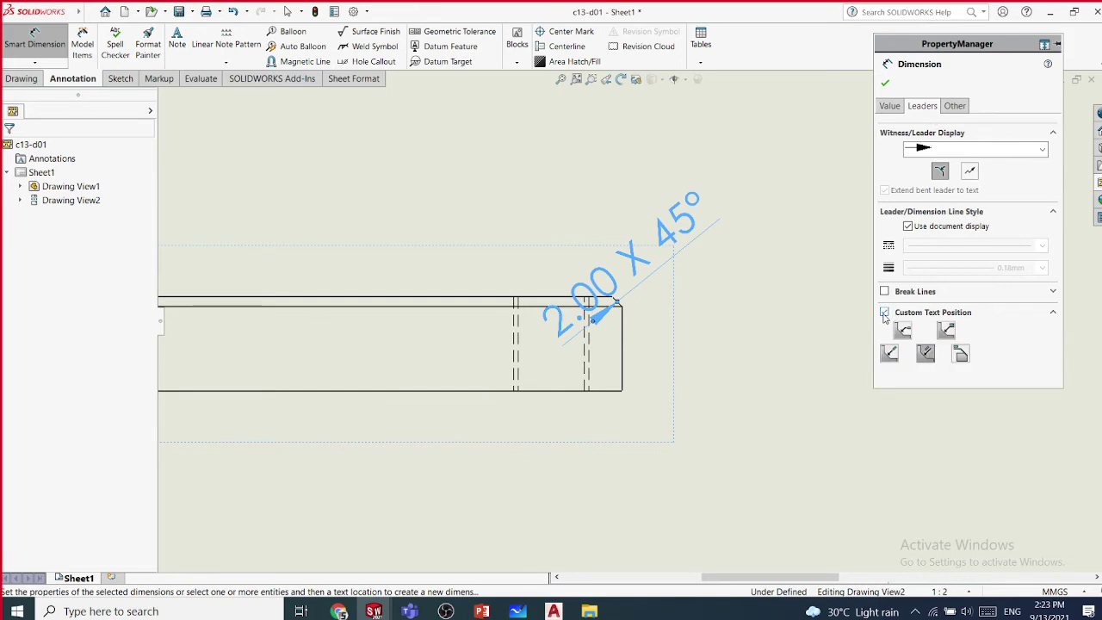
{"action": "left_click", "coordinate": [948, 334]}
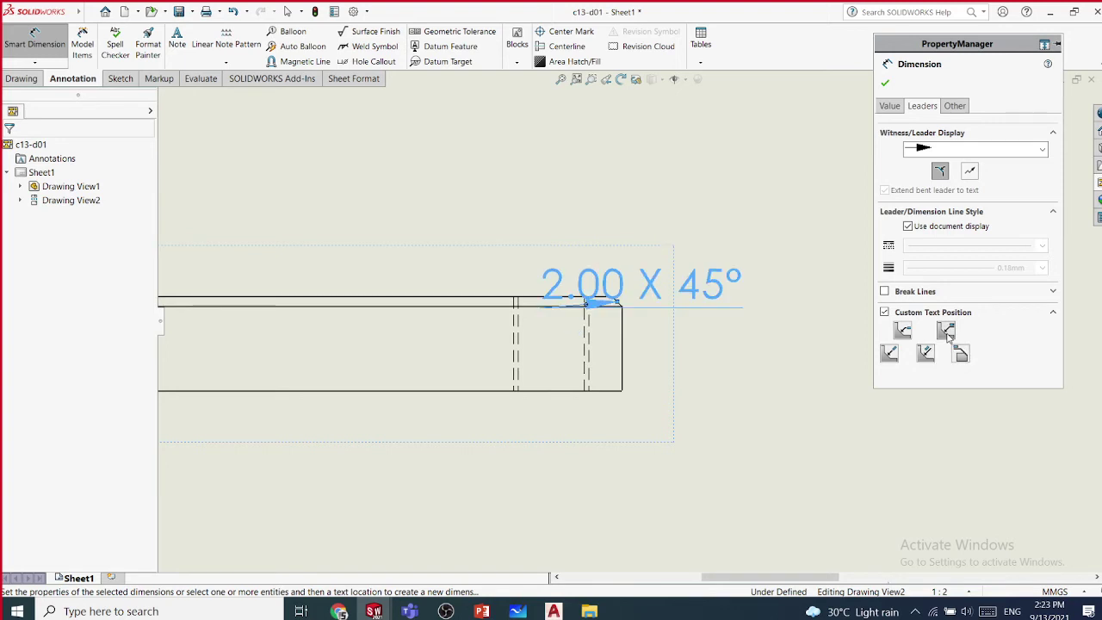
{"action": "left_click", "coordinate": [908, 334]}
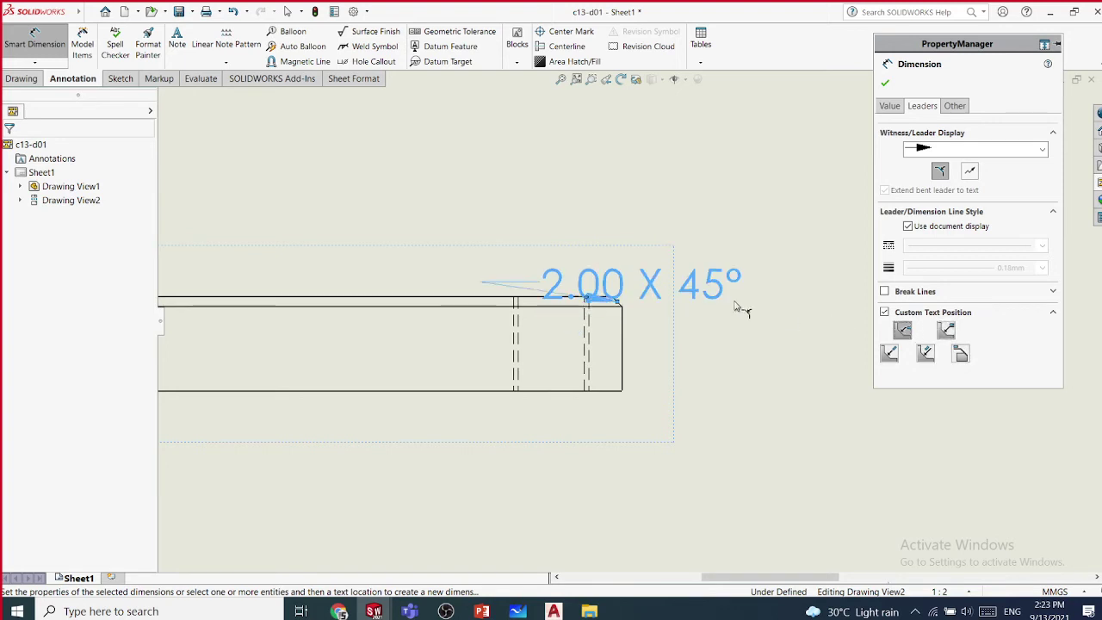
{"action": "left_click", "coordinate": [885, 83]}
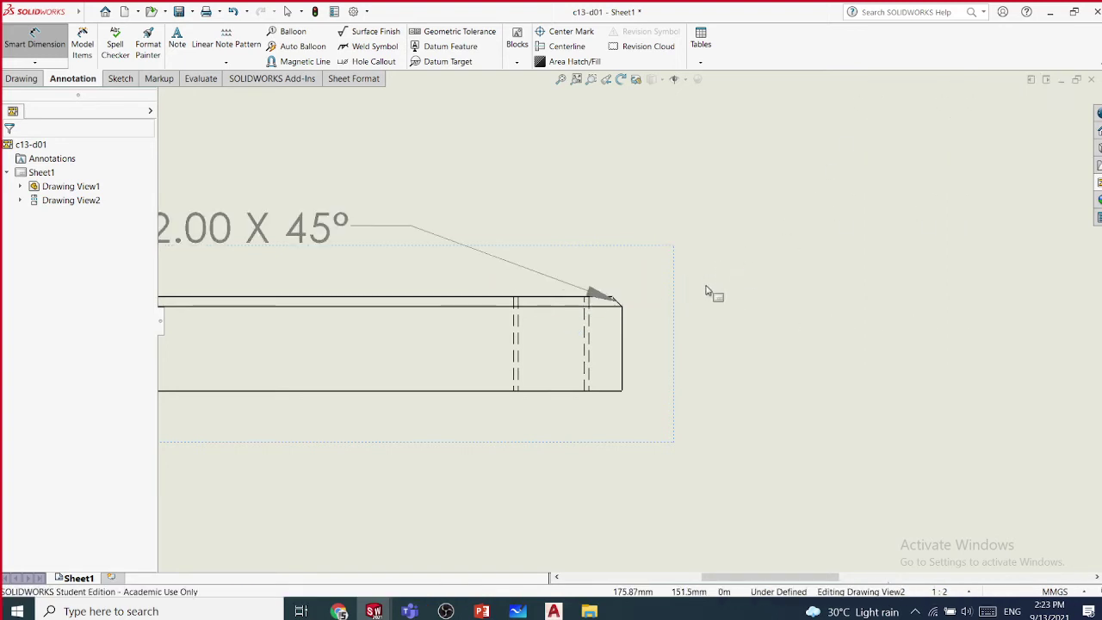
- Move the right chamfer dimension's text outside the plate, above and to the right of the chamfer
{"action": "left_click_drag", "start_coordinate": [322, 233], "coordinate": [893, 241]}
{"action": "left_click", "coordinate": [812, 340]}
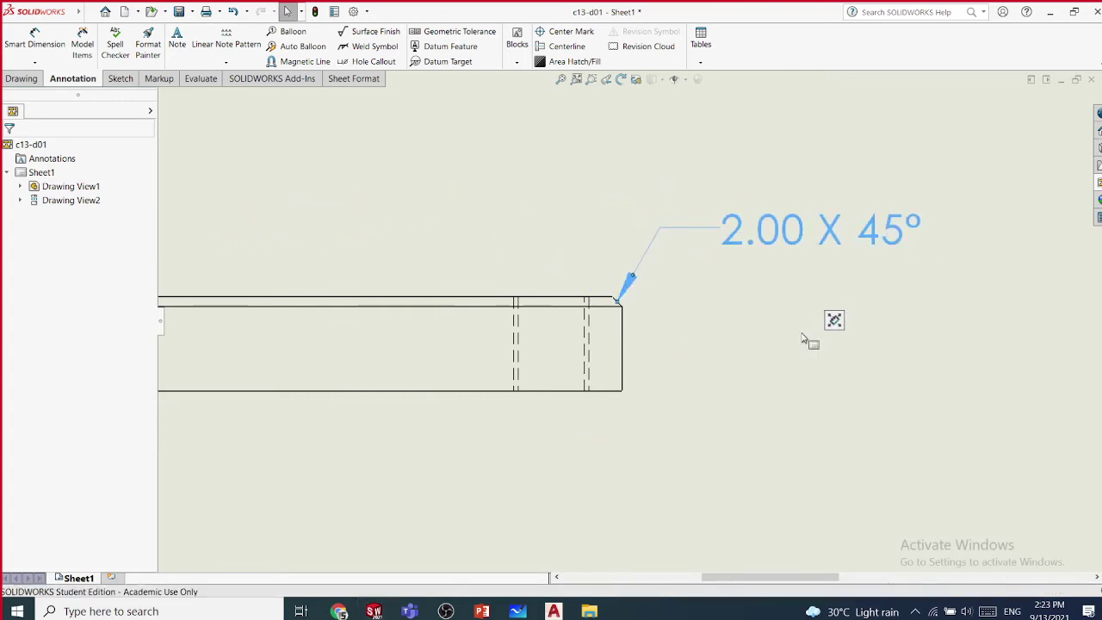
{"action": "scroll", "coordinate": [766, 369], "scroll_direction": "up", "scroll_amount": 3}
{"action": "scroll", "coordinate": [483, 246], "scroll_direction": "up", "scroll_amount": 1}
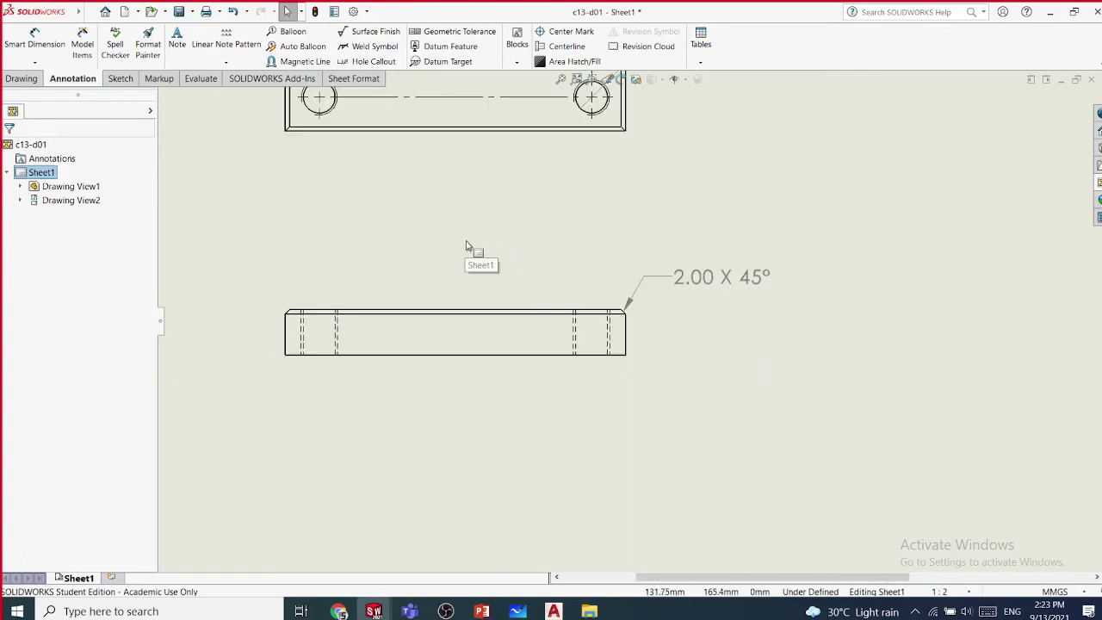
- Add a chamfer dimension to the left end's top chamfer in the projected view, placing its text up and to the left
{"action": "scroll", "coordinate": [551, 241], "scroll_direction": "down", "scroll_amount": 2}
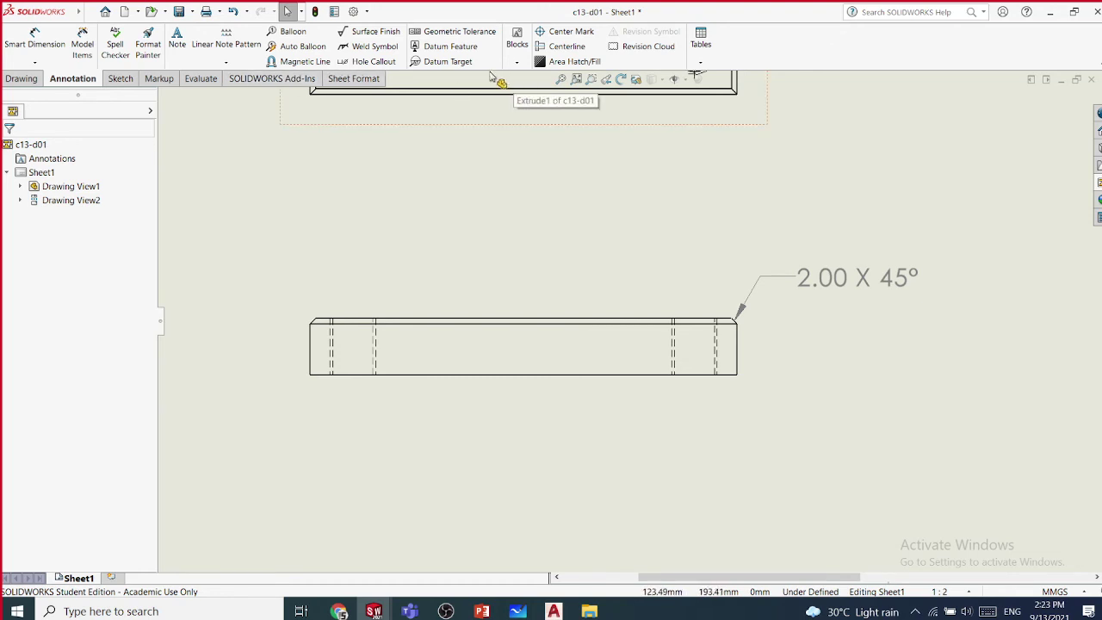
{"action": "left_click", "coordinate": [34, 62]}
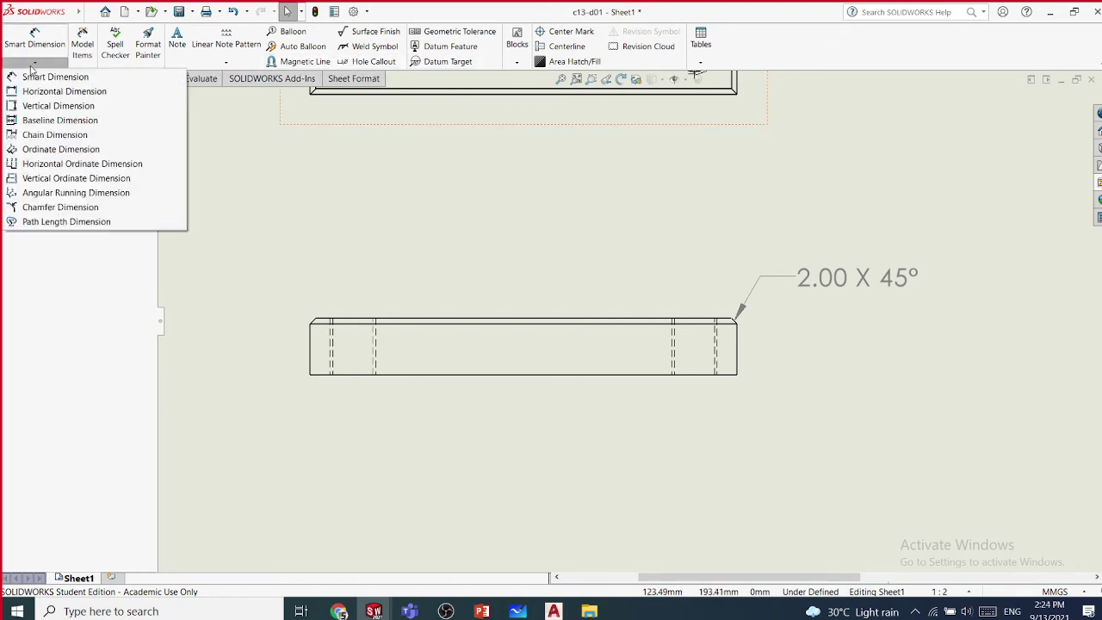
{"action": "left_click", "coordinate": [76, 208]}
{"action": "scroll", "coordinate": [344, 344], "scroll_direction": "down", "scroll_amount": 6}
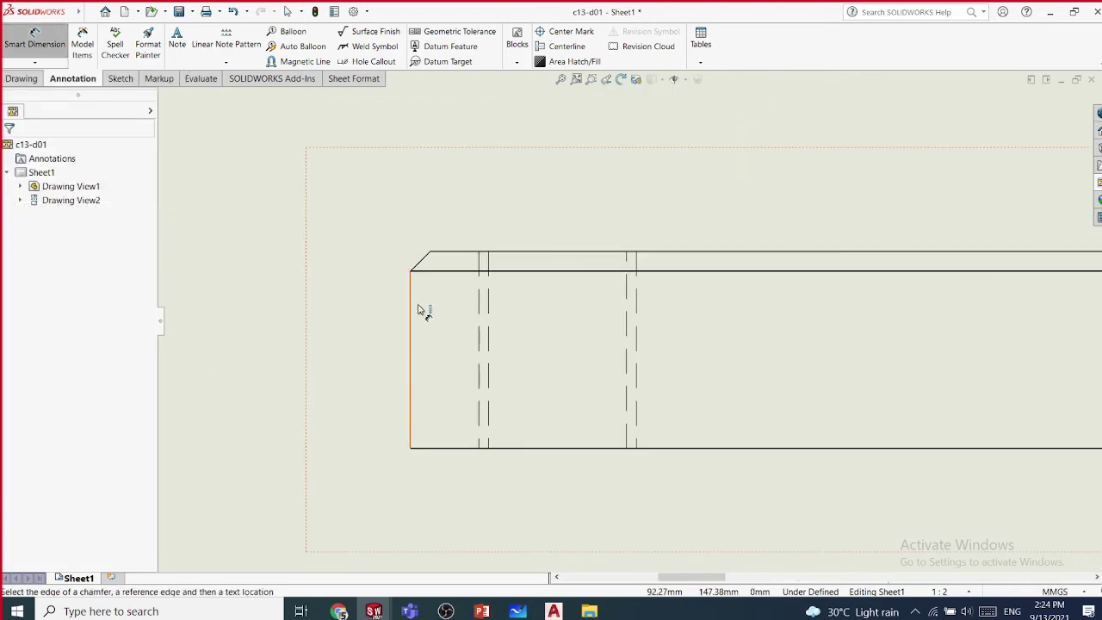
{"action": "left_click", "coordinate": [423, 267]}
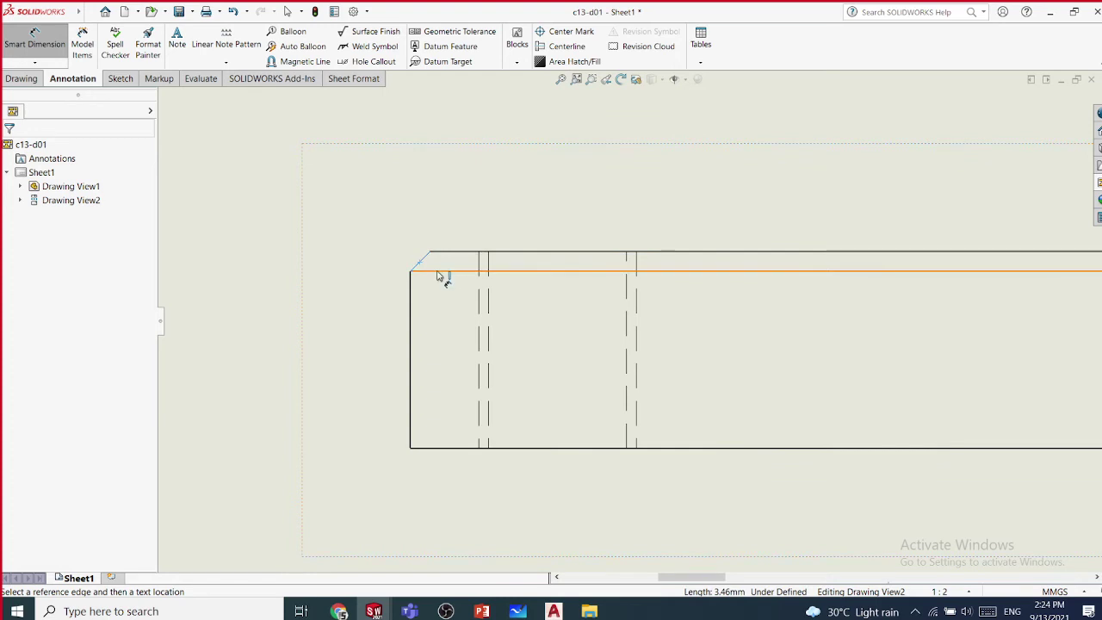
{"action": "left_click", "coordinate": [434, 273]}
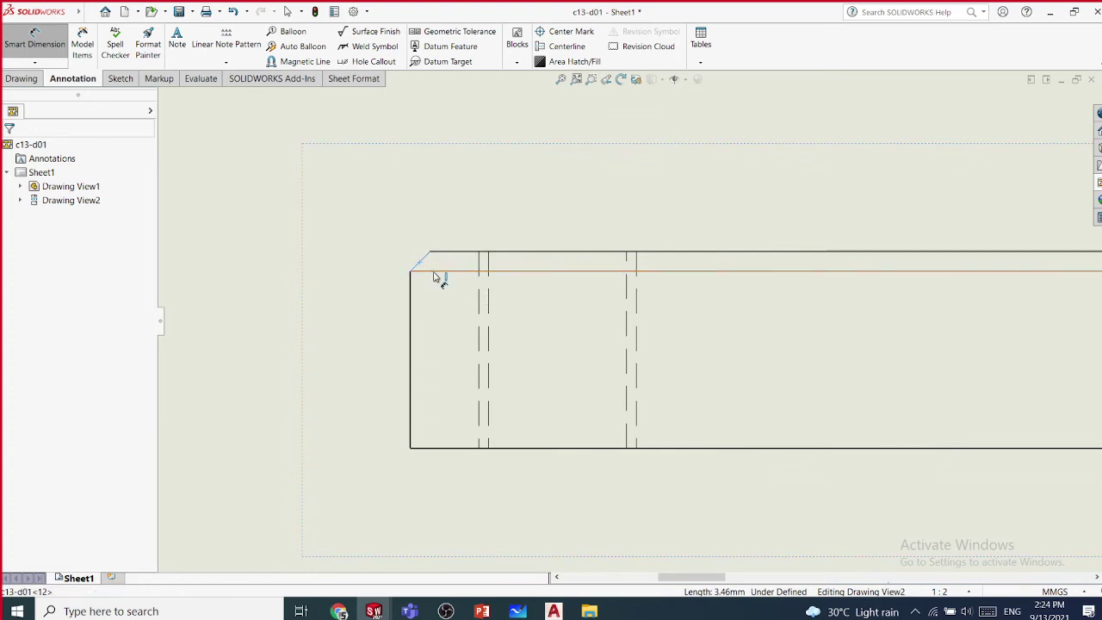
{"action": "key", "text": "z"}
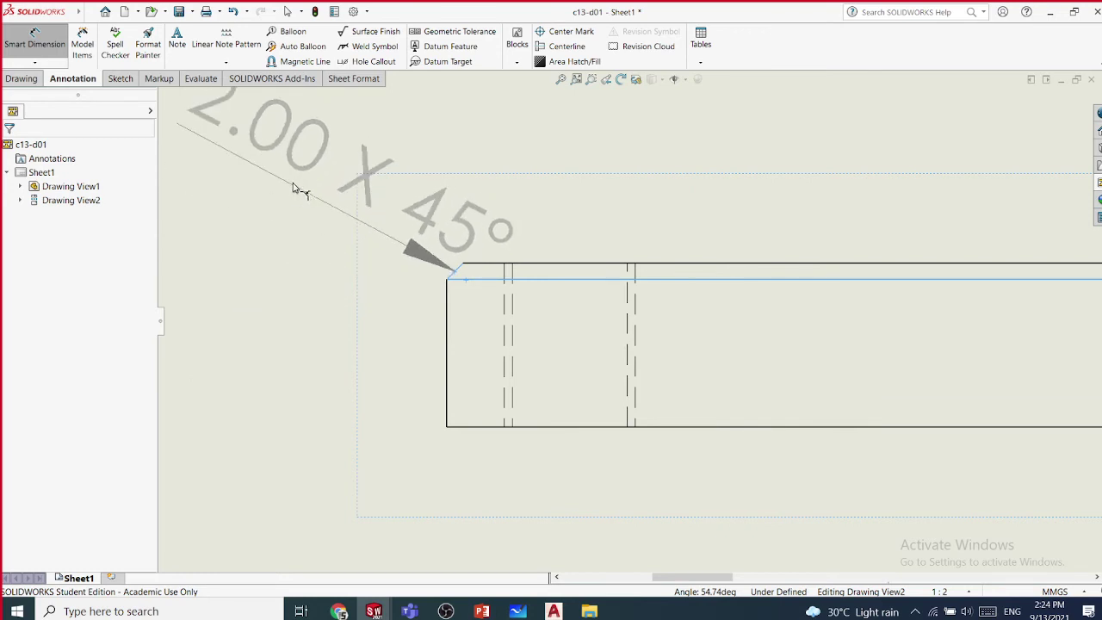
{"action": "left_click", "coordinate": [292, 187]}
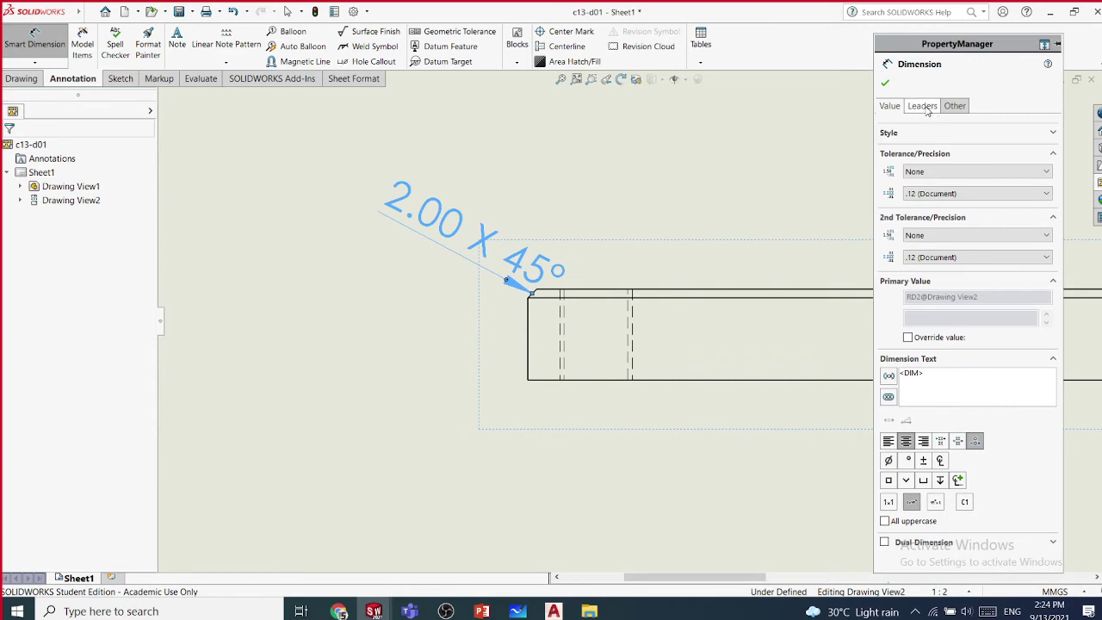
- Enable a custom text position for the left chamfer dimension, choosing horizontal text without an underline
{"action": "left_click", "coordinate": [923, 106]}
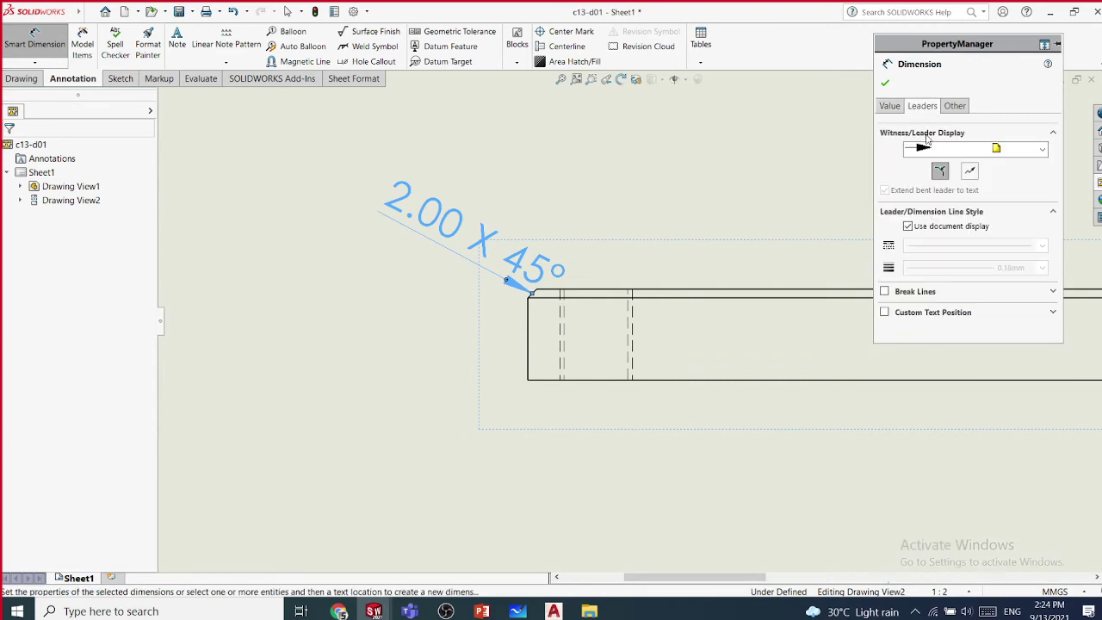
{"action": "left_click", "coordinate": [885, 314]}
{"action": "left_click", "coordinate": [903, 332]}
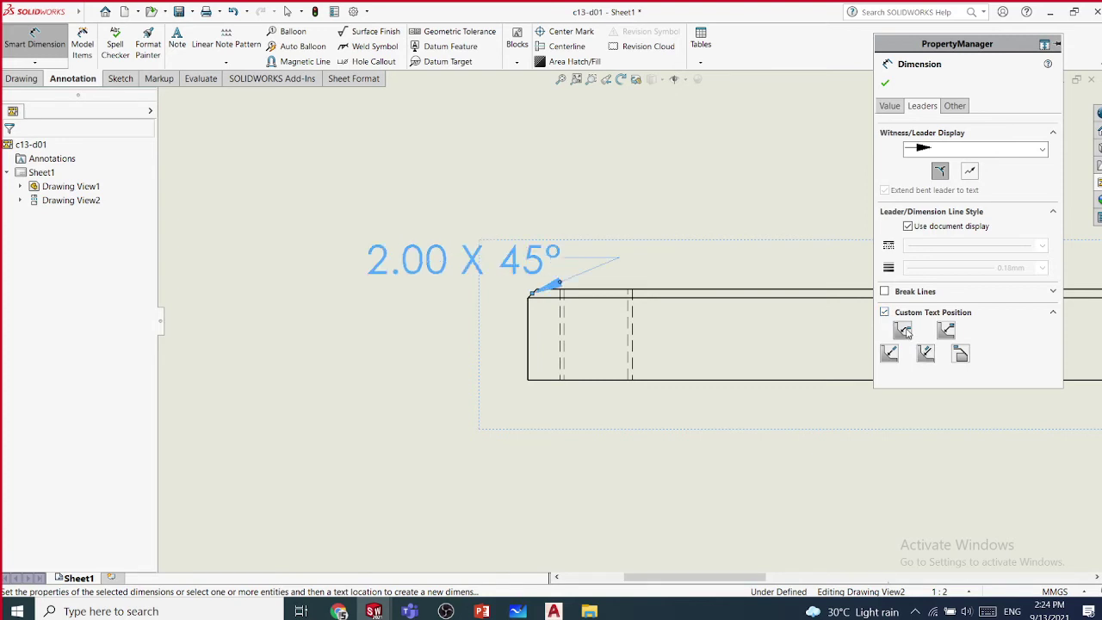
- Try the underlined, angled and remaining text positions on the left chamfer dimension, ending back on plain horizontal text
{"action": "left_click", "coordinate": [949, 332]}
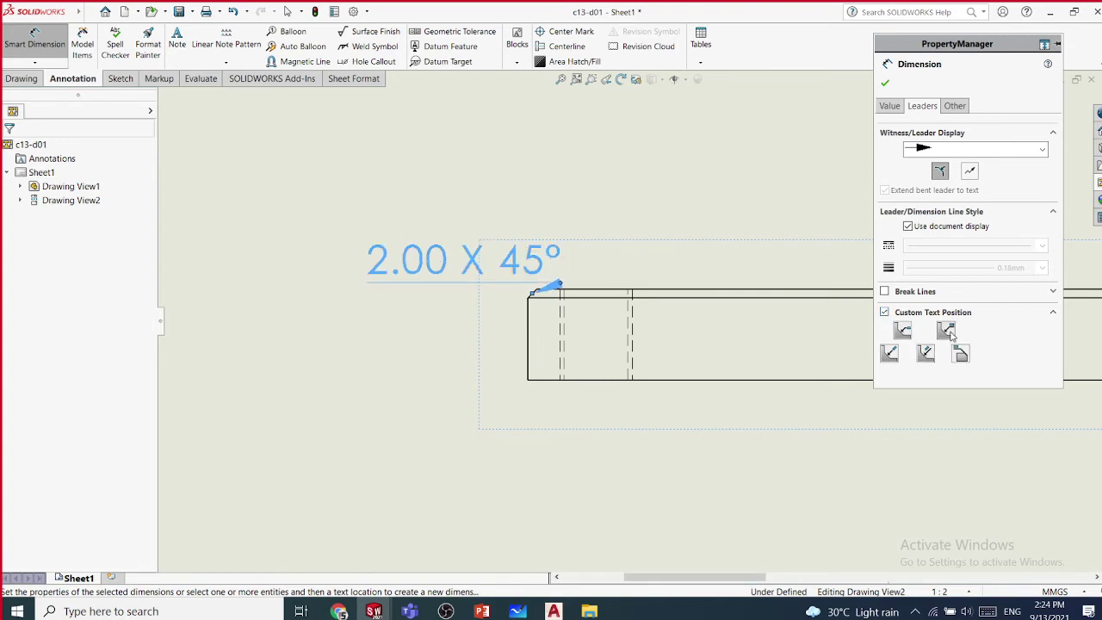
{"action": "left_click", "coordinate": [892, 354]}
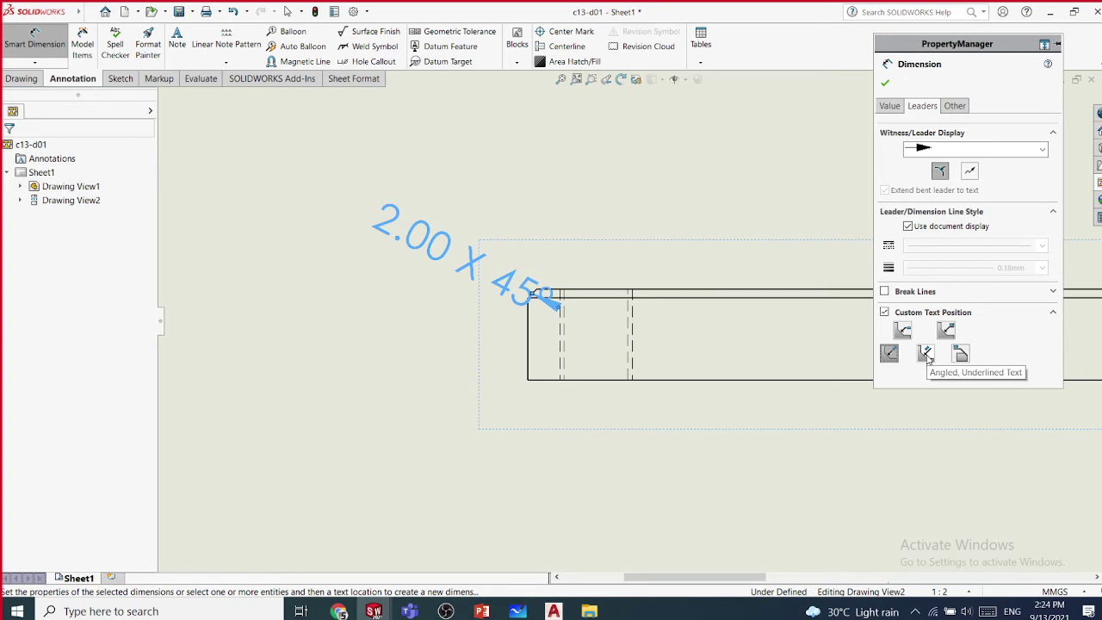
{"action": "left_click", "coordinate": [926, 354]}
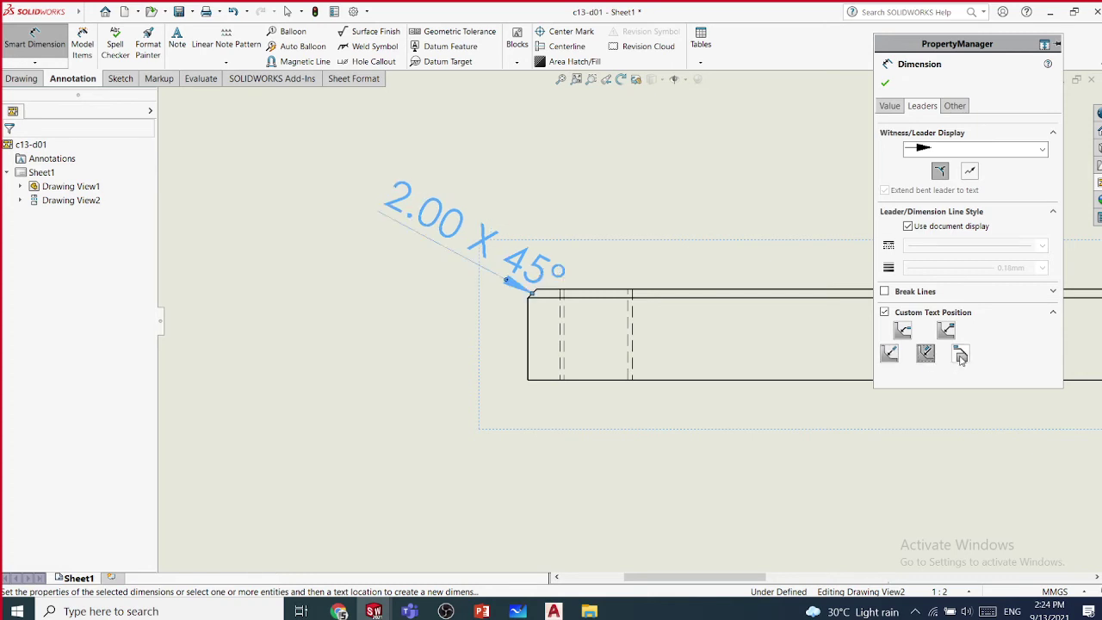
{"action": "left_click", "coordinate": [961, 355]}
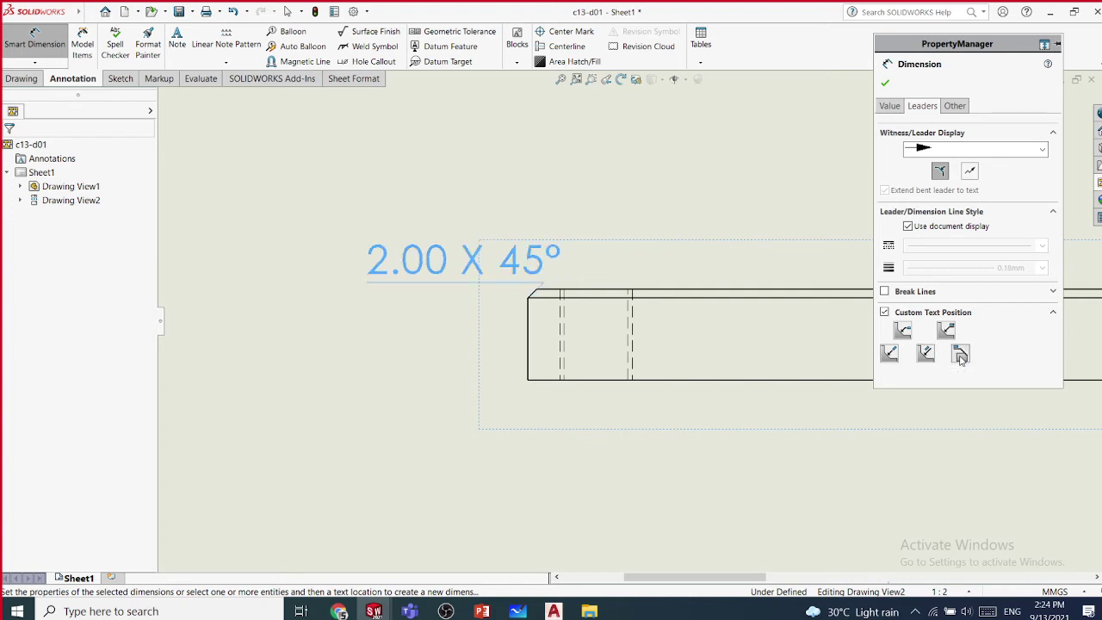
{"action": "left_click", "coordinate": [905, 334]}
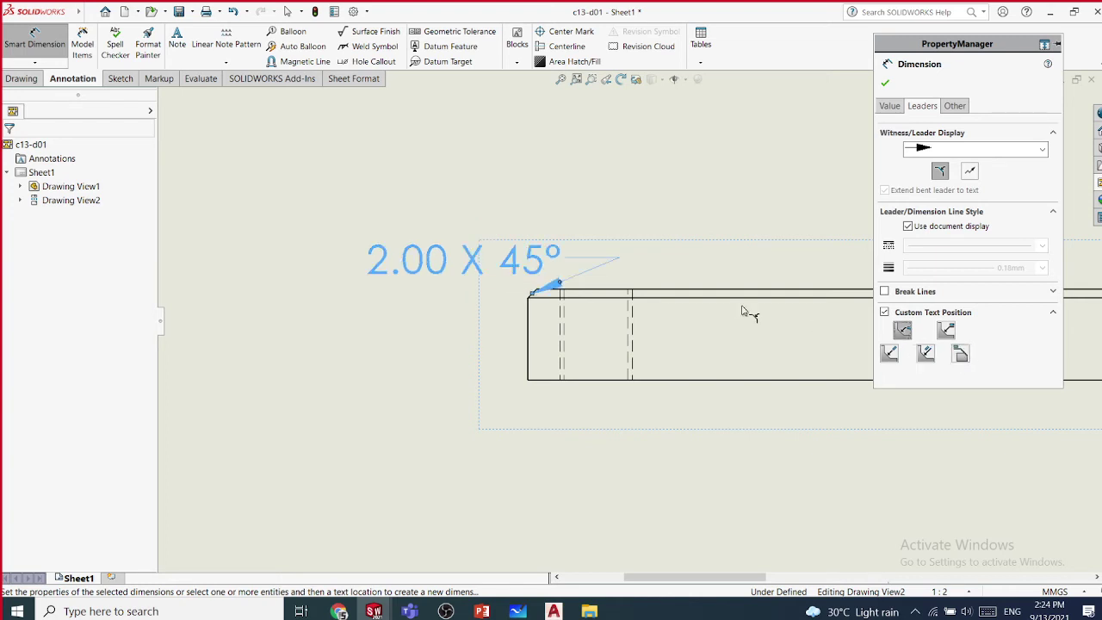
- Accept the left chamfer dimension's settings and move its text outside the plate, left of the chamfer
{"action": "left_click", "coordinate": [886, 83]}
{"action": "left_click_drag", "start_coordinate": [417, 270], "coordinate": [307, 283]}
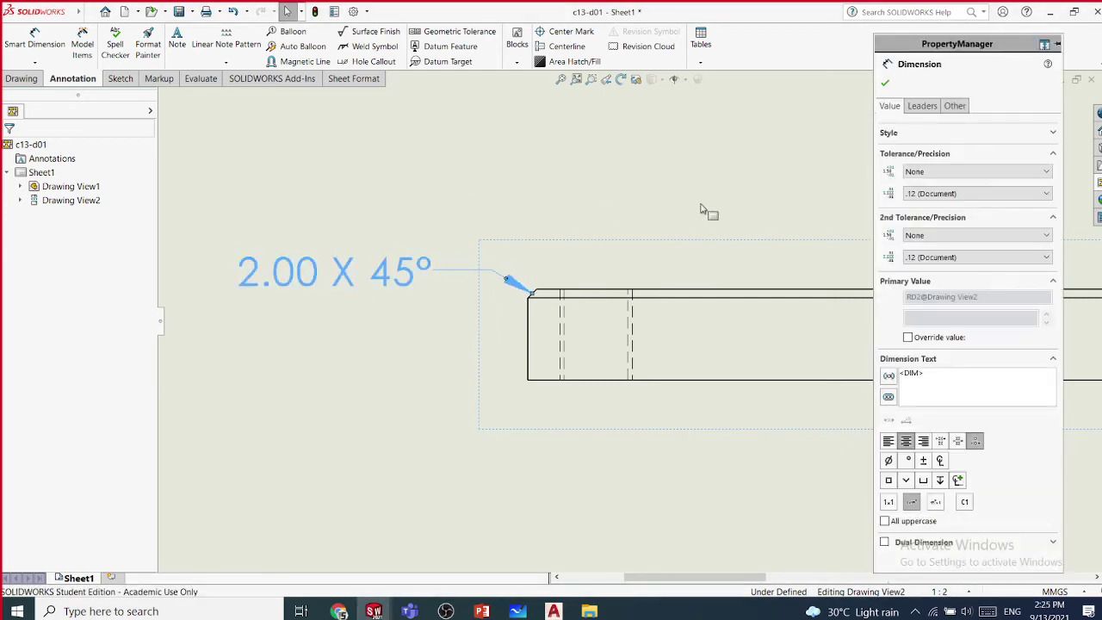
- Try a primary precision of None on the left chamfer dimension and settle on one decimal place (.1)
{"action": "left_click", "coordinate": [920, 173]}
{"action": "left_click", "coordinate": [926, 173]}
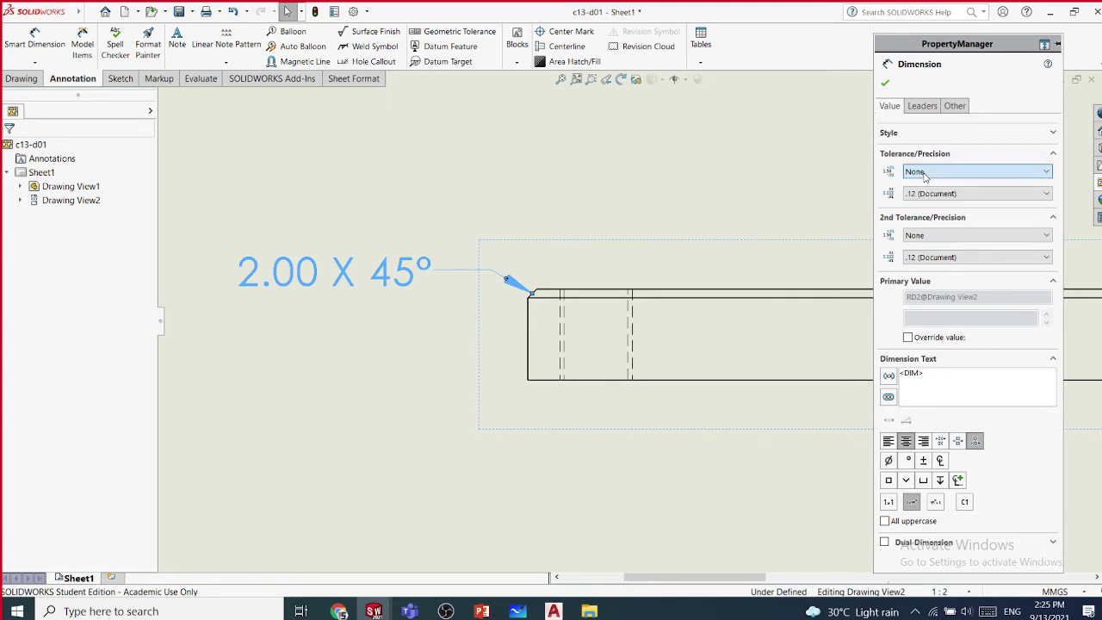
{"action": "left_click", "coordinate": [924, 194]}
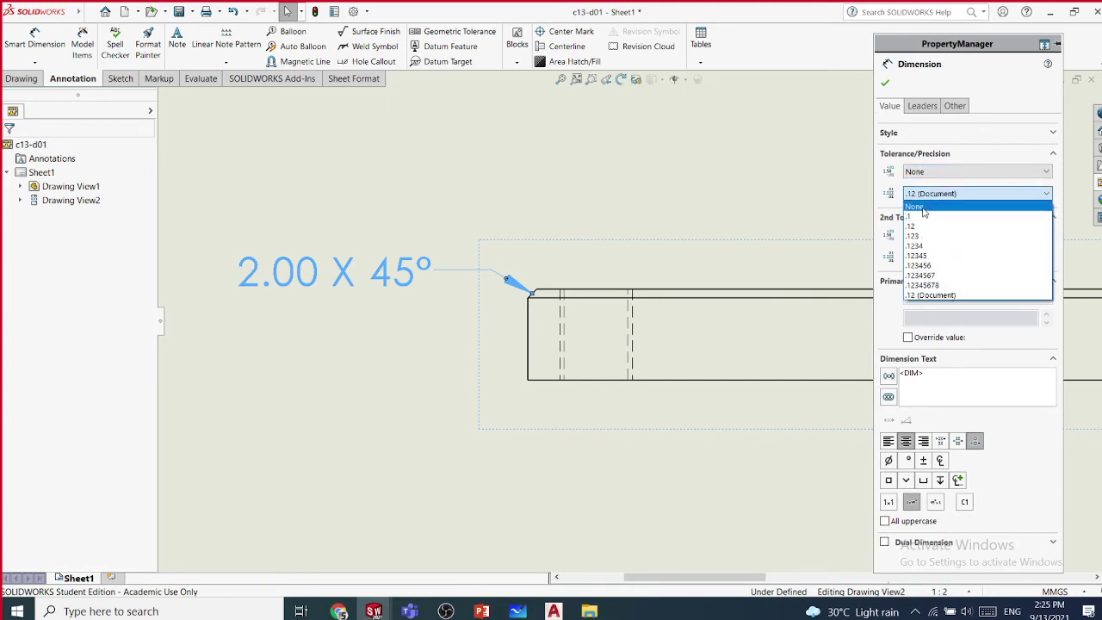
{"action": "left_click", "coordinate": [924, 209]}
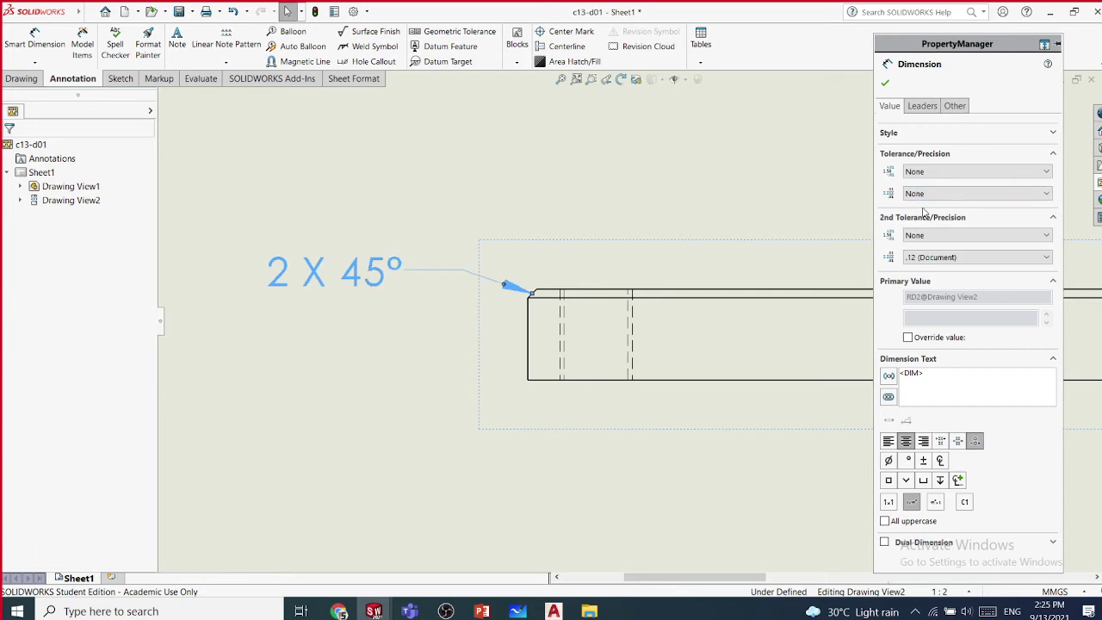
{"action": "left_click", "coordinate": [924, 194]}
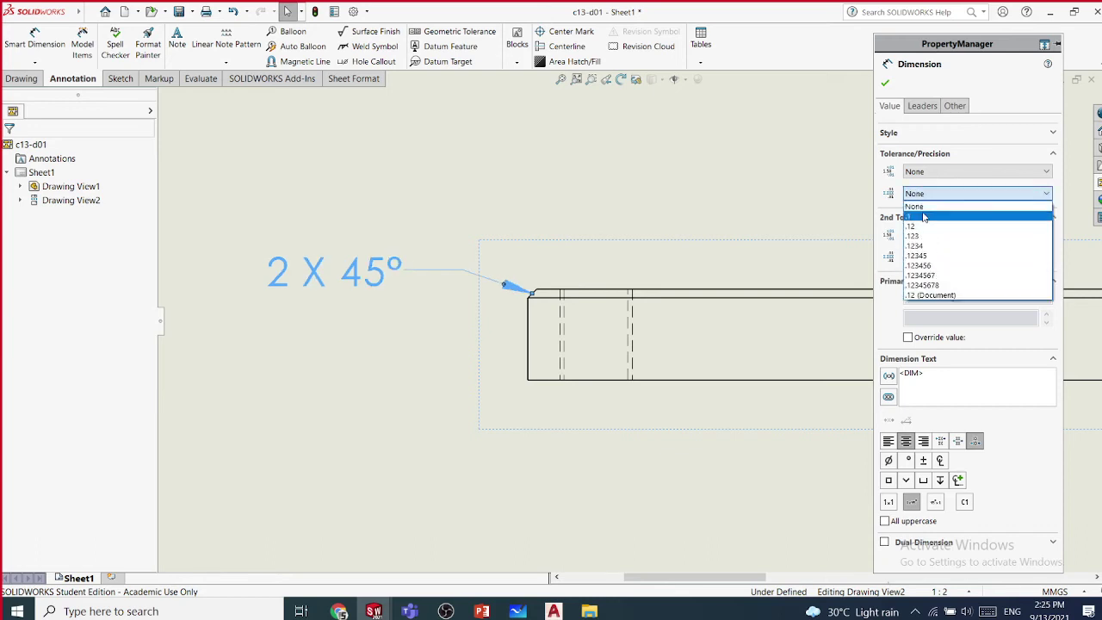
{"action": "left_click", "coordinate": [924, 217]}
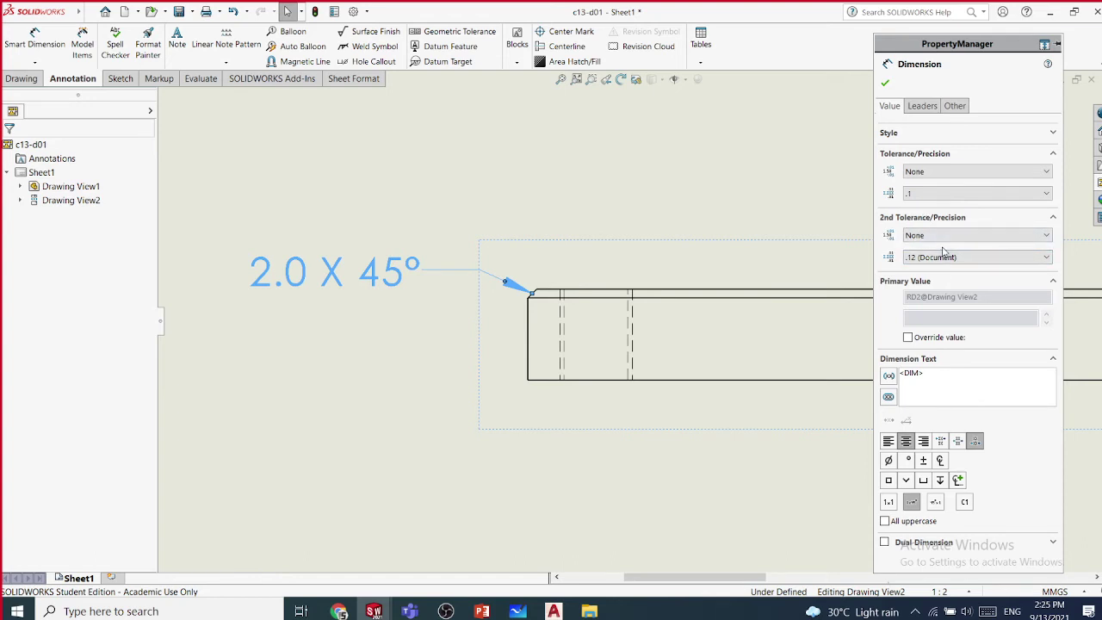
- Override the document leader display for the left chamfer dimension with a 0.35 mm thickness and a solid line style
{"action": "left_click", "coordinate": [922, 107]}
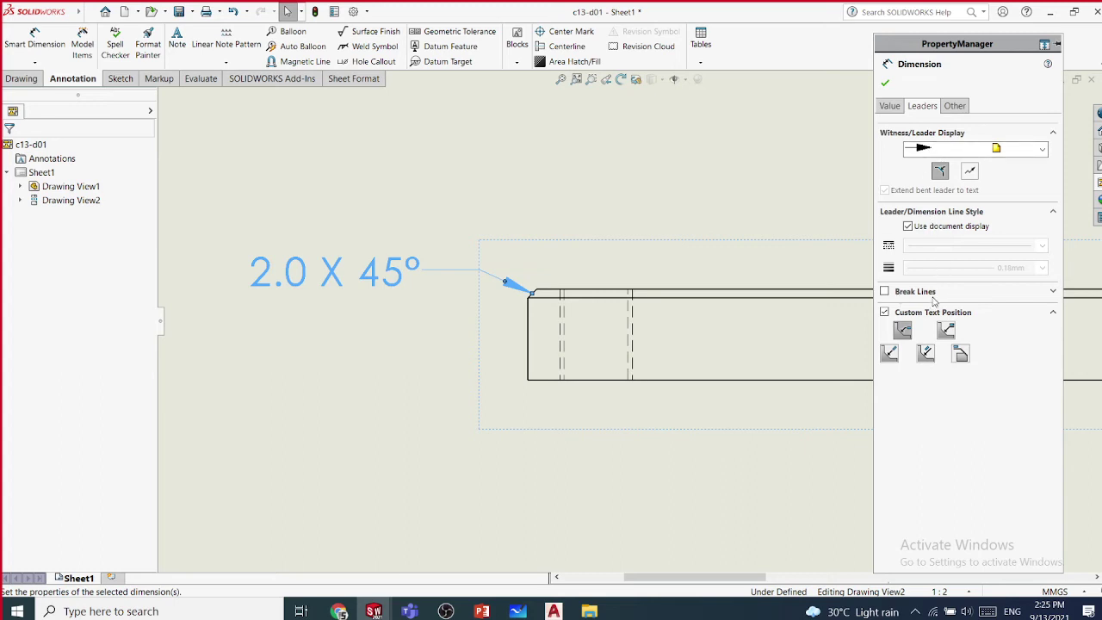
{"action": "left_click", "coordinate": [909, 227]}
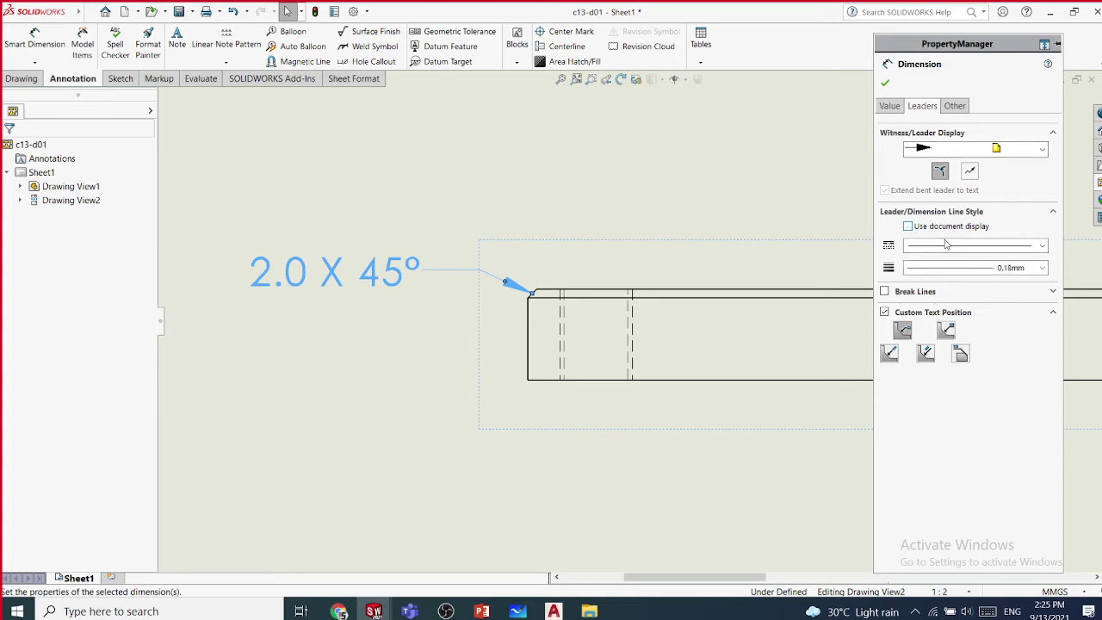
{"action": "left_click", "coordinate": [949, 248]}
{"action": "left_click", "coordinate": [949, 248]}
{"action": "left_click", "coordinate": [949, 268]}
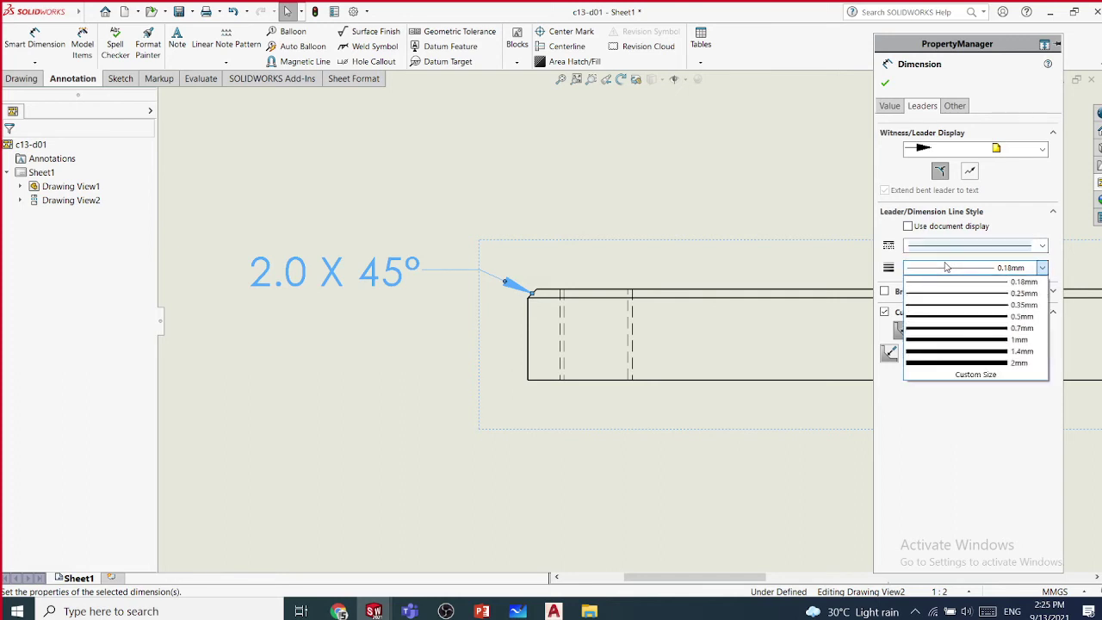
{"action": "left_click", "coordinate": [948, 298]}
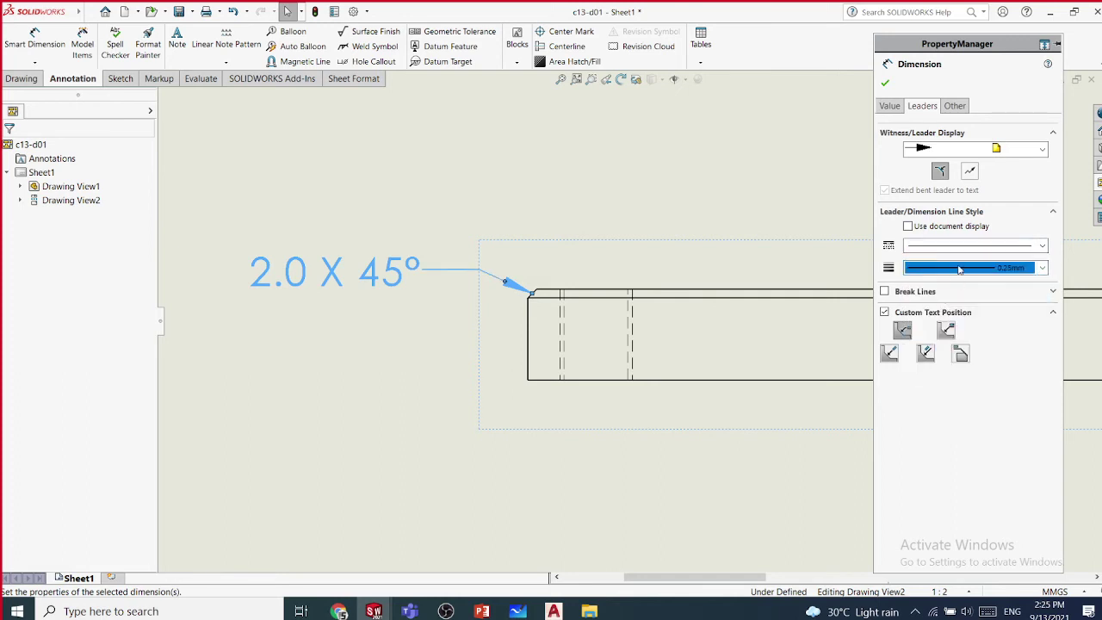
{"action": "left_click", "coordinate": [956, 269]}
{"action": "left_click", "coordinate": [951, 308]}
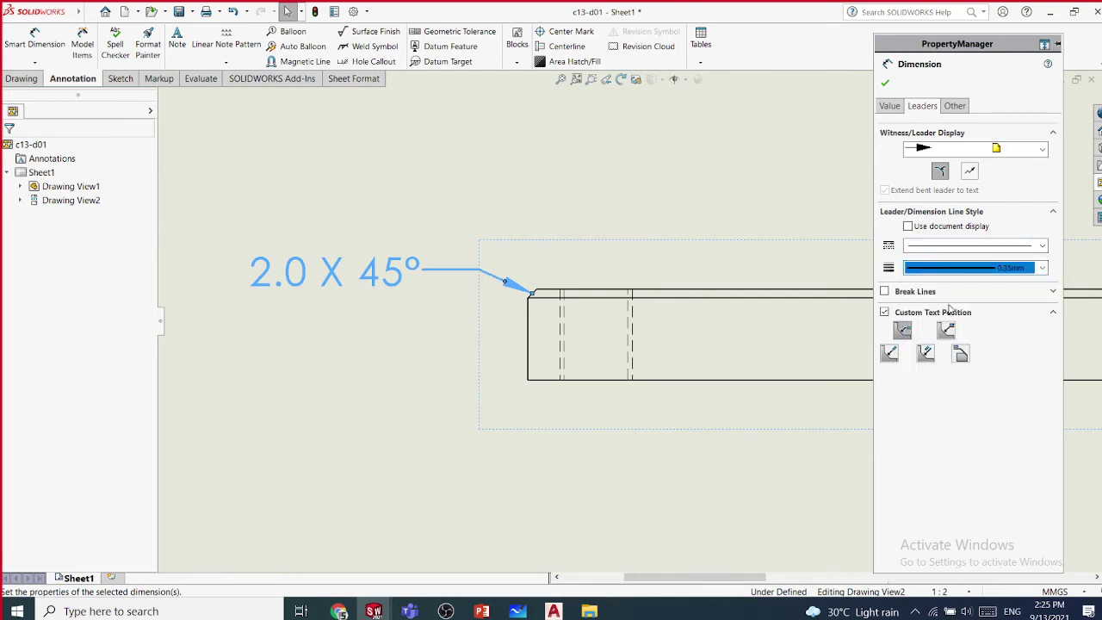
{"action": "left_click", "coordinate": [938, 249]}
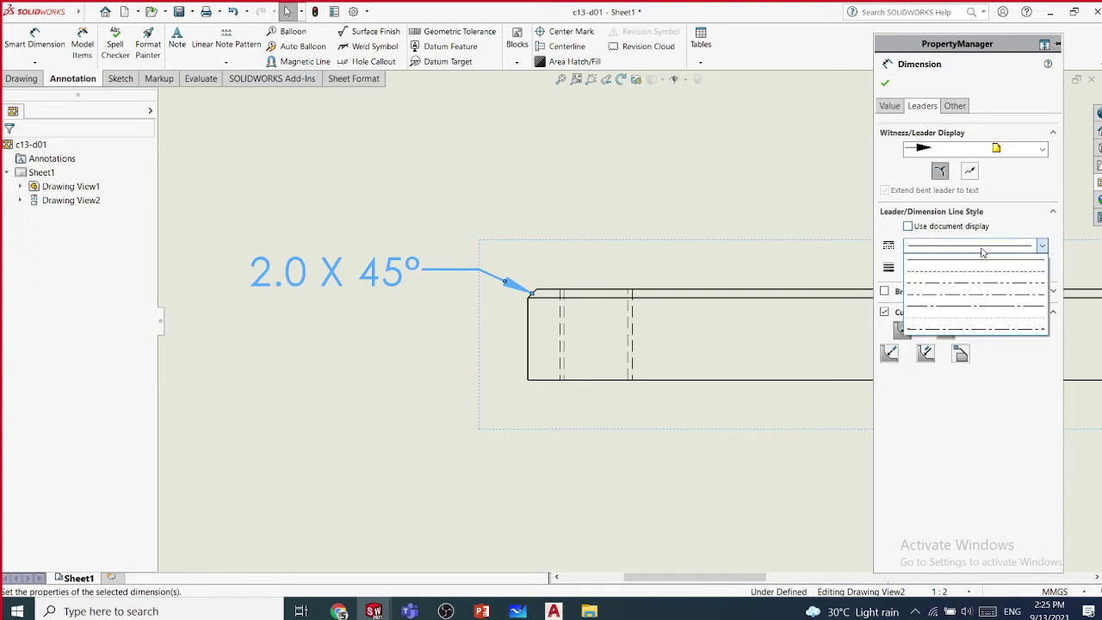
{"action": "left_click", "coordinate": [1010, 224]}
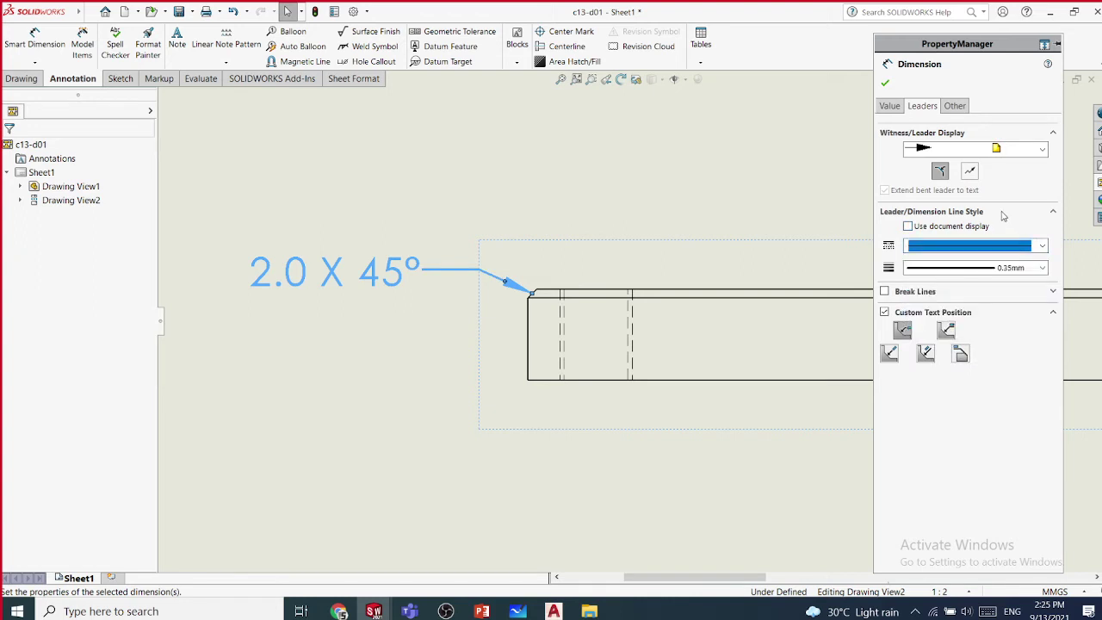
- Turn off the document font for the left chamfer dimension, try the alternative leader display, restore the original one and accept the settings
{"action": "left_click", "coordinate": [955, 106]}
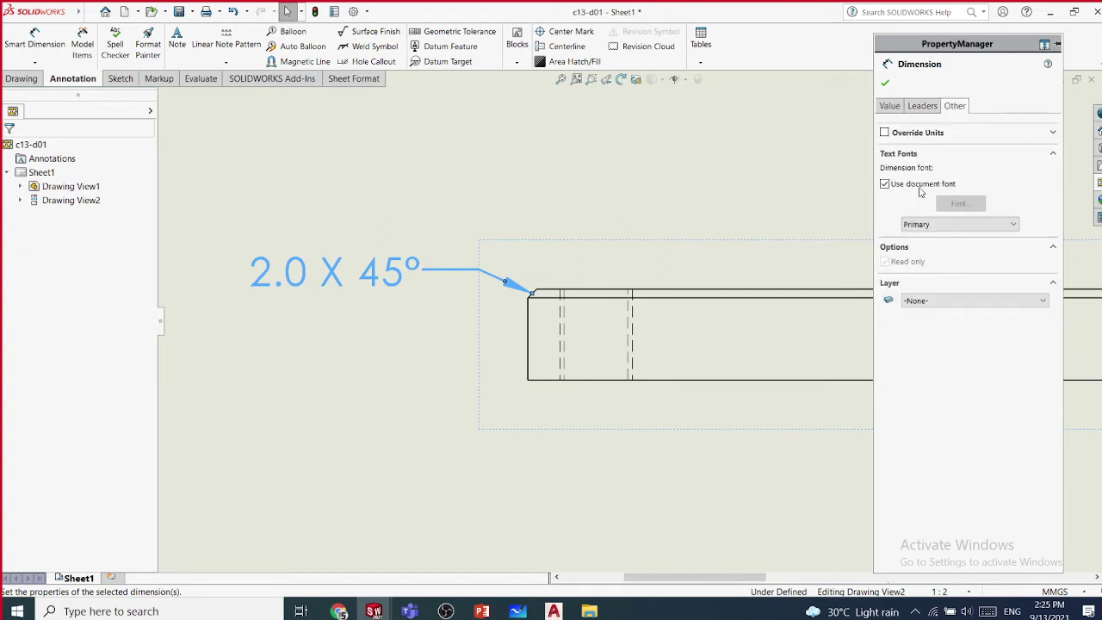
{"action": "left_click", "coordinate": [886, 185]}
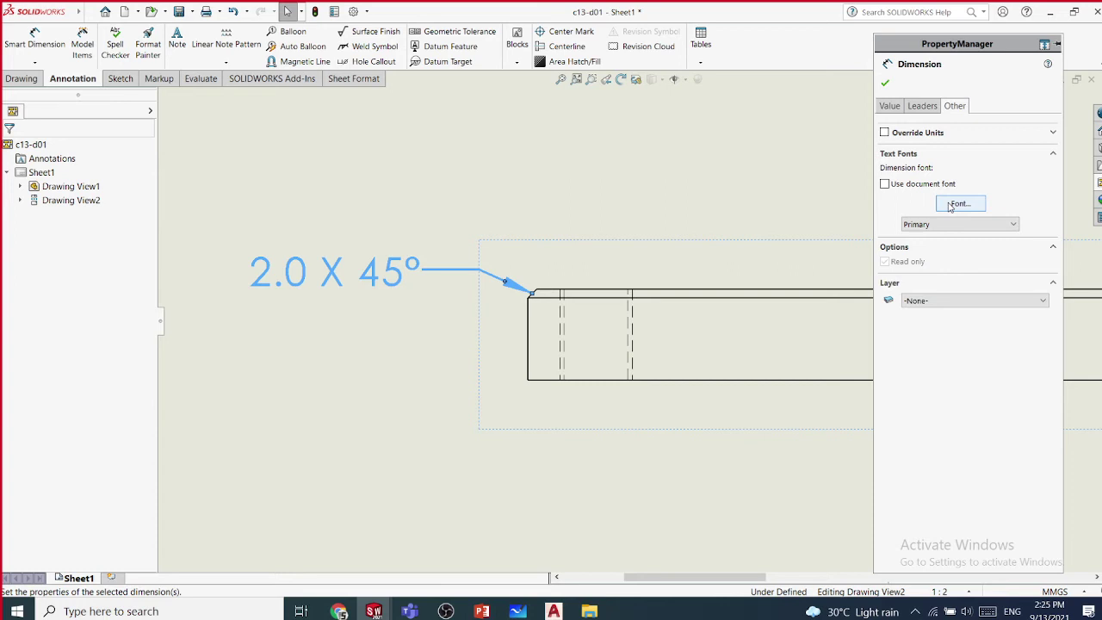
{"action": "left_click", "coordinate": [918, 109]}
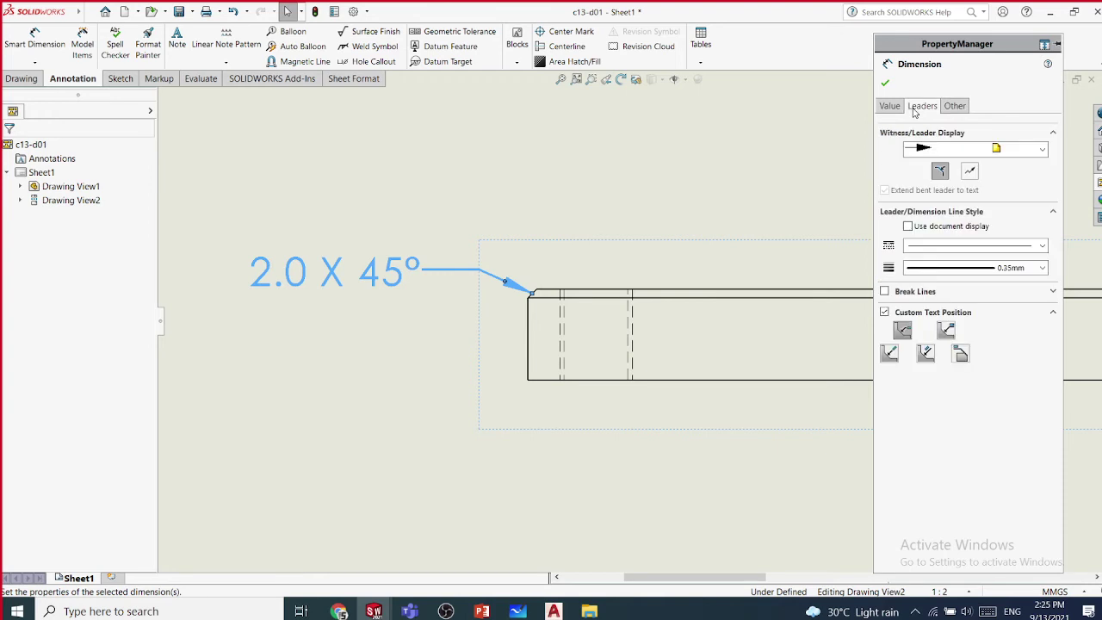
{"action": "left_click", "coordinate": [969, 171]}
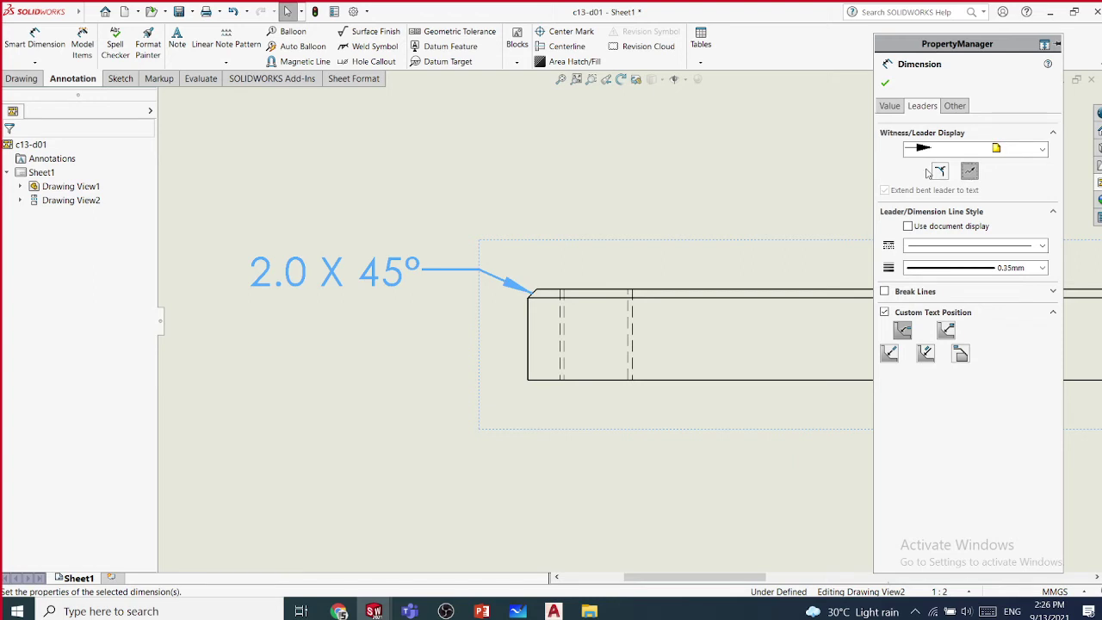
{"action": "left_click", "coordinate": [941, 172]}
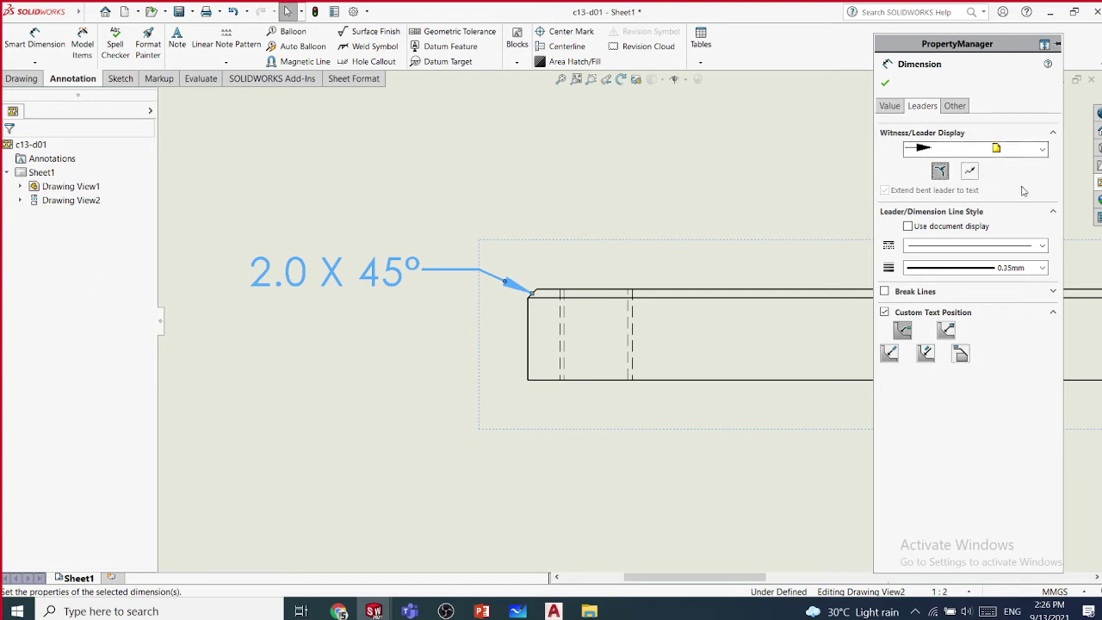
{"action": "left_click", "coordinate": [886, 83]}
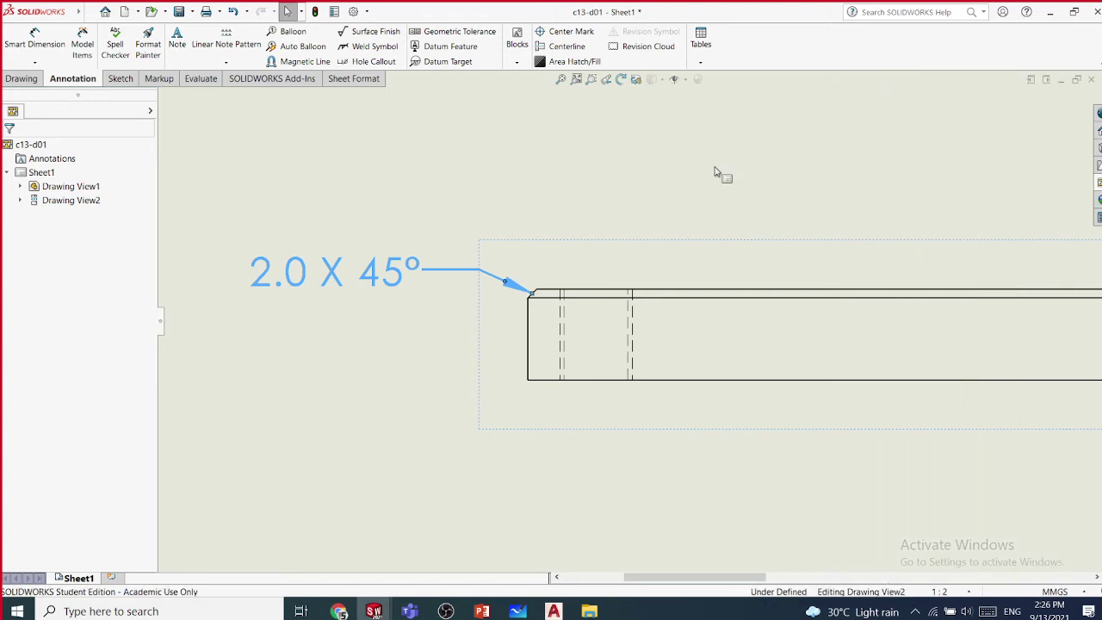
{"action": "key", "text": "f"}
{"action": "scroll", "coordinate": [810, 288], "scroll_direction": "down", "scroll_amount": 3}
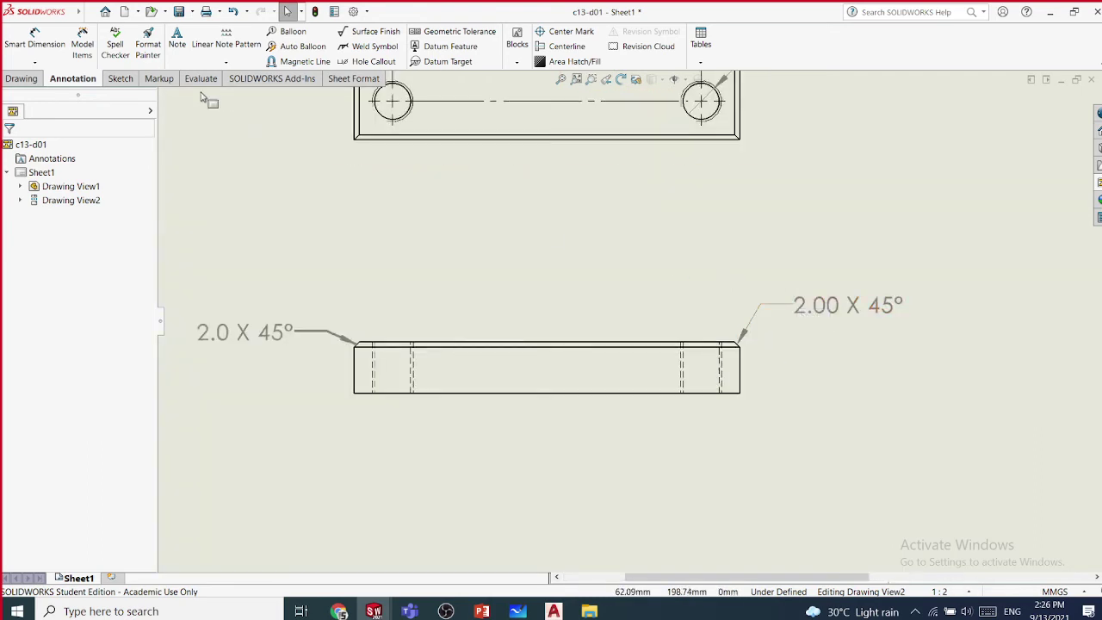
{"action": "left_click", "coordinate": [35, 65]}
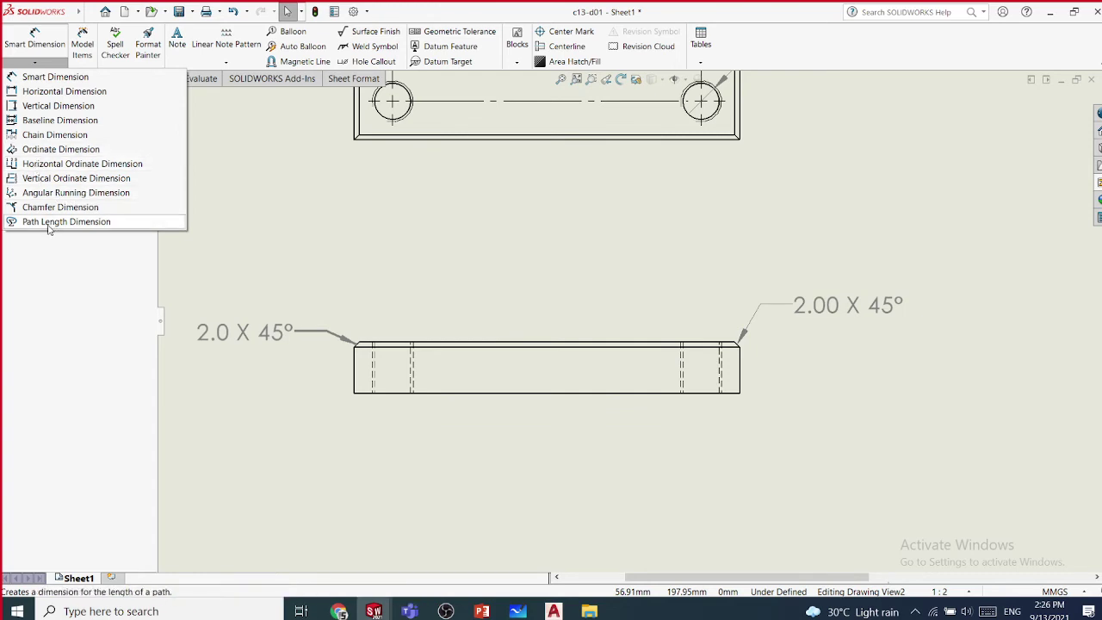
{"action": "left_click", "coordinate": [436, 261]}
{"action": "left_click", "coordinate": [448, 246]}
{"action": "key", "text": "z"}
{"action": "middle_click_drag", "start_coordinate": [446, 222], "coordinate": [417, 303]}
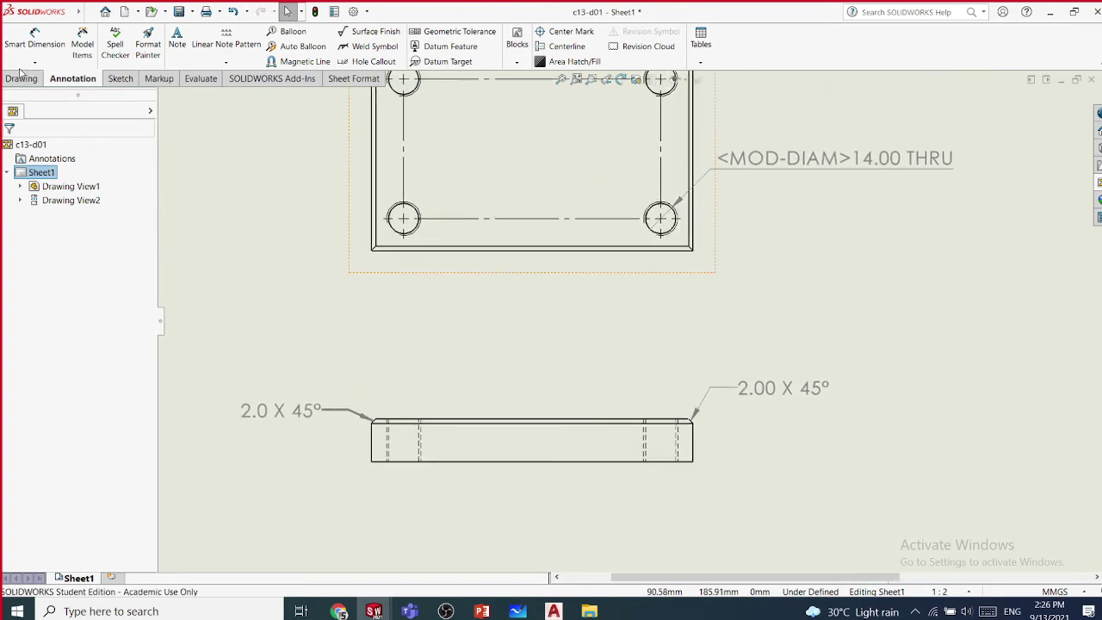
{"action": "left_click", "coordinate": [31, 64]}
{"action": "left_click", "coordinate": [31, 64]}
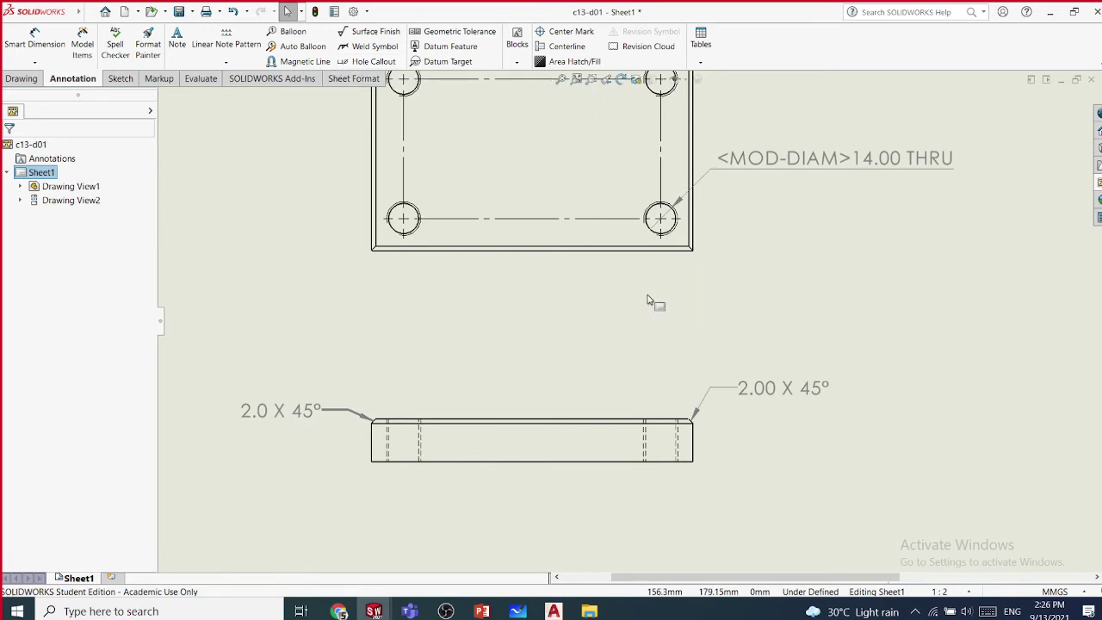
{"action": "middle_click_drag", "start_coordinate": [652, 303], "coordinate": [652, 414]}
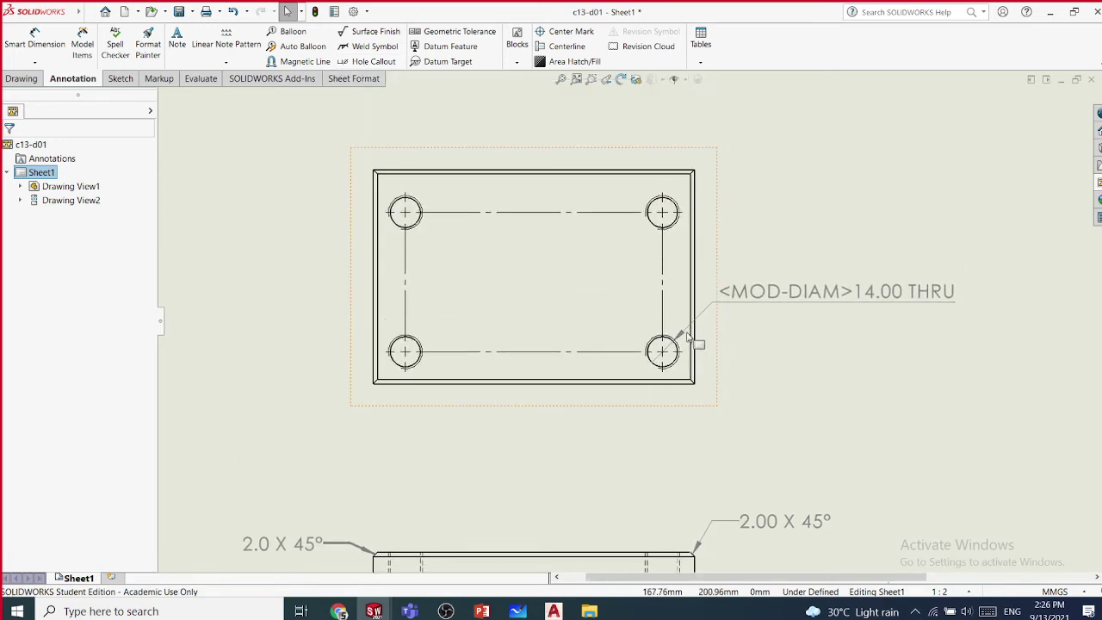
{"action": "scroll", "coordinate": [696, 345], "scroll_direction": "up", "scroll_amount": 2}
{"action": "scroll", "coordinate": [570, 333], "scroll_direction": "down", "scroll_amount": 5}
{"action": "mouse_move", "coordinate": [560, 328]}
{"action": "middle_mouse_down"}
{"action": "mouse_move", "coordinate": [566, 162]}
{"action": "mouse_move", "coordinate": [571, 246]}
{"action": "mouse_move", "coordinate": [545, 312]}
{"action": "middle_mouse_up"}
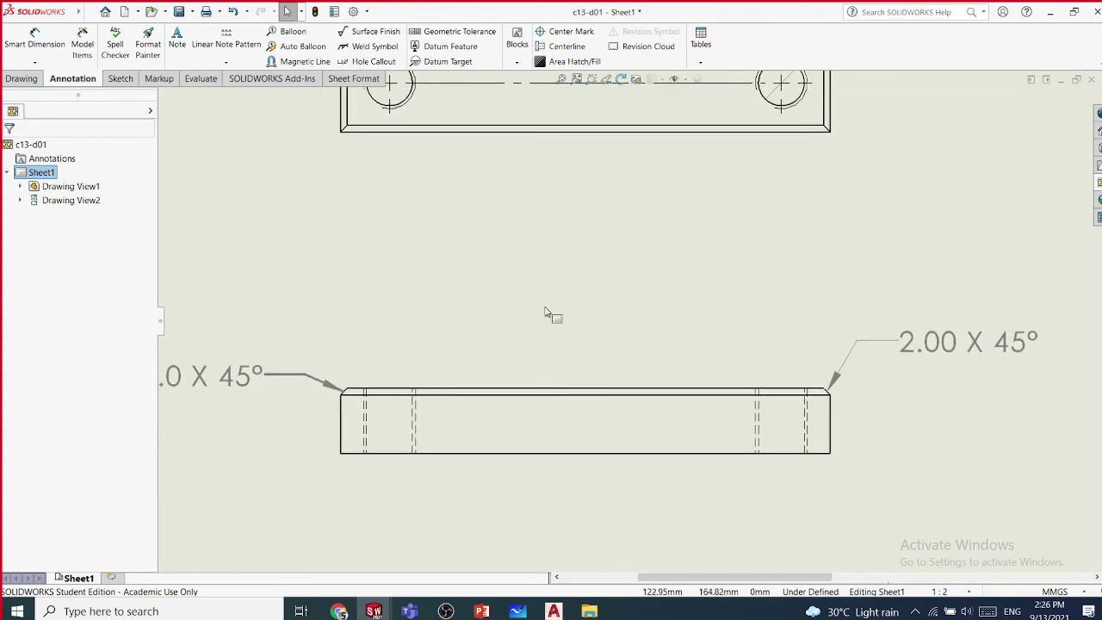
- Add a centerline between the hidden edges of the left hole in the plate's lower view
{"action": "scroll", "coordinate": [398, 431], "scroll_direction": "up", "scroll_amount": 2}
{"action": "scroll", "coordinate": [526, 316], "scroll_direction": "down", "scroll_amount": 4}
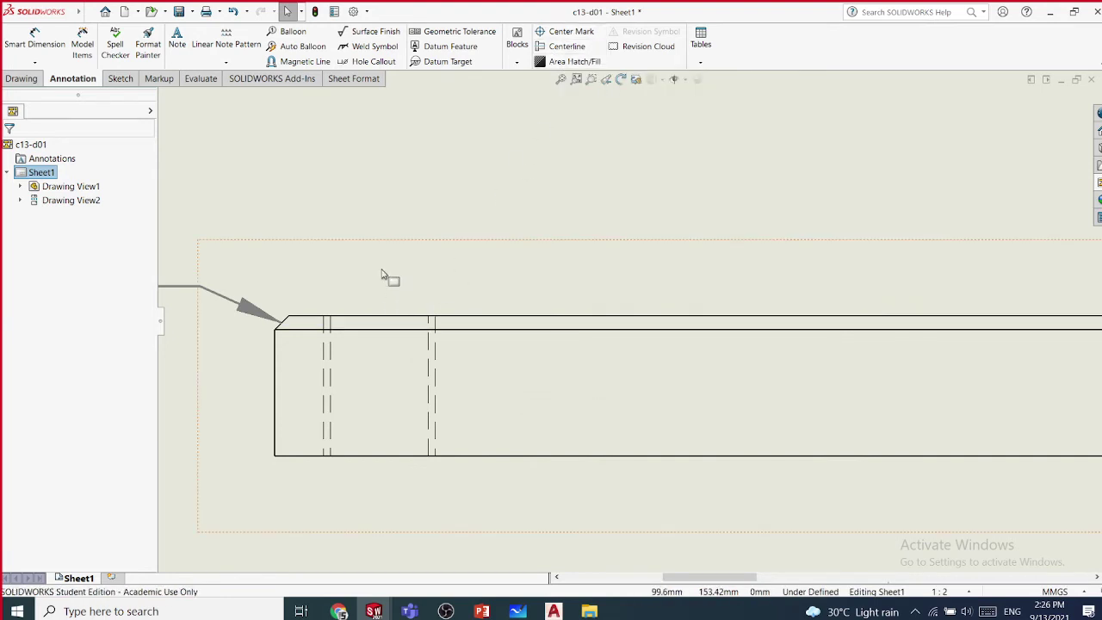
{"action": "left_click", "coordinate": [567, 48]}
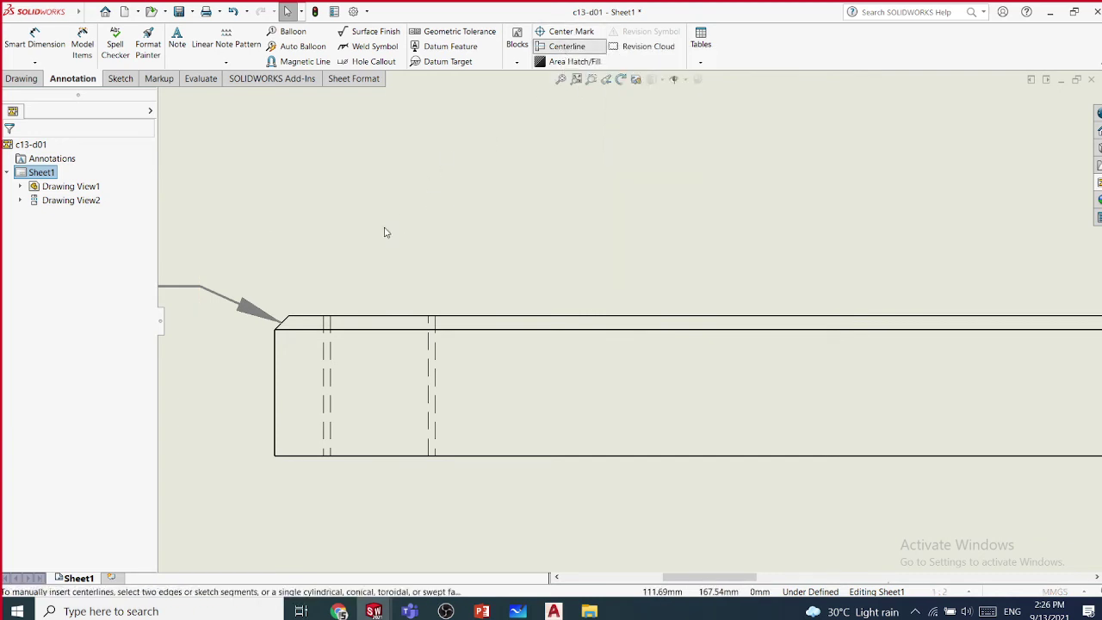
{"action": "left_click", "coordinate": [333, 398]}
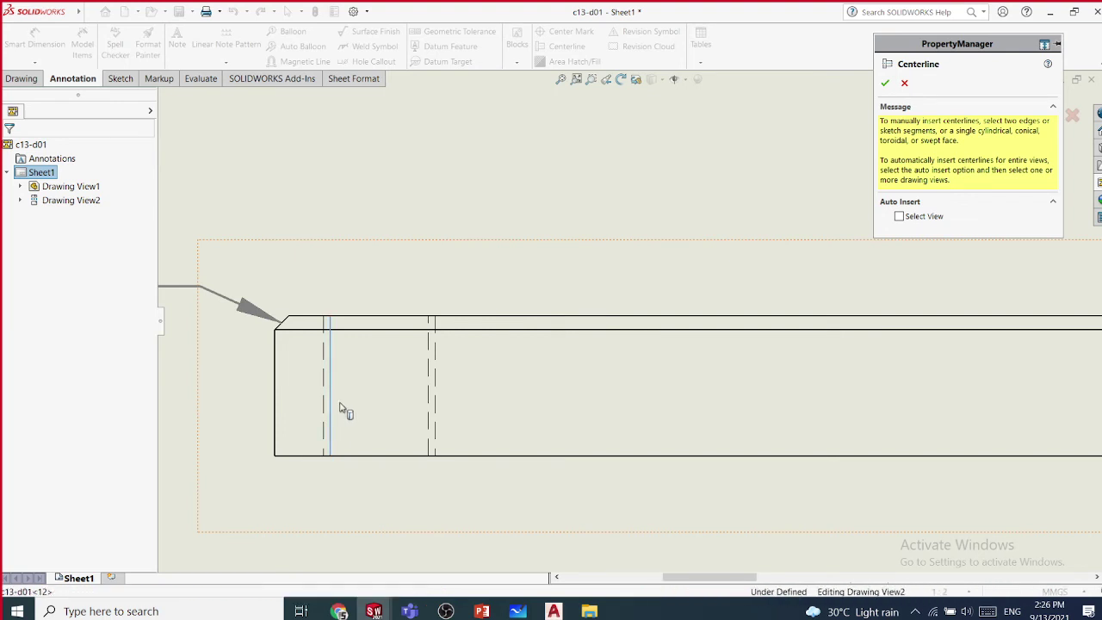
{"action": "left_click", "coordinate": [428, 415]}
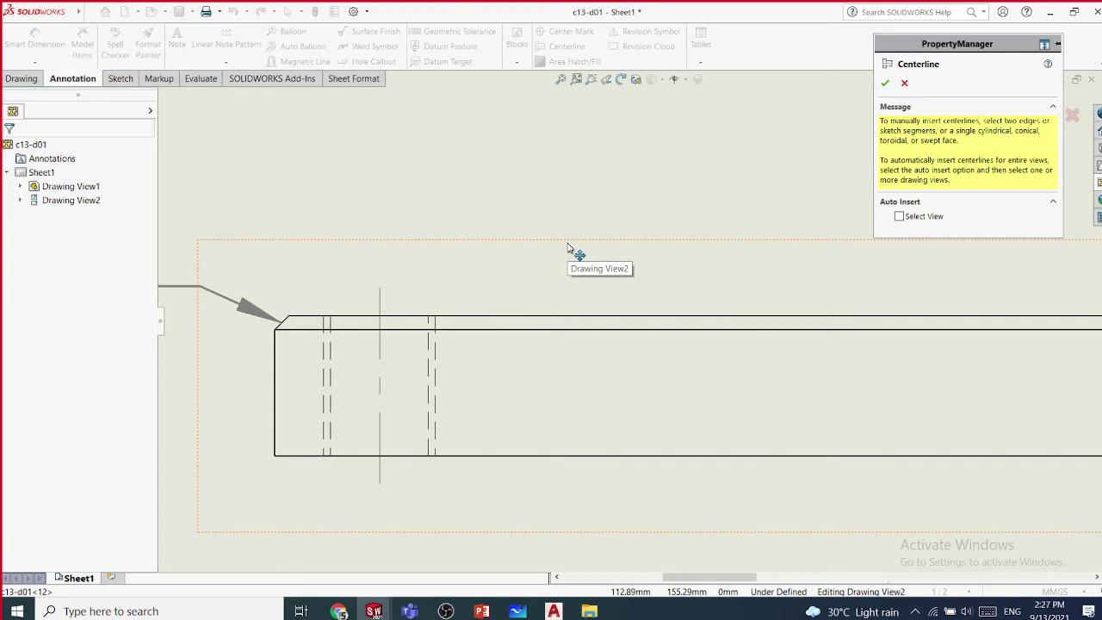
- Add a centerline between the hidden edges of the right hole in the lower view and finish the Centerline command
{"action": "scroll", "coordinate": [571, 249], "scroll_direction": "up", "scroll_amount": 5}
{"action": "scroll", "coordinate": [582, 231], "scroll_direction": "down", "scroll_amount": 3}
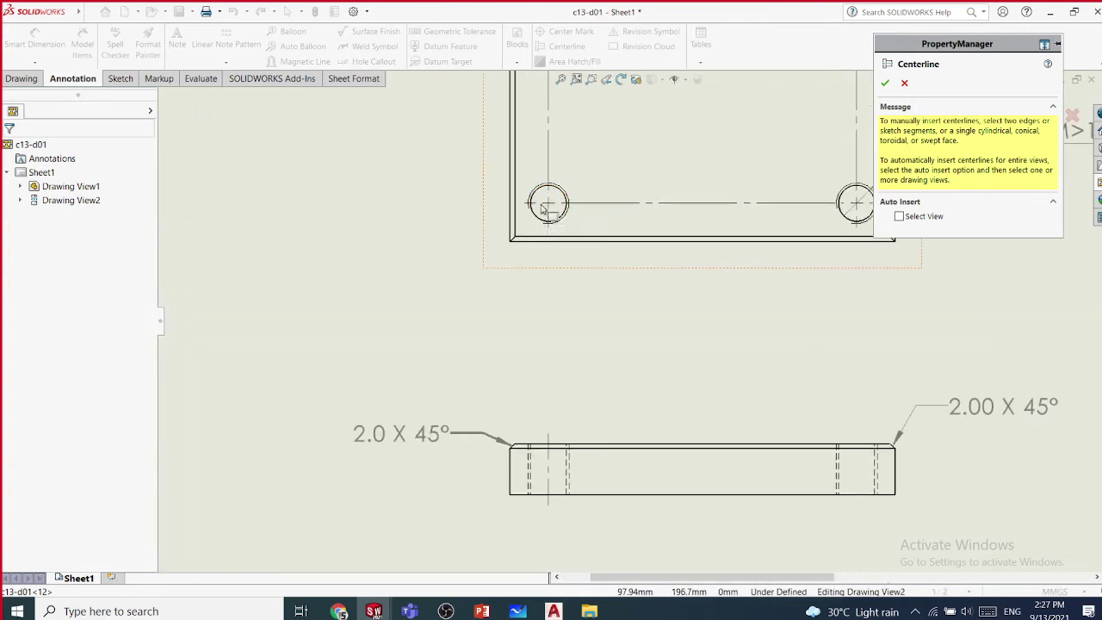
{"action": "mouse_move", "coordinate": [649, 250]}
{"action": "middle_mouse_down"}
{"action": "mouse_move", "coordinate": [595, 298]}
{"action": "mouse_move", "coordinate": [509, 324]}
{"action": "middle_mouse_up"}
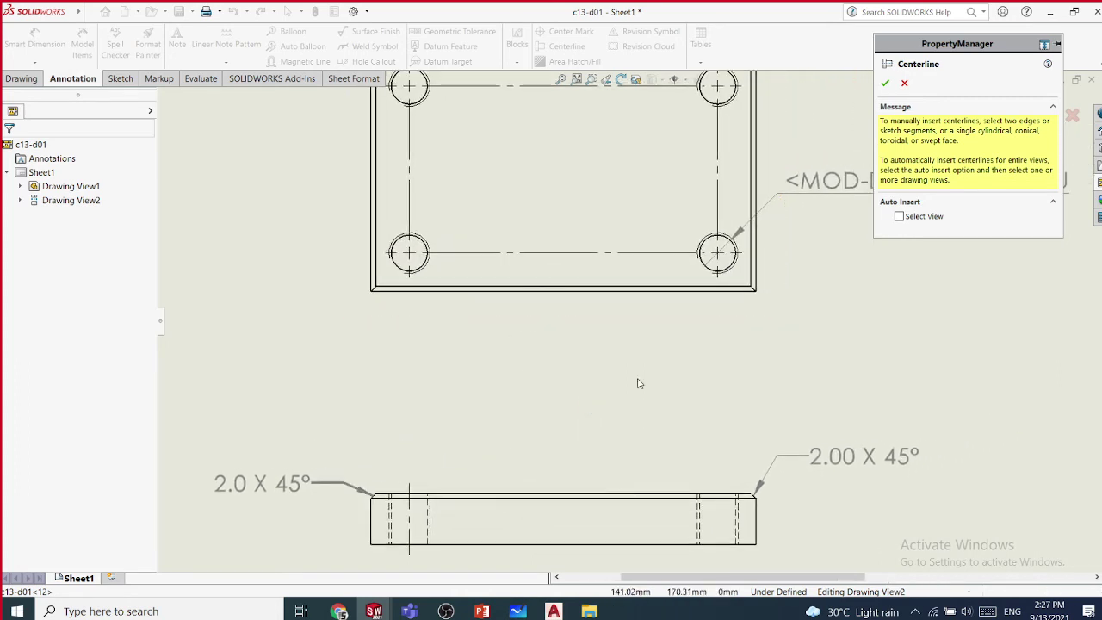
{"action": "scroll", "coordinate": [720, 527], "scroll_direction": "down", "scroll_amount": 2}
{"action": "left_click", "coordinate": [676, 500]}
{"action": "left_click", "coordinate": [728, 504]}
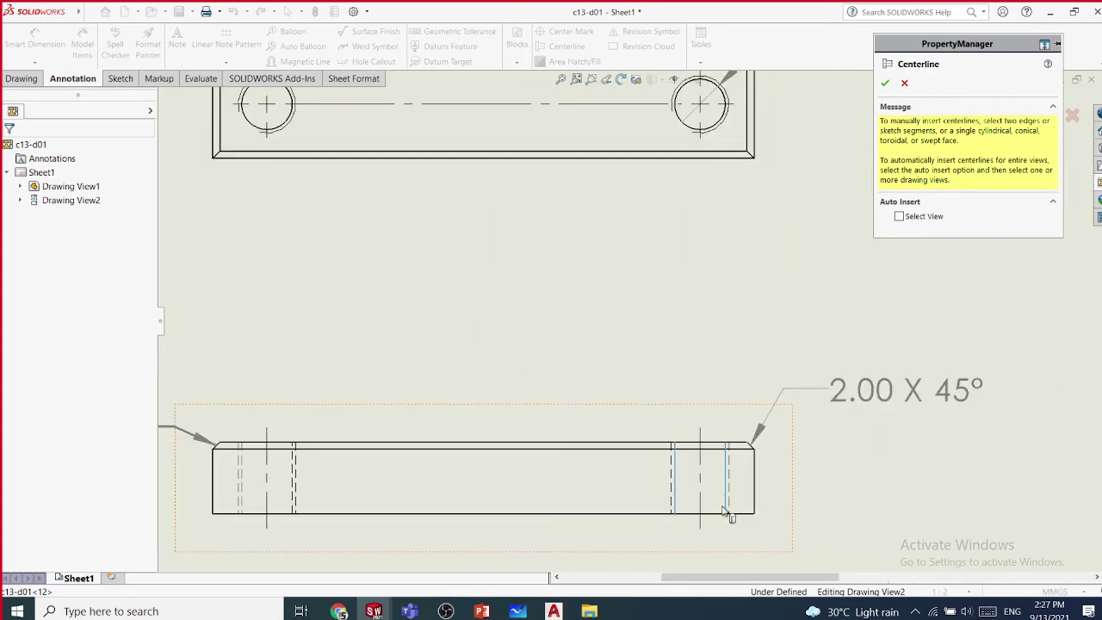
{"action": "left_click", "coordinate": [885, 83]}
- Delete the four connecting lines between the hole center marks in the plate's upper view
{"action": "scroll", "coordinate": [657, 322], "scroll_direction": "up", "scroll_amount": 4}
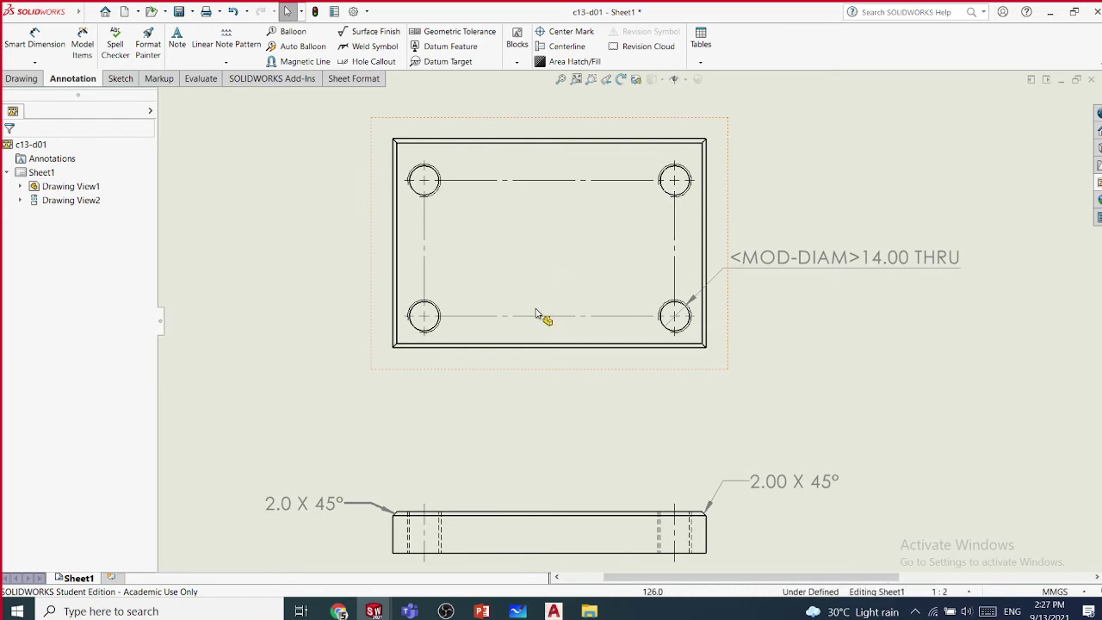
{"action": "left_click", "coordinate": [535, 316]}
{"action": "key", "text": "Delete"}
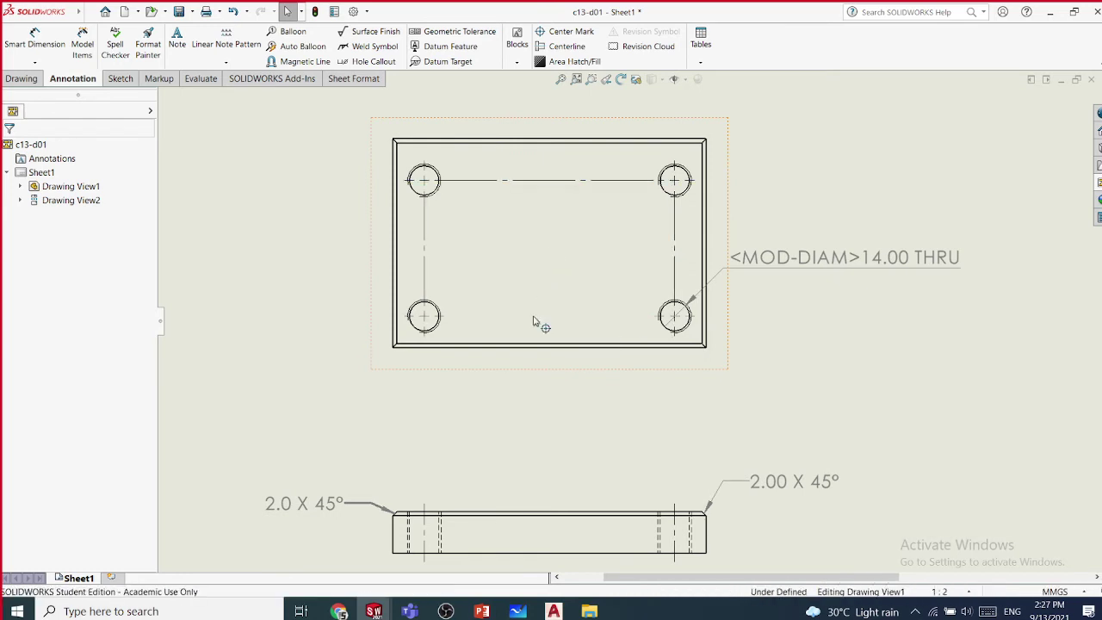
{"action": "left_click", "coordinate": [425, 266]}
{"action": "key", "text": "Delete"}
{"action": "left_click", "coordinate": [507, 179]}
{"action": "key", "text": "Delete"}
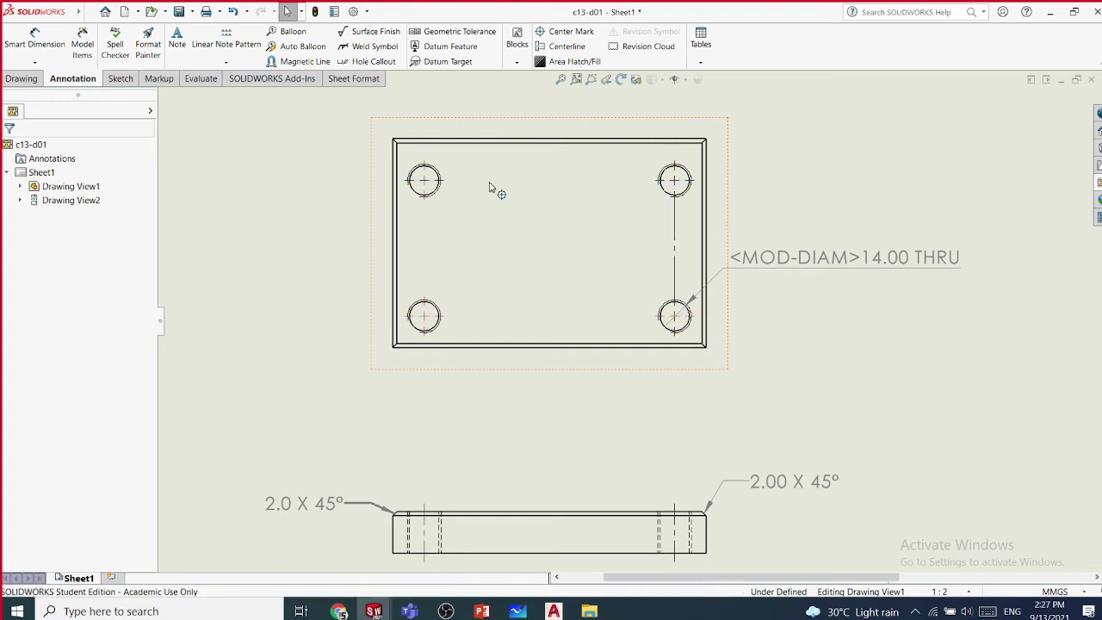
{"action": "left_click", "coordinate": [677, 276]}
{"action": "key", "text": "Delete"}
- Delete the center marks from all four holes in the plate's upper view
{"action": "scroll", "coordinate": [423, 190], "scroll_direction": "down", "scroll_amount": 3}
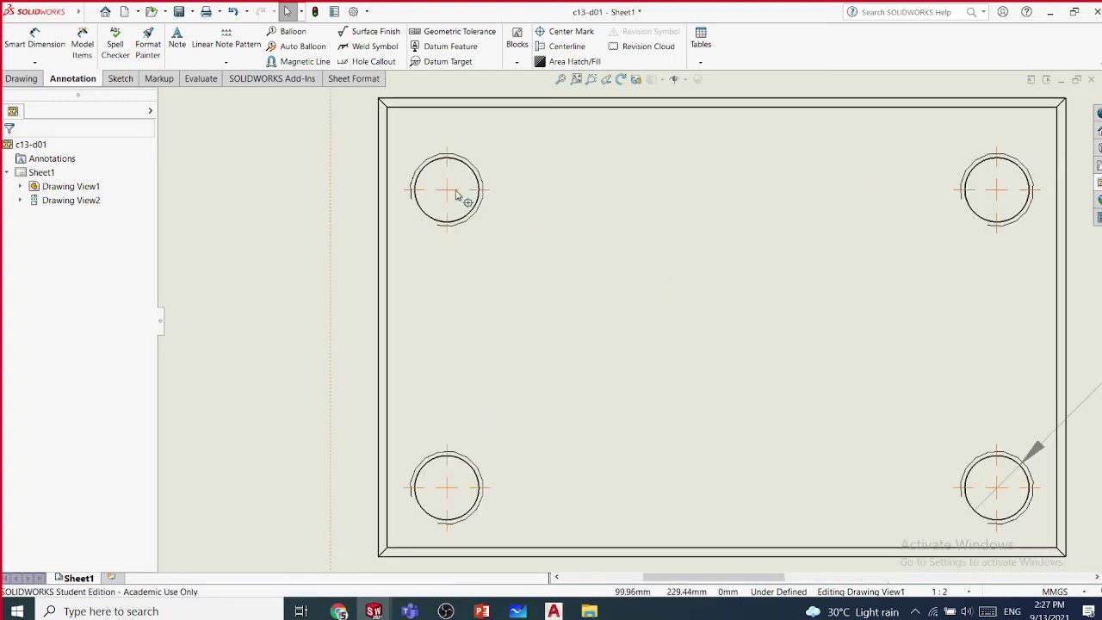
{"action": "left_click", "coordinate": [449, 191]}
{"action": "key", "text": "Delete"}
{"action": "left_click", "coordinate": [449, 482]}
{"action": "key", "text": "Delete"}
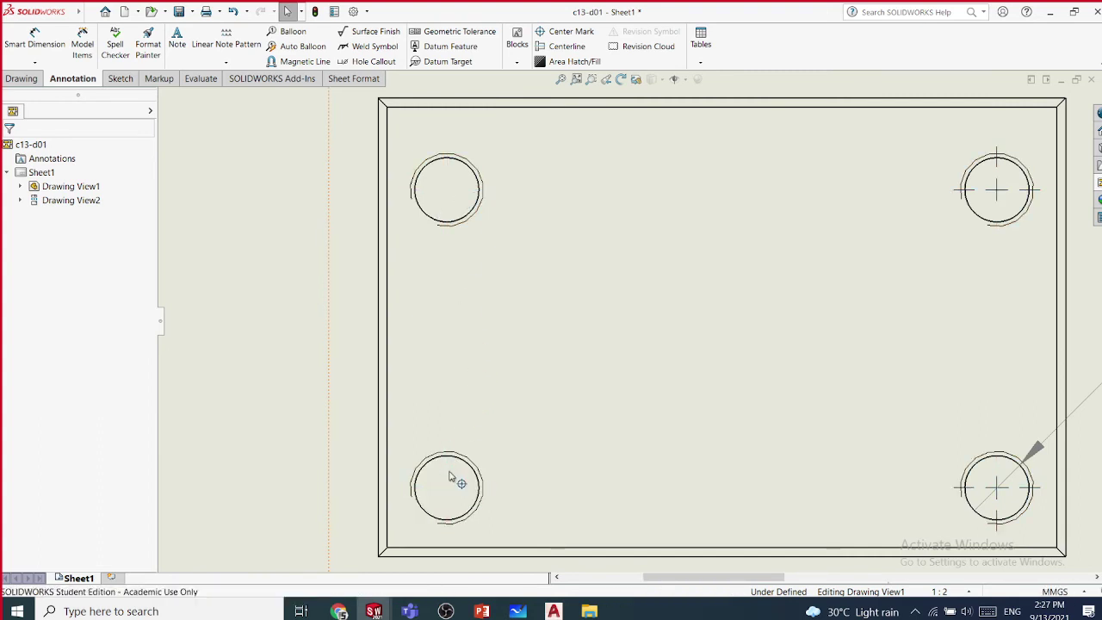
{"action": "left_click", "coordinate": [994, 490]}
{"action": "key", "text": "Delete"}
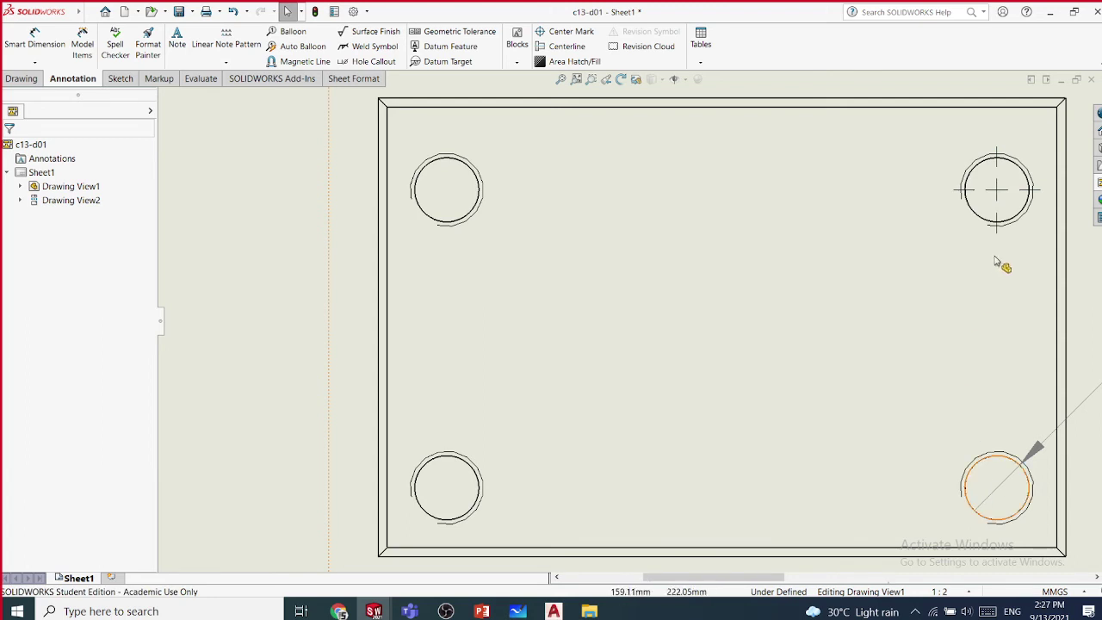
{"action": "left_click", "coordinate": [999, 210]}
{"action": "key", "text": "Delete"}
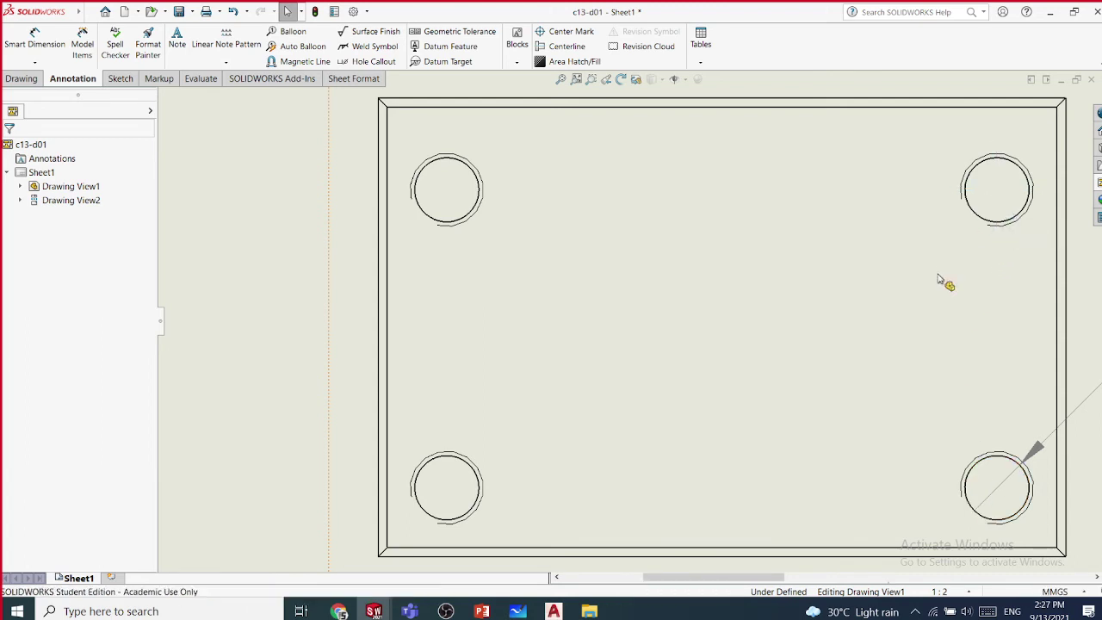
- Try a single center mark on the plate's upper-left hole, then enable automatic insertion for all holes and leave the Center Mark command
{"action": "scroll", "coordinate": [941, 283], "scroll_direction": "up", "scroll_amount": 3}
{"action": "middle_click_drag", "start_coordinate": [778, 308], "coordinate": [687, 310]}
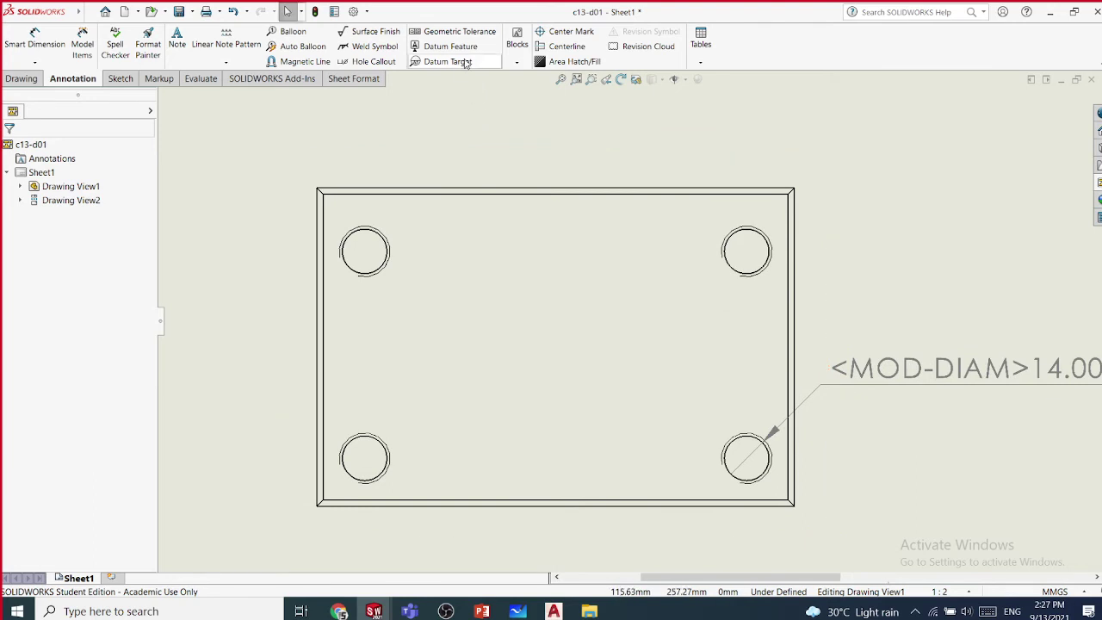
{"action": "left_click", "coordinate": [571, 32]}
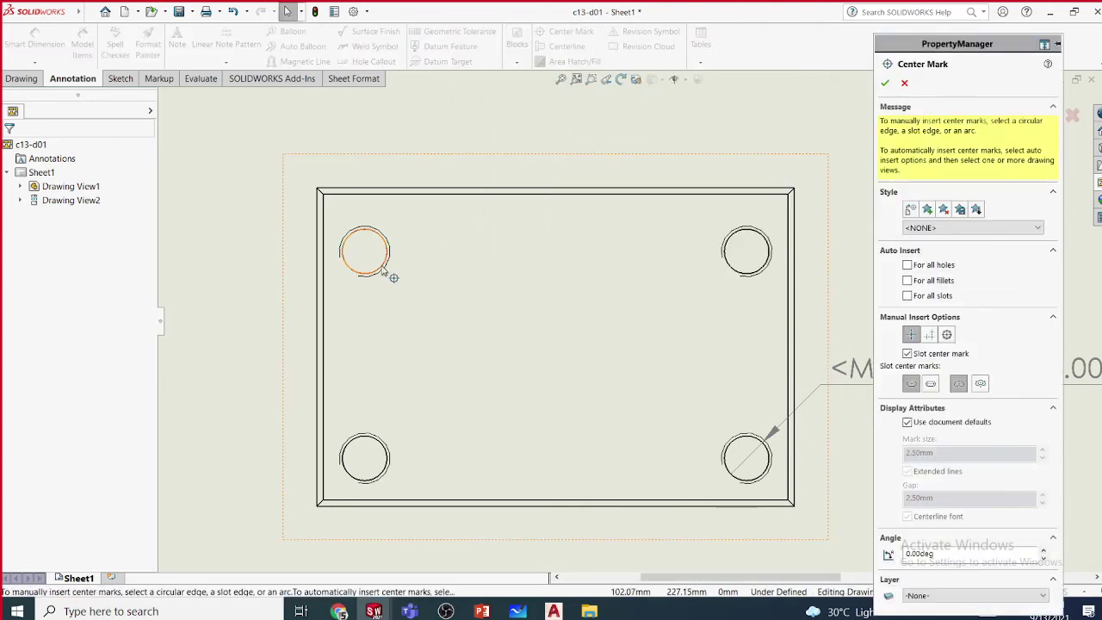
{"action": "left_click", "coordinate": [383, 270]}
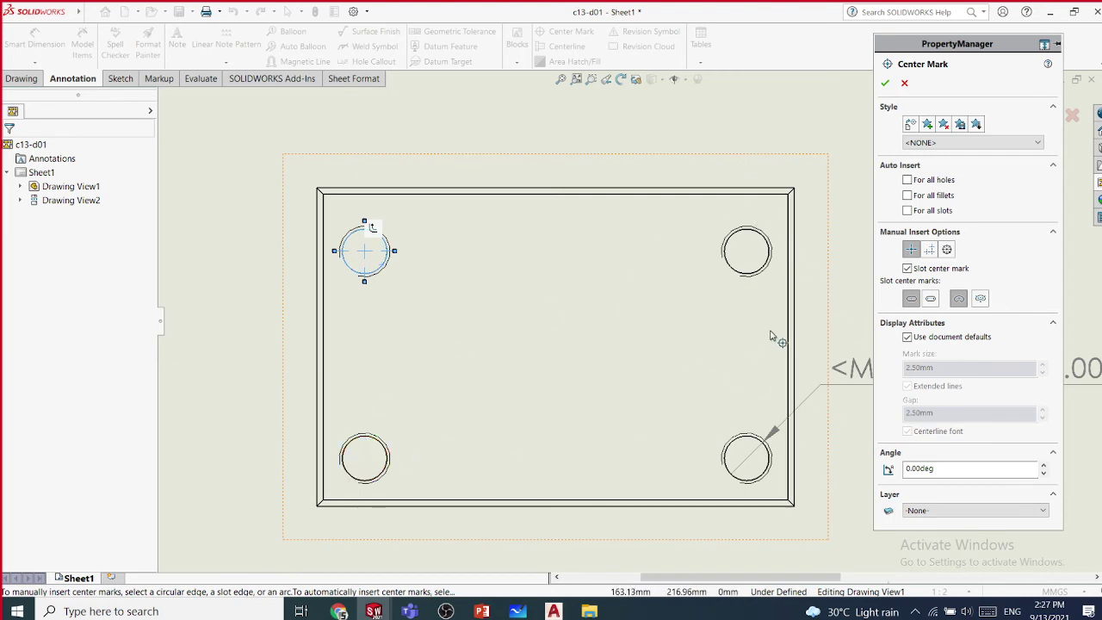
{"action": "left_click", "coordinate": [909, 181]}
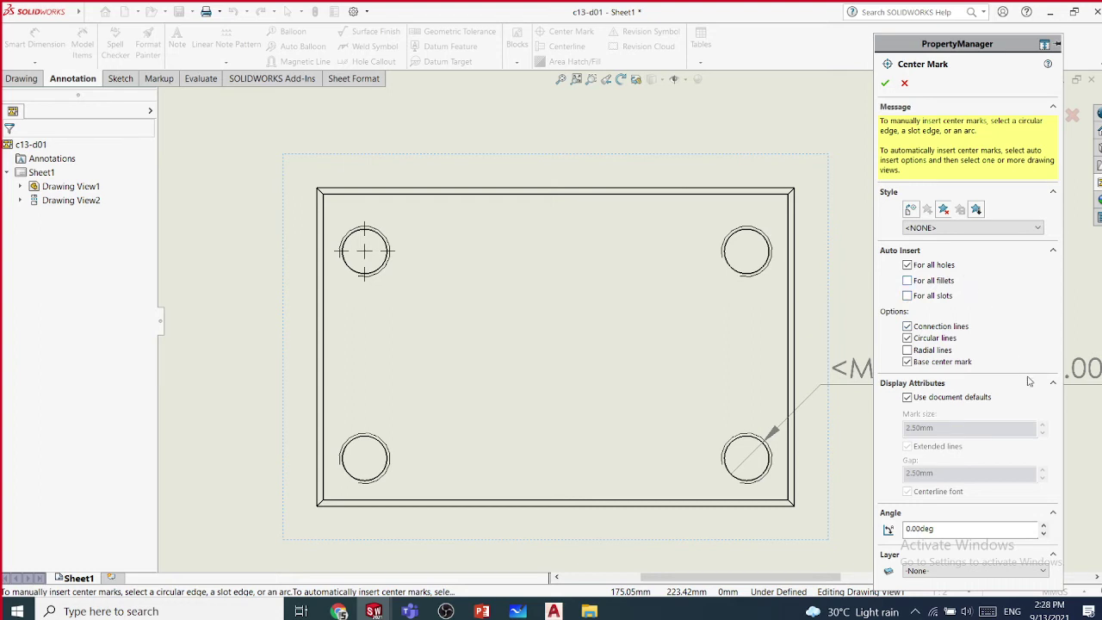
{"action": "left_click", "coordinate": [886, 82]}
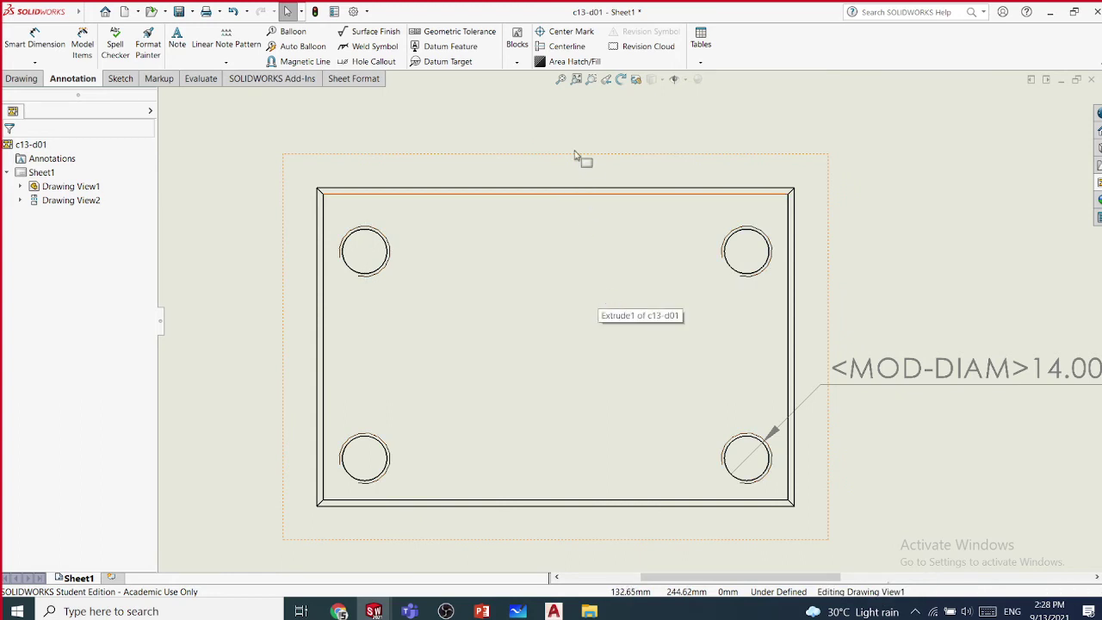
- Try automatic center marks for all holes in the plate's upper view, with connection lines, circular lines and base center mark enabled, cancelling each preview
{"action": "left_click", "coordinate": [568, 32]}
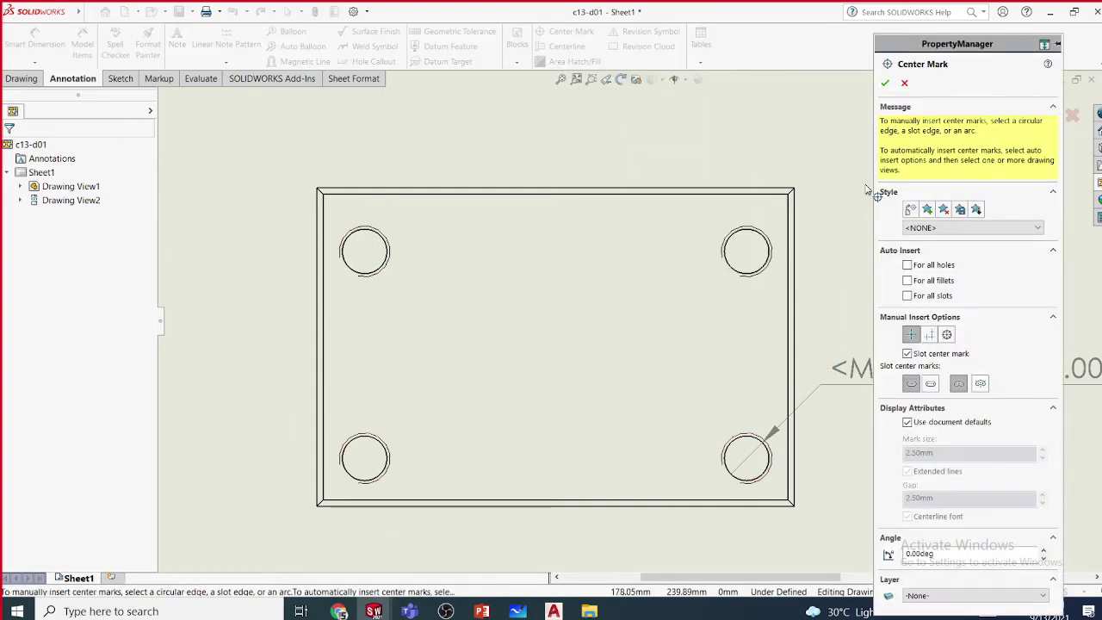
{"action": "left_click", "coordinate": [907, 265]}
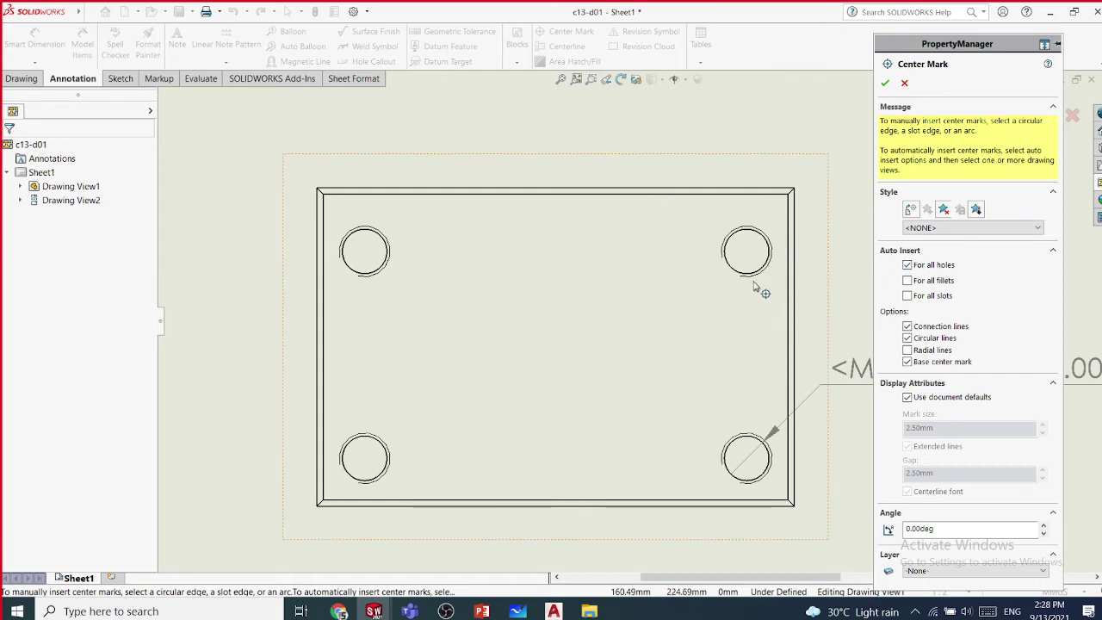
{"action": "left_click", "coordinate": [830, 286]}
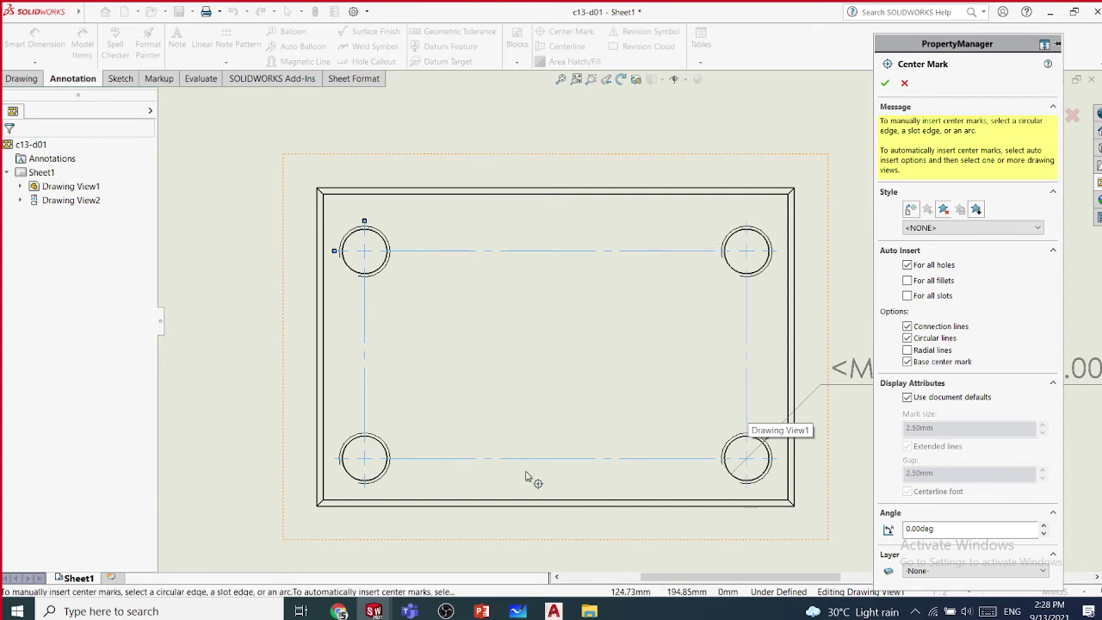
{"action": "left_click", "coordinate": [904, 81]}
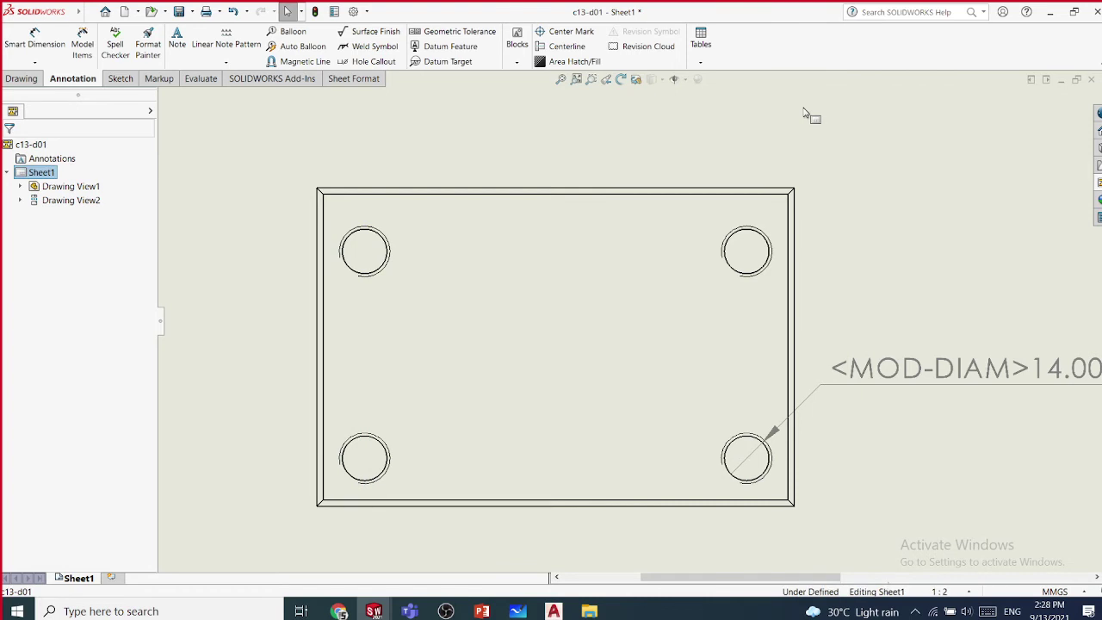
{"action": "left_click", "coordinate": [580, 34]}
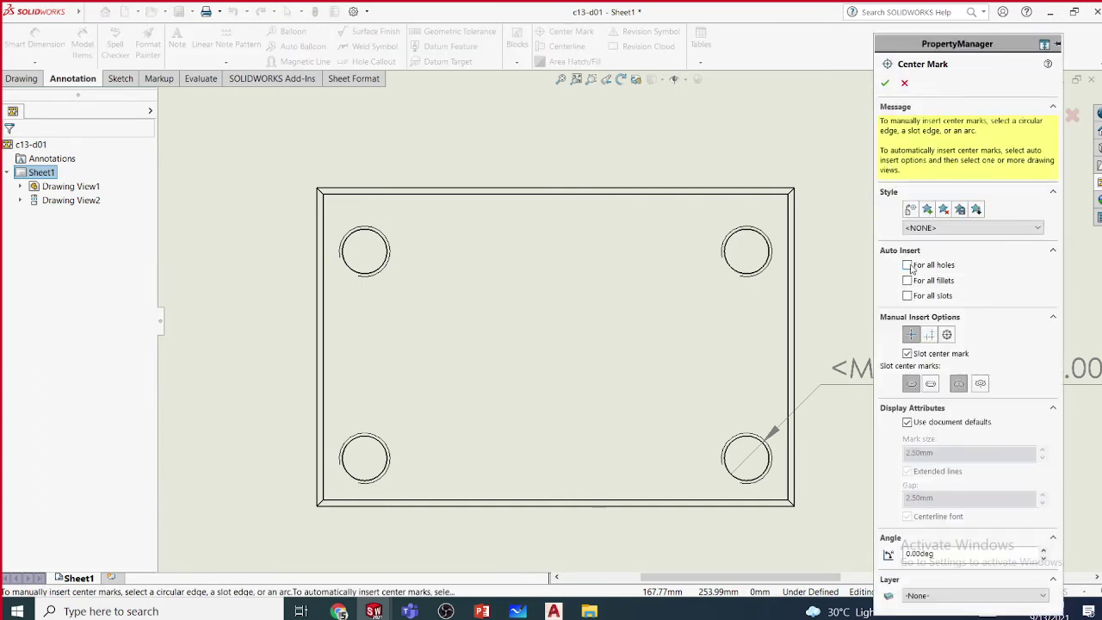
{"action": "left_click", "coordinate": [908, 265]}
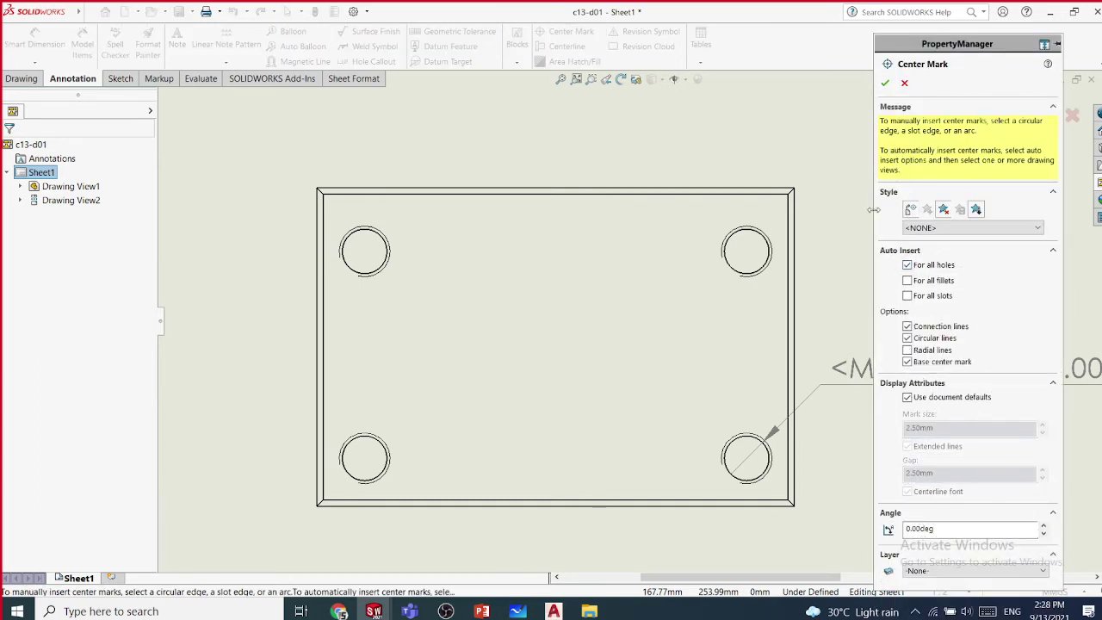
{"action": "left_click", "coordinate": [824, 284]}
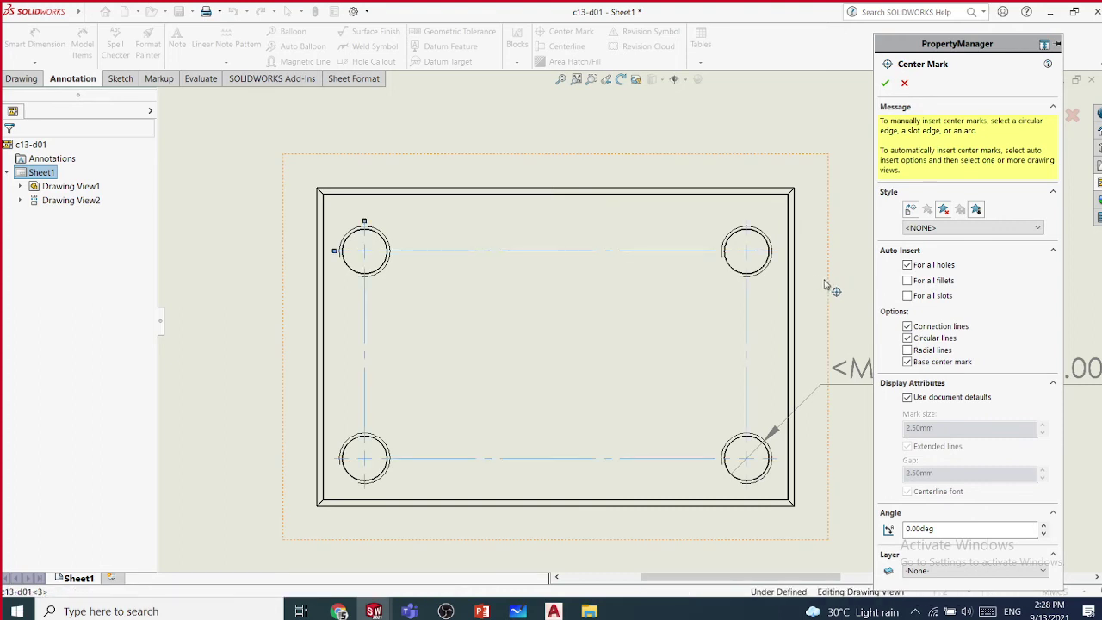
{"action": "left_click", "coordinate": [905, 83]}
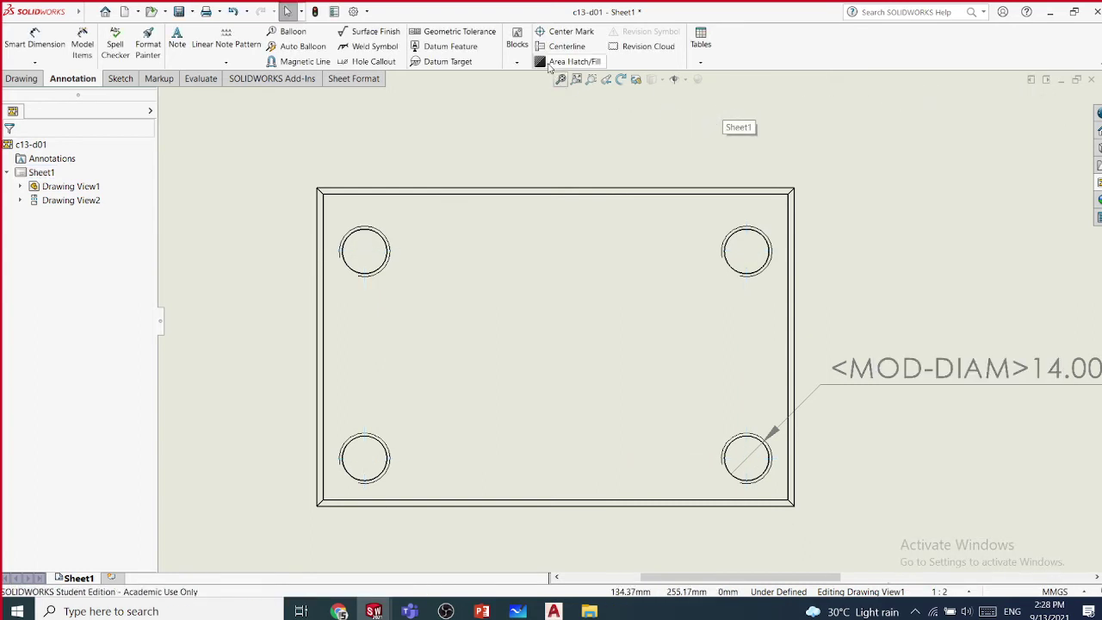
- Try placing single center marks manually on all four holes of the plate's upper view
{"action": "left_click", "coordinate": [567, 32]}
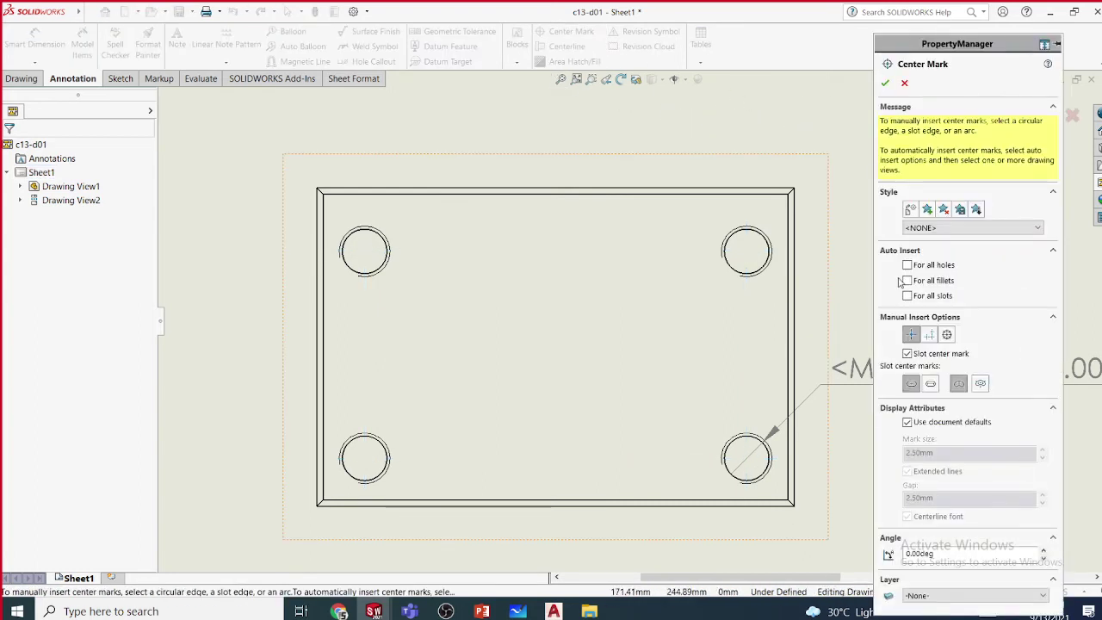
{"action": "left_click", "coordinate": [377, 273]}
{"action": "left_click", "coordinate": [378, 480]}
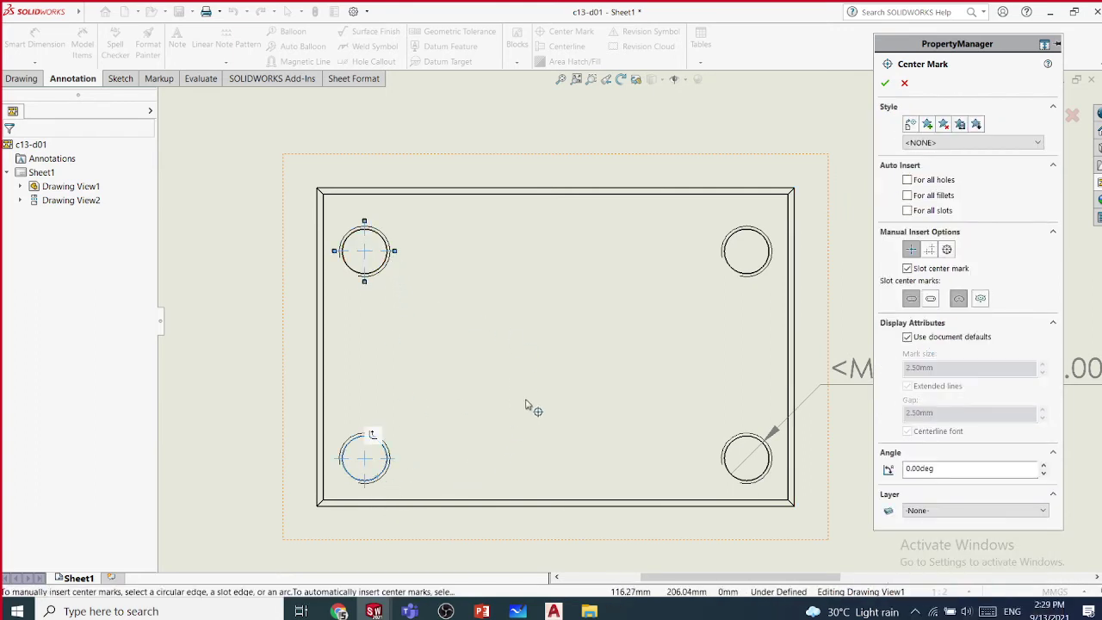
{"action": "left_click", "coordinate": [743, 441]}
{"action": "left_click", "coordinate": [754, 276]}
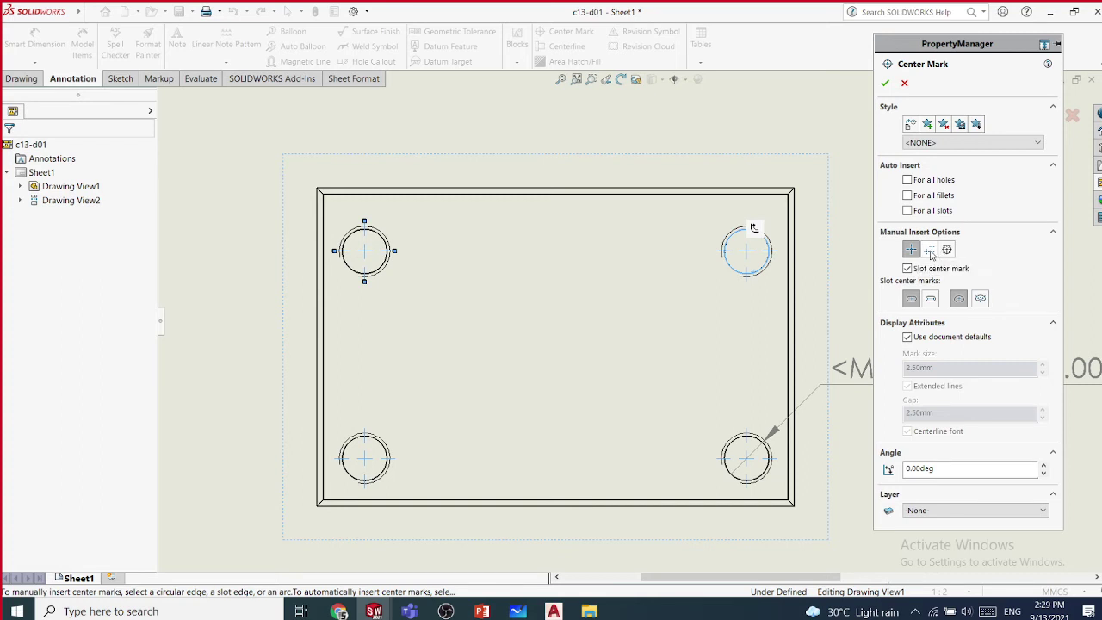
- Try the Linear Center Mark option with connection lines joining the four holes
{"action": "left_click", "coordinate": [930, 249]}
{"action": "left_click", "coordinate": [731, 442]}
{"action": "left_click", "coordinate": [345, 443]}
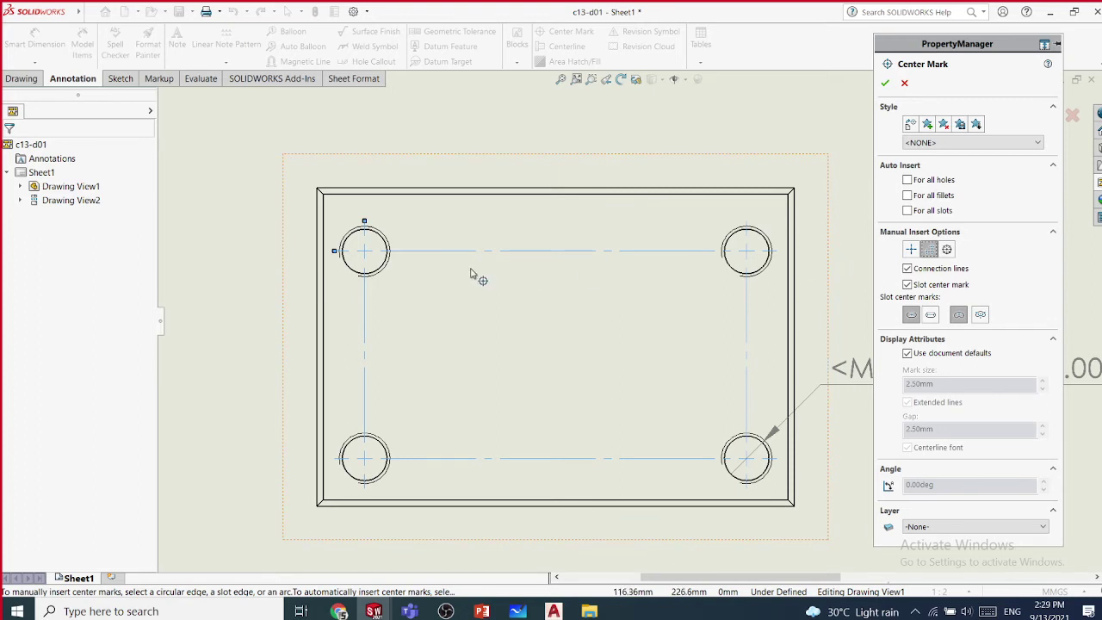
{"action": "left_click", "coordinate": [933, 253]}
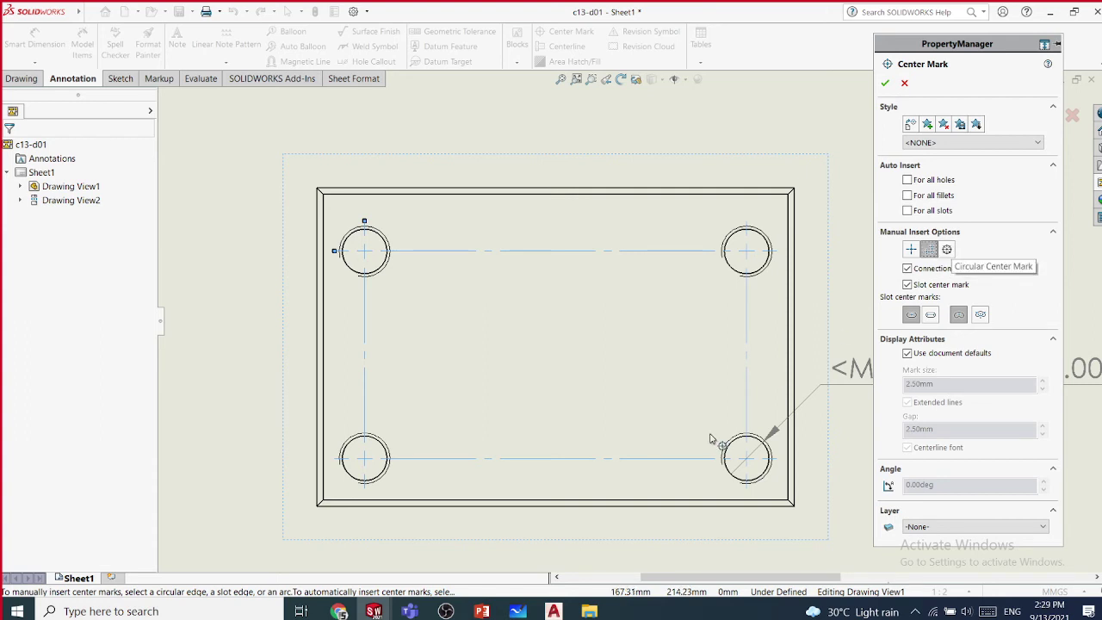
- Open the Supplementary Lecture - Technical Drawings presentation in PowerPoint and examine the slide on dimensioning a bolt circle
{"action": "left_click", "coordinate": [481, 611]}
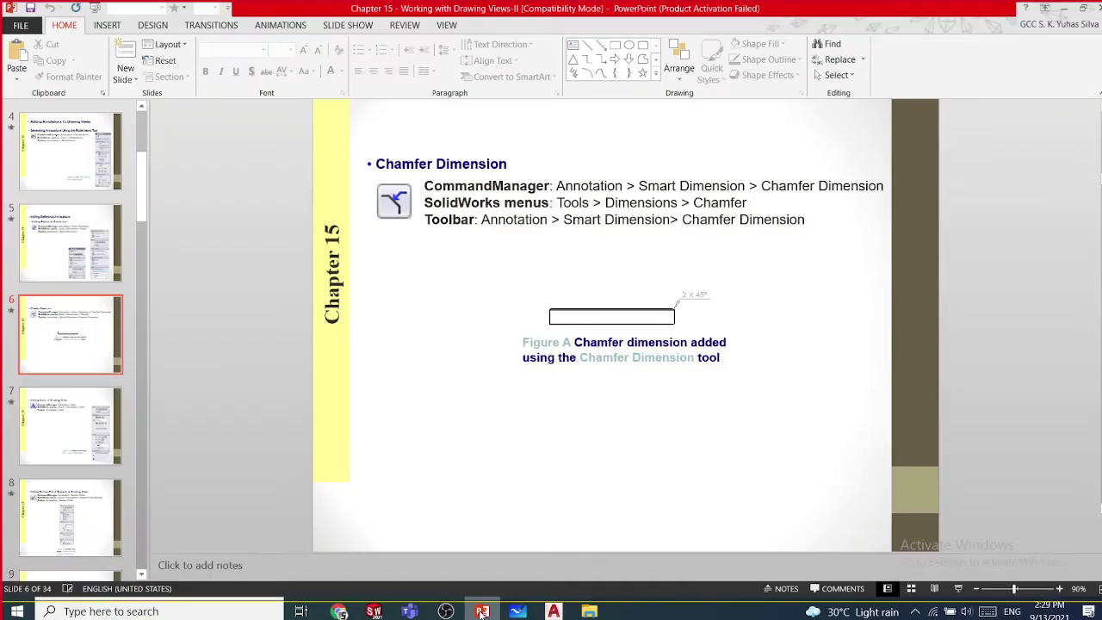
{"action": "left_click", "coordinate": [481, 611]}
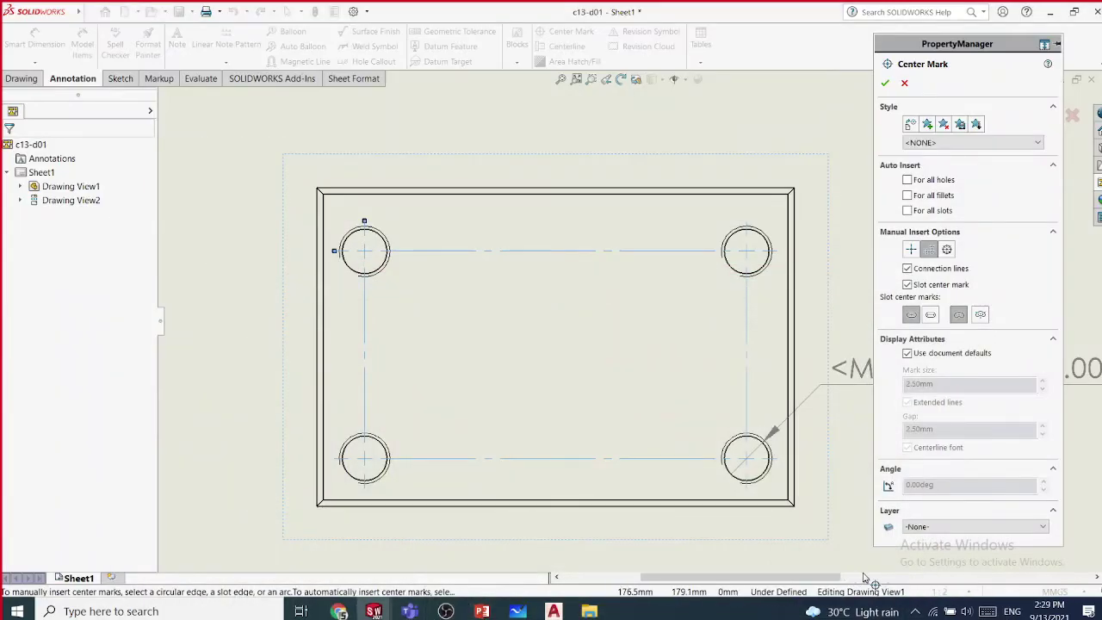
{"action": "left_click", "coordinate": [373, 612]}
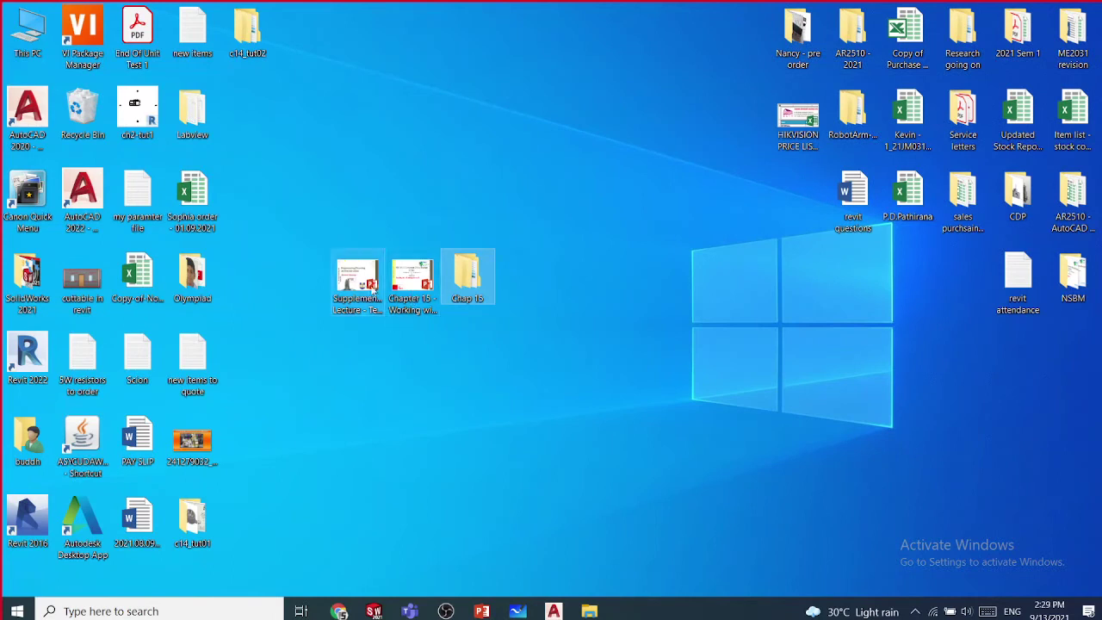
{"action": "left_click", "coordinate": [353, 284]}
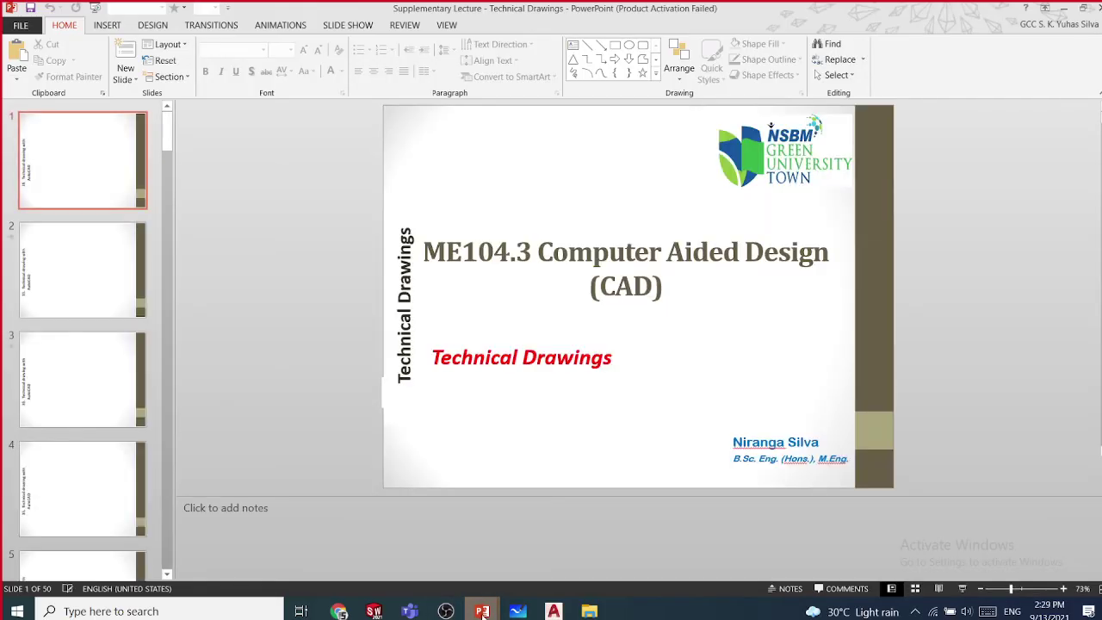
{"action": "mouse_move", "coordinate": [481, 613]}
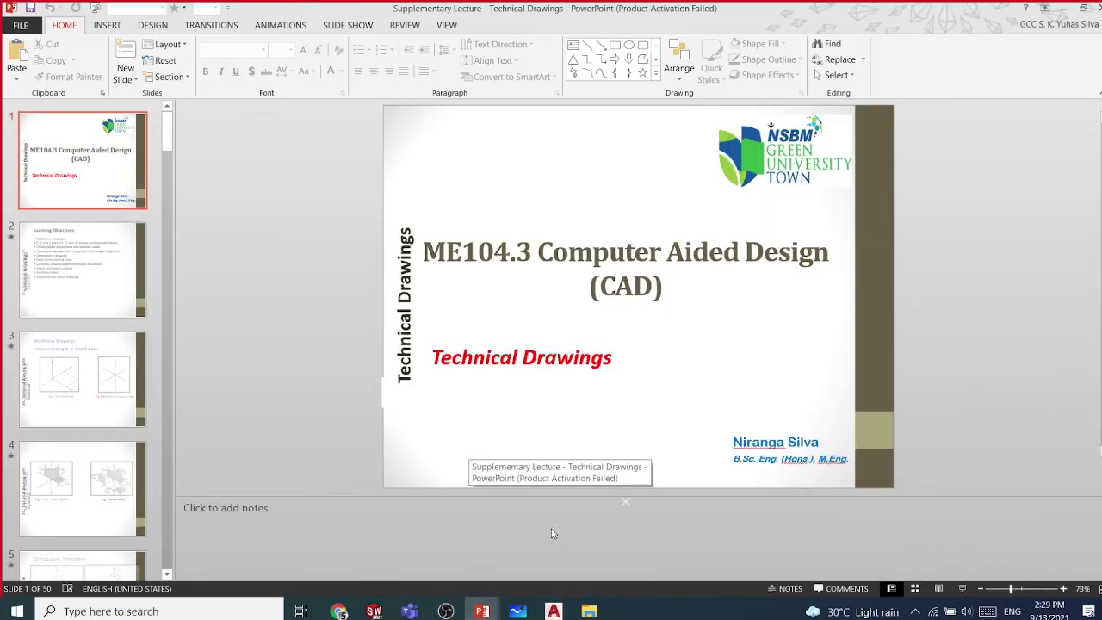
{"action": "left_click_drag", "start_coordinate": [170, 147], "coordinate": [178, 398]}
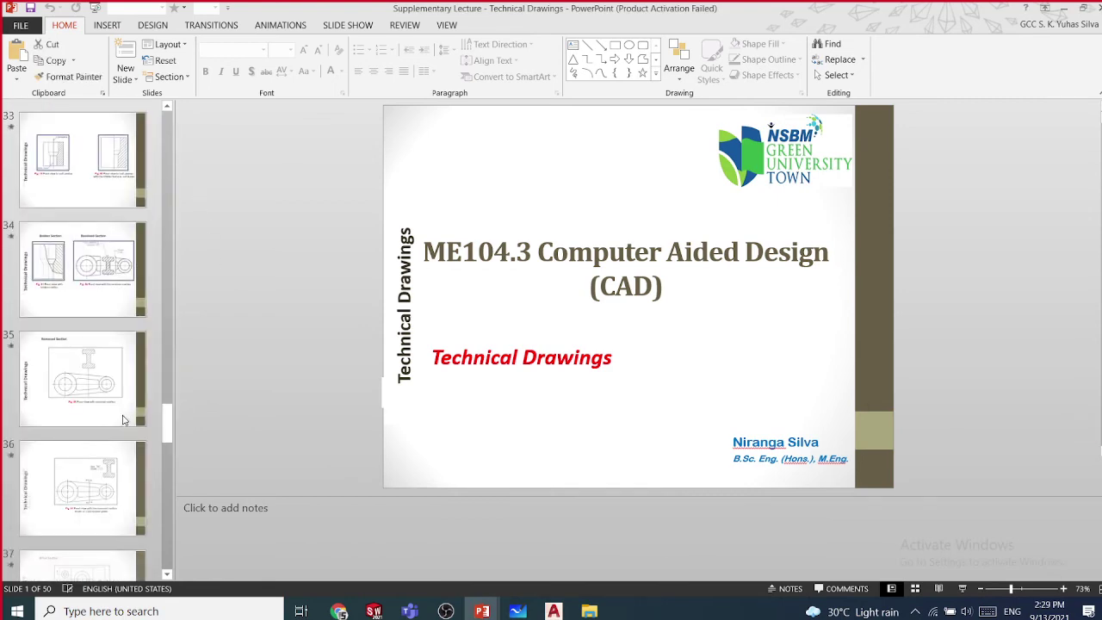
{"action": "left_click", "coordinate": [104, 410]}
{"action": "key", "text": "Up"}
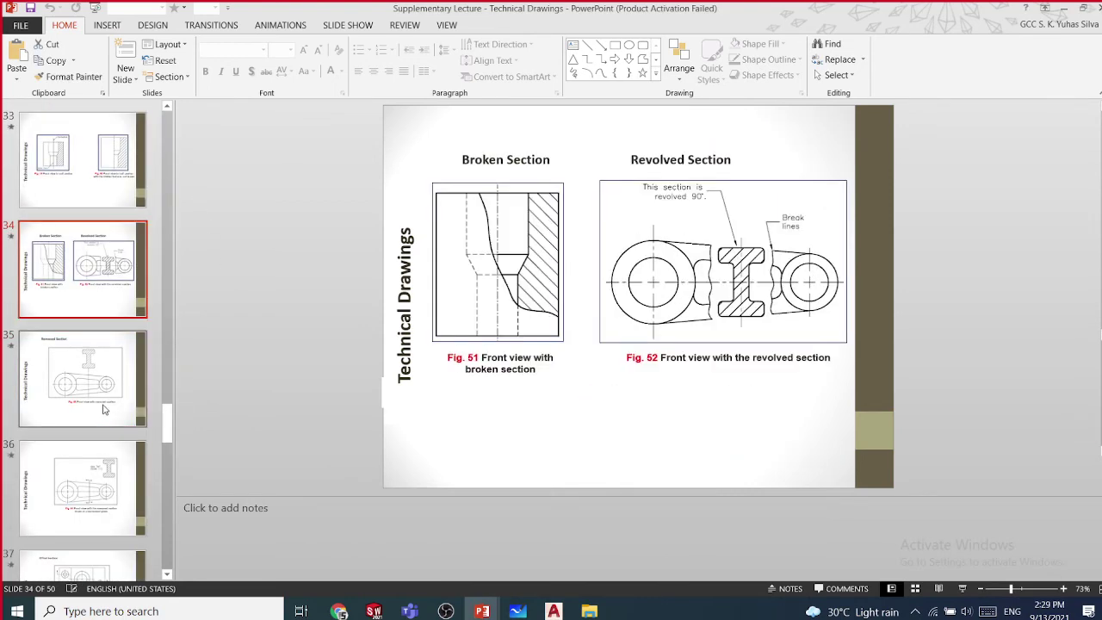
{"action": "key", "text": "Up"}
{"action": "key", "text": "Up"}
{"action": "key", "text": "Up"}
{"action": "key", "text": "Up"}
{"action": "key", "text": "Up"}
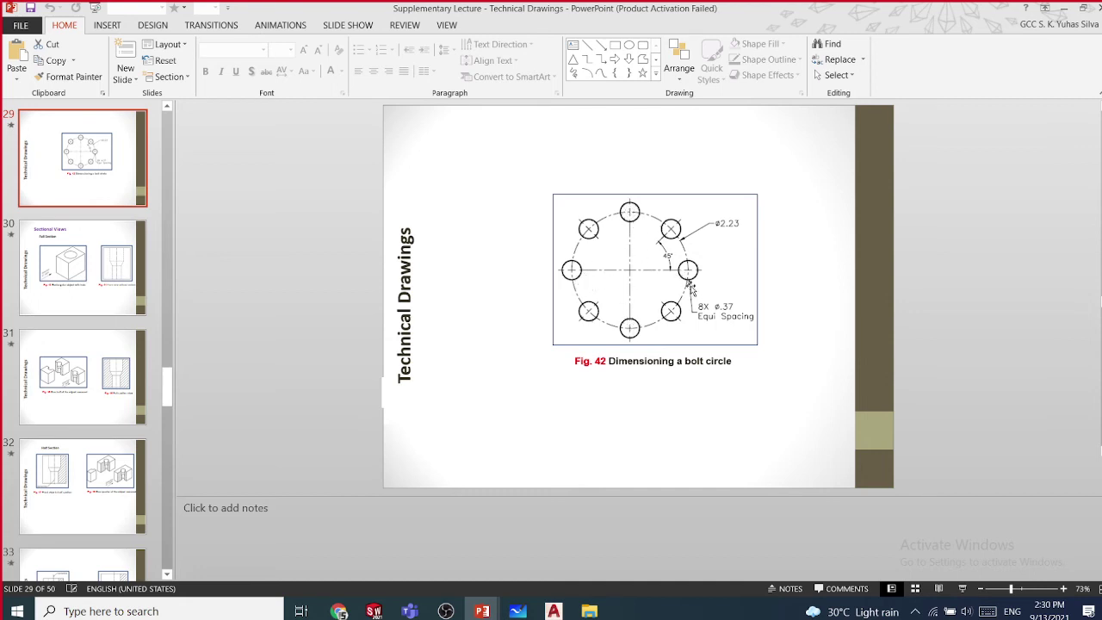
- Minimize the presentation, return to the SOLIDWORKS drawing and cancel the pending linear center marks
{"action": "left_click", "coordinate": [1064, 9]}
{"action": "mouse_move", "coordinate": [373, 610]}
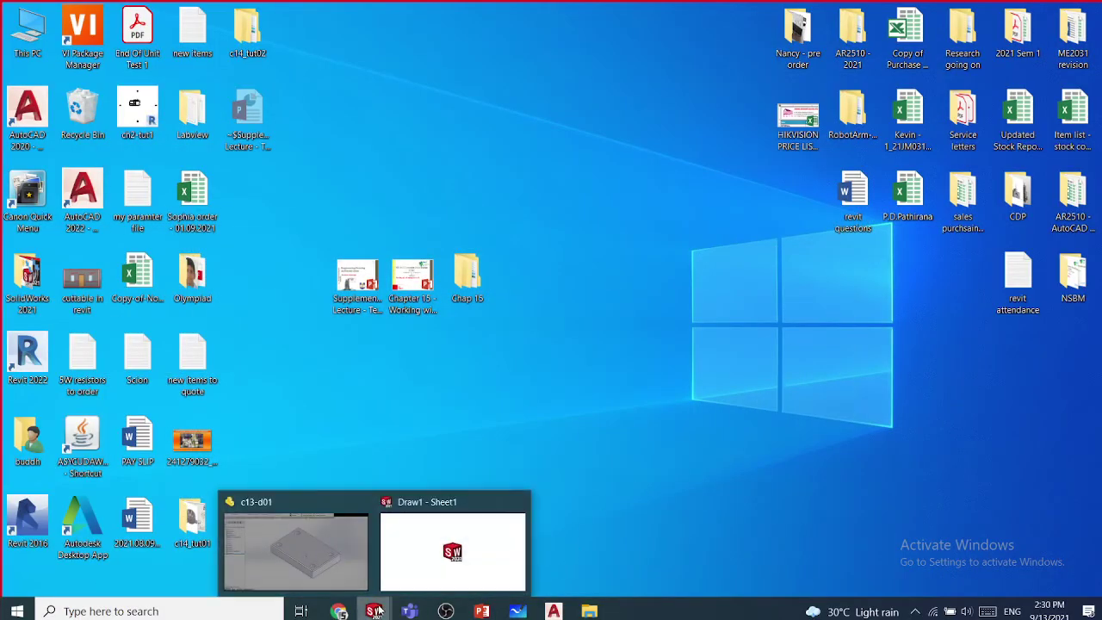
{"action": "mouse_move", "coordinate": [319, 555]}
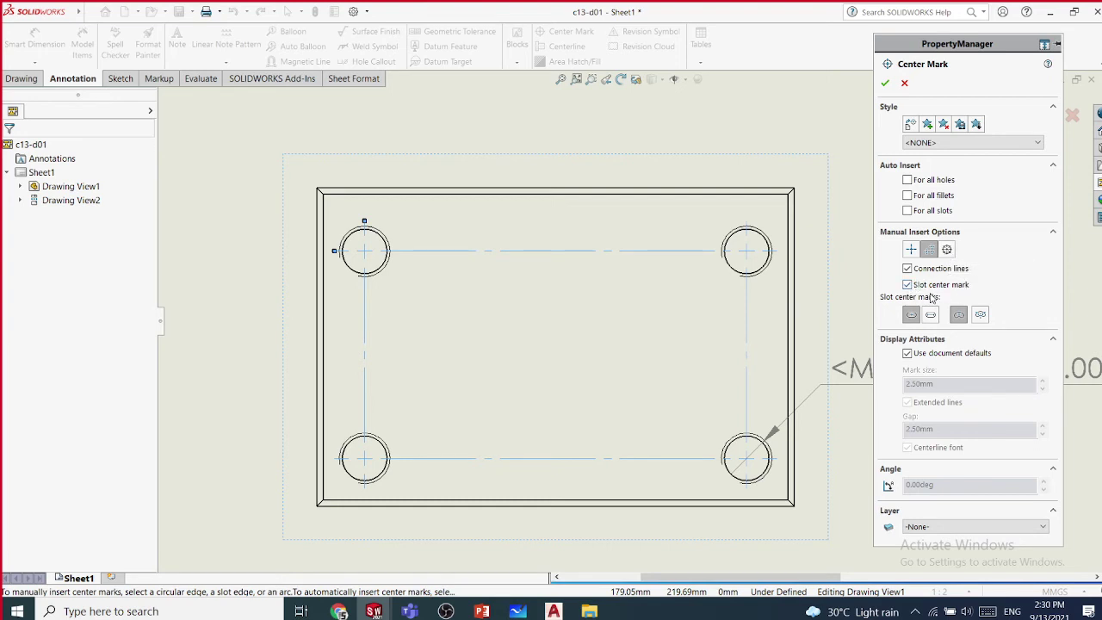
{"action": "left_click", "coordinate": [905, 82]}
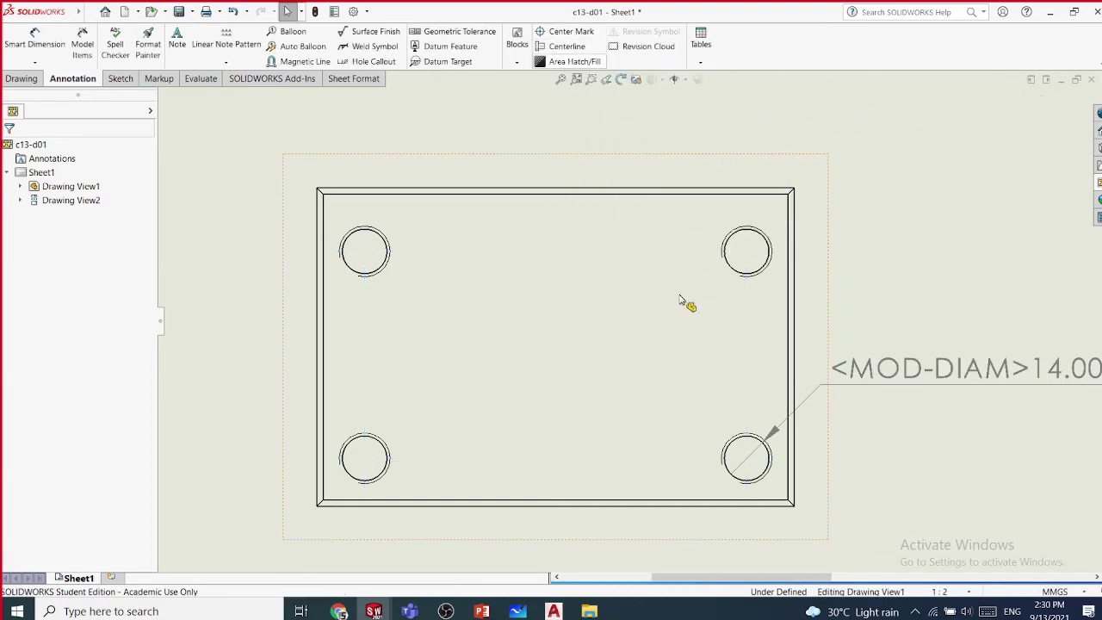
- Examine the chamfer dimensions and hole centerlines in the lower view and the holes in the plate's upper view
{"action": "scroll", "coordinate": [694, 285], "scroll_direction": "down", "scroll_amount": 5}
{"action": "scroll", "coordinate": [689, 296], "scroll_direction": "down", "scroll_amount": 2}
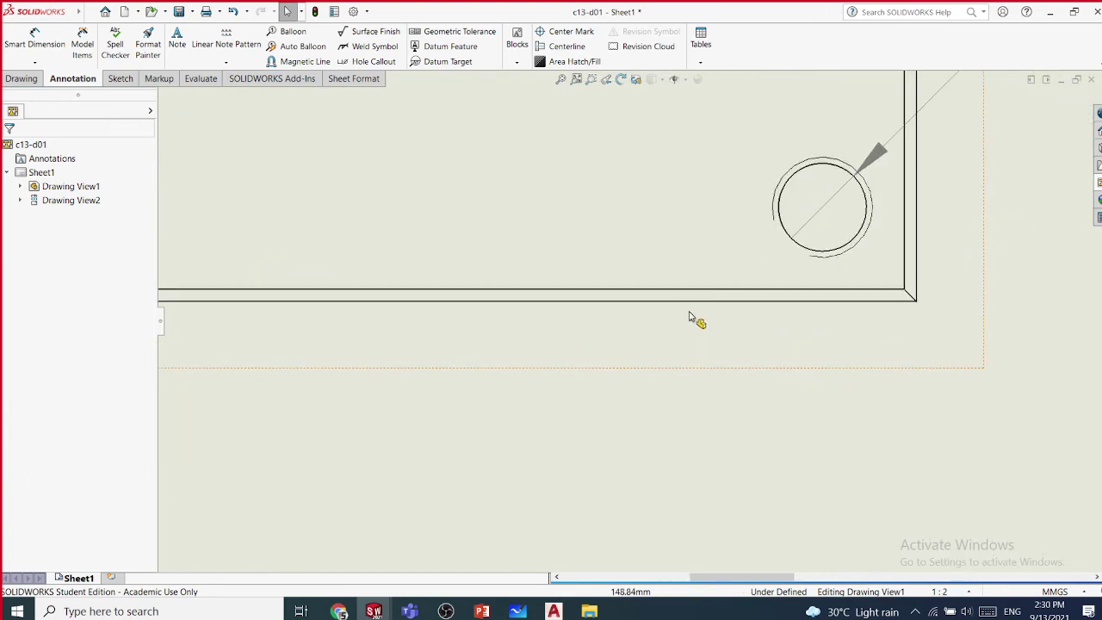
{"action": "scroll", "coordinate": [669, 479], "scroll_direction": "down", "scroll_amount": 2}
{"action": "scroll", "coordinate": [672, 479], "scroll_direction": "up", "scroll_amount": 4}
{"action": "scroll", "coordinate": [672, 480], "scroll_direction": "up", "scroll_amount": 2}
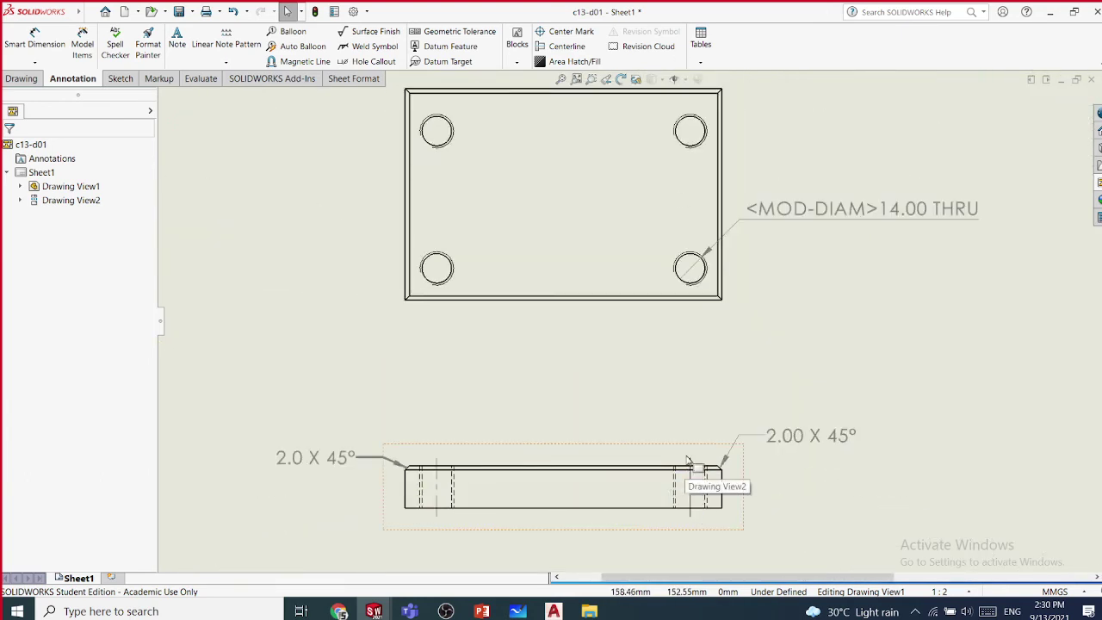
{"action": "scroll", "coordinate": [714, 382], "scroll_direction": "down", "scroll_amount": 2}
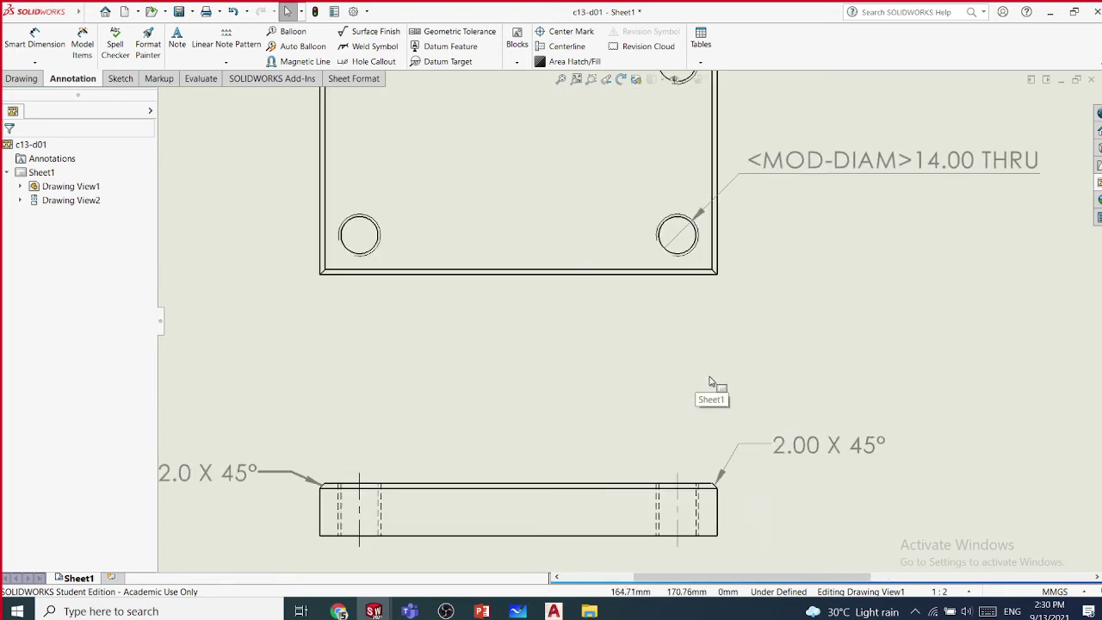
{"action": "mouse_move", "coordinate": [640, 388]}
{"action": "middle_mouse_down"}
{"action": "mouse_move", "coordinate": [706, 546]}
{"action": "mouse_move", "coordinate": [706, 574]}
{"action": "middle_mouse_up"}
{"action": "scroll", "coordinate": [706, 360], "scroll_direction": "down", "scroll_amount": 1}
{"action": "scroll", "coordinate": [706, 360], "scroll_direction": "down", "scroll_amount": 1}
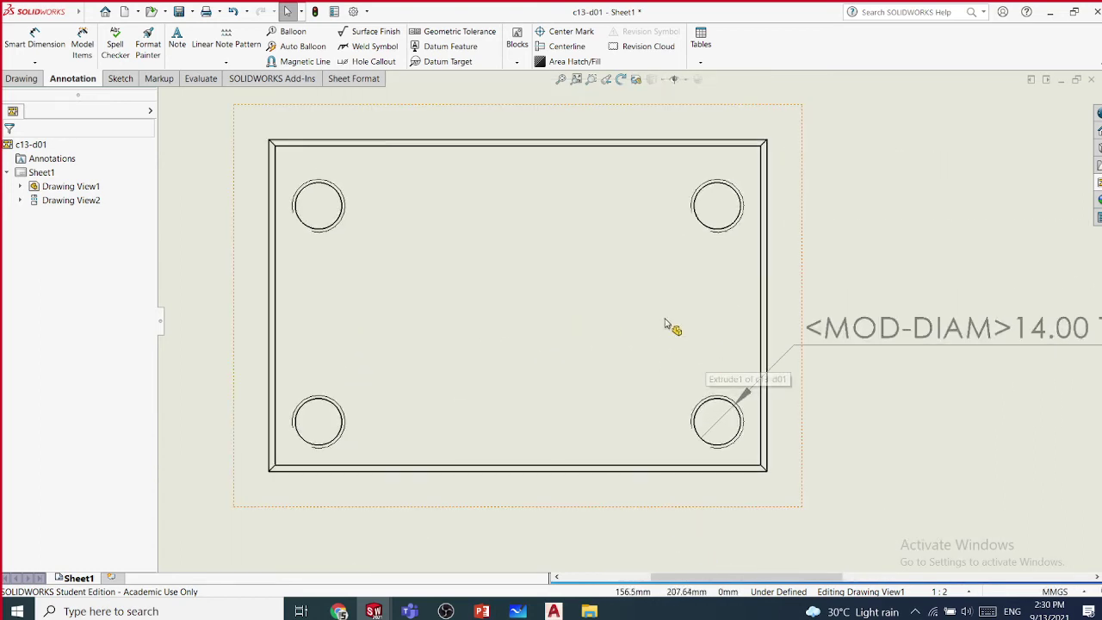
- Insert Linear Center Marks with connection lines joining all four holes in the plate's upper view
{"action": "left_click", "coordinate": [569, 46]}
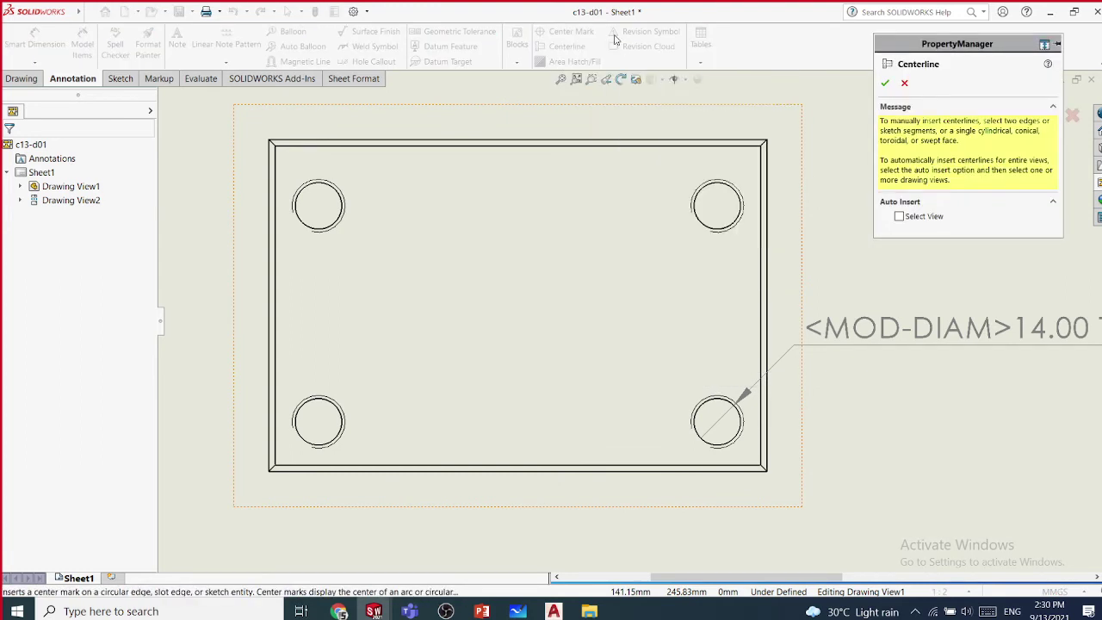
{"action": "left_click", "coordinate": [904, 83]}
{"action": "left_click", "coordinate": [572, 33]}
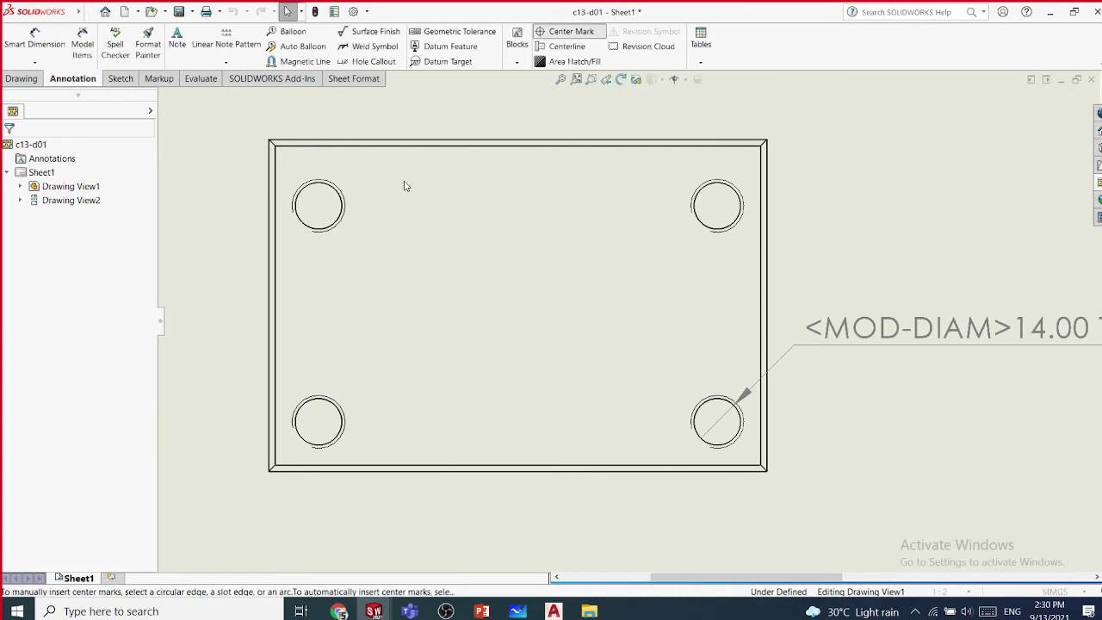
{"action": "left_click", "coordinate": [334, 225]}
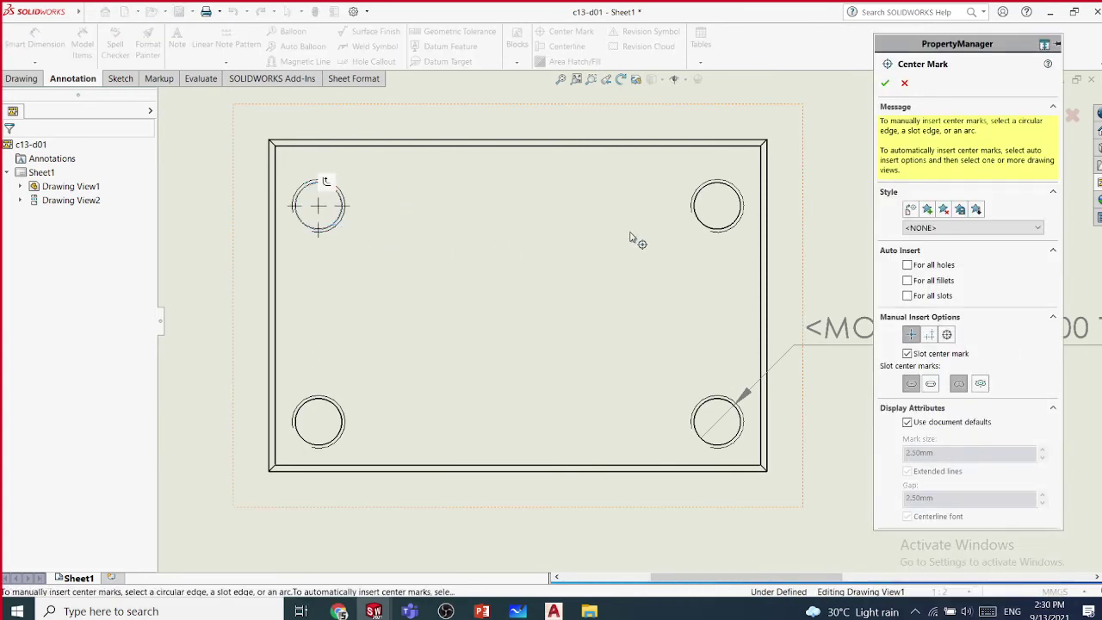
{"action": "left_click", "coordinate": [930, 250]}
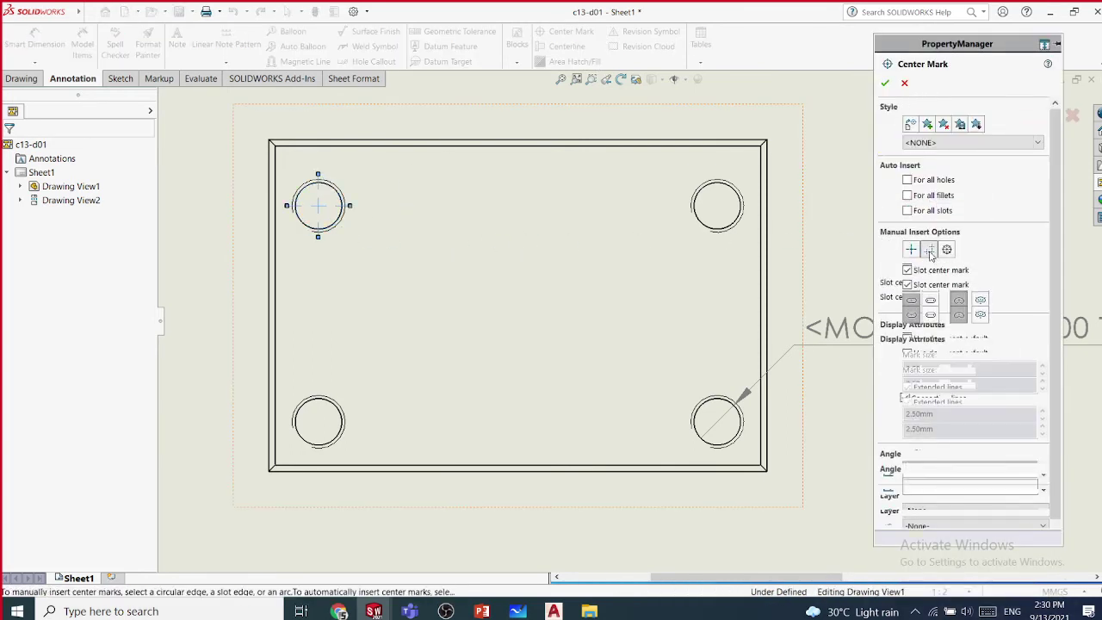
{"action": "left_click", "coordinate": [735, 226]}
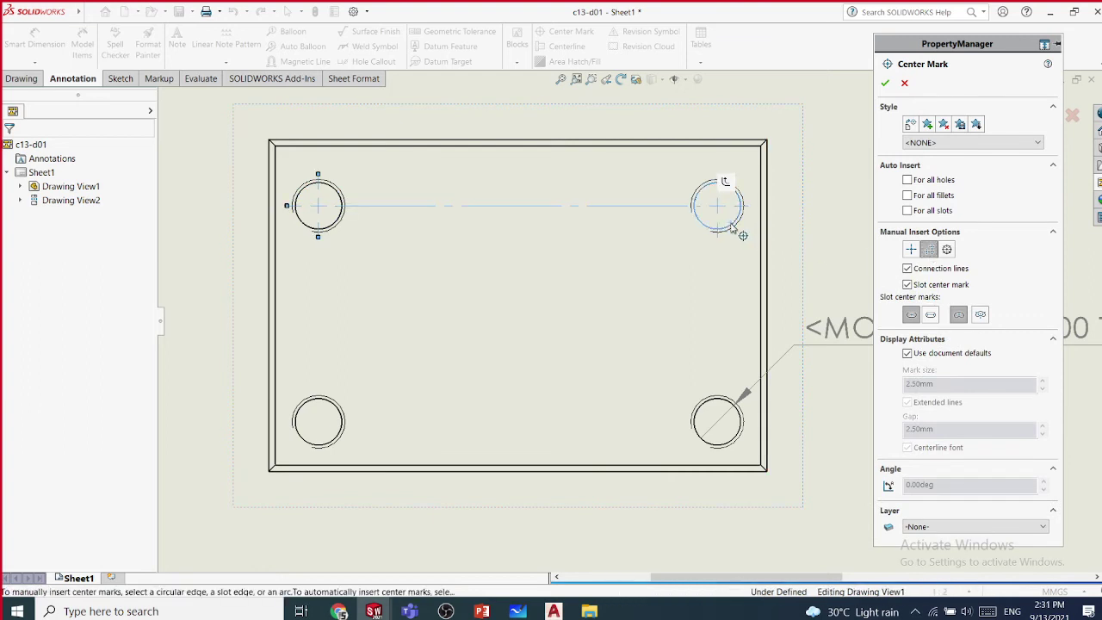
{"action": "left_click", "coordinate": [732, 420]}
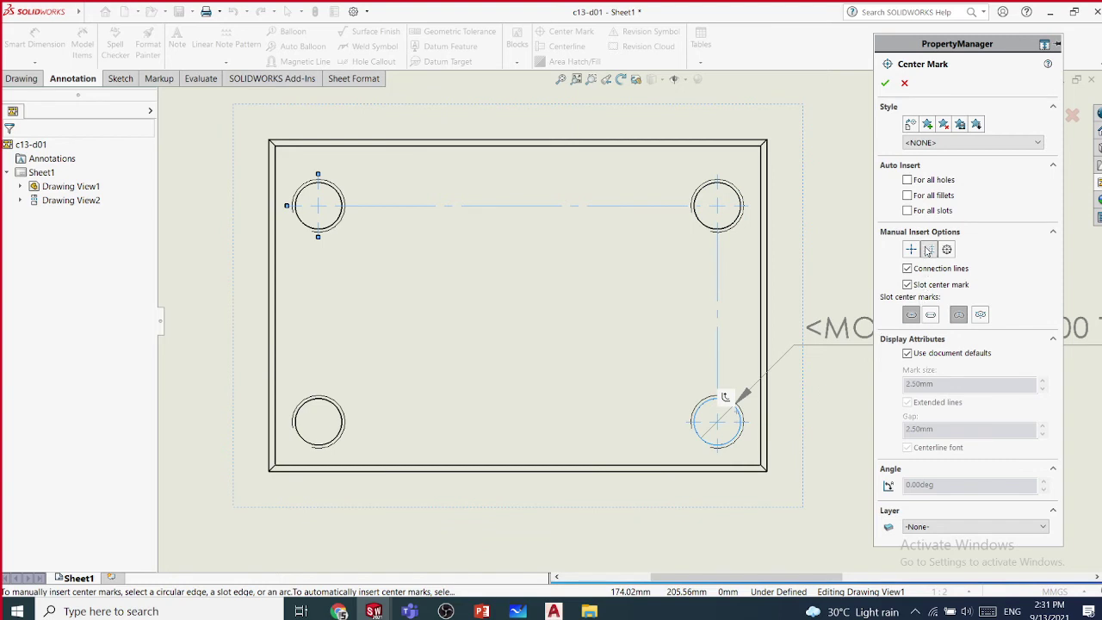
{"action": "left_click", "coordinate": [336, 441]}
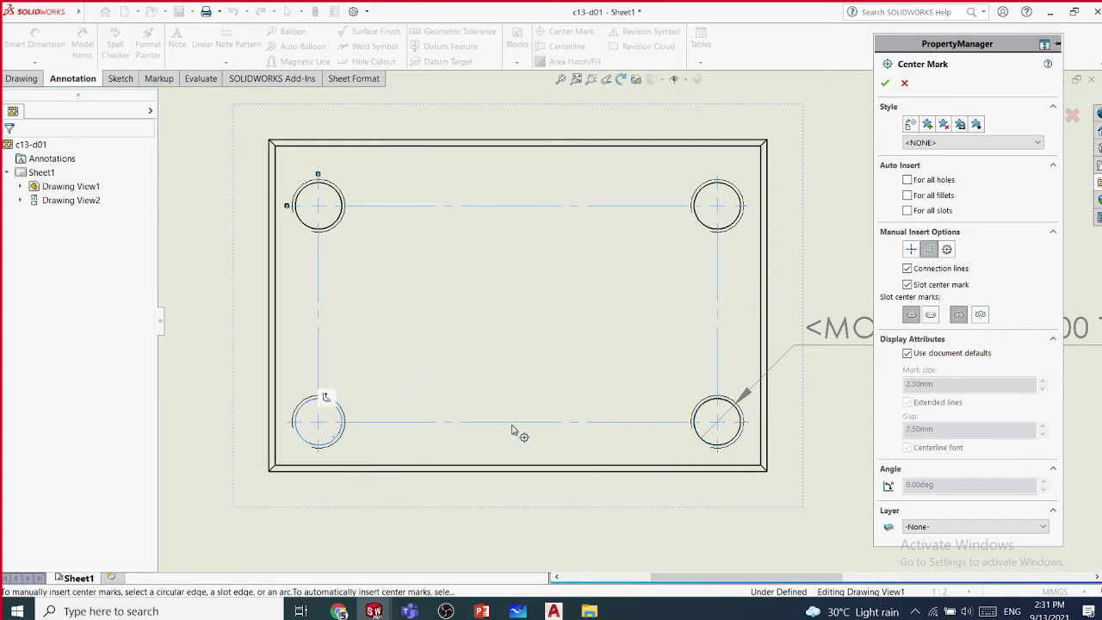
{"action": "left_click", "coordinate": [886, 84]}
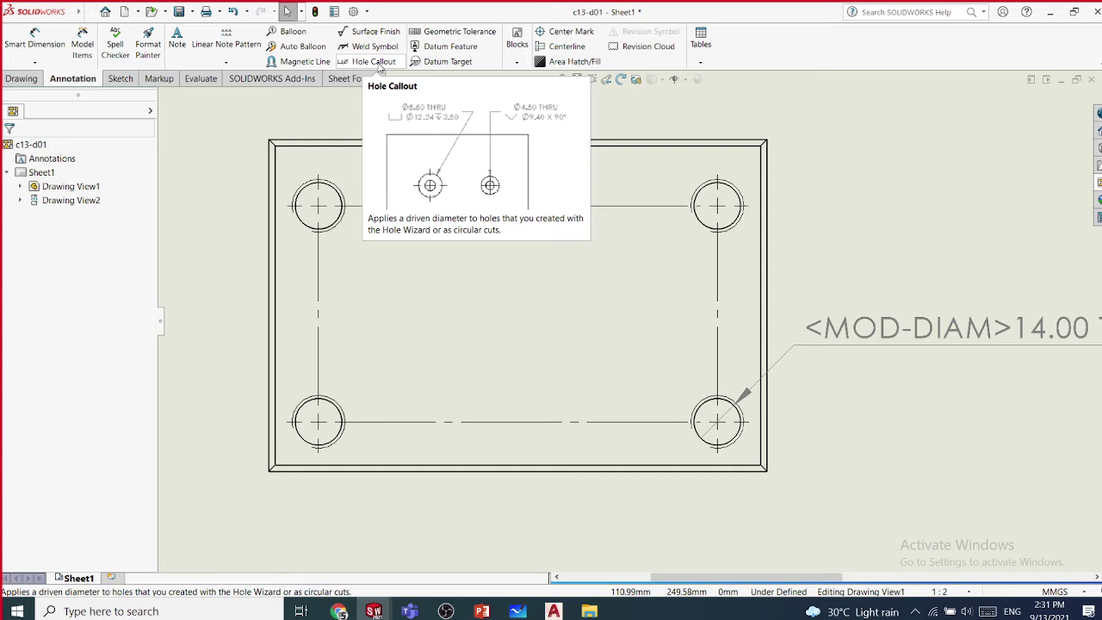
- Switch to the Chapter 15 - Working with Drawing Views-II presentation in PowerPoint and examine the slide on adding notes to drawing views
{"action": "left_click", "coordinate": [482, 611]}
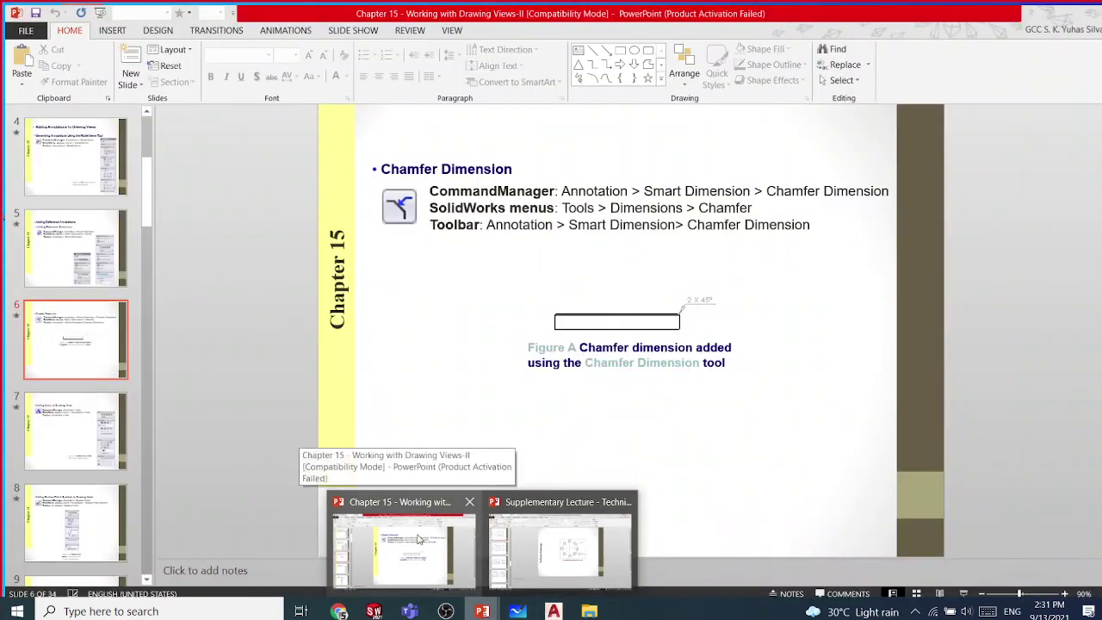
{"action": "left_click", "coordinate": [401, 543]}
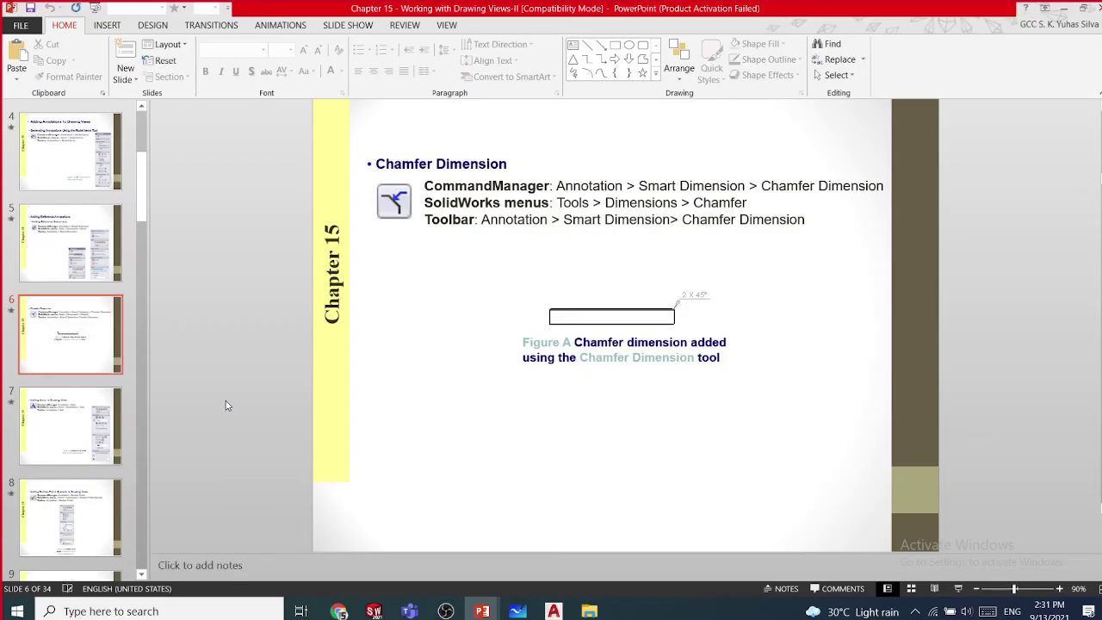
{"action": "key", "text": "Down"}
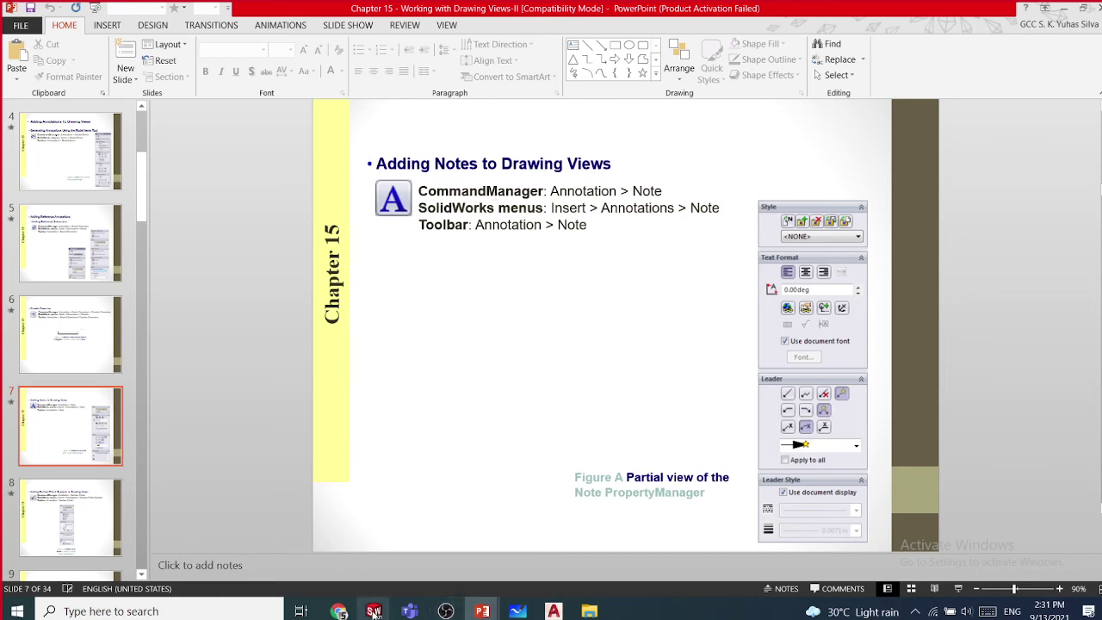
- Switch back to SOLIDWORKS and bring up the c13-d01 drawing sheet with both plate views
{"action": "mouse_move", "coordinate": [375, 612]}
{"action": "left_click", "coordinate": [293, 551]}
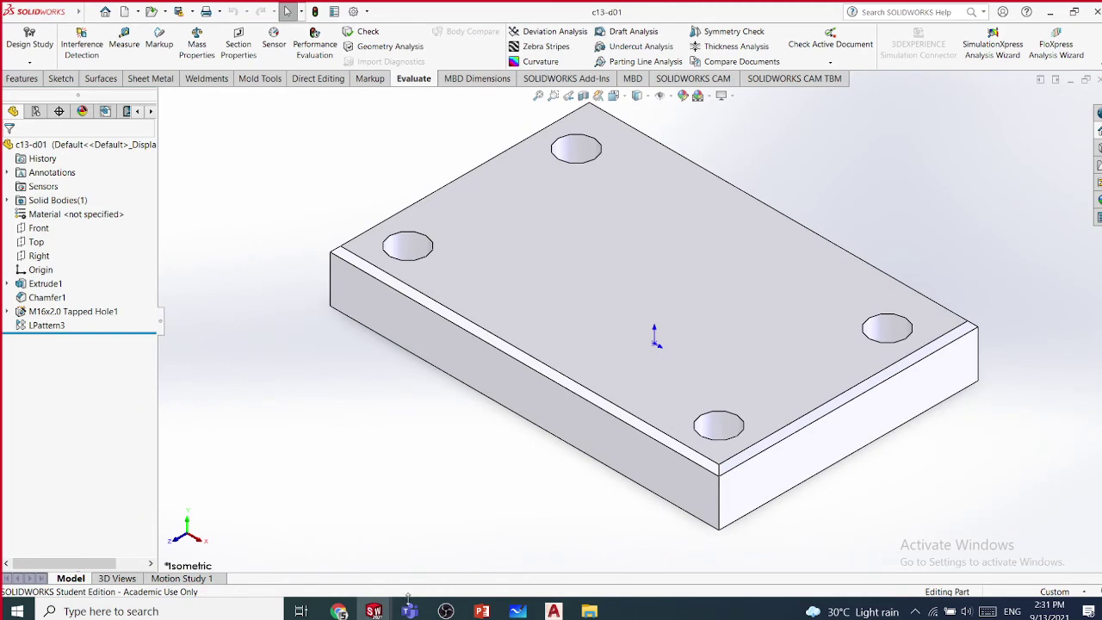
{"action": "mouse_move", "coordinate": [374, 611]}
{"action": "left_click", "coordinate": [454, 559]}
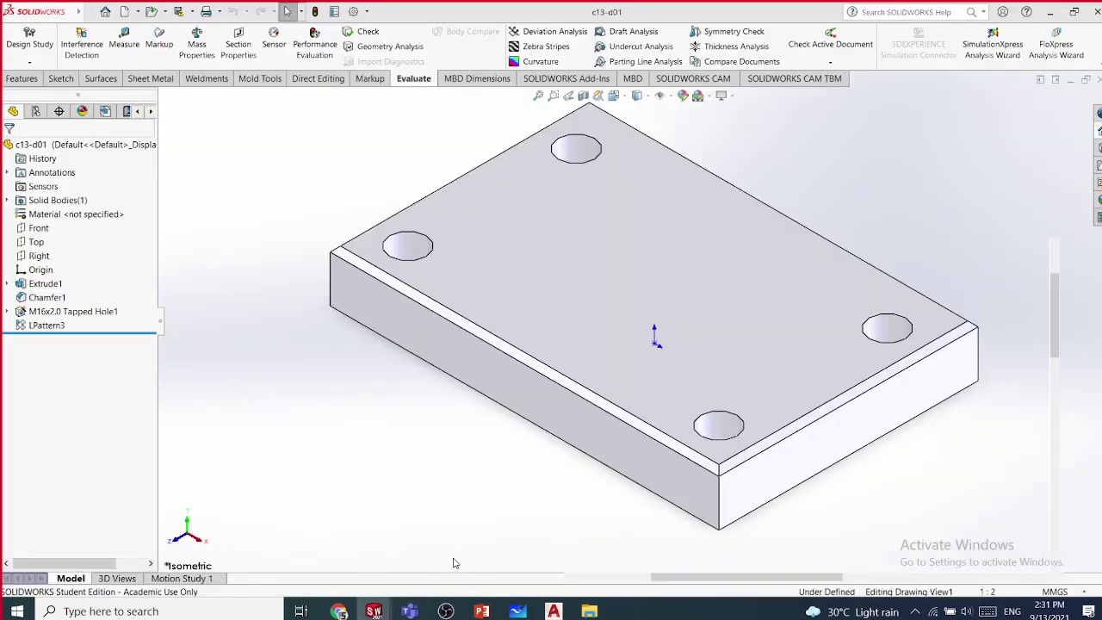
{"action": "scroll", "coordinate": [572, 473], "scroll_direction": "down", "scroll_amount": 5}
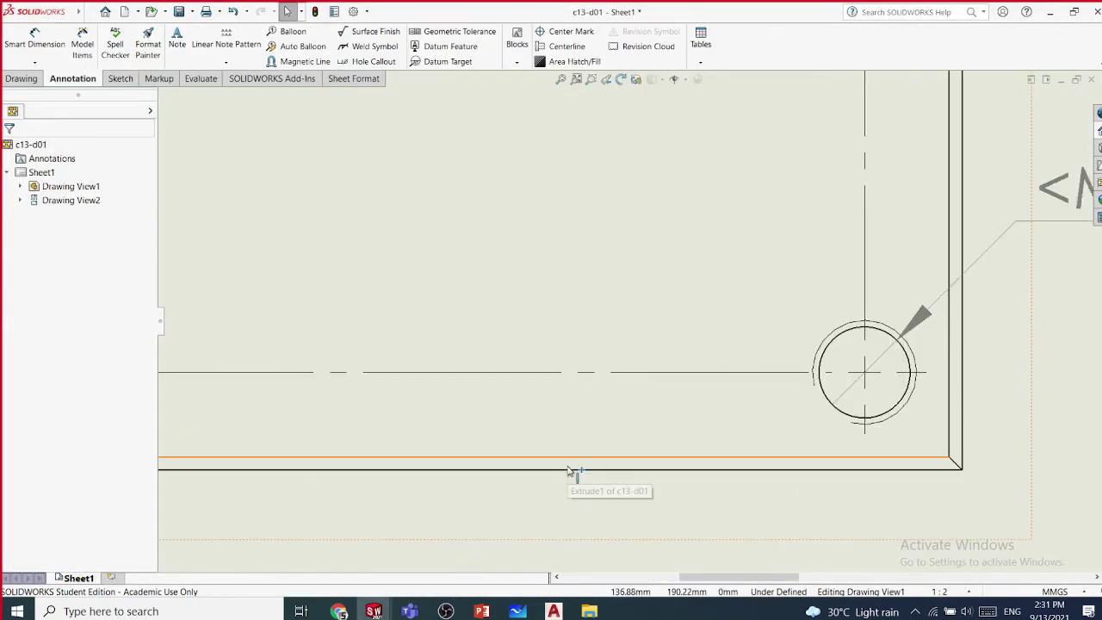
{"action": "scroll", "coordinate": [572, 473], "scroll_direction": "up", "scroll_amount": 6}
{"action": "scroll", "coordinate": [636, 353], "scroll_direction": "down", "scroll_amount": 2}
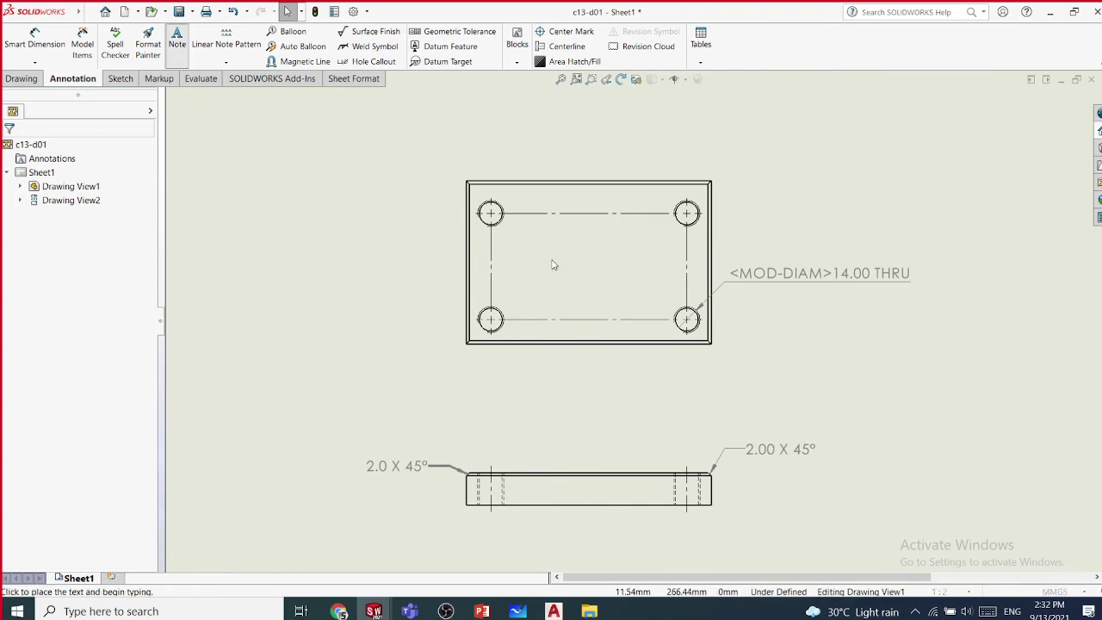
- Place a note reading "Plan" centered just below the plate's upper view
{"action": "left_click", "coordinate": [569, 376]}
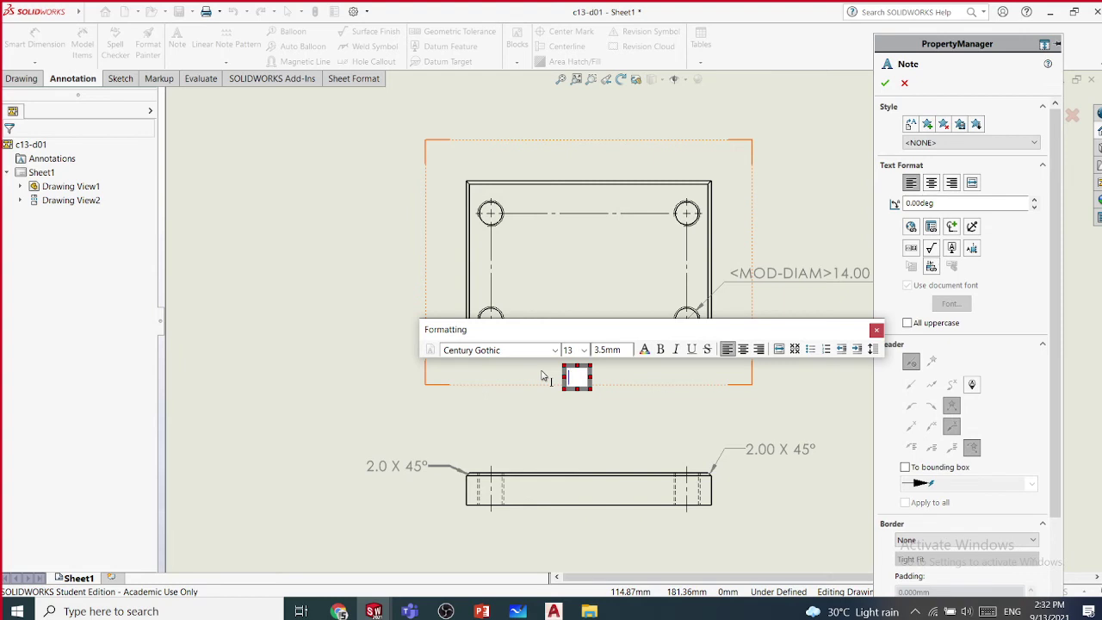
{"action": "type", "text": "Plan"}
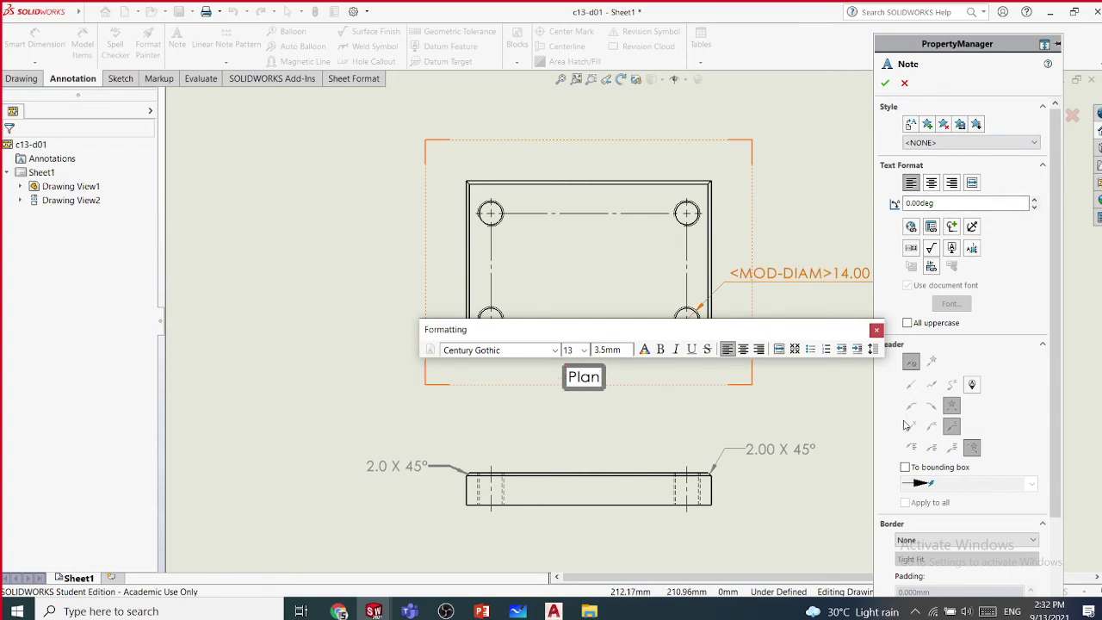
{"action": "left_click", "coordinate": [581, 392]}
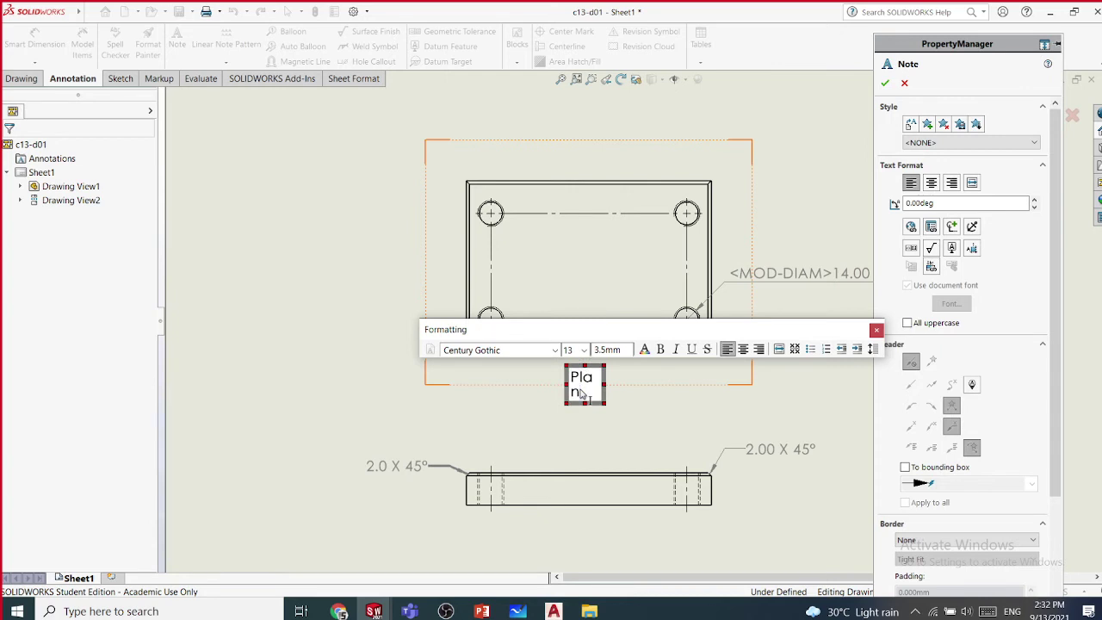
{"action": "left_click", "coordinate": [581, 394]}
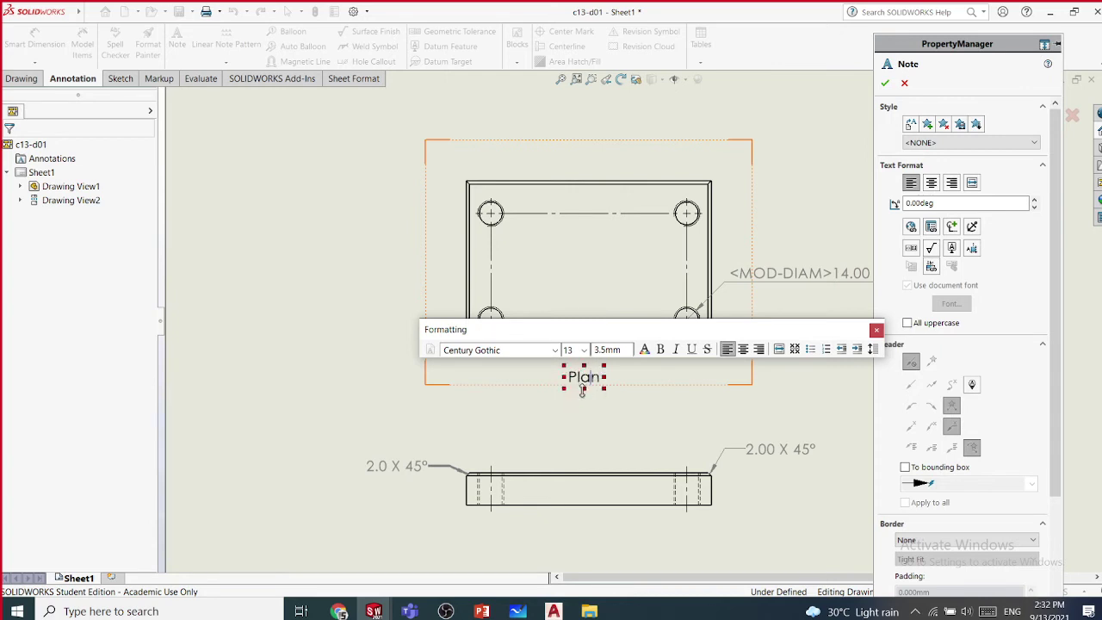
- Make the whole "Plan" note text bold and finish the note
{"action": "left_click_drag", "start_coordinate": [569, 379], "coordinate": [610, 384]}
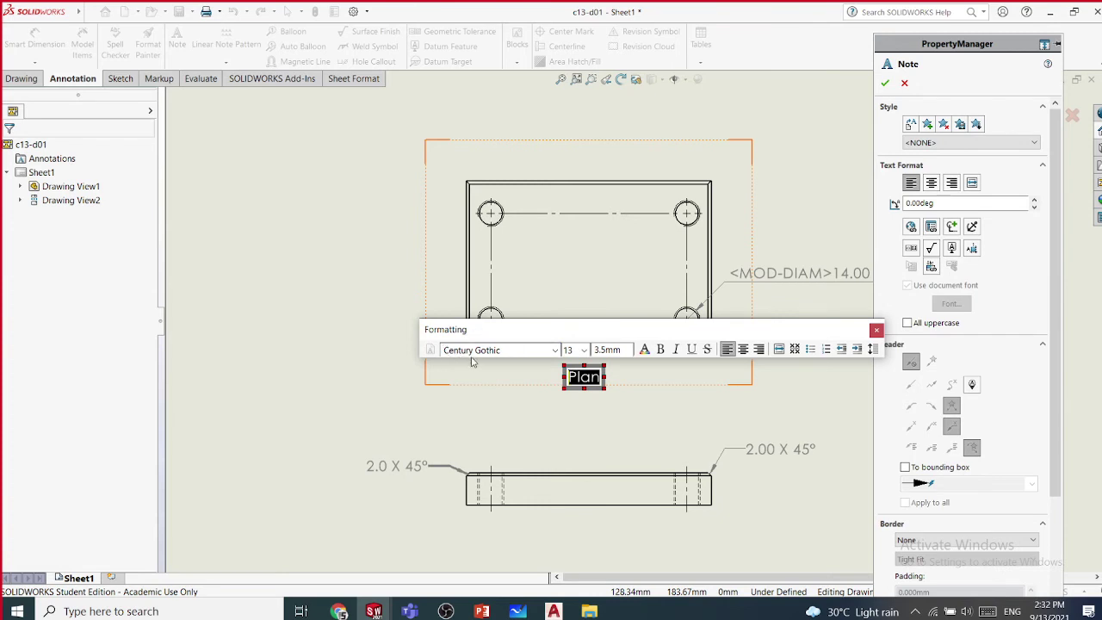
{"action": "left_click", "coordinate": [660, 350]}
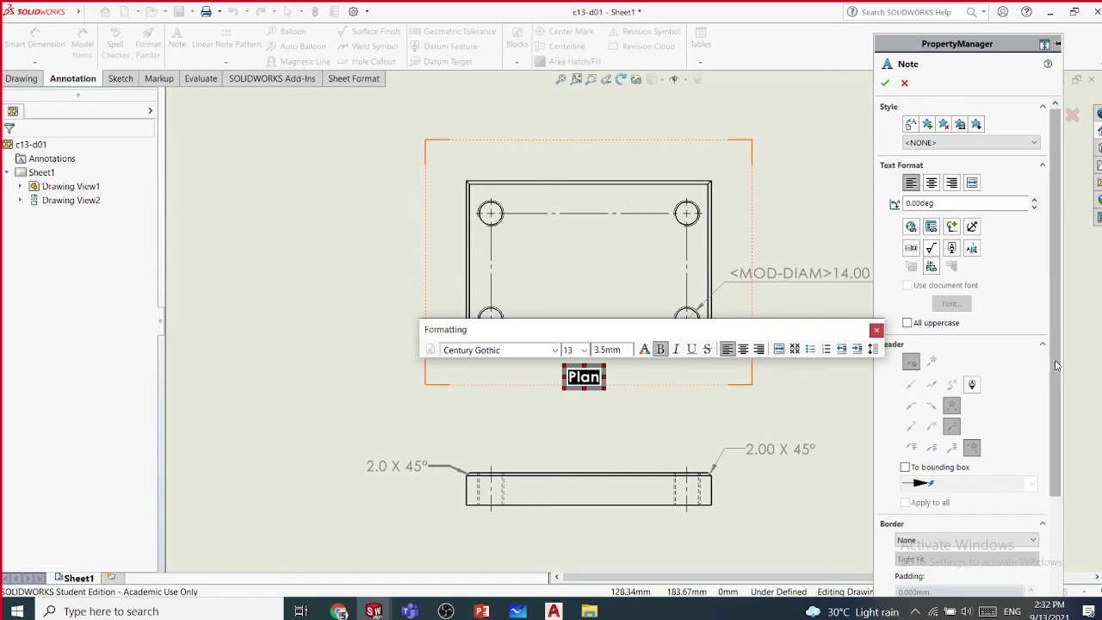
{"action": "left_click_drag", "start_coordinate": [1058, 366], "coordinate": [1055, 428]}
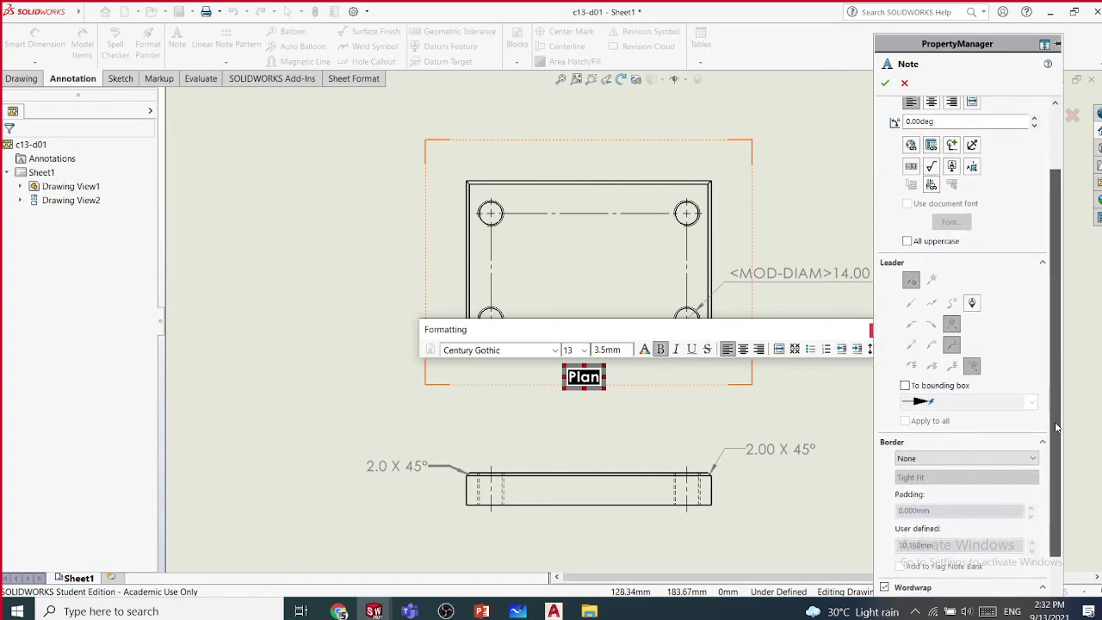
{"action": "left_click", "coordinate": [886, 83]}
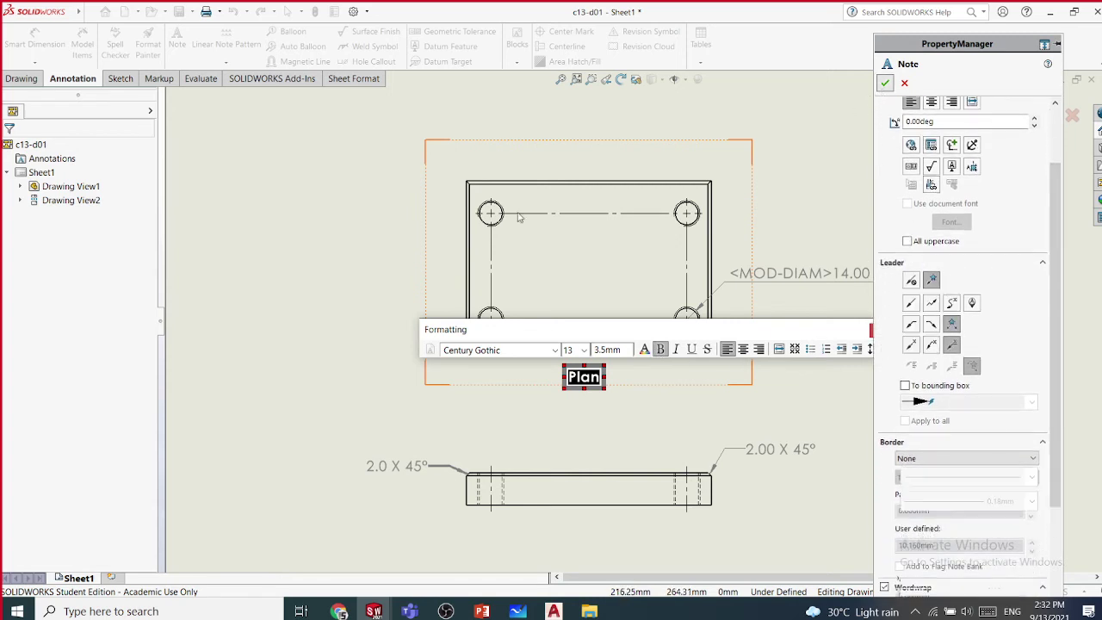
{"action": "left_click", "coordinate": [337, 231]}
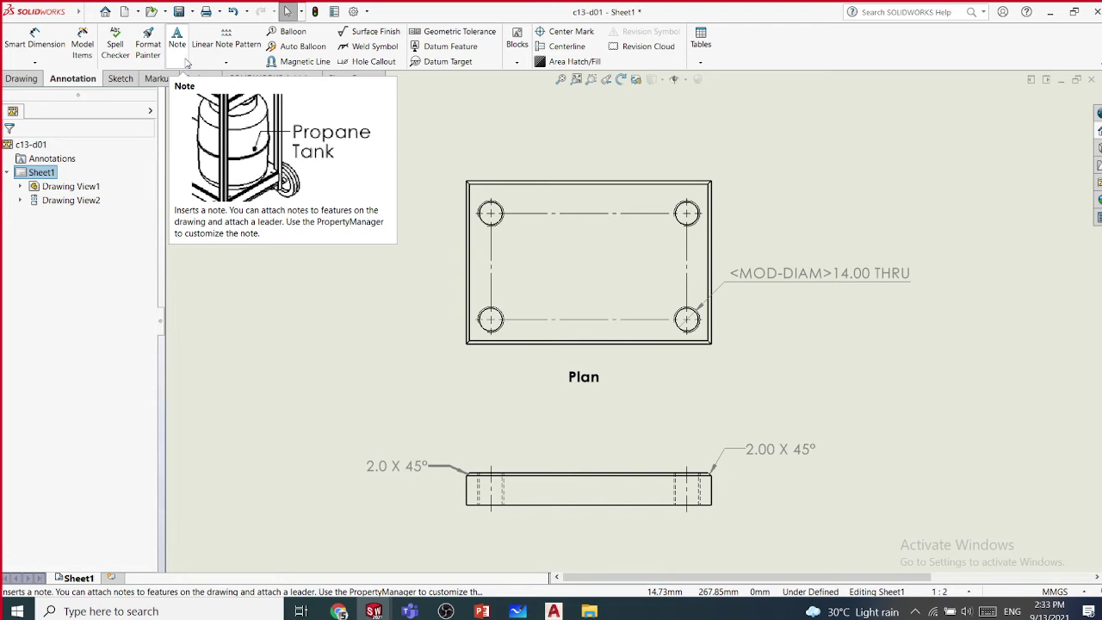
- Add a note reading "dfndfndfj" with a left-side leader attached to the top edge of the lower view
{"action": "left_click", "coordinate": [180, 58]}
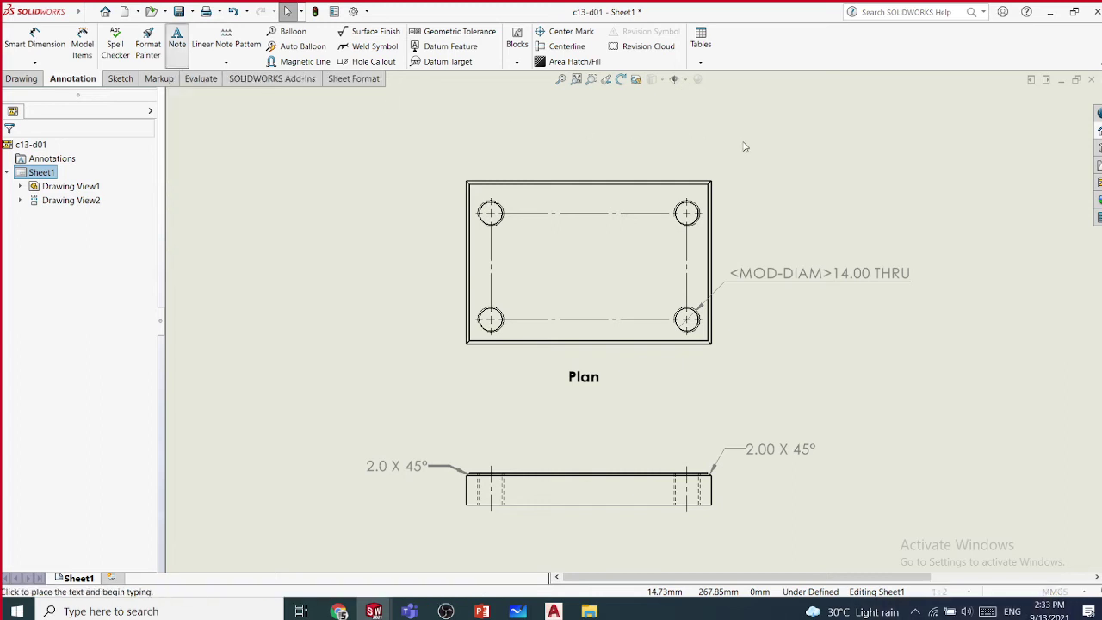
{"action": "left_click", "coordinate": [823, 164]}
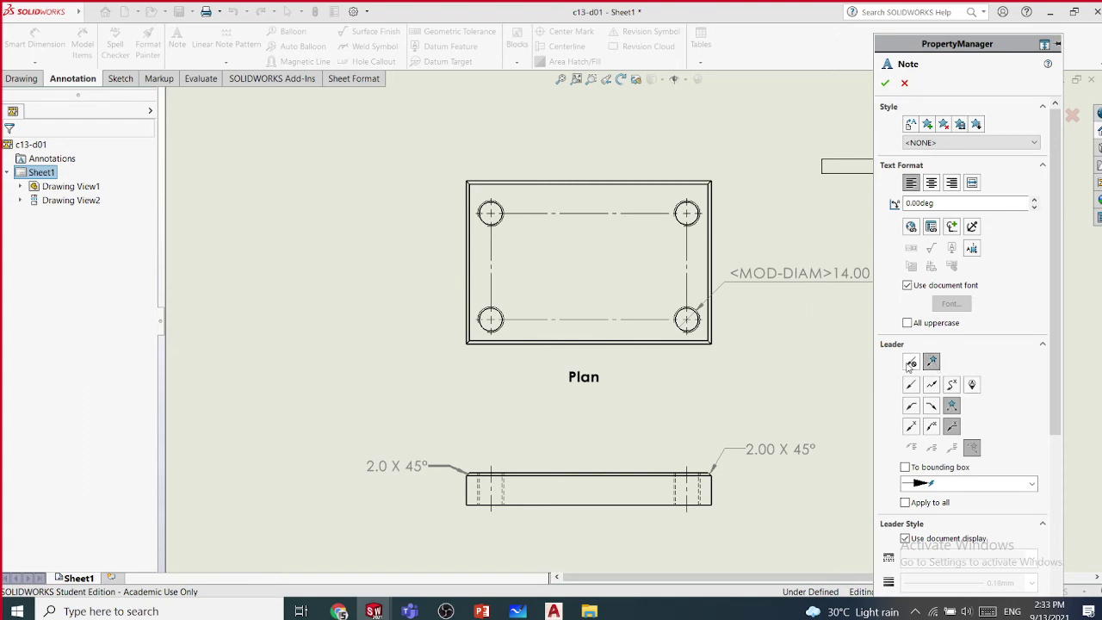
{"action": "left_click", "coordinate": [910, 408]}
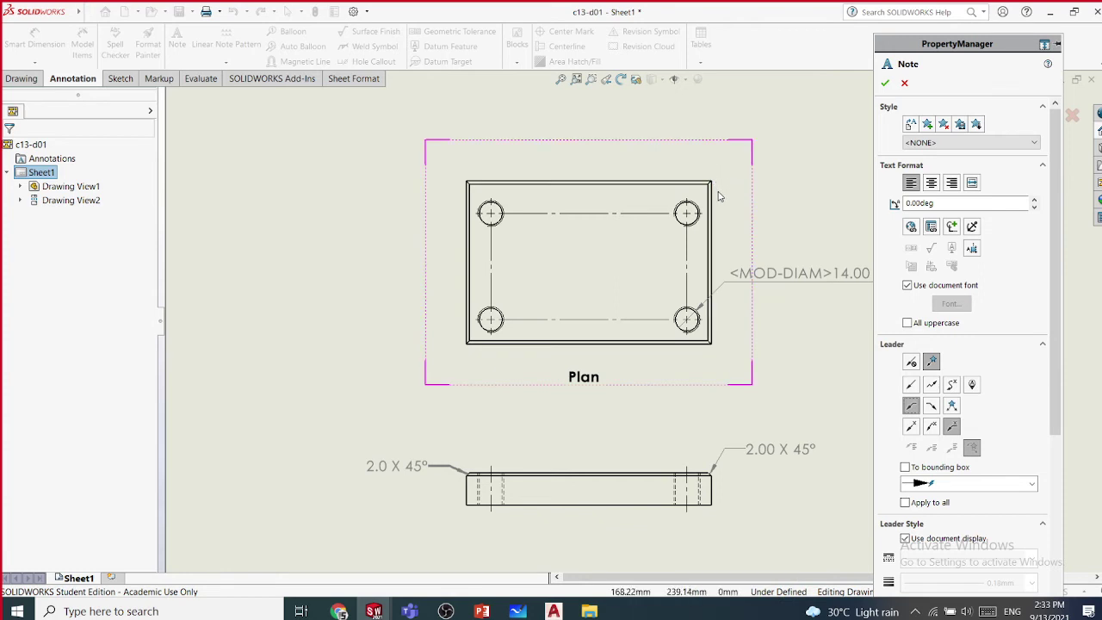
{"action": "left_click", "coordinate": [559, 475]}
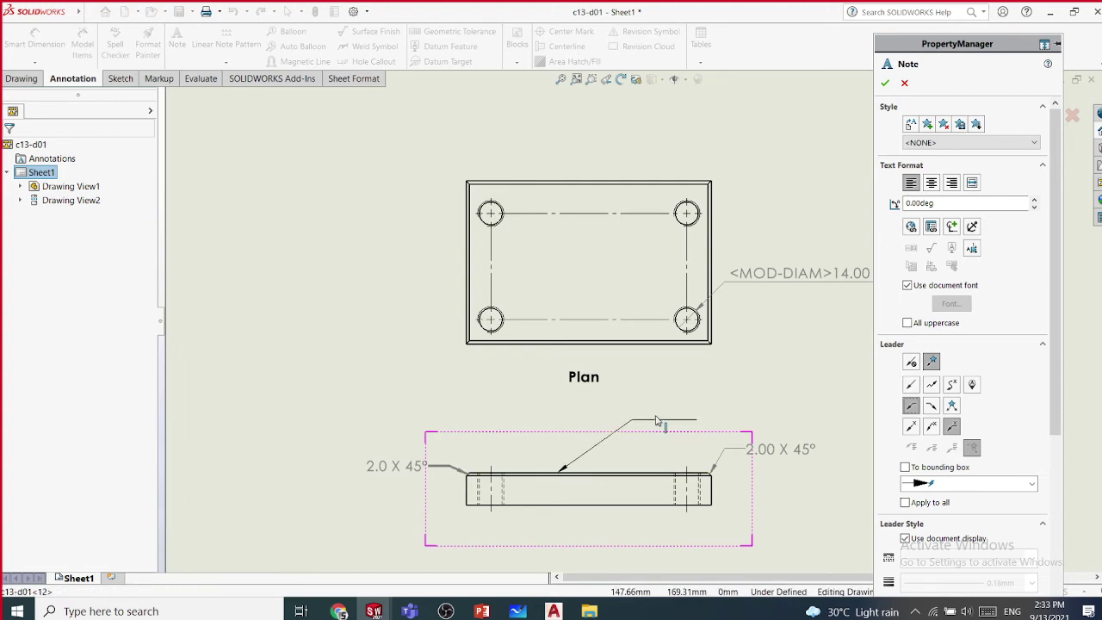
{"action": "left_click", "coordinate": [603, 421]}
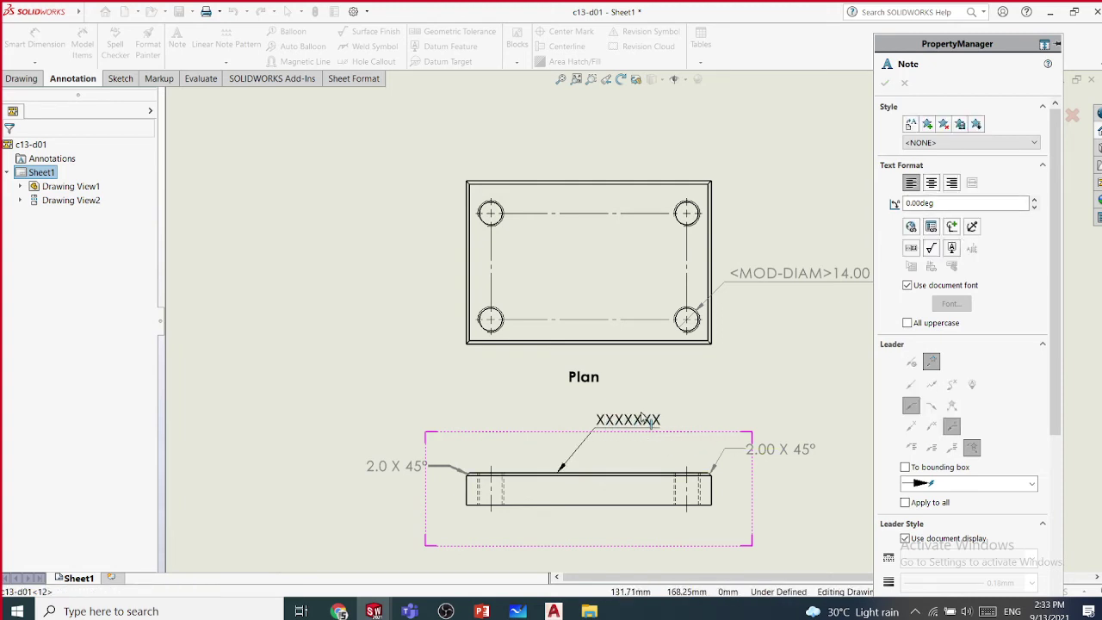
{"action": "type", "text": "dfndfndfj"}
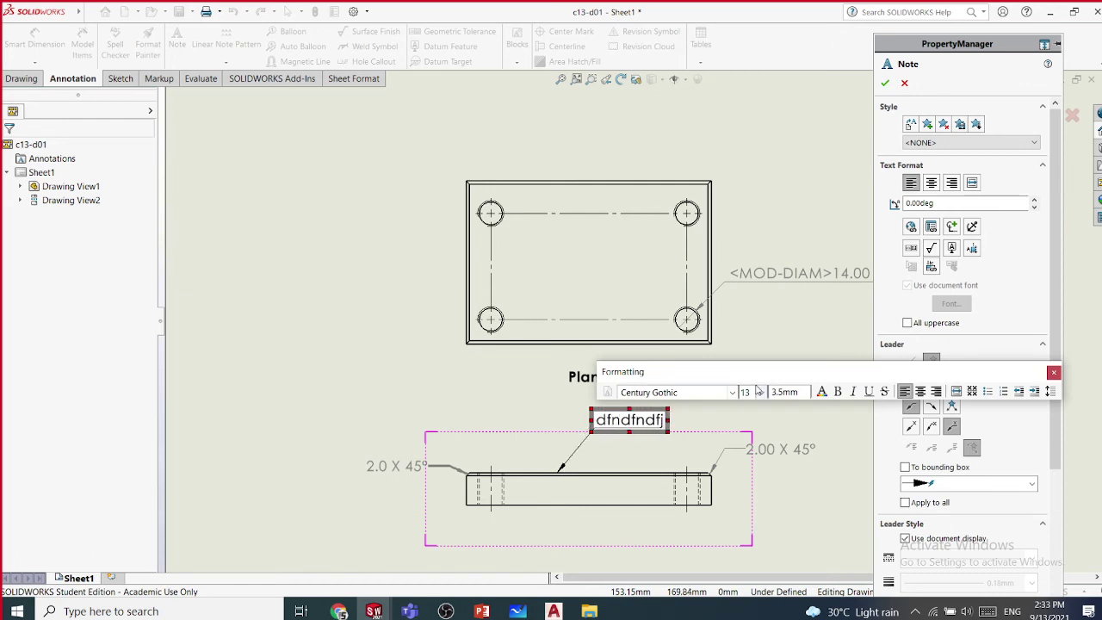
{"action": "left_click", "coordinate": [795, 341]}
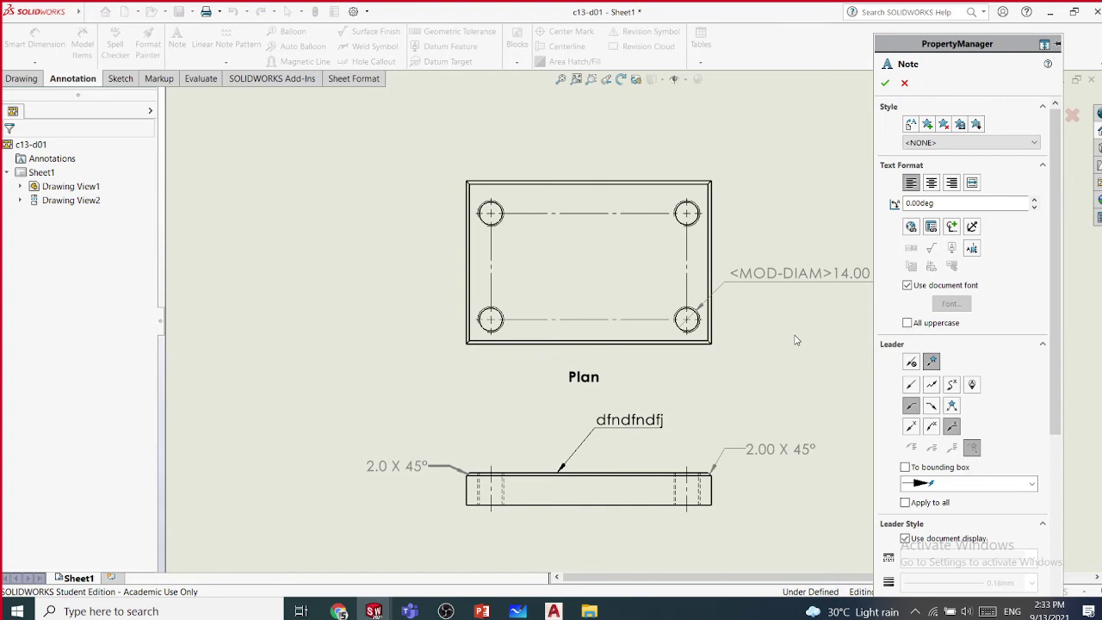
{"action": "scroll", "coordinate": [698, 482], "scroll_direction": "down", "scroll_amount": 2}
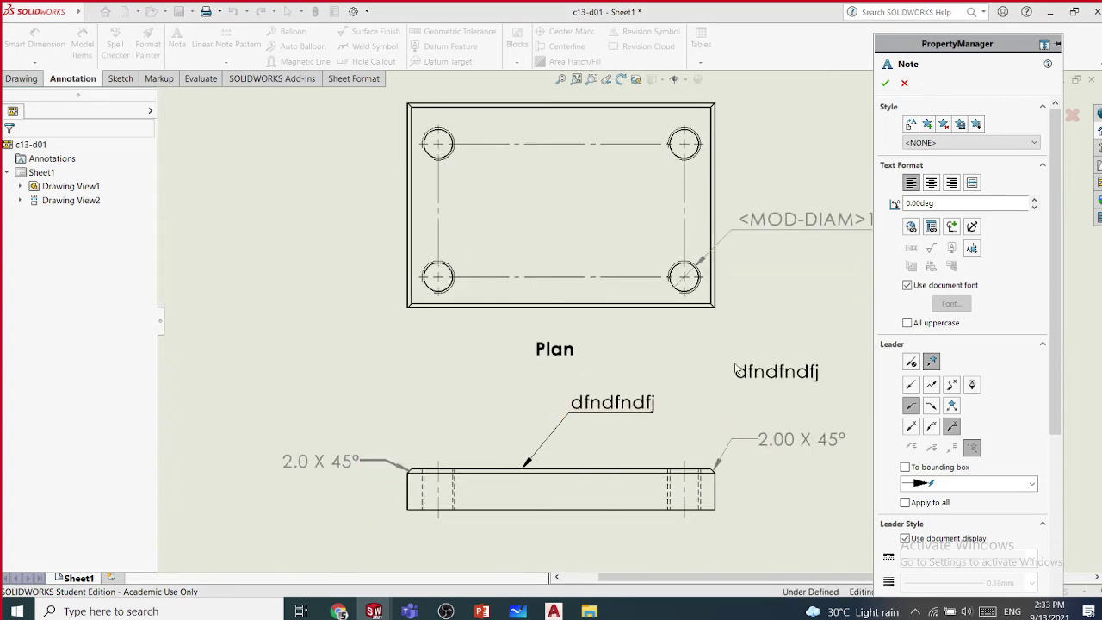
{"action": "key", "text": "Escape"}
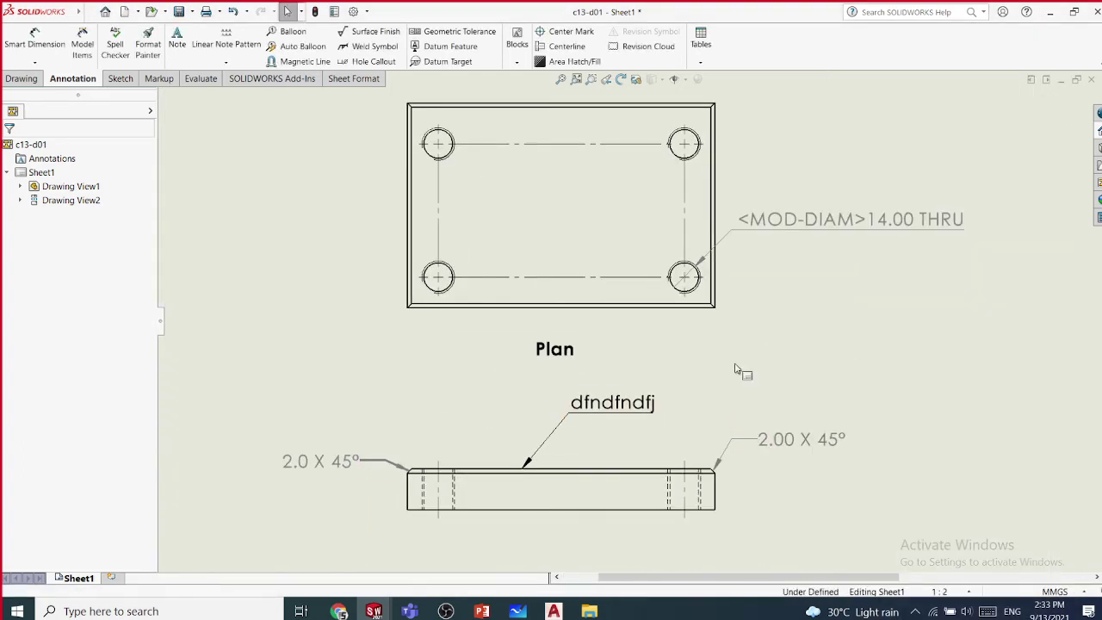
- Try the straight and underlined leader styles on the "dfndfndfj" note and set it to a bent leader
{"action": "left_click", "coordinate": [618, 419]}
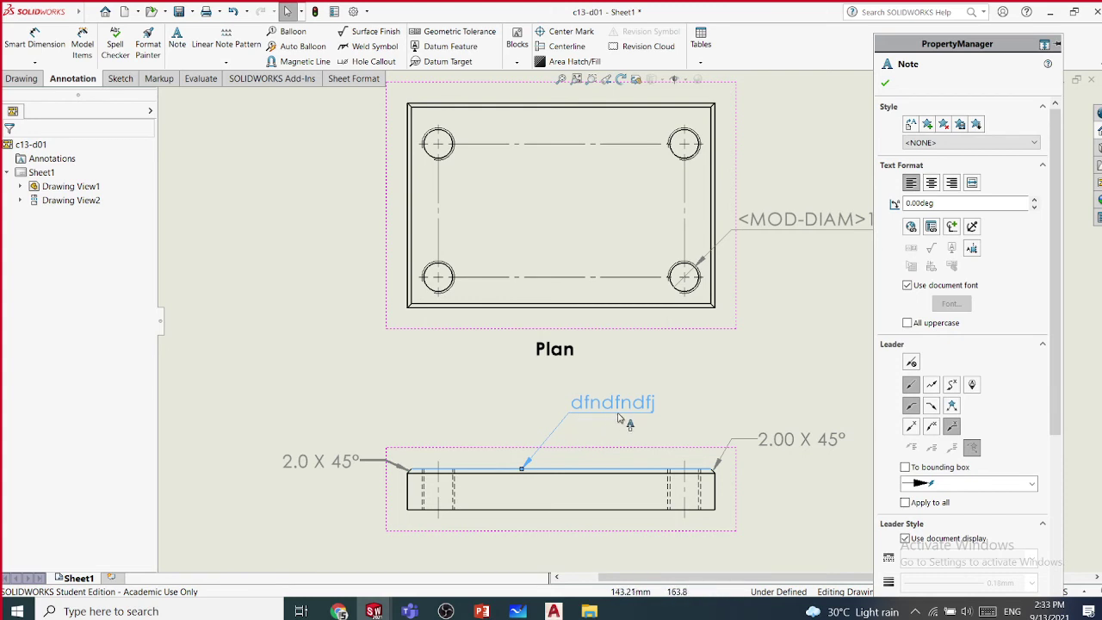
{"action": "left_click", "coordinate": [932, 427]}
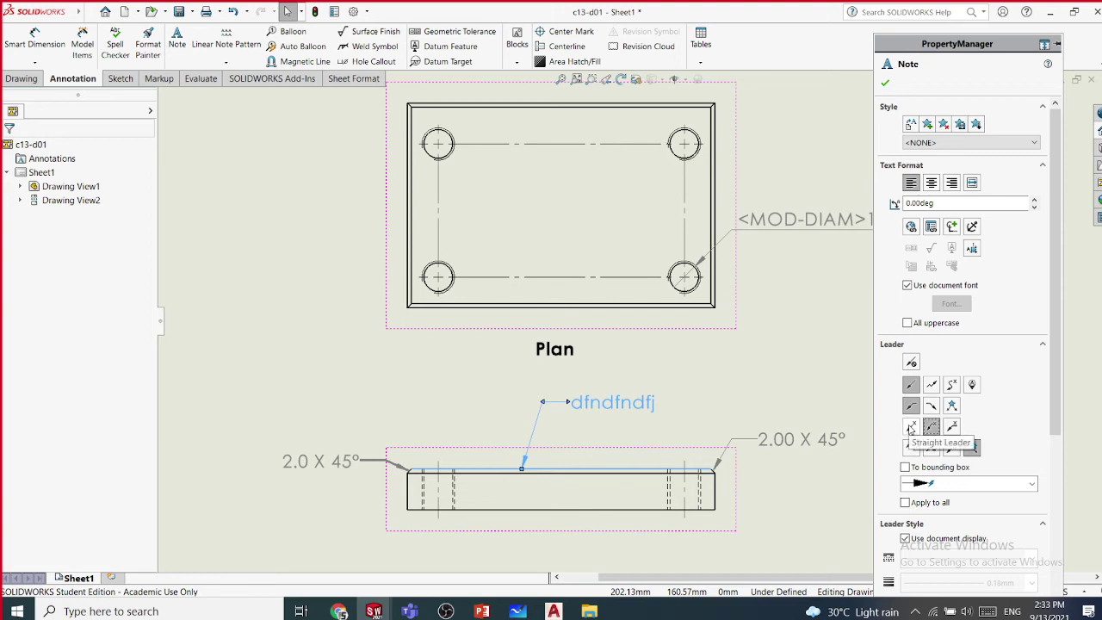
{"action": "left_click", "coordinate": [911, 427]}
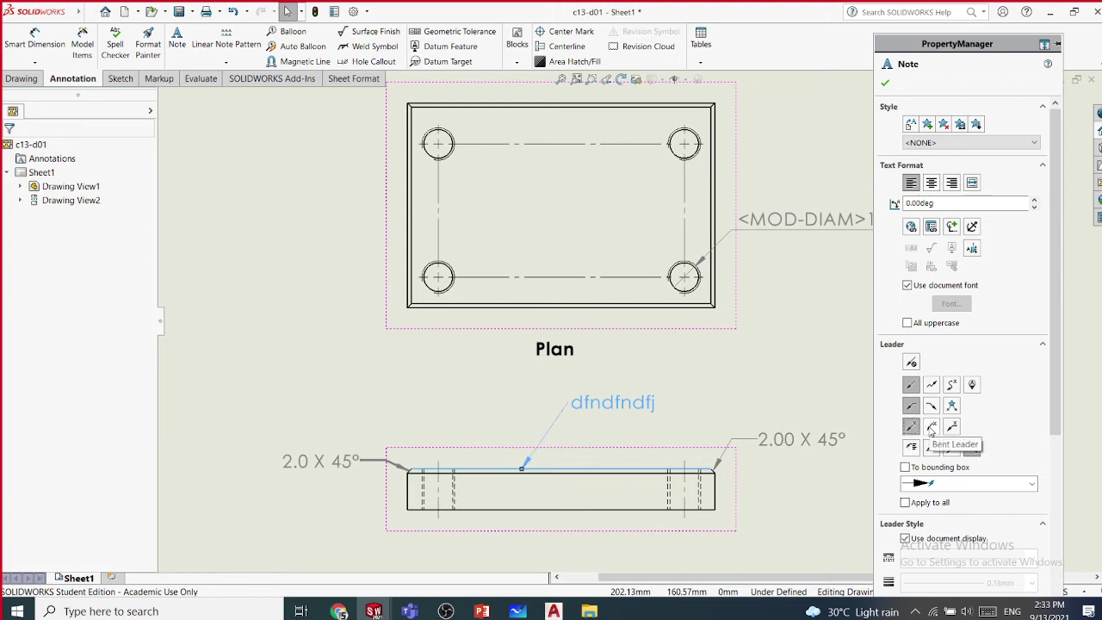
{"action": "left_click", "coordinate": [932, 428]}
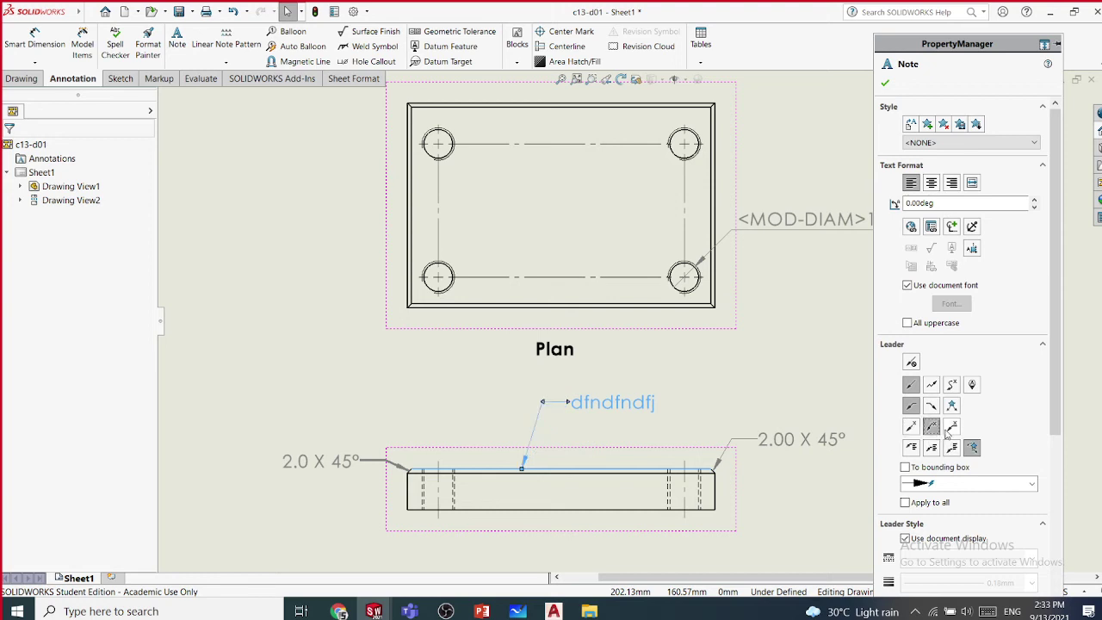
{"action": "left_click", "coordinate": [952, 429]}
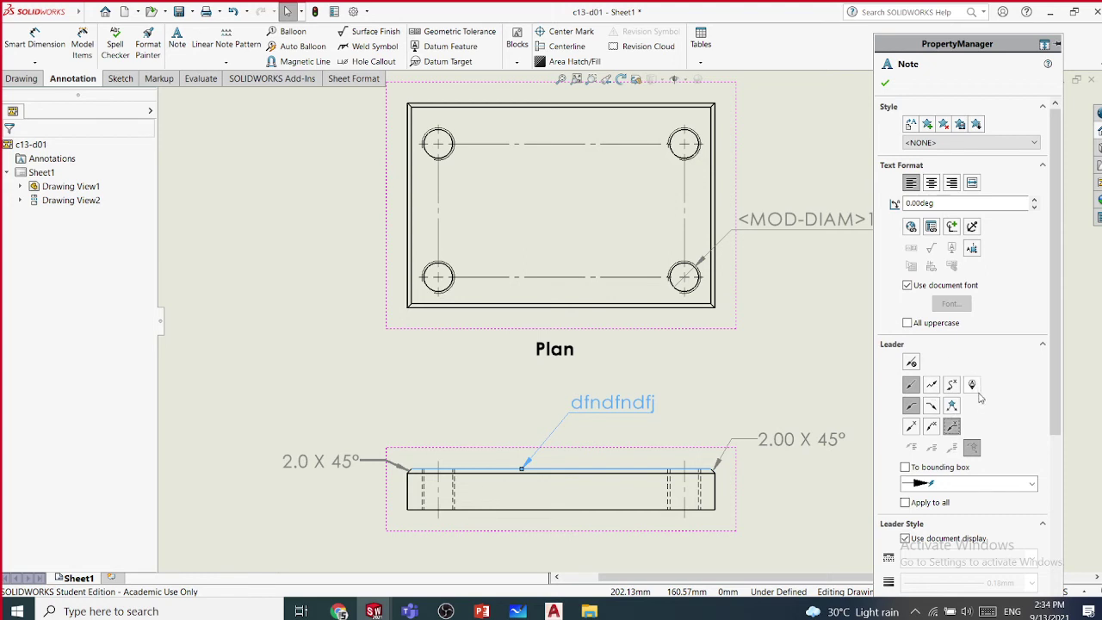
{"action": "left_click", "coordinate": [934, 430]}
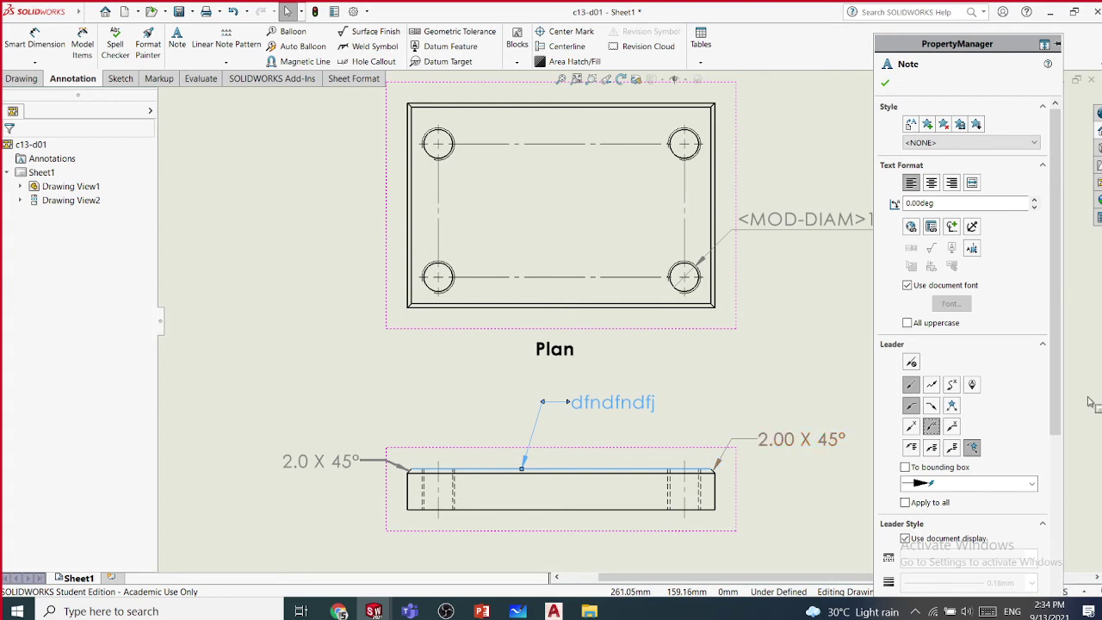
- Try Triangle and Square borders on the "dfndfndfj" note, restore the border to None and close the note's properties
{"action": "left_click_drag", "start_coordinate": [1056, 408], "coordinate": [1052, 540]}
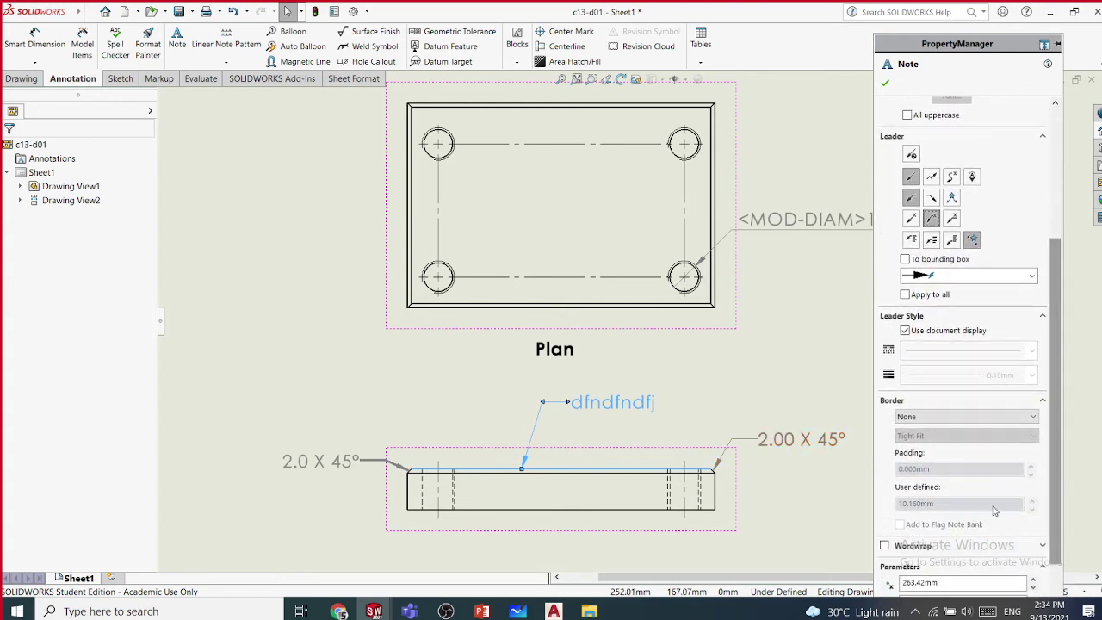
{"action": "left_click", "coordinate": [931, 421]}
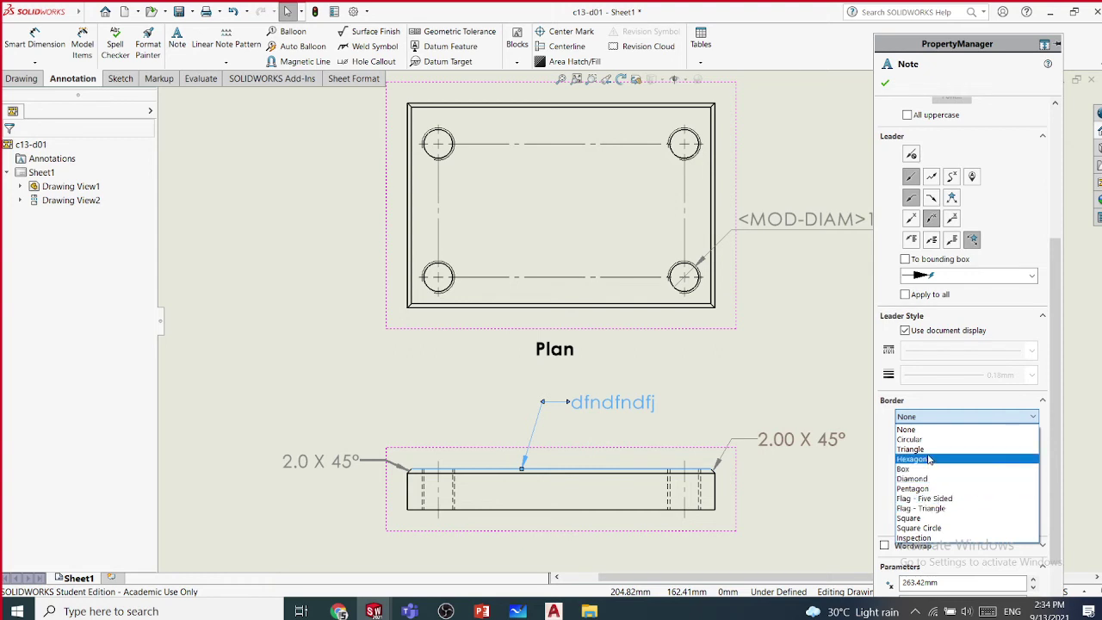
{"action": "left_click", "coordinate": [928, 449]}
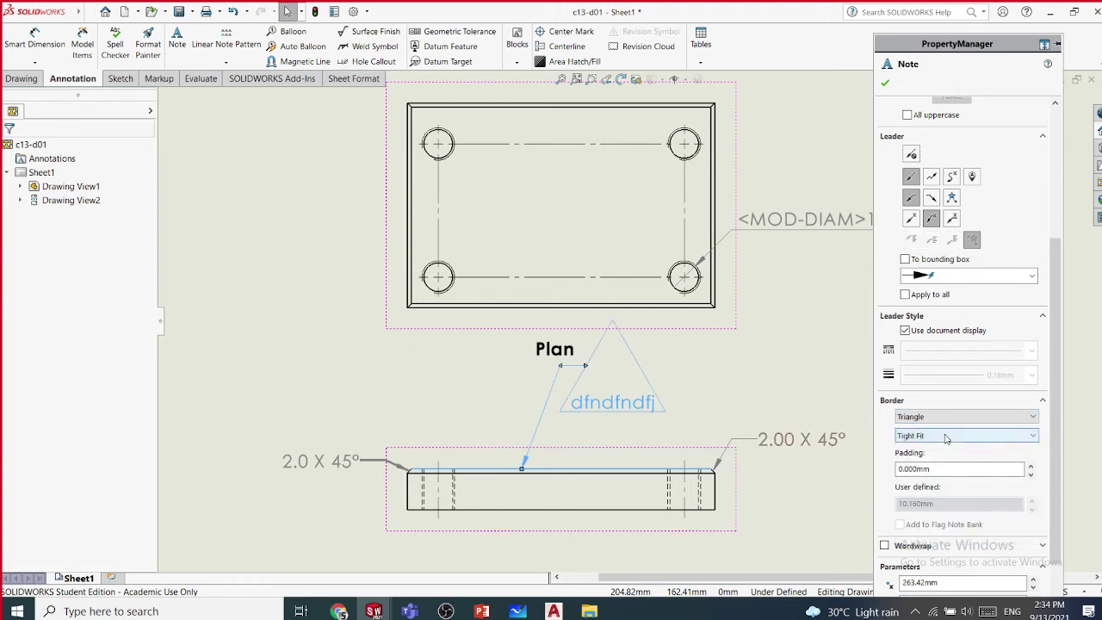
{"action": "left_click", "coordinate": [944, 419]}
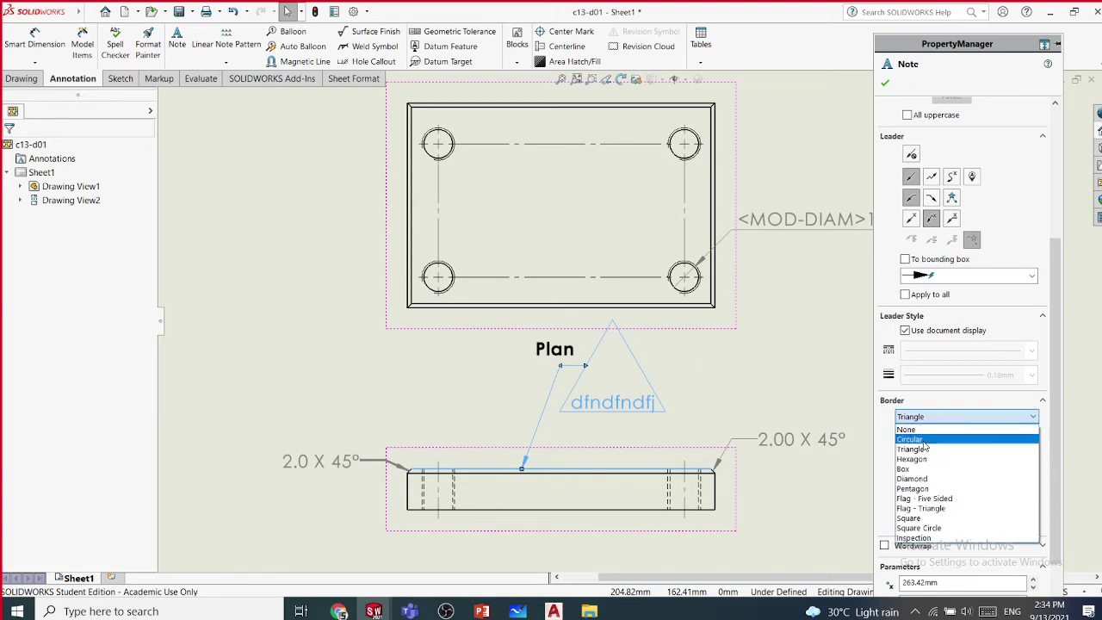
{"action": "left_click", "coordinate": [920, 519]}
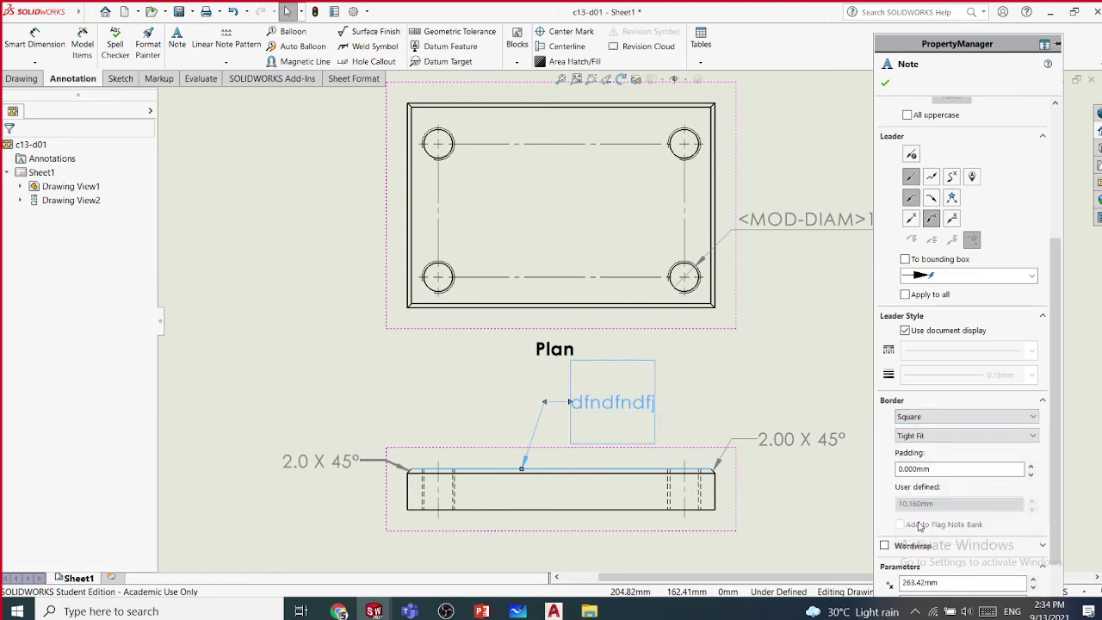
{"action": "left_click", "coordinate": [939, 416]}
{"action": "left_click", "coordinate": [928, 437]}
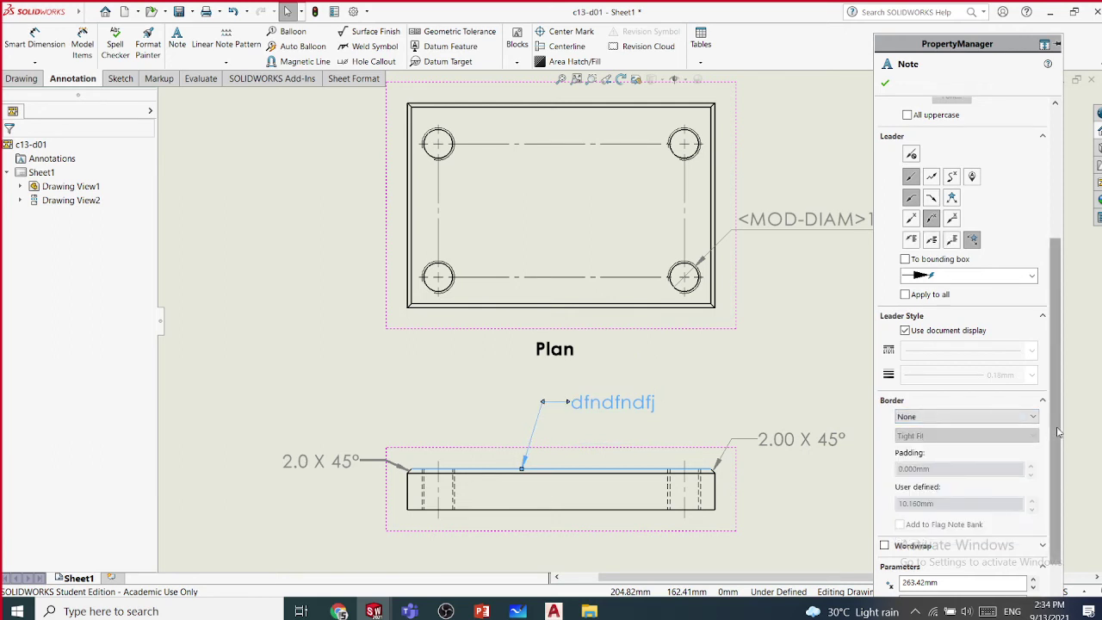
{"action": "left_click_drag", "start_coordinate": [1051, 426], "coordinate": [1057, 479]}
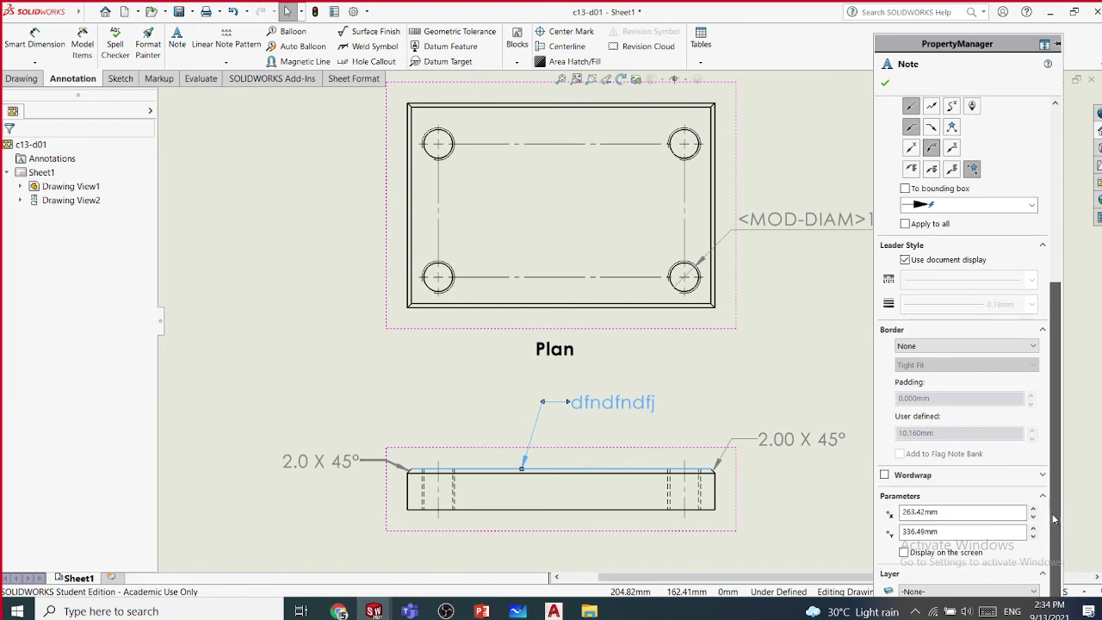
{"action": "scroll", "coordinate": [1060, 499], "scroll_direction": "up", "scroll_amount": 3}
{"action": "scroll", "coordinate": [1065, 400], "scroll_direction": "up", "scroll_amount": 2}
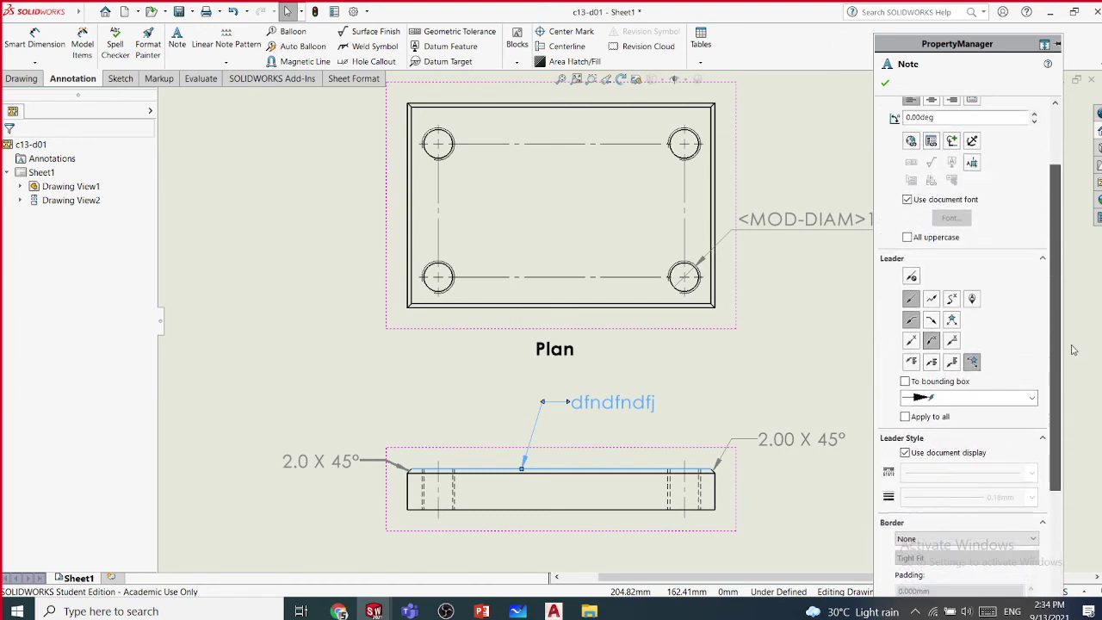
{"action": "scroll", "coordinate": [1064, 341], "scroll_direction": "up", "scroll_amount": 2}
{"action": "key", "text": "Escape"}
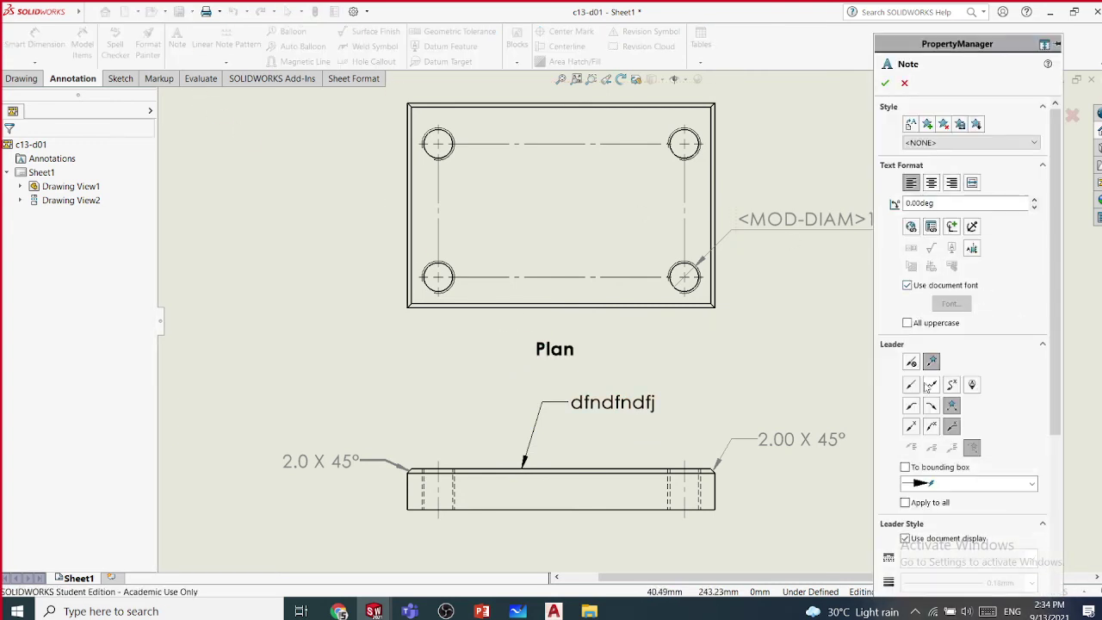
- Add a note reading "fgfkgfkk" with a right-side leader attached to the lower edge of the upper plate view
{"action": "left_click", "coordinate": [911, 406]}
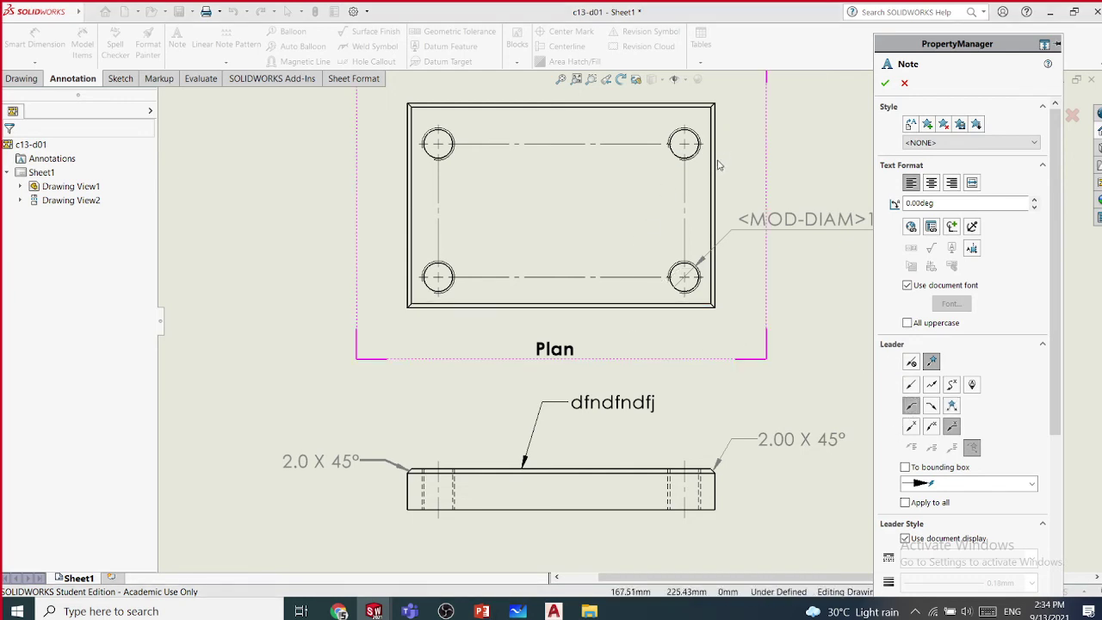
{"action": "left_click", "coordinate": [443, 307]}
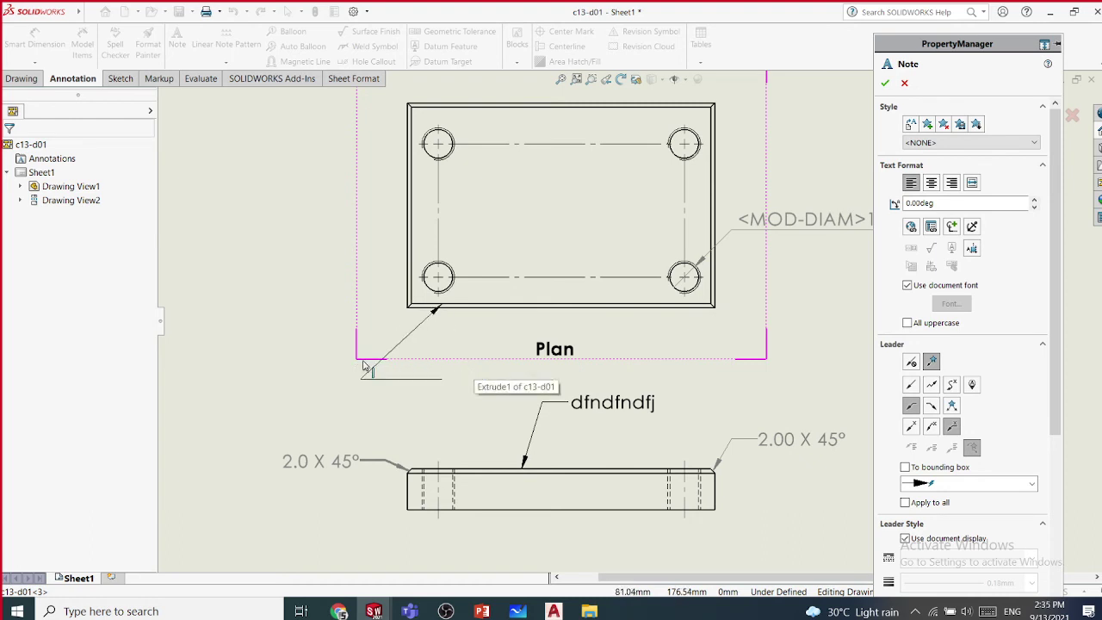
{"action": "left_click", "coordinate": [931, 406]}
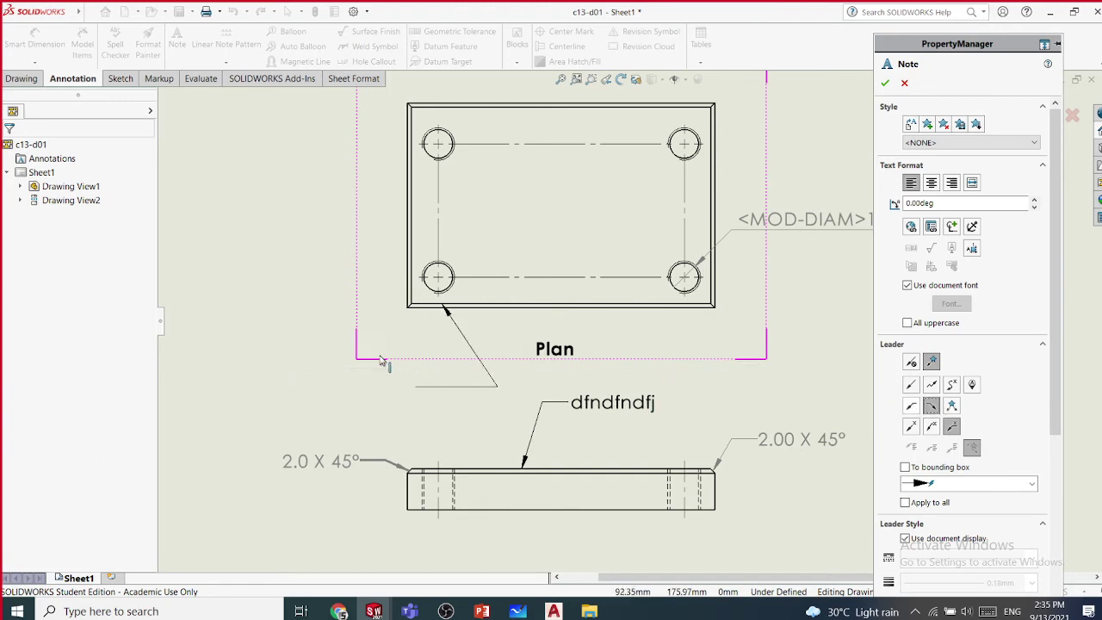
{"action": "left_click", "coordinate": [286, 340]}
{"action": "type", "text": "fgfkgfkk"}
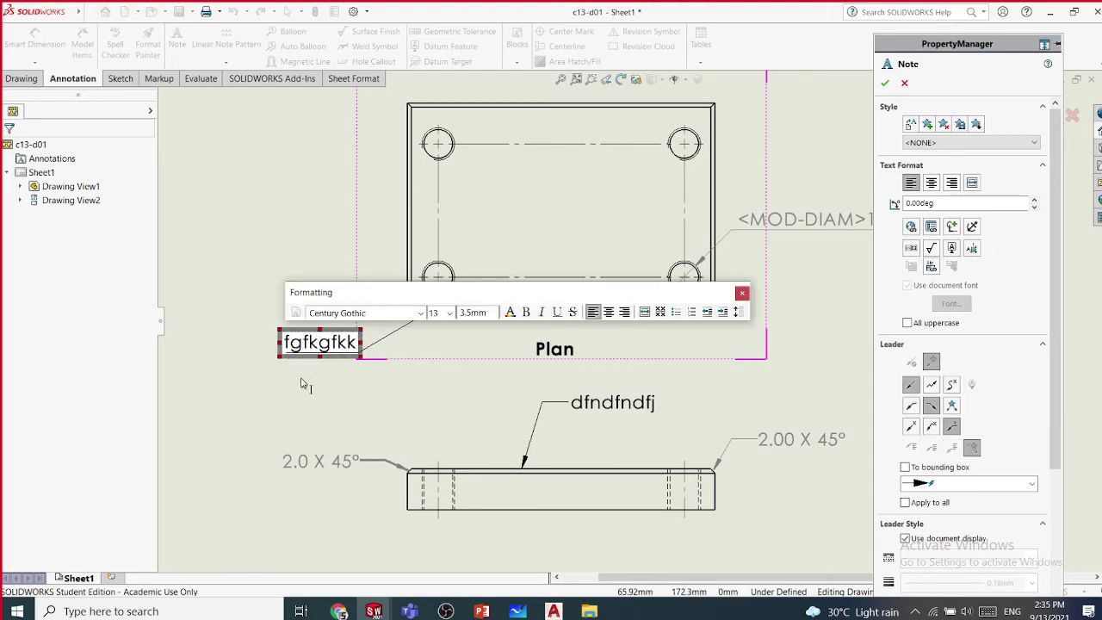
{"action": "left_click", "coordinate": [302, 385]}
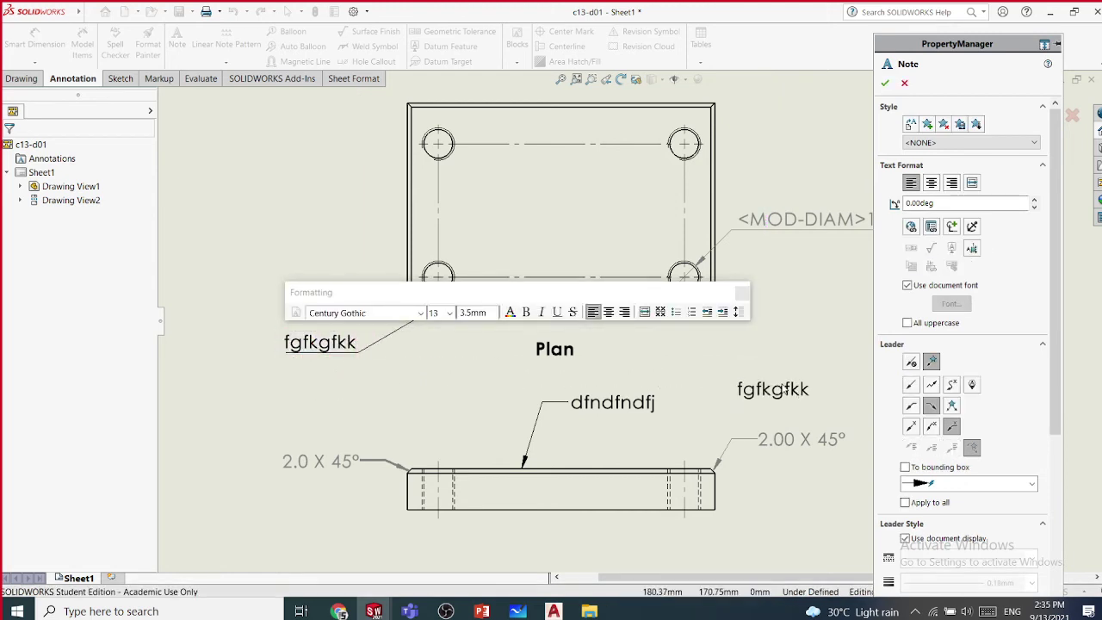
{"action": "key", "text": "Escape"}
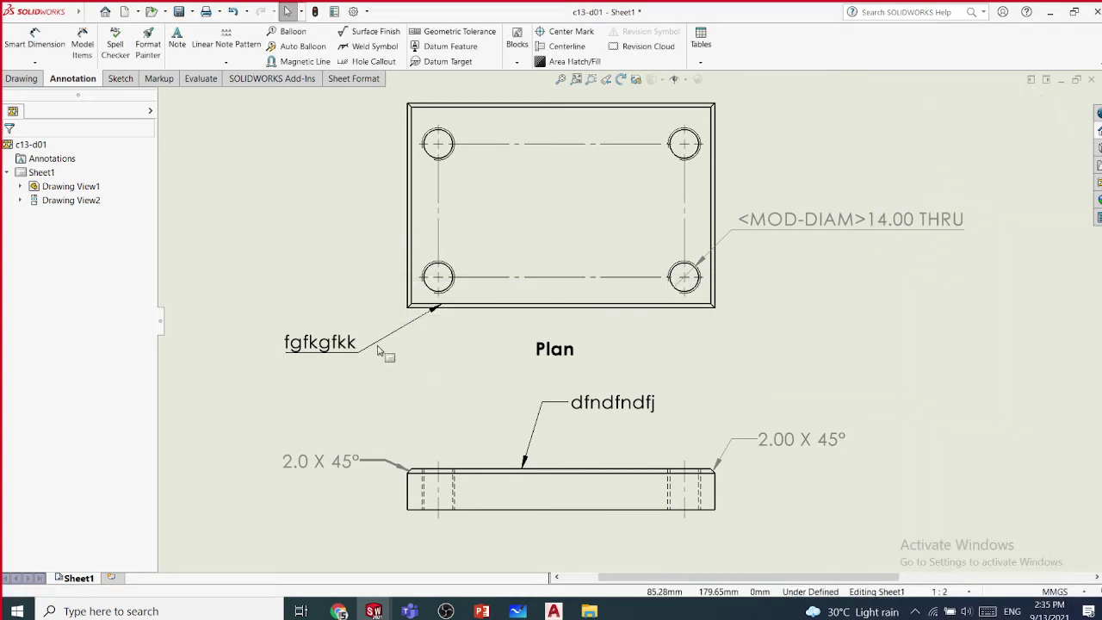
- Change the "fgfkgfkk" note to a bent leader and accept the change
{"action": "left_click", "coordinate": [375, 347]}
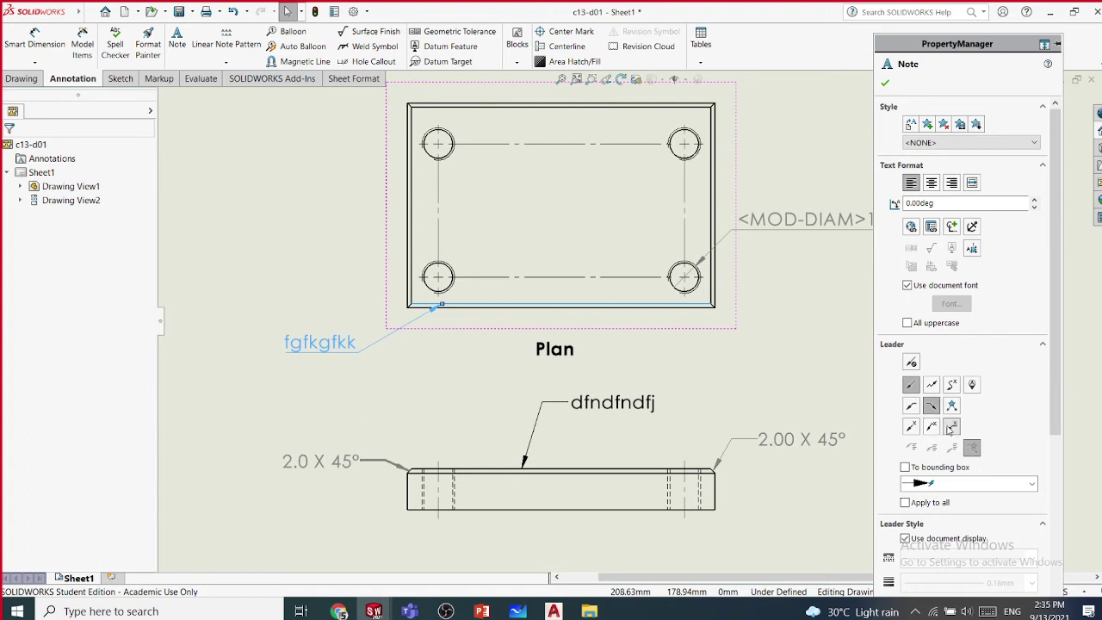
{"action": "left_click", "coordinate": [931, 426]}
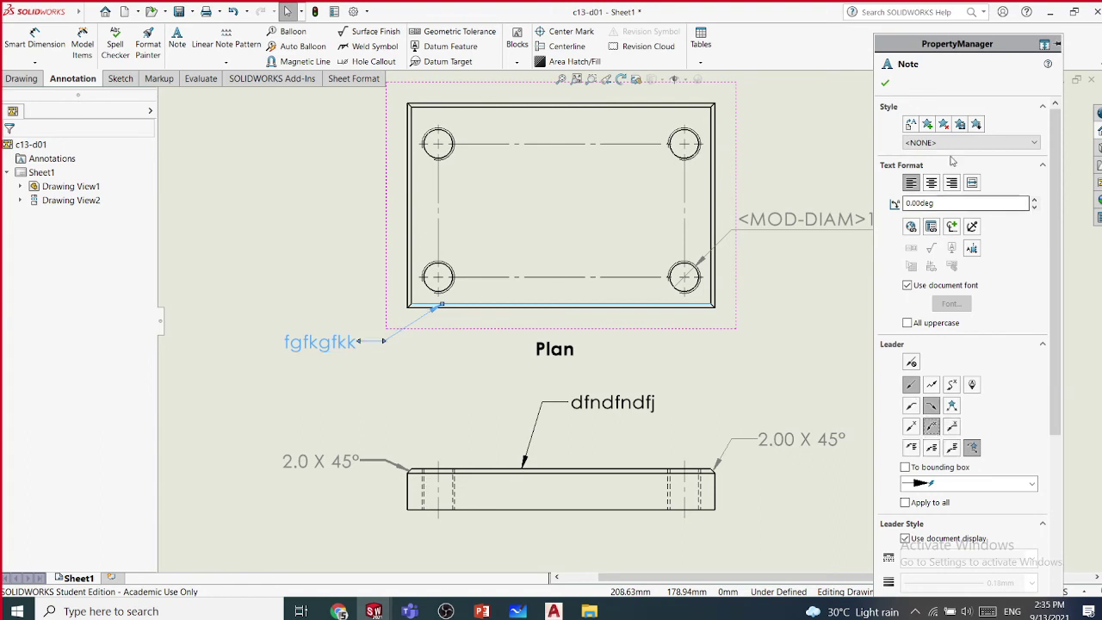
{"action": "left_click", "coordinate": [885, 84]}
{"action": "left_click", "coordinate": [859, 162]}
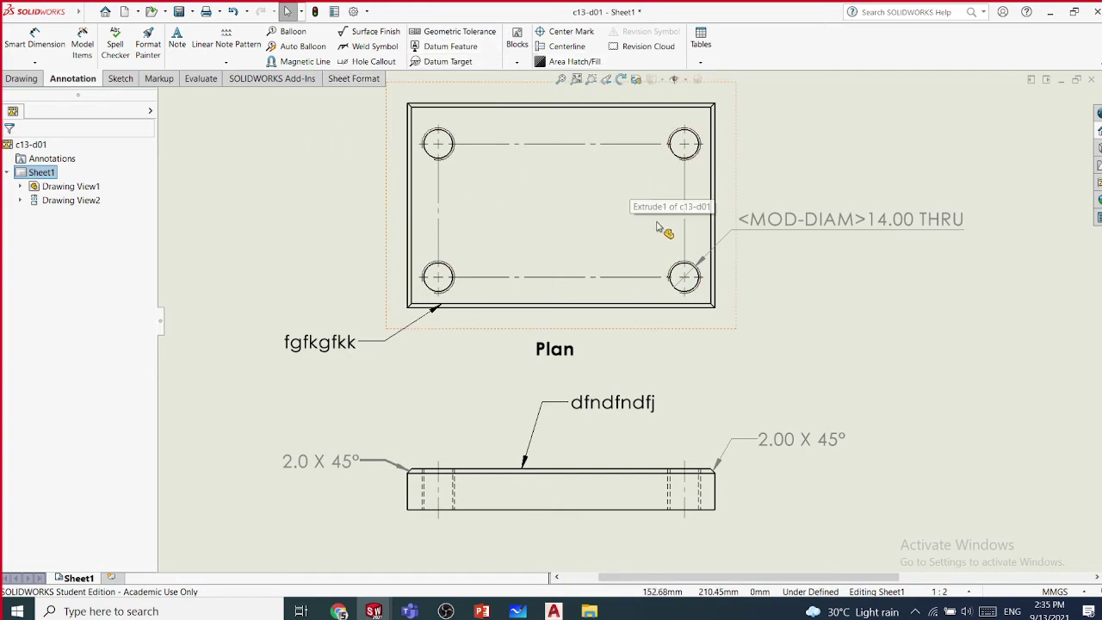
- Switch to the Chapter 15 presentation in PowerPoint and advance to the slide on adding surface finish symbols
{"action": "scroll", "coordinate": [663, 228], "scroll_direction": "up", "scroll_amount": 3}
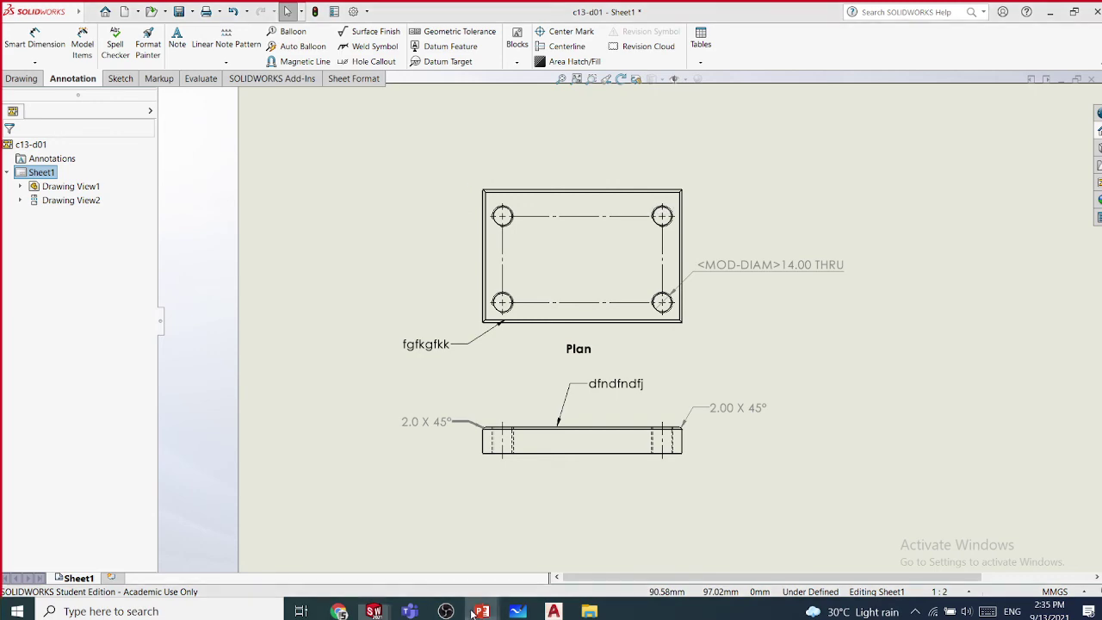
{"action": "mouse_move", "coordinate": [475, 611]}
{"action": "left_click", "coordinate": [385, 568]}
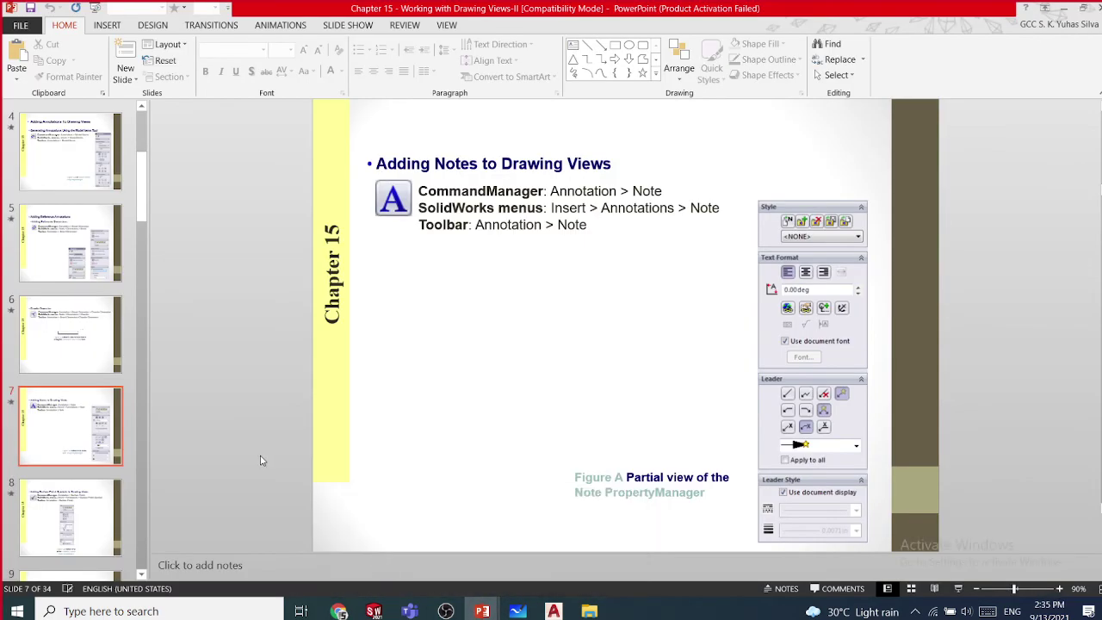
{"action": "scroll", "coordinate": [262, 461], "scroll_direction": "down", "scroll_amount": 1}
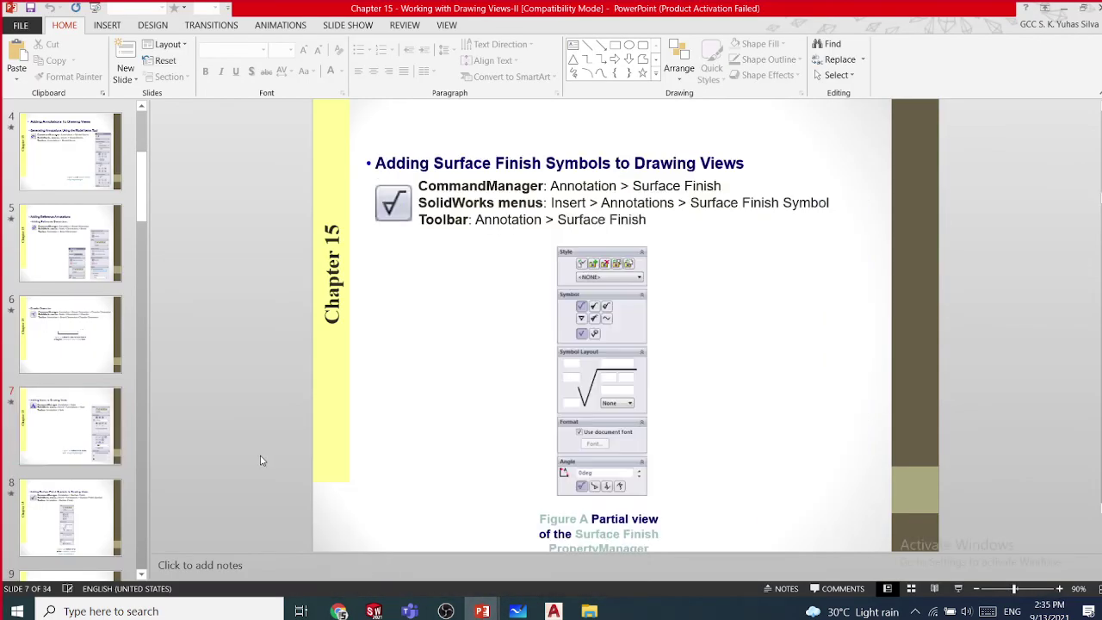
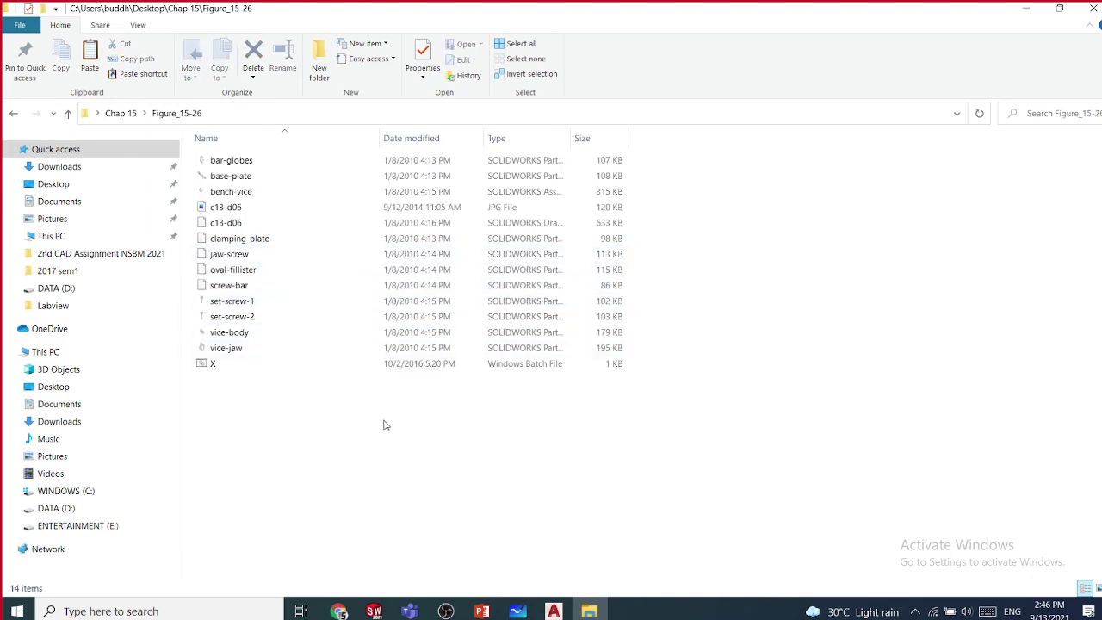
- Go up to the Chap 15 folder and open its Figure_15-20 subfolder
{"action": "left_click", "coordinate": [121, 113]}
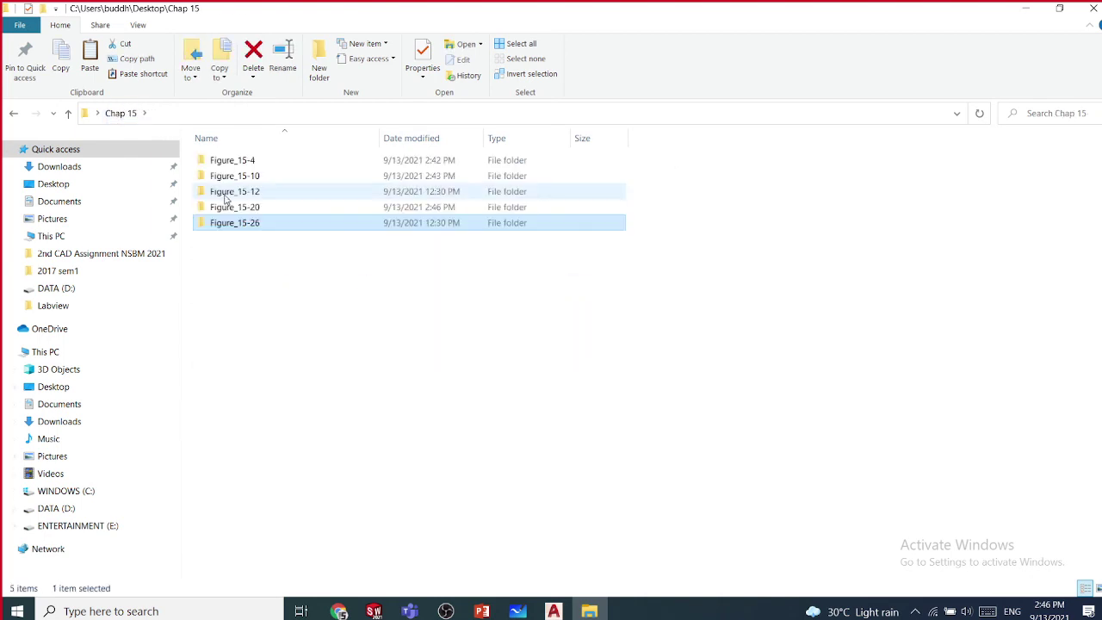
{"action": "double_click", "coordinate": [233, 207]}
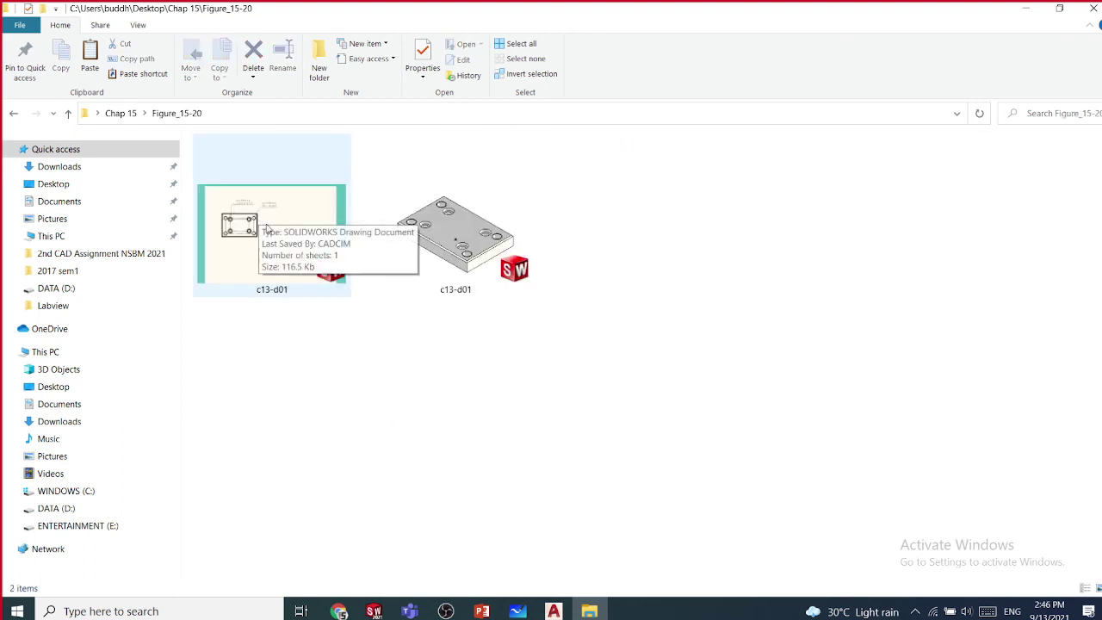
- View the cosmetic threads slide of the Chapter 15 presentation in PowerPoint and switch back to SOLIDWORKS
{"action": "left_click", "coordinate": [483, 612]}
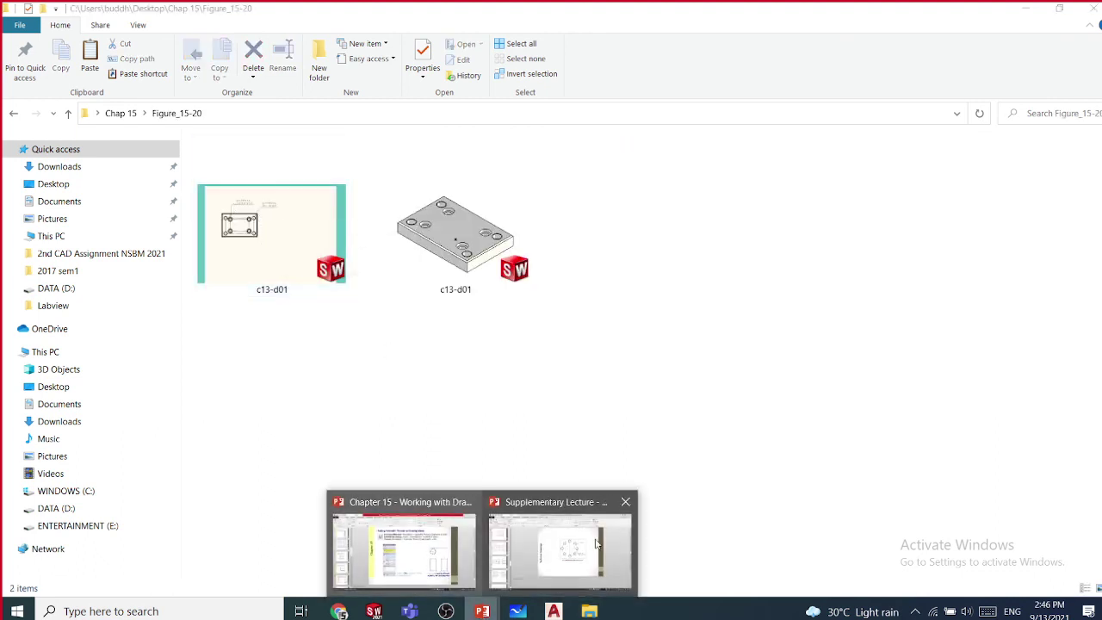
{"action": "mouse_move", "coordinate": [605, 527]}
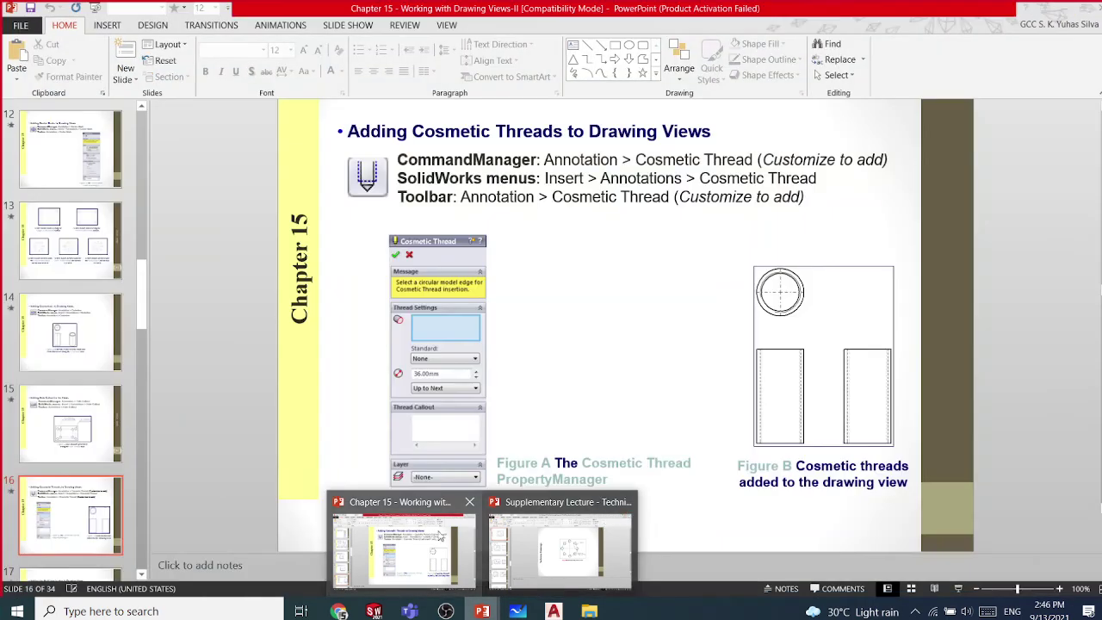
{"action": "left_click", "coordinate": [435, 535]}
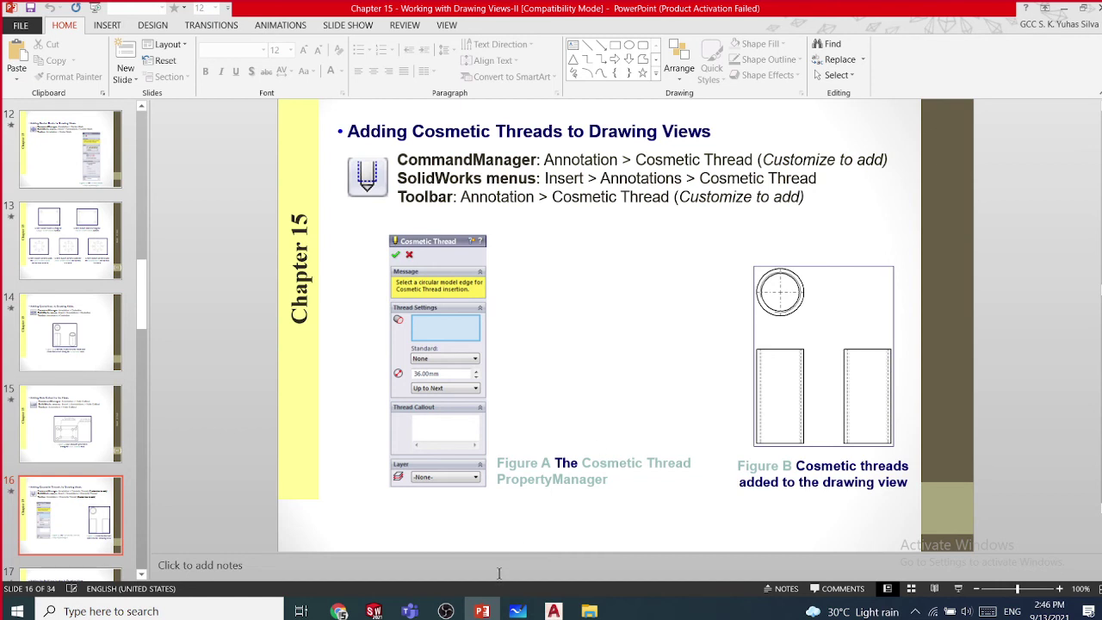
{"action": "mouse_move", "coordinate": [379, 614]}
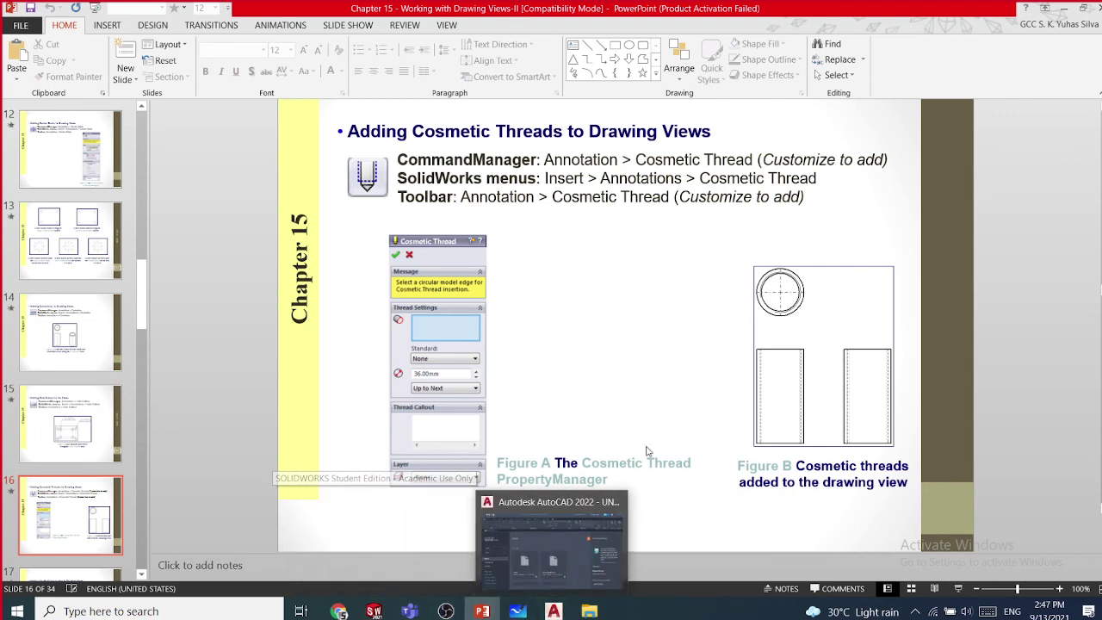
{"action": "left_click", "coordinate": [374, 611]}
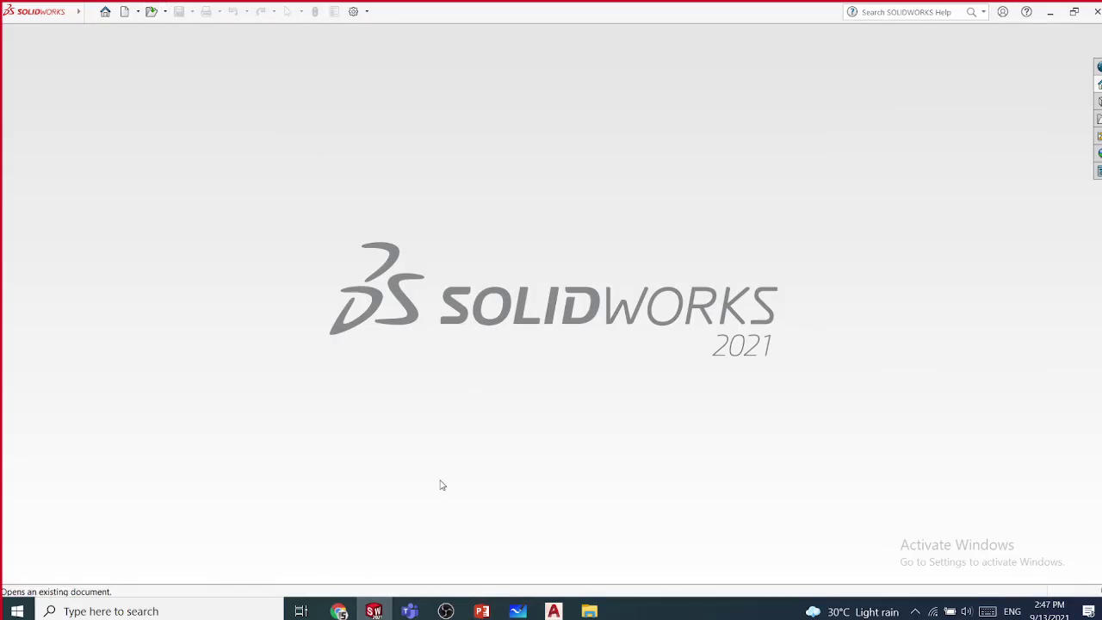
- Open the c13-d01 drawing from the Figure_15-20 folder and expand Drawing View7 and its part in the feature tree
{"action": "left_click", "coordinate": [589, 611]}
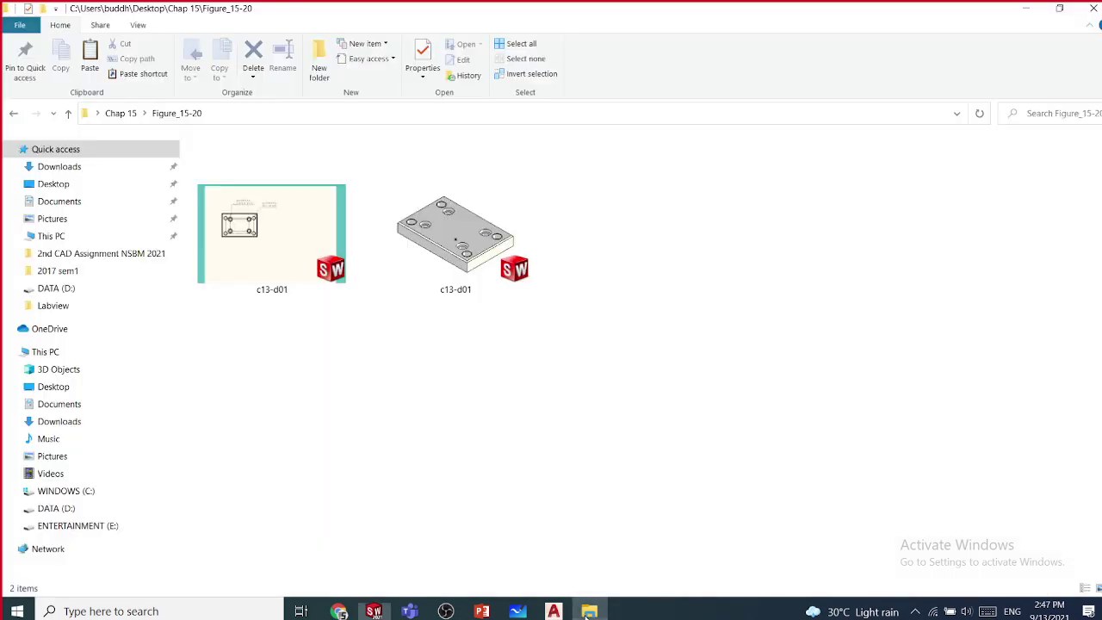
{"action": "double_click", "coordinate": [280, 260]}
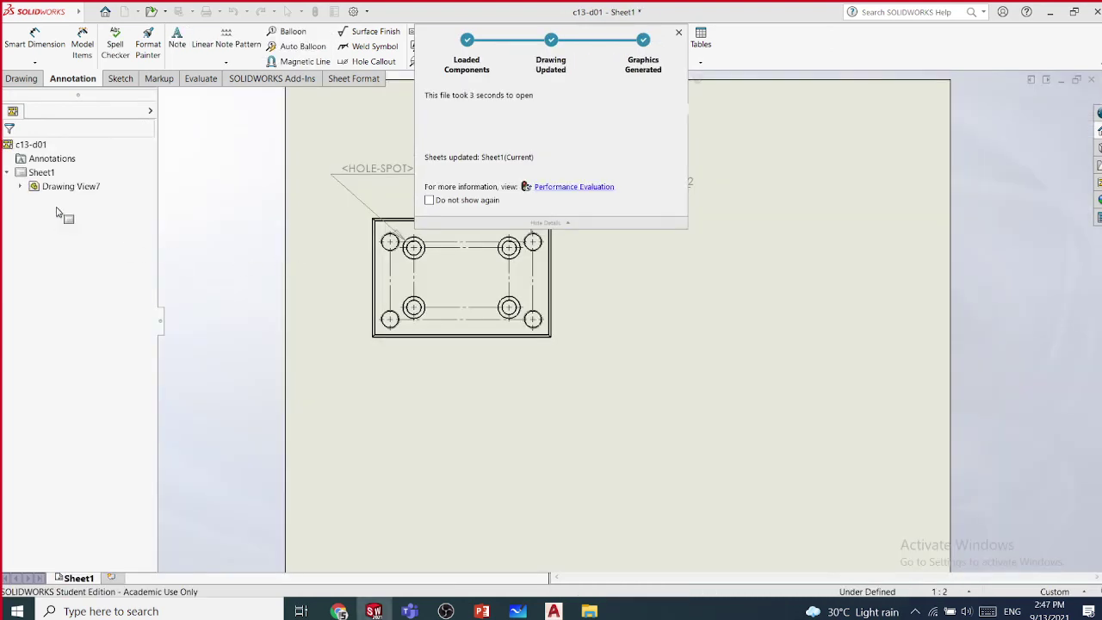
{"action": "left_click", "coordinate": [21, 189]}
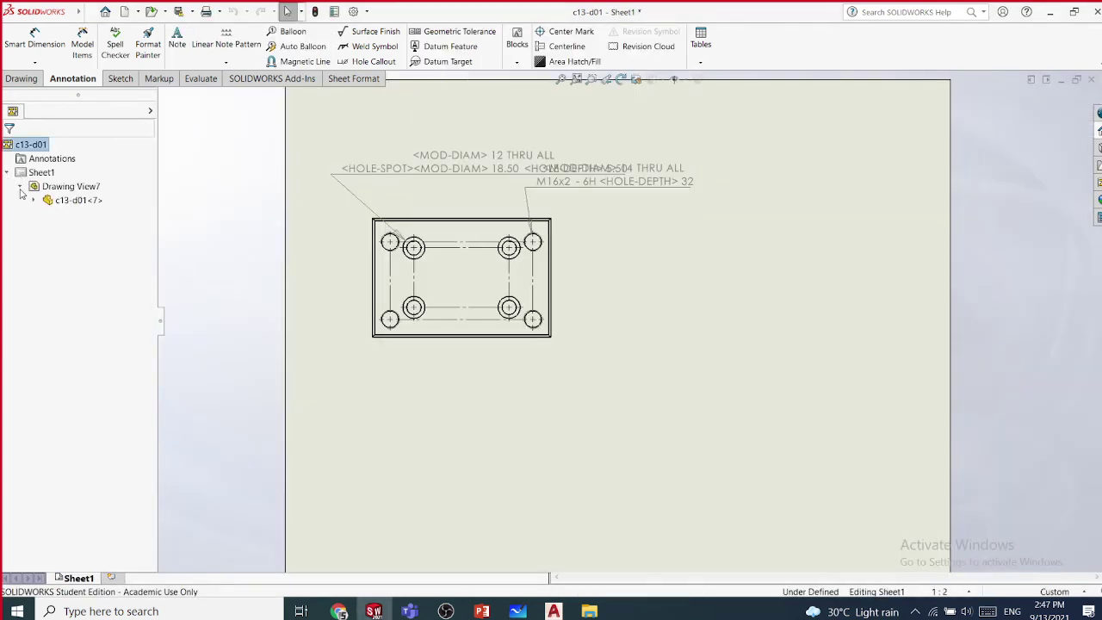
{"action": "left_click", "coordinate": [33, 201]}
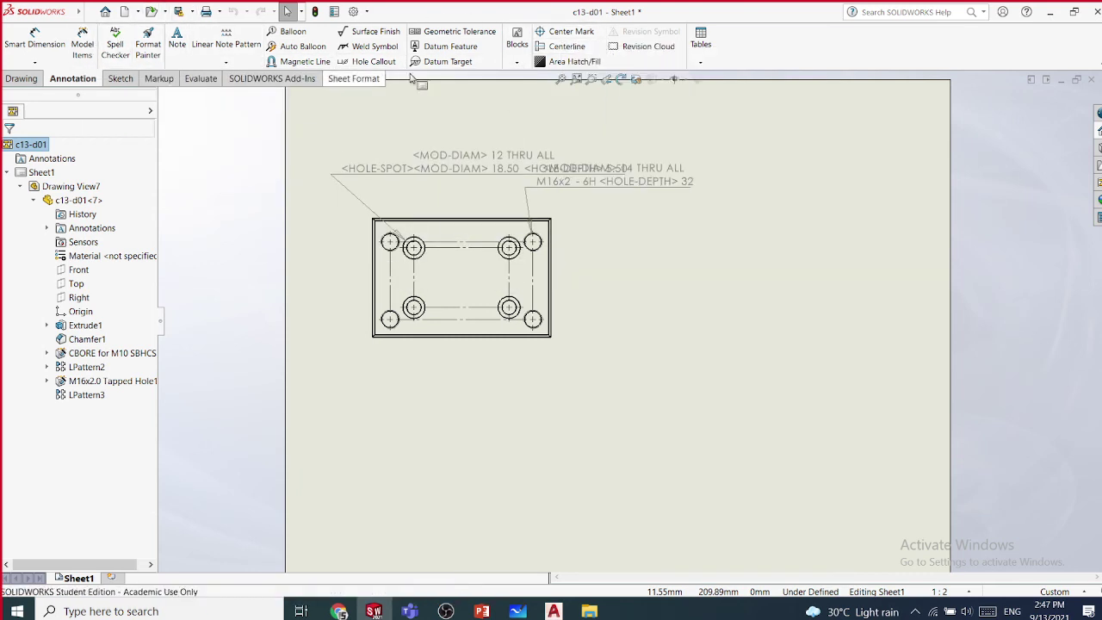
- Add a cosmetic thread to the plate's lower-left corner hole edge with standard None, 15 mm diameter and Up to Next
{"action": "mouse_move", "coordinate": [78, 11]}
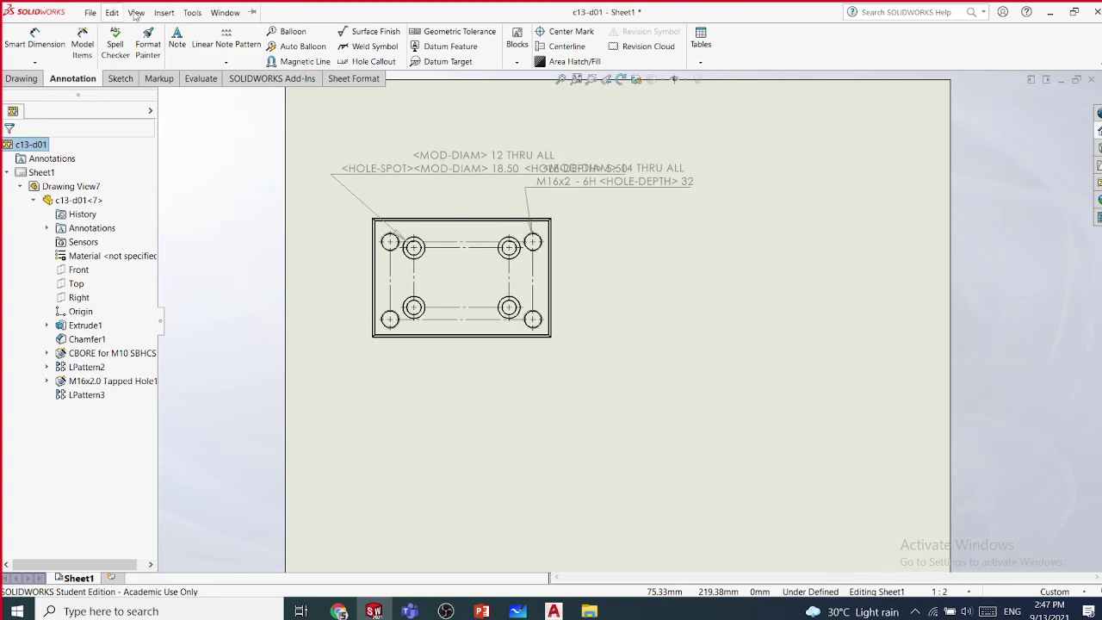
{"action": "left_click", "coordinate": [165, 13]}
{"action": "mouse_move", "coordinate": [215, 70]}
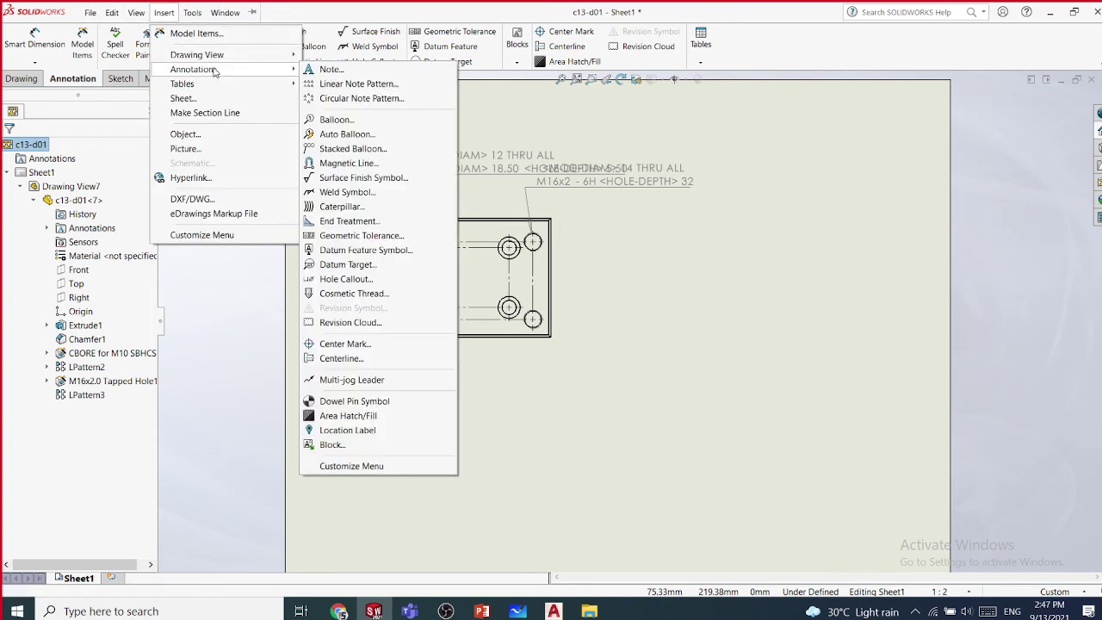
{"action": "left_click", "coordinate": [389, 293]}
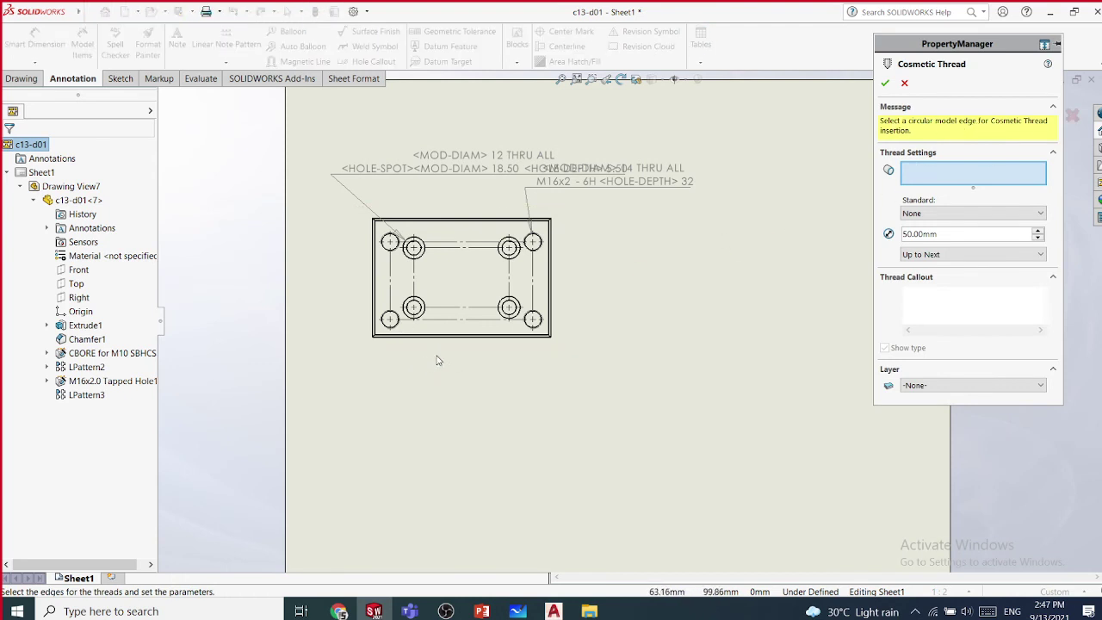
{"action": "scroll", "coordinate": [438, 359], "scroll_direction": "down", "scroll_amount": 5}
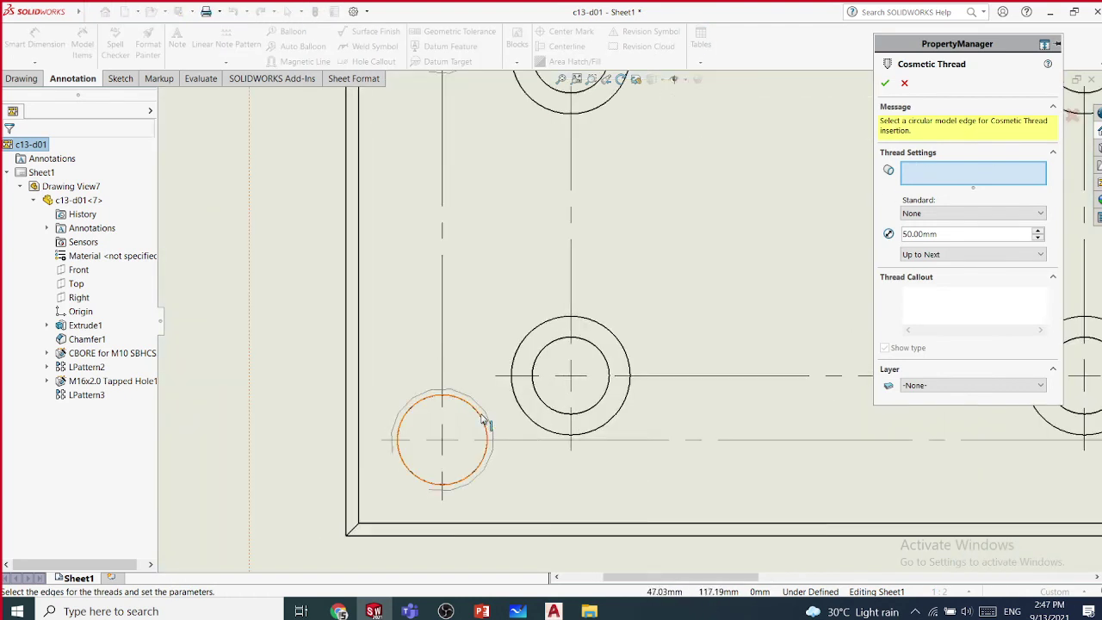
{"action": "left_click", "coordinate": [486, 424]}
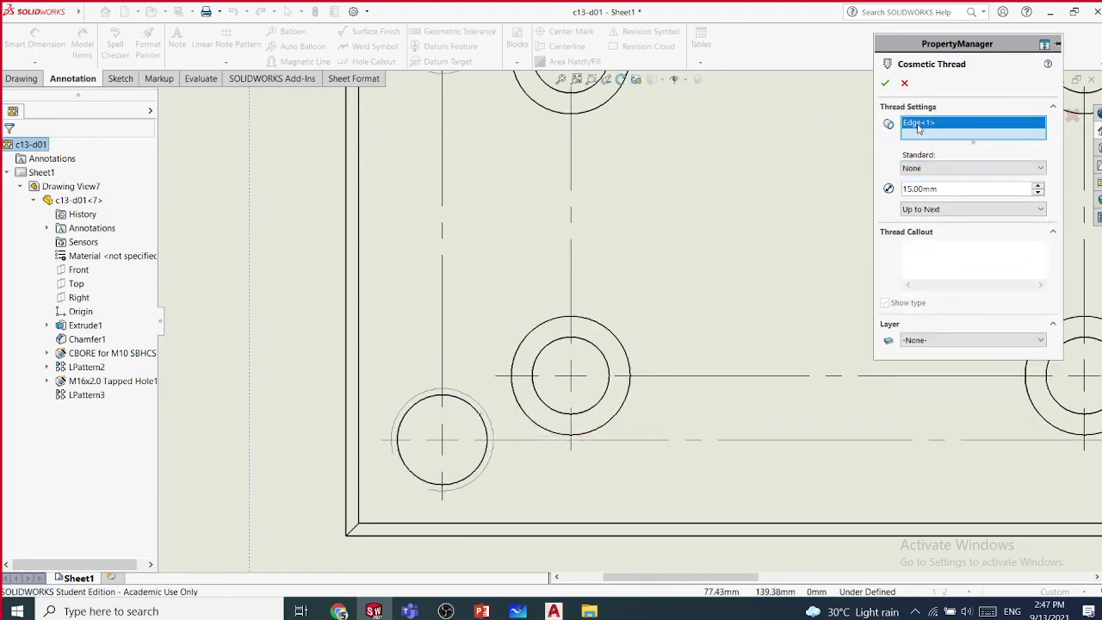
{"action": "left_click", "coordinate": [883, 83]}
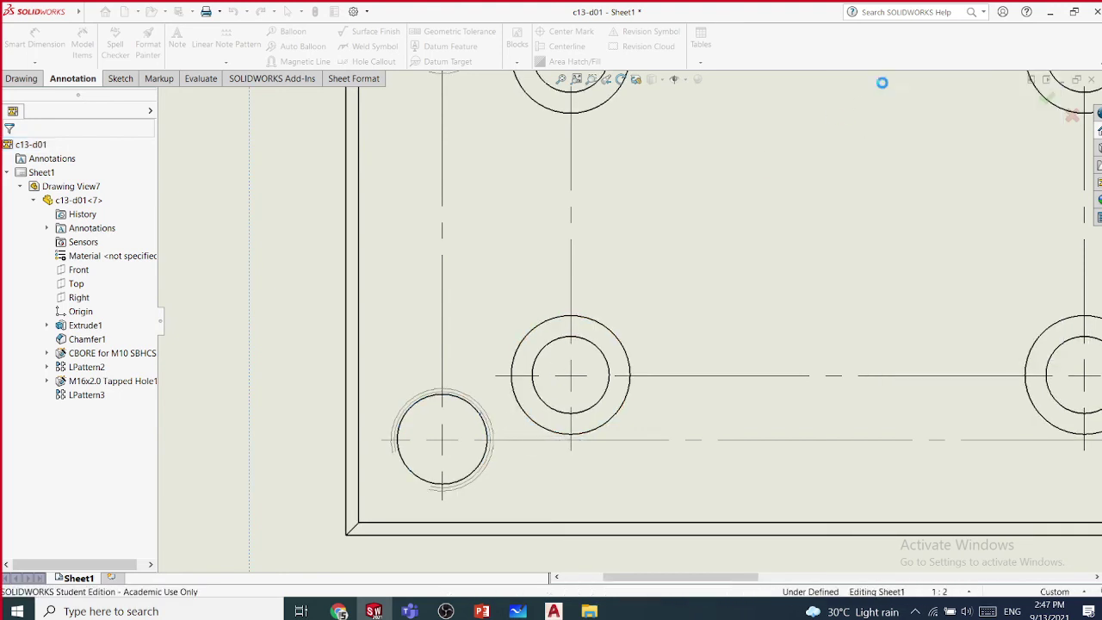
{"action": "scroll", "coordinate": [492, 485], "scroll_direction": "down", "scroll_amount": 3}
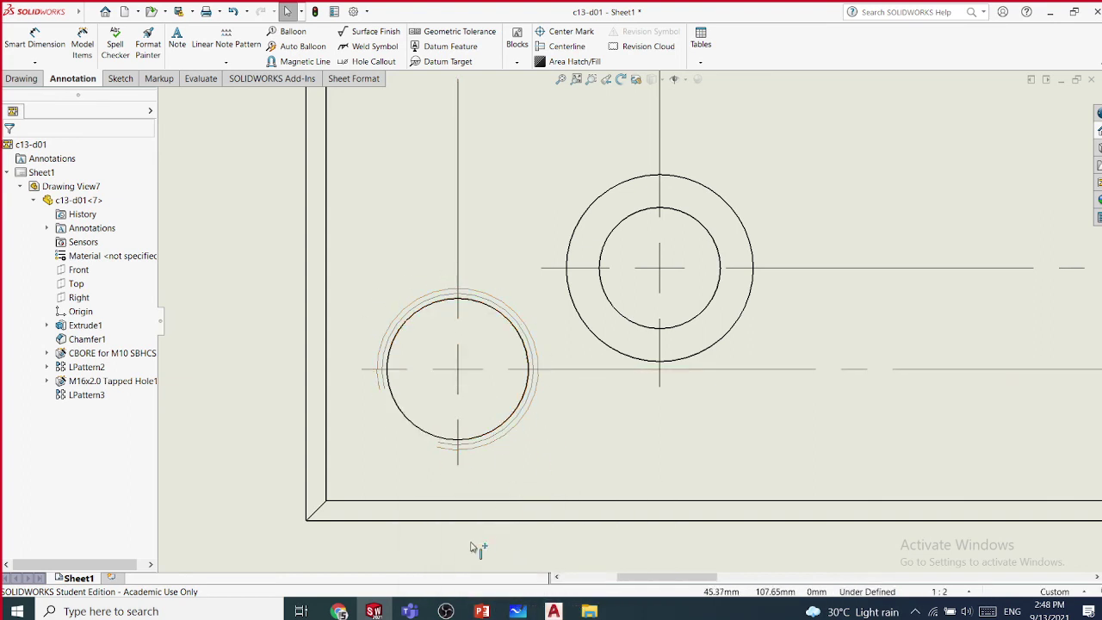
- Check the cosmetic thread example slide in PowerPoint, return to SOLIDWORKS and examine the threaded lower-left hole
{"action": "left_click", "coordinate": [481, 612]}
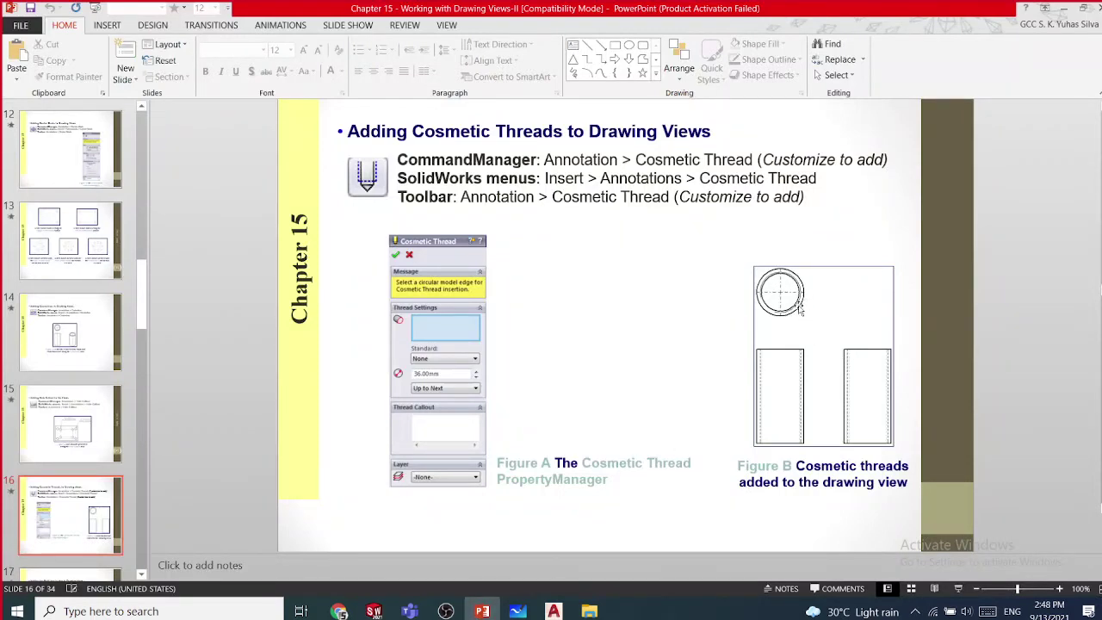
{"action": "left_click", "coordinate": [376, 611]}
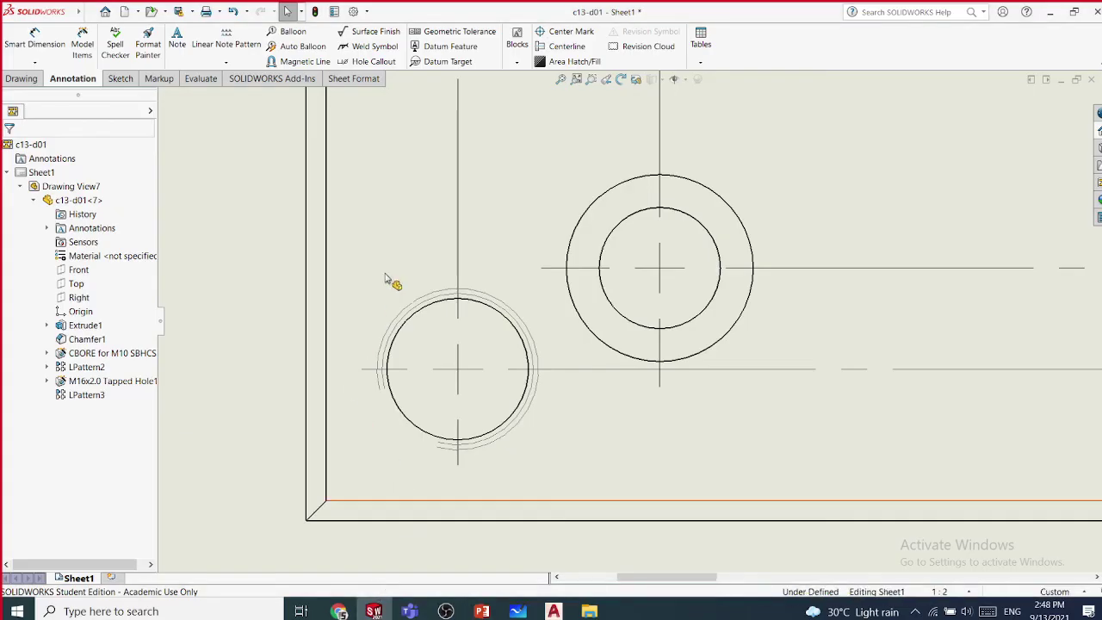
{"action": "scroll", "coordinate": [375, 227], "scroll_direction": "up", "scroll_amount": 2}
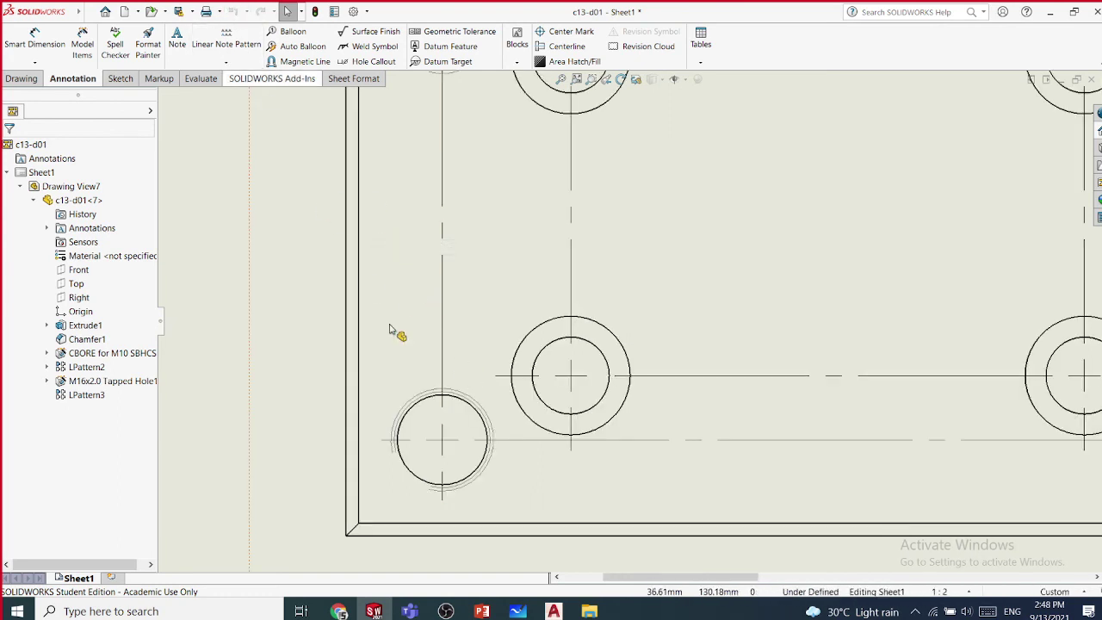
{"action": "scroll", "coordinate": [463, 489], "scroll_direction": "down", "scroll_amount": 3}
{"action": "scroll", "coordinate": [463, 488], "scroll_direction": "down", "scroll_amount": 1}
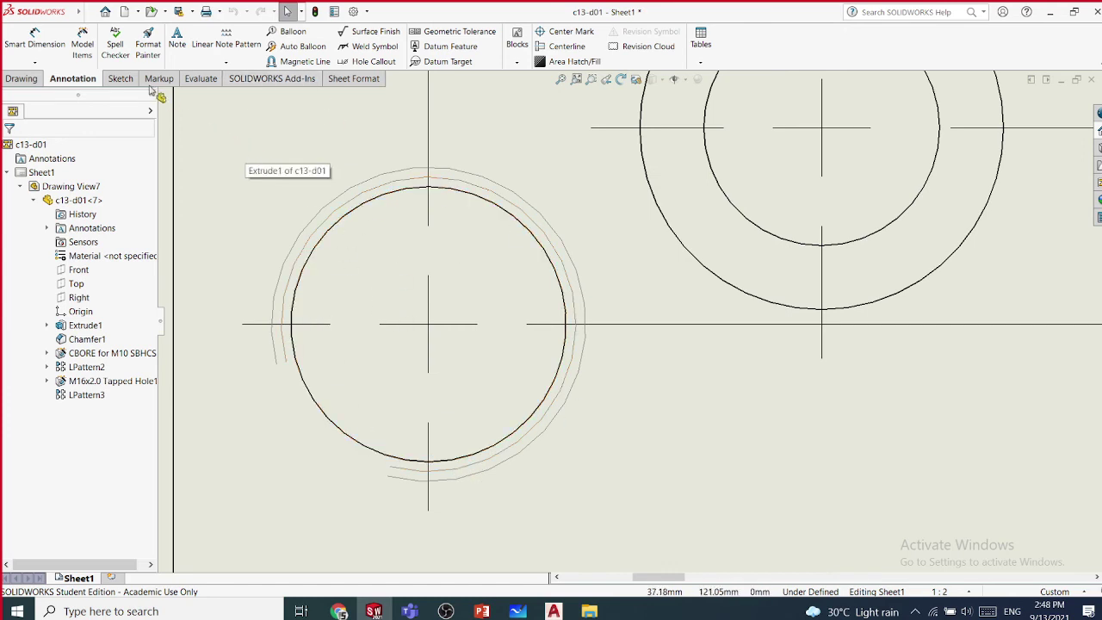
- Apply another 15 mm cosmetic thread with standard None and Up to Next to the same lower-left hole edge
{"action": "left_click", "coordinate": [86, 13]}
{"action": "mouse_move", "coordinate": [163, 12]}
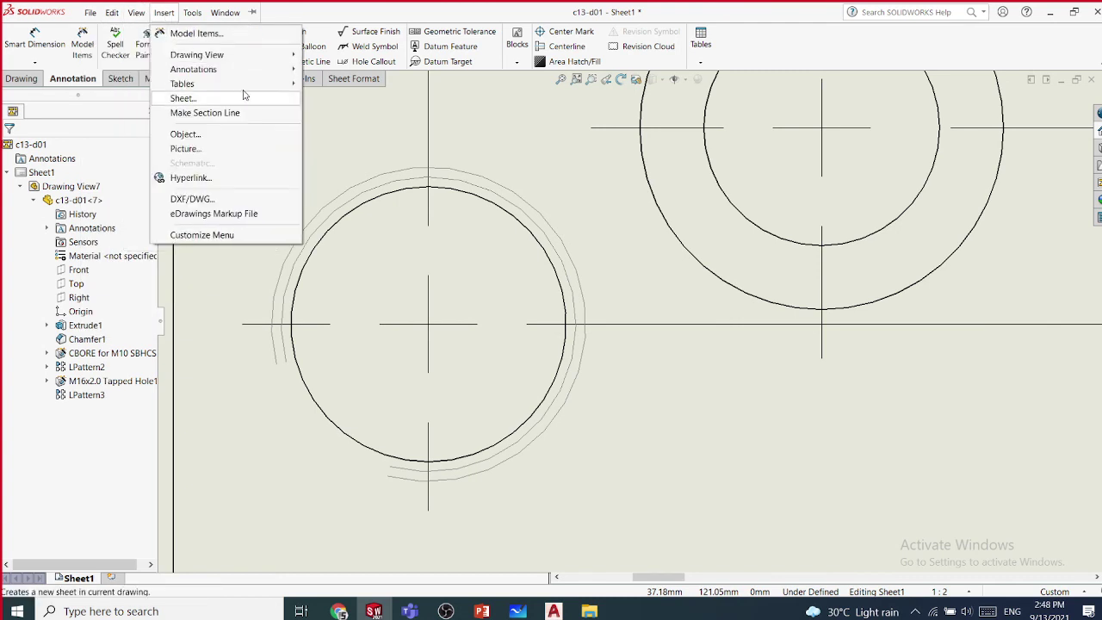
{"action": "mouse_move", "coordinate": [270, 70]}
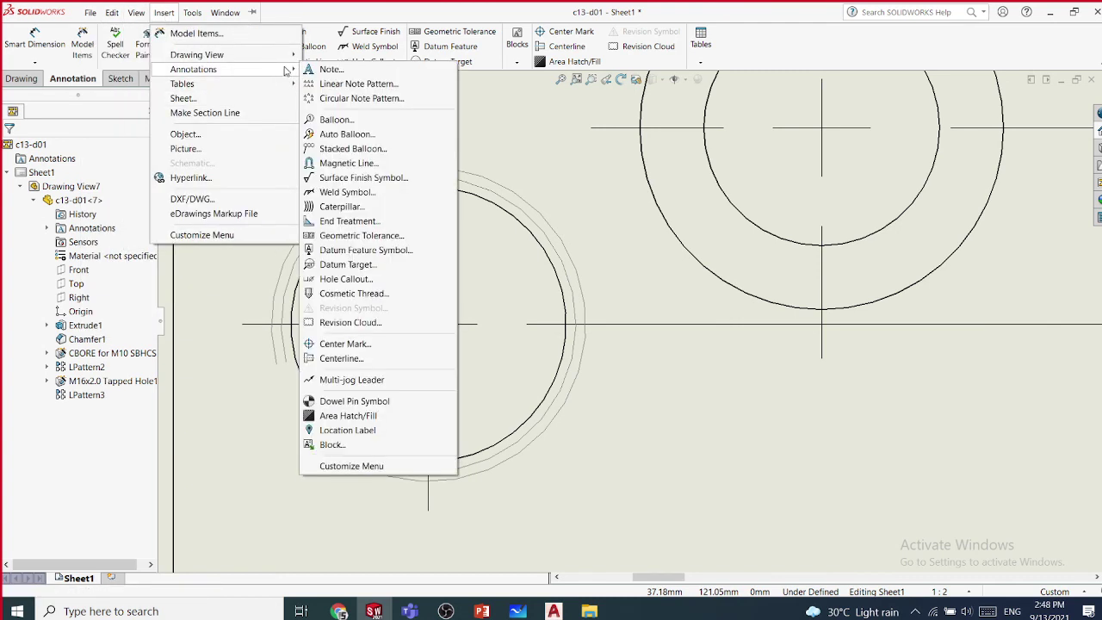
{"action": "left_click", "coordinate": [405, 295]}
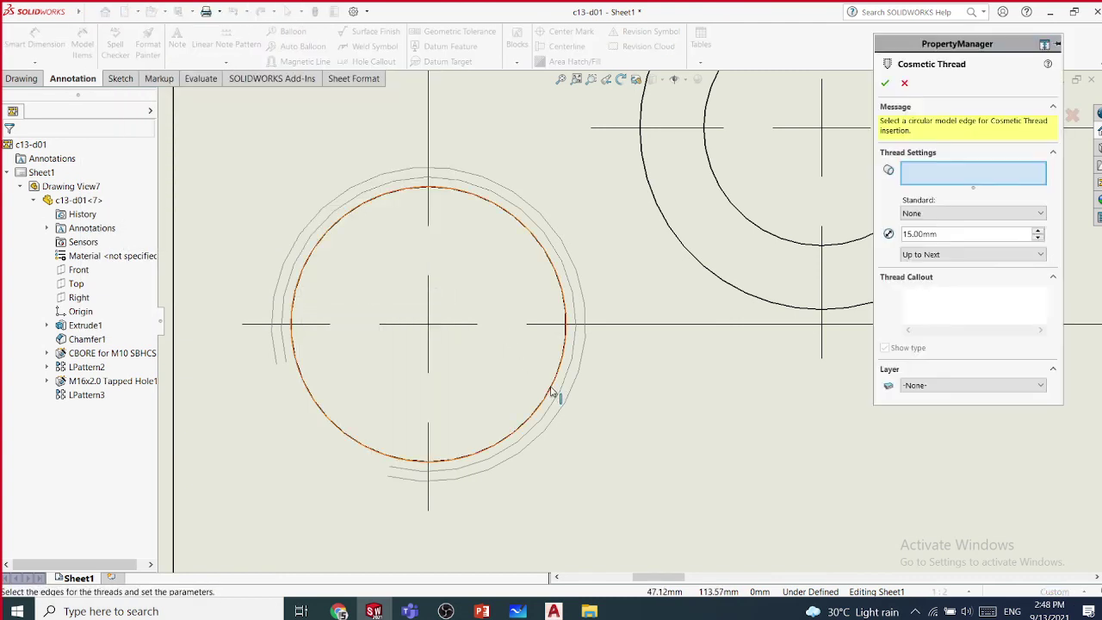
{"action": "left_click", "coordinate": [556, 392]}
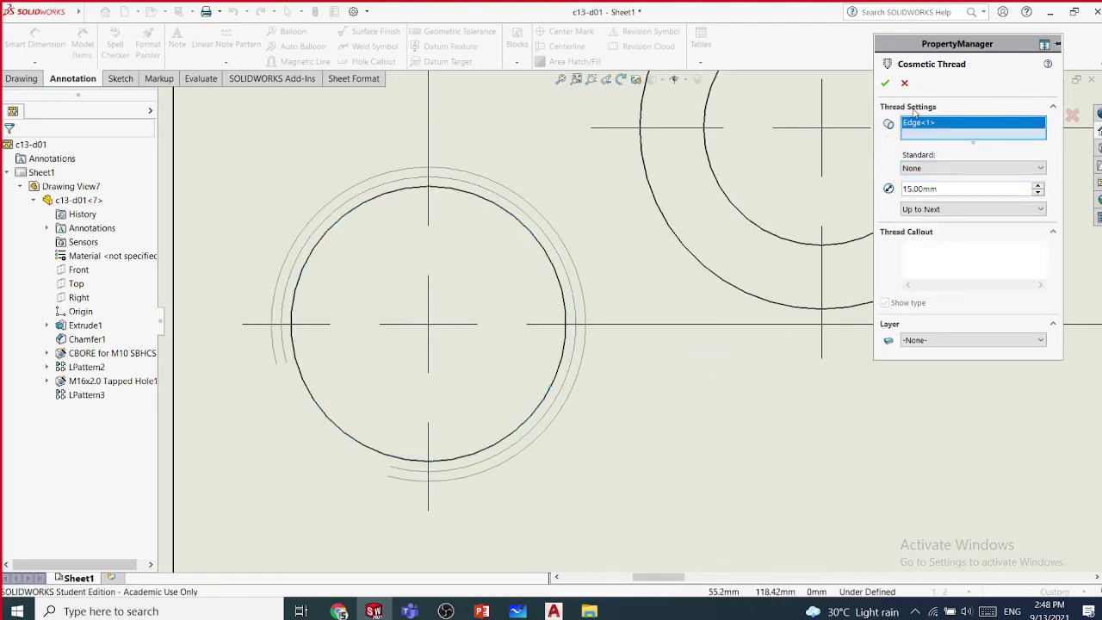
{"action": "left_click", "coordinate": [886, 83]}
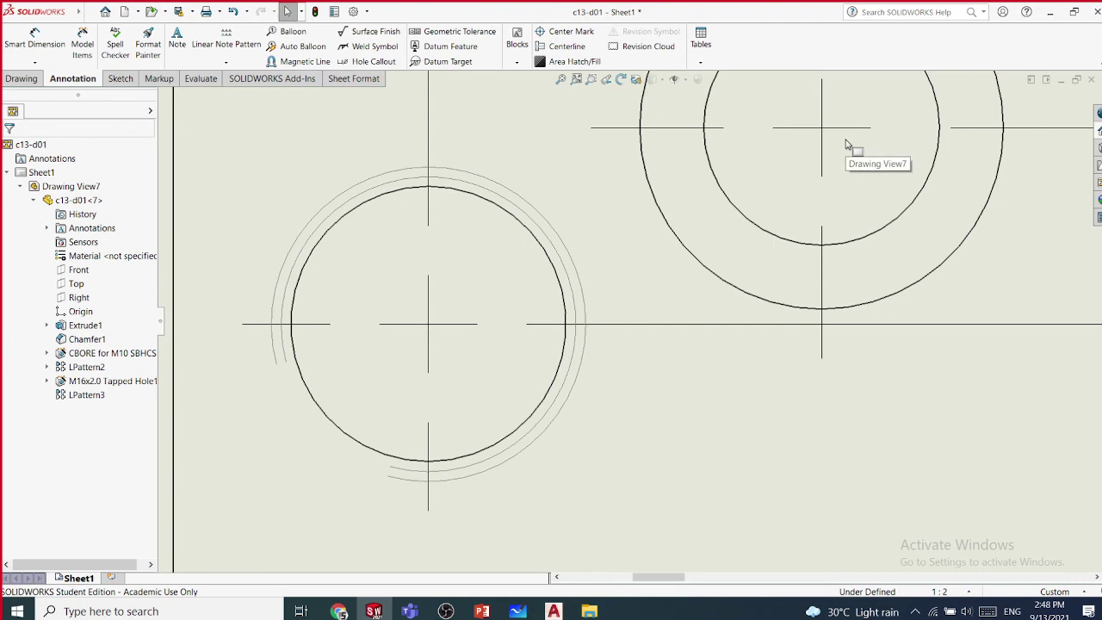
{"action": "scroll", "coordinate": [568, 424], "scroll_direction": "down", "scroll_amount": 2}
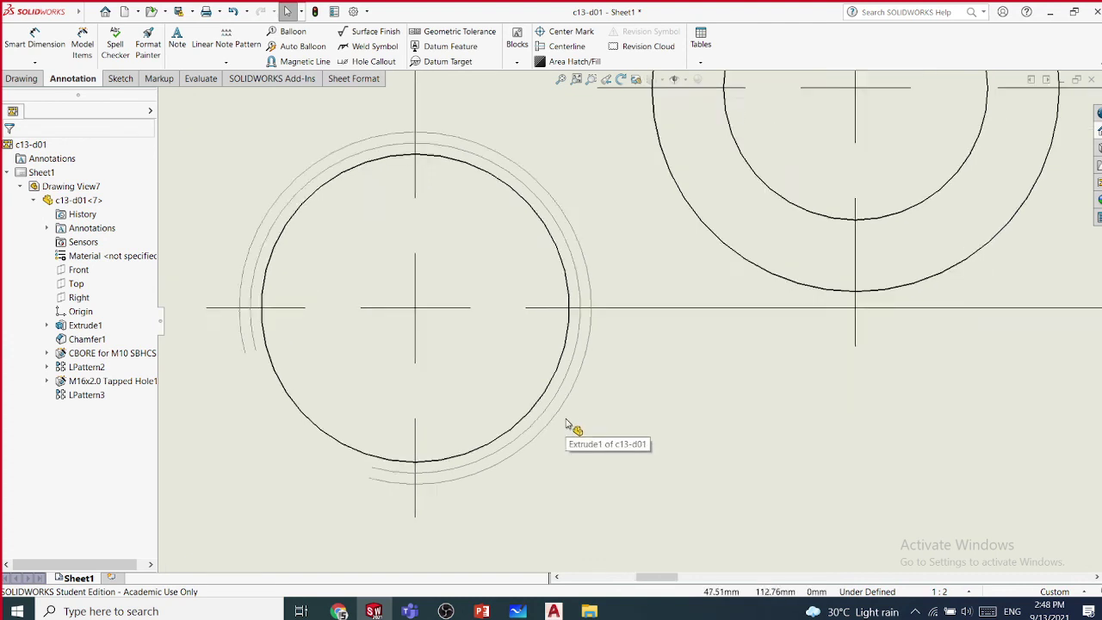
{"action": "scroll", "coordinate": [568, 423], "scroll_direction": "up", "scroll_amount": 3}
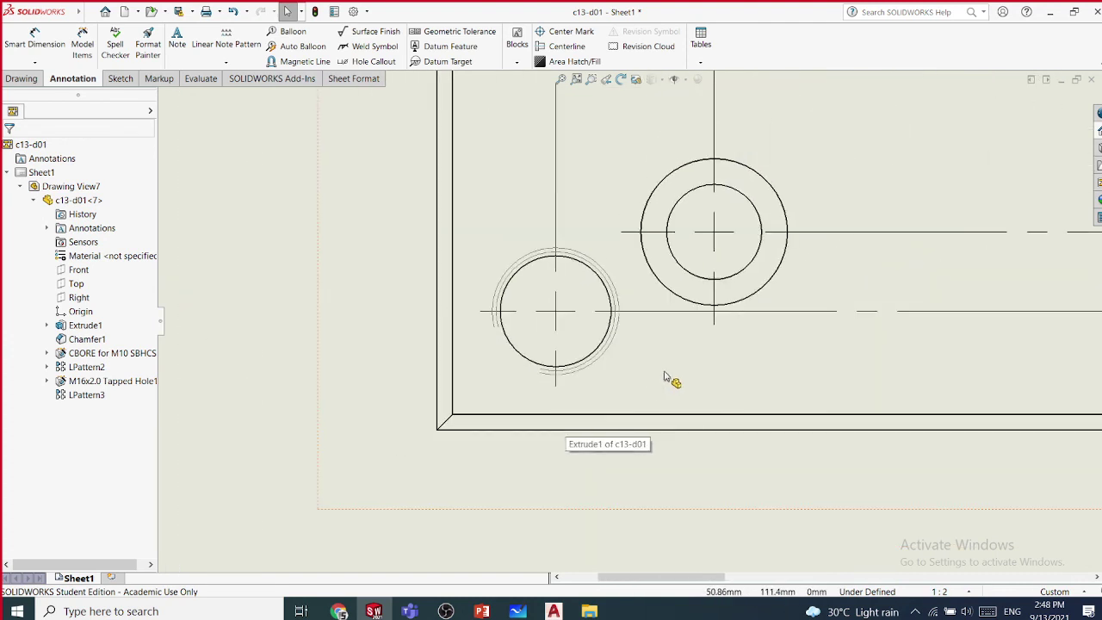
- Switch to the Chapter 15 presentation in PowerPoint and review the slides from multi-jog leaders to adding new sheets
{"action": "left_click", "coordinate": [482, 611]}
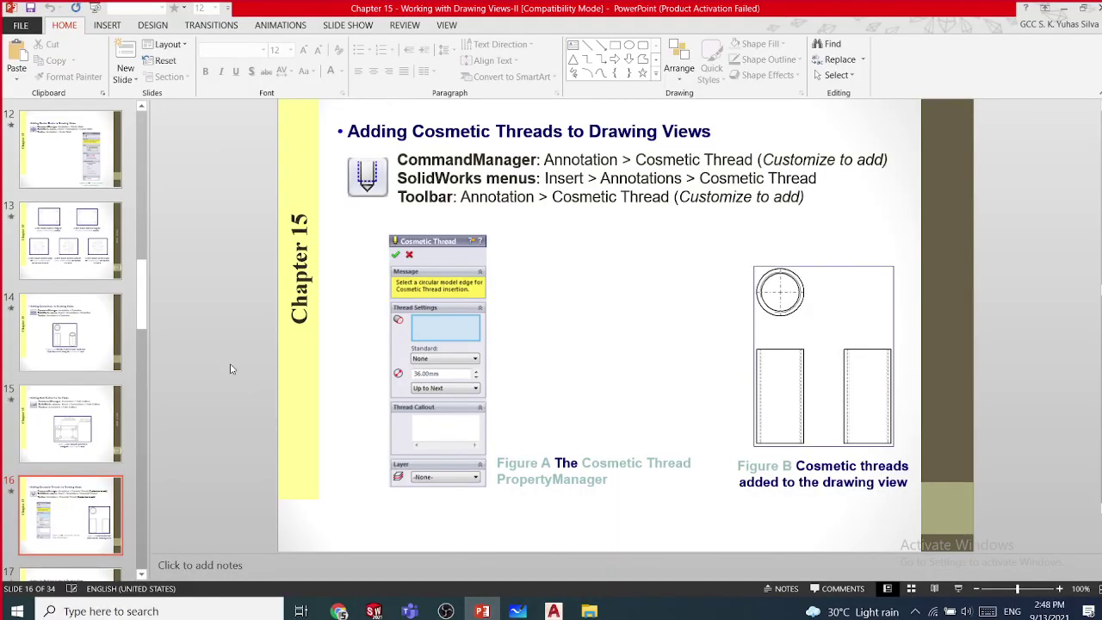
{"action": "scroll", "coordinate": [230, 368], "scroll_direction": "down", "scroll_amount": 1}
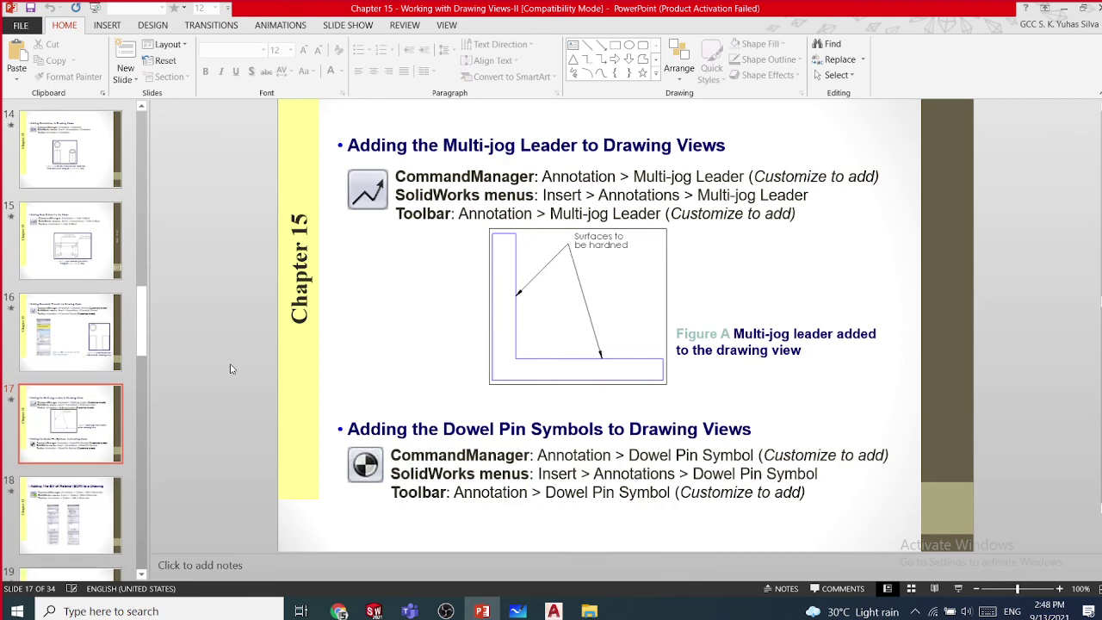
{"action": "scroll", "coordinate": [230, 369], "scroll_direction": "down", "scroll_amount": 1}
{"action": "scroll", "coordinate": [230, 368], "scroll_direction": "down", "scroll_amount": 1}
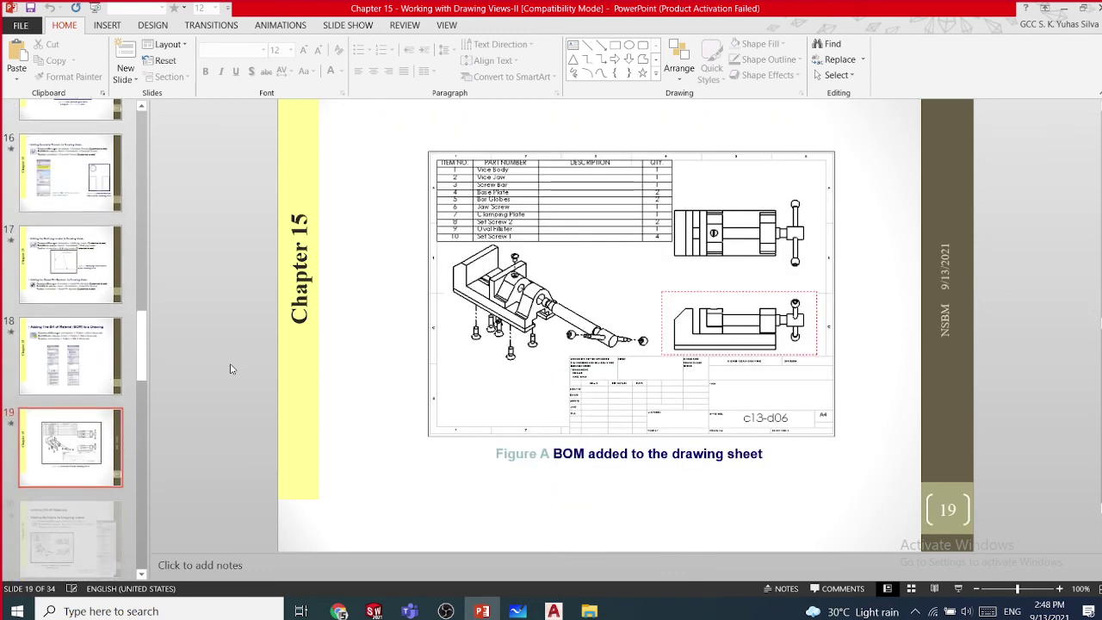
{"action": "scroll", "coordinate": [230, 369], "scroll_direction": "up", "scroll_amount": 1}
{"action": "scroll", "coordinate": [230, 368], "scroll_direction": "down", "scroll_amount": 1}
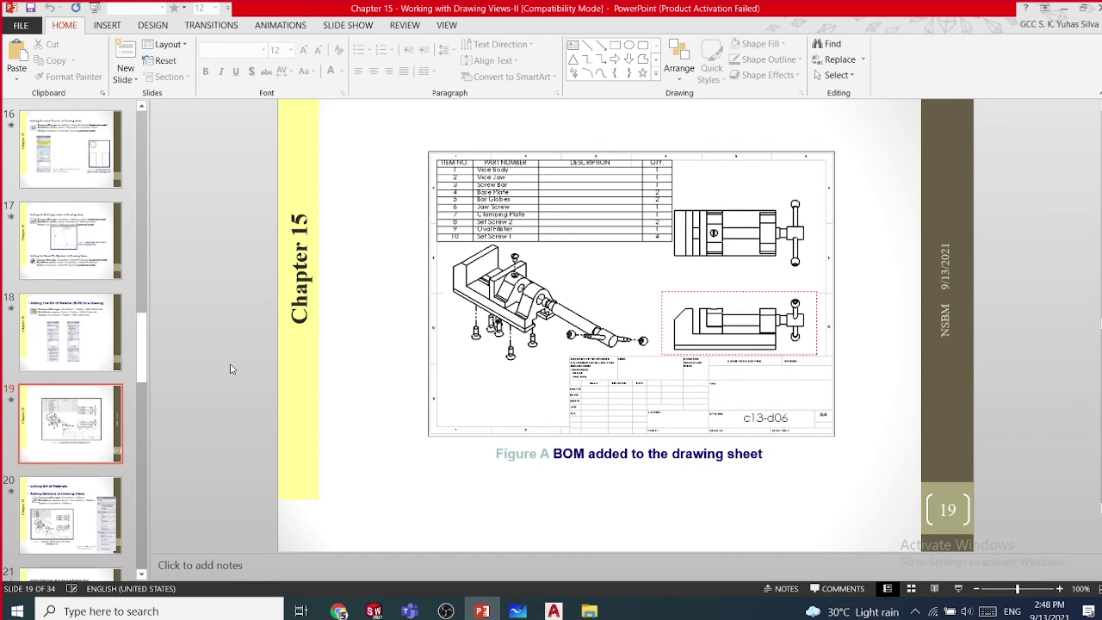
{"action": "scroll", "coordinate": [230, 368], "scroll_direction": "down", "scroll_amount": 1}
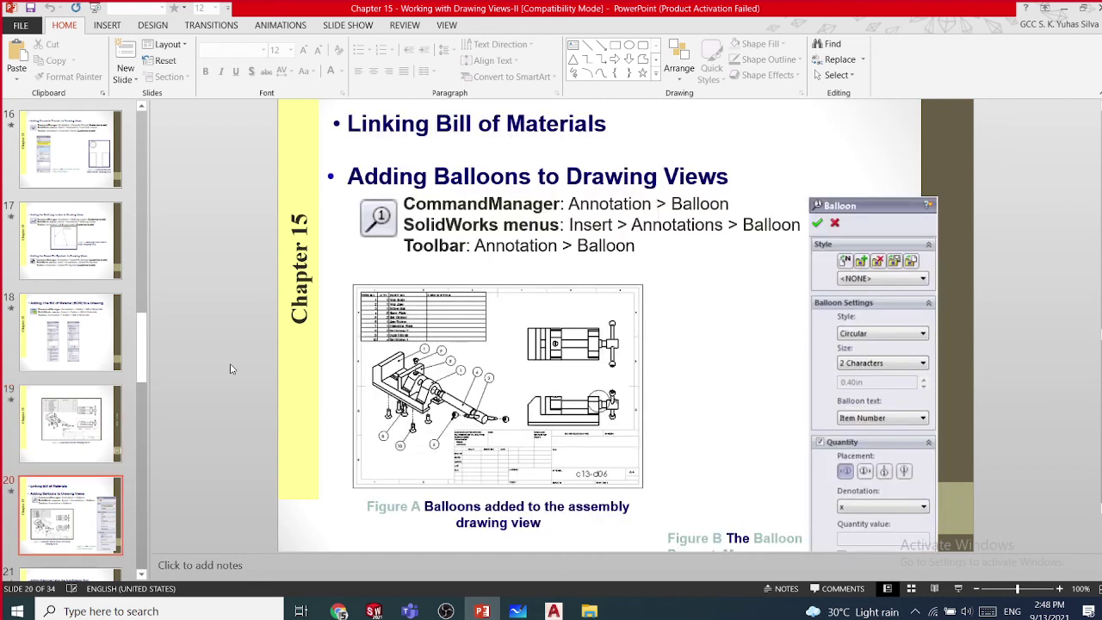
{"action": "scroll", "coordinate": [230, 369], "scroll_direction": "down", "scroll_amount": 1}
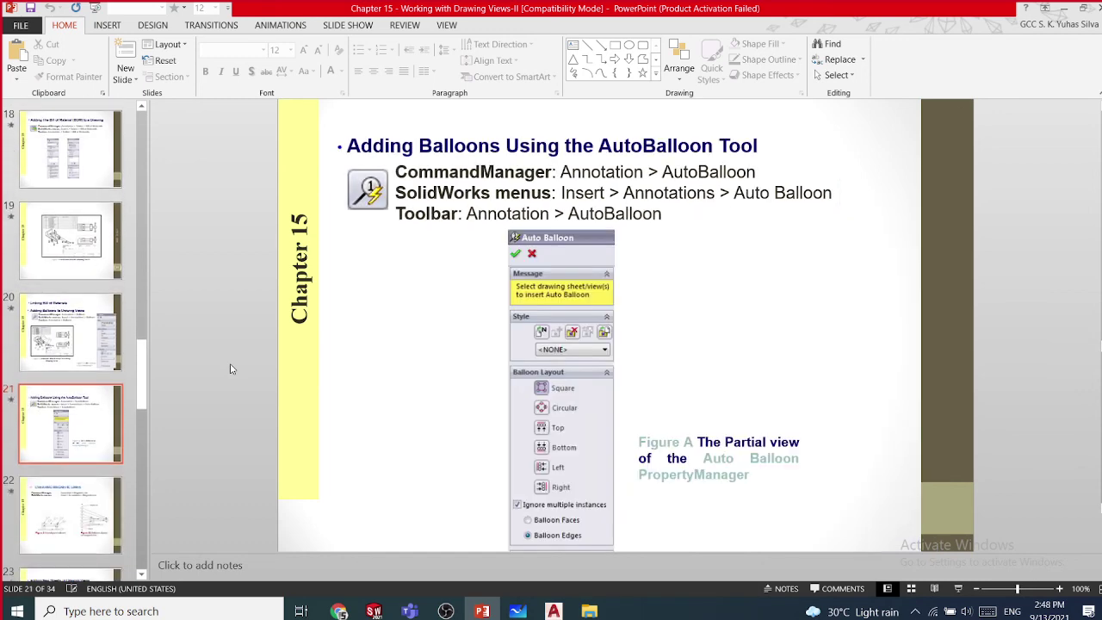
{"action": "scroll", "coordinate": [230, 369], "scroll_direction": "down", "scroll_amount": 1}
{"action": "scroll", "coordinate": [230, 369], "scroll_direction": "down", "scroll_amount": 2}
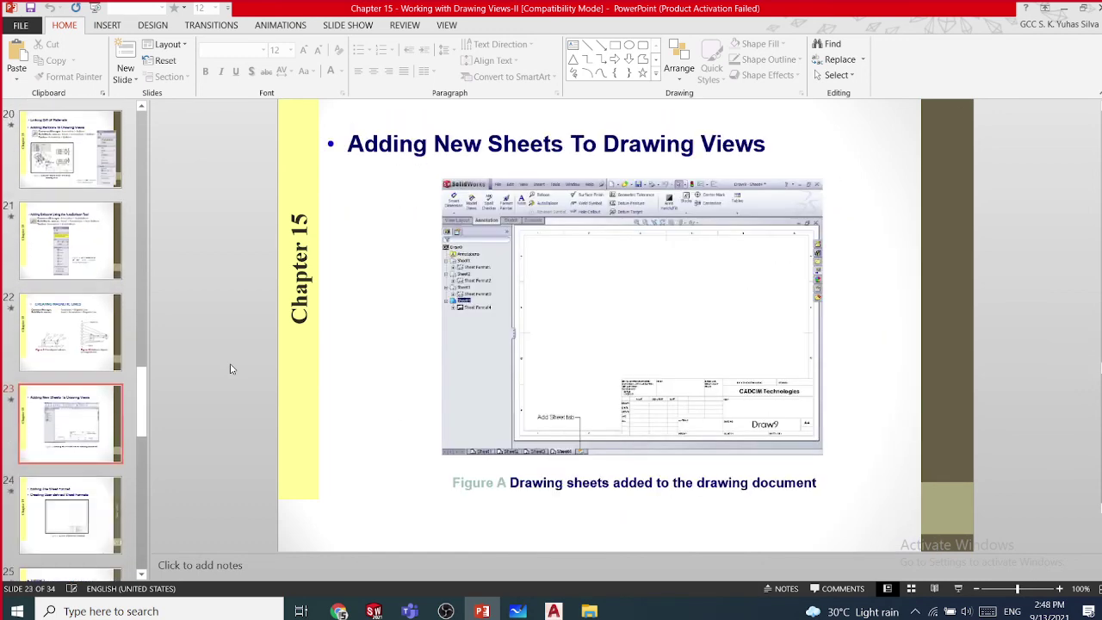
- Review the Tutorial 1 slides up to the final drawing sheet in Figure F and enlarge that slide to 140%
{"action": "scroll", "coordinate": [230, 369], "scroll_direction": "down", "scroll_amount": 1}
{"action": "scroll", "coordinate": [230, 368], "scroll_direction": "down", "scroll_amount": 1}
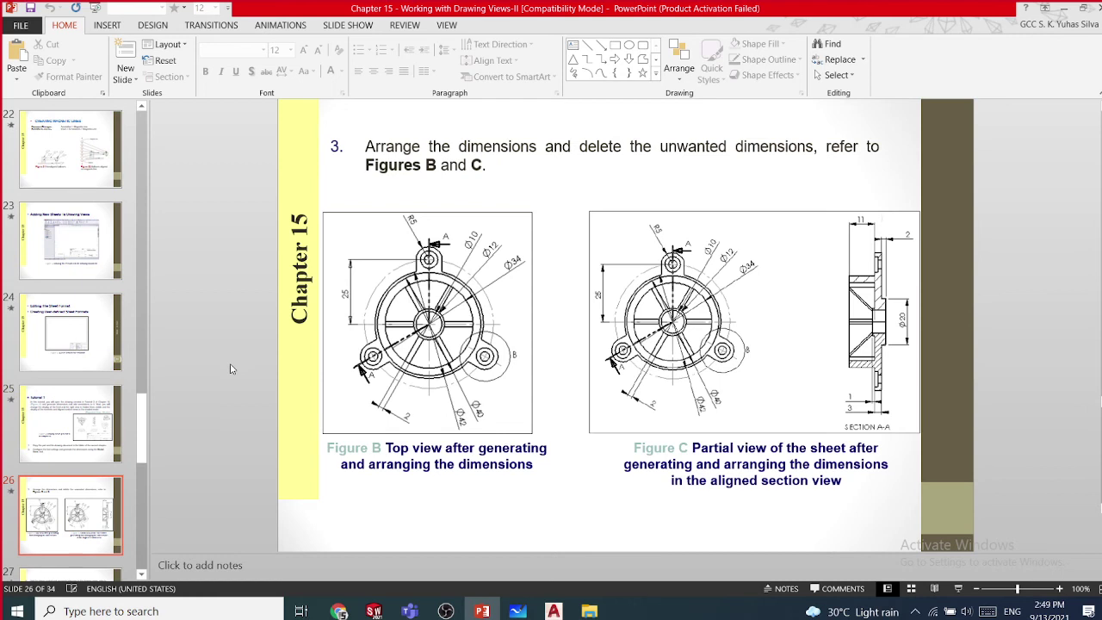
{"action": "scroll", "coordinate": [230, 368], "scroll_direction": "down", "scroll_amount": 1}
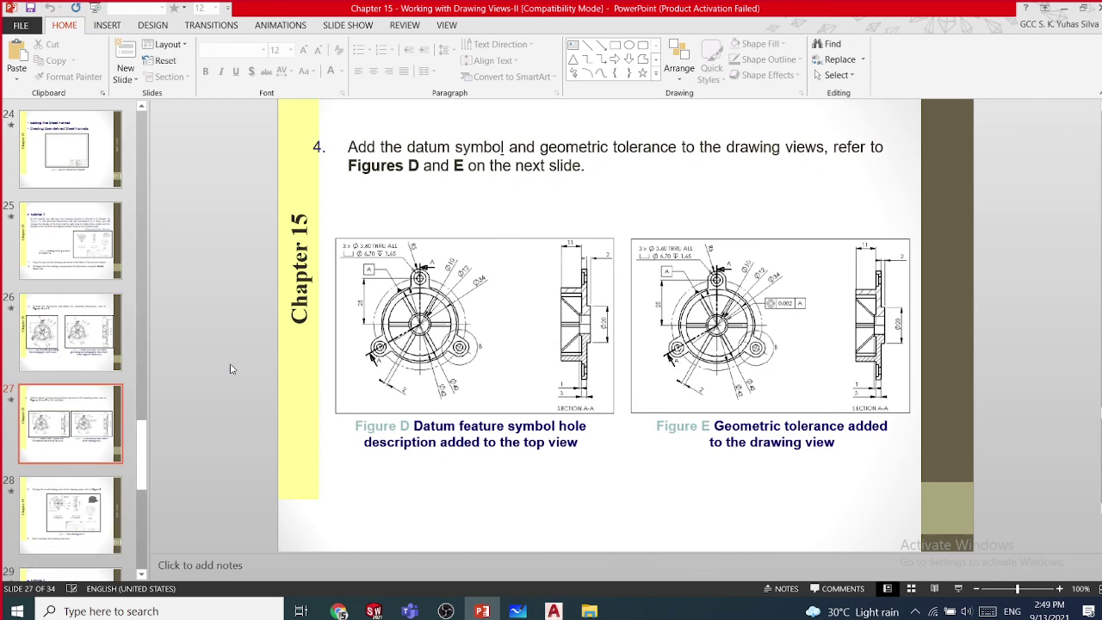
{"action": "scroll", "coordinate": [230, 369], "scroll_direction": "down", "scroll_amount": 1}
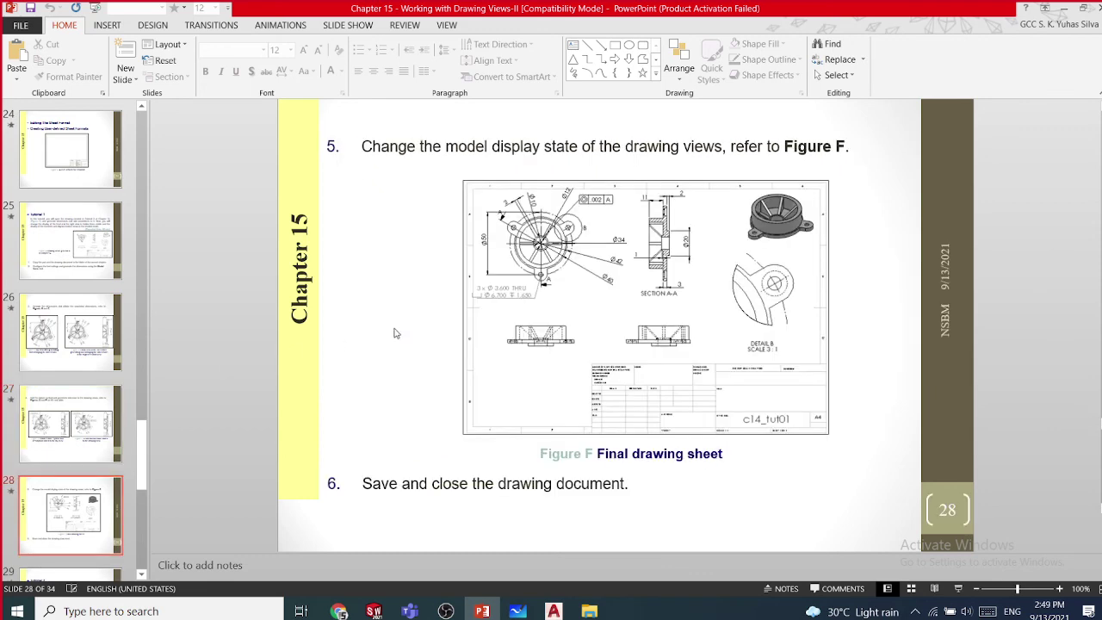
{"action": "scroll", "coordinate": [806, 397], "scroll_direction": "up", "scroll_amount": 4, "text": "ctrl"}
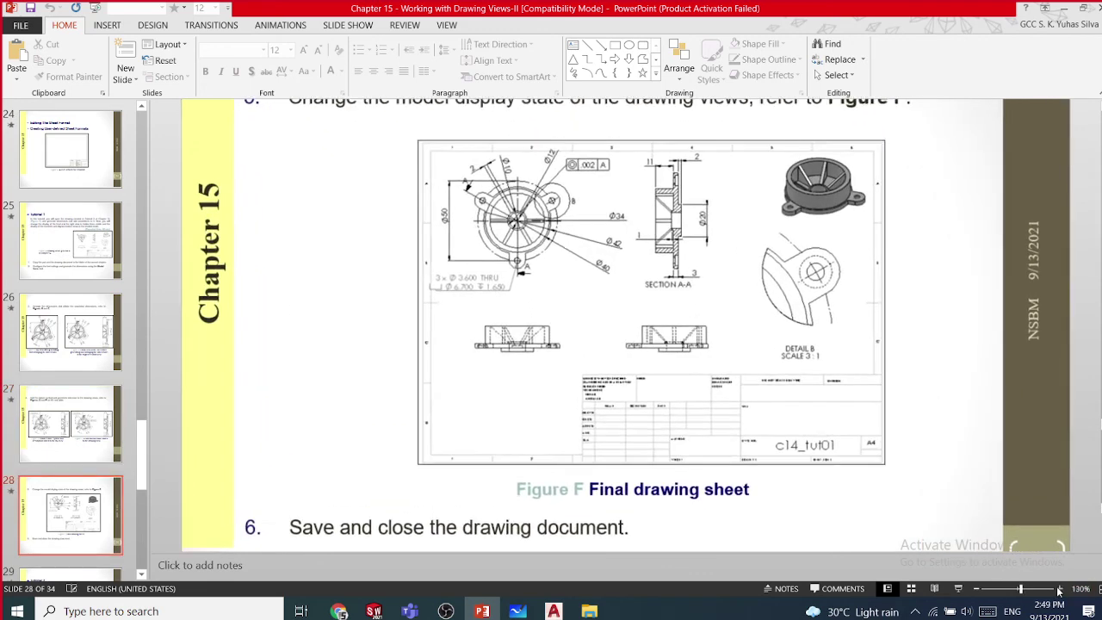
{"action": "scroll", "coordinate": [806, 397], "scroll_direction": "up", "scroll_amount": 1}
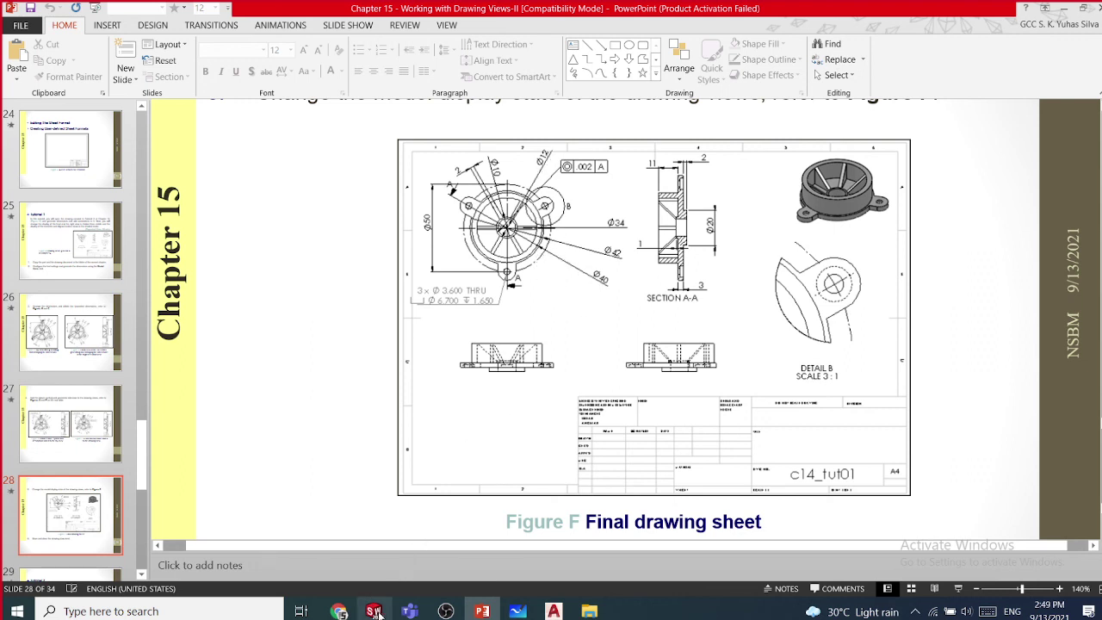
- Check the Chap 15 folder in File Explorer, close it and open the 08.09.2021 drawing from the c14_tut01 desktop folder
{"action": "left_click", "coordinate": [589, 612]}
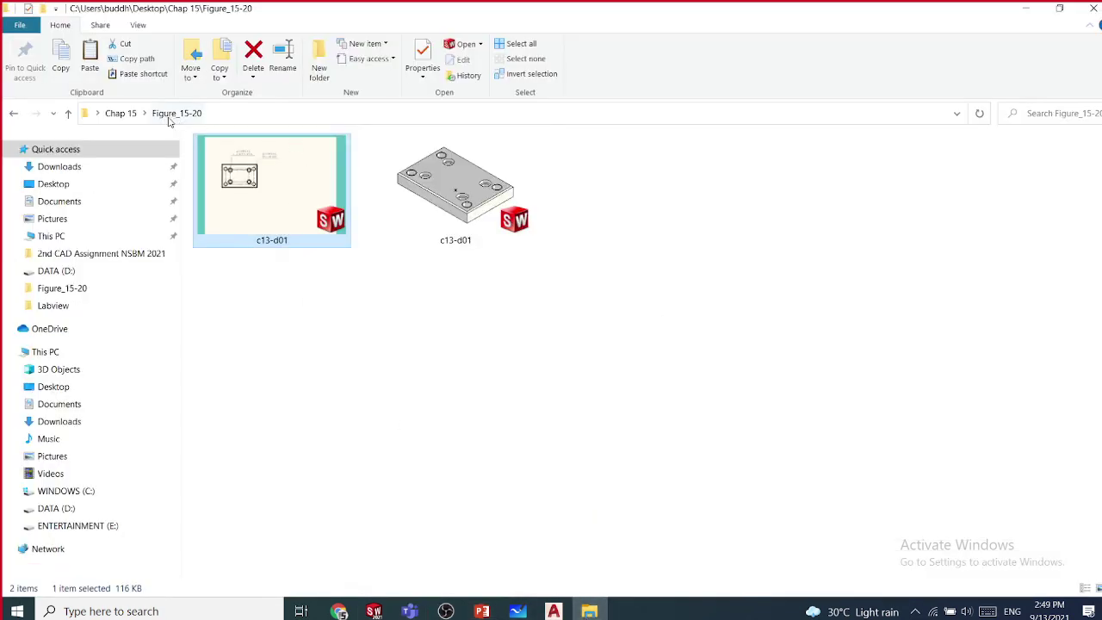
{"action": "left_click", "coordinate": [131, 115]}
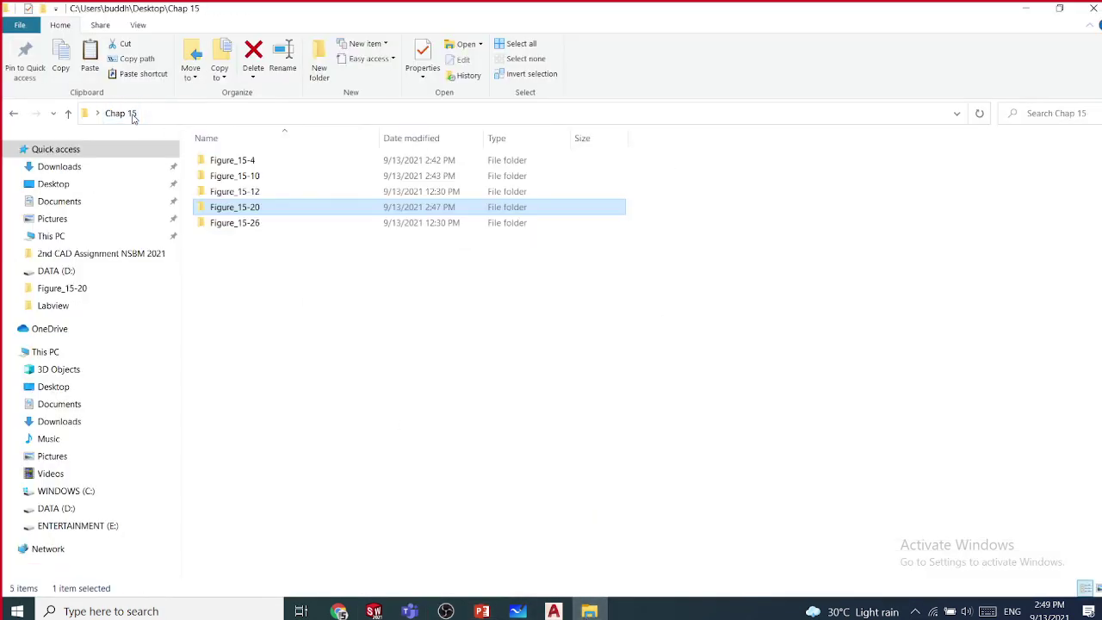
{"action": "left_click", "coordinate": [1026, 10]}
{"action": "left_click", "coordinate": [1029, 9]}
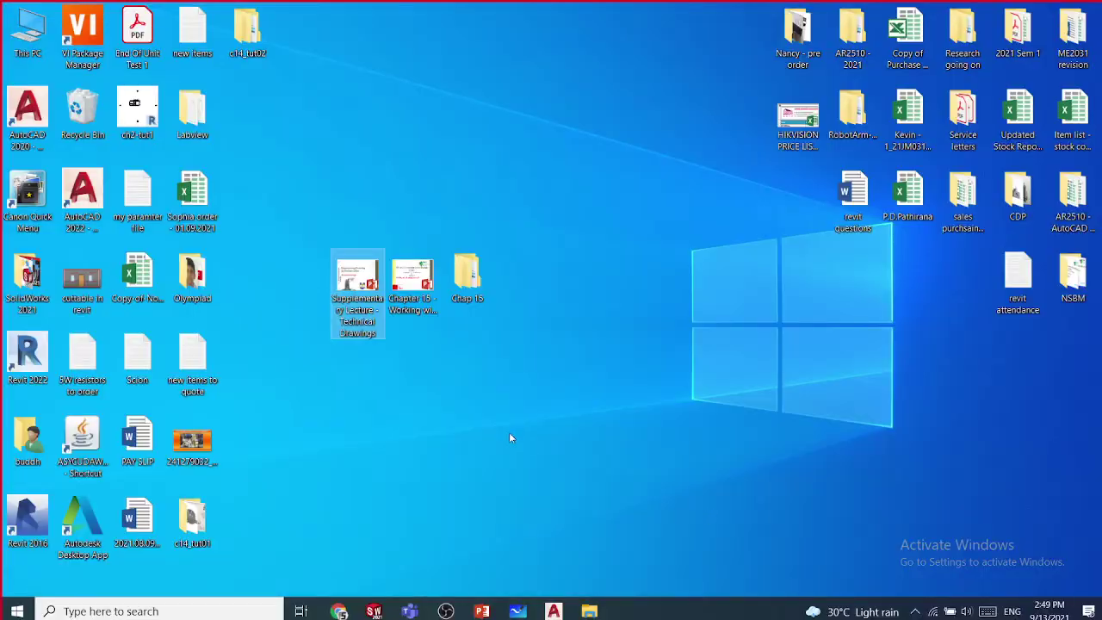
{"action": "double_click", "coordinate": [463, 278]}
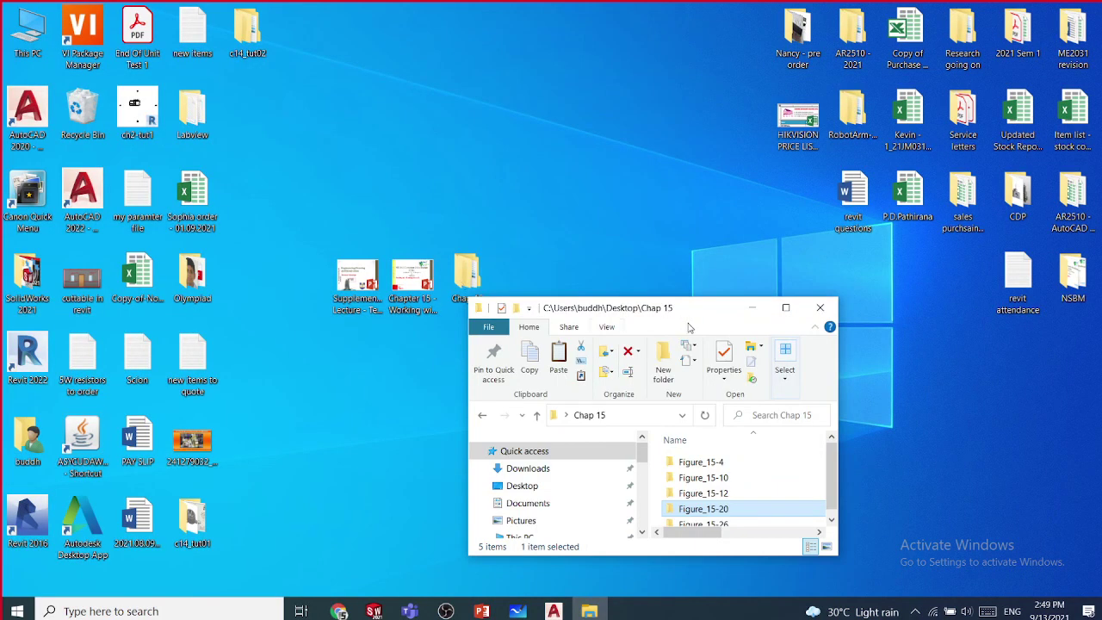
{"action": "left_click", "coordinate": [785, 308]}
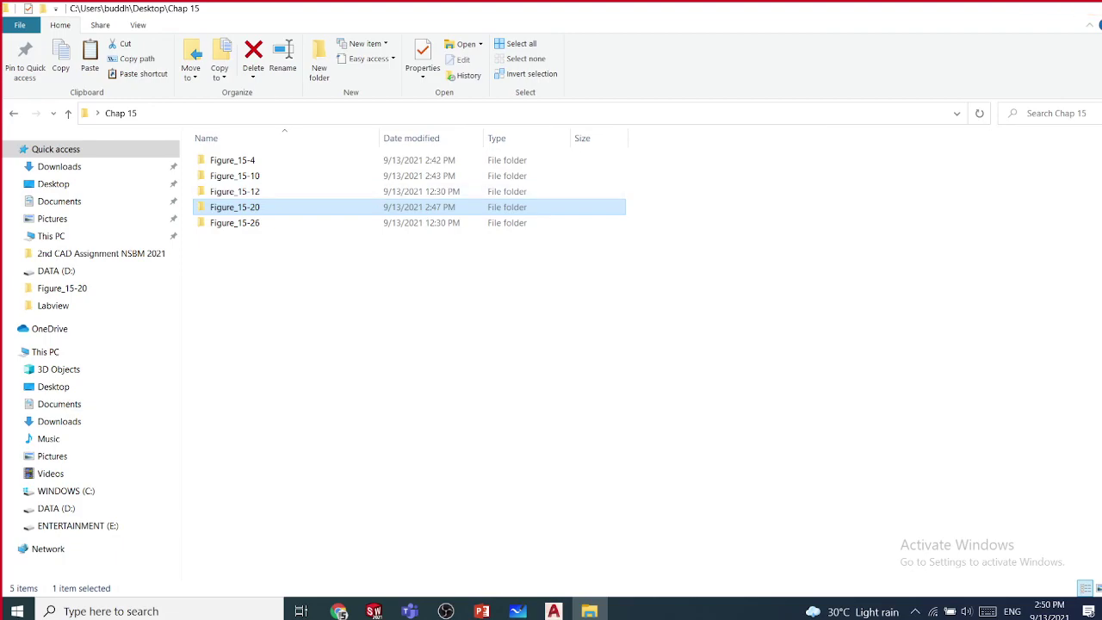
{"action": "left_click", "coordinate": [1082, 9]}
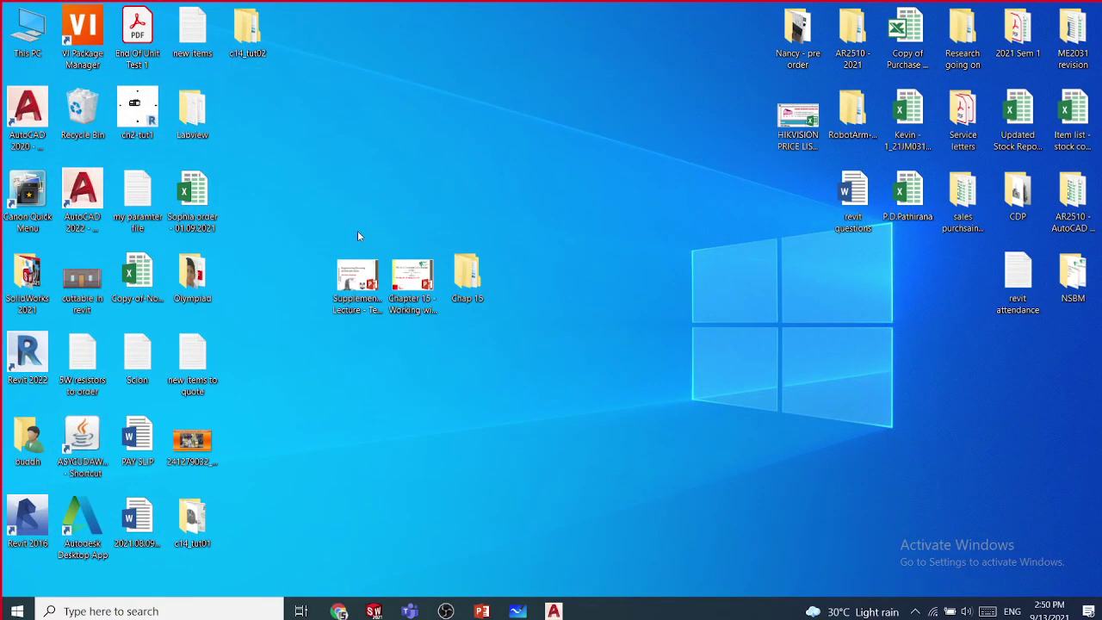
{"action": "double_click", "coordinate": [192, 517]}
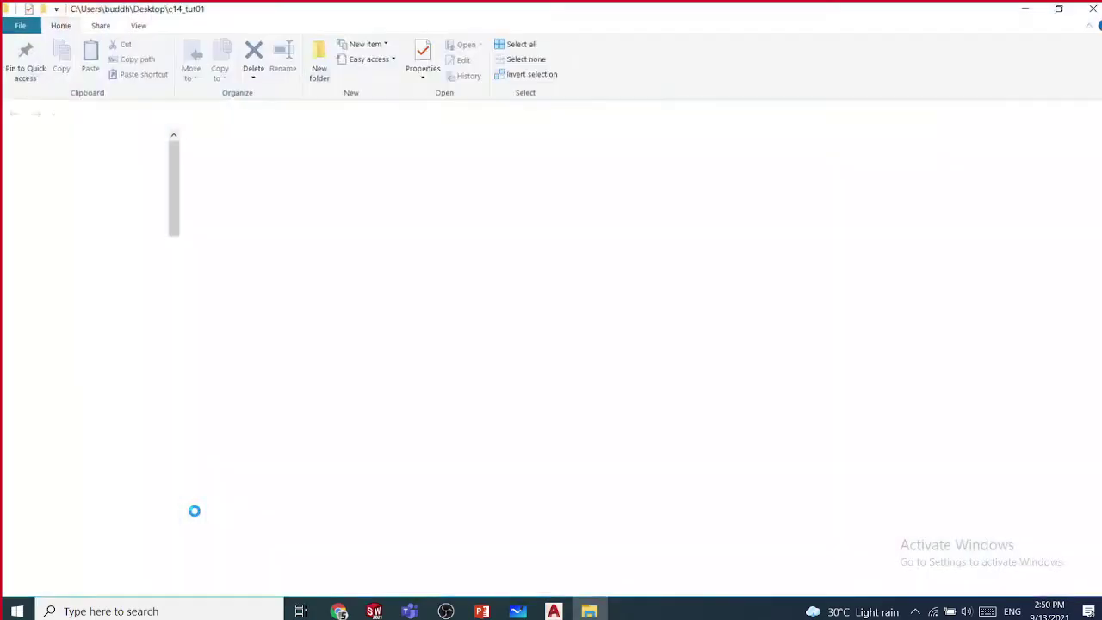
{"action": "double_click", "coordinate": [255, 230]}
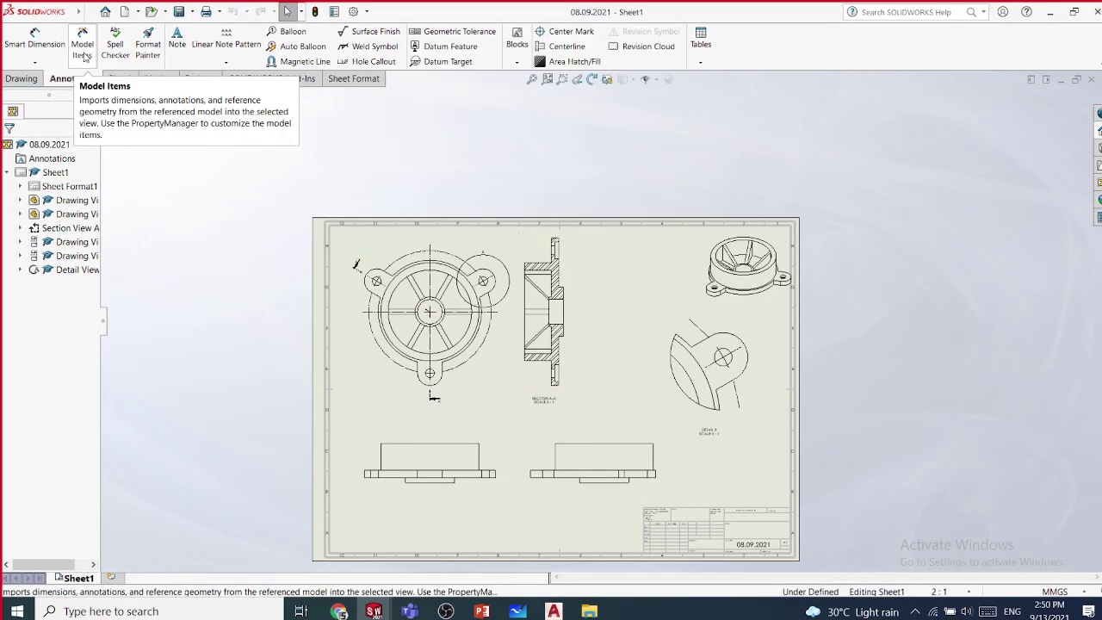
- Add a smart dimension for the radius of the outer flange arc in the front view, placed outside the lower-right arc
{"action": "left_click", "coordinate": [35, 65]}
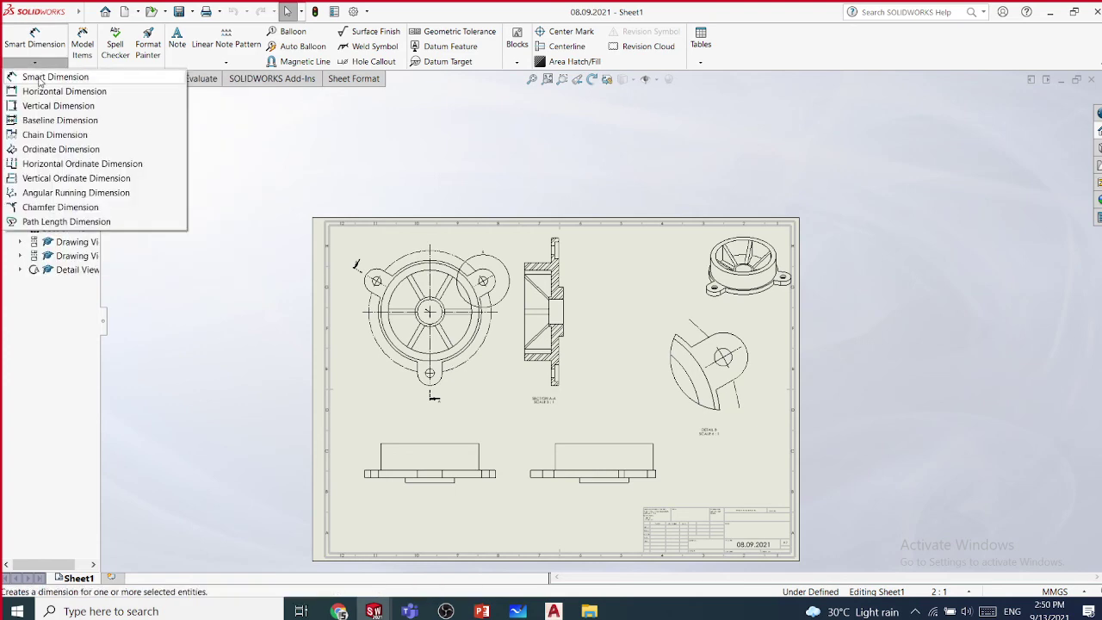
{"action": "left_click", "coordinate": [43, 77]}
{"action": "scroll", "coordinate": [506, 357], "scroll_direction": "down", "scroll_amount": 10}
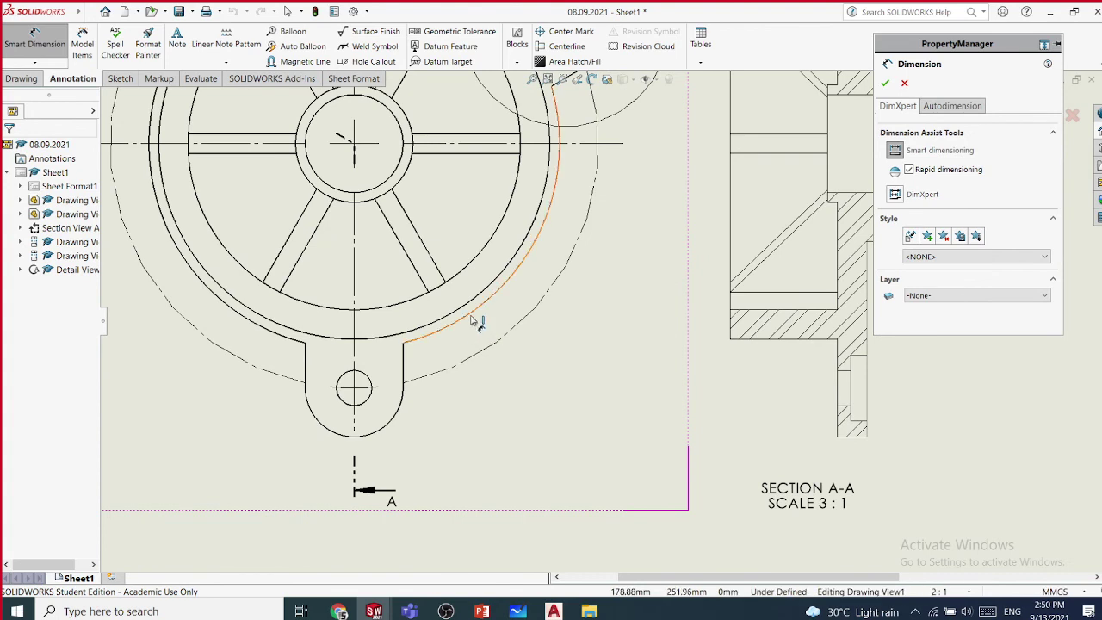
{"action": "left_click", "coordinate": [475, 315]}
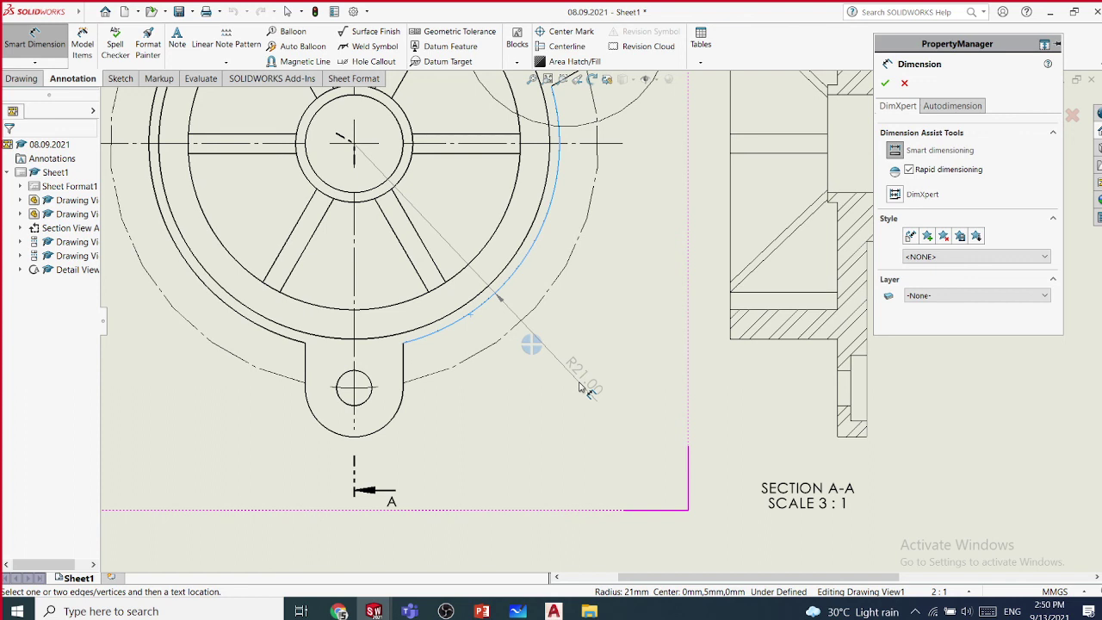
{"action": "left_click", "coordinate": [581, 387]}
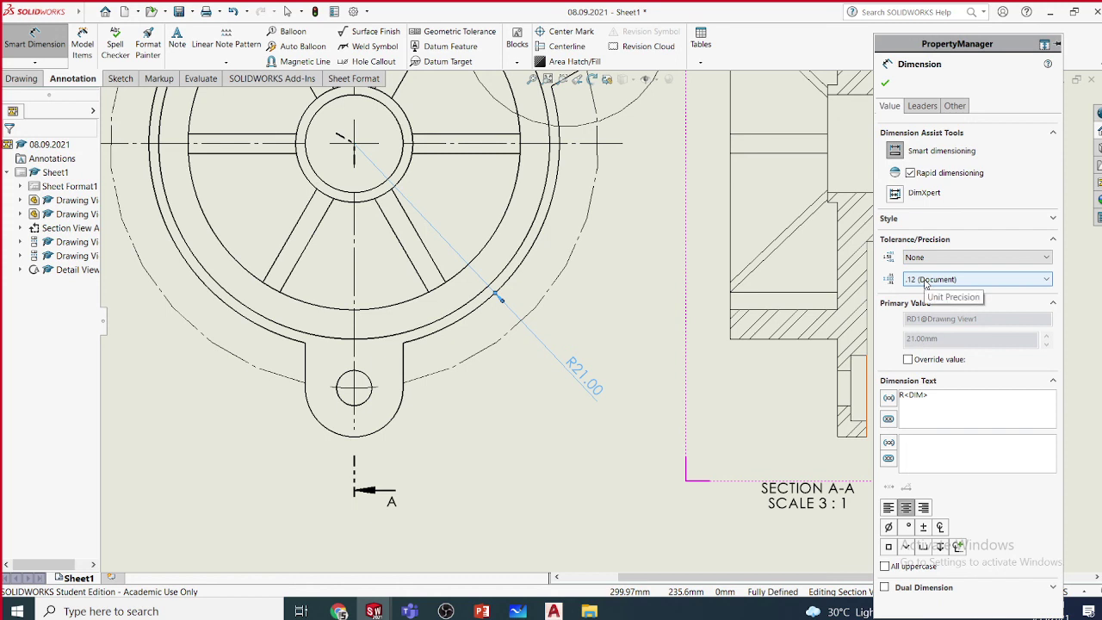
- Compare the custom text positions for the radius dimension and set it to a broken leader with horizontal text
{"action": "left_click", "coordinate": [922, 107]}
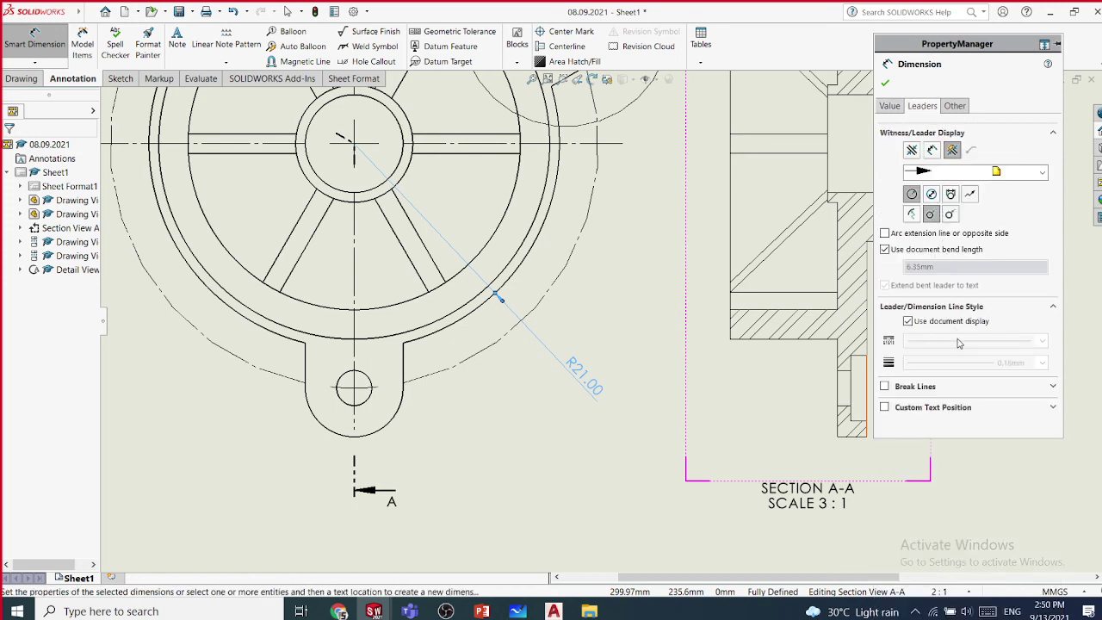
{"action": "left_click", "coordinate": [941, 413]}
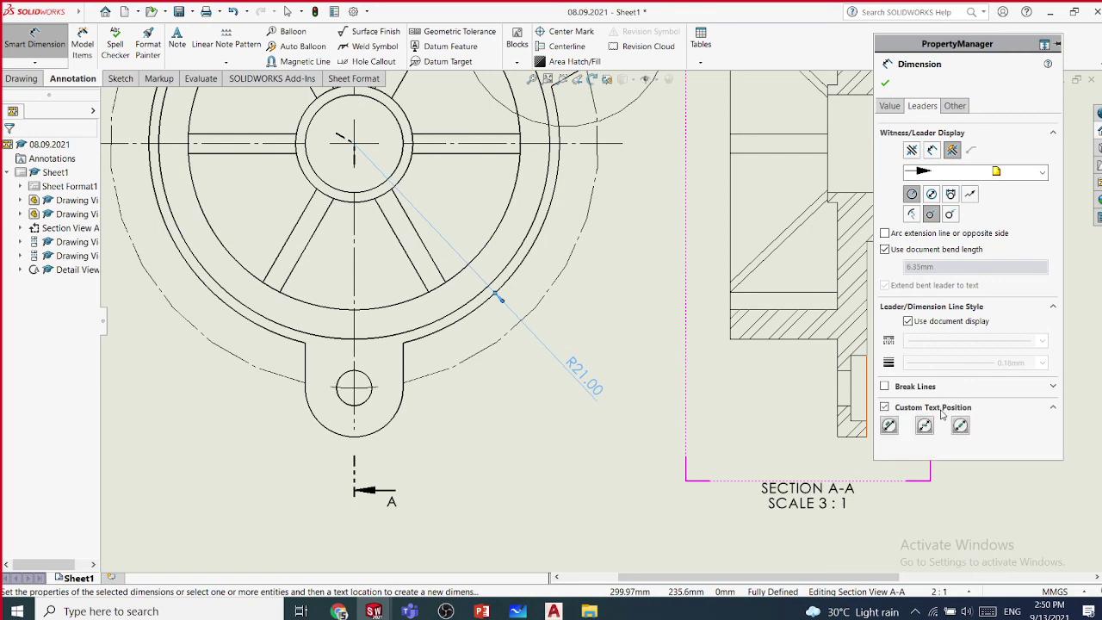
{"action": "left_click", "coordinate": [928, 430]}
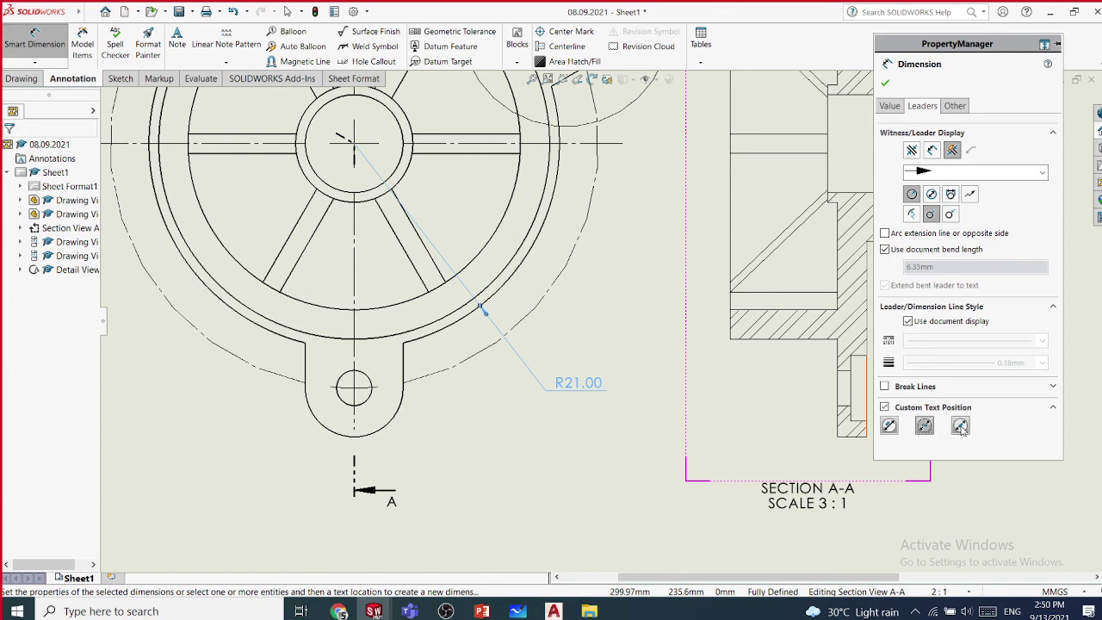
{"action": "left_click", "coordinate": [961, 427]}
{"action": "left_click", "coordinate": [889, 427]}
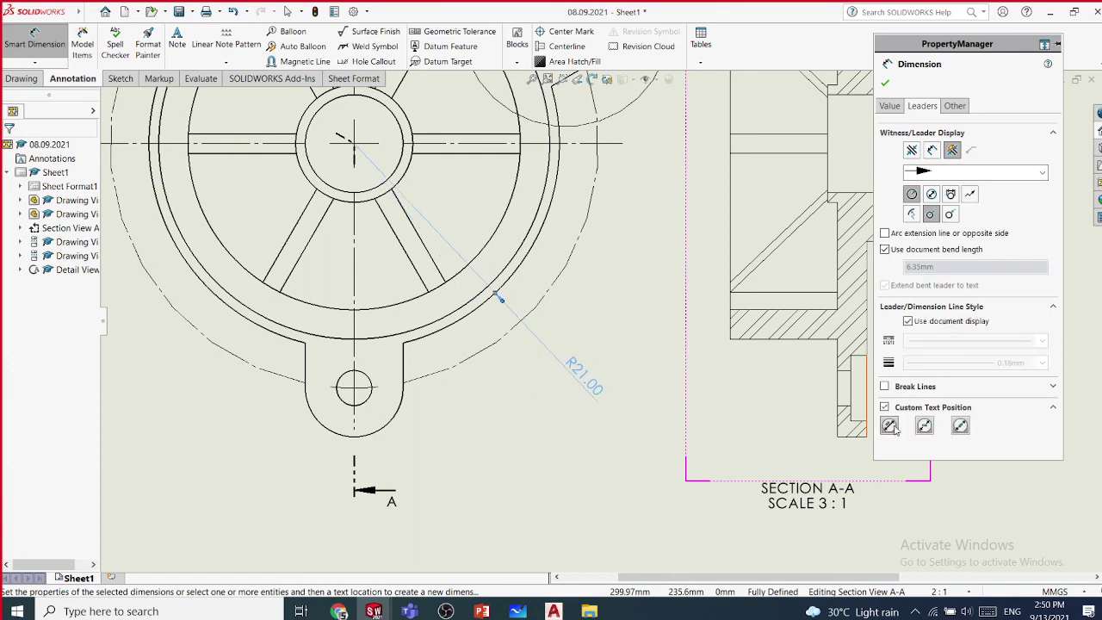
{"action": "left_click", "coordinate": [924, 426]}
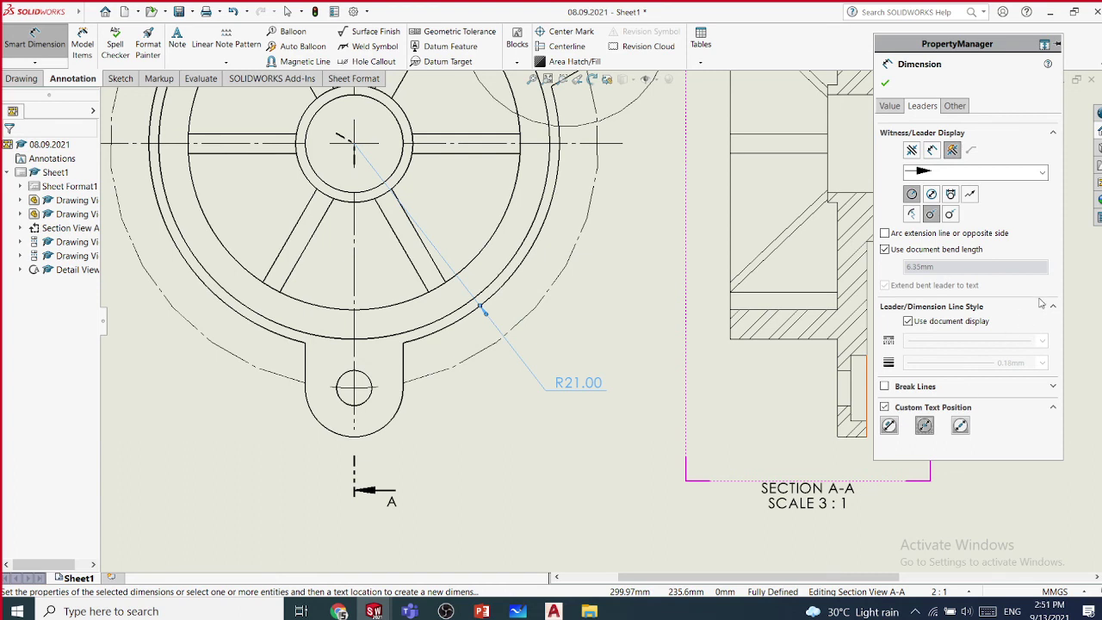
{"action": "left_click", "coordinate": [955, 109]}
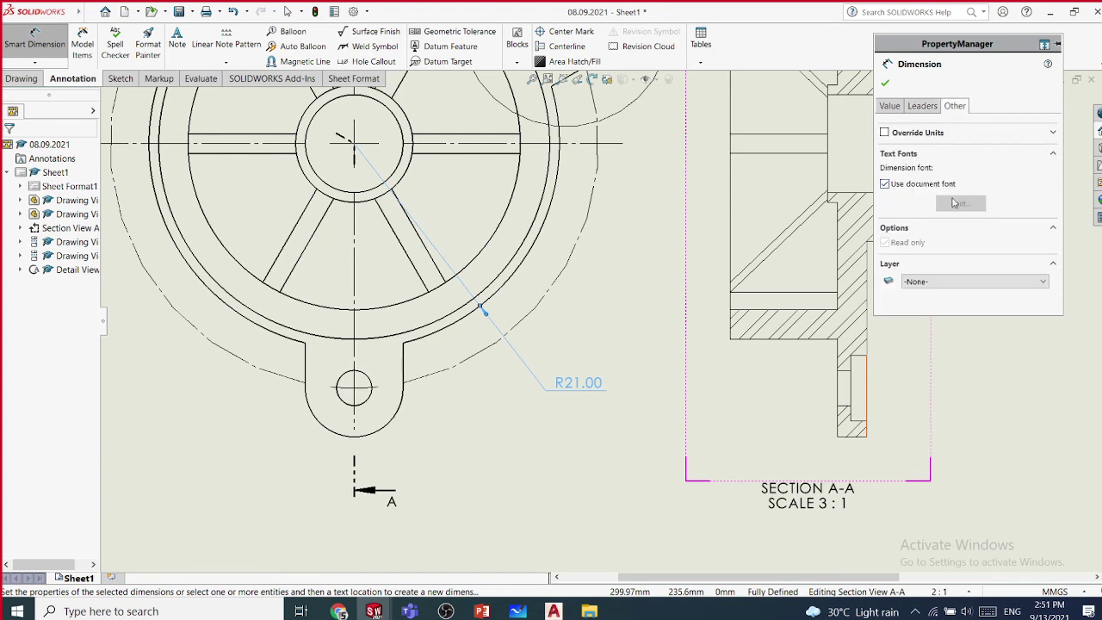
- Replace the R prefix in the radius dimension's text with "Dia. "
{"action": "left_click", "coordinate": [891, 108]}
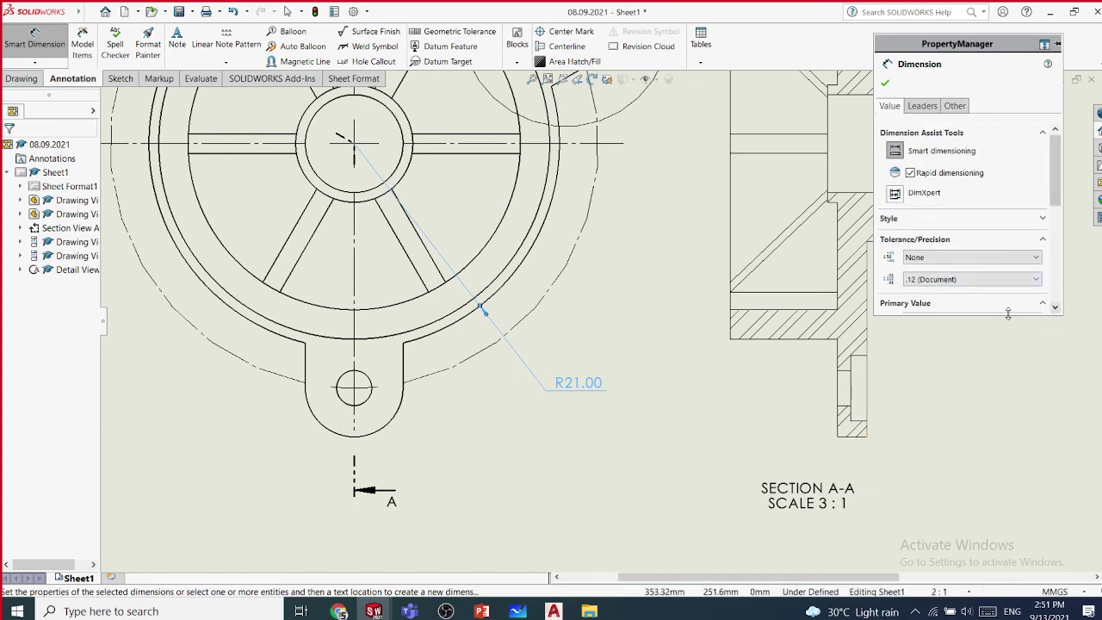
{"action": "left_click_drag", "start_coordinate": [1011, 315], "coordinate": [1001, 585]}
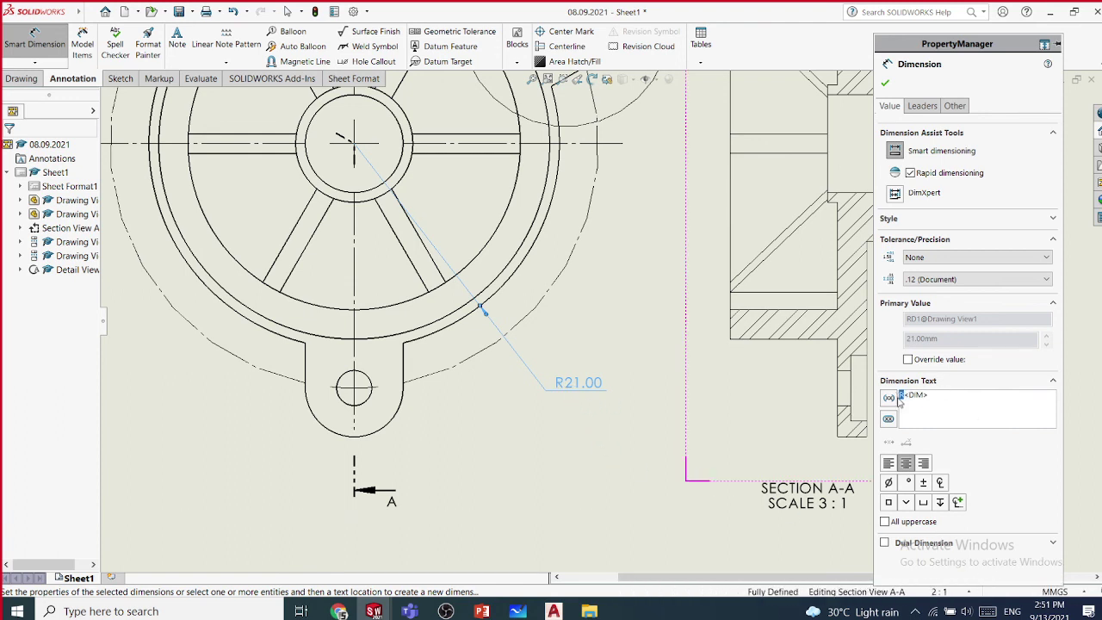
{"action": "key", "text": "Delete"}
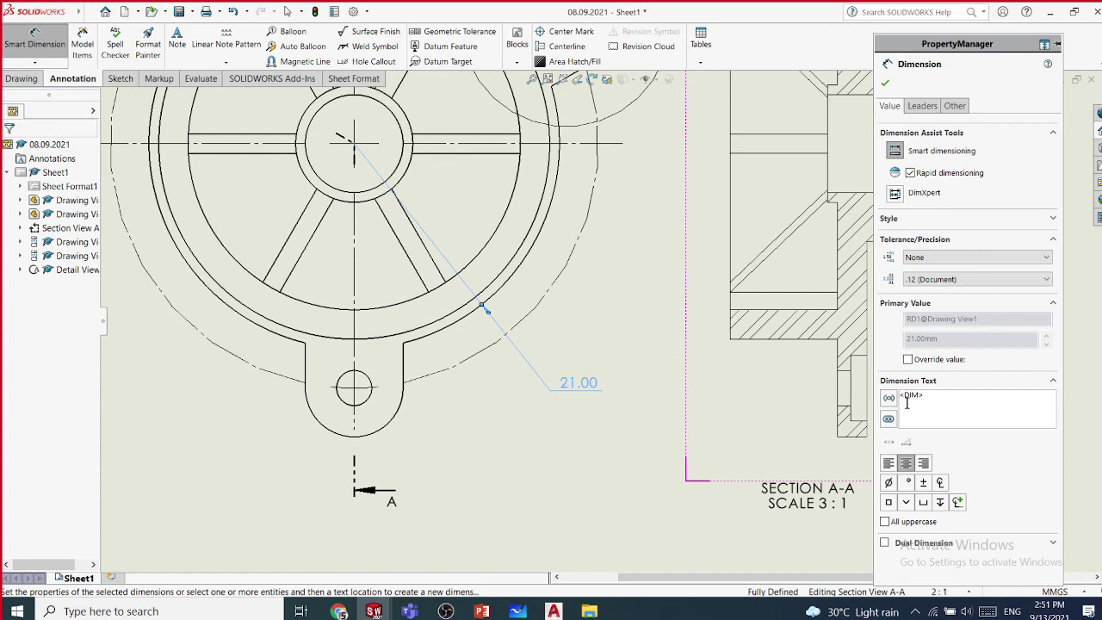
{"action": "type", "text": "Dia"}
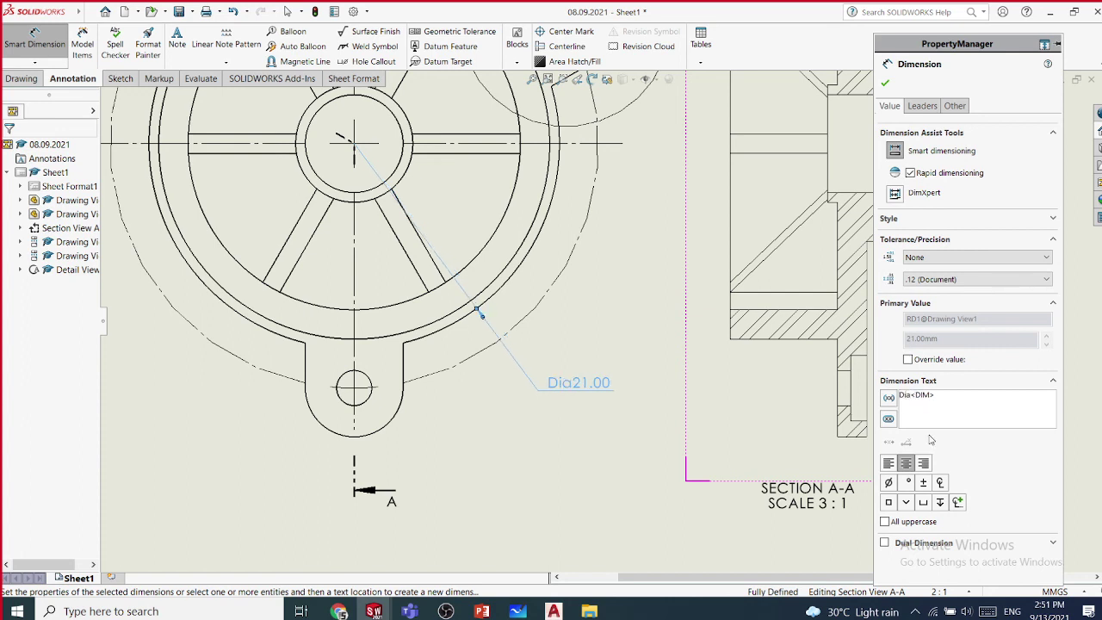
{"action": "type", "text": "."}
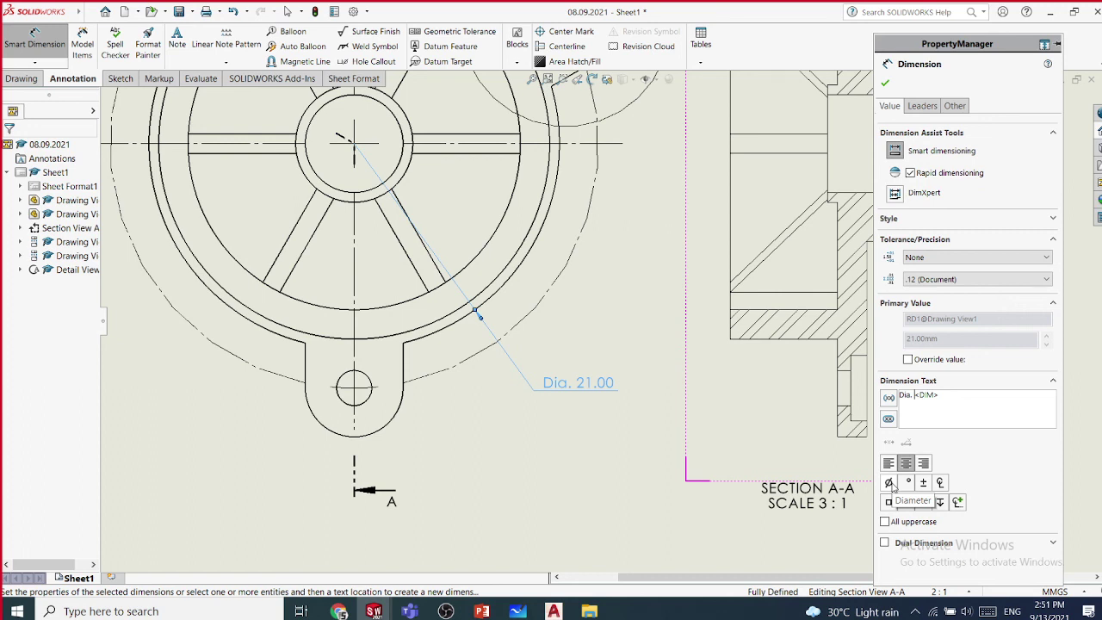
{"action": "left_click", "coordinate": [886, 83]}
- Move the outer arc's dimension text slightly higher beside the front view and deselect it
{"action": "mouse_move", "coordinate": [578, 383]}
{"action": "left_mouse_down"}
{"action": "mouse_move", "coordinate": [634, 461]}
{"action": "mouse_move", "coordinate": [573, 436]}
{"action": "mouse_move", "coordinate": [539, 381]}
{"action": "mouse_move", "coordinate": [605, 344]}
{"action": "mouse_move", "coordinate": [607, 330]}
{"action": "left_mouse_up"}
{"action": "left_click", "coordinate": [585, 514]}
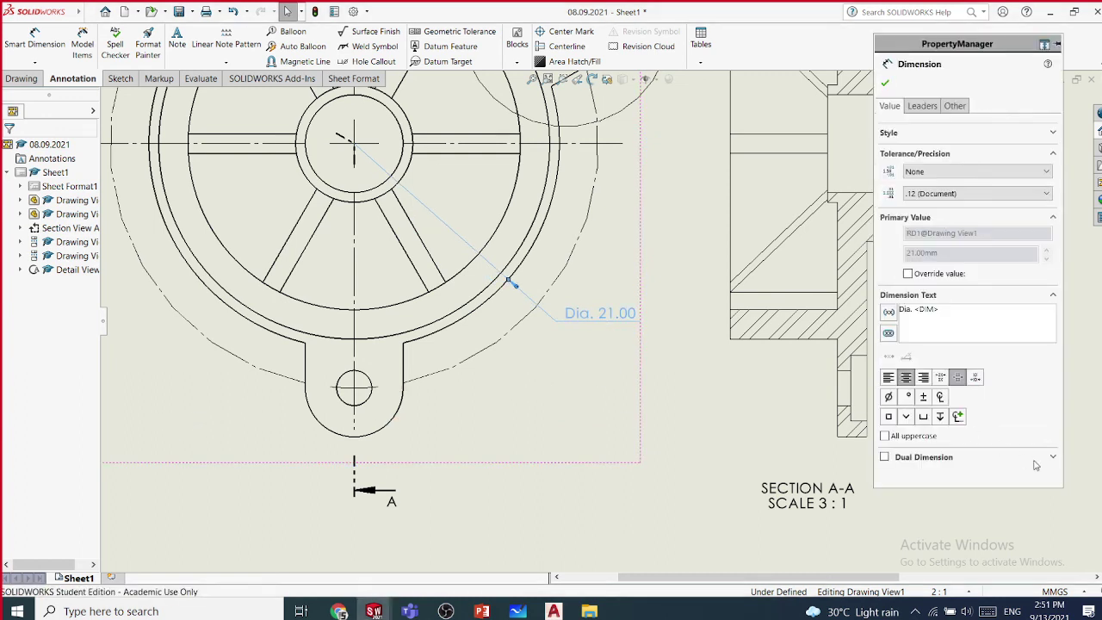
{"action": "key", "text": "Escape"}
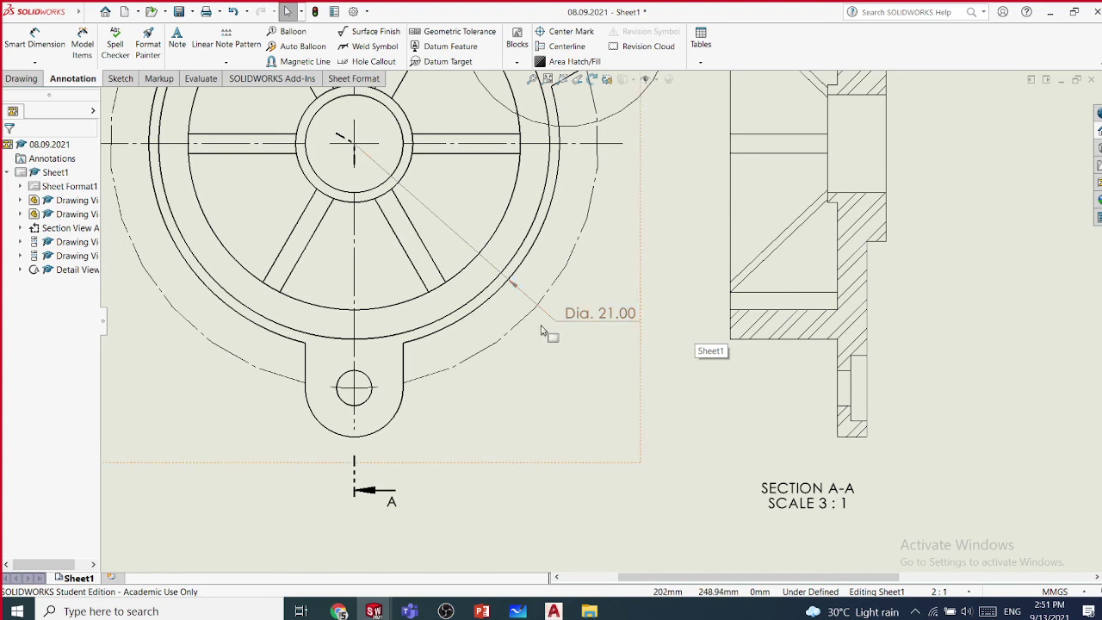
- Add a "Dia. 40" note with a bent leader attached to the outer arc, placed below the existing arc dimension
{"action": "left_click", "coordinate": [173, 60]}
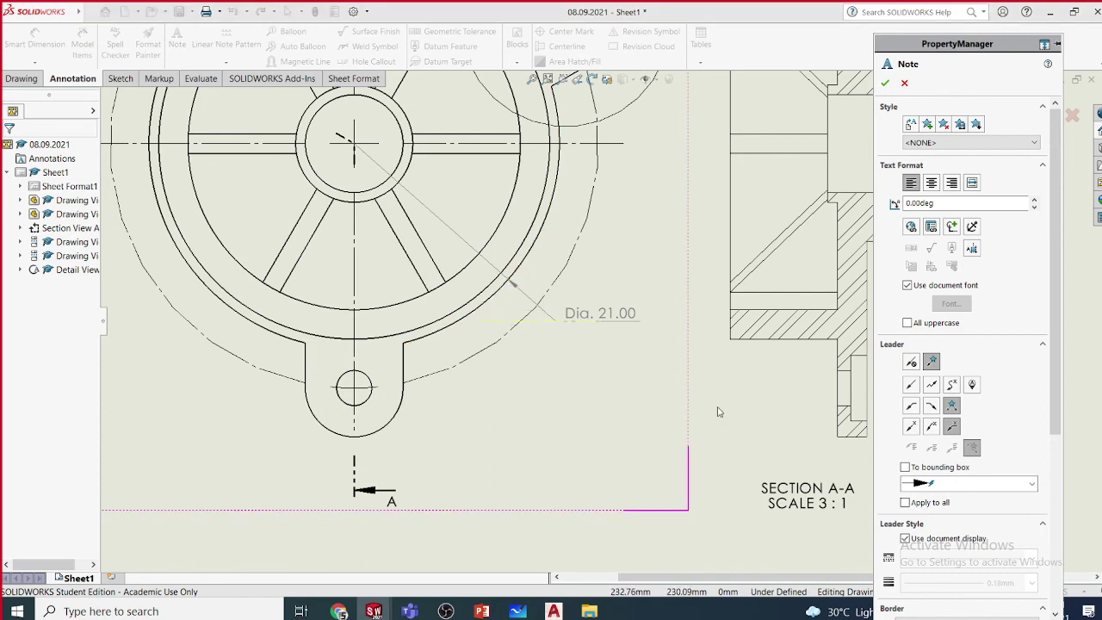
{"action": "left_click", "coordinate": [930, 429]}
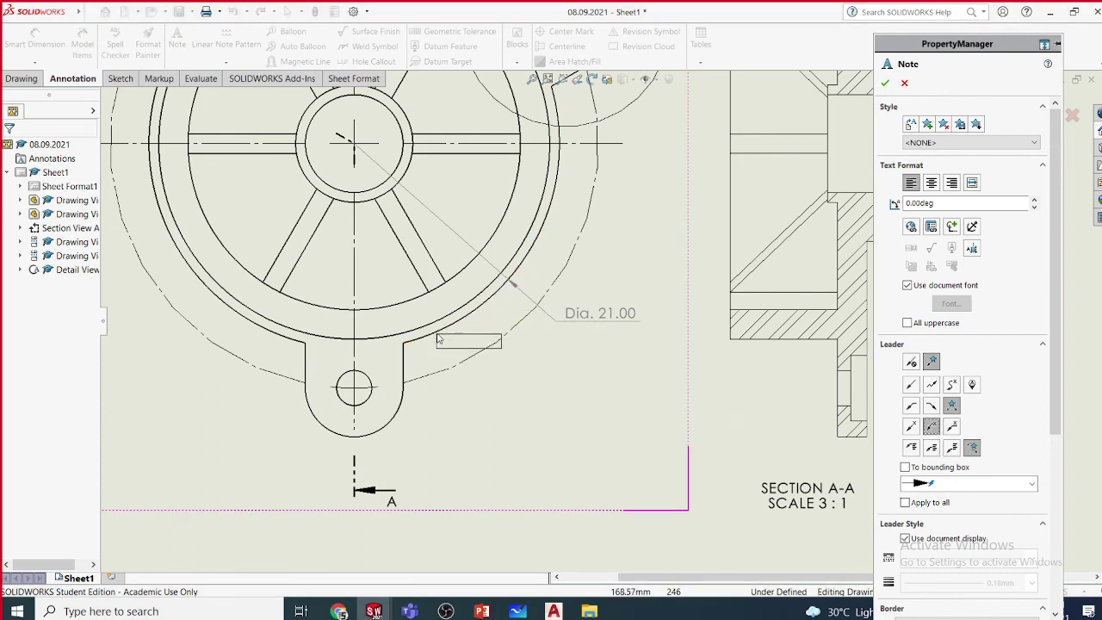
{"action": "left_click", "coordinate": [455, 351]}
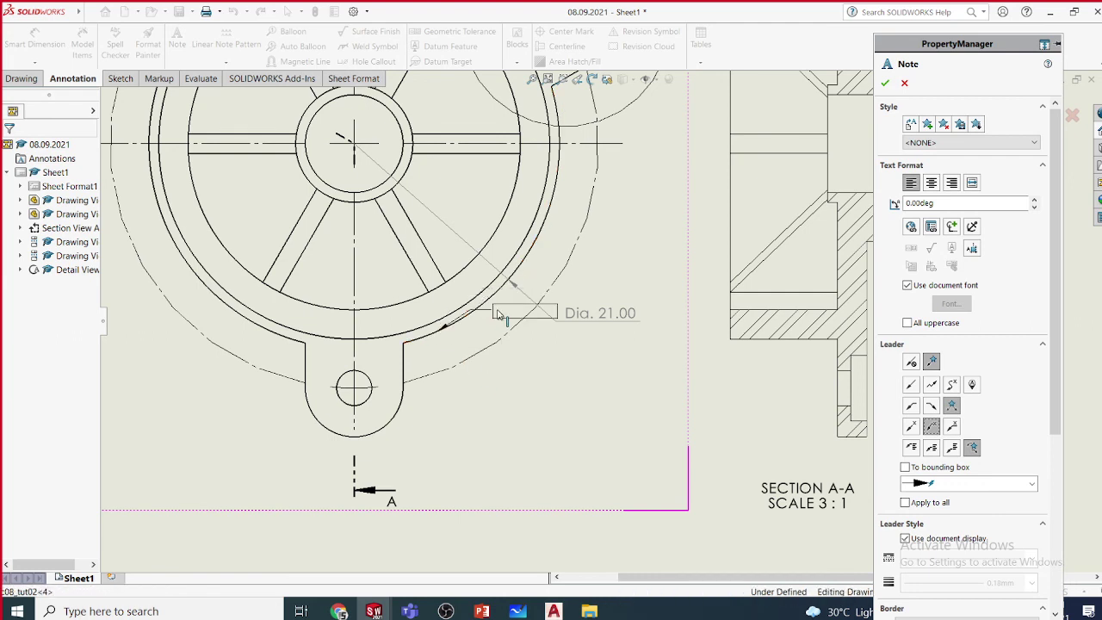
{"action": "left_click", "coordinate": [517, 396]}
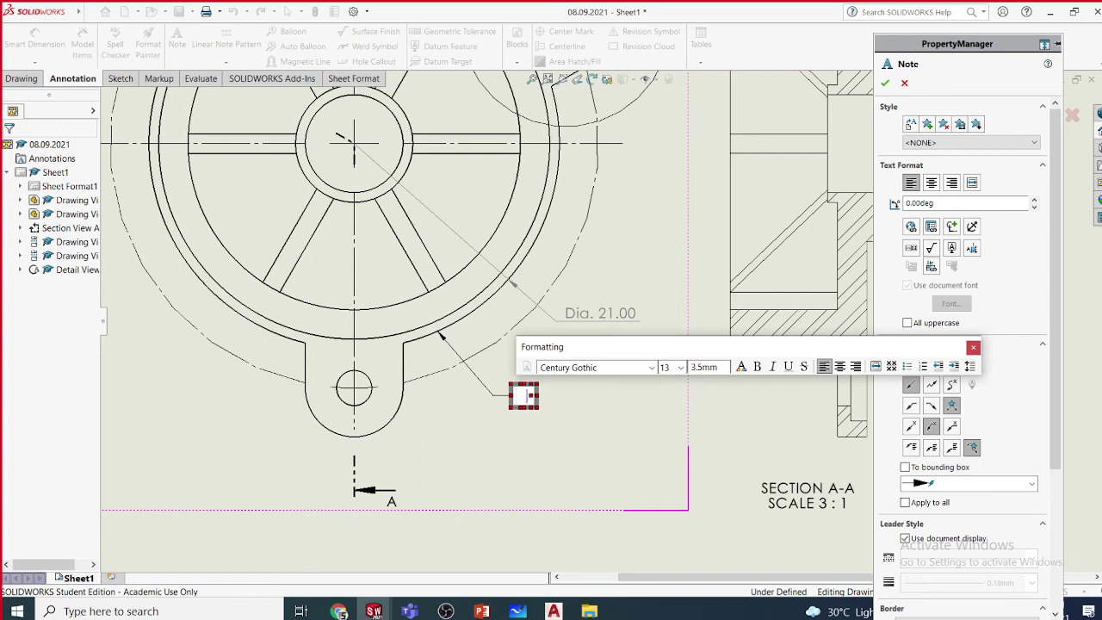
{"action": "type", "text": "Da"}
{"action": "type", "text": "a"}
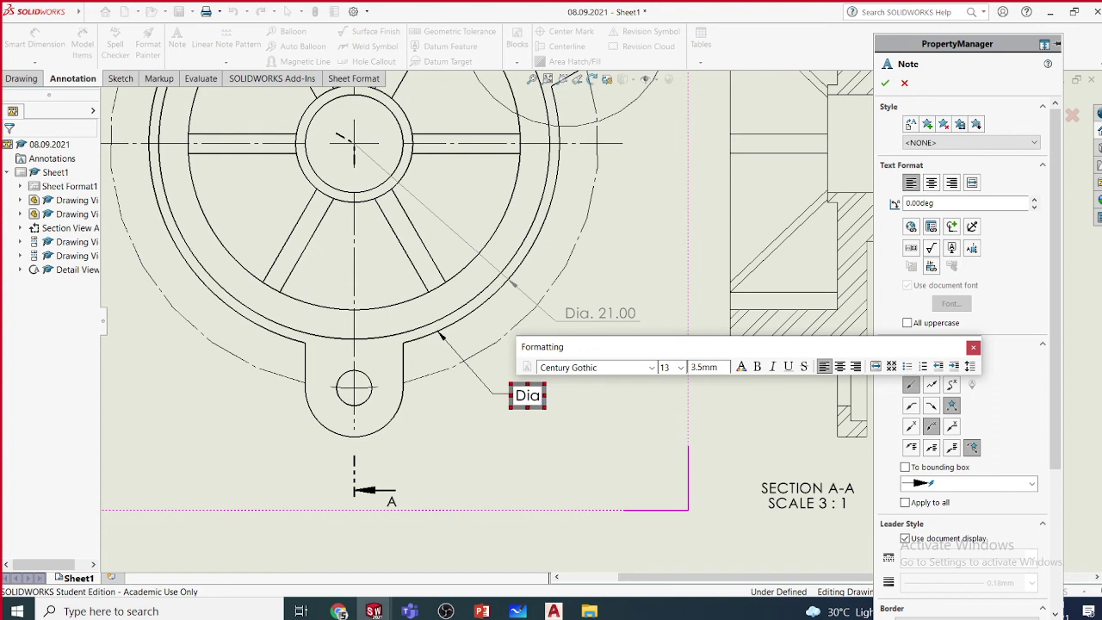
{"action": "type", "text": ". 40"}
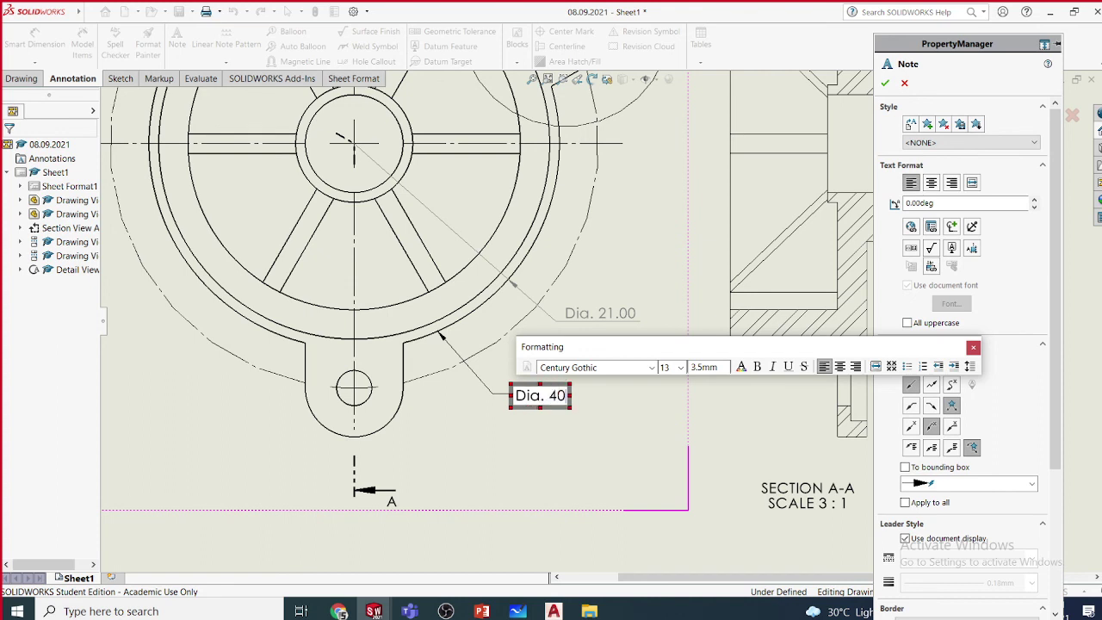
{"action": "left_click", "coordinate": [653, 440]}
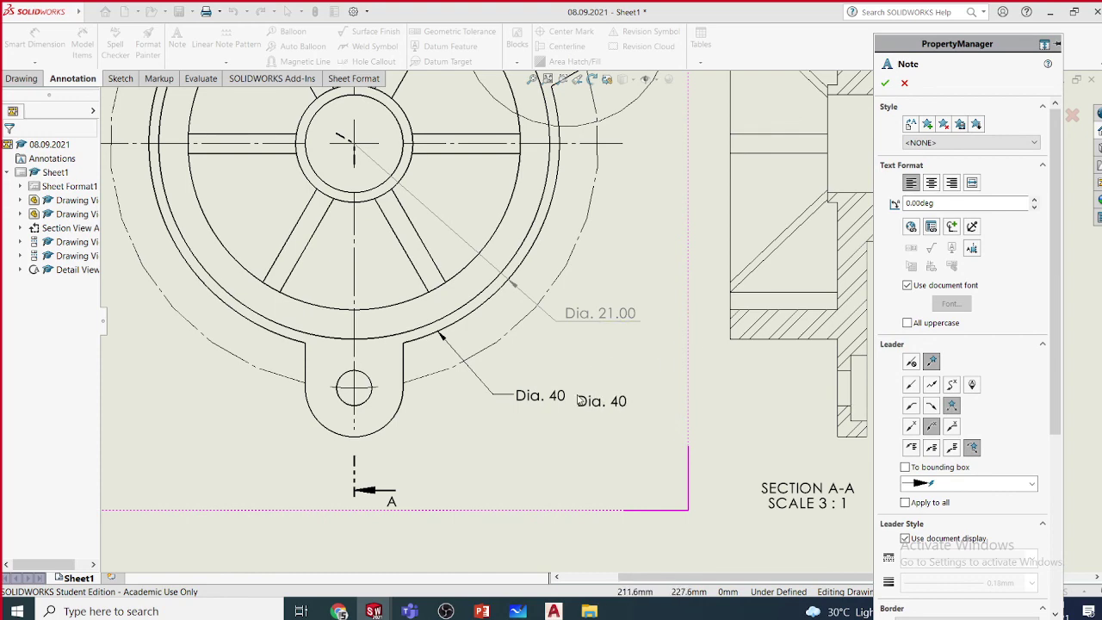
- Examine the drawing sheet's title block, including its title, material, drawing number and scale fields
{"action": "scroll", "coordinate": [580, 402], "scroll_direction": "up", "scroll_amount": 10}
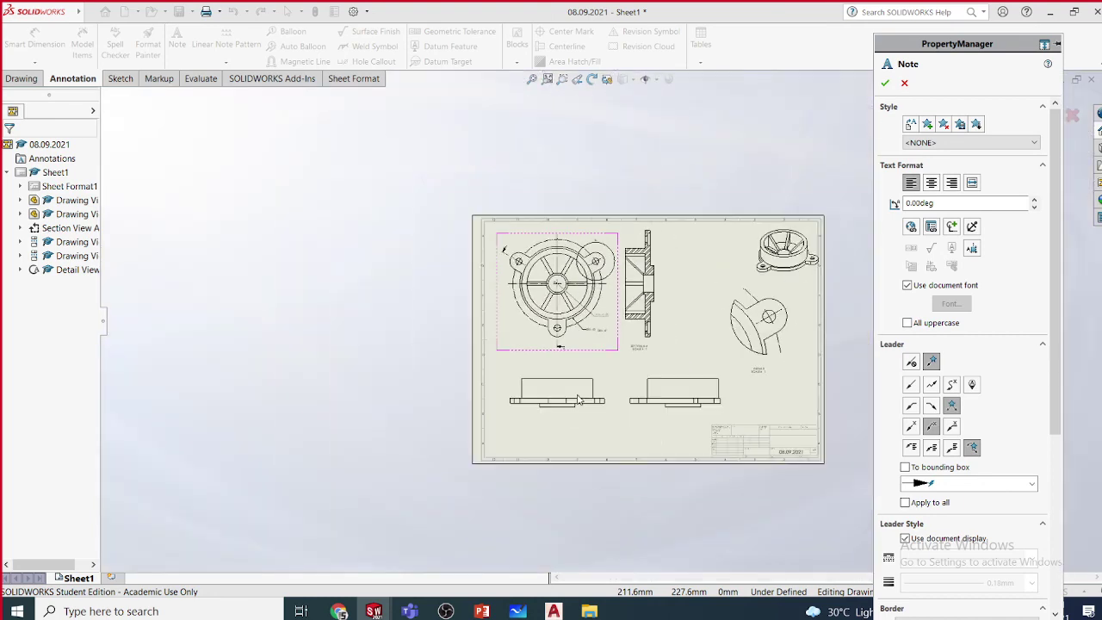
{"action": "scroll", "coordinate": [747, 439], "scroll_direction": "down", "scroll_amount": 10}
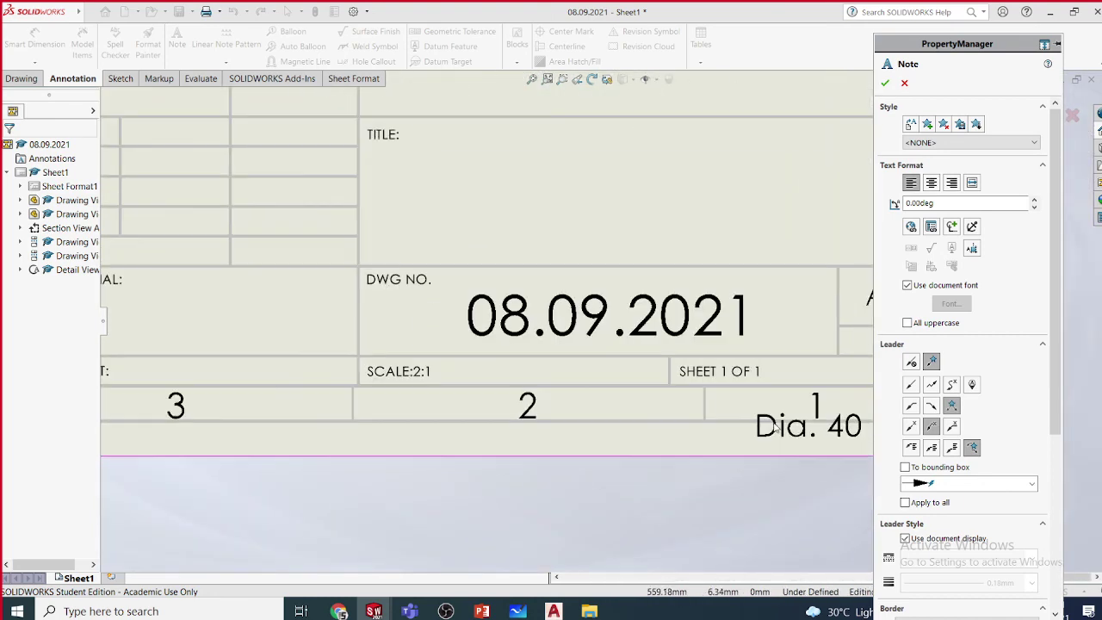
{"action": "scroll", "coordinate": [483, 366], "scroll_direction": "up", "scroll_amount": 4}
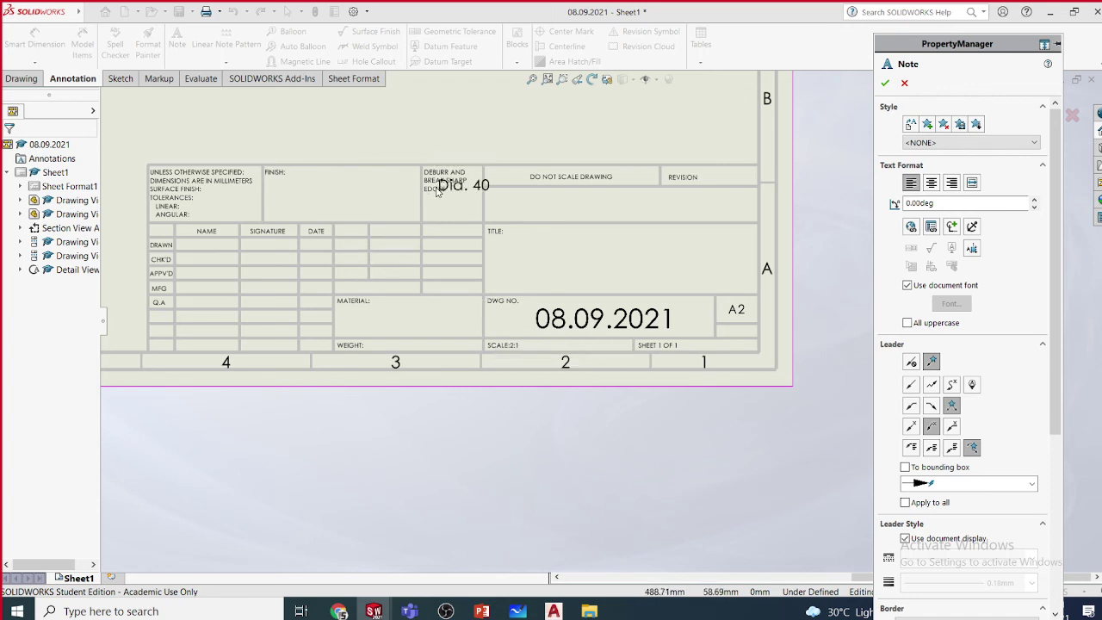
{"action": "left_click", "coordinate": [613, 201]}
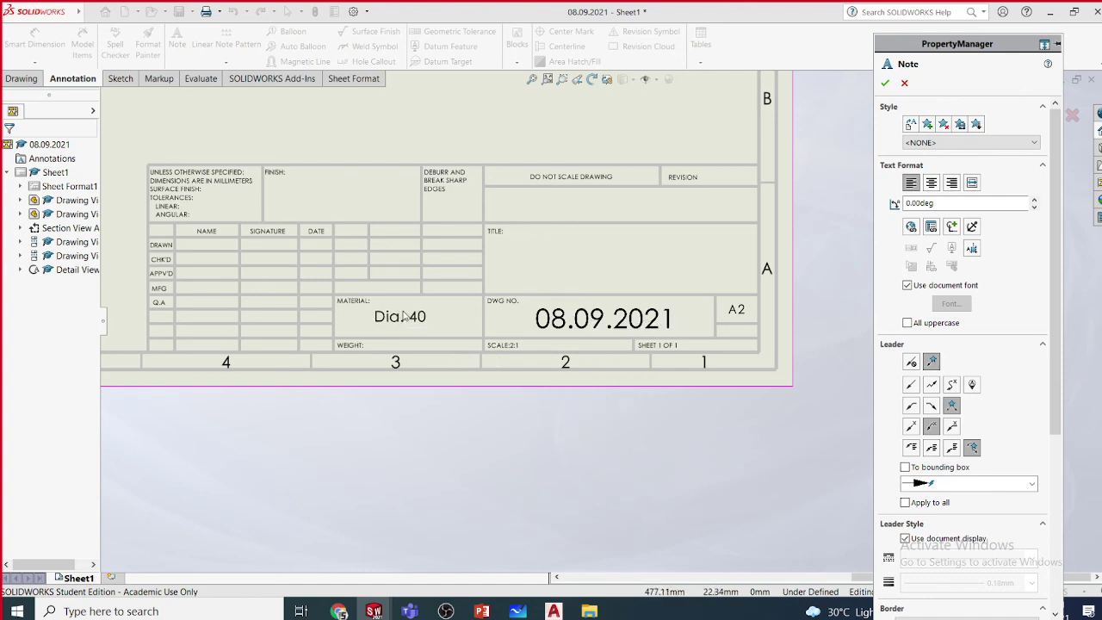
{"action": "left_click", "coordinate": [488, 317]}
{"action": "scroll", "coordinate": [603, 418], "scroll_direction": "up", "scroll_amount": 2}
{"action": "left_click", "coordinate": [616, 422]}
{"action": "scroll", "coordinate": [598, 422], "scroll_direction": "down", "scroll_amount": 5}
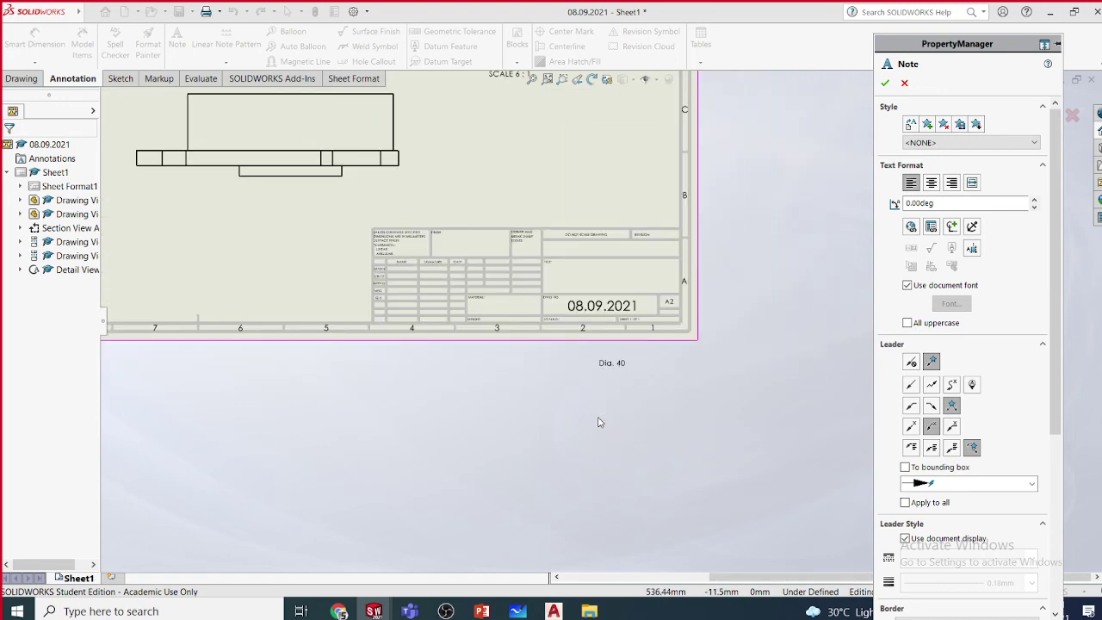
- End the note placement without adding another note and examine the two diameter callouts beside the front view
{"action": "key", "text": "f"}
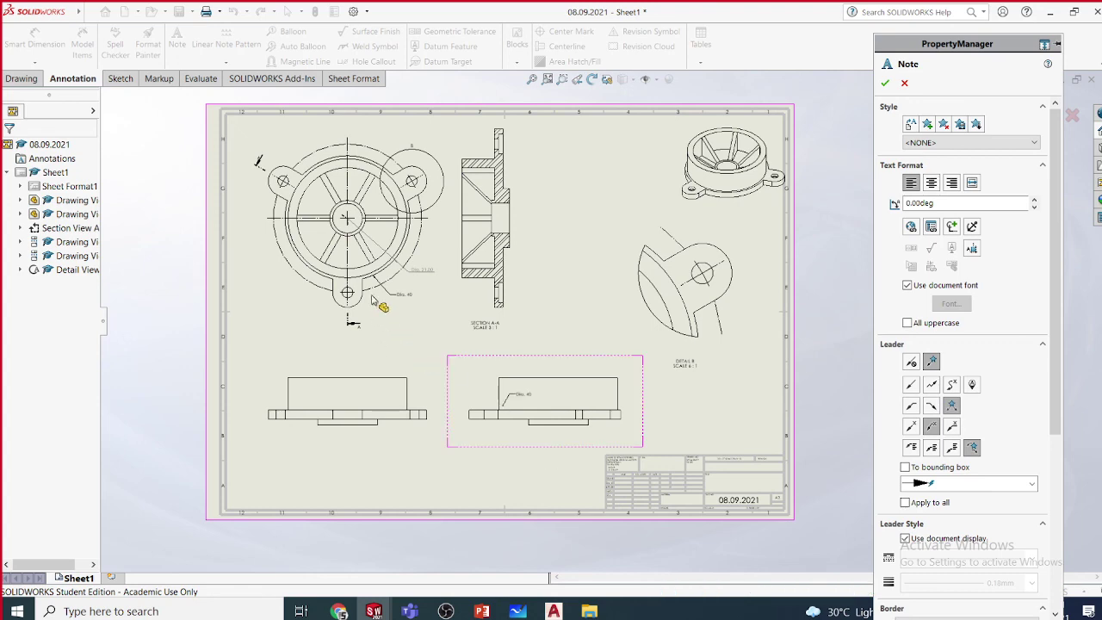
{"action": "scroll", "coordinate": [381, 307], "scroll_direction": "up", "scroll_amount": 3}
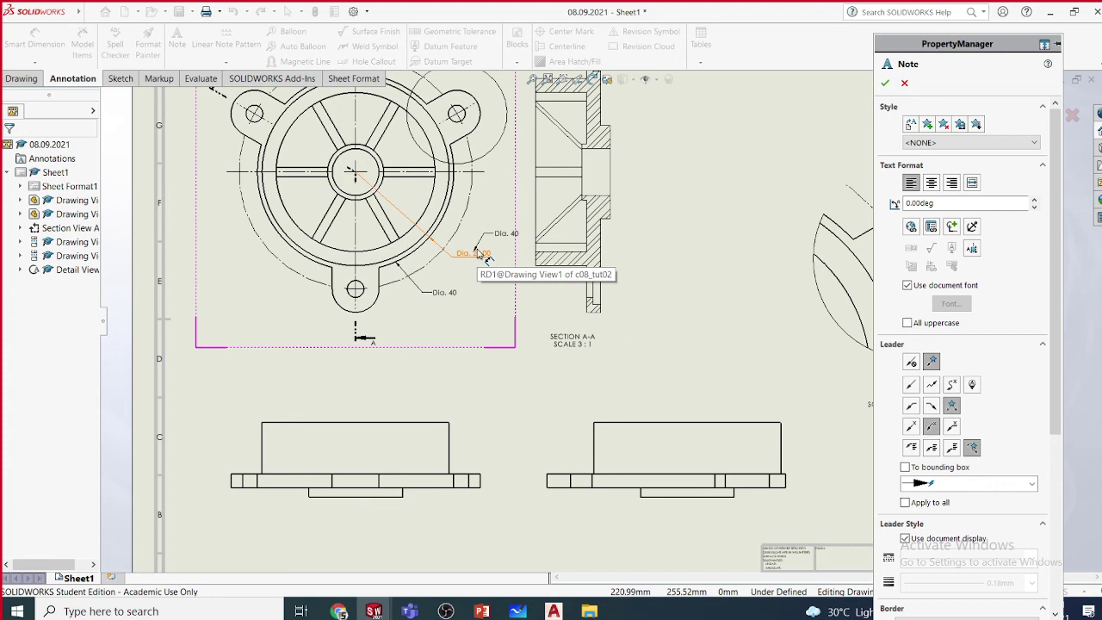
{"action": "key", "text": "Escape"}
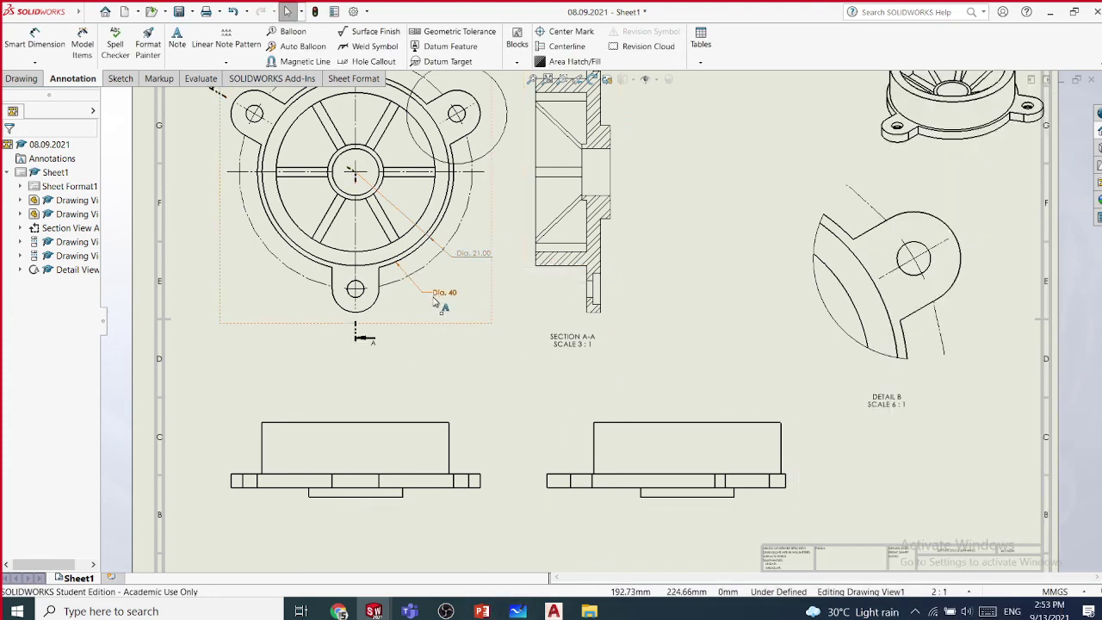
{"action": "scroll", "coordinate": [481, 284], "scroll_direction": "down", "scroll_amount": 1}
{"action": "scroll", "coordinate": [481, 284], "scroll_direction": "down", "scroll_amount": 3}
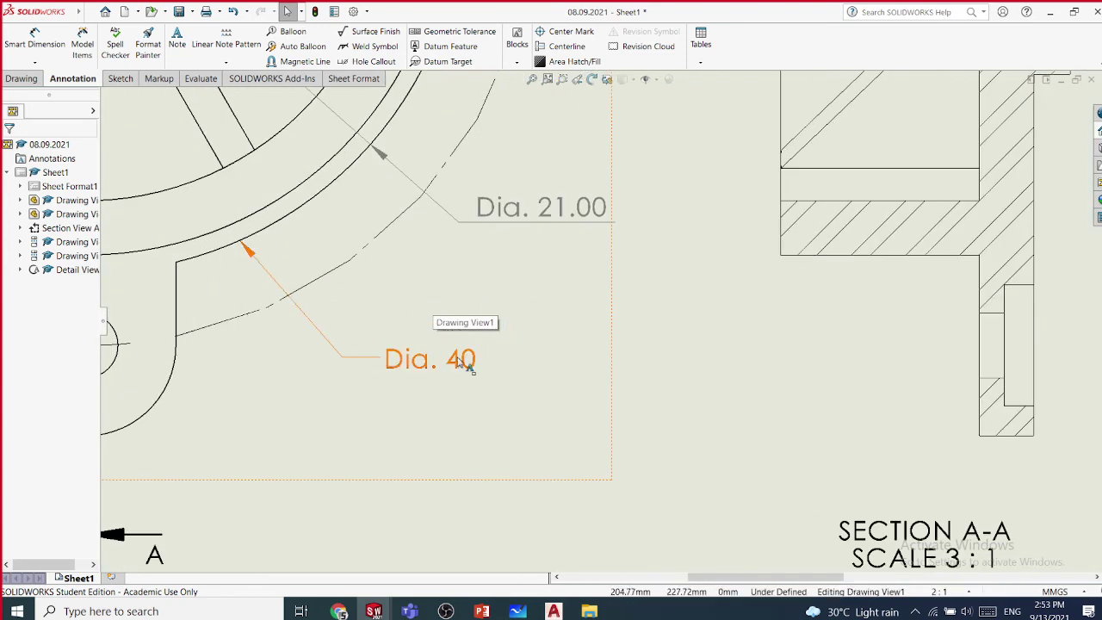
- Switch to the Chapter 15 PowerPoint slides and review Tutorial 2, from the Bench Vice drawing views through the BOM to the balloons in Figure D
{"action": "left_click", "coordinate": [484, 611]}
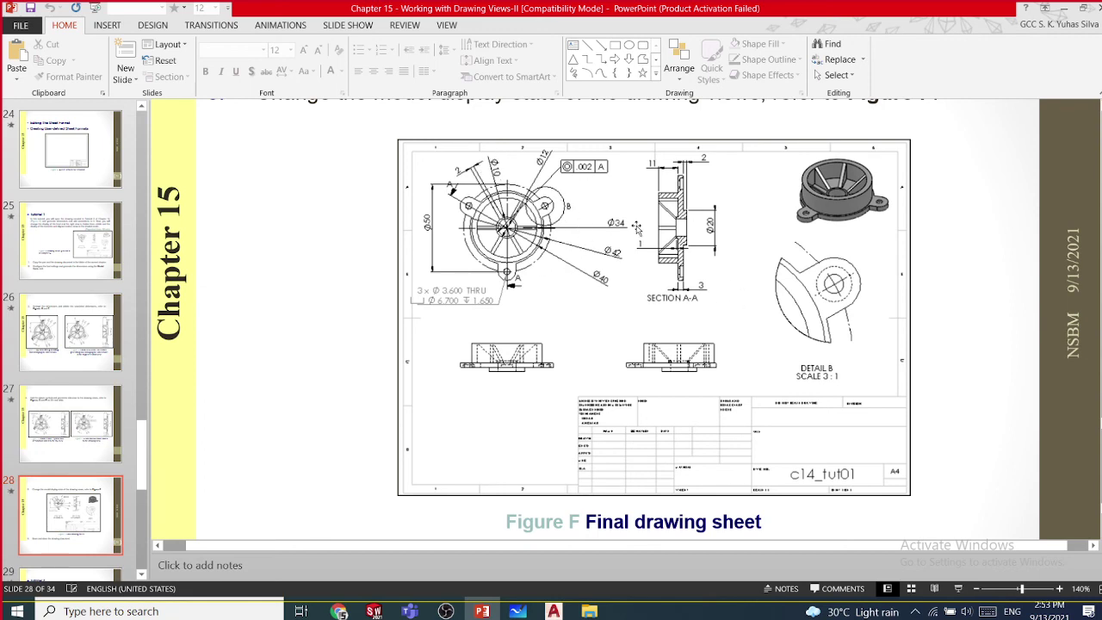
{"action": "scroll", "coordinate": [926, 327], "scroll_direction": "down", "scroll_amount": 5}
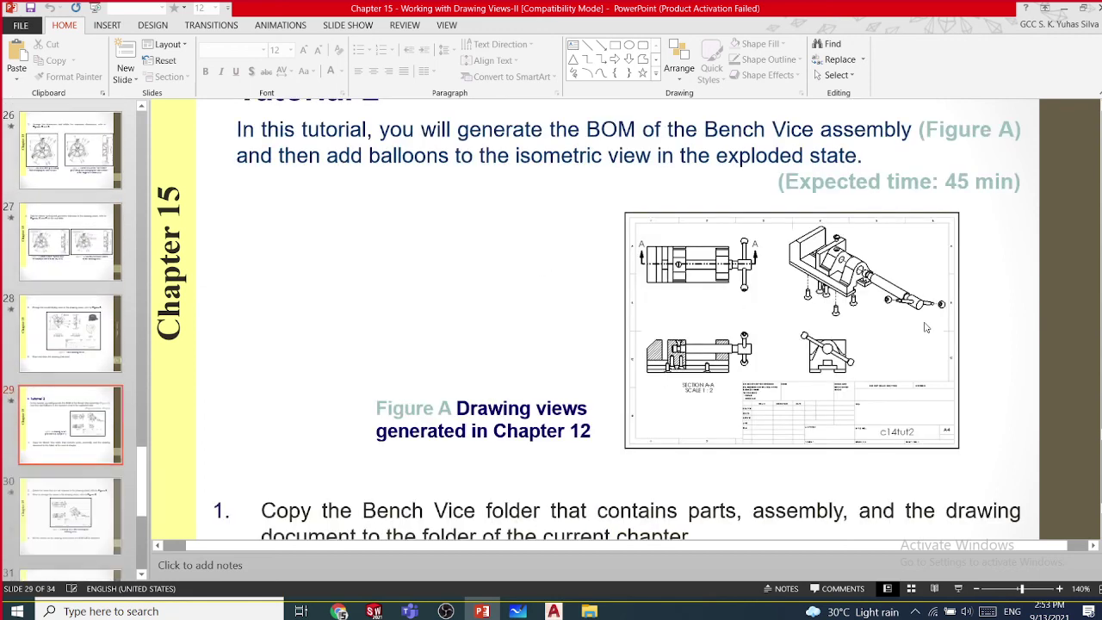
{"action": "left_click", "coordinate": [977, 589]}
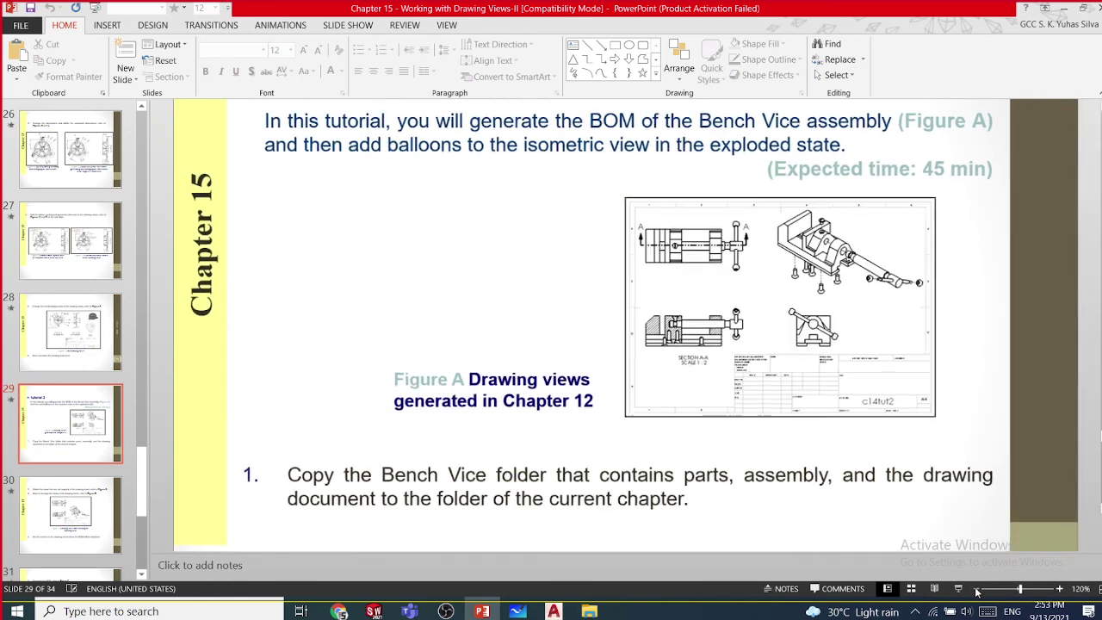
{"action": "left_click", "coordinate": [977, 589]}
{"action": "scroll", "coordinate": [998, 425], "scroll_direction": "down", "scroll_amount": 2}
{"action": "scroll", "coordinate": [998, 430], "scroll_direction": "down", "scroll_amount": 2}
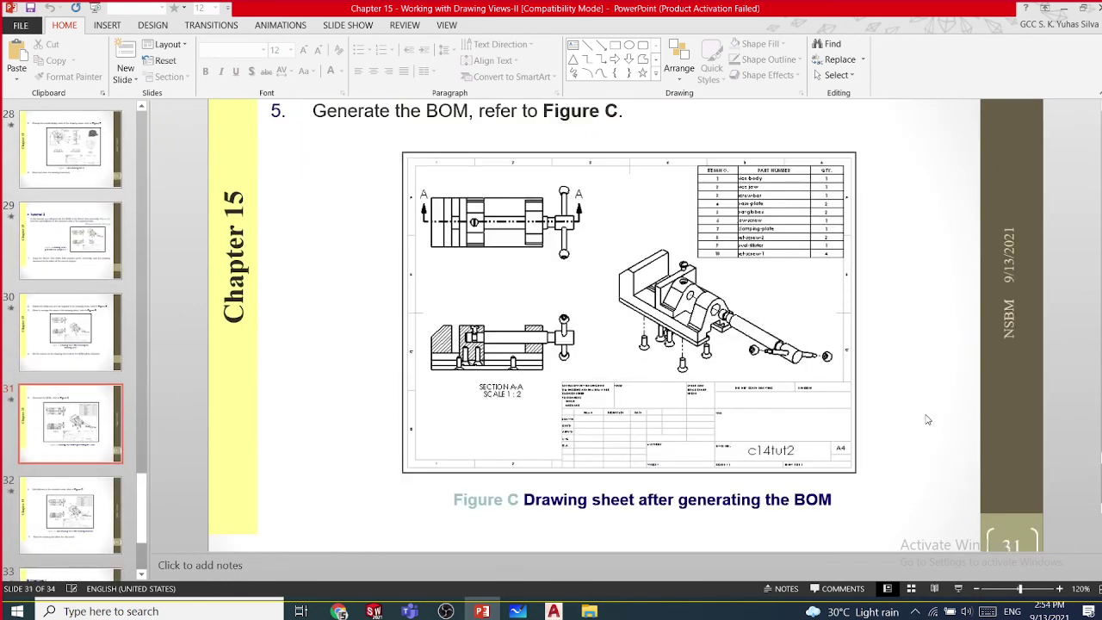
{"action": "scroll", "coordinate": [928, 419], "scroll_direction": "down", "scroll_amount": 2}
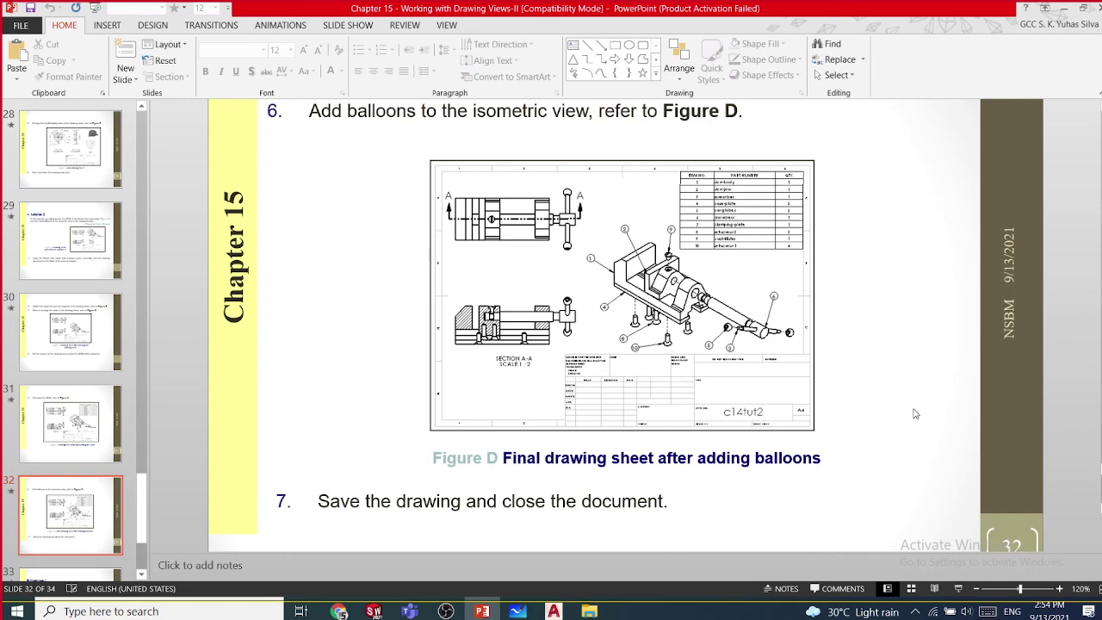
{"action": "scroll", "coordinate": [915, 414], "scroll_direction": "down", "scroll_amount": 2}
{"action": "scroll", "coordinate": [915, 414], "scroll_direction": "up", "scroll_amount": 2}
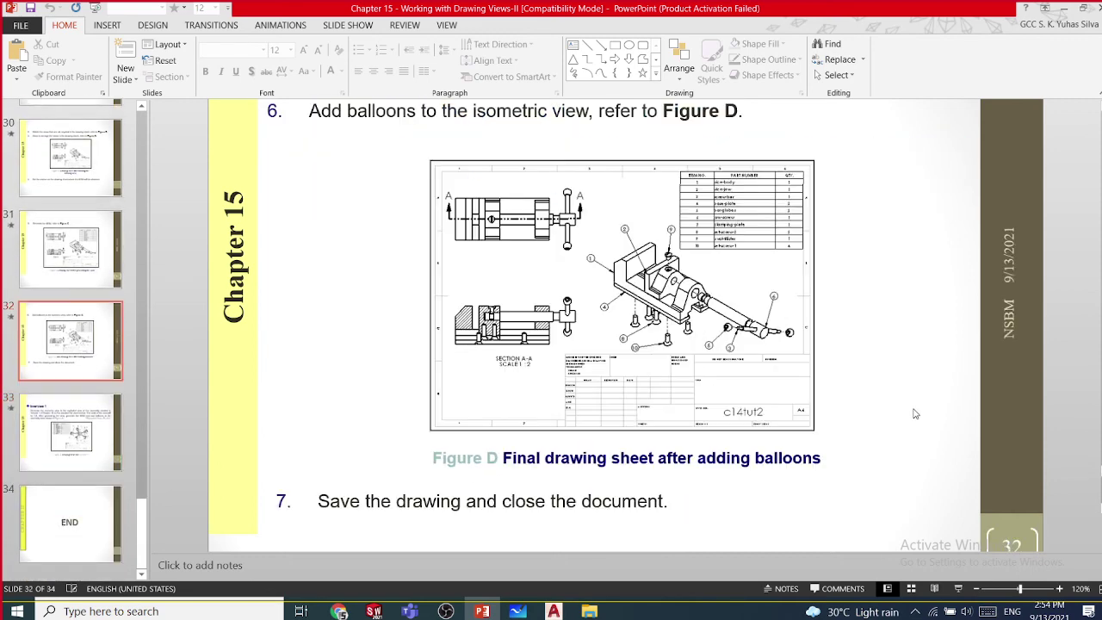